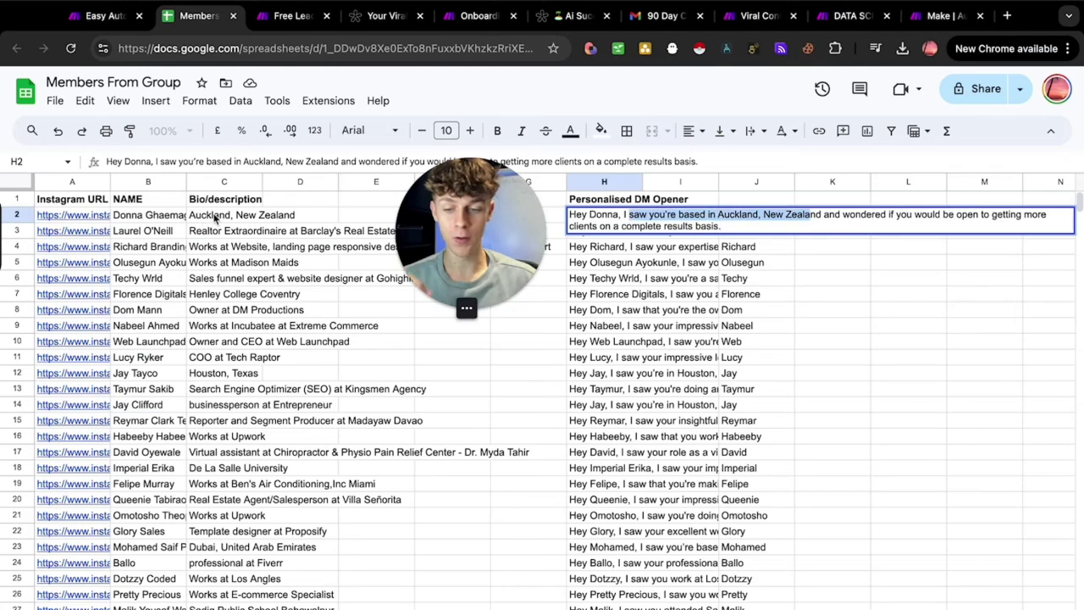
# Look through the Personalised DM Opener column in the Members From Group spreadsheet, including the message in H4.
pyautogui.moveTo(469, 227); pyautogui.dragTo(432, 226)
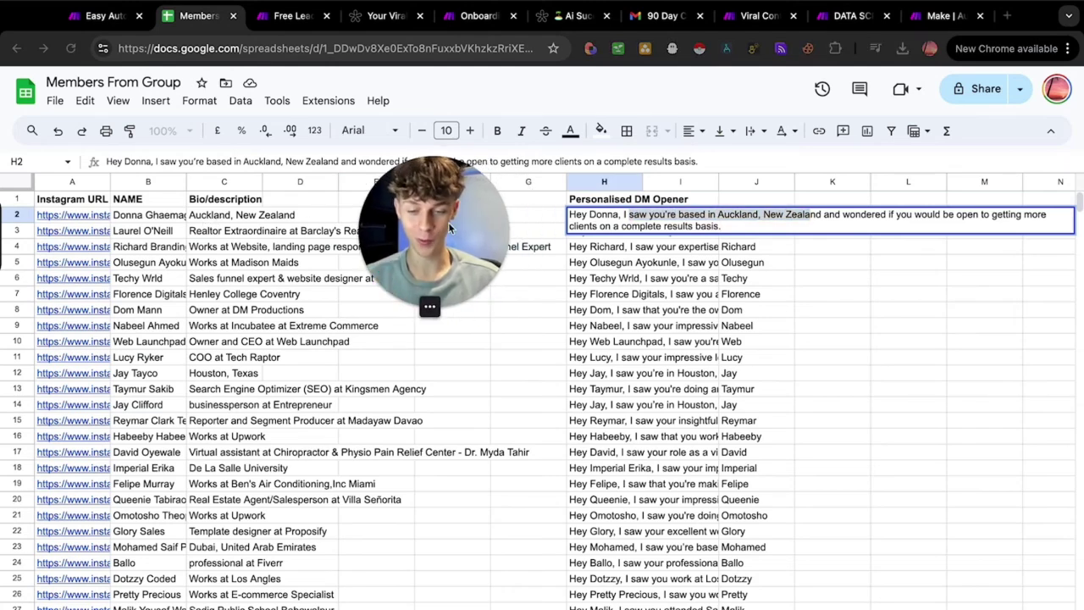
pyautogui.click(596, 249)
pyautogui.scroll(-1, 593, 263)
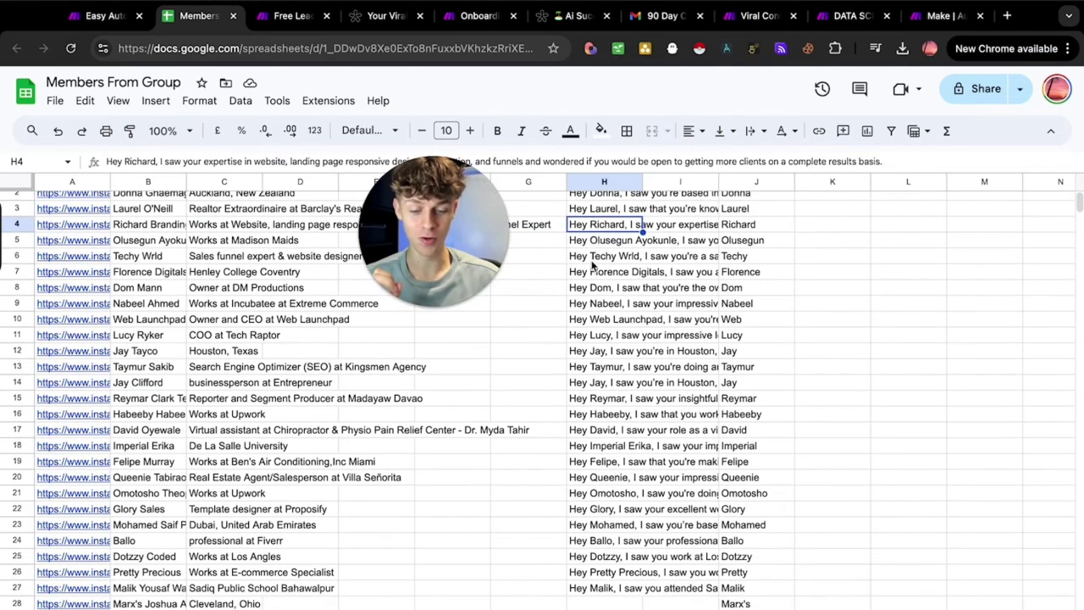
pyautogui.scroll(-1, 596, 262)
pyautogui.scroll(3, 665, 270)
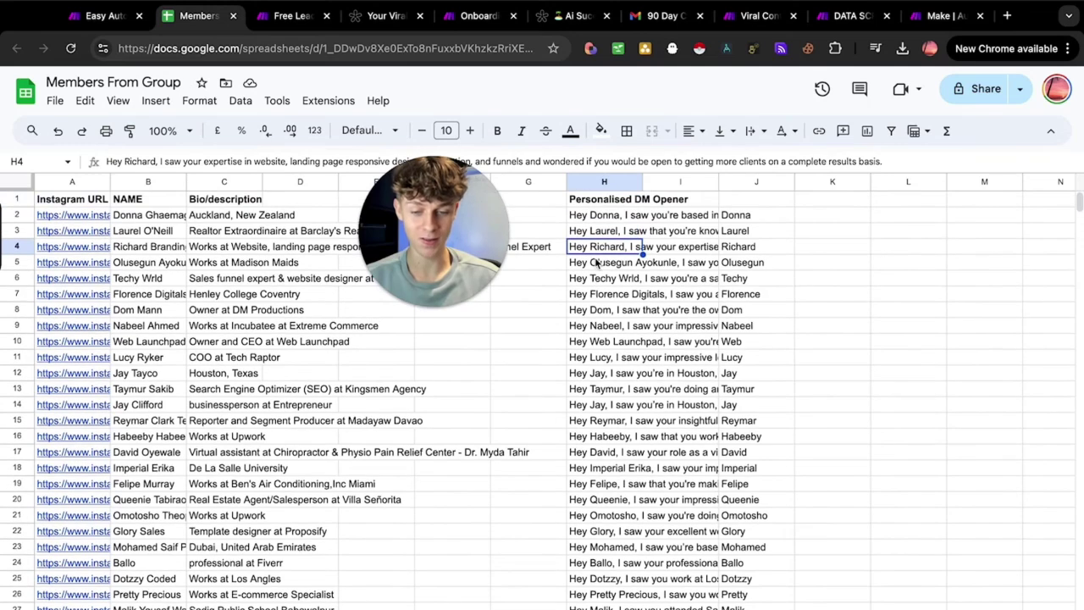
# Switch to the Easy Automated Personalised Outreach Message scenario in Make and check the Watch New Rows settings against the Members From Group sheet.
pyautogui.click(101, 18)
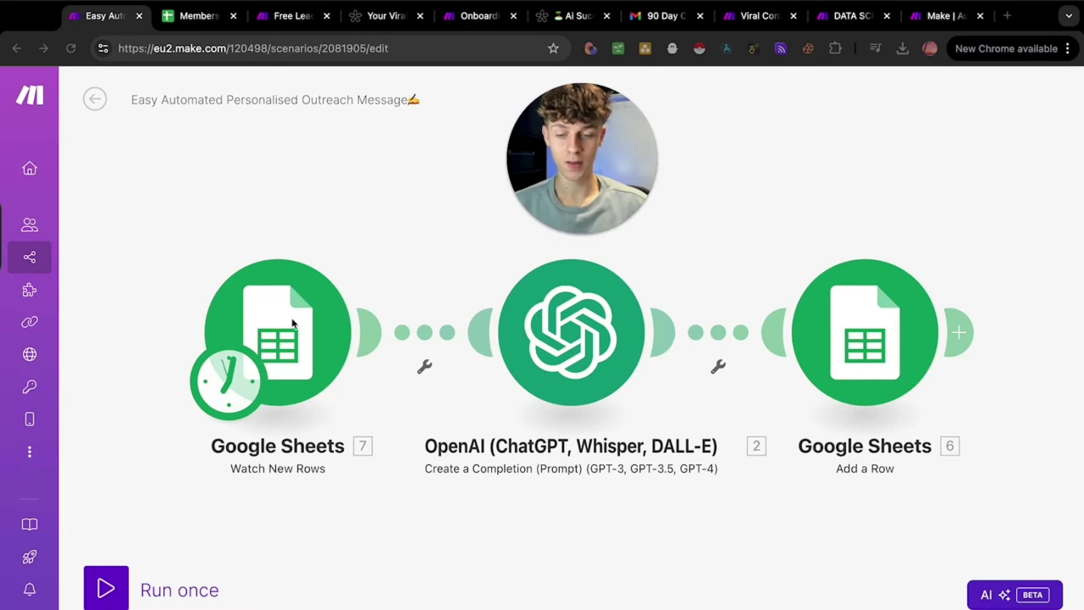
pyautogui.click(297, 321)
pyautogui.moveTo(845, 162); pyautogui.dragTo(903, 168)
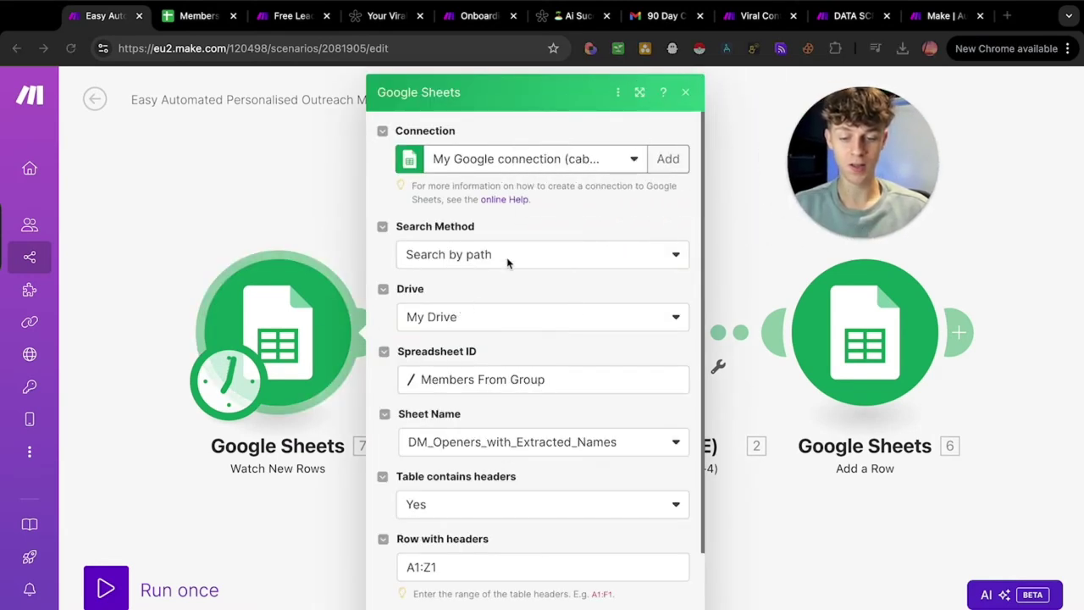
pyautogui.click(200, 15)
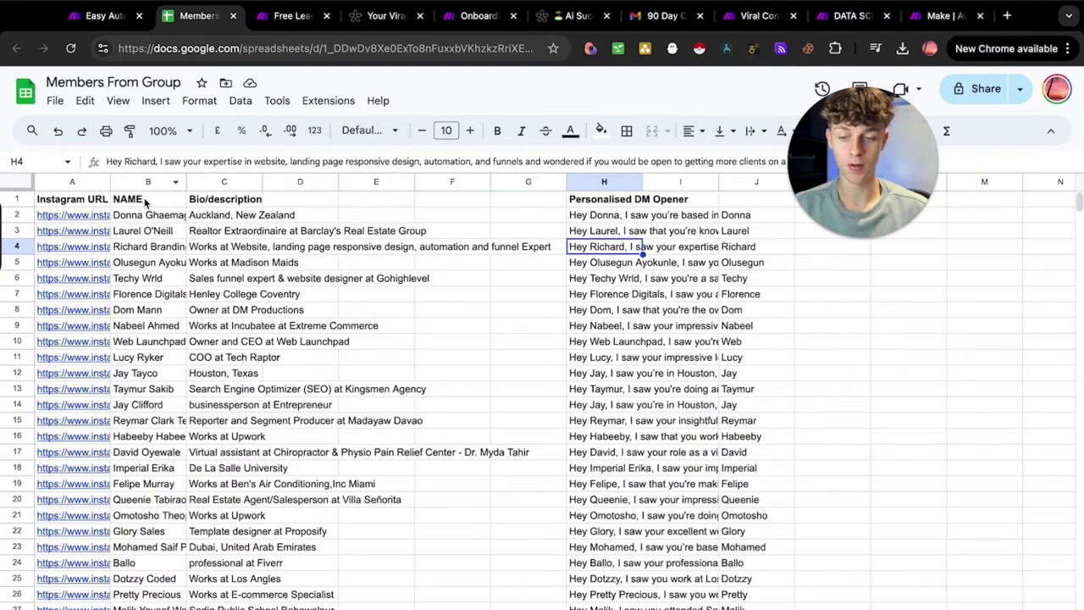
pyautogui.click(101, 15)
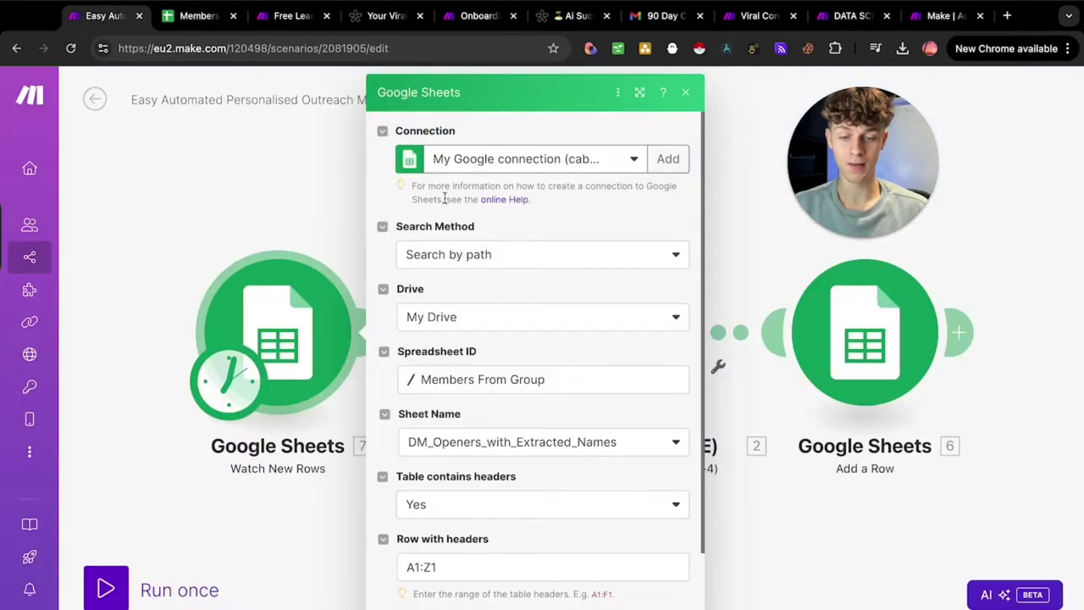
pyautogui.scroll(-2, 497, 381)
pyautogui.scroll(2, 497, 381)
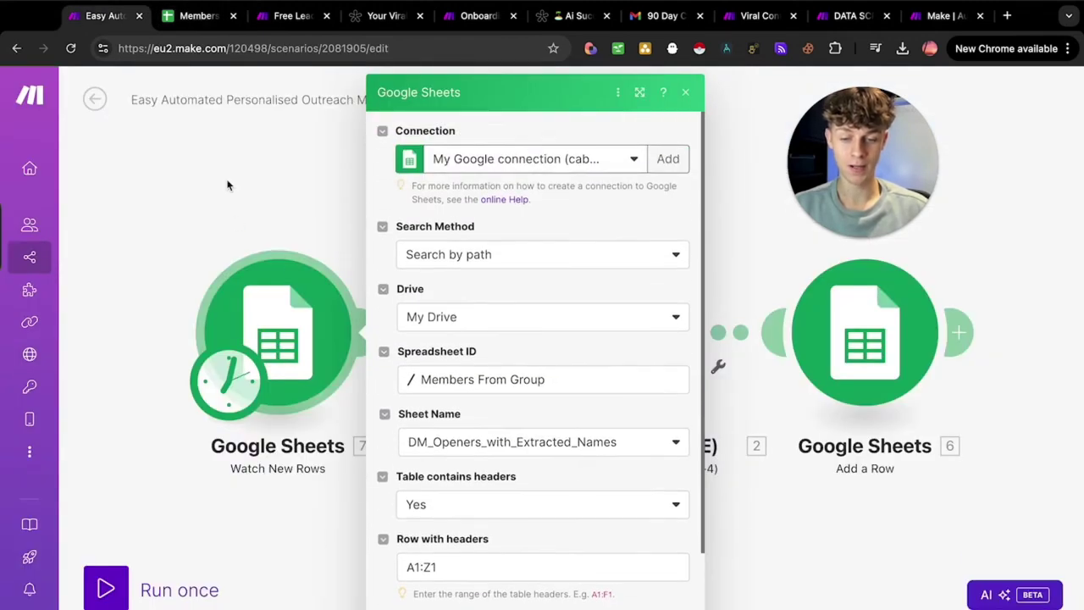
pyautogui.click(230, 184)
# Open the OpenAI completion module and examine the first name and bio mappings in its message content.
pyautogui.click(595, 333)
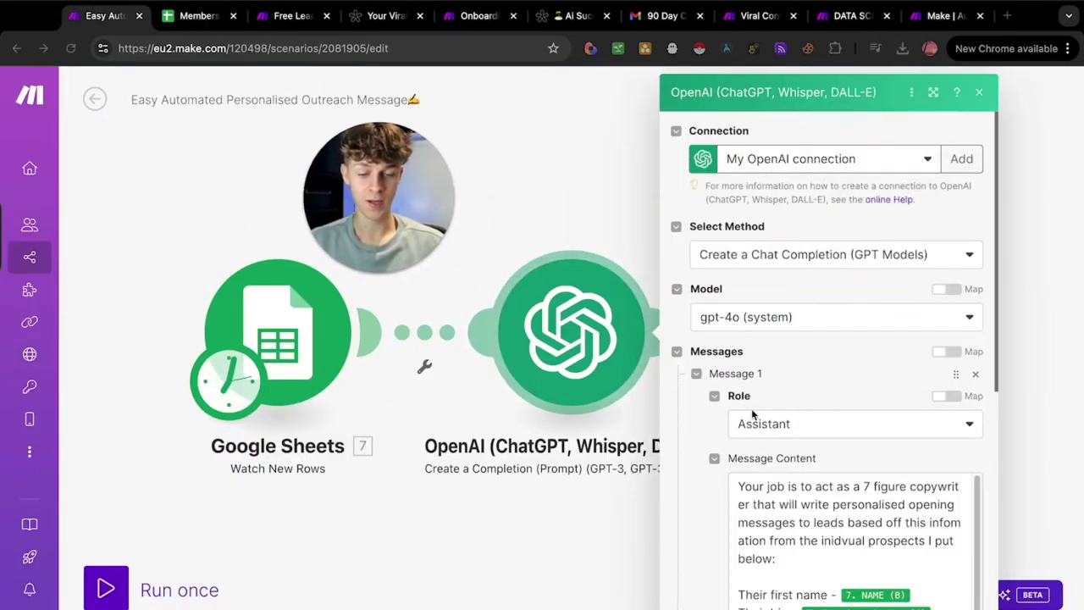
pyautogui.scroll(-2, 757, 416)
pyautogui.scroll(-1, 757, 416)
pyautogui.moveTo(745, 471); pyautogui.dragTo(786, 489)
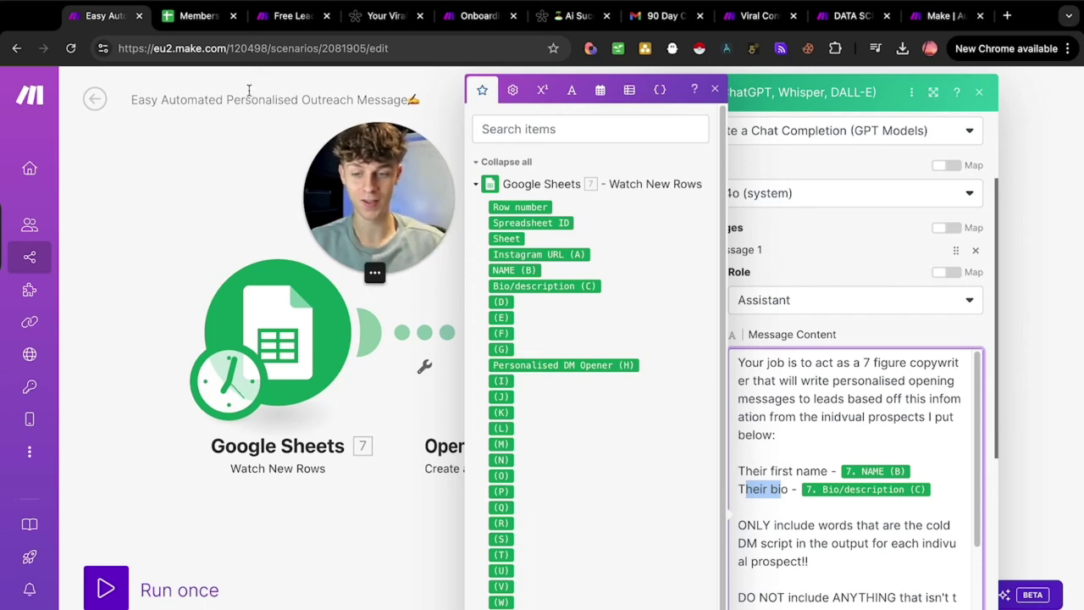
# Switch to the Members From Group spreadsheet and read the personalised openers in H3, H5 and H7 against each lead's bio.
pyautogui.click(201, 16)
pyautogui.moveTo(389, 174); pyautogui.dragTo(764, 109)
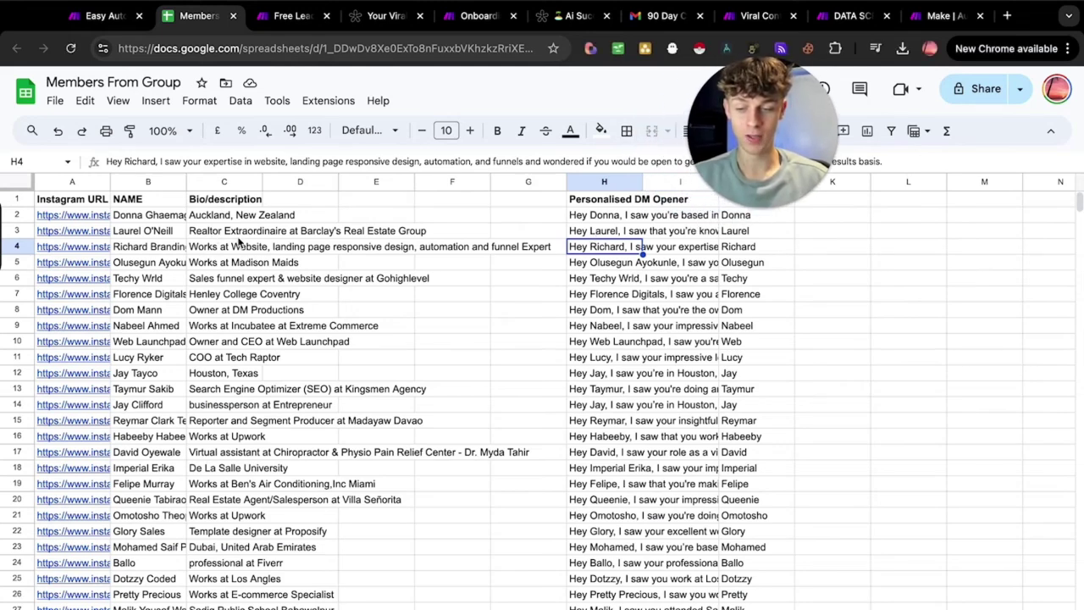
pyautogui.doubleClick(574, 233)
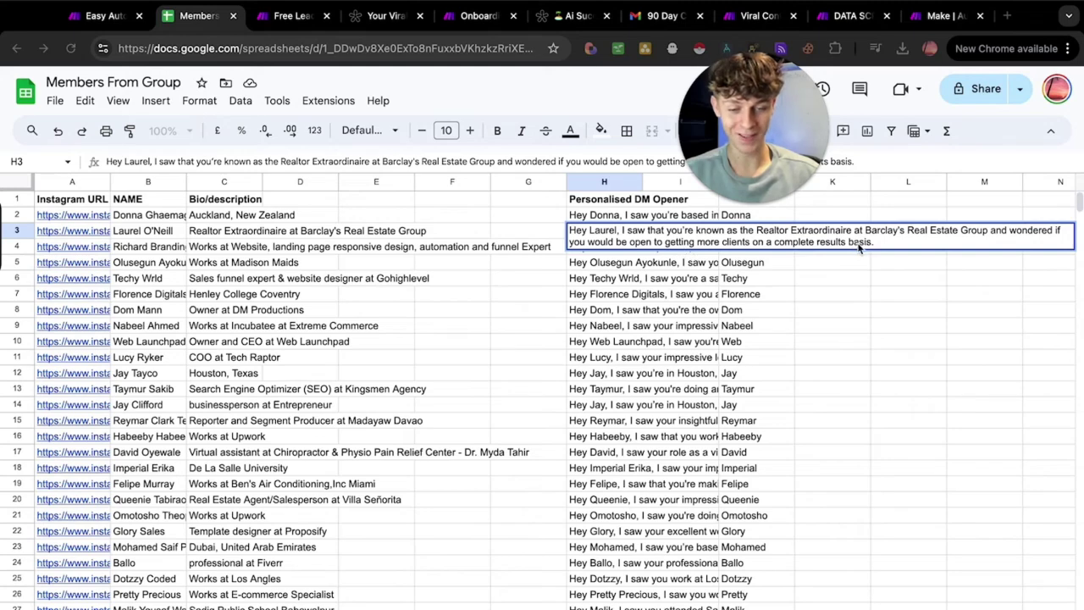
pyautogui.moveTo(880, 241); pyautogui.dragTo(674, 243)
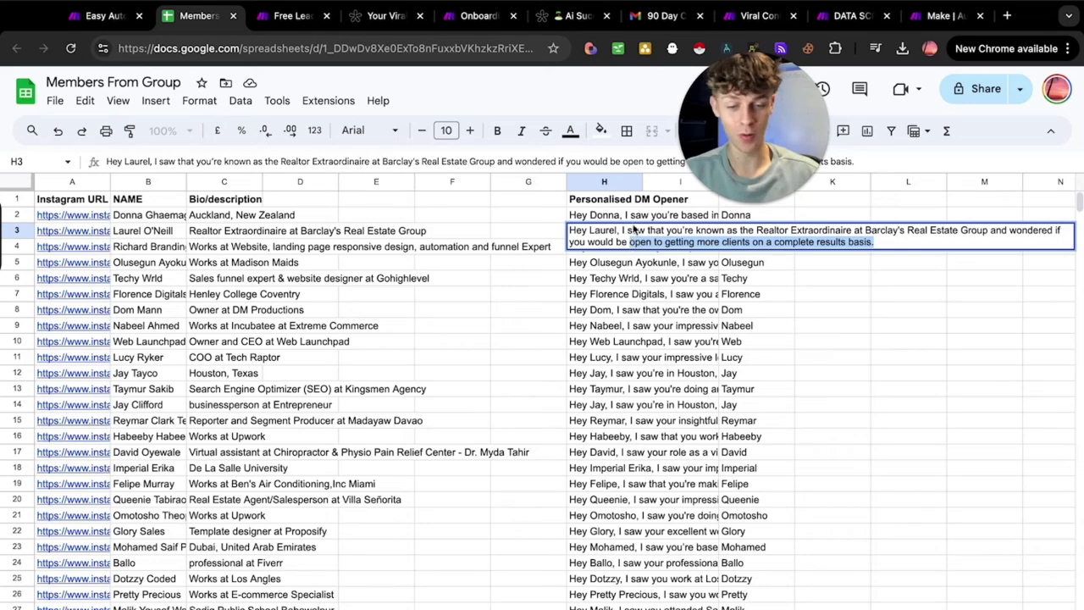
pyautogui.moveTo(624, 231); pyautogui.dragTo(859, 230)
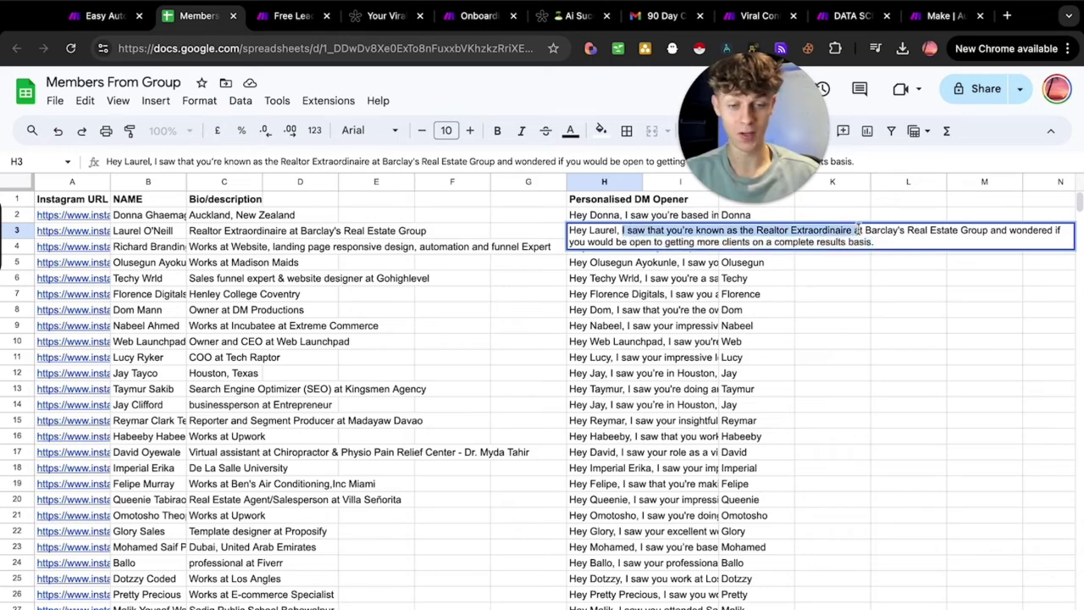
pyautogui.click(641, 297)
pyautogui.doubleClick(598, 266)
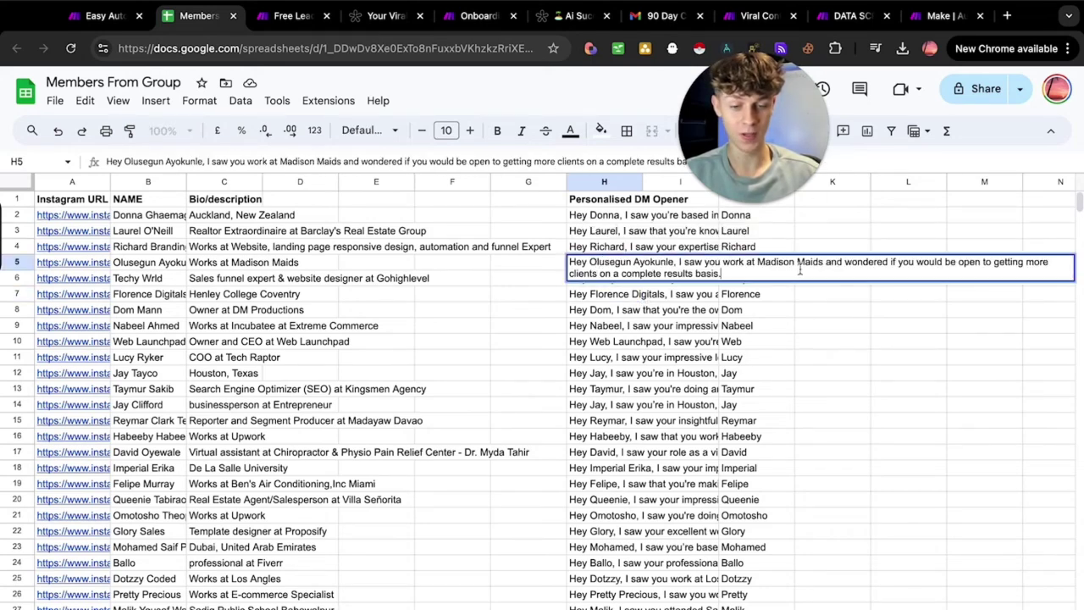
pyautogui.doubleClick(609, 296)
pyautogui.moveTo(644, 294); pyautogui.dragTo(902, 298)
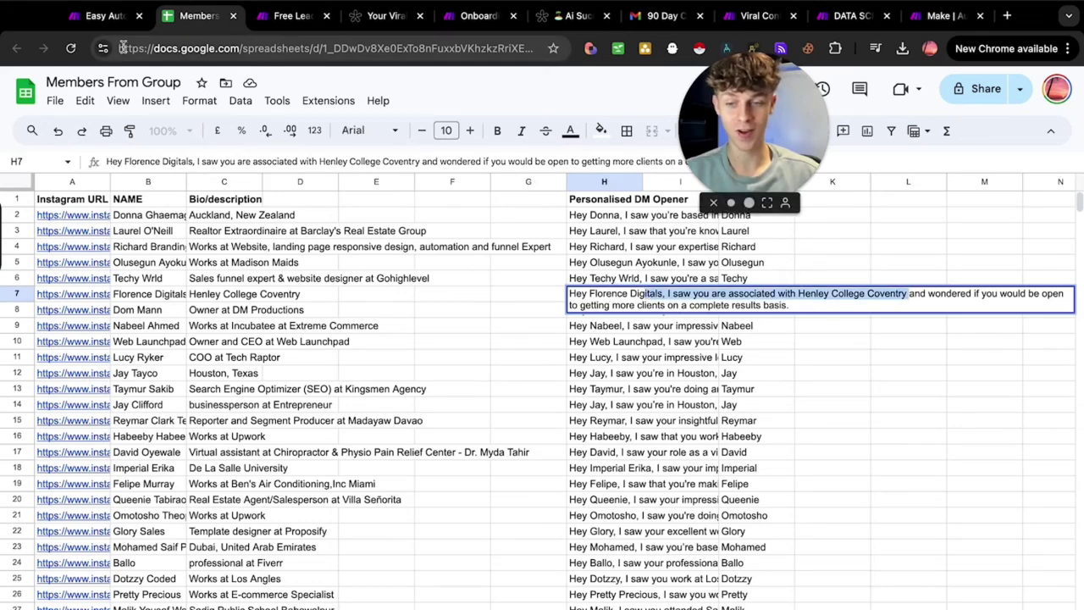
# Return to the Make outreach scenario, read the OpenAI prompt through to its opener framework, and close the module.
pyautogui.click(103, 24)
pyautogui.moveTo(710, 118); pyautogui.dragTo(442, 173)
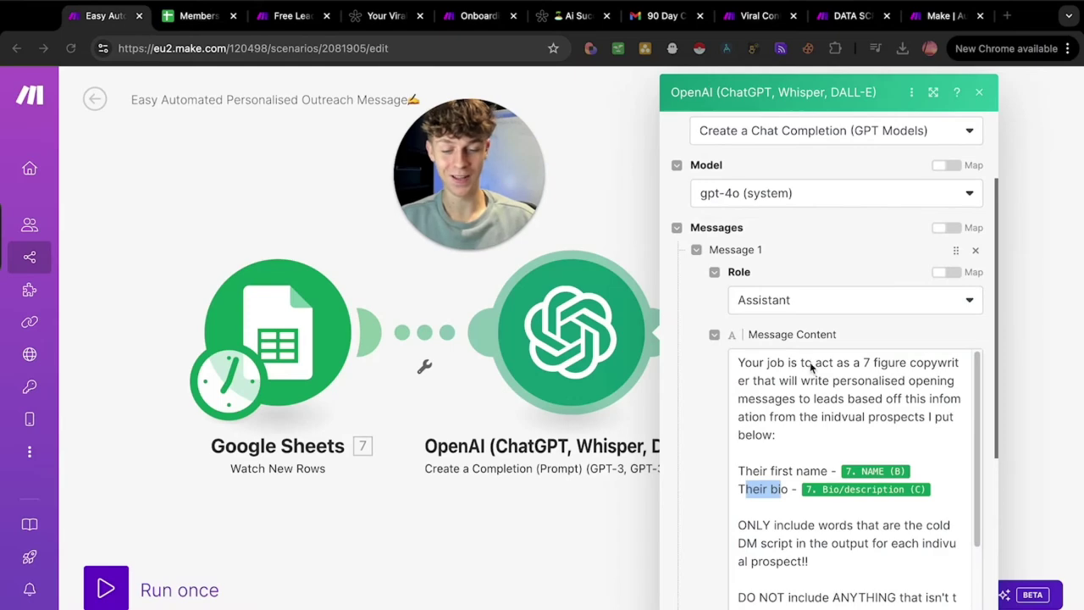
pyautogui.scroll(-3, 804, 419)
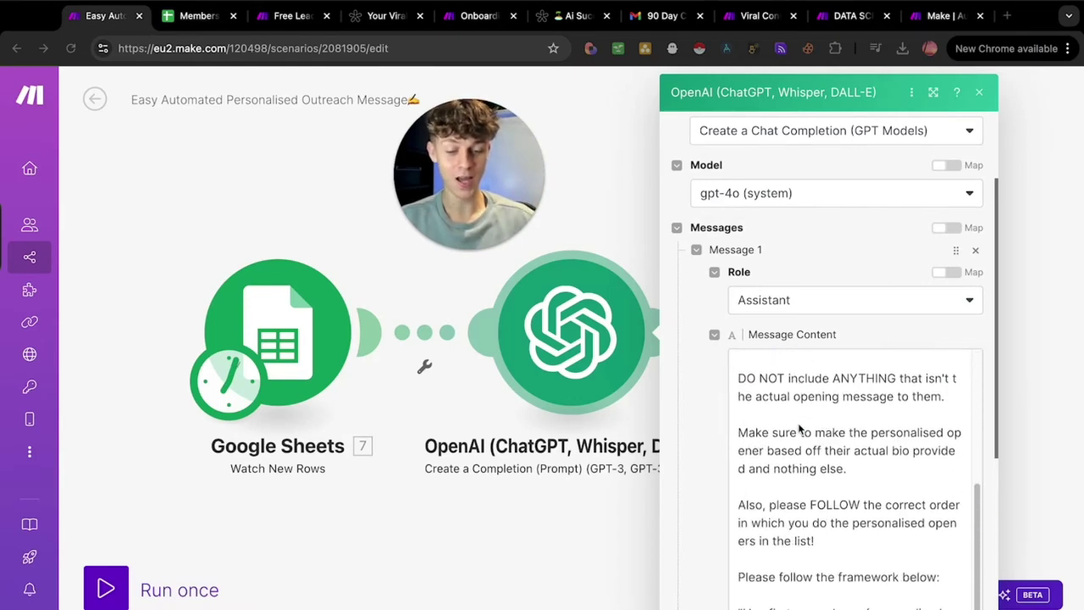
pyautogui.scroll(-3, 803, 415)
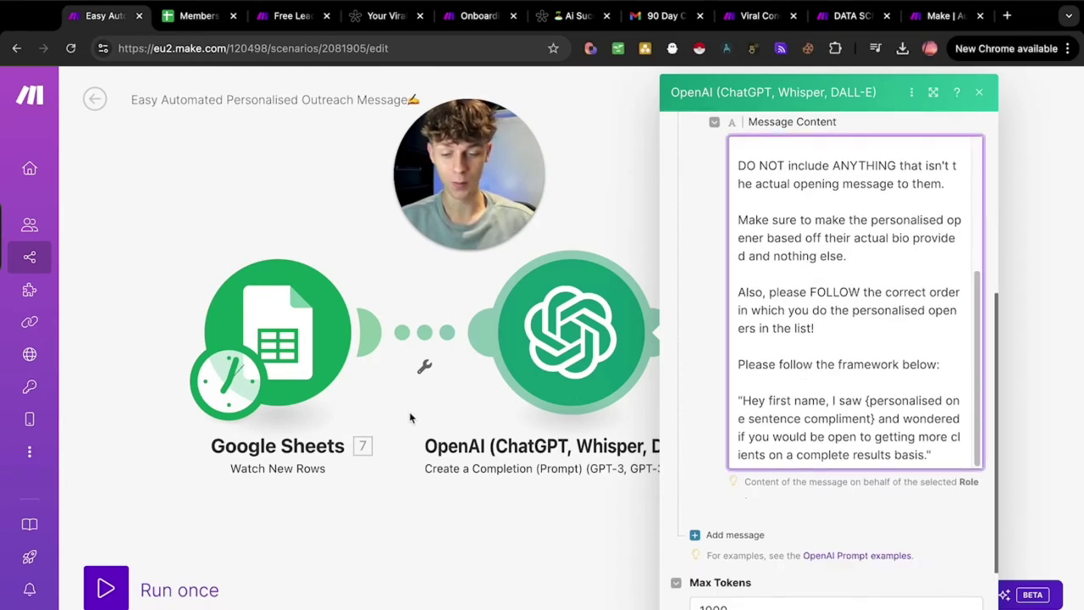
pyautogui.click(356, 377)
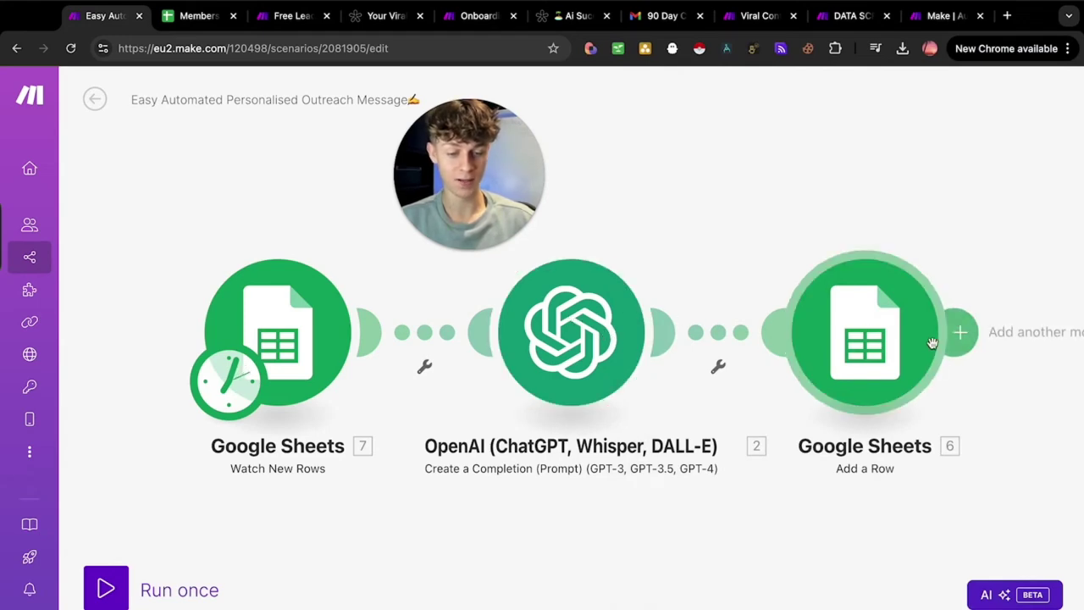
# Check the Personalised DM Opener column in the Members From Group spreadsheet, then return to the outreach scenario in Make.
pyautogui.click(207, 25)
pyautogui.moveTo(627, 198); pyautogui.dragTo(695, 499)
pyautogui.click(127, 17)
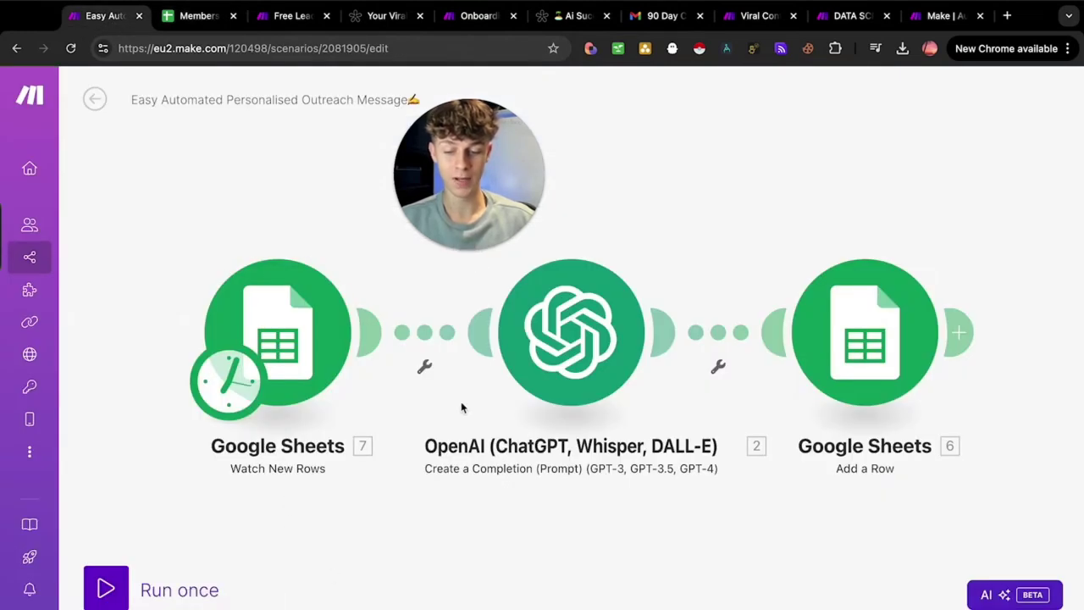
# Compare the Instagram URL, name and bio columns and the DM openers in the Members From Group spreadsheet with the Make scenario.
pyautogui.click(197, 17)
pyautogui.moveTo(64, 203); pyautogui.dragTo(288, 481)
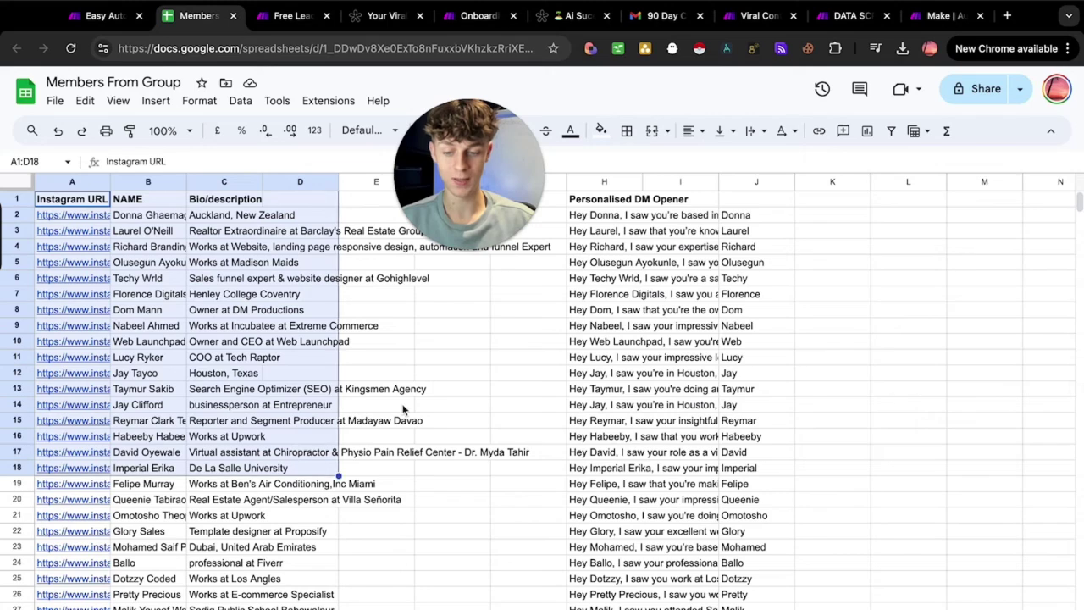
pyautogui.click(378, 361)
pyautogui.moveTo(76, 203); pyautogui.dragTo(330, 434)
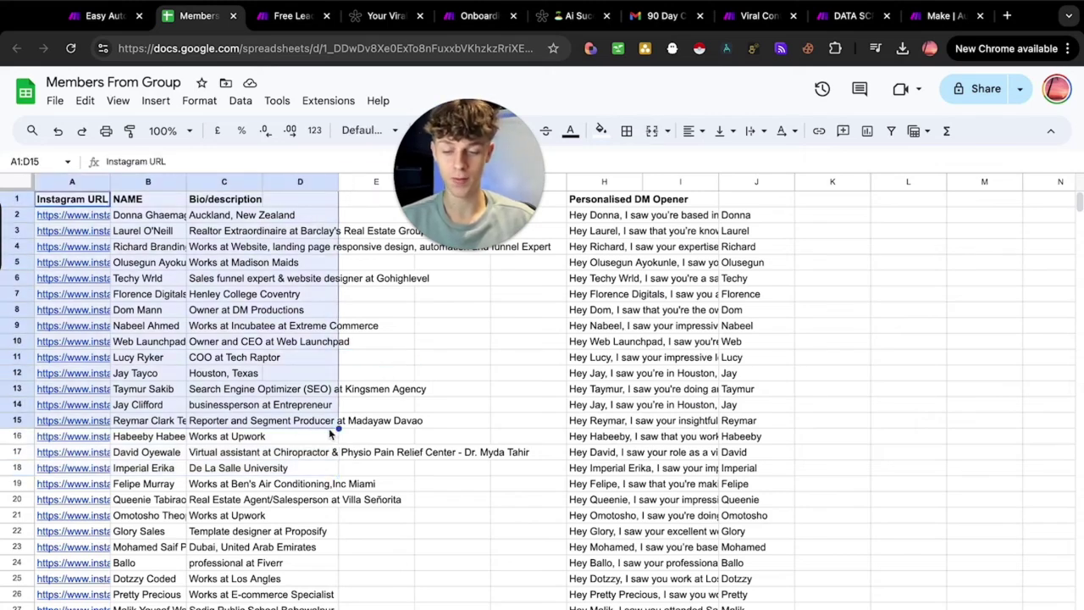
pyautogui.click(378, 375)
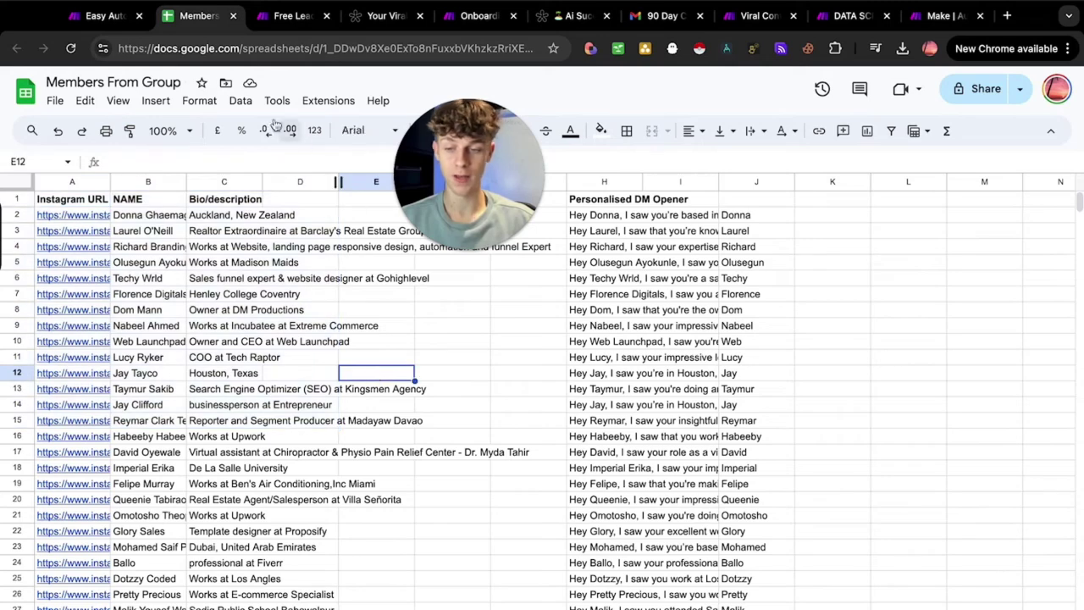
pyautogui.click(108, 18)
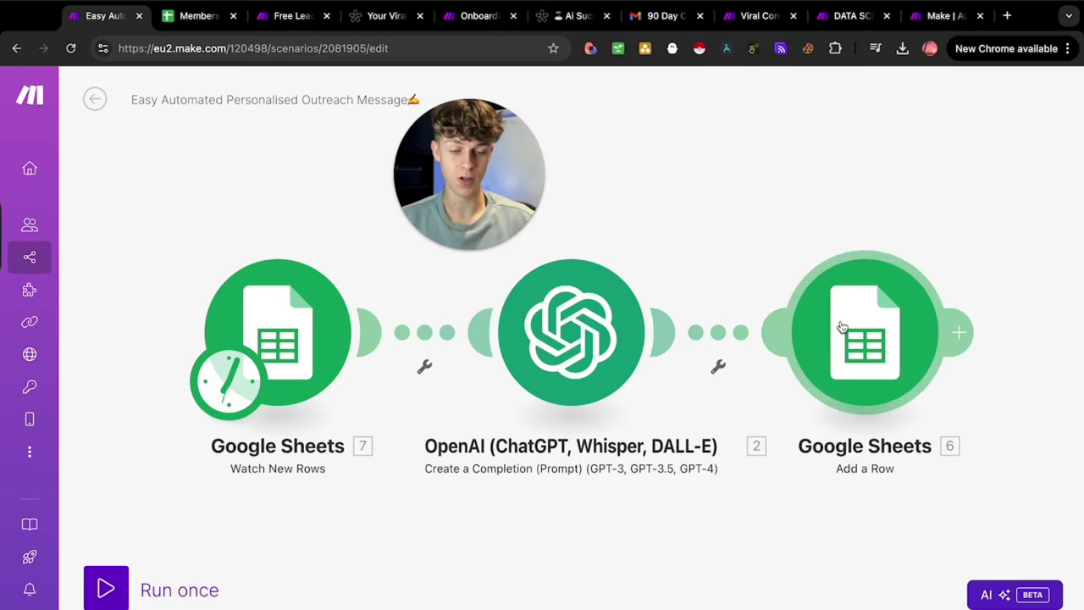
pyautogui.click(199, 16)
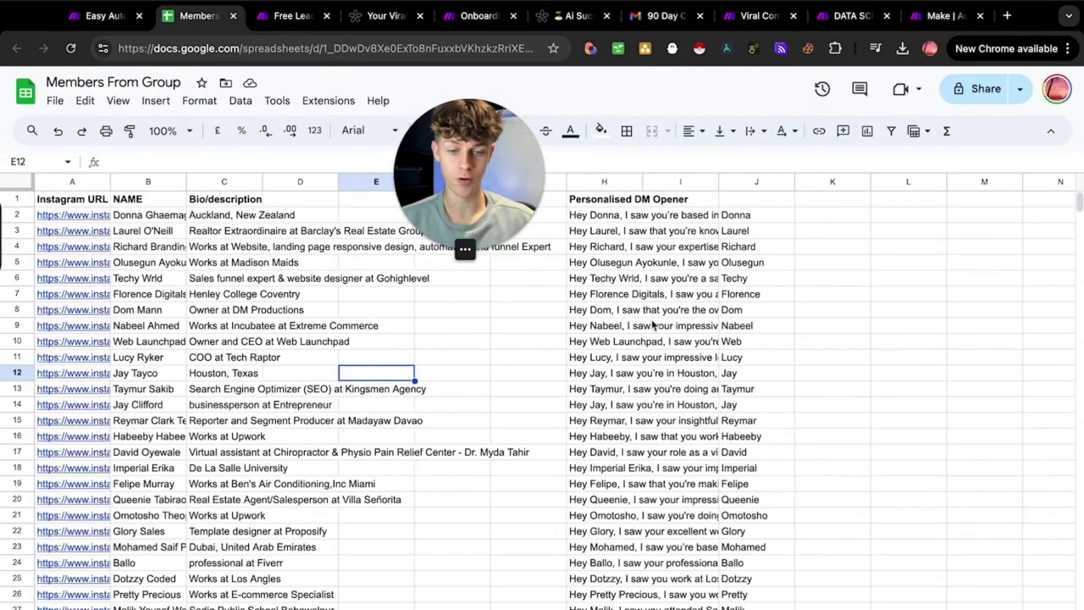
pyautogui.click(109, 18)
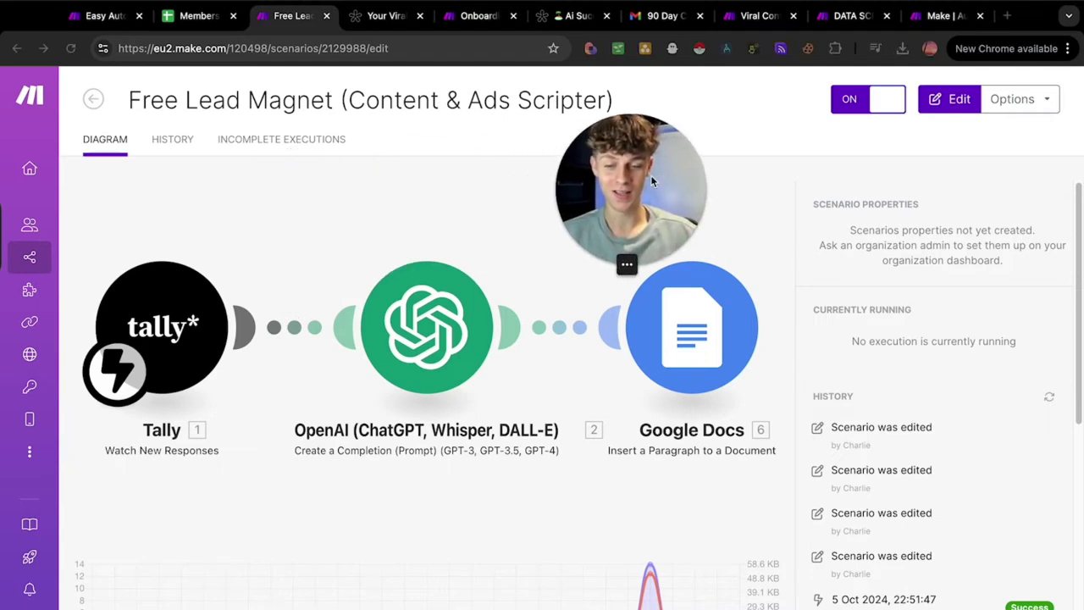
# Open the Free Lead Magnet (Content & Ads Scripter) scenario for editing and examine the Tally form's target audience and pain point questions.
pyautogui.click(174, 313)
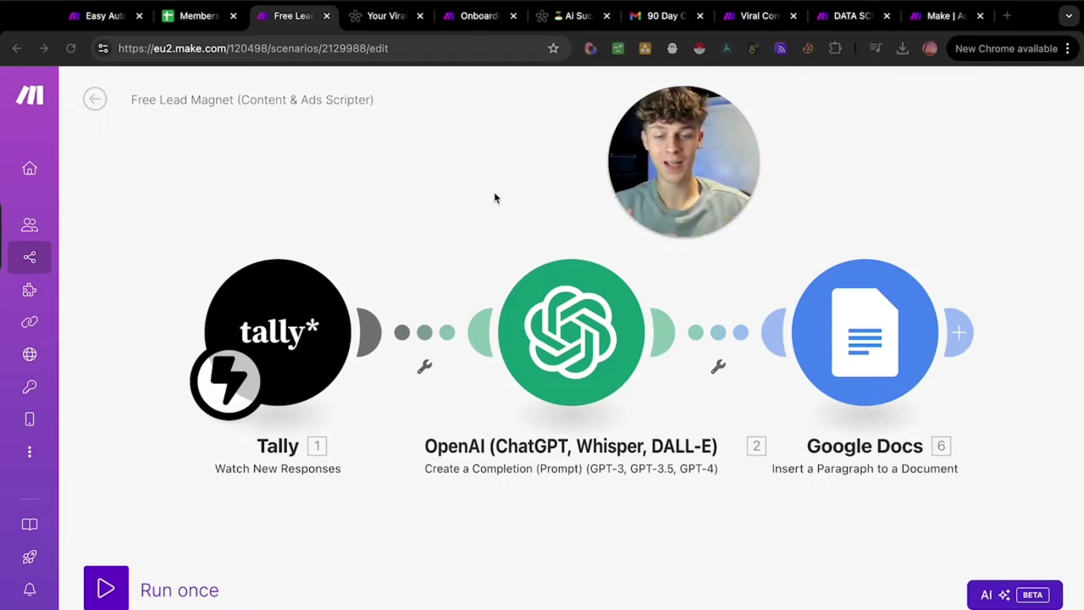
pyautogui.click(382, 24)
pyautogui.moveTo(733, 140); pyautogui.dragTo(952, 153)
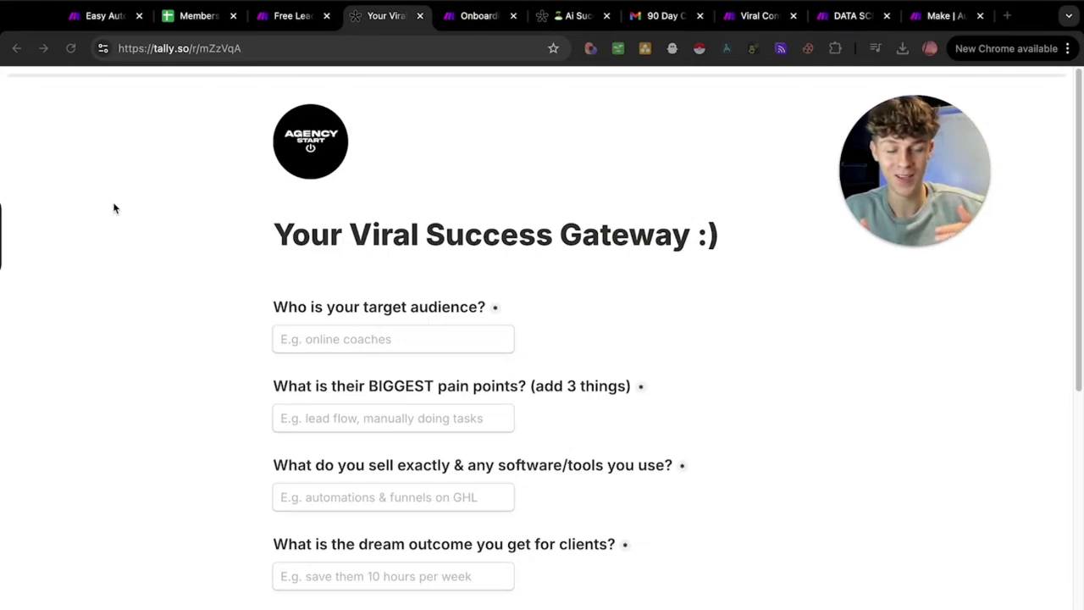
pyautogui.scroll(-1, 331, 365)
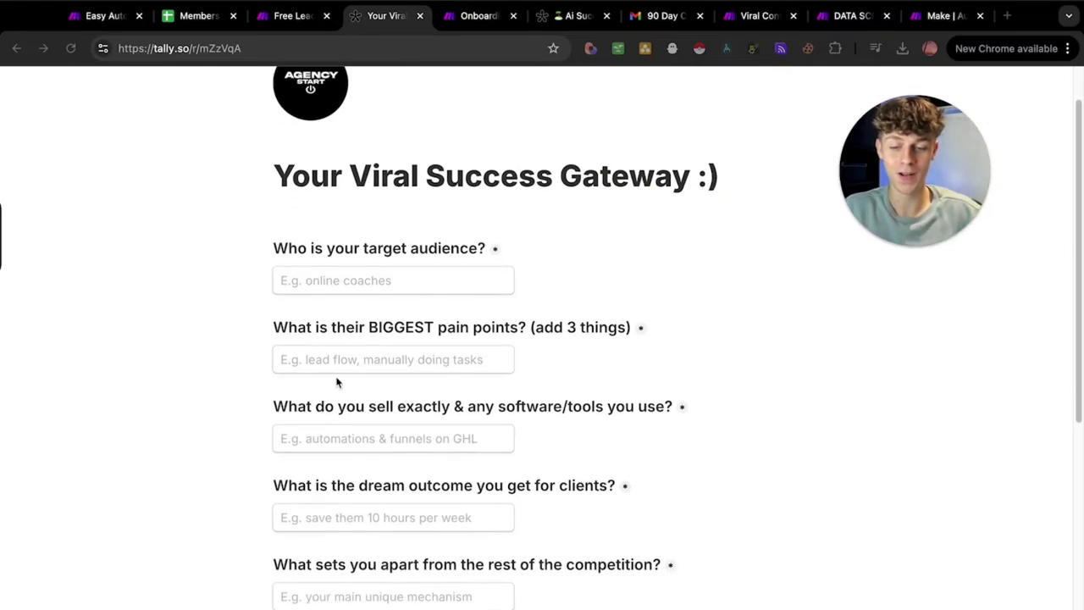
pyautogui.click(346, 252)
pyautogui.moveTo(273, 248); pyautogui.dragTo(497, 249)
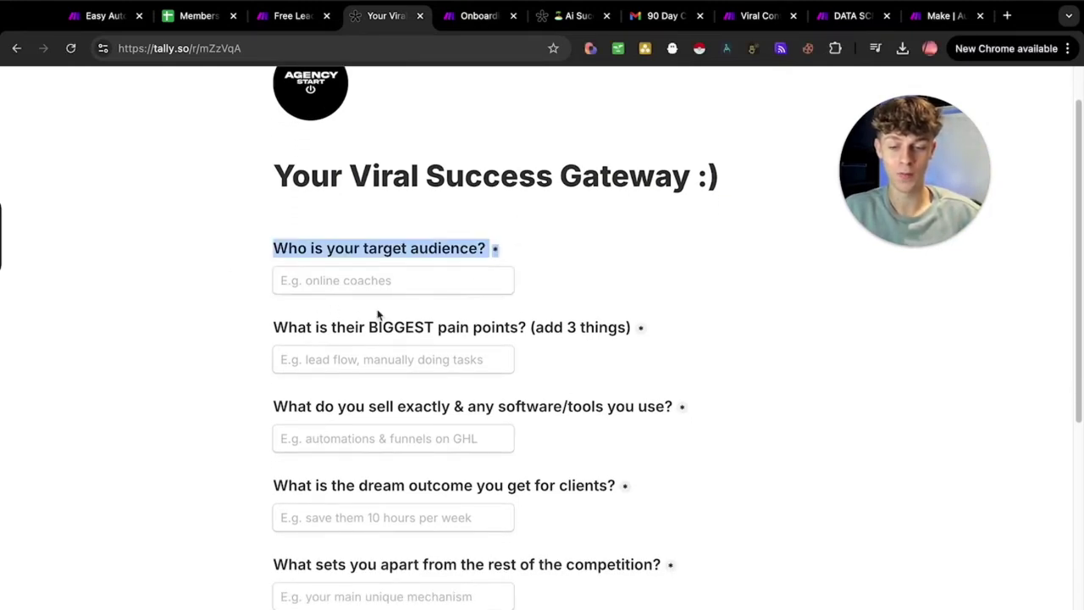
pyautogui.moveTo(276, 329); pyautogui.dragTo(596, 326)
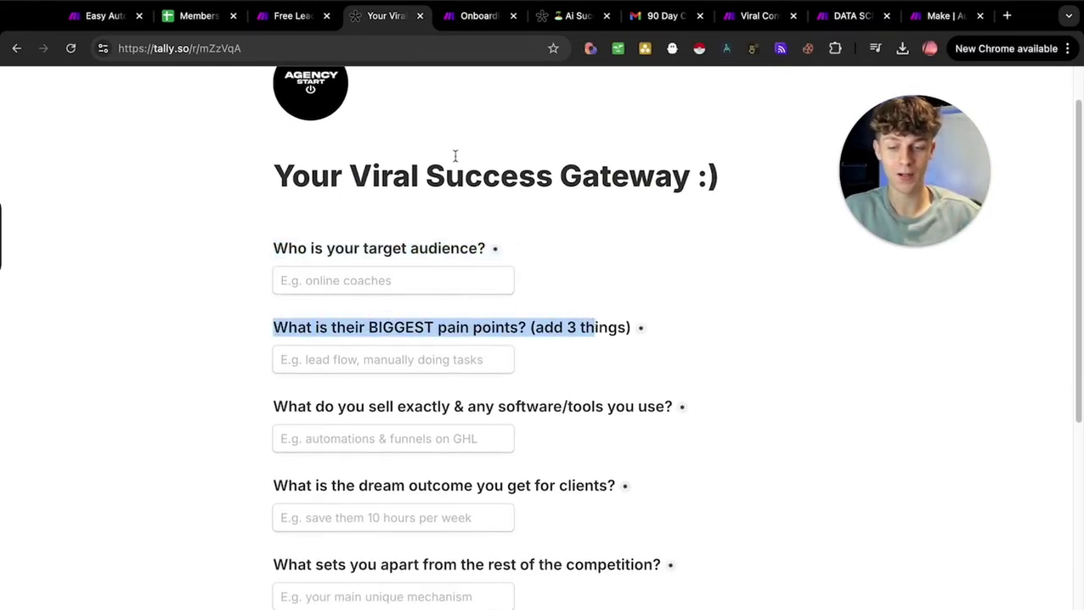
# Check the Free Lead Magnet scenario in Make, then read the Tally form's questions from target audience through to content tone or voice.
pyautogui.click(289, 22)
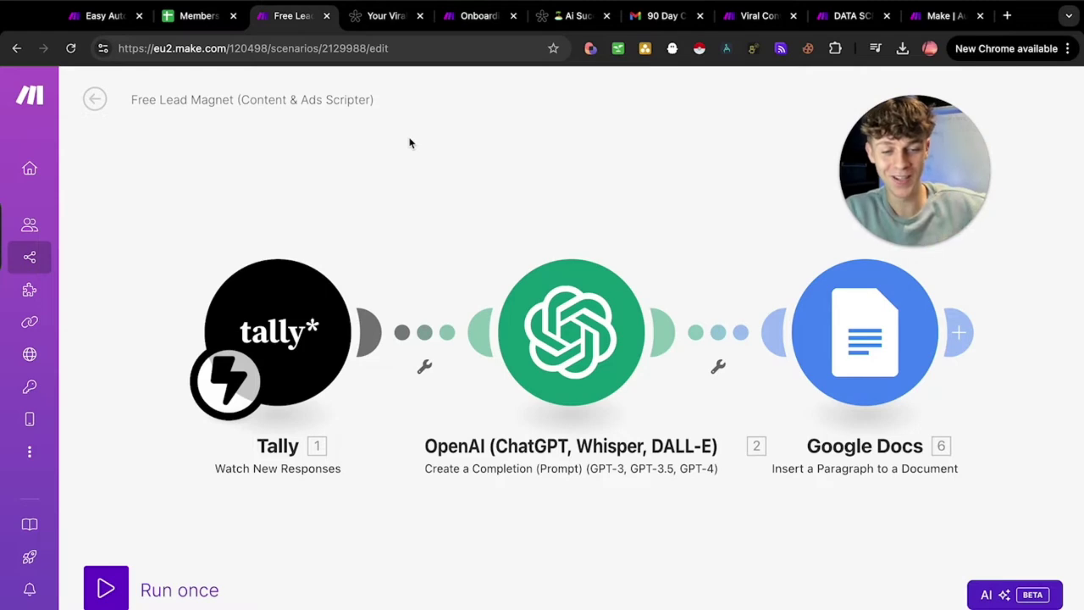
pyautogui.click(386, 25)
pyautogui.moveTo(265, 183); pyautogui.dragTo(726, 191)
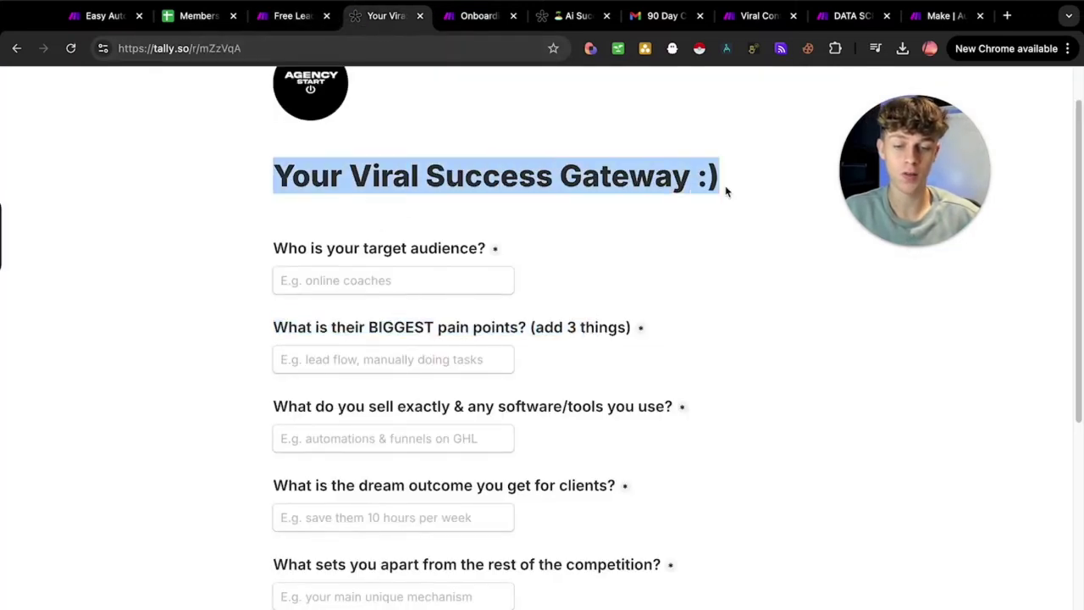
pyautogui.moveTo(247, 254); pyautogui.dragTo(501, 262)
pyautogui.moveTo(256, 339); pyautogui.dragTo(559, 346)
pyautogui.moveTo(282, 398); pyautogui.dragTo(529, 405)
pyautogui.scroll(-2, 405, 426)
pyautogui.moveTo(273, 395); pyautogui.dragTo(517, 395)
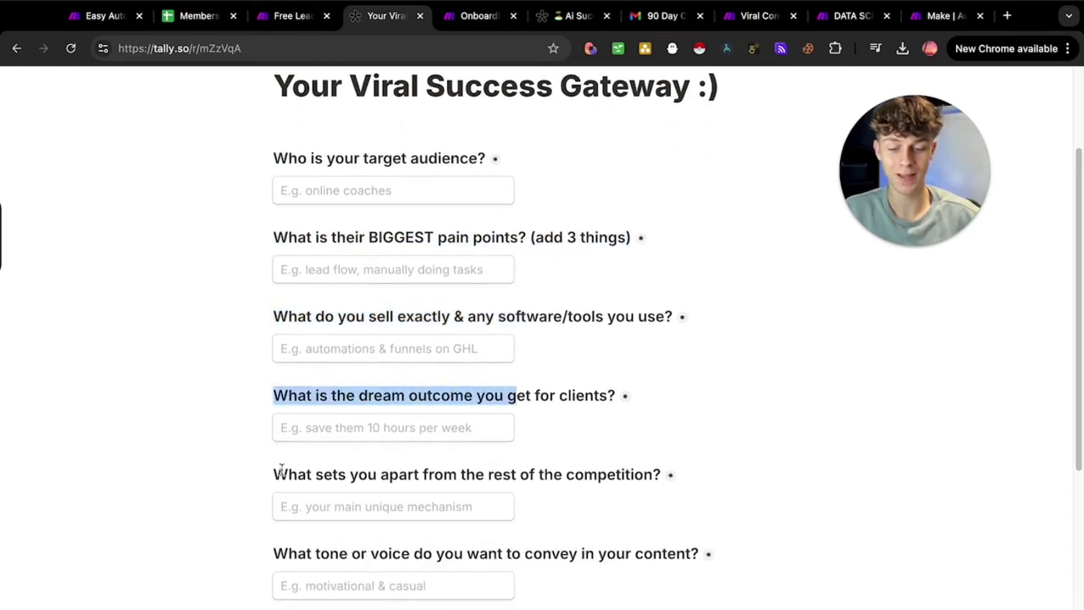
pyautogui.moveTo(280, 473); pyautogui.dragTo(520, 472)
pyautogui.moveTo(274, 554); pyautogui.dragTo(501, 554)
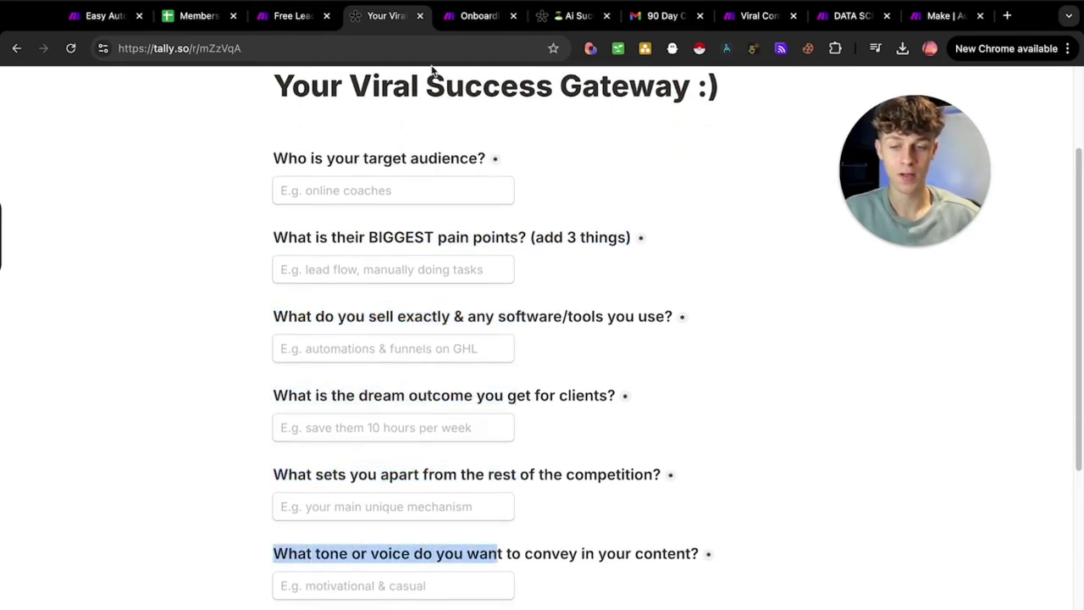
# Return to the Free Lead Magnet scenario, open its OpenAI module and read the prompt's content-mix and script framework instructions.
pyautogui.click(294, 20)
pyautogui.click(571, 309)
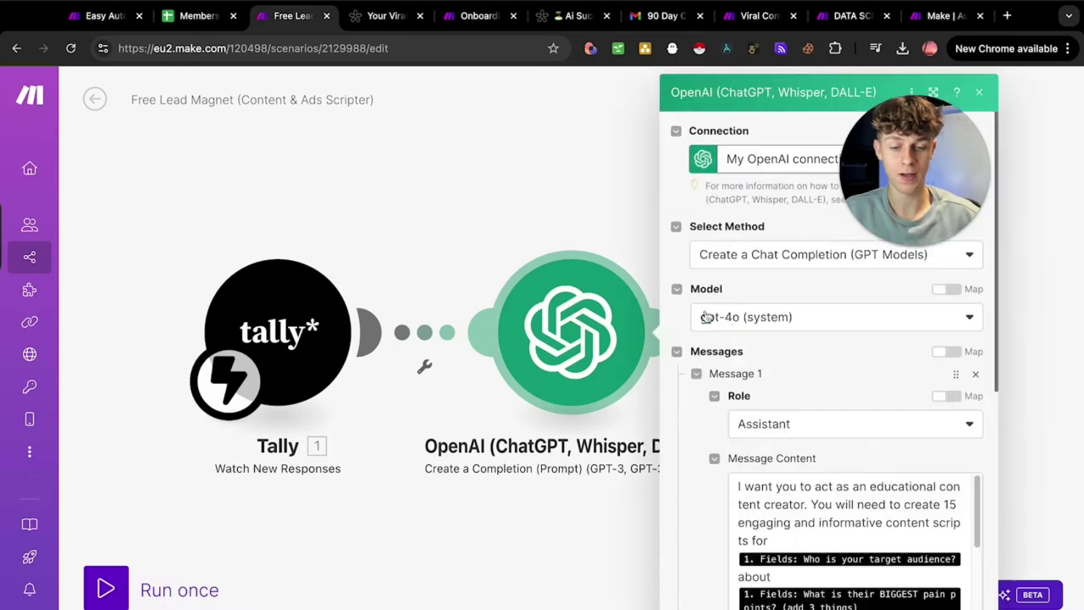
pyautogui.scroll(-3, 826, 479)
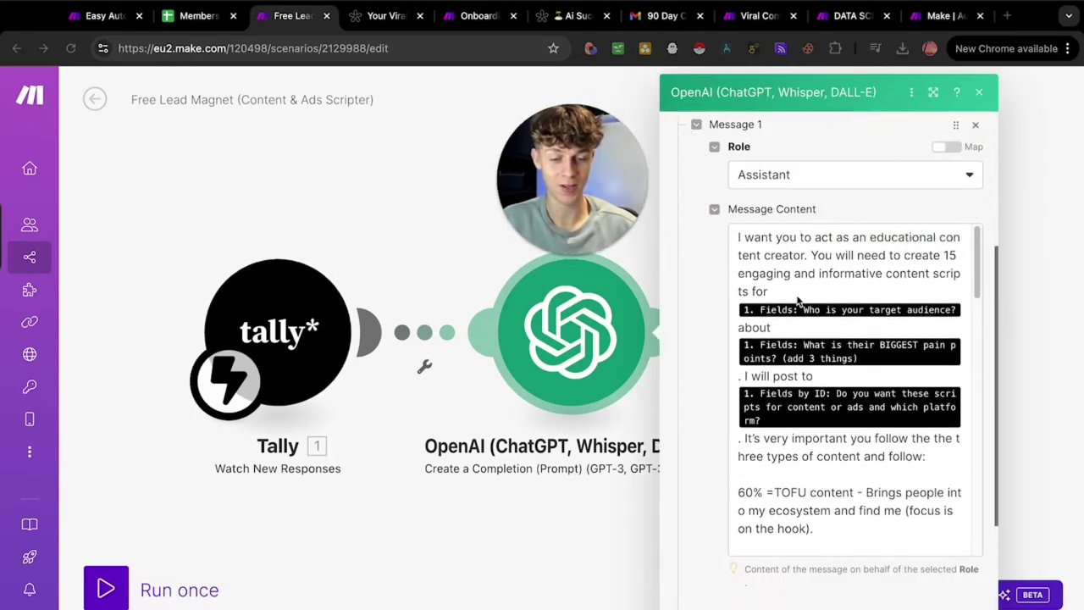
pyautogui.scroll(-1, 796, 298)
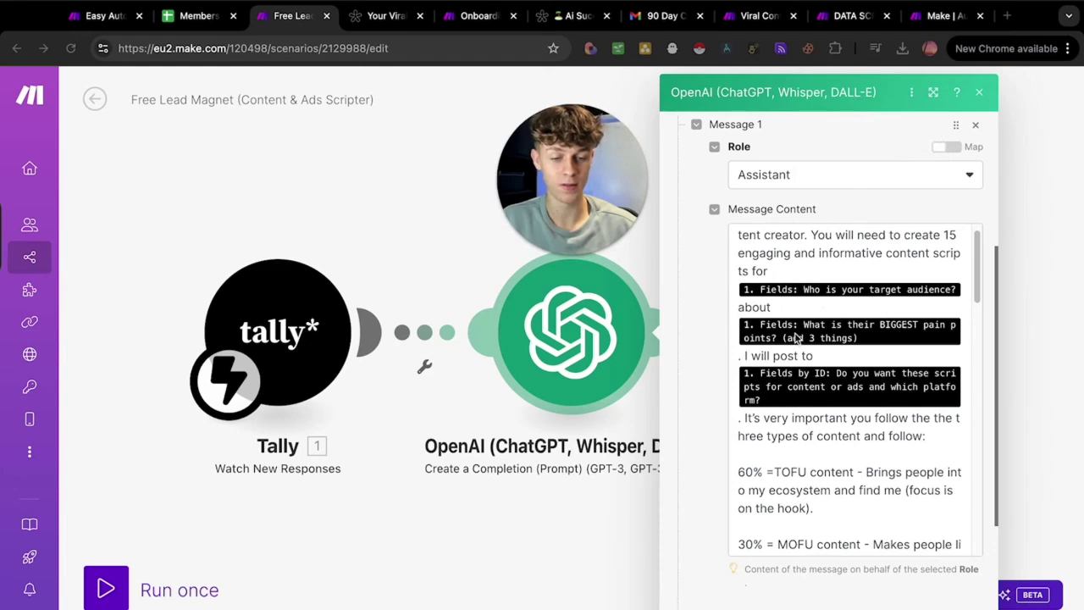
pyautogui.scroll(-1, 803, 346)
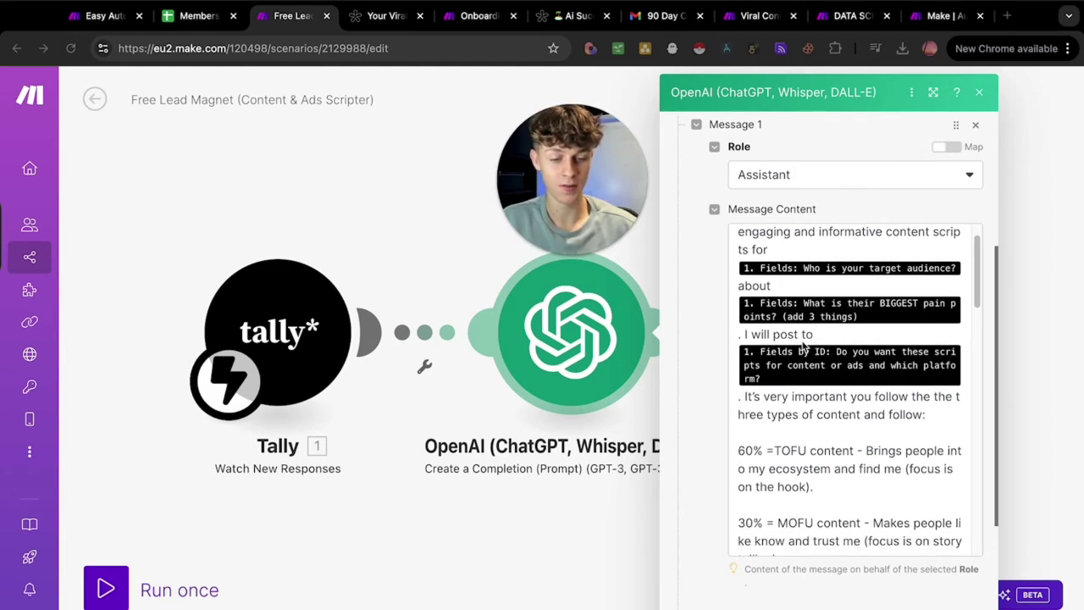
pyautogui.scroll(-1, 803, 346)
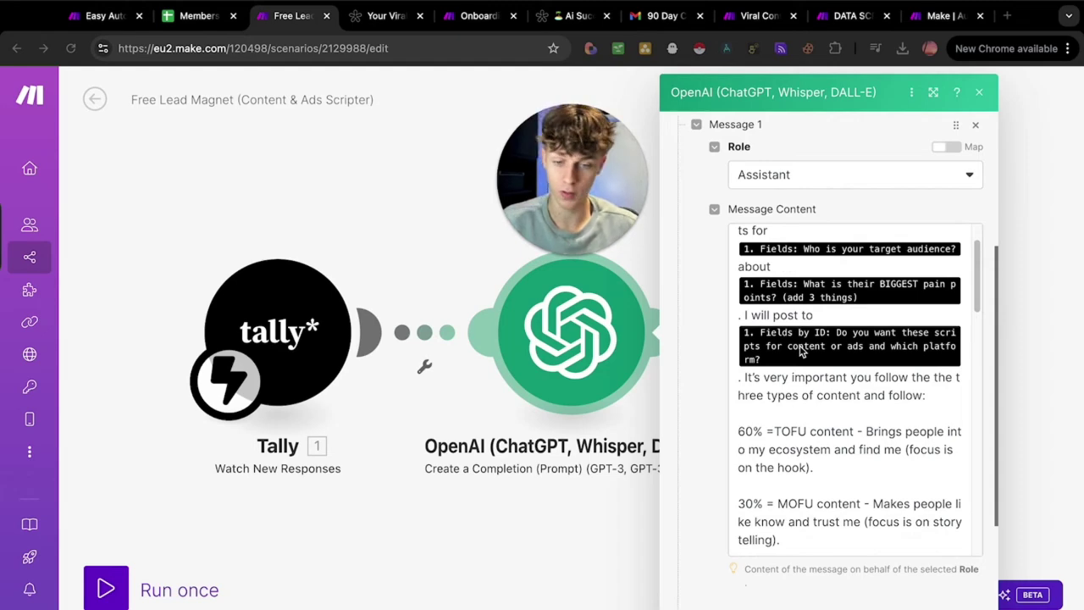
pyautogui.scroll(-10, 803, 347)
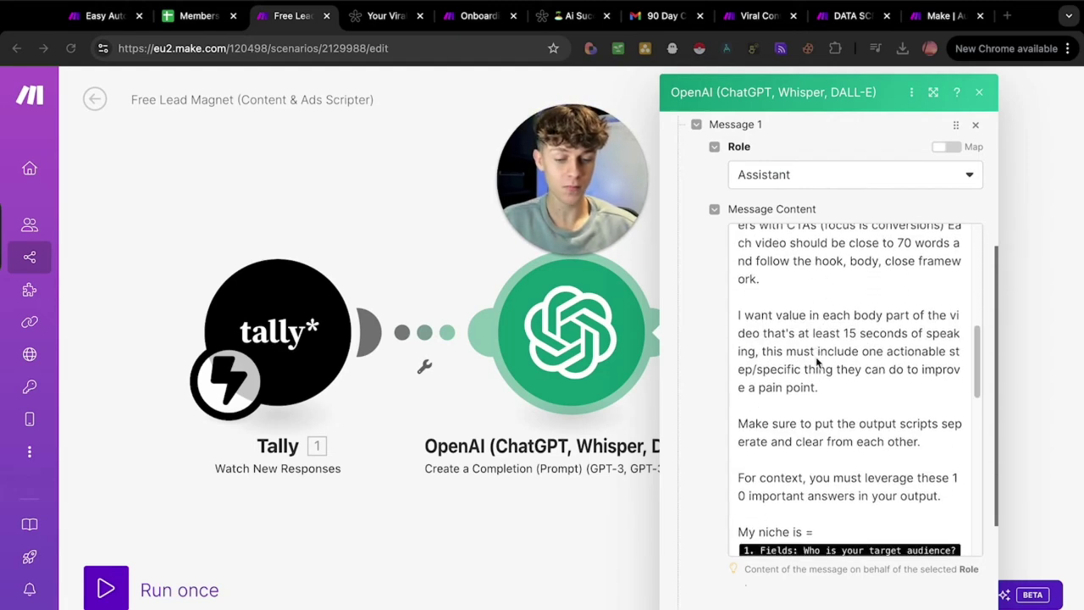
# Examine the prompt's context lines for niche, pain points, offer and dream outcome and the Tally answers mapped to them.
pyautogui.moveTo(749, 306); pyautogui.dragTo(815, 306)
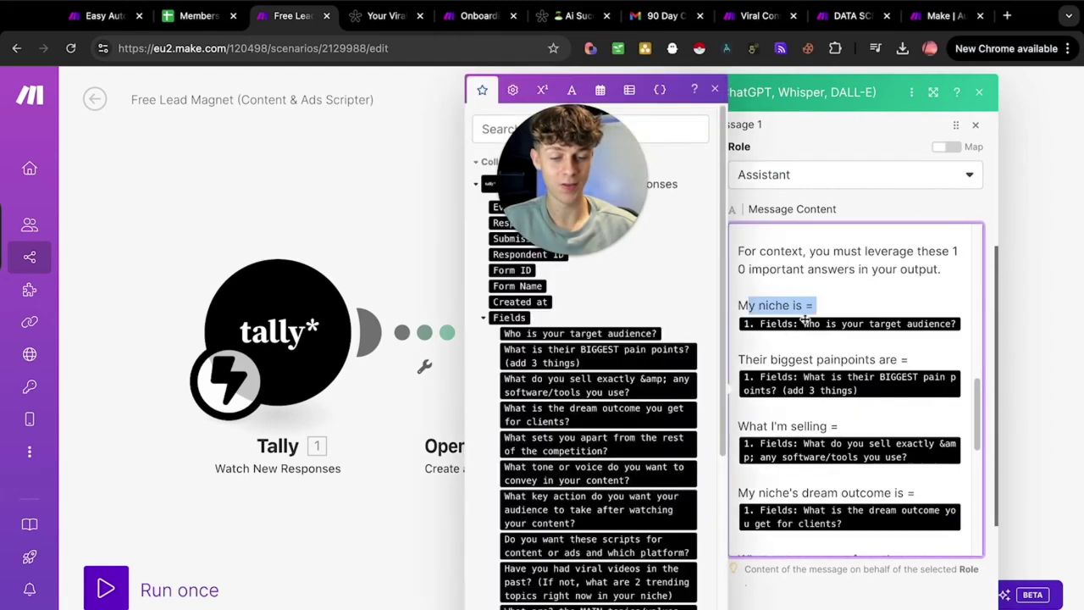
pyautogui.moveTo(752, 360); pyautogui.dragTo(908, 360)
pyautogui.moveTo(755, 426); pyautogui.dragTo(839, 426)
pyautogui.scroll(-3, 873, 404)
pyautogui.scroll(-1, 873, 404)
pyautogui.moveTo(749, 405); pyautogui.dragTo(885, 405)
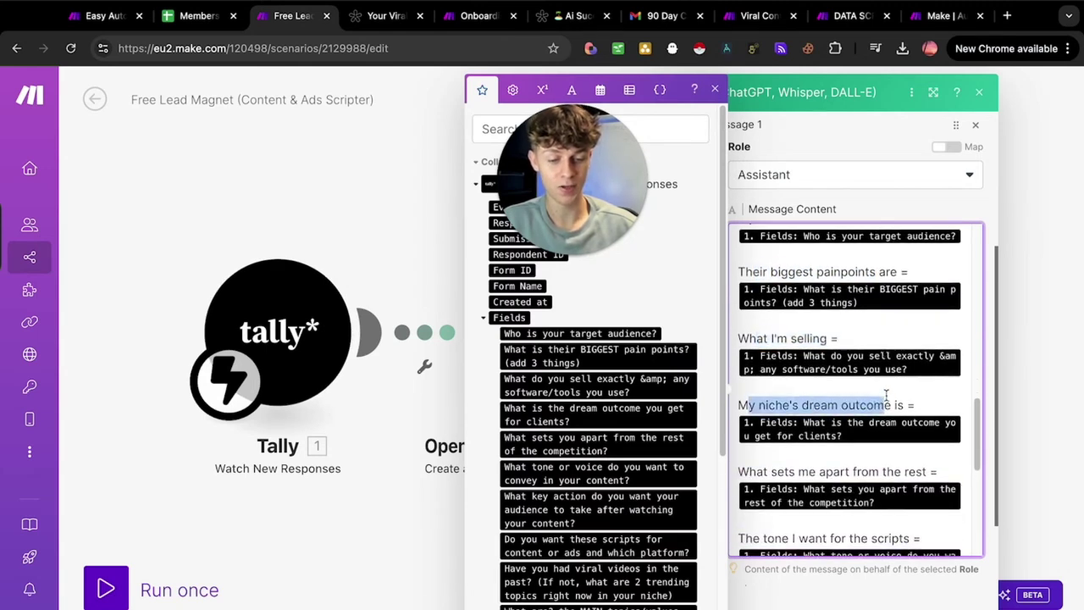
# Read the prompt's differentiator, tone, CTA and trending topics lines, close the module, and revisit the Tally form before returning to the scenario.
pyautogui.scroll(-3, 888, 398)
pyautogui.moveTo(755, 393); pyautogui.dragTo(925, 394)
pyautogui.scroll(-2, 859, 399)
pyautogui.moveTo(772, 407); pyautogui.dragTo(938, 406)
pyautogui.moveTo(762, 474); pyautogui.dragTo(855, 474)
pyautogui.scroll(-4, 848, 451)
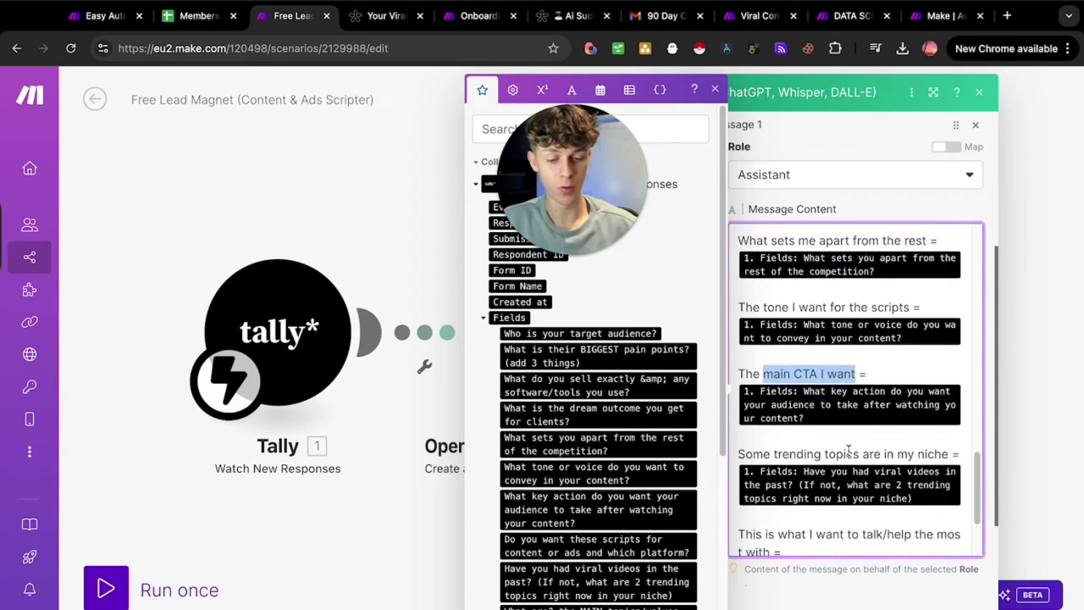
pyautogui.click(765, 453)
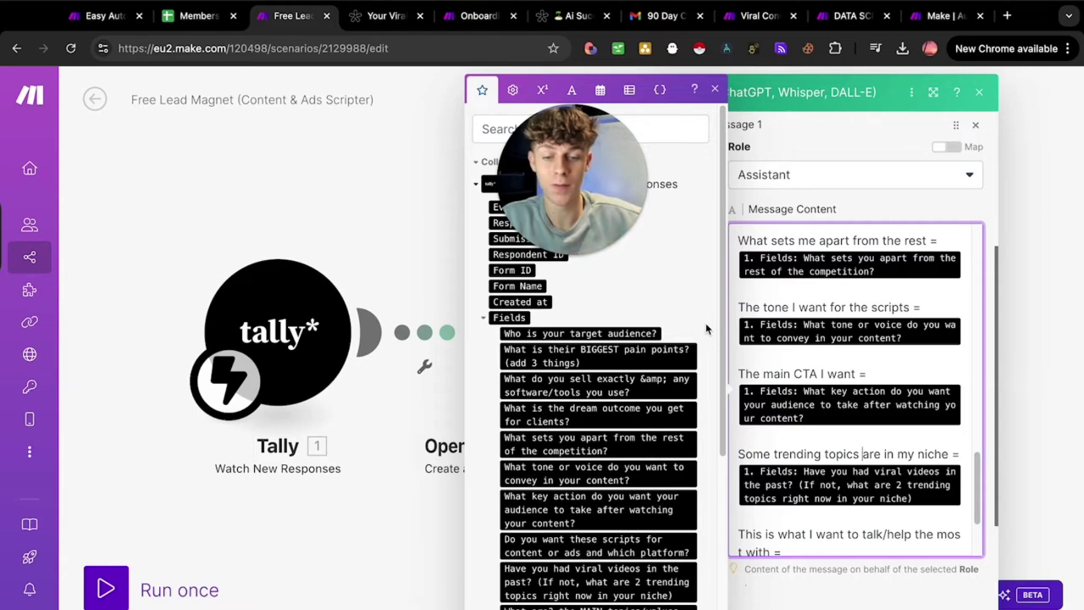
pyautogui.click(344, 220)
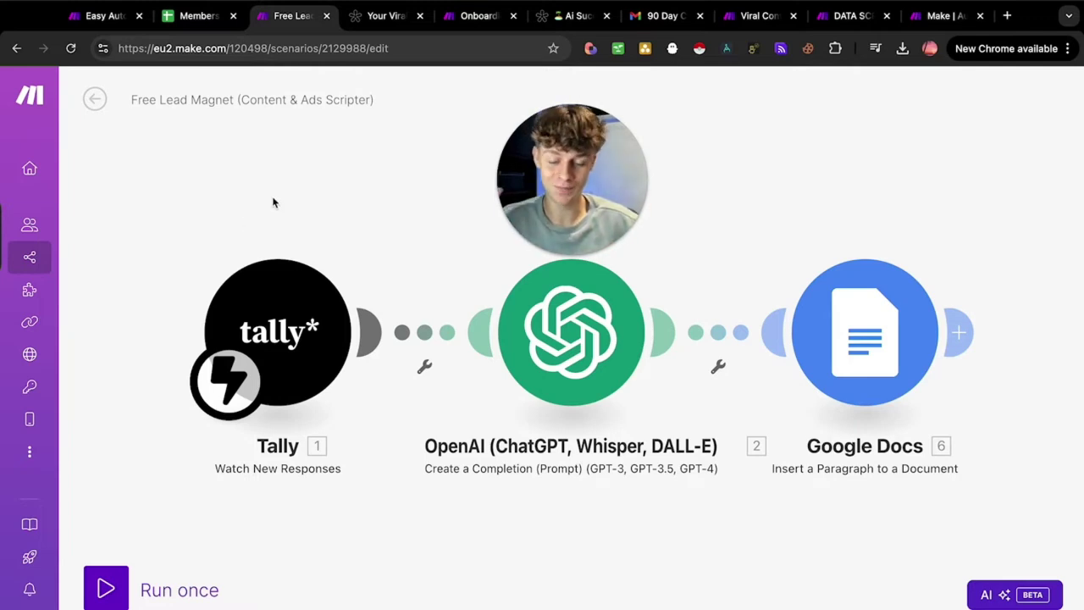
pyautogui.click(386, 17)
pyautogui.click(295, 16)
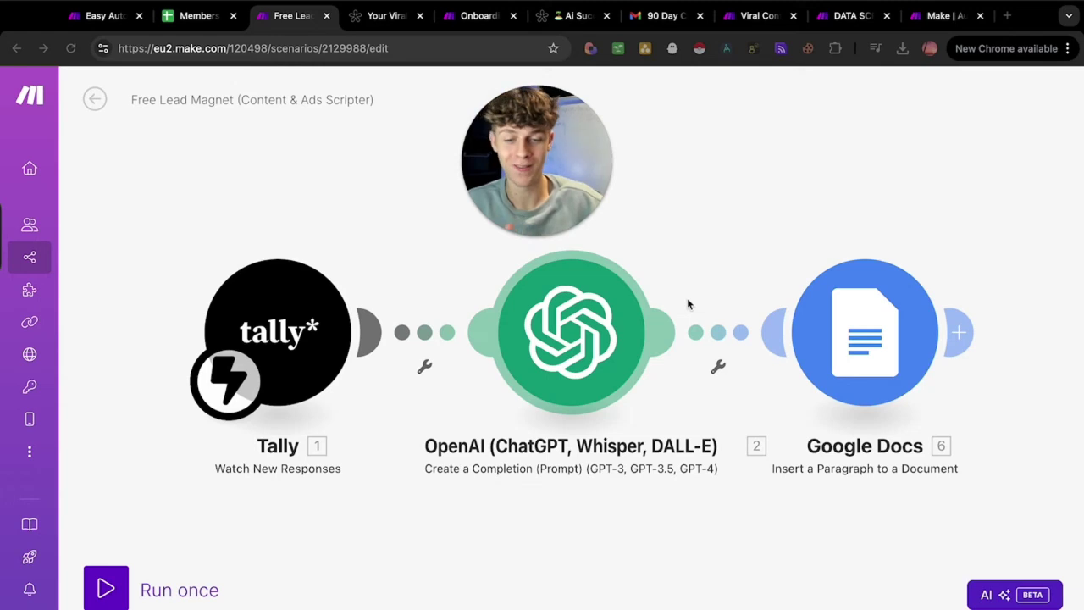
# Open the Onboarding 90 Day Scaling Plan For Members scenario and review the questions in the Ai Success Assistant For Members Tally form.
pyautogui.press('super+5')
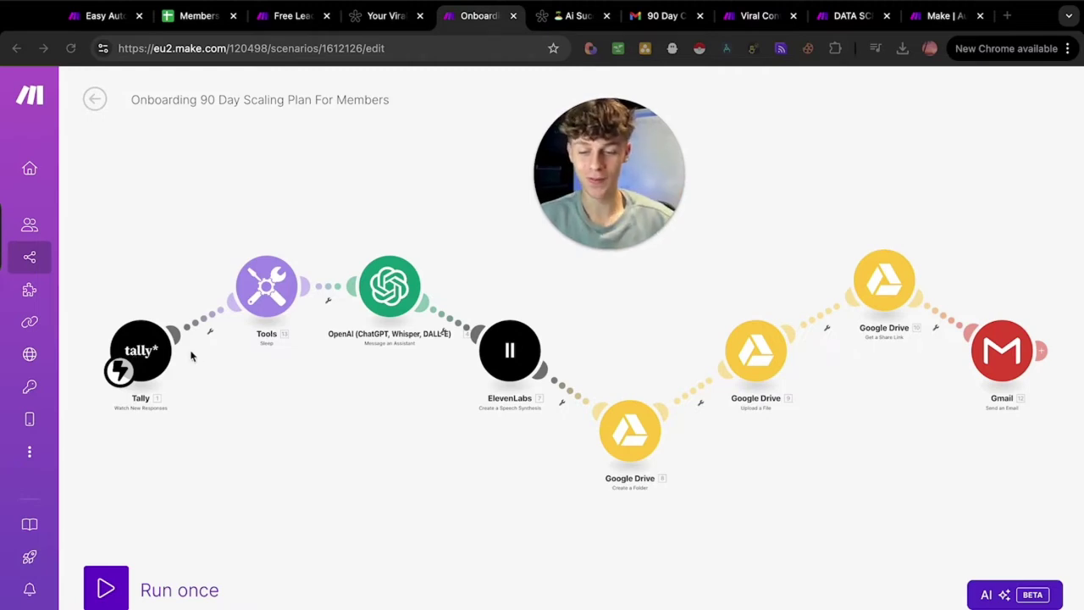
pyautogui.click(576, 15)
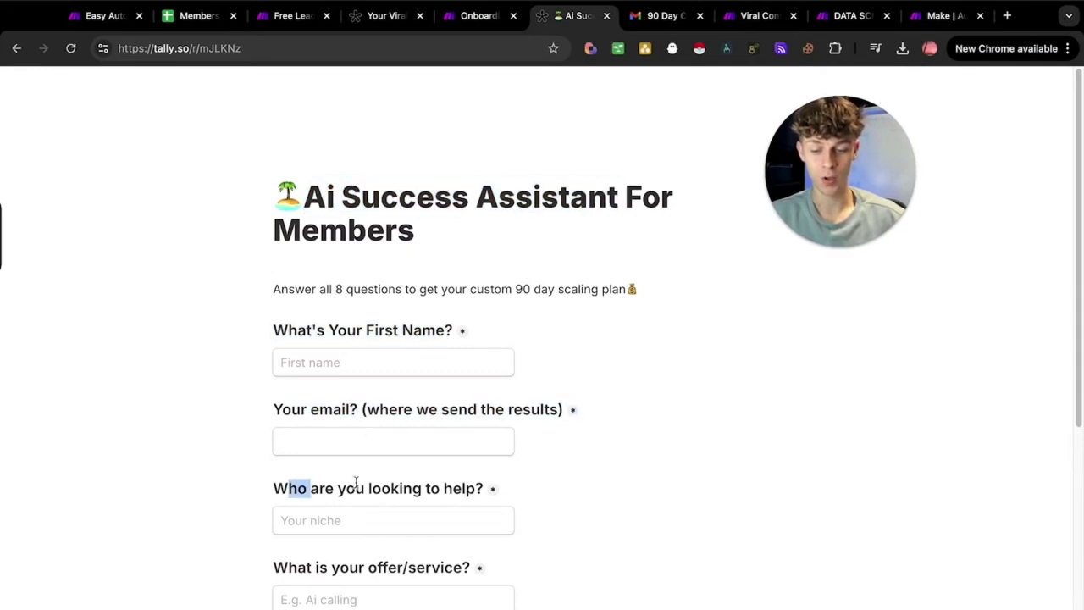
pyautogui.scroll(-3, 280, 508)
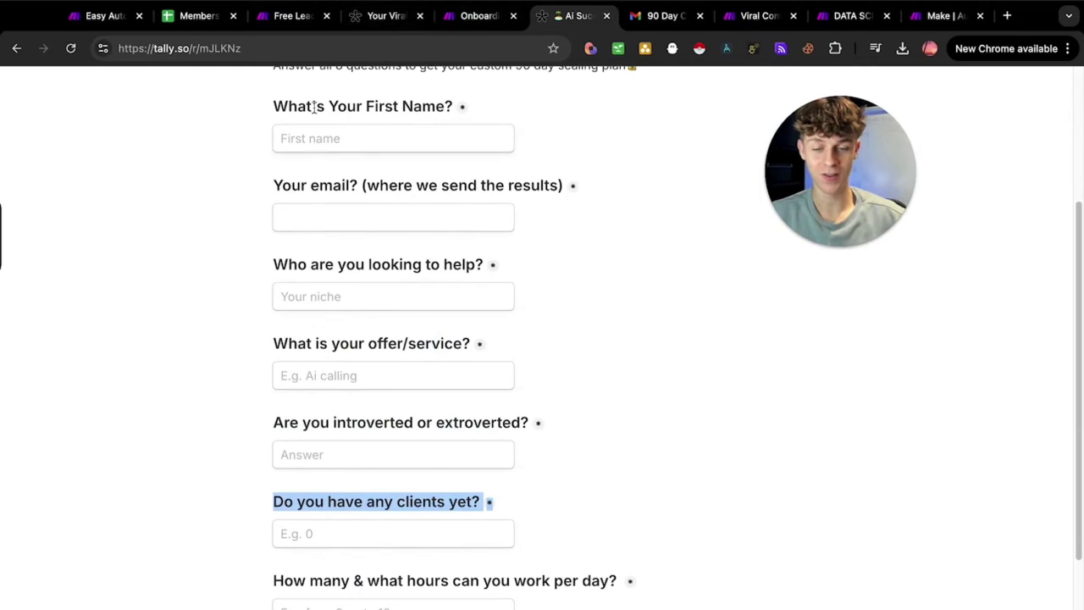
pyautogui.click(484, 18)
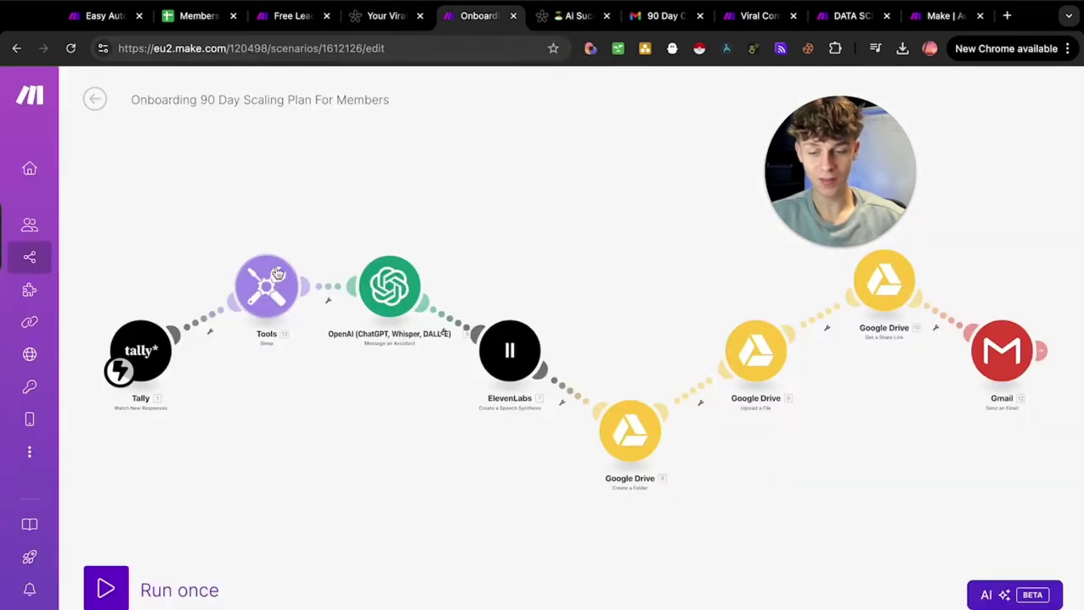
# Open the onboarding scenario's OpenAI module and read the message's 90 day scaling plan instruction and its mapped Tally fields.
pyautogui.click(408, 289)
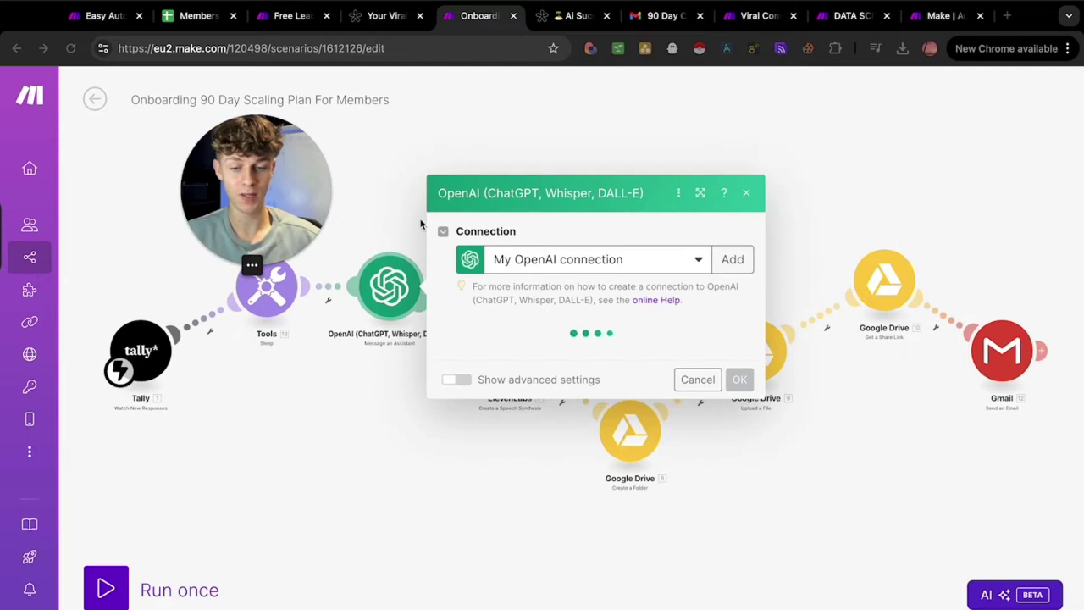
pyautogui.scroll(-1, 581, 390)
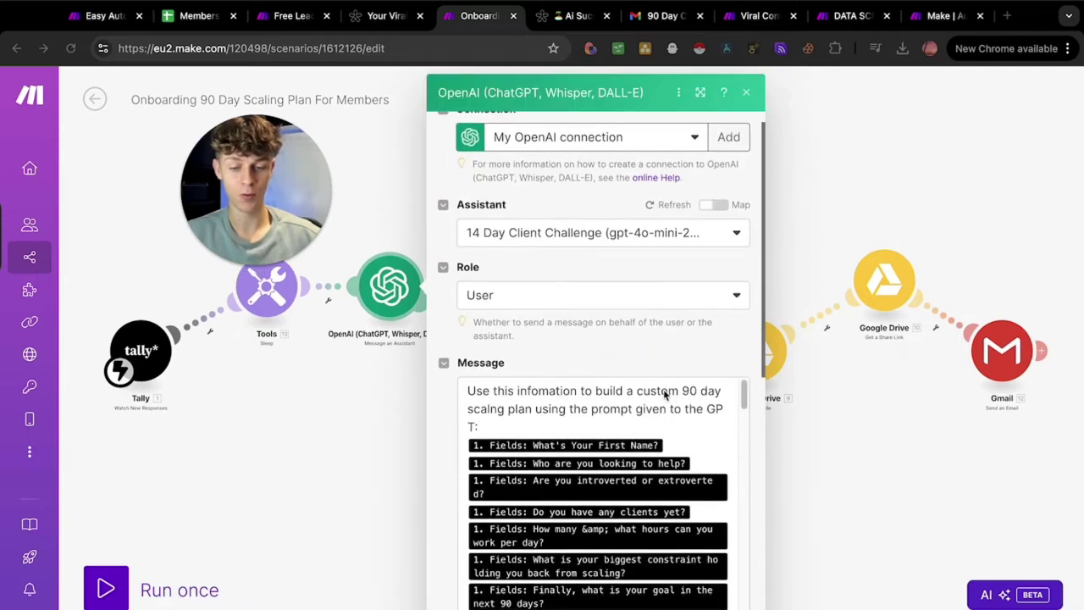
pyautogui.moveTo(596, 391); pyautogui.dragTo(682, 391)
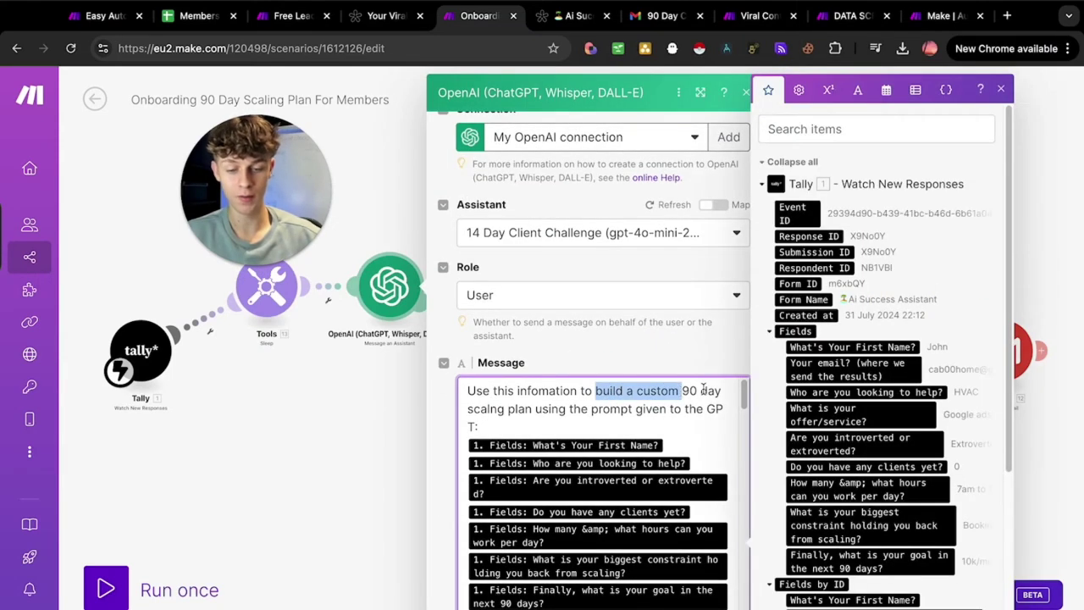
pyautogui.moveTo(473, 410); pyautogui.dragTo(566, 410)
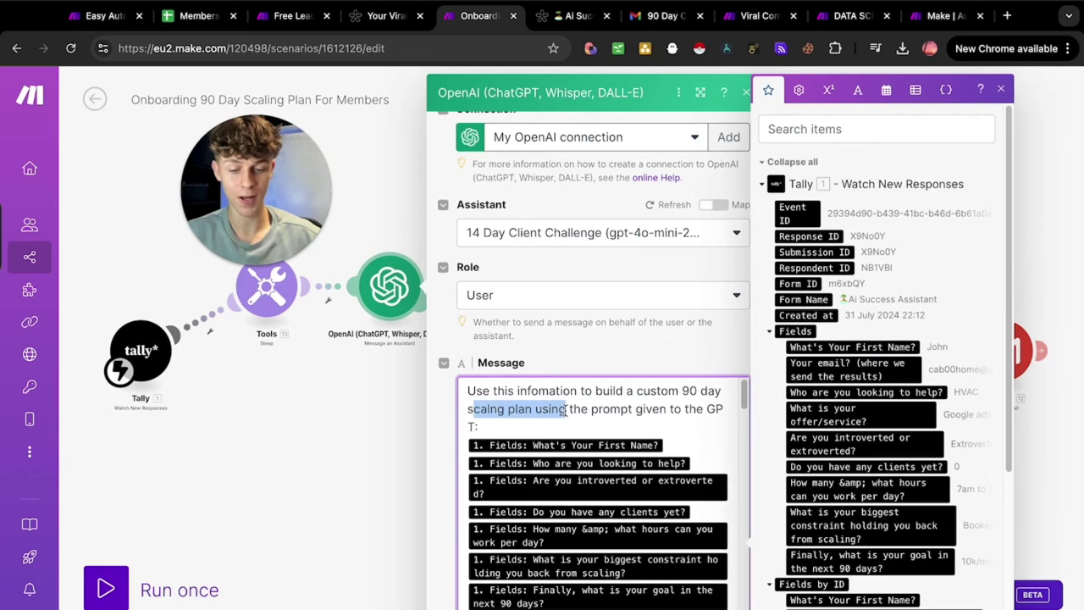
pyautogui.scroll(-1, 666, 407)
pyautogui.scroll(1, 666, 408)
pyautogui.scroll(-1, 593, 419)
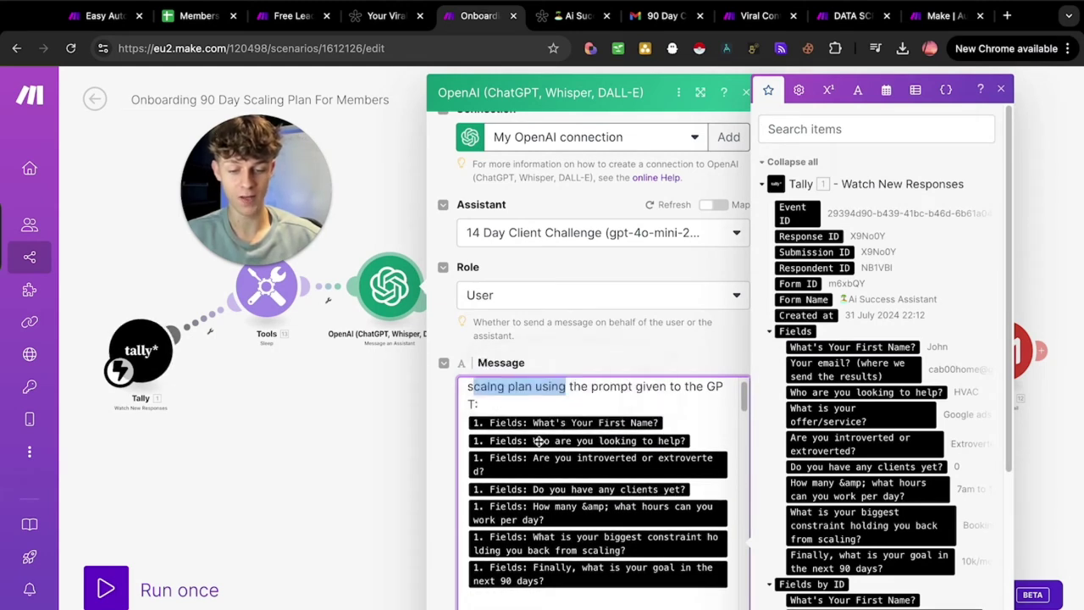
pyautogui.scroll(-2, 534, 465)
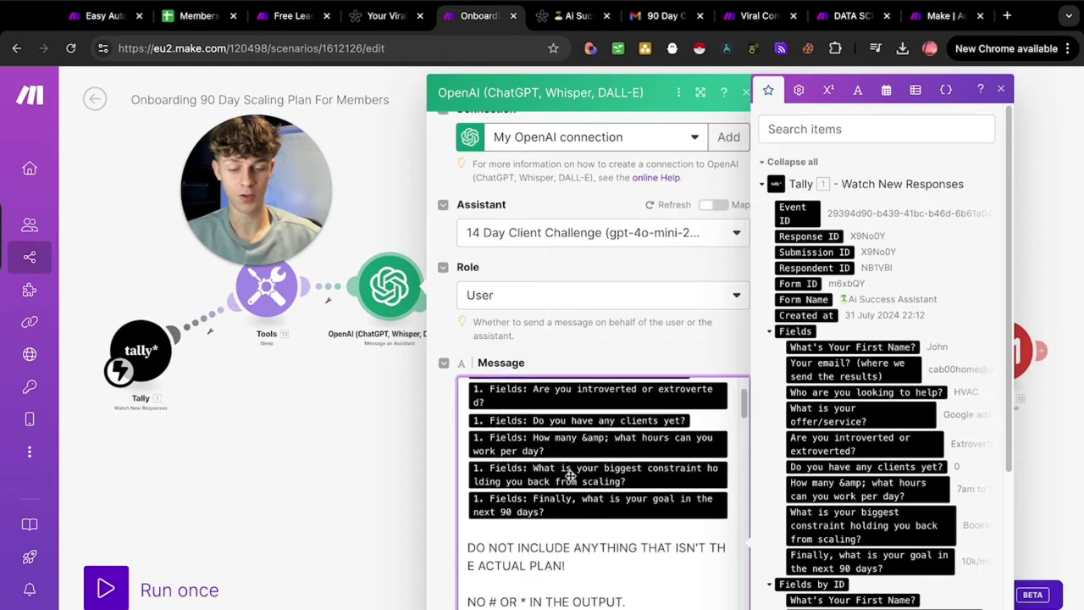
# Read the message's output rules, plan format instruction, 3 daily tasks limit and personalised greeting.
pyautogui.scroll(-3, 588, 440)
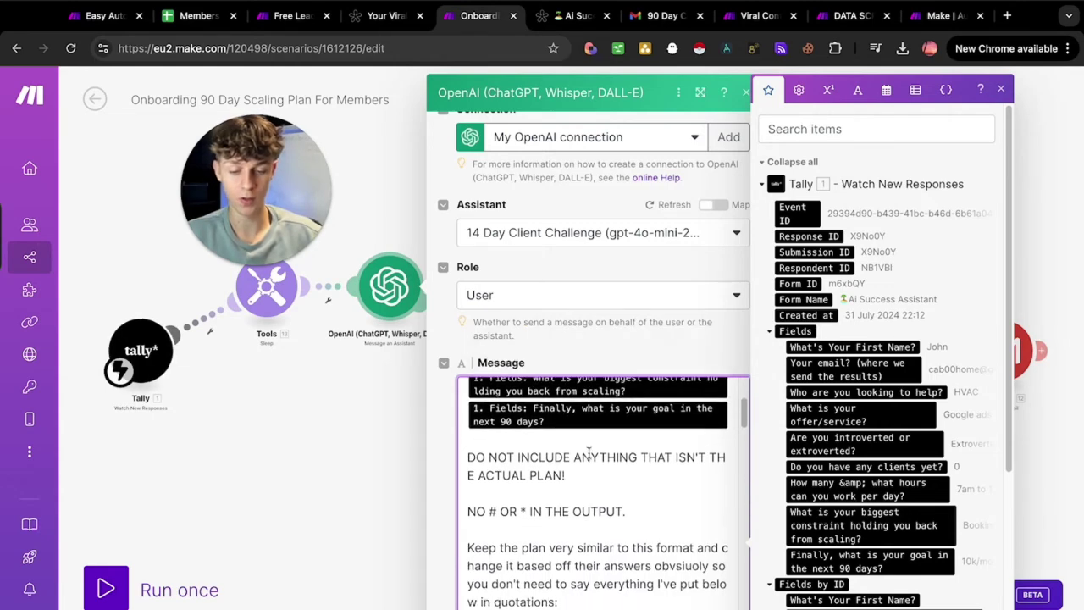
pyautogui.moveTo(489, 462); pyautogui.dragTo(691, 542)
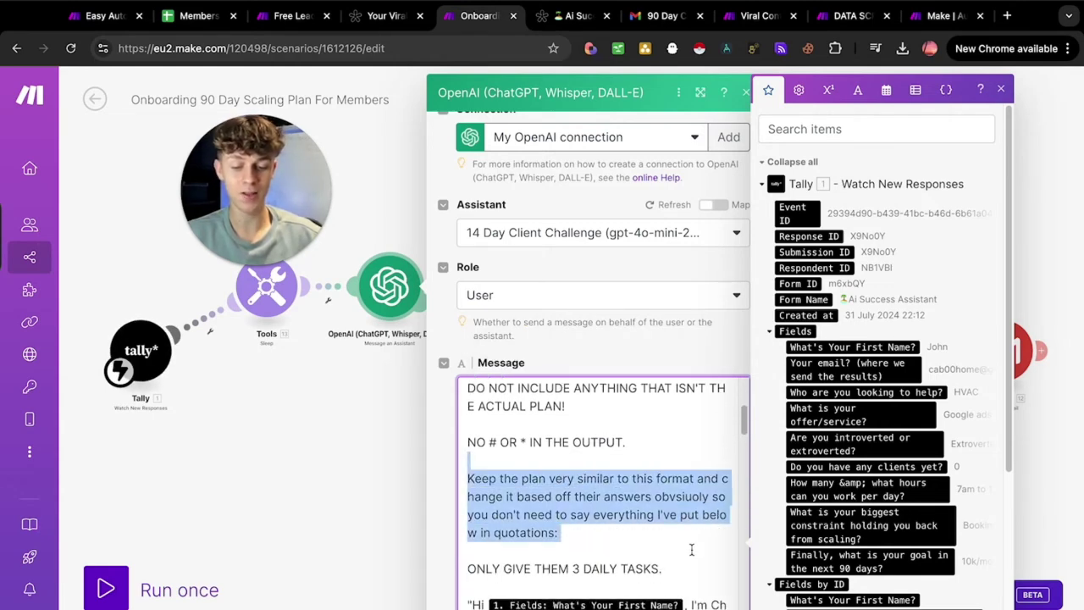
pyautogui.scroll(-1, 691, 542)
pyautogui.moveTo(477, 514); pyautogui.dragTo(677, 517)
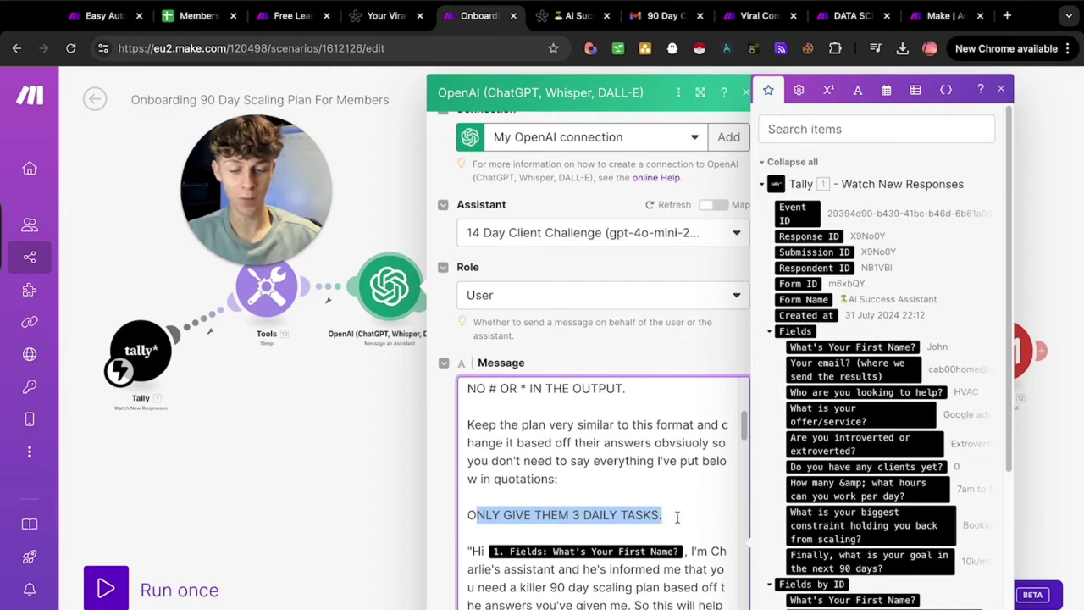
pyautogui.scroll(-1, 693, 512)
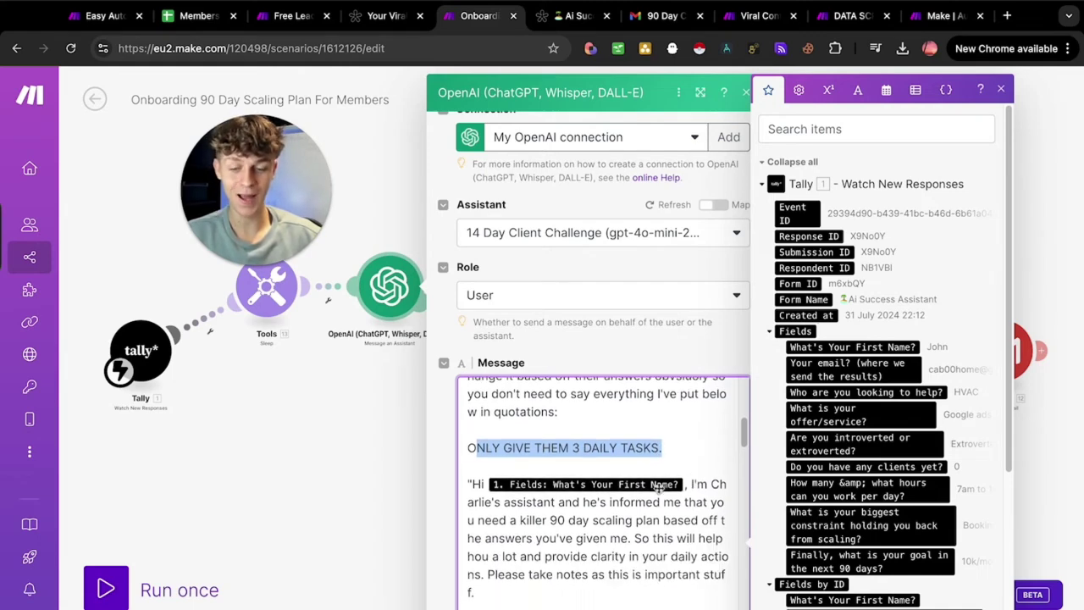
# Read the rest of the message, covering niche-specific daily tasks and KPI guidance, and close the OpenAI module.
pyautogui.scroll(-10, 677, 503)
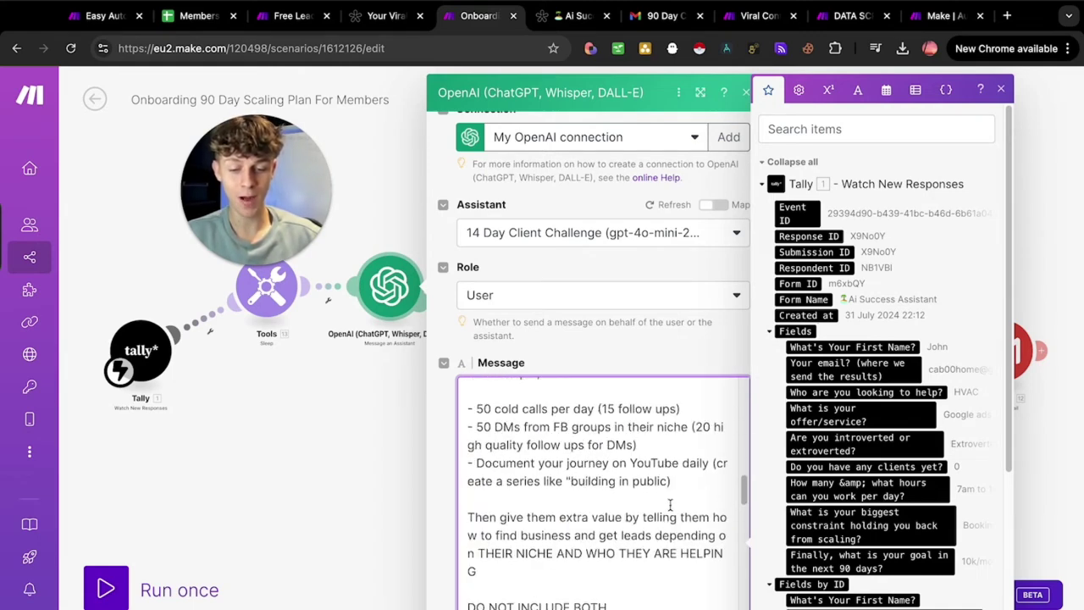
pyautogui.scroll(-12, 670, 505)
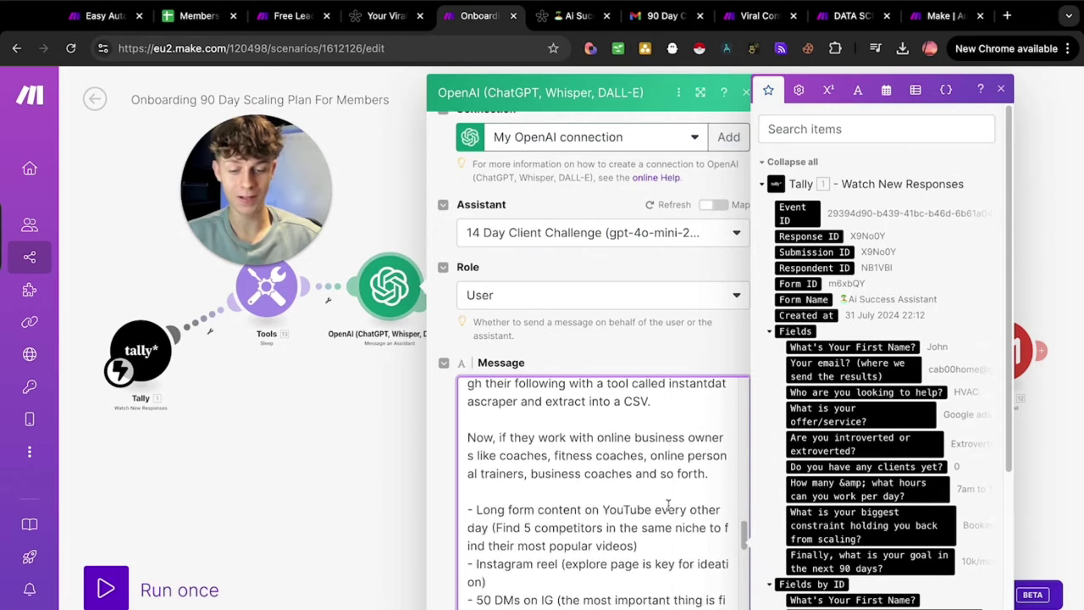
pyautogui.scroll(-5, 669, 505)
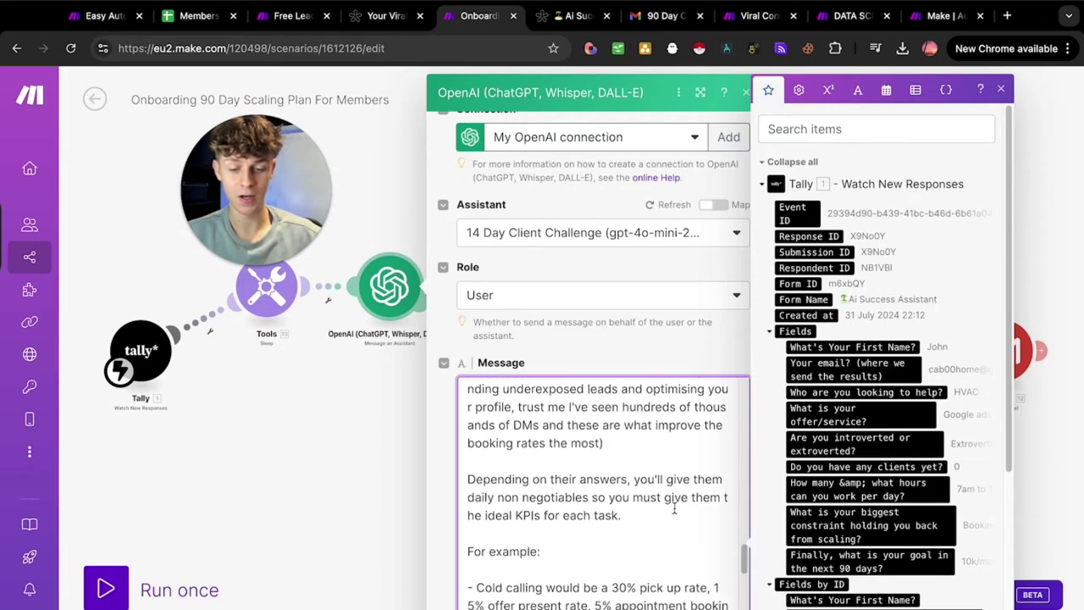
pyautogui.scroll(-6, 566, 474)
pyautogui.click(296, 441)
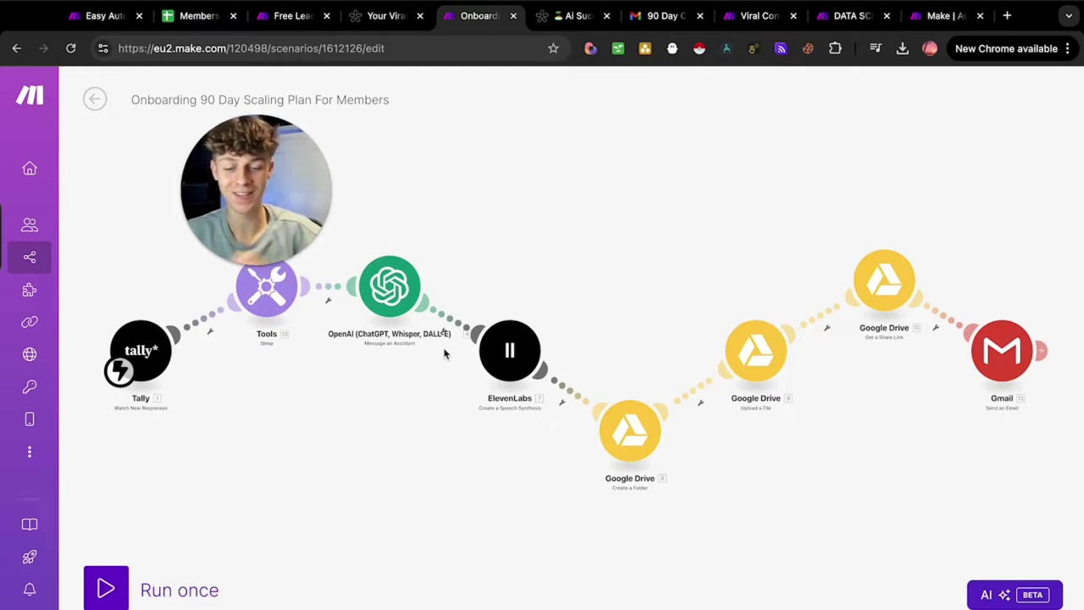
pyautogui.moveTo(246, 234)
pyautogui.moveTo(246, 235); pyautogui.dragTo(278, 202)
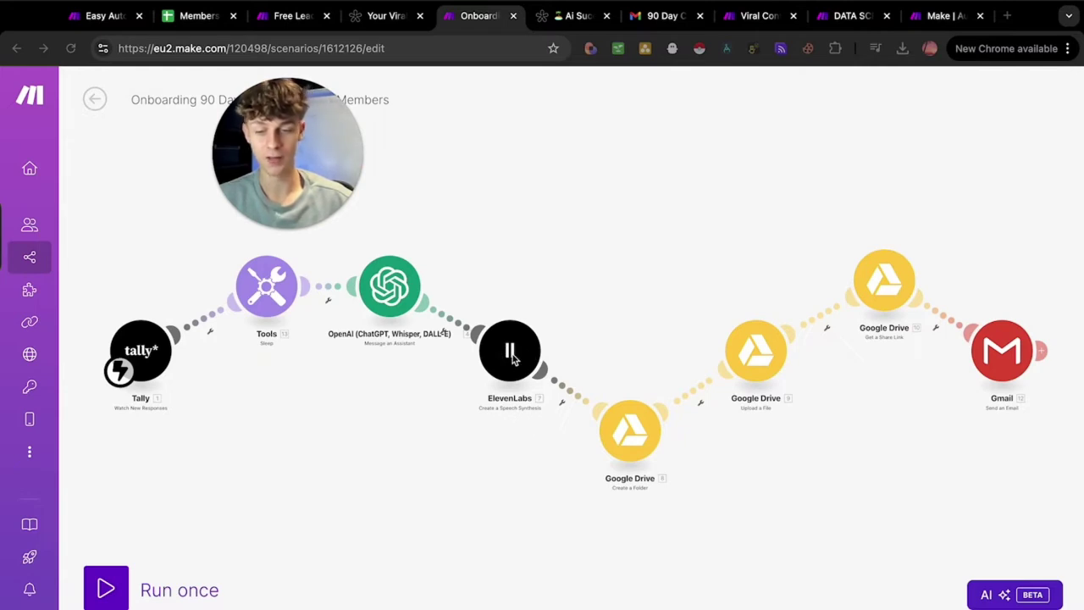
# Check the onboarding scenario's OpenAI module and the ElevenLabs speech synthesis settings, and close both modules.
pyautogui.click(407, 292)
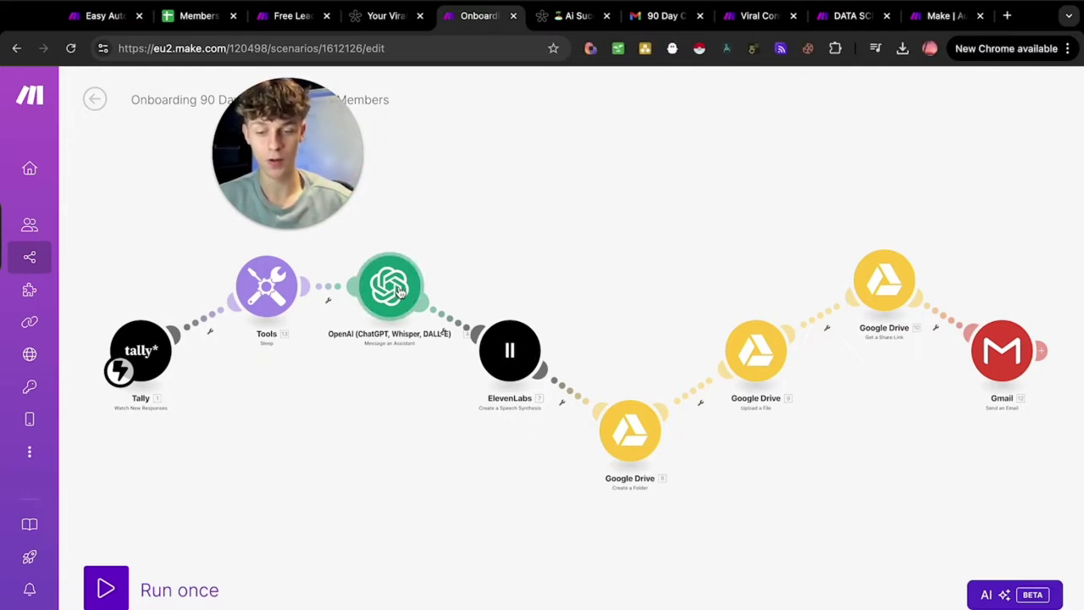
pyautogui.click(313, 375)
pyautogui.click(511, 360)
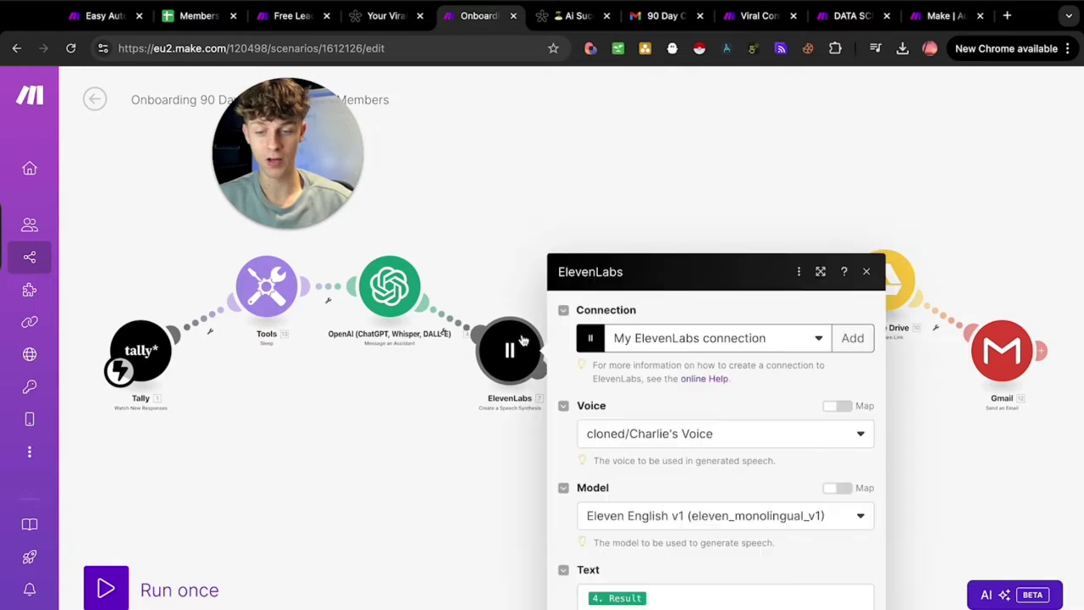
pyautogui.click(349, 454)
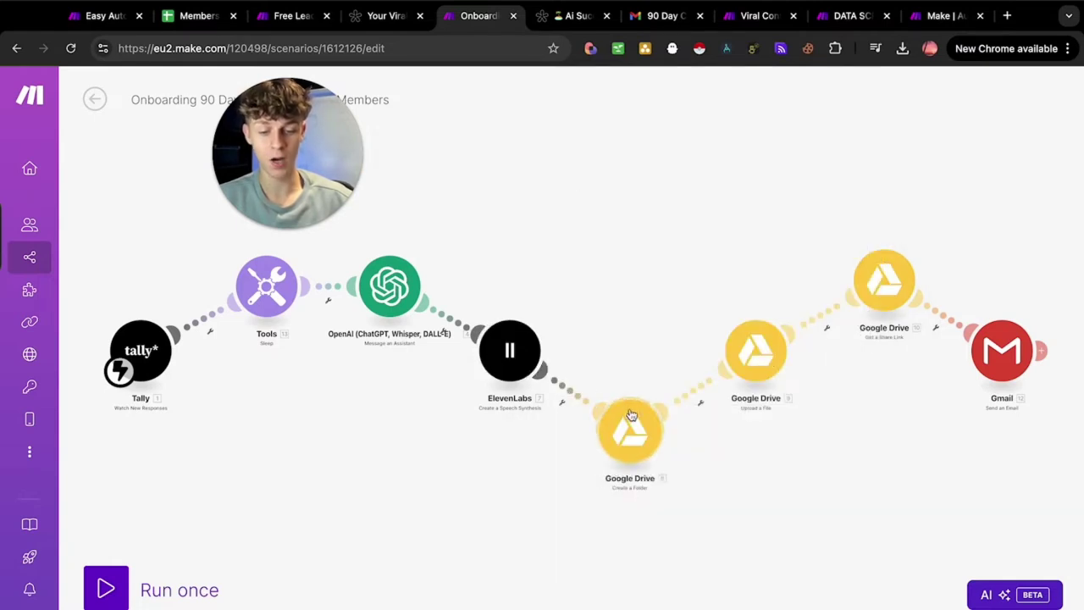
# Open the onboarding scenario's Gmail module and read the mapped recipient and subject line.
pyautogui.moveTo(679, 303); pyautogui.dragTo(672, 303)
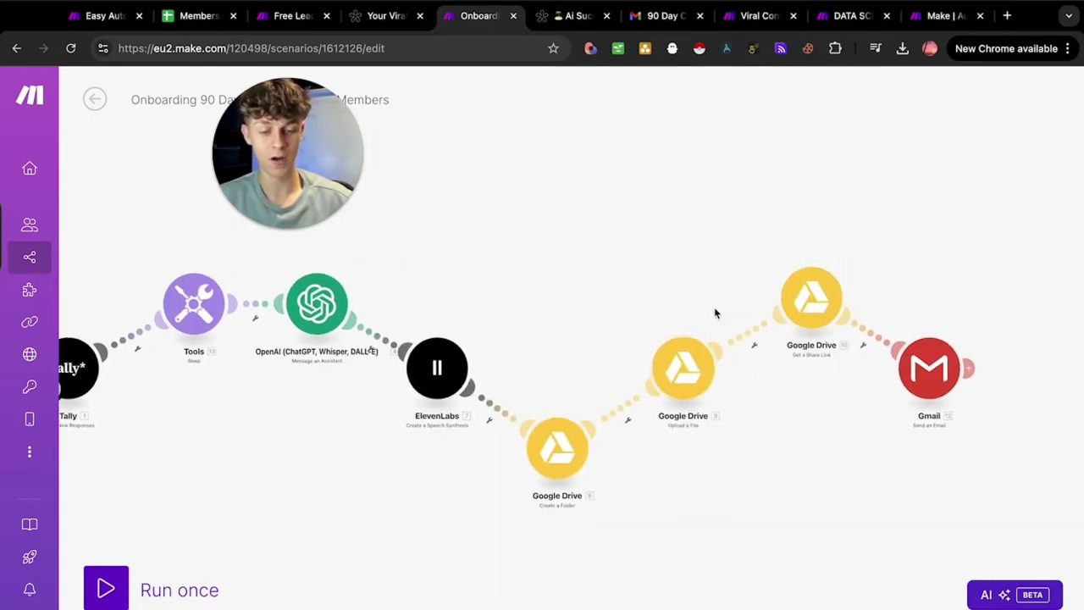
pyautogui.click(925, 374)
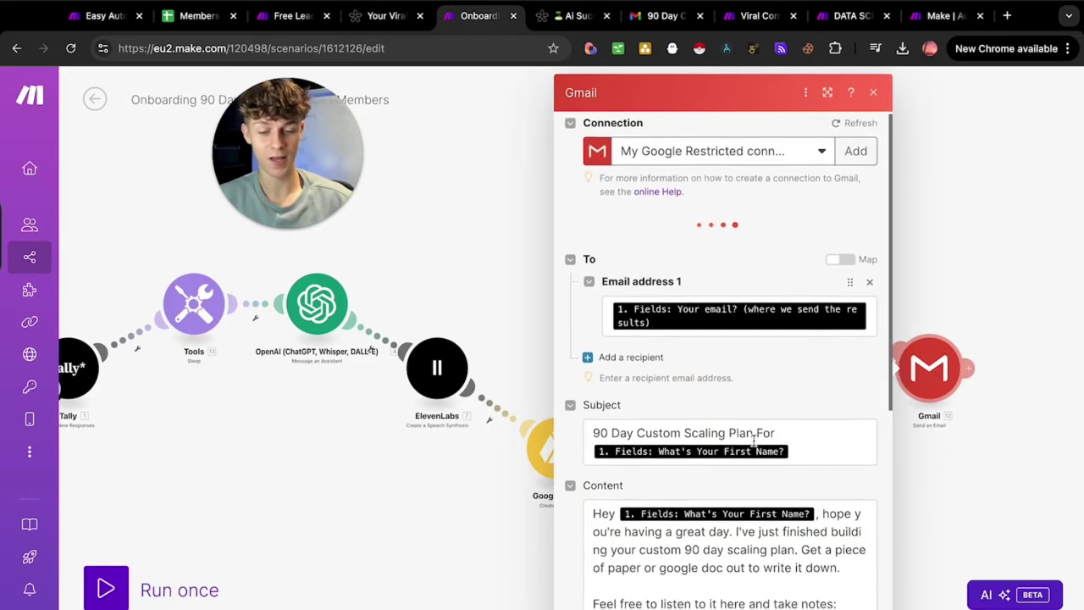
pyautogui.scroll(-1, 637, 421)
pyautogui.click(755, 407)
pyautogui.moveTo(663, 387); pyautogui.dragTo(773, 388)
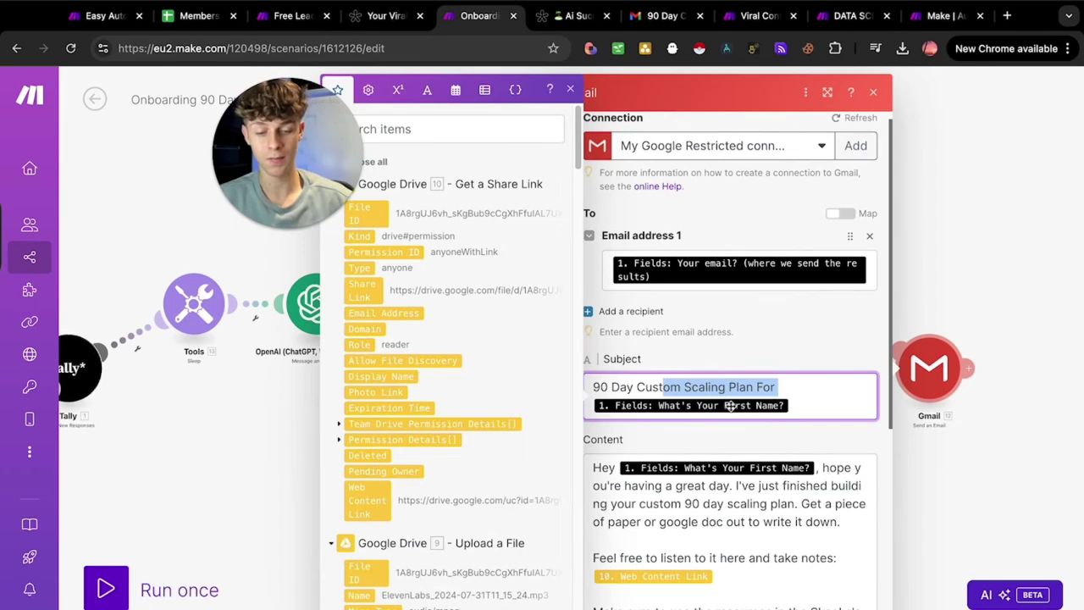
# Read the email content's greeting, scaling plan introduction and note-taking instruction.
pyautogui.scroll(-1, 643, 440)
pyautogui.moveTo(594, 450); pyautogui.dragTo(854, 469)
pyautogui.moveTo(611, 486); pyautogui.dragTo(721, 489)
pyautogui.moveTo(801, 486); pyautogui.dragTo(865, 488)
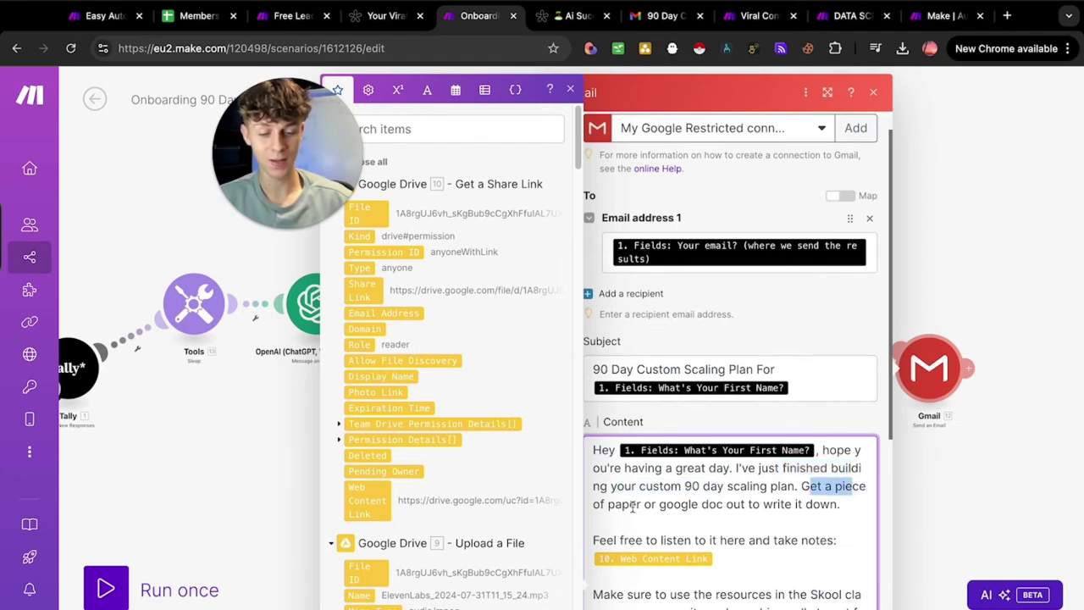
pyautogui.moveTo(609, 504); pyautogui.dragTo(702, 507)
# Read the email's audio link line and closing advice on Skool resources, and close the Gmail module.
pyautogui.scroll(-2, 788, 506)
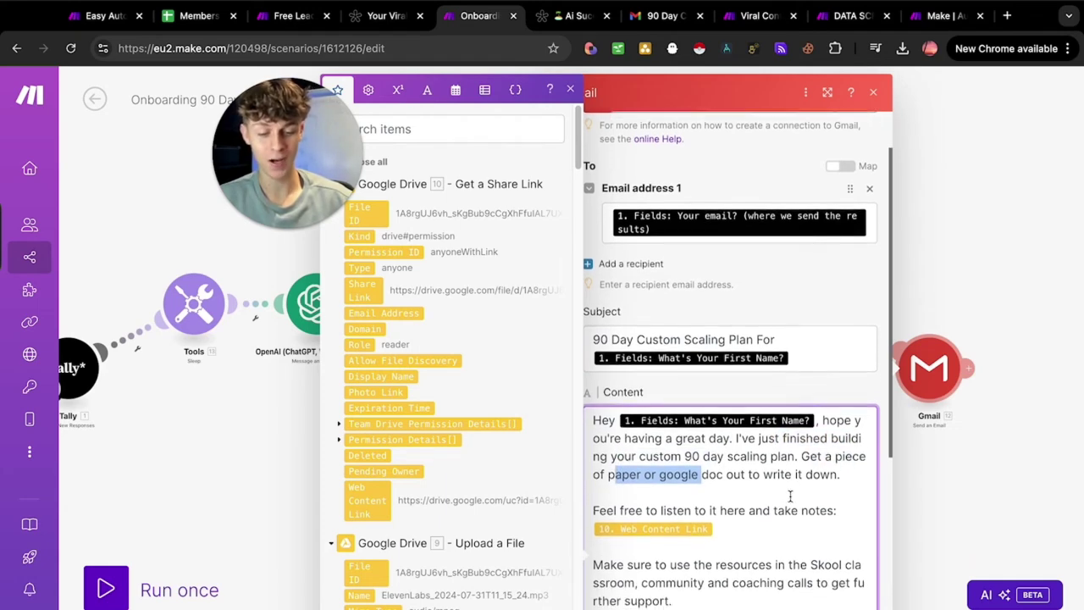
pyautogui.moveTo(592, 506); pyautogui.dragTo(710, 505)
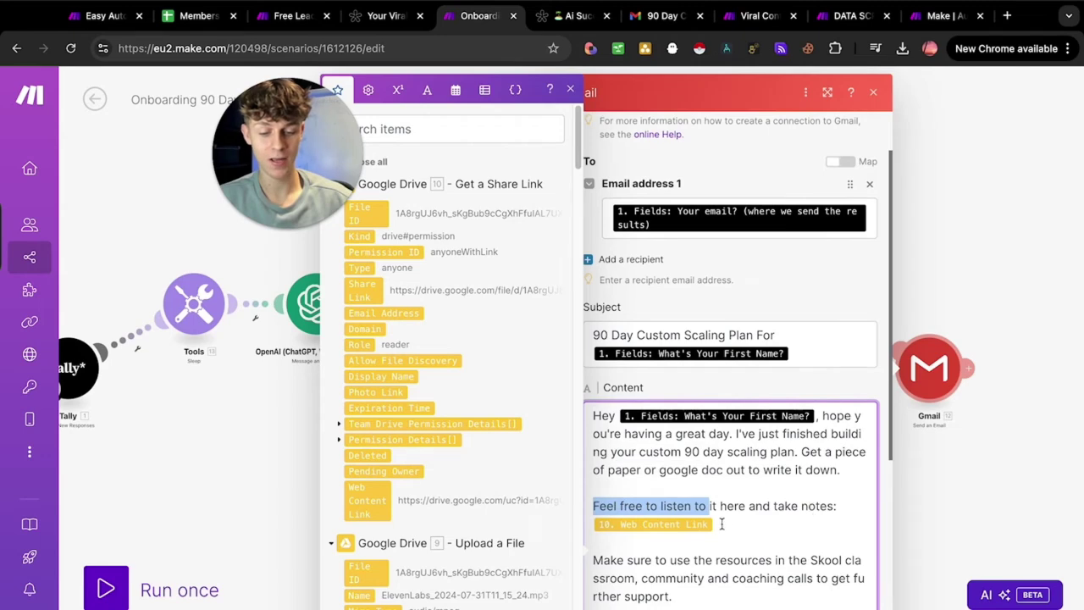
pyautogui.scroll(-1, 742, 491)
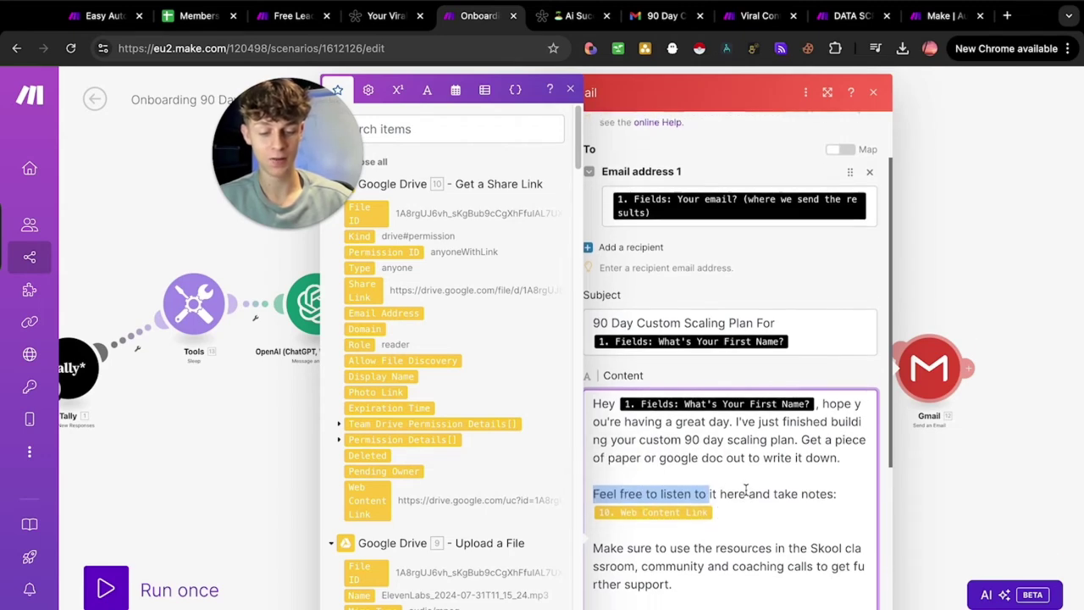
pyautogui.moveTo(657, 538); pyautogui.dragTo(810, 571)
pyautogui.click(924, 527)
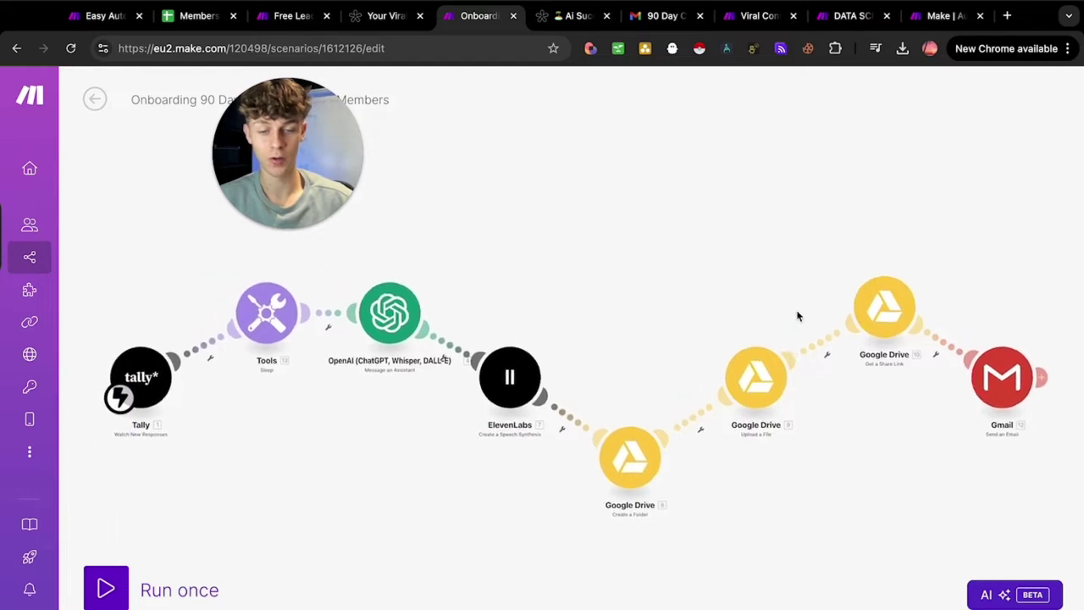
# Switch to the Viral Content Automation scenario and examine the Competitor variable's Instagram link in the Tools module.
pyautogui.moveTo(736, 313); pyautogui.dragTo(668, 317)
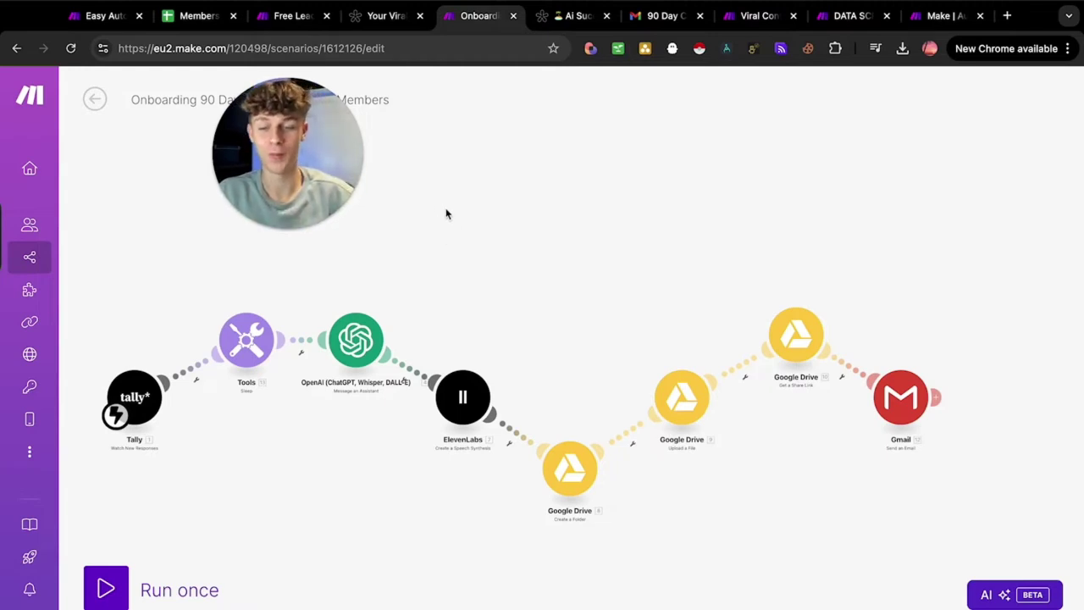
pyautogui.click(751, 16)
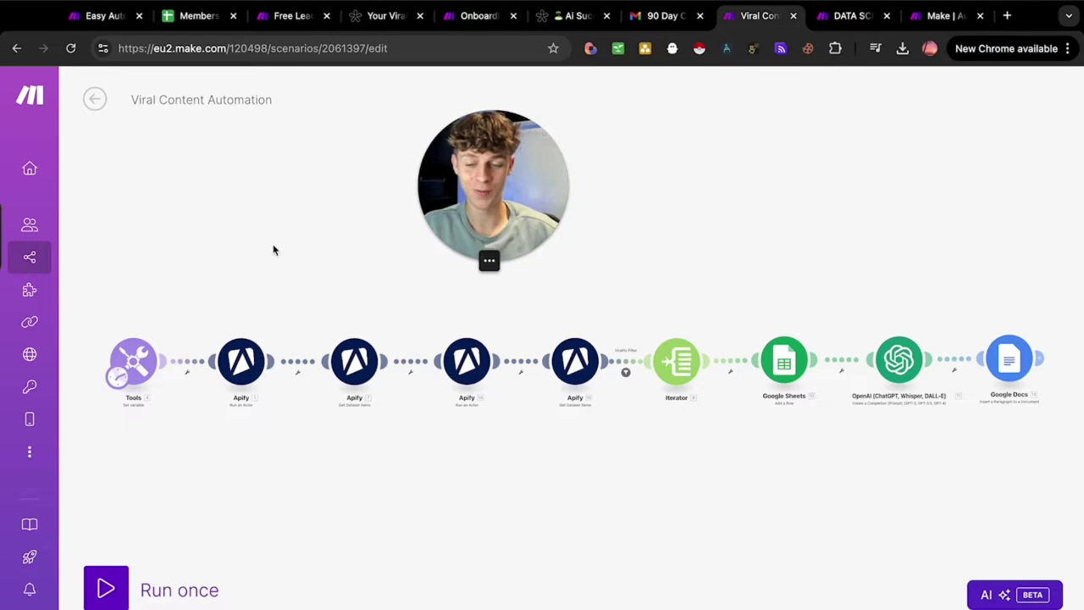
pyautogui.scroll(5, 187, 323)
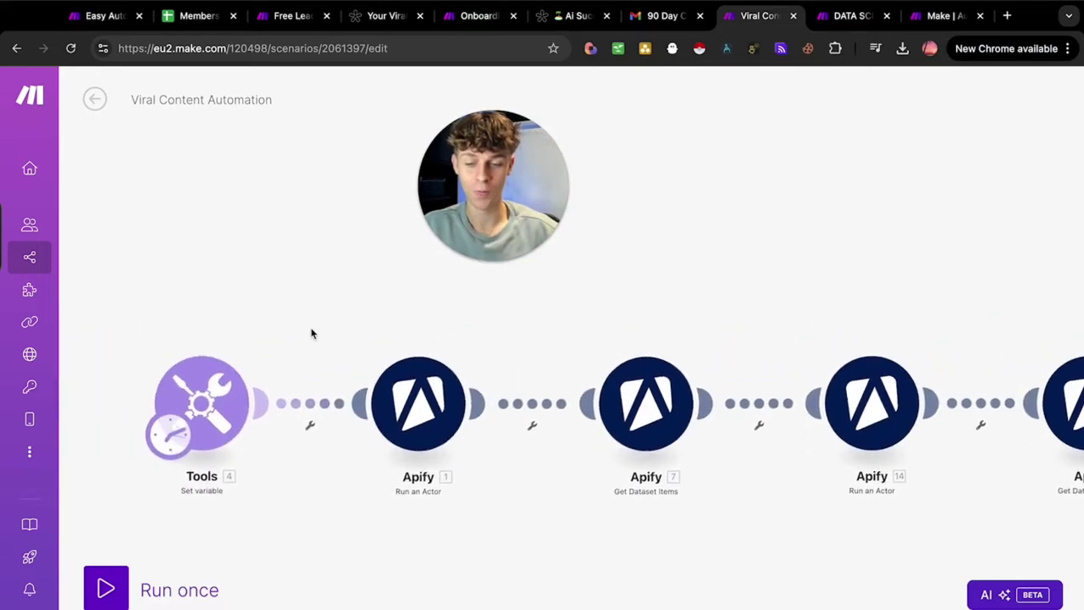
pyautogui.click(226, 395)
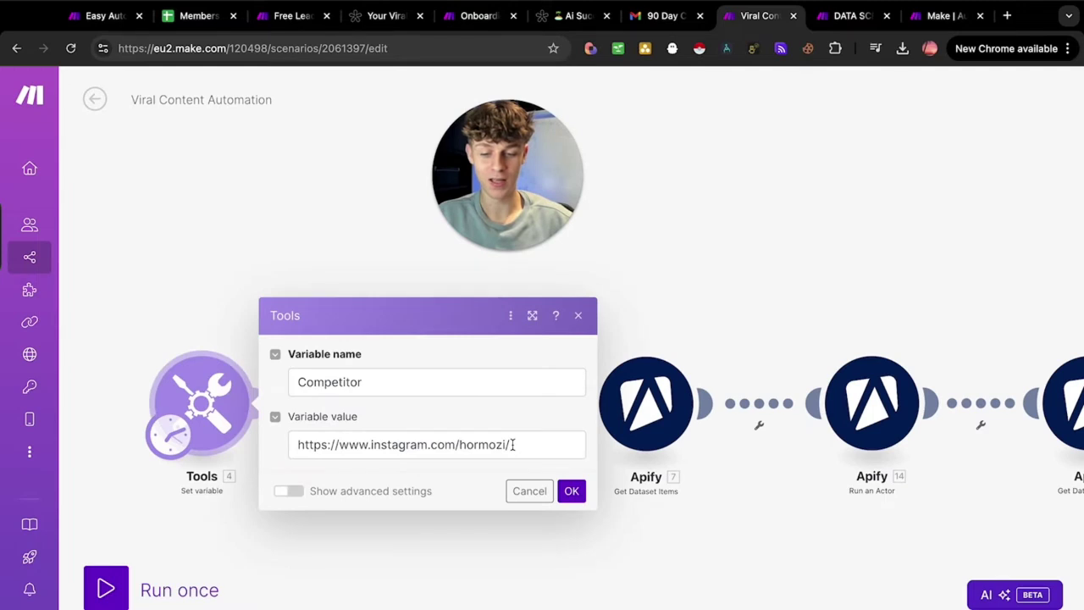
pyautogui.moveTo(545, 443); pyautogui.dragTo(291, 444)
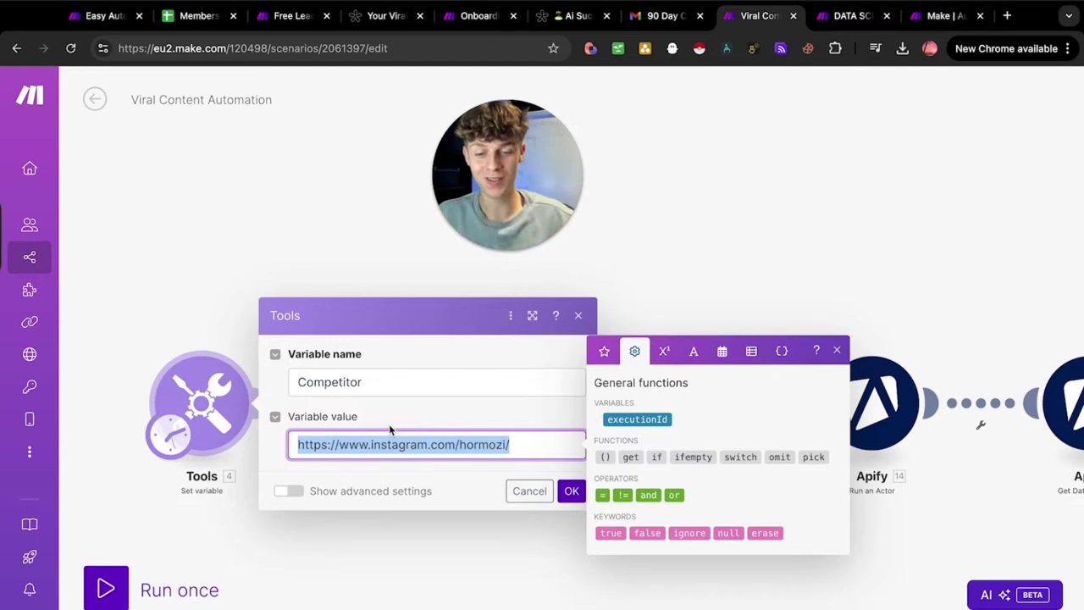
pyautogui.moveTo(509, 444); pyautogui.dragTo(293, 446)
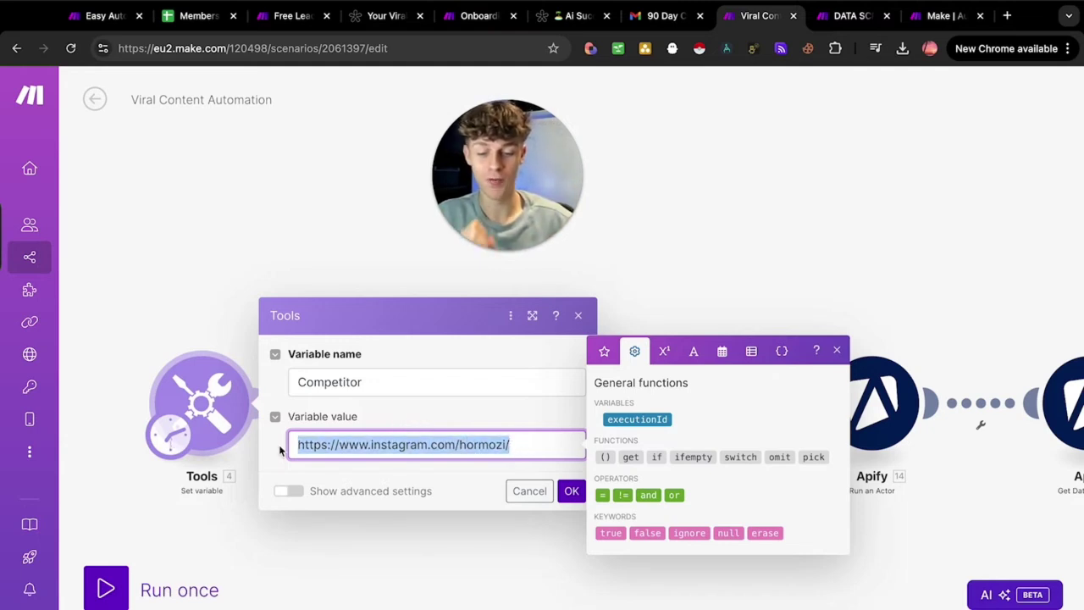
pyautogui.click(177, 298)
# Review the first Apify Run an Actor module's Instagram scraper settings and follow the remaining Apify modules to the Virality Filter.
pyautogui.click(418, 400)
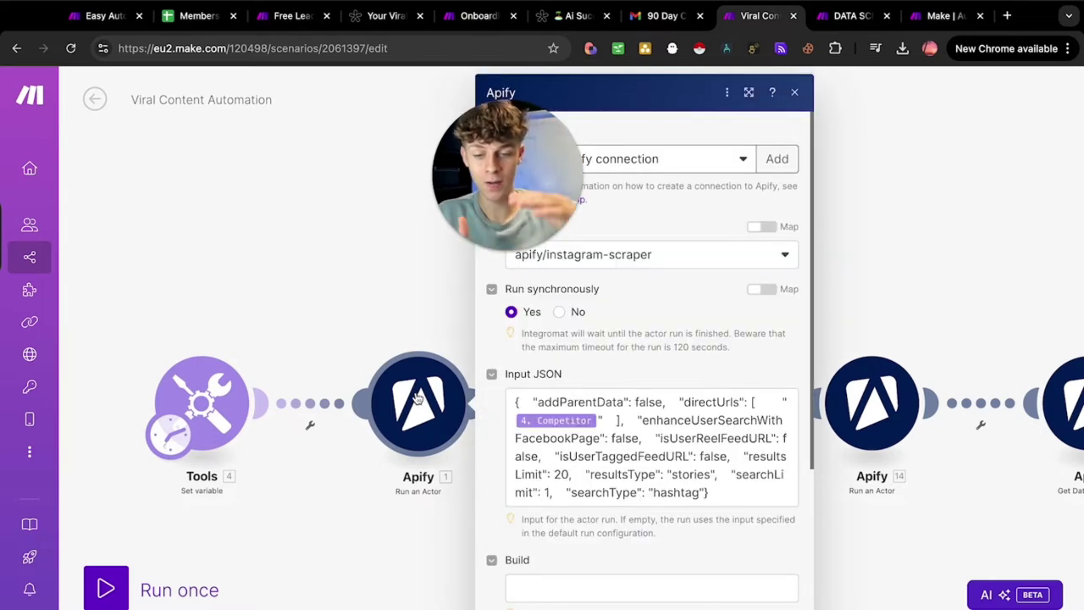
pyautogui.click(367, 303)
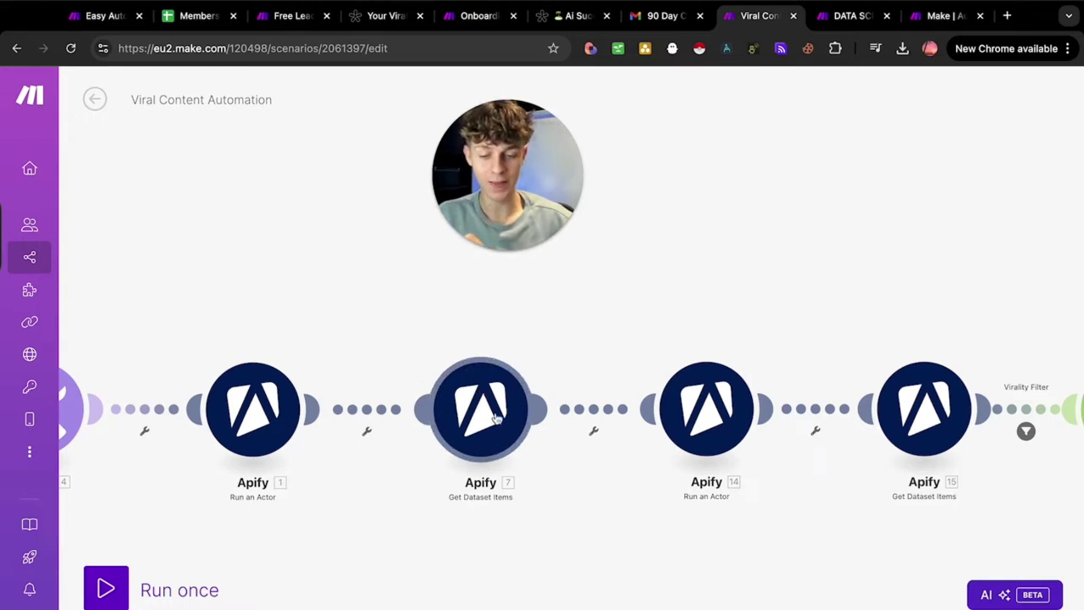
pyautogui.moveTo(649, 339); pyautogui.dragTo(486, 320)
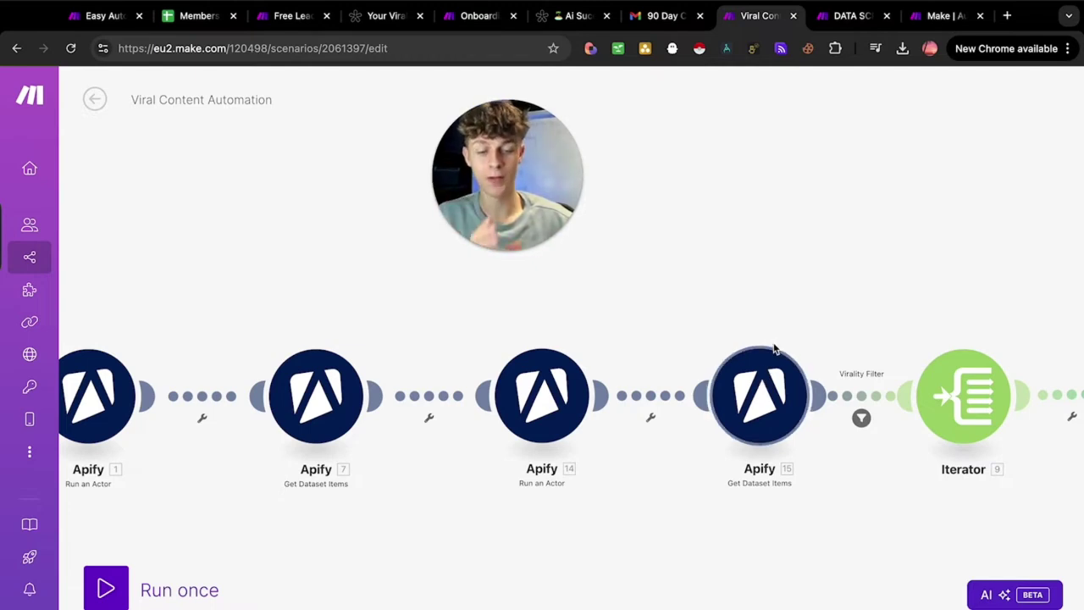
pyautogui.moveTo(762, 308); pyautogui.dragTo(551, 317)
# Open the Virality Filter before the Iterator, examine its play count to followers condition and threshold, and close it.
pyautogui.click(648, 399)
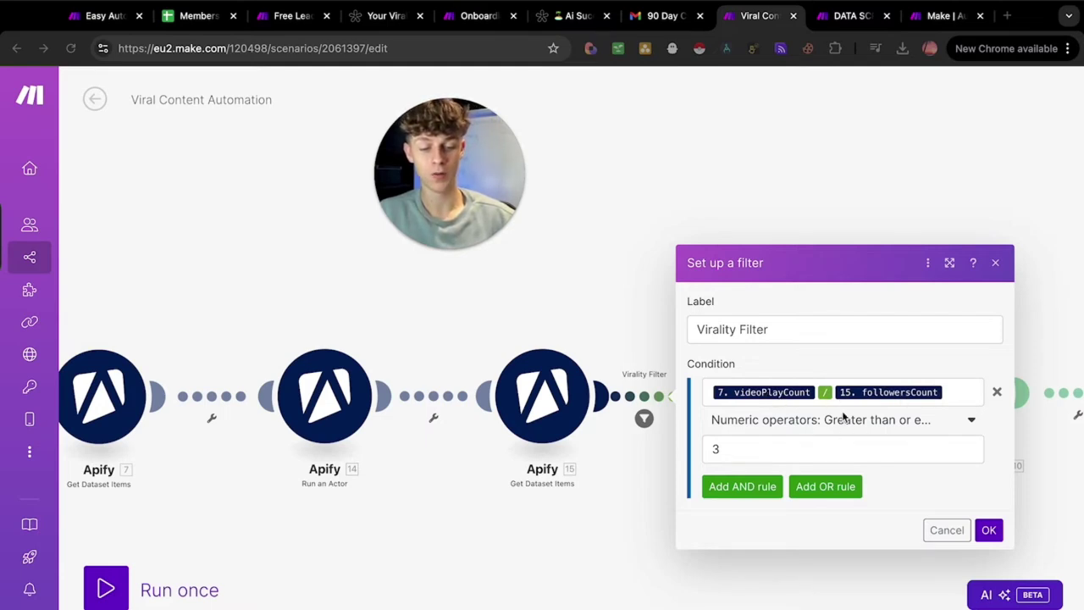
pyautogui.moveTo(720, 453); pyautogui.dragTo(705, 450)
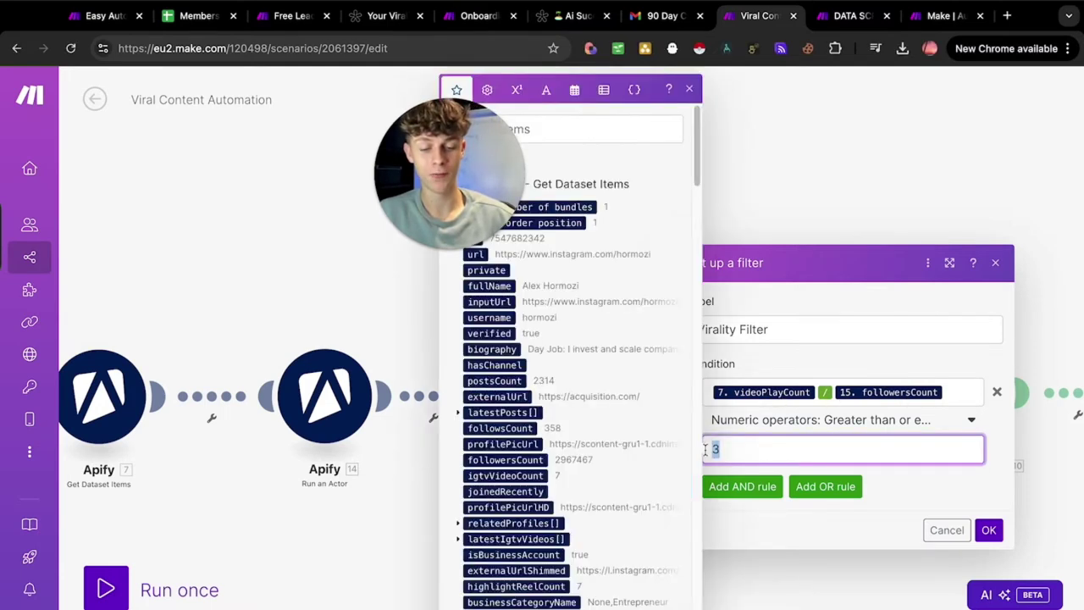
pyautogui.click(743, 427)
pyautogui.click(751, 367)
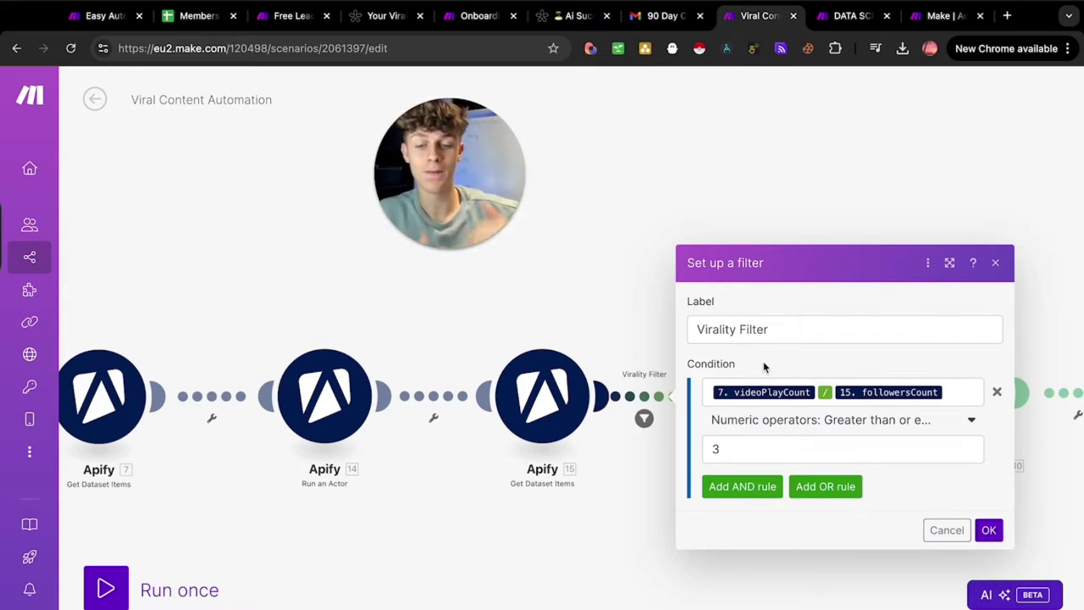
pyautogui.click(623, 301)
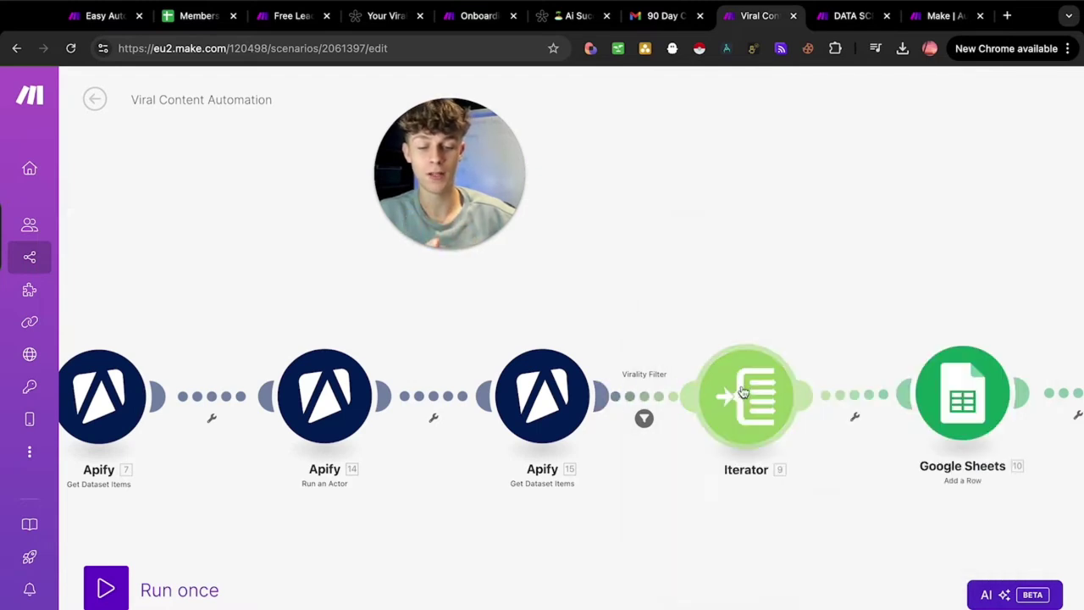
# Review the Google Sheets Add a Row module's spreadsheet settings, close it and trace the scenario from the Tools module to Google Docs.
pyautogui.hscroll(5, 627, 303)
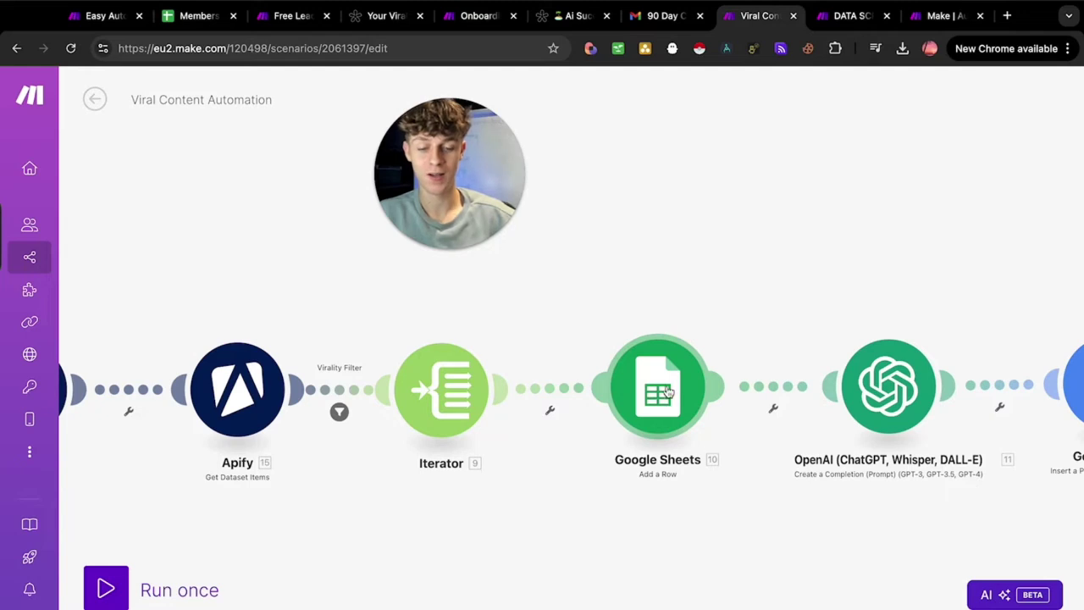
pyautogui.click(669, 392)
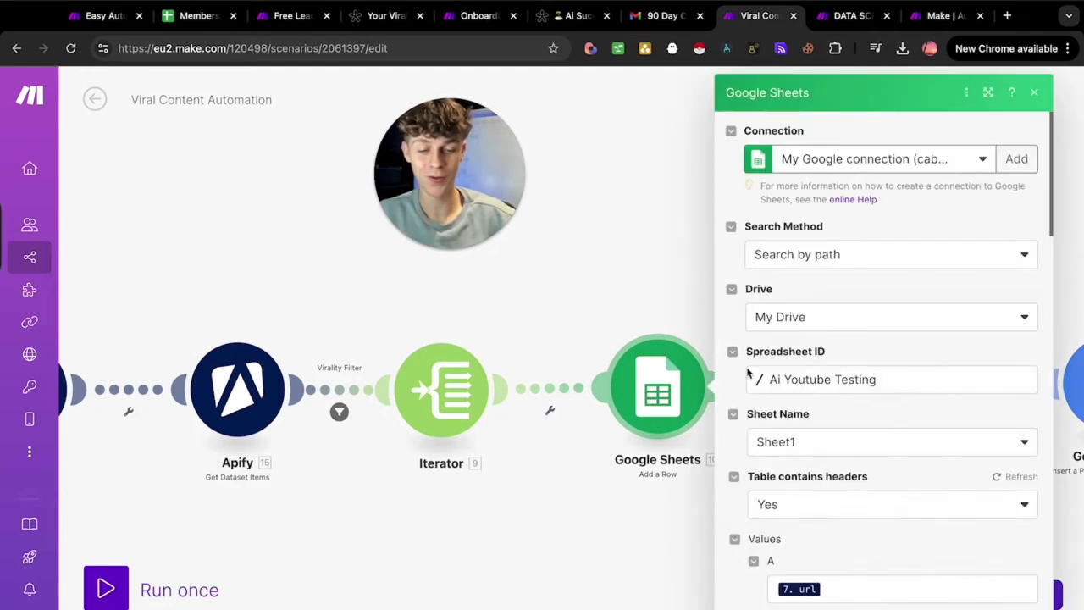
pyautogui.click(607, 308)
pyautogui.hscroll(-5, 593, 313)
pyautogui.hscroll(-10, 659, 324)
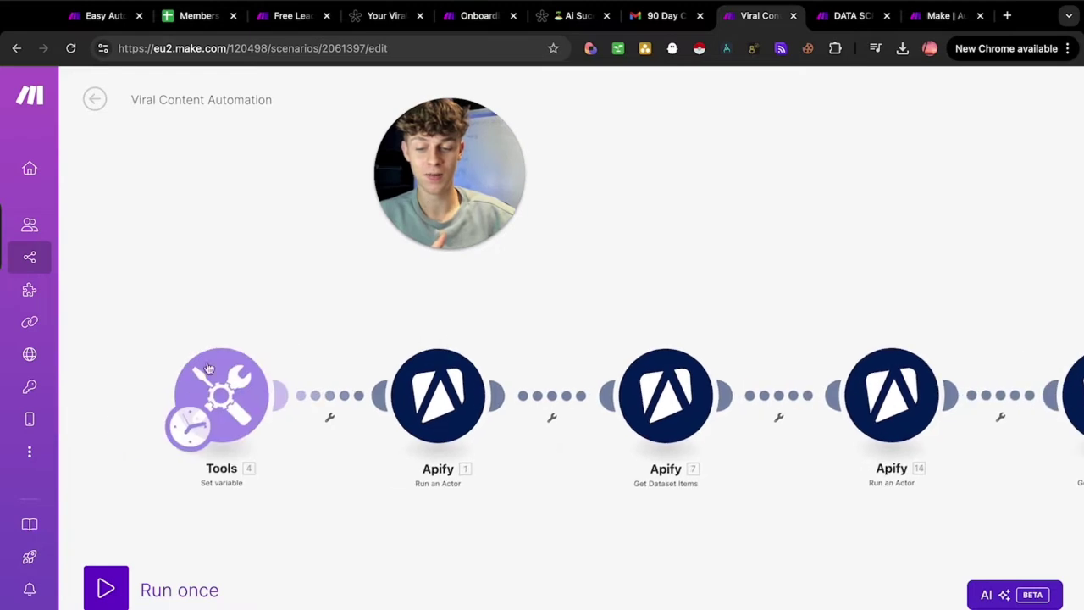
pyautogui.hscroll(15, 672, 344)
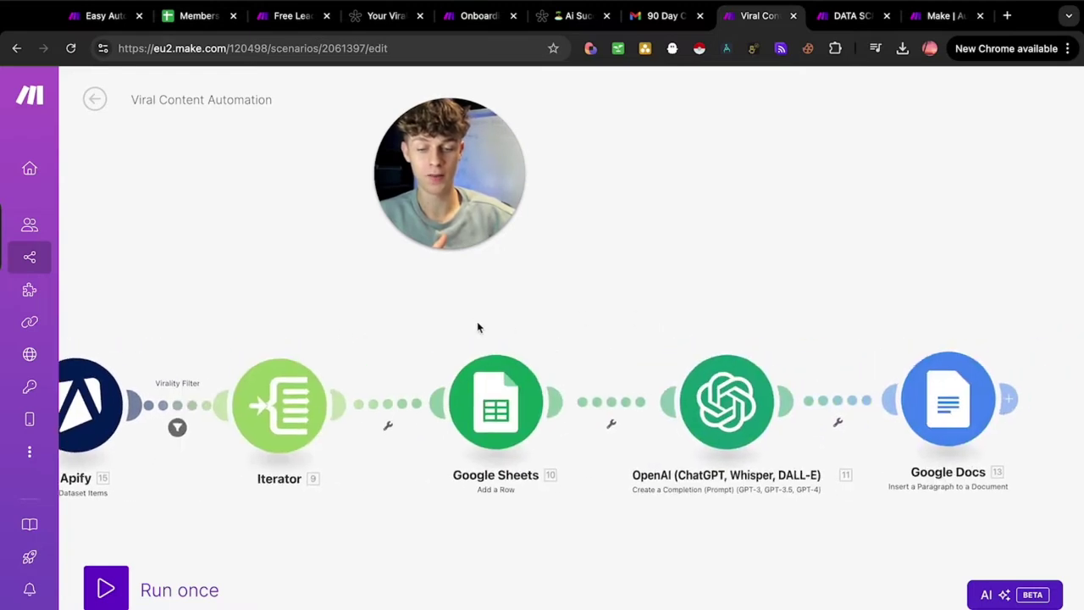
pyautogui.moveTo(481, 326); pyautogui.dragTo(456, 325)
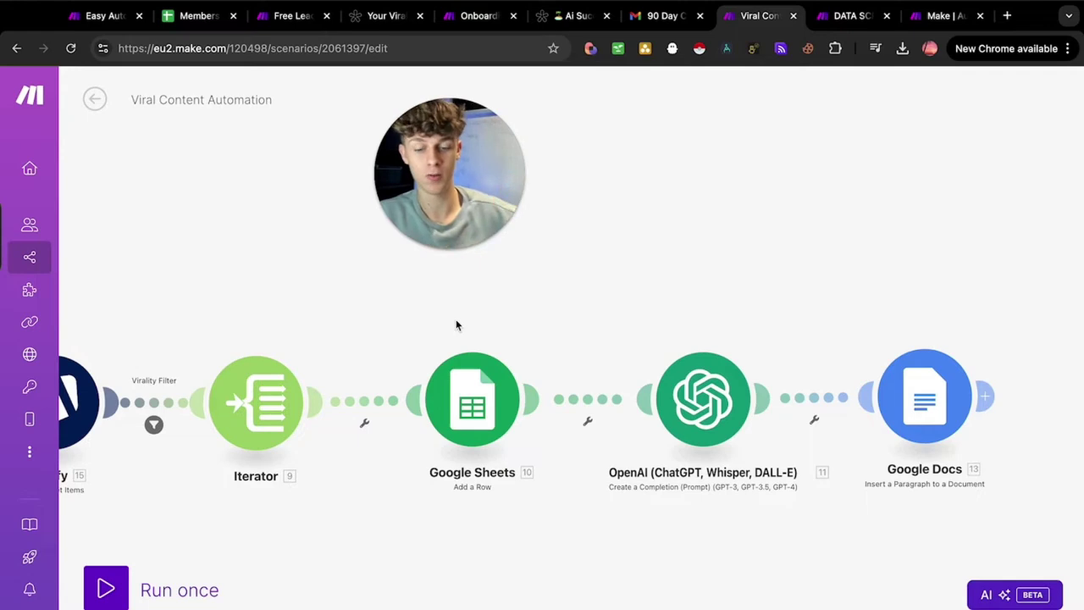
pyautogui.hscroll(2, 522, 320)
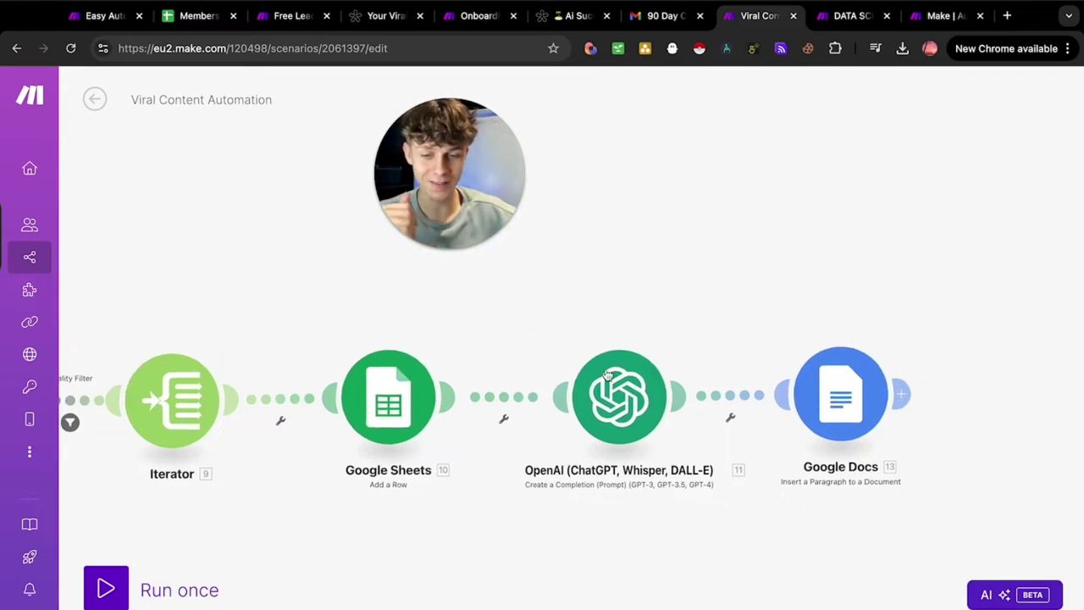
# Open the viral content scenario's OpenAI module and read the message's social media growth expert role and script-writing instructions.
pyautogui.click(593, 373)
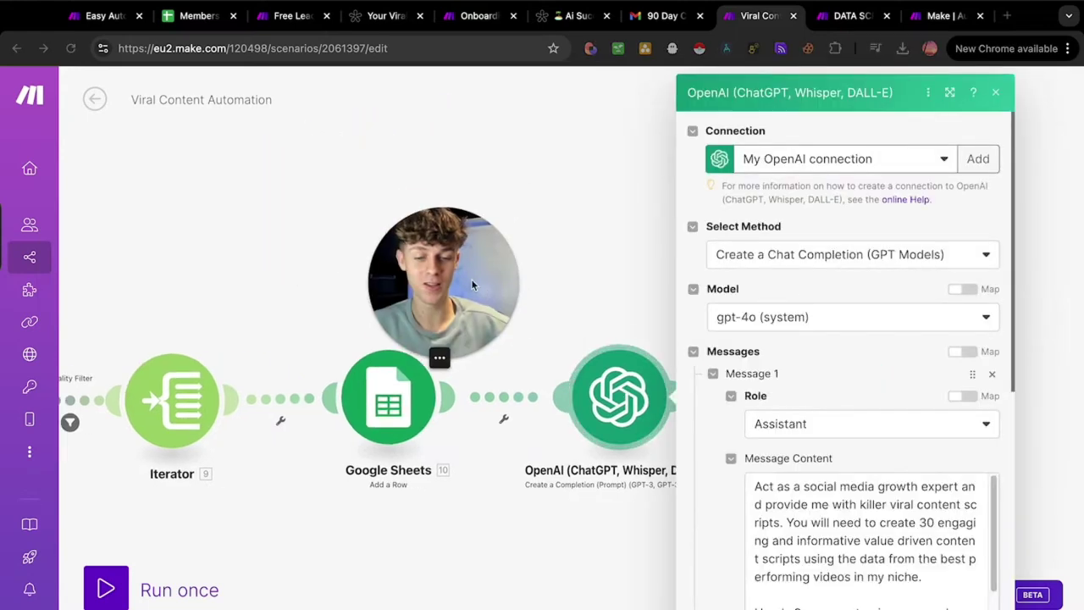
pyautogui.scroll(-2, 815, 397)
pyautogui.click(760, 404)
pyautogui.moveTo(755, 405); pyautogui.dragTo(876, 406)
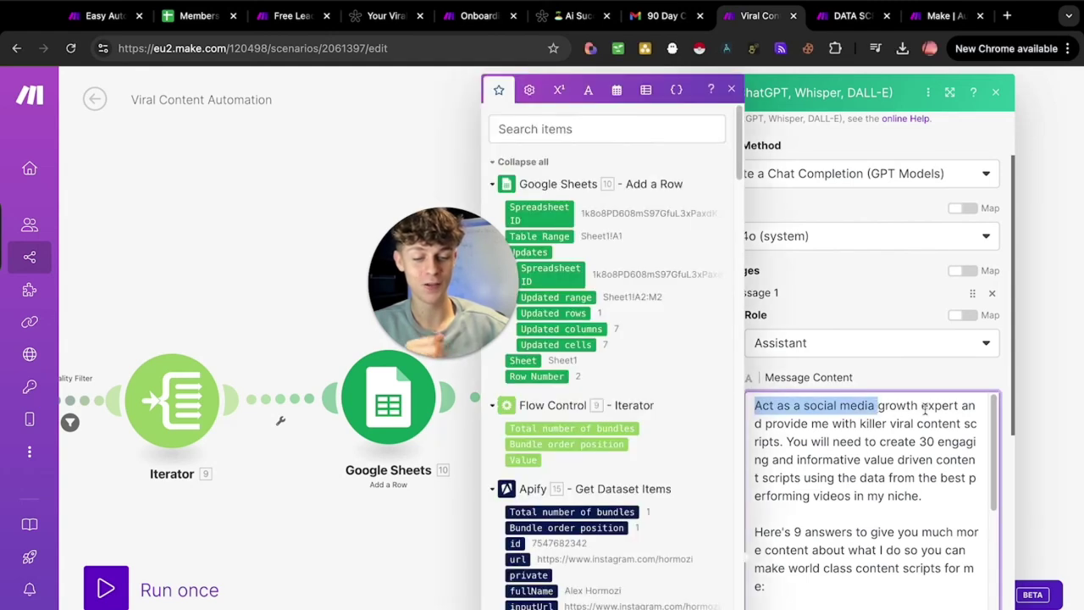
pyautogui.moveTo(783, 424); pyautogui.dragTo(933, 459)
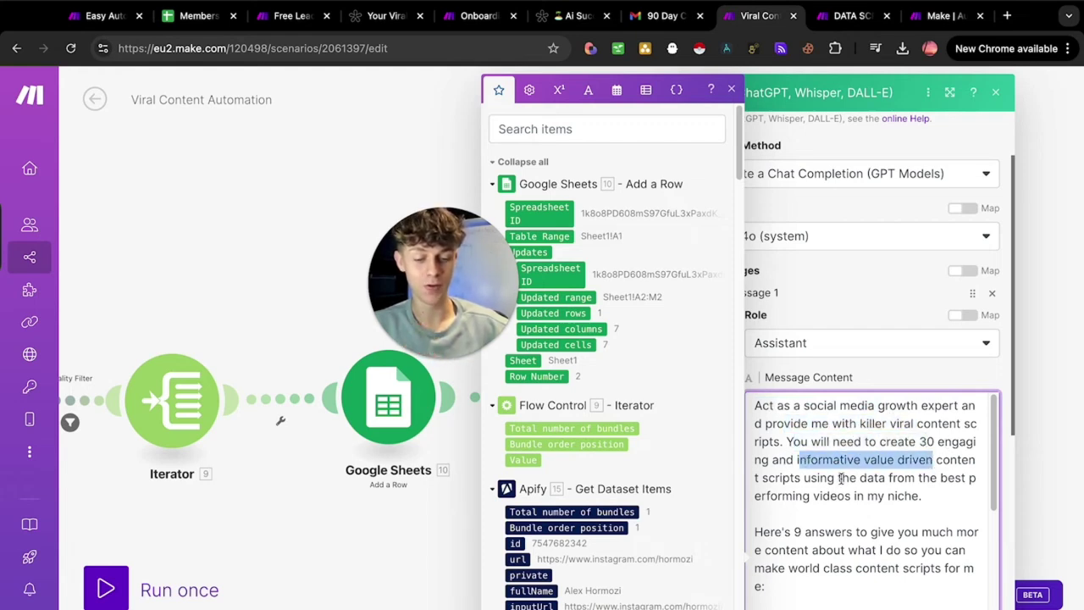
# Read the rest of the OpenAI message, covering the business answers and script output rule, and close the module.
pyautogui.scroll(-2, 841, 479)
pyautogui.scroll(-3, 858, 462)
pyautogui.scroll(-10, 858, 462)
pyautogui.scroll(-3, 852, 463)
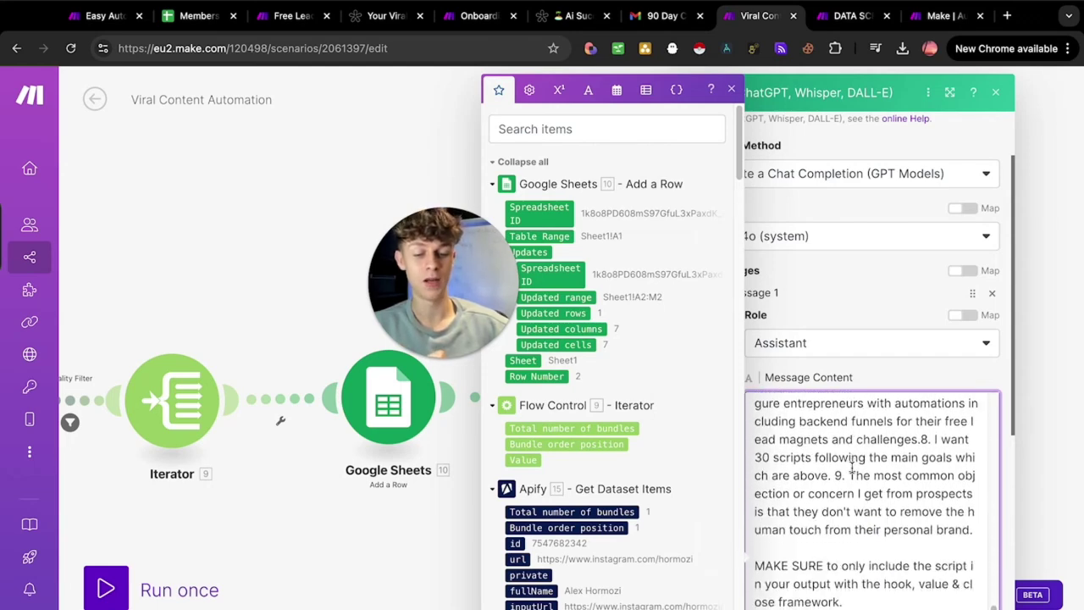
pyautogui.click(273, 278)
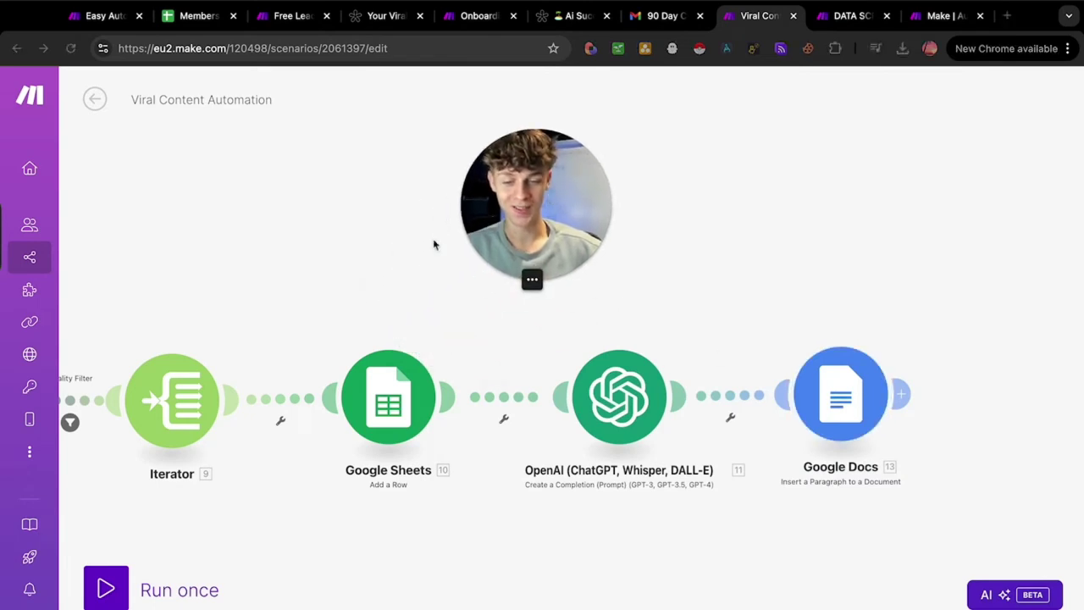
# Open the viral content scenario's Tools module, review the Competitor variable and its Instagram profile value, and close it.
pyautogui.scroll(-5, 318, 305)
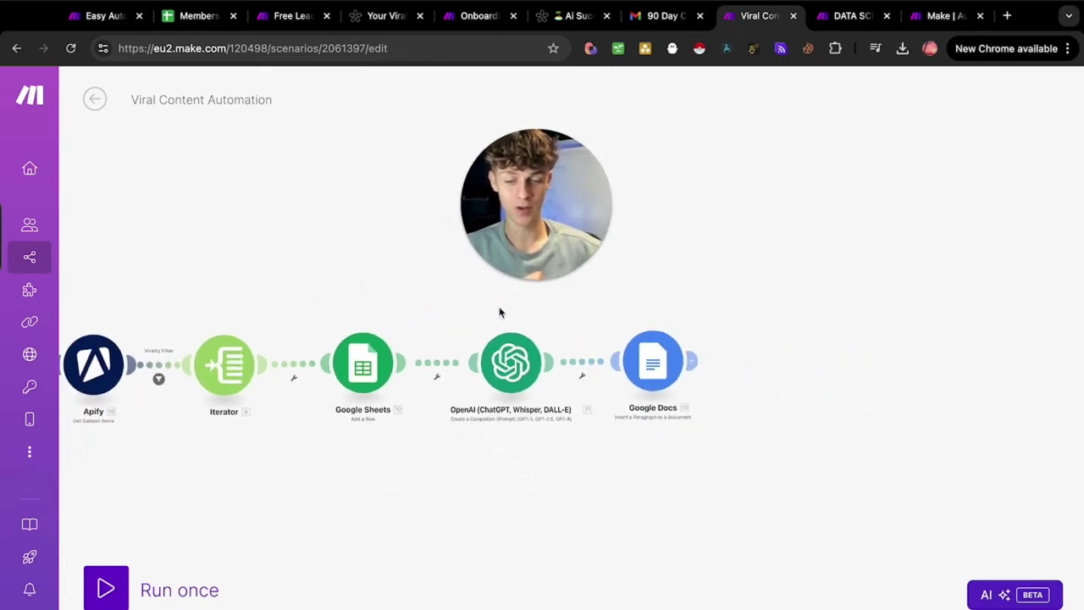
pyautogui.rightClick(310, 271)
pyautogui.click(222, 245)
pyautogui.moveTo(223, 245); pyautogui.dragTo(564, 290)
pyautogui.click(148, 424)
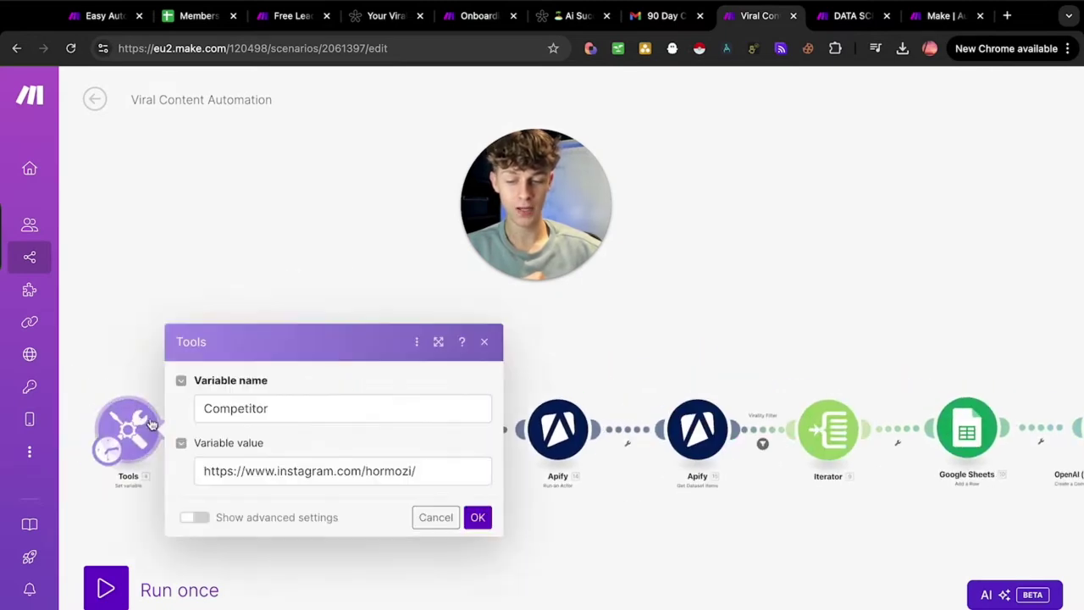
pyautogui.click(383, 467)
pyautogui.click(272, 319)
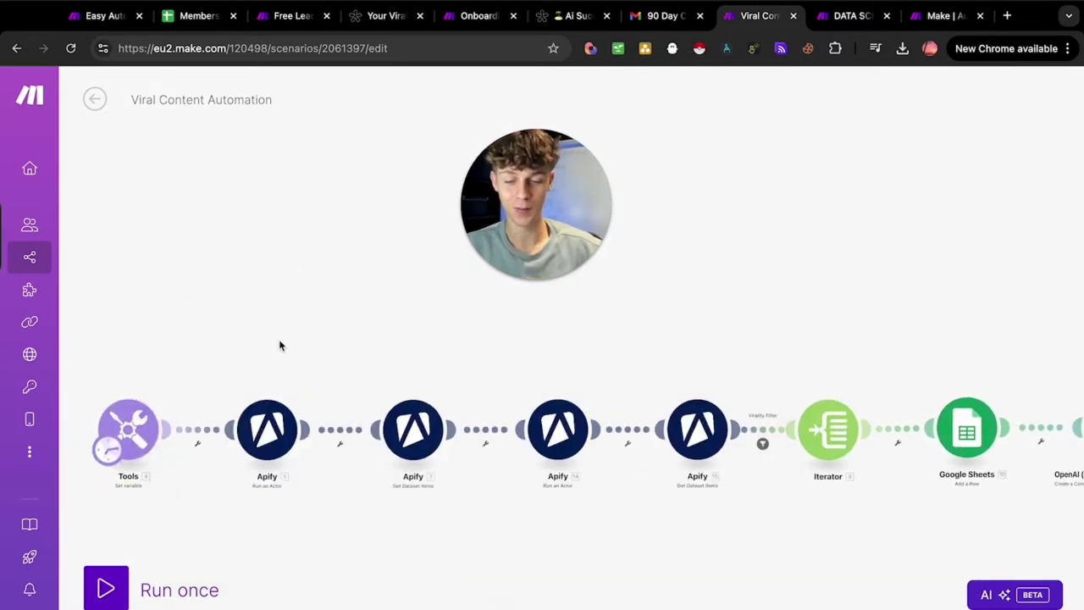
# Open the Virality Filter again, highlight its threshold for video plays divided by followers, and close it.
pyautogui.hscroll(5, 238, 458)
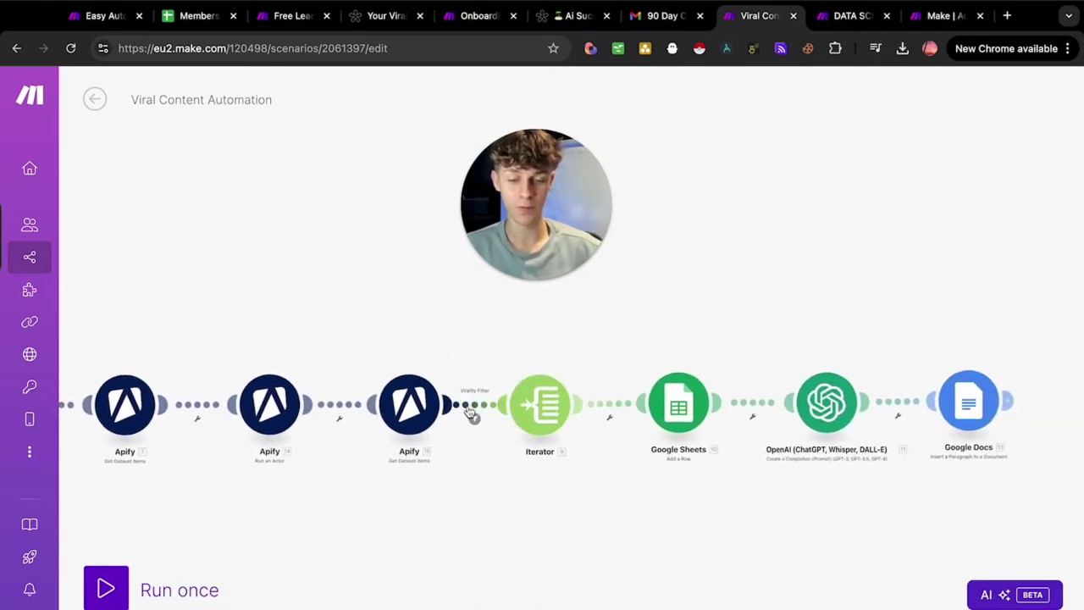
pyautogui.hscroll(5, 474, 398)
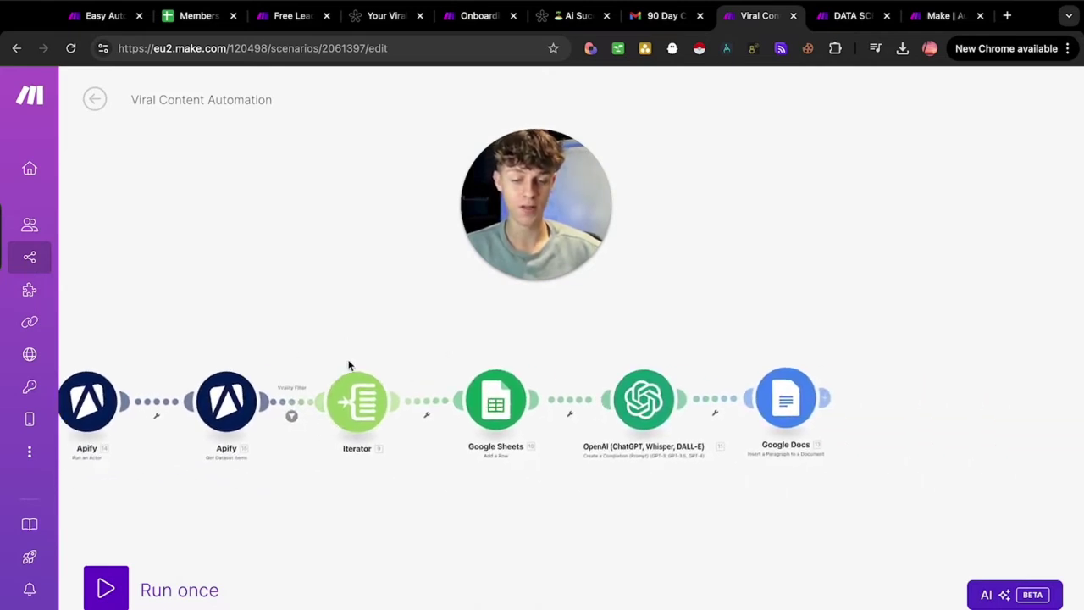
pyautogui.click(293, 414)
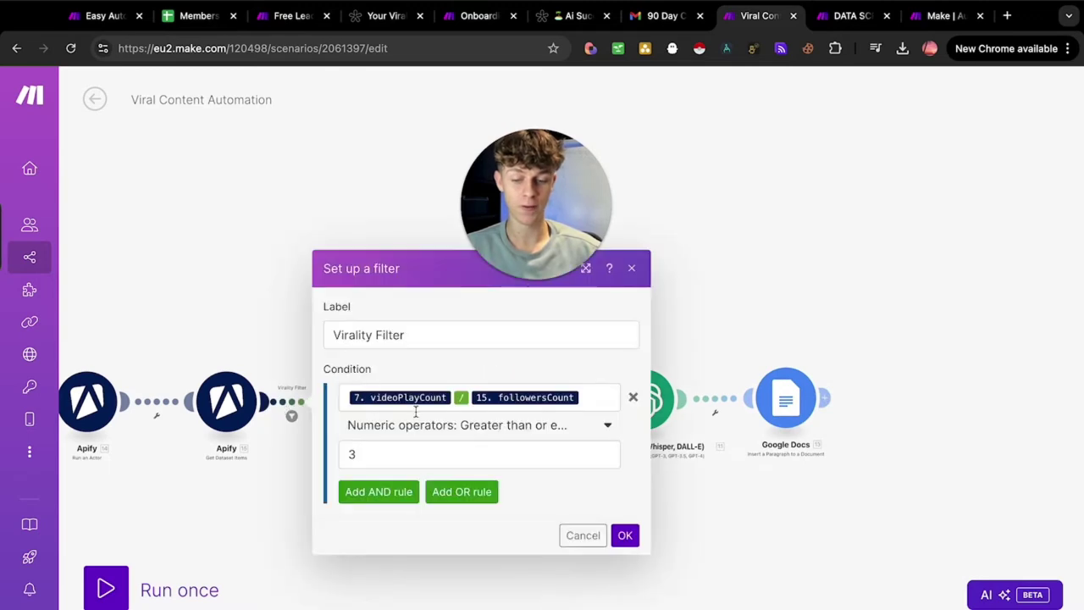
pyautogui.doubleClick(352, 456)
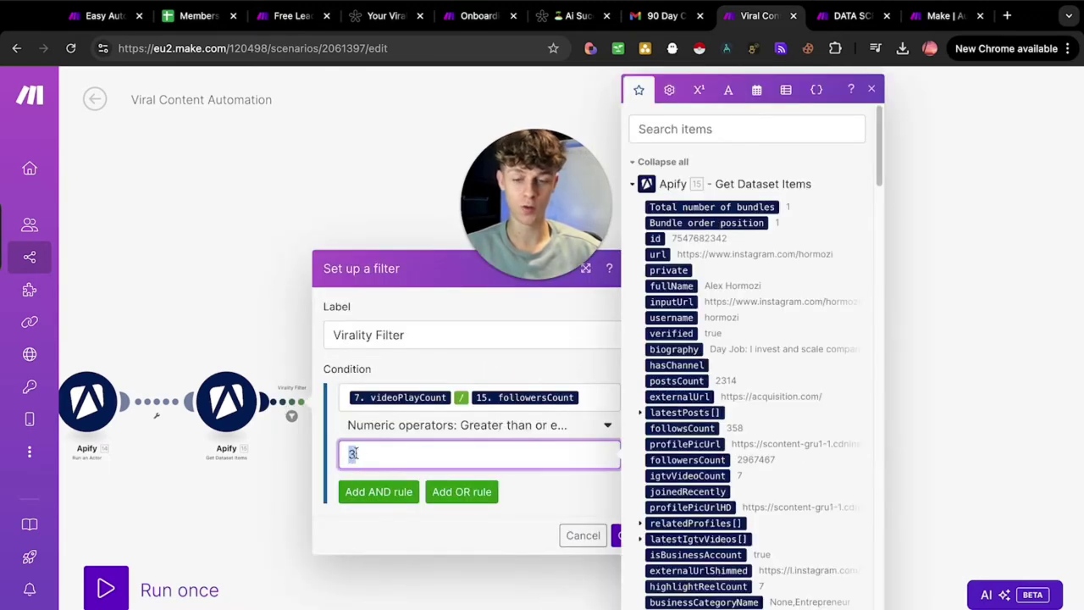
pyautogui.click(229, 298)
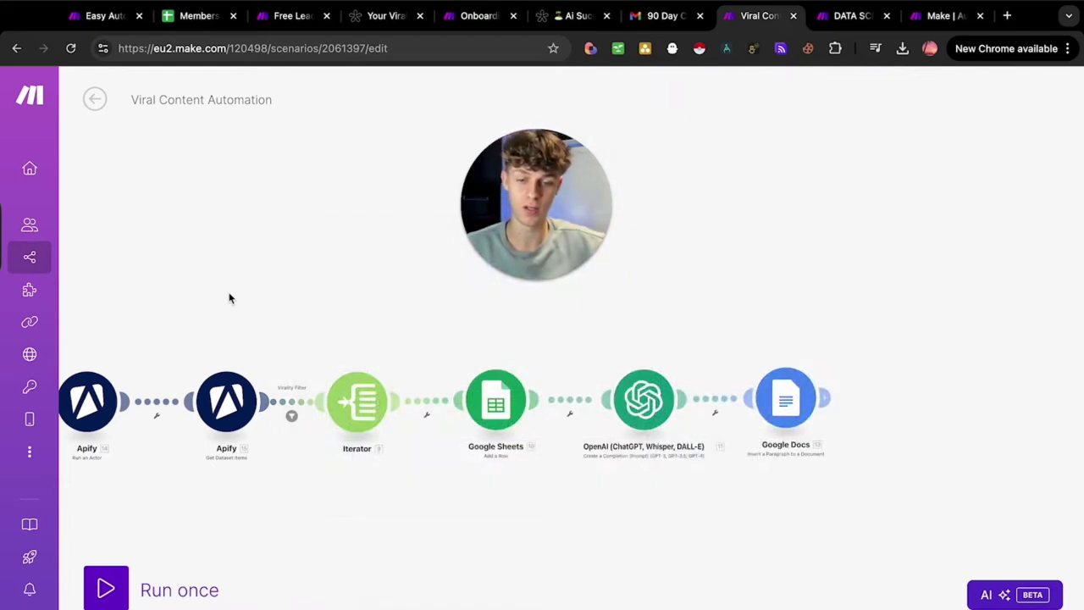
# Trace the viral content scenario from the Apify modules through Google Sheets and OpenAI to the Google Docs module.
pyautogui.moveTo(440, 315); pyautogui.dragTo(339, 307)
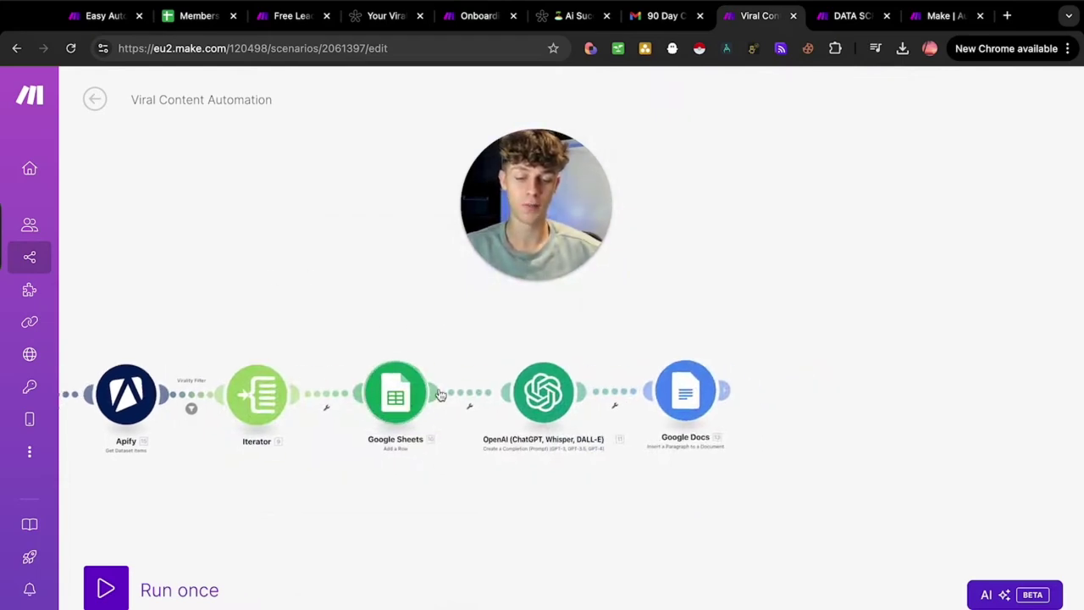
pyautogui.moveTo(351, 358); pyautogui.dragTo(886, 375)
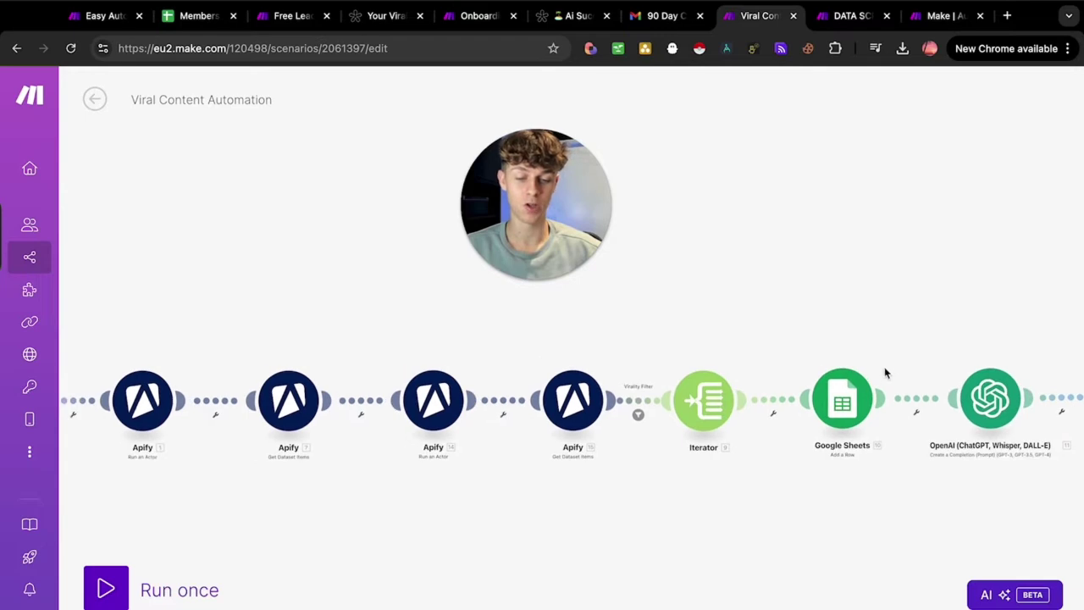
pyautogui.moveTo(801, 381); pyautogui.dragTo(524, 342)
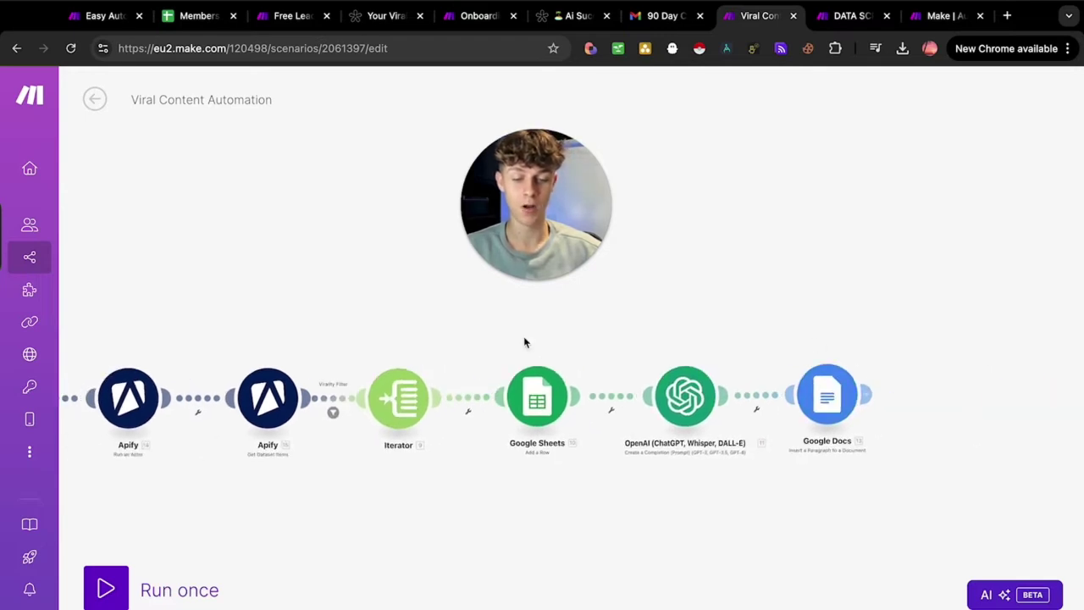
pyautogui.moveTo(643, 355); pyautogui.dragTo(562, 353)
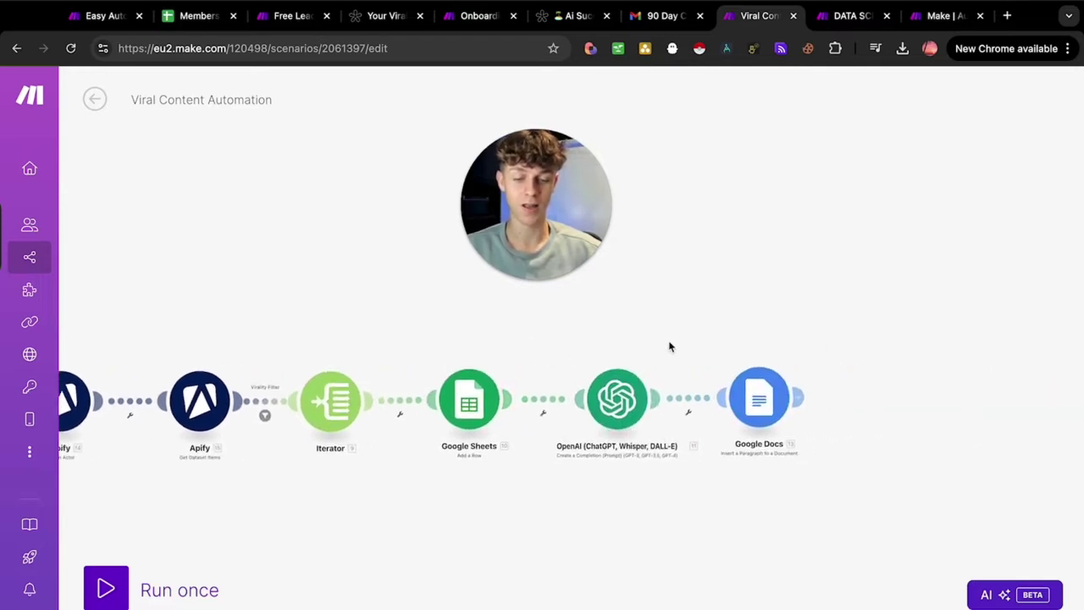
pyautogui.moveTo(673, 347); pyautogui.dragTo(547, 348)
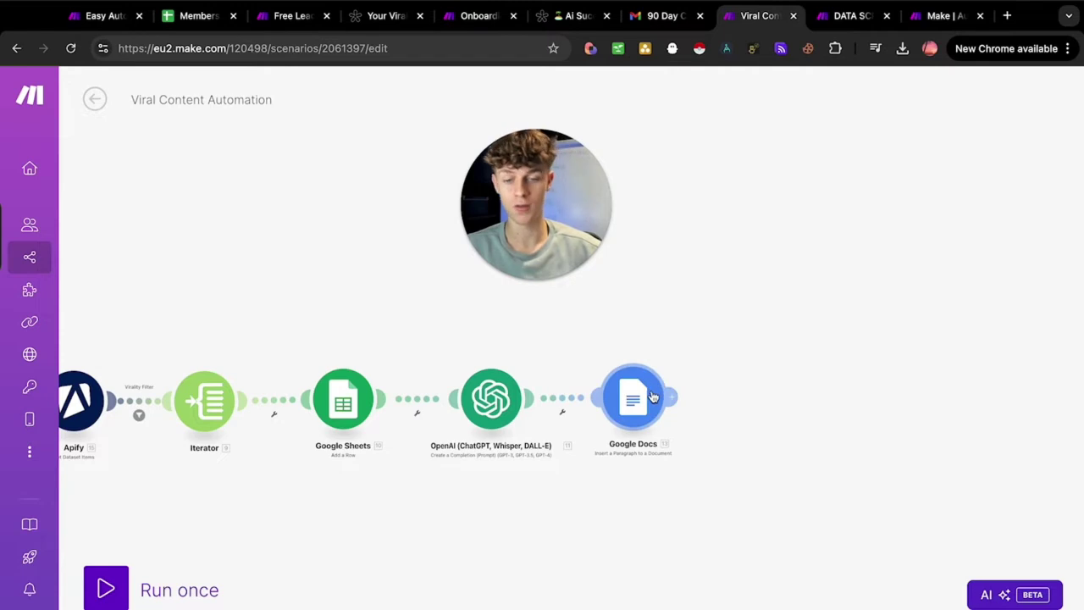
pyautogui.moveTo(654, 355); pyautogui.dragTo(664, 355)
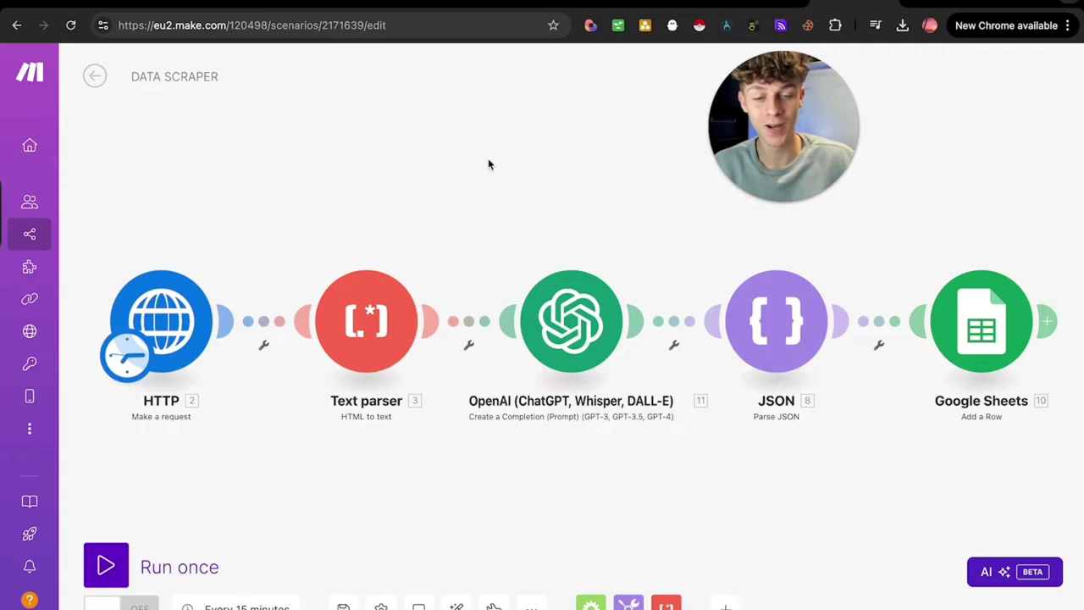
# Return to the Viral Content Automation scenario and highlight the competitor's Instagram URL in the Tools module.
pyautogui.click(754, 4)
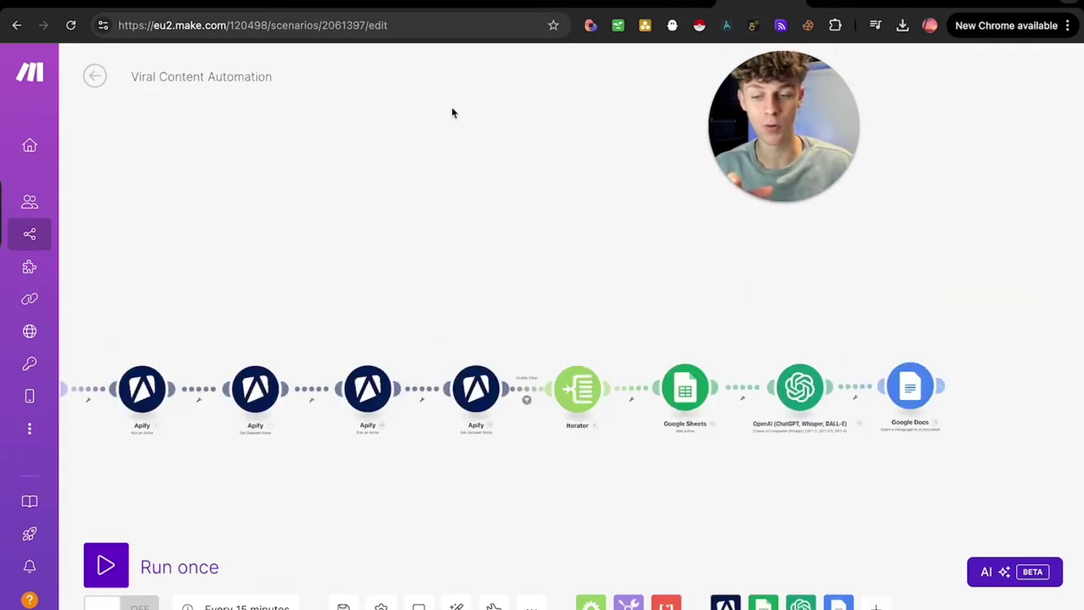
pyautogui.click(246, 357)
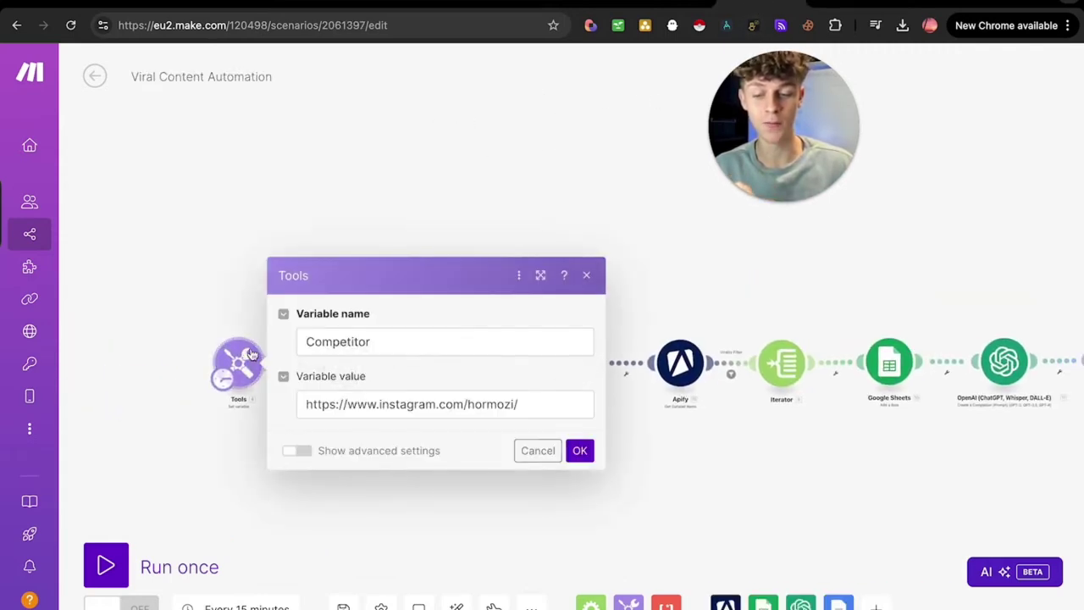
pyautogui.moveTo(522, 407); pyautogui.dragTo(294, 411)
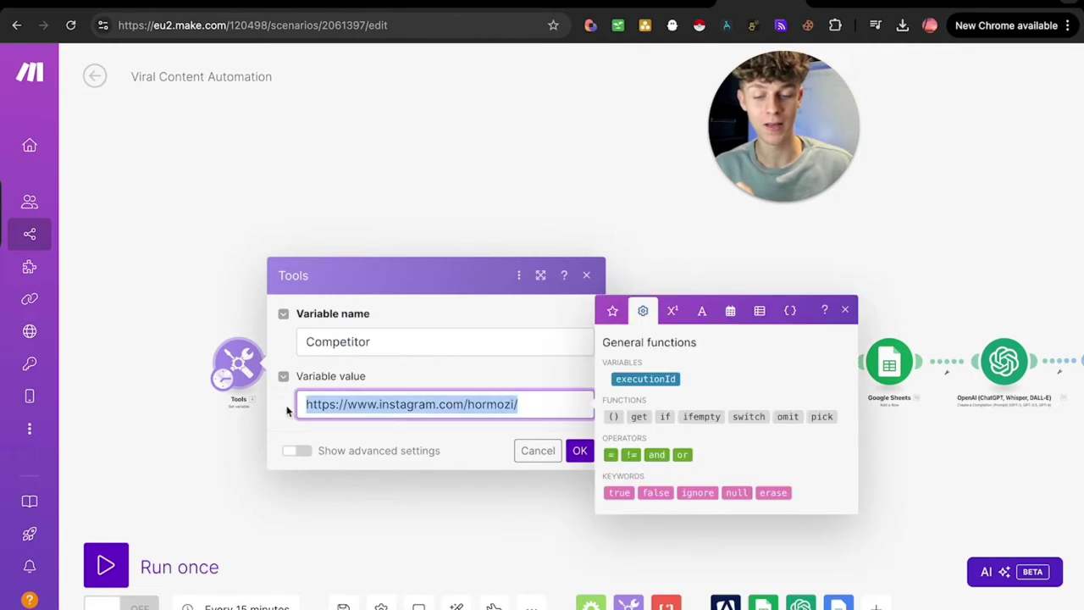
# Switch to the DATA SCRAPER scenario and examine the HTTP module's target URL, followed by the Text parser module.
pyautogui.click(851, 2)
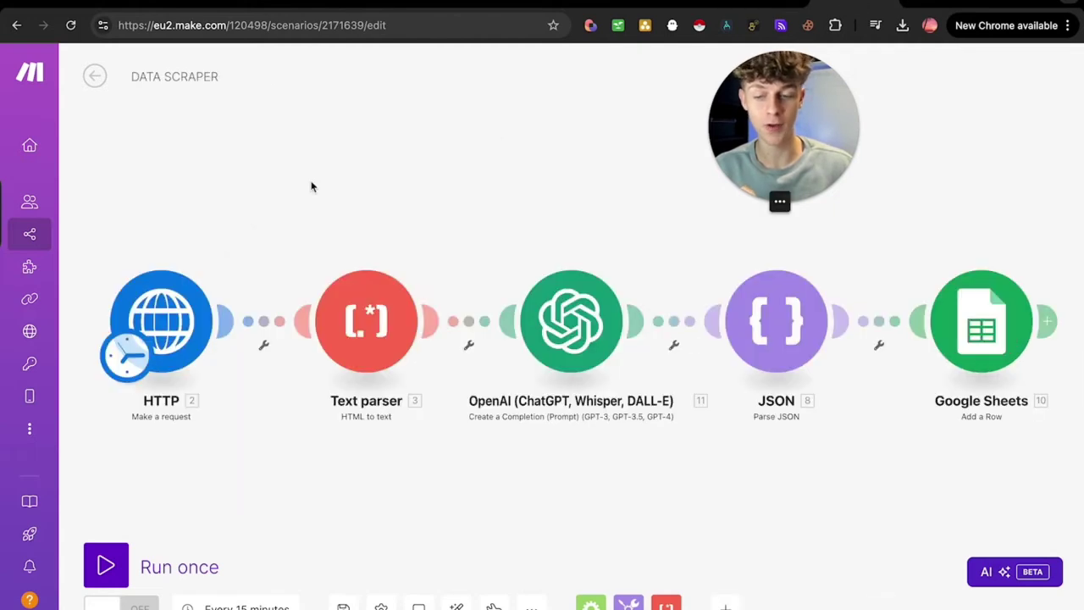
pyautogui.click(177, 301)
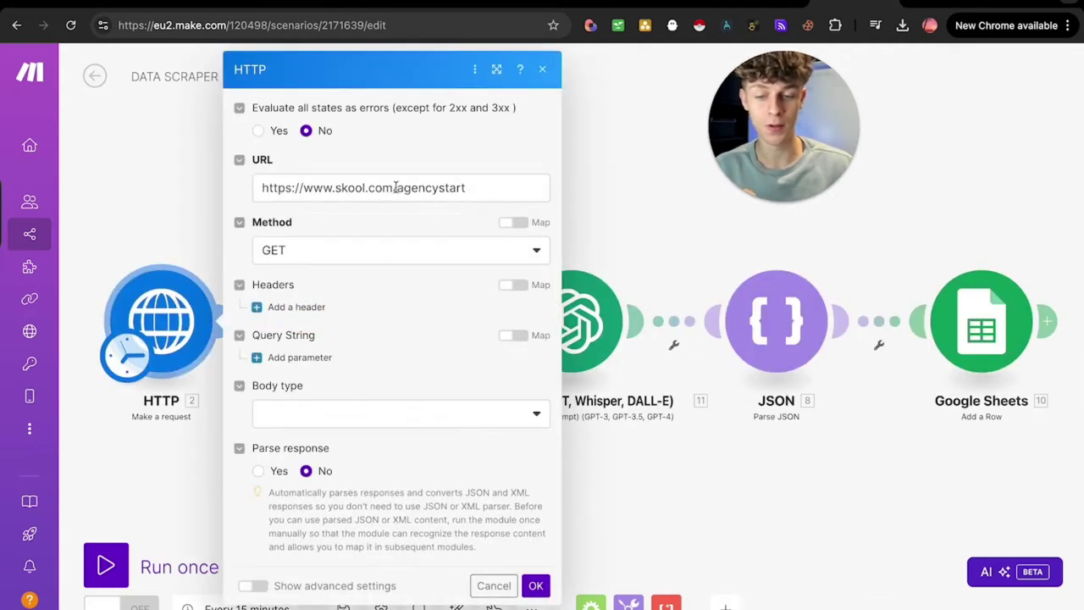
pyautogui.moveTo(480, 187); pyautogui.dragTo(239, 197)
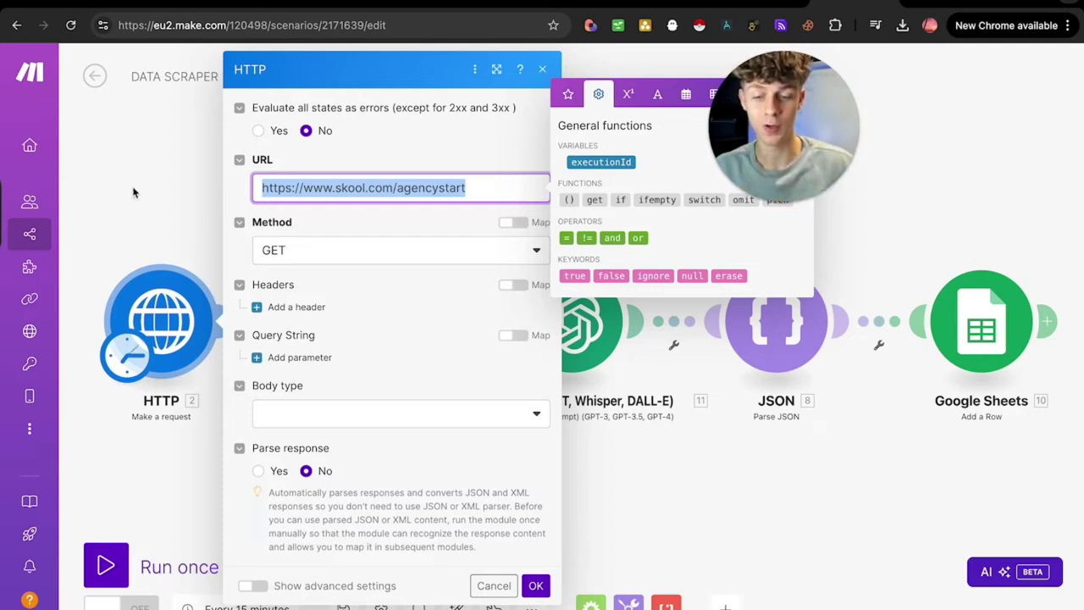
pyautogui.moveTo(483, 187); pyautogui.dragTo(207, 188)
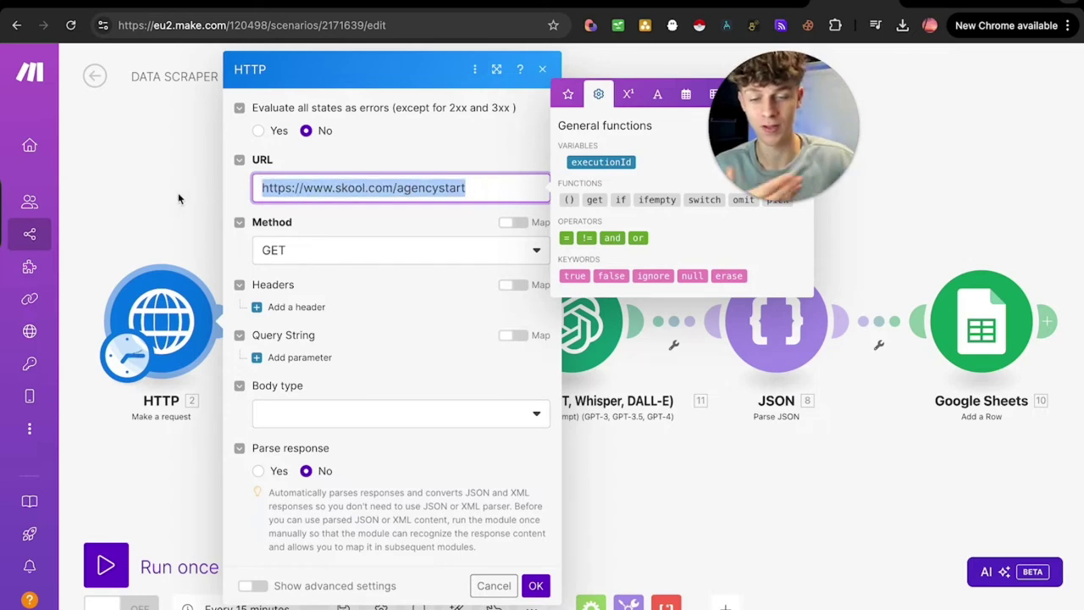
pyautogui.click(178, 198)
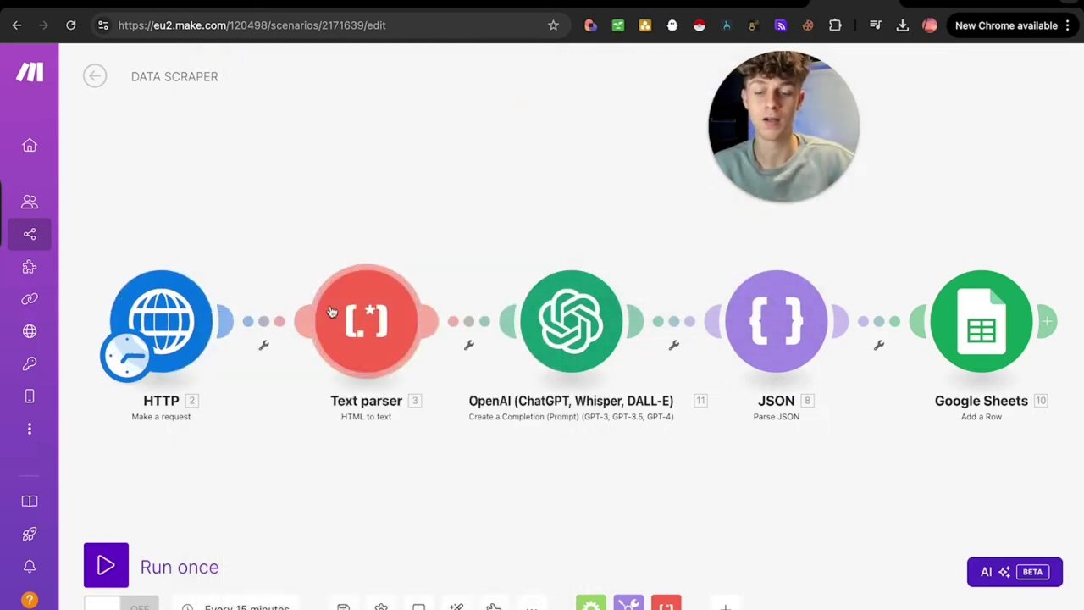
pyautogui.click(332, 312)
pyautogui.click(347, 244)
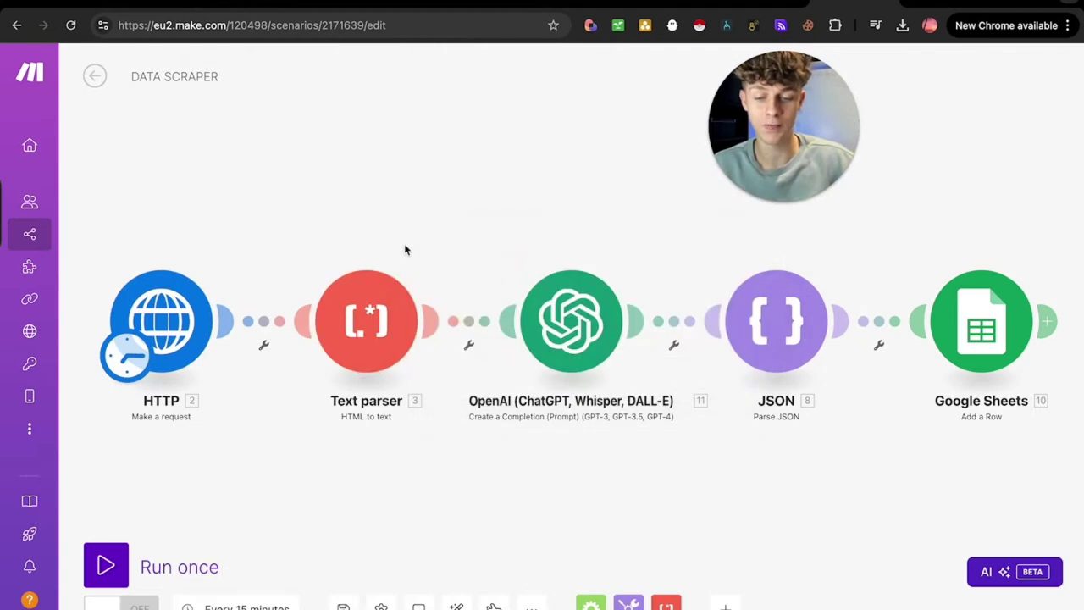
# Open the data scraper's OpenAI module, read the user message's website summary and JSON format instructions, and close the module.
pyautogui.hscroll(3, 356, 245)
pyautogui.click(423, 318)
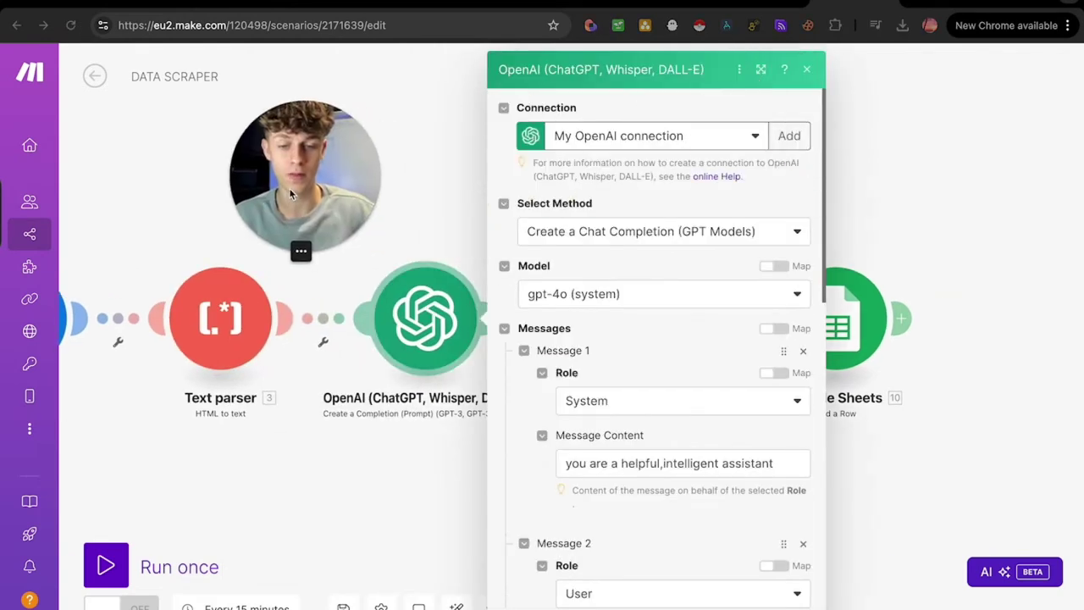
pyautogui.scroll(-5, 546, 344)
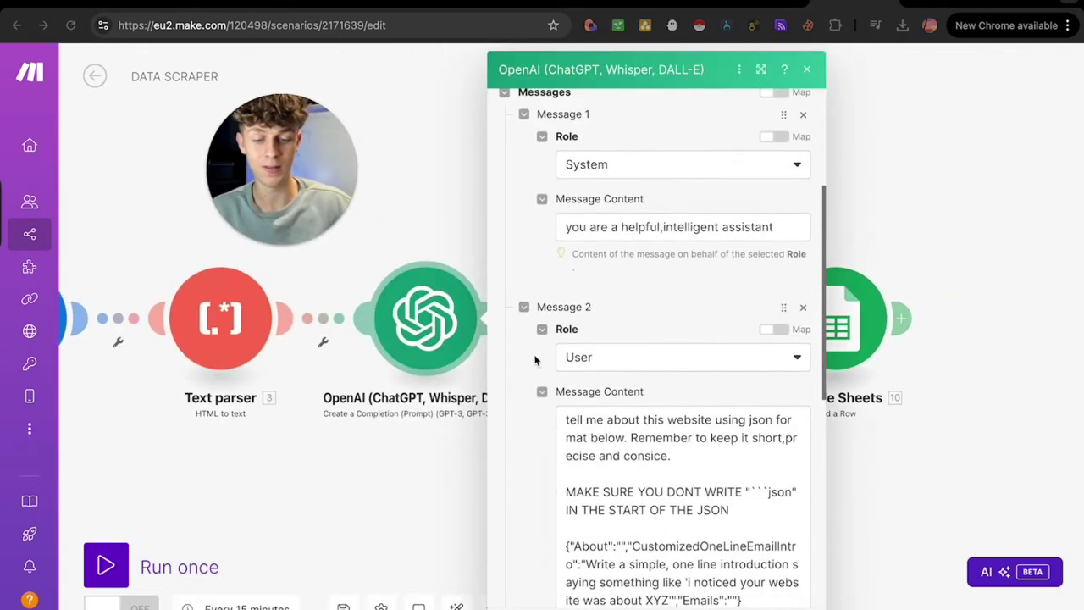
pyautogui.moveTo(570, 343); pyautogui.dragTo(726, 343)
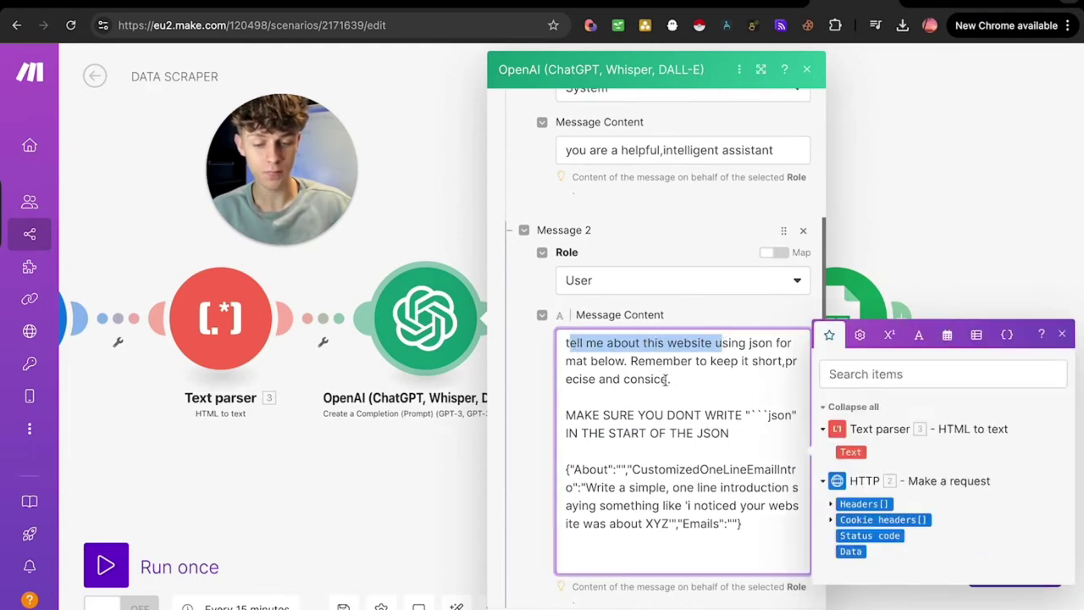
pyautogui.moveTo(581, 415); pyautogui.dragTo(731, 434)
pyautogui.scroll(-1, 653, 447)
pyautogui.click(438, 484)
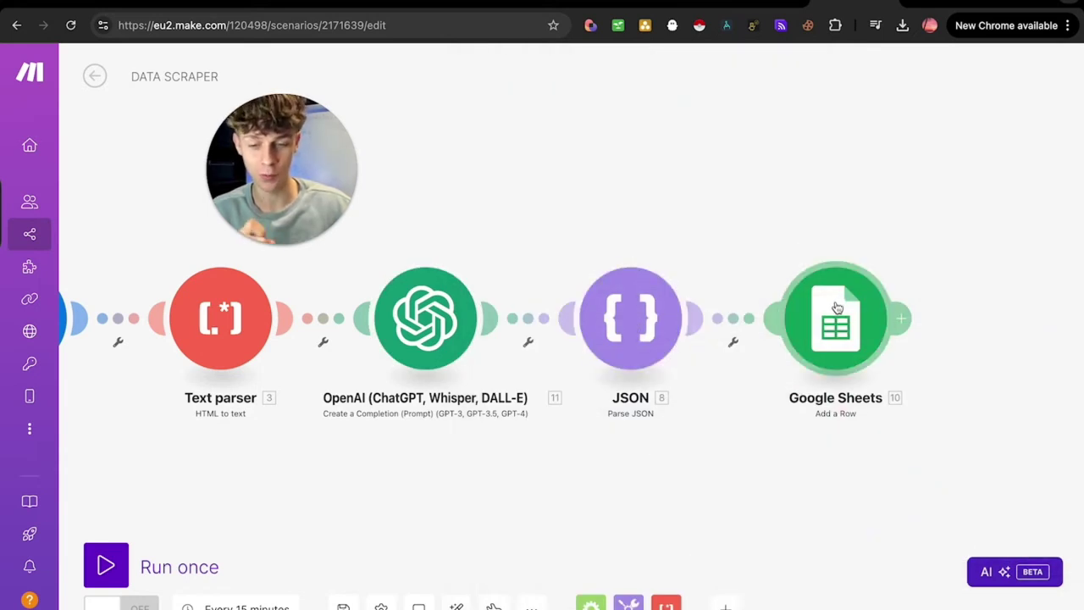
# Open the data scraper's HTTP module, then copy the London Roofing Ltd website address from the "roofing services london" Google search.
pyautogui.hscroll(-4, 796, 258)
pyautogui.hscroll(1, 620, 242)
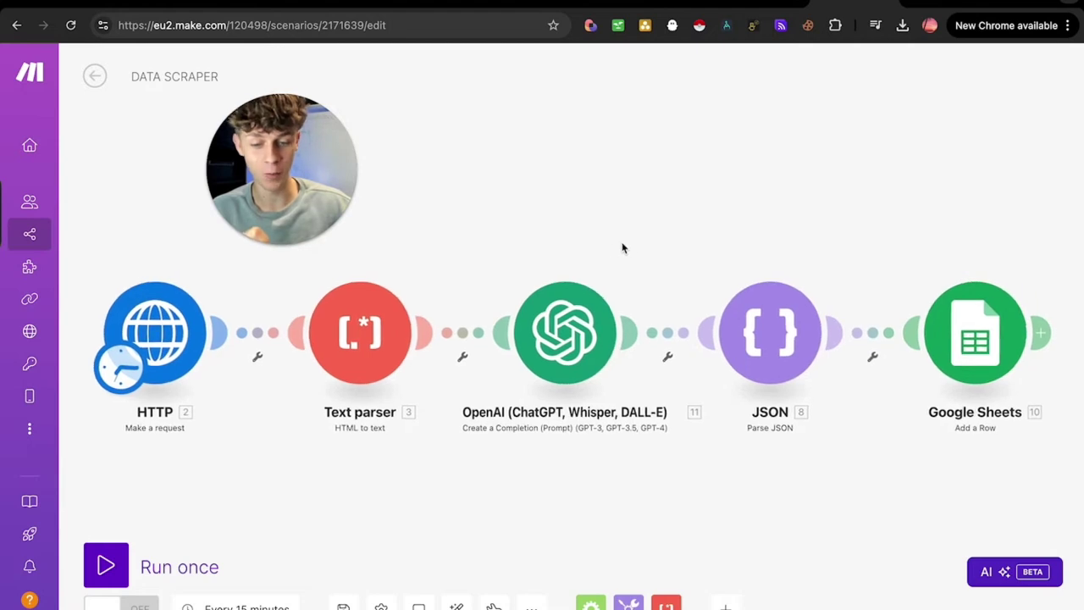
pyautogui.click(167, 296)
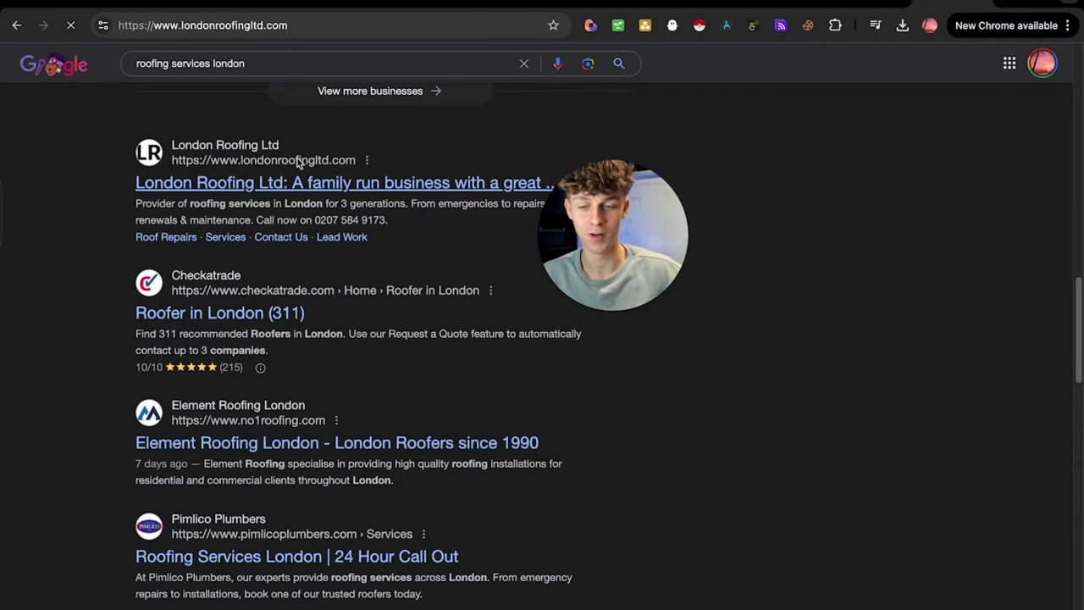
pyautogui.click(294, 34)
pyautogui.hotkey('ctrl', 'c')
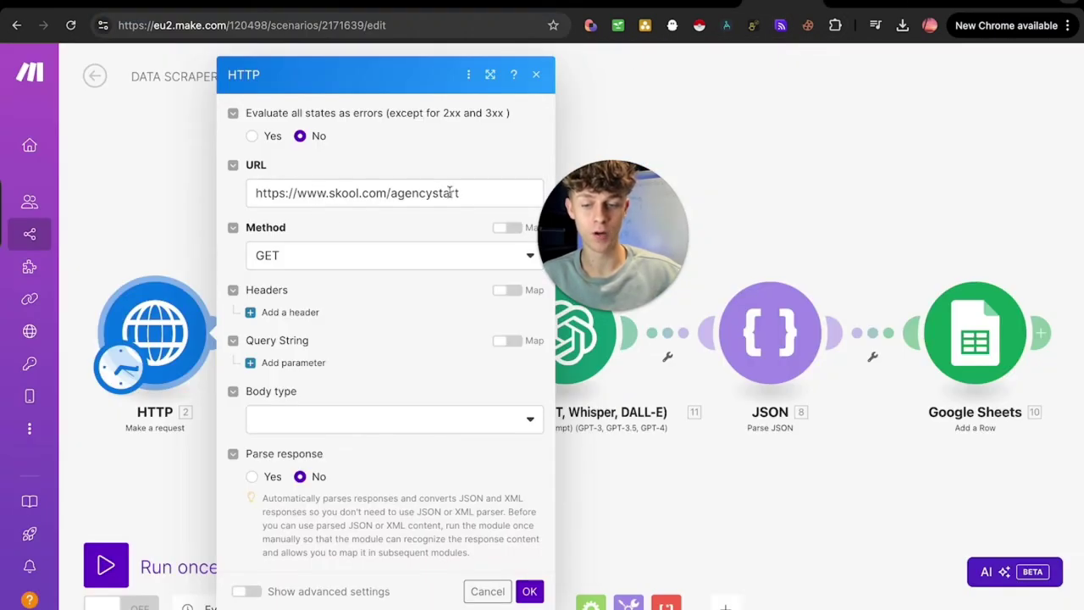
pyautogui.click(435, 192)
pyautogui.moveTo(461, 193); pyautogui.dragTo(232, 192)
pyautogui.hotkey('ctrl', 'v')
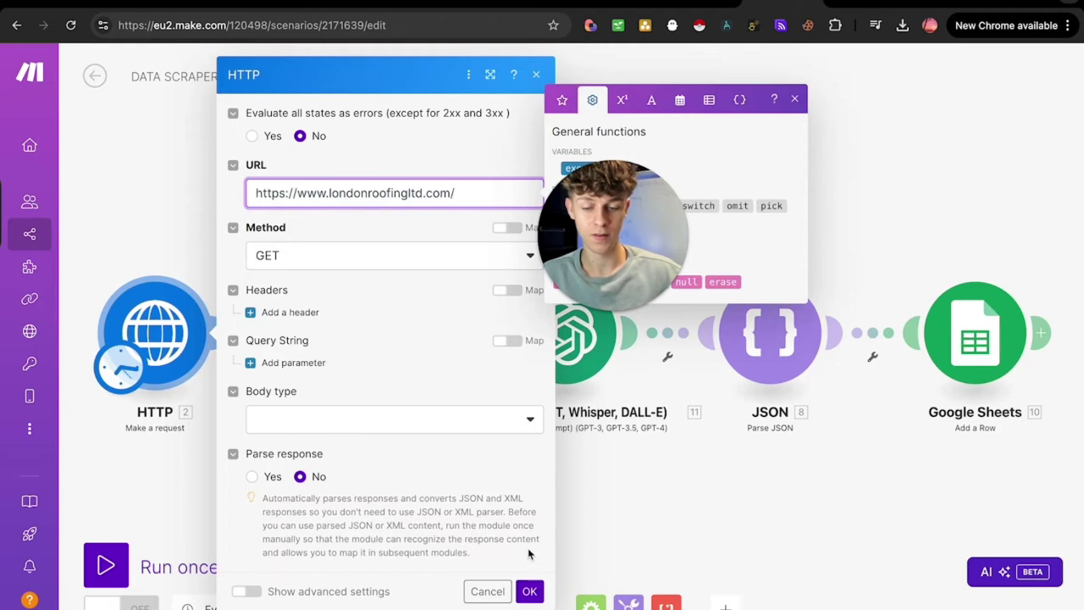
pyautogui.click(529, 590)
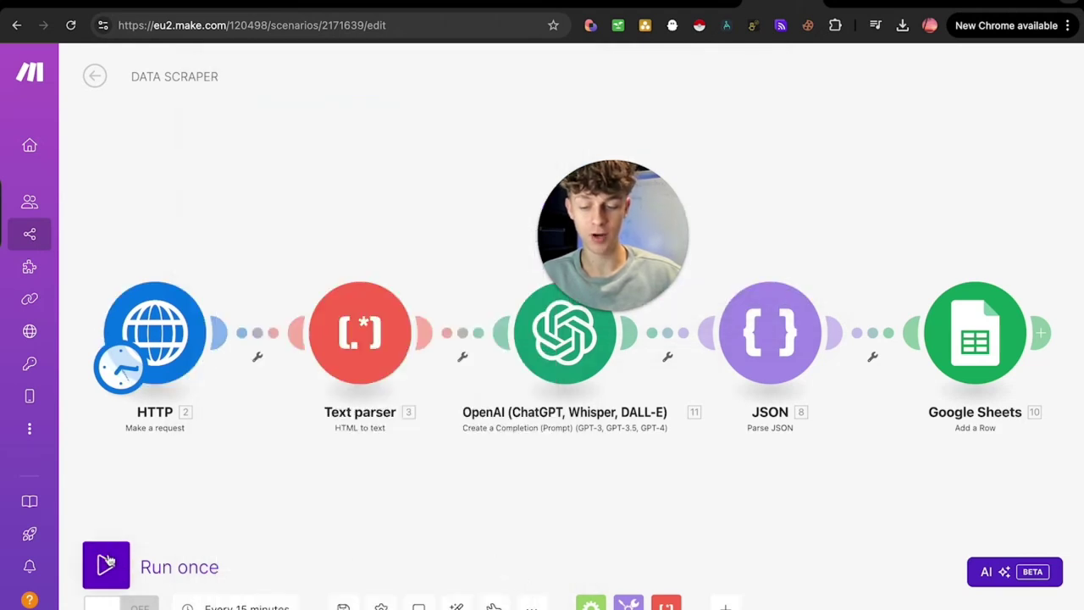
# Add a Gmail Send an Email module to the DATA SCRAPER scenario after the Google Sheets module.
pyautogui.hscroll(3, 430, 480)
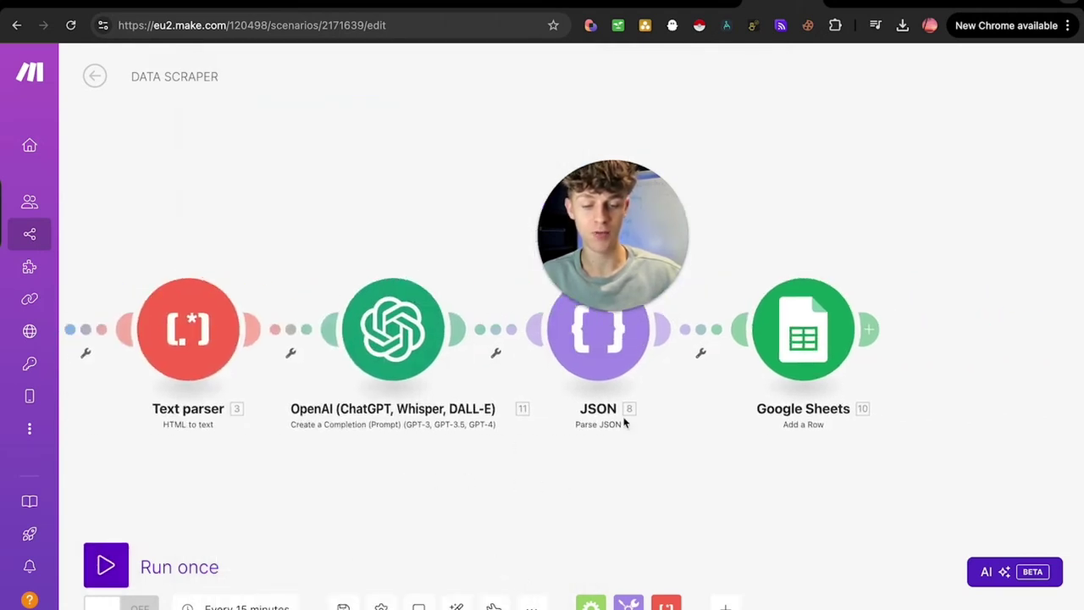
pyautogui.moveTo(644, 251); pyautogui.dragTo(545, 192)
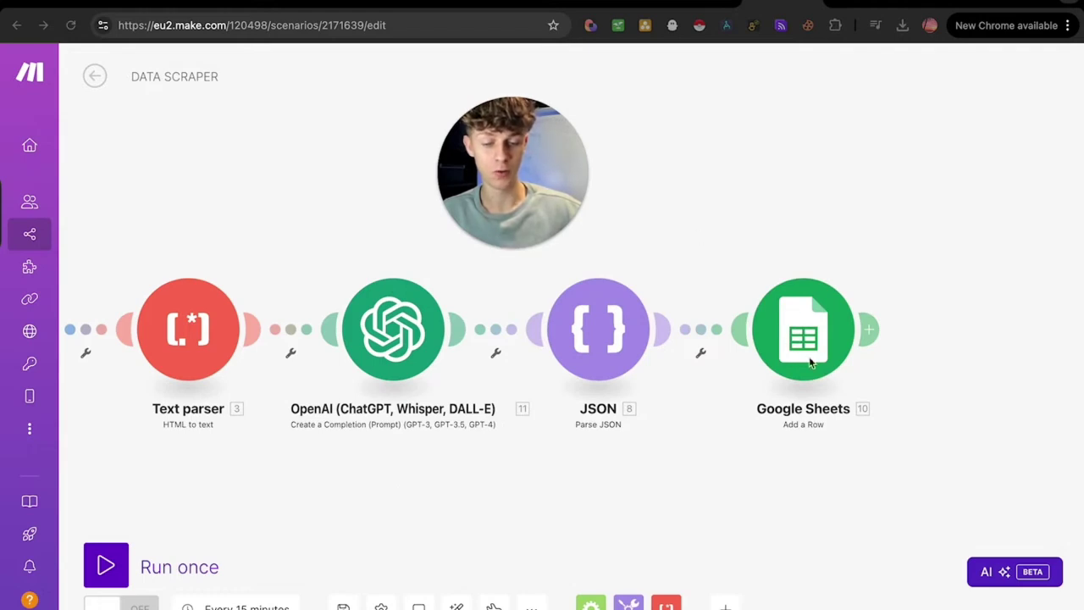
pyautogui.click(870, 331)
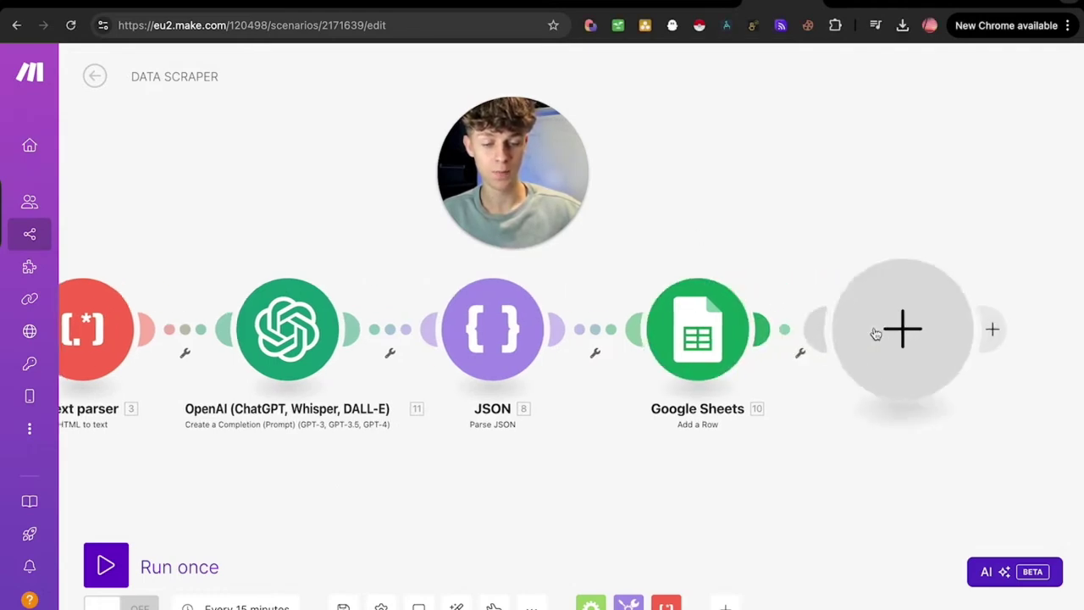
pyautogui.write('g')
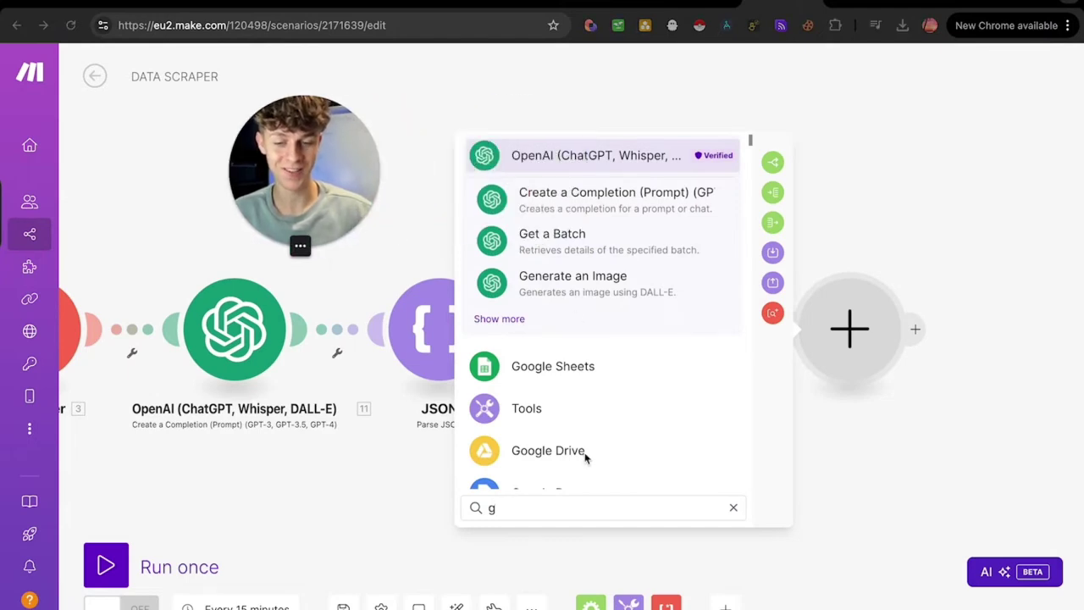
pyautogui.write('mail')
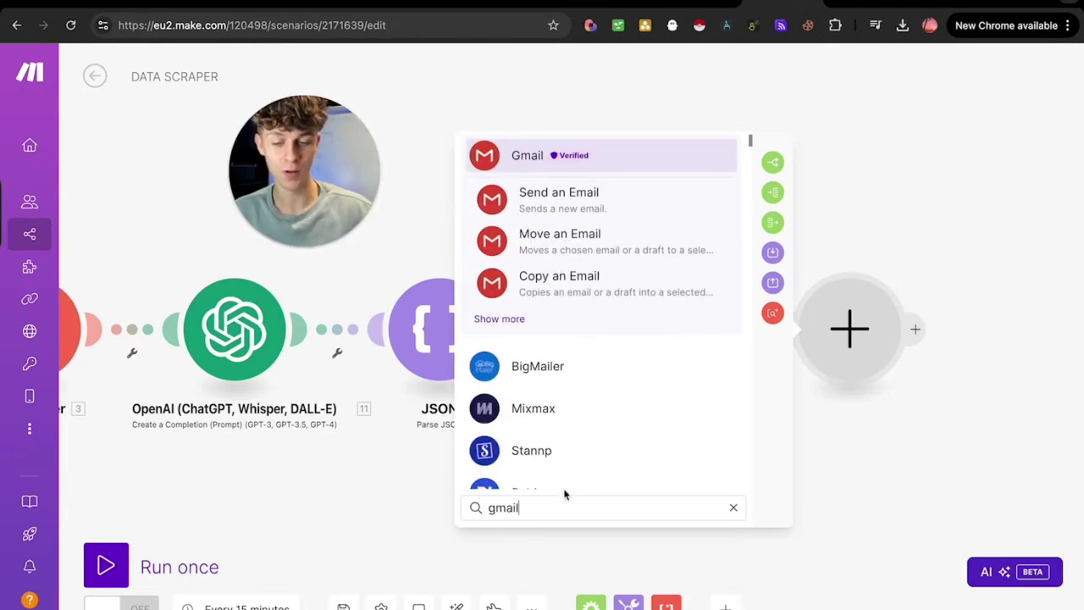
pyautogui.click(563, 201)
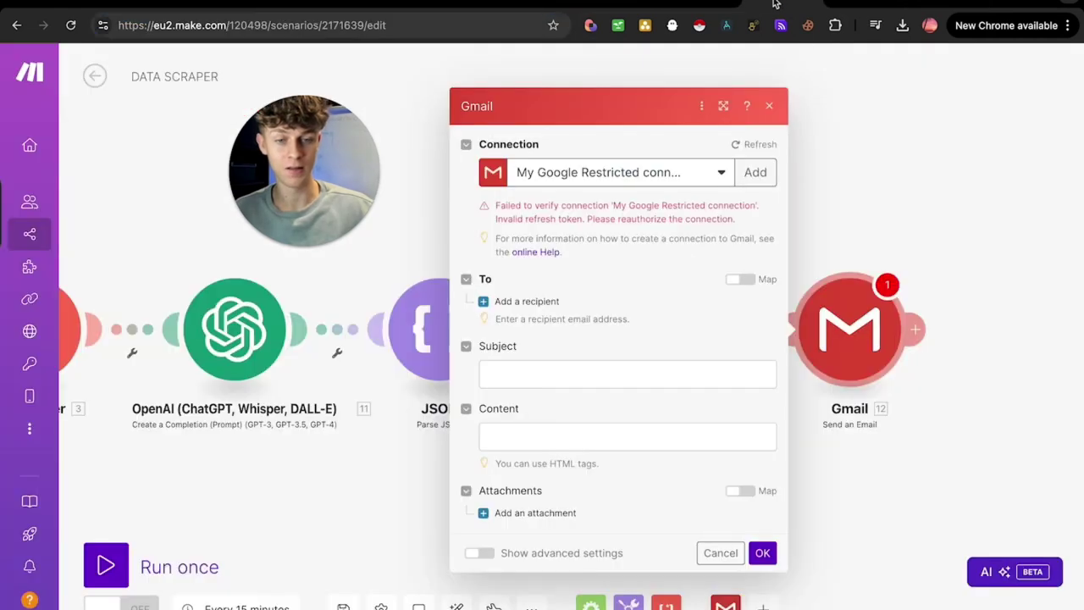
# Add an empty recipient to the Gmail module, map the OpenAI Result into its Content, and close the settings.
pyautogui.click(529, 302)
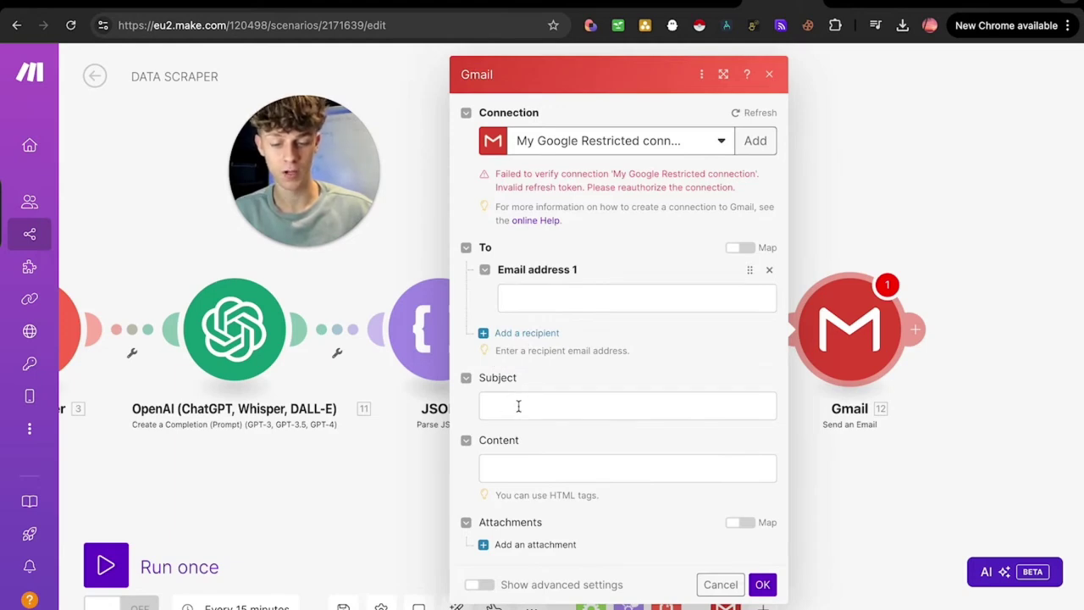
pyautogui.click(524, 469)
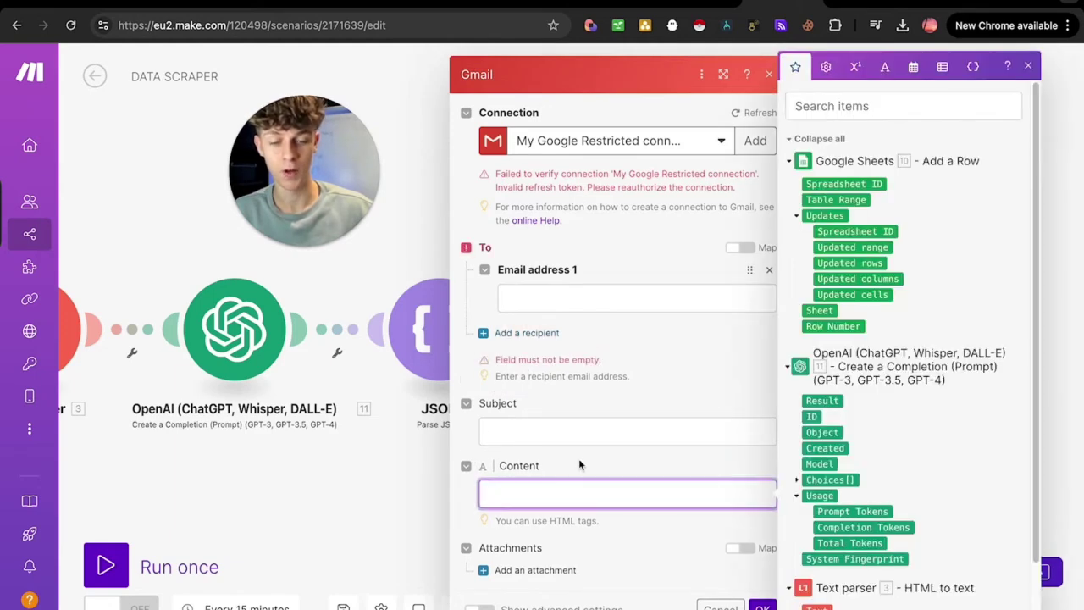
pyautogui.click(821, 400)
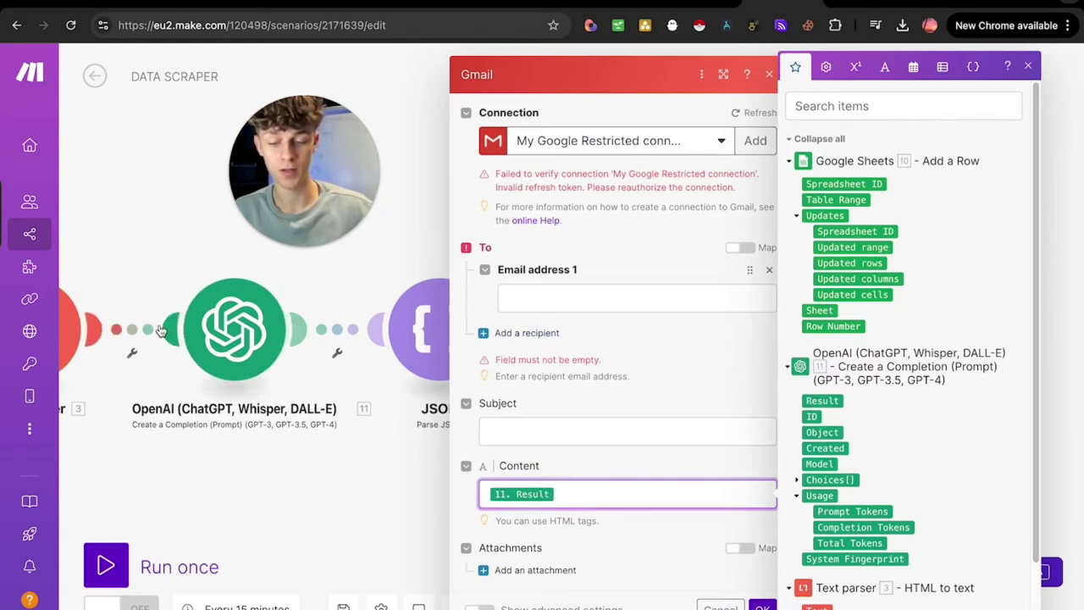
pyautogui.click(555, 297)
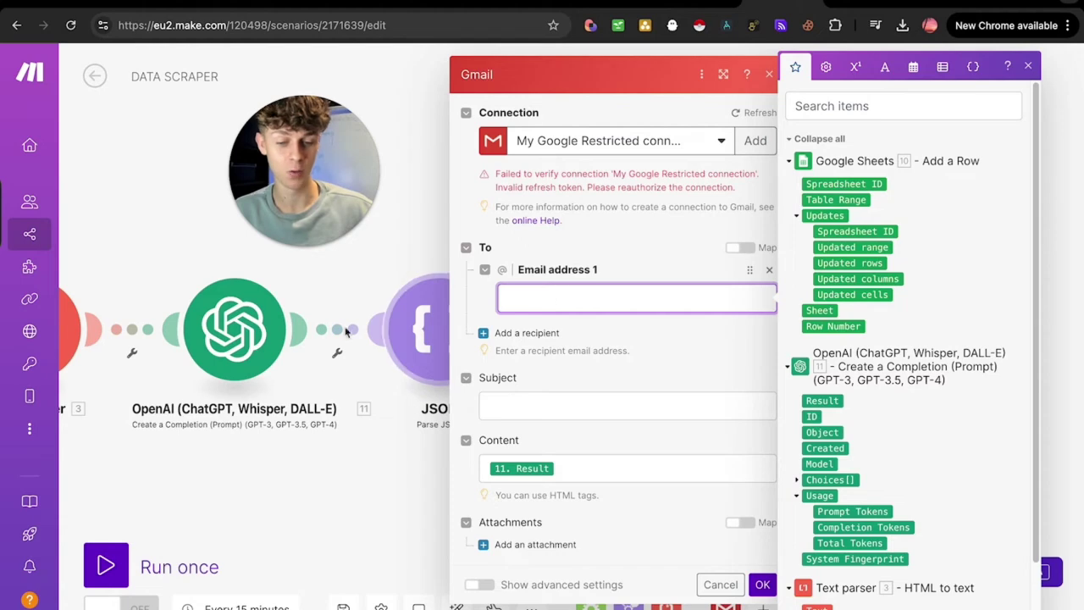
pyautogui.click(380, 296)
pyautogui.moveTo(563, 250); pyautogui.dragTo(724, 255)
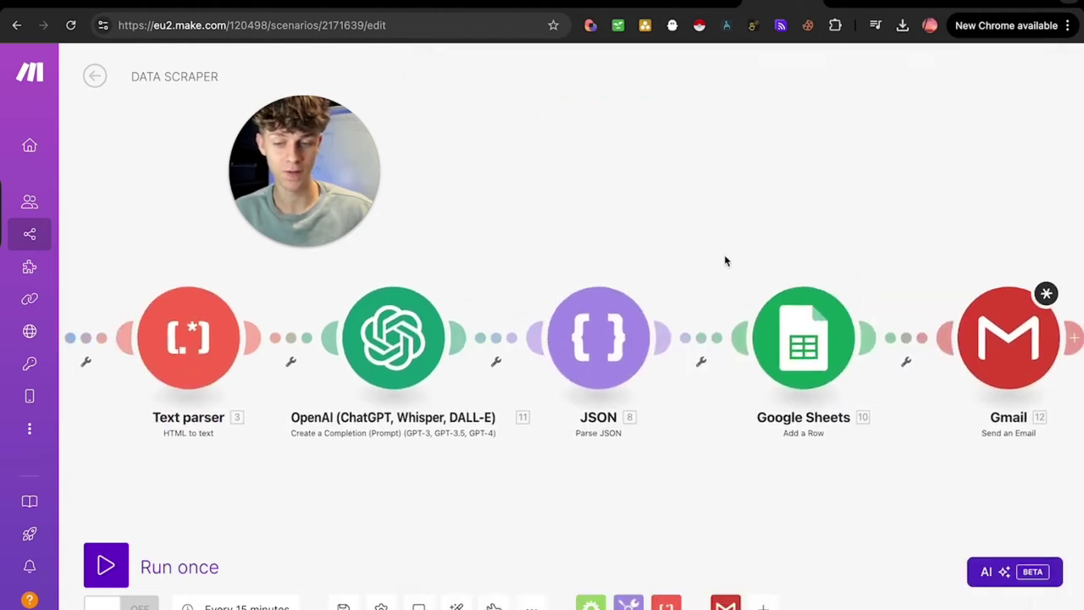
pyautogui.scroll(-1, 520, 286)
pyautogui.moveTo(522, 260); pyautogui.dragTo(561, 292)
pyautogui.scroll(-2, 551, 282)
pyautogui.scroll(-1, 561, 292)
pyautogui.scroll(1, 548, 304)
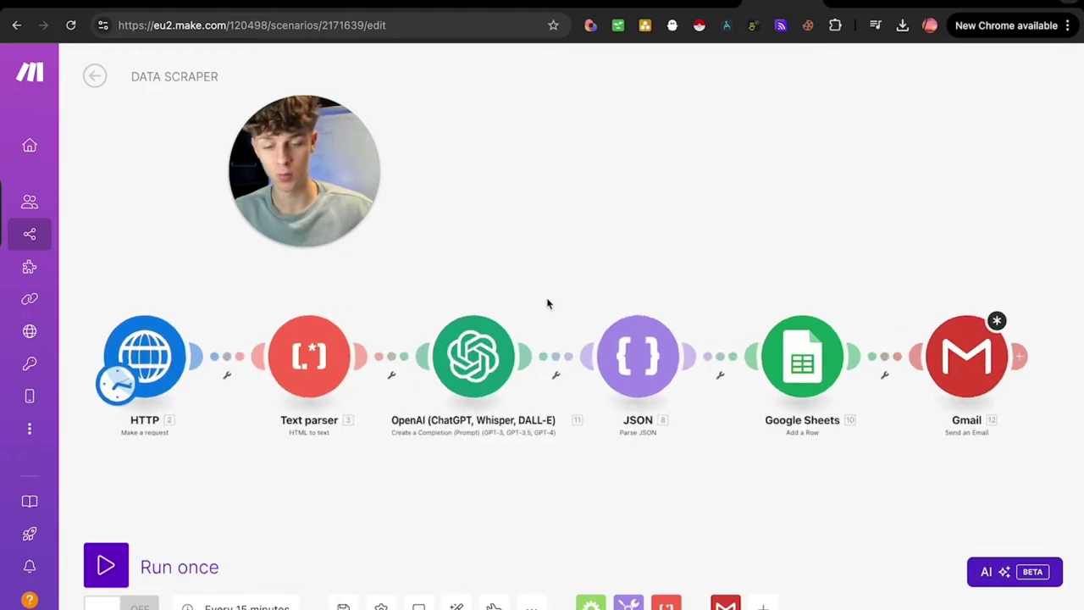
pyautogui.moveTo(623, 269); pyautogui.dragTo(613, 268)
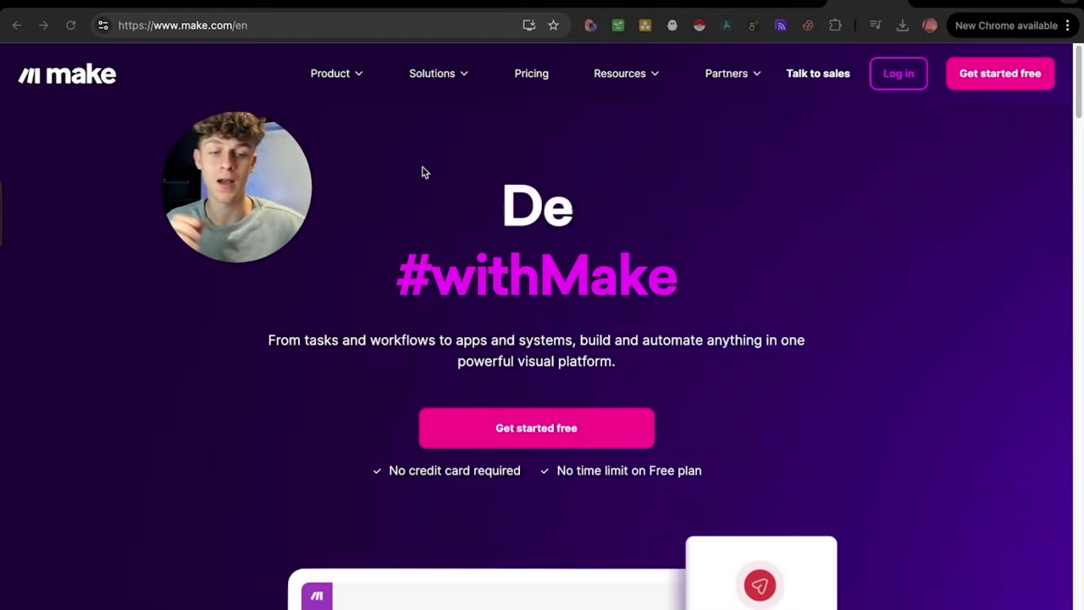
# Log in from the Make homepage and create a new scenario by importing the blueprint (26).json file.
pyautogui.click(900, 76)
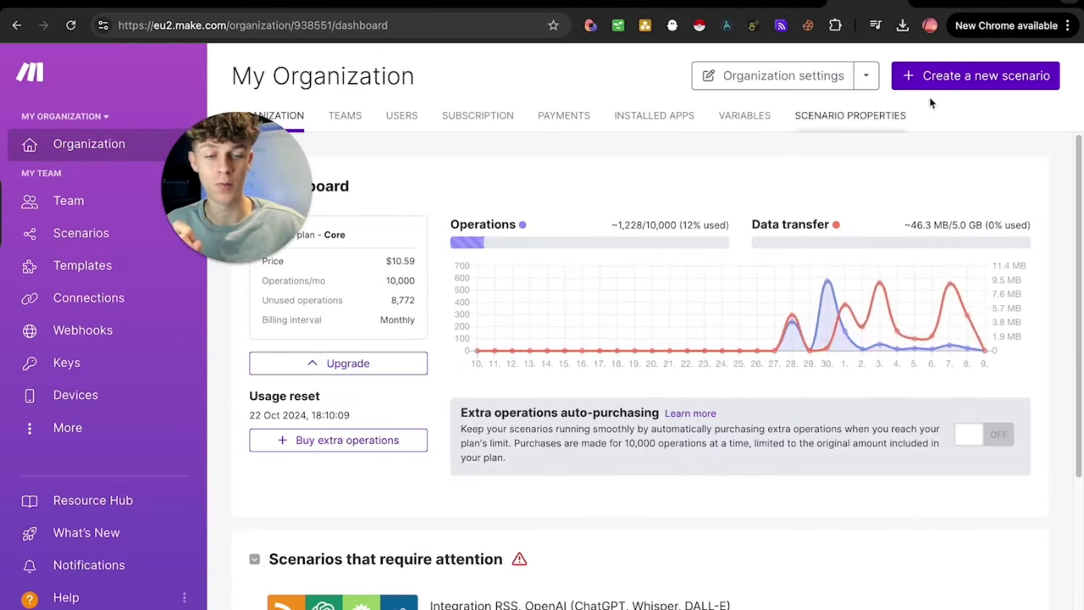
pyautogui.click(956, 76)
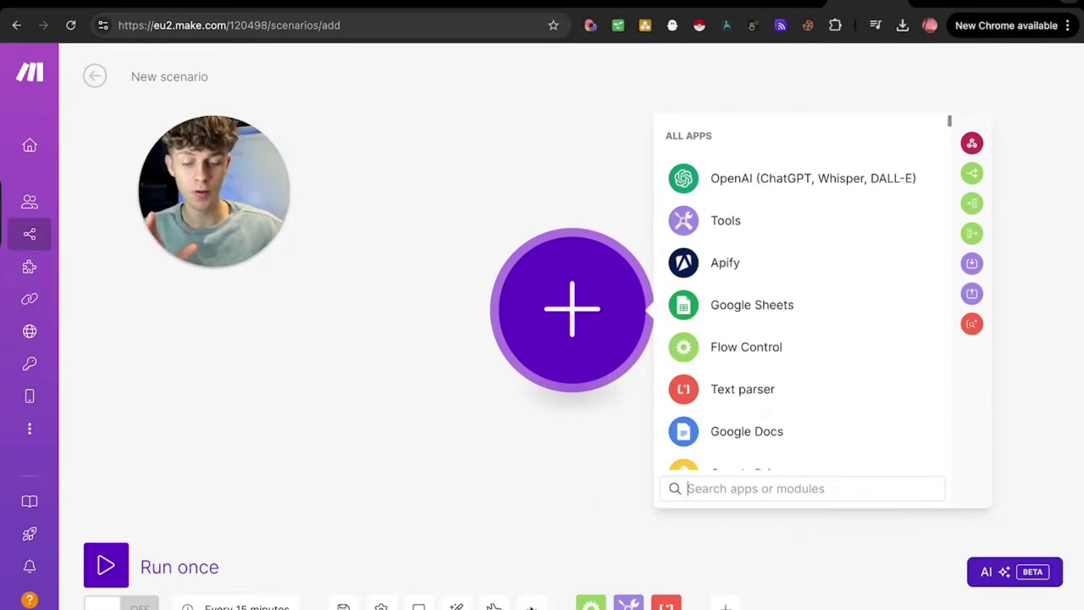
pyautogui.click(532, 605)
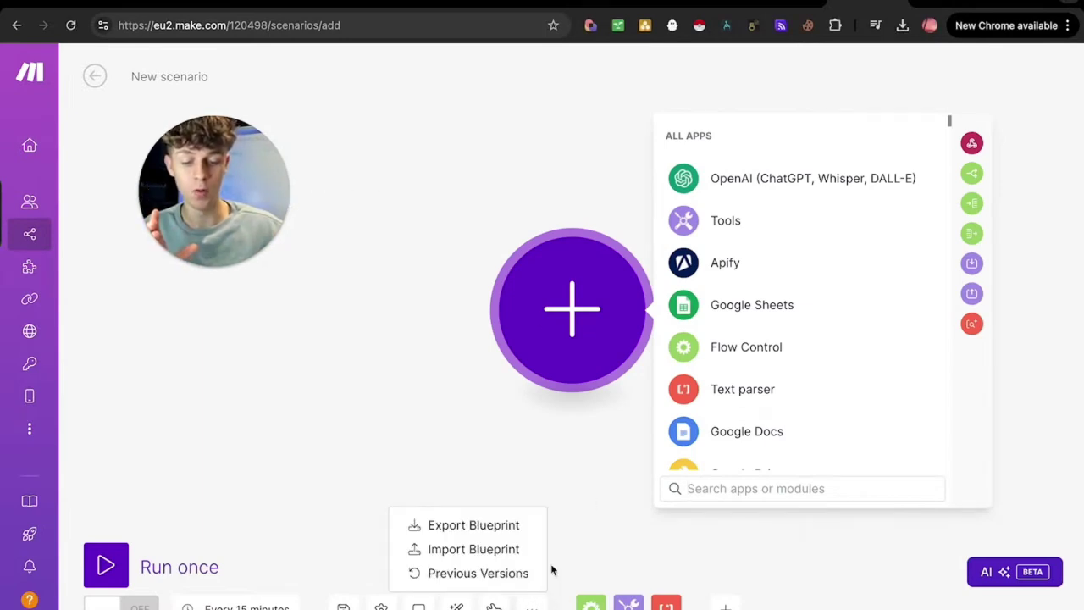
pyautogui.click(474, 548)
pyautogui.click(435, 359)
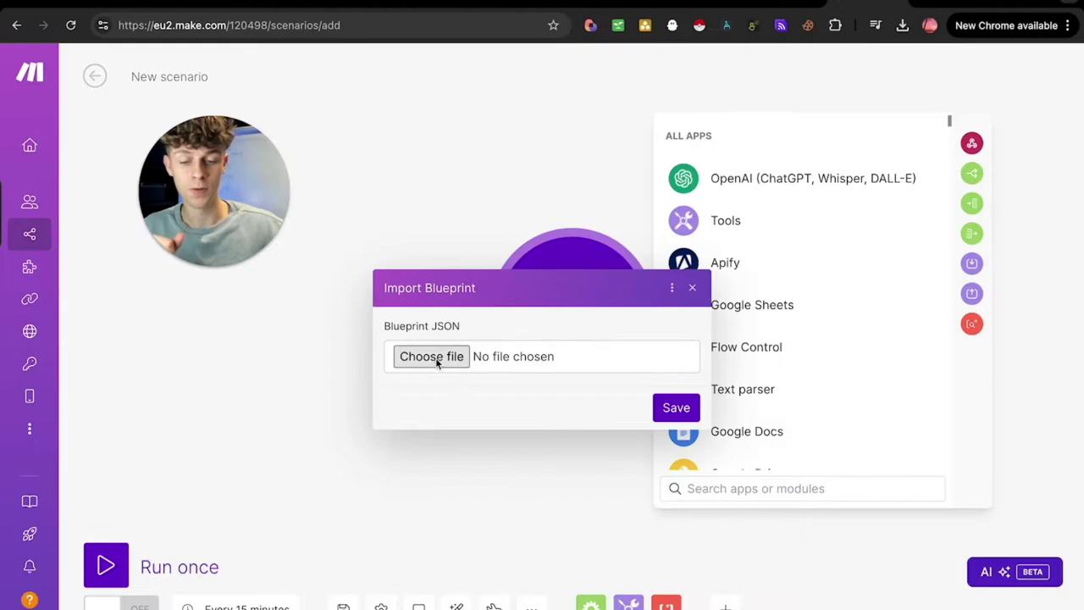
pyautogui.click(101, 280)
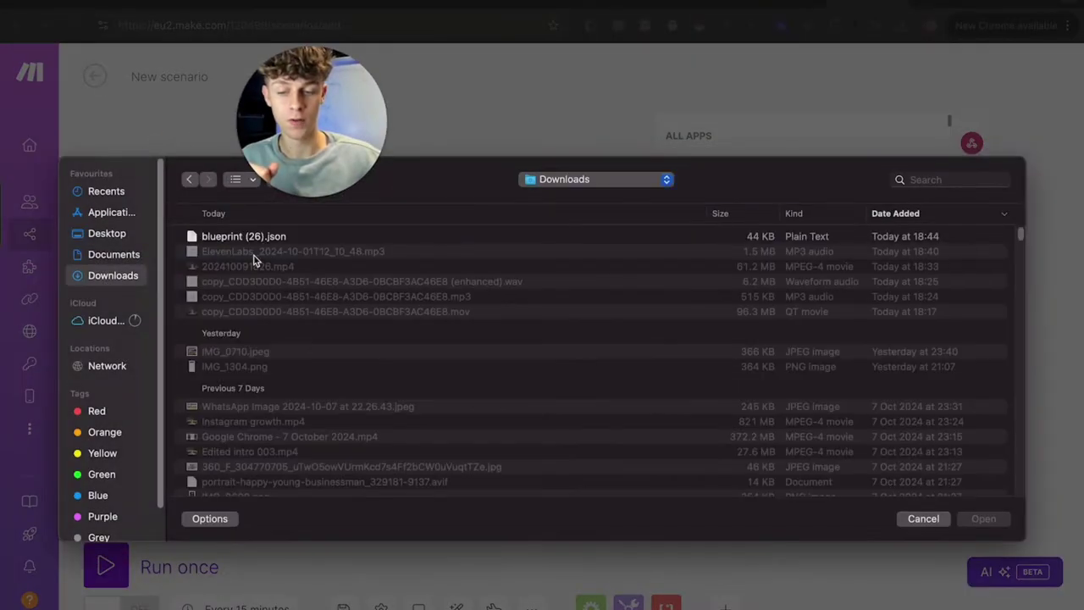
pyautogui.click(283, 240)
pyautogui.click(982, 518)
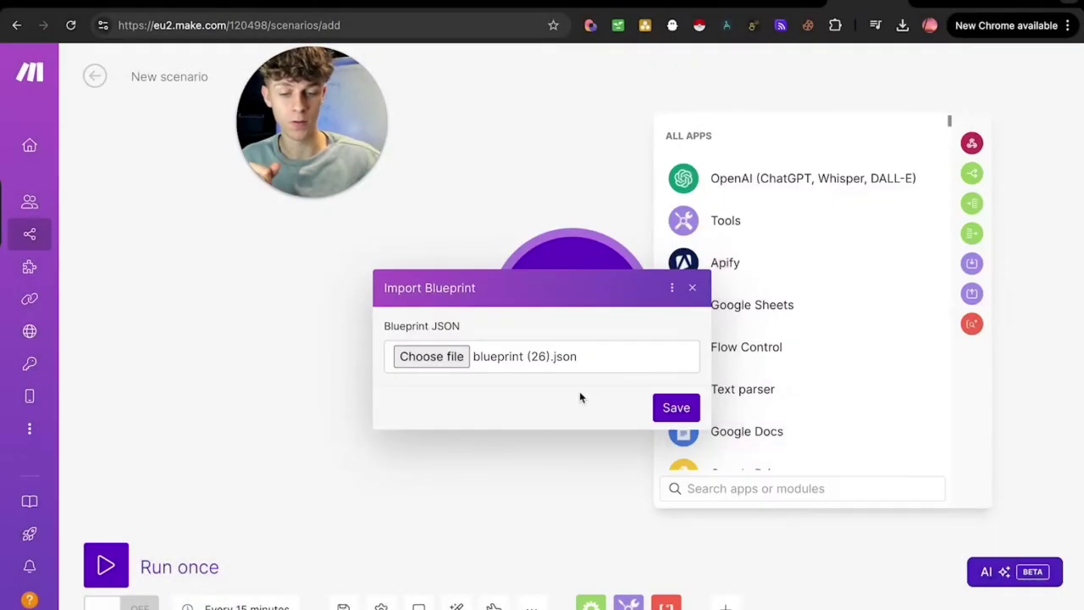
pyautogui.click(678, 407)
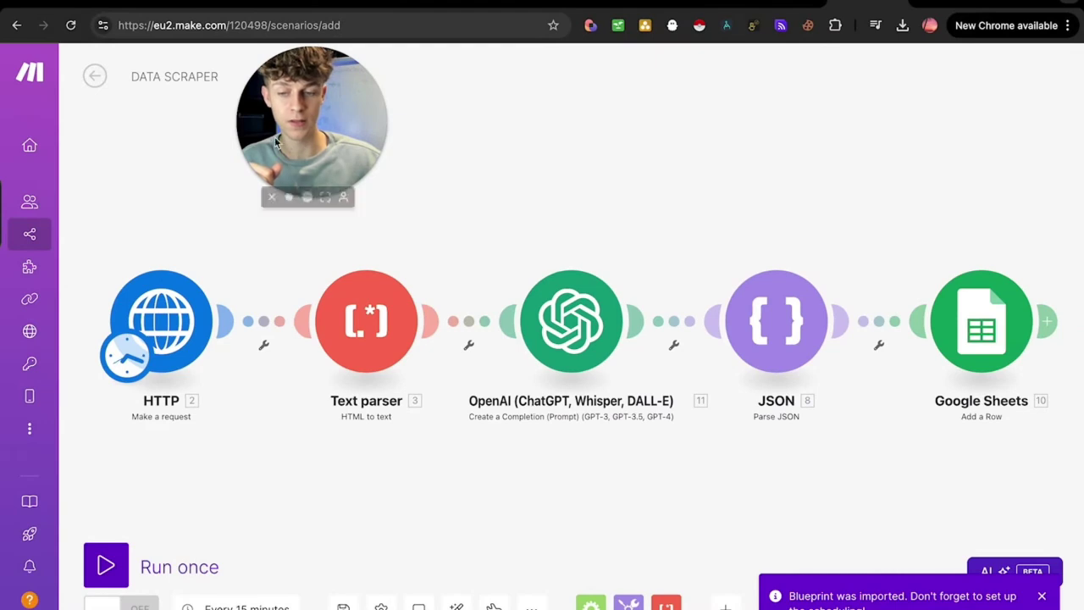
# Open the imported OpenAI module's new-connection form, review the API Key and Organization ID fields, and close it without saving.
pyautogui.moveTo(289, 150); pyautogui.dragTo(403, 108)
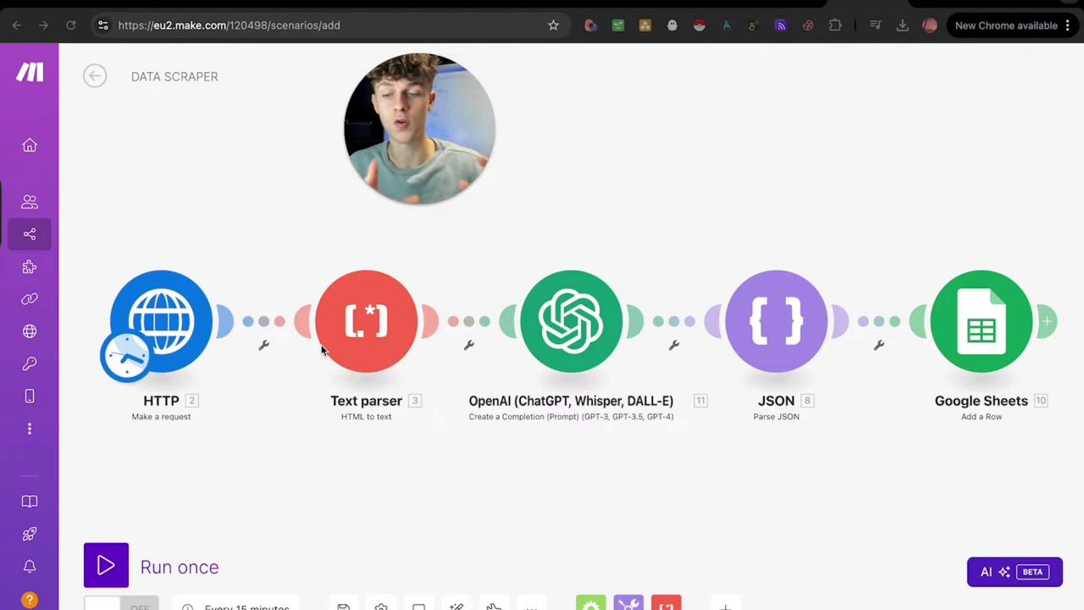
pyautogui.moveTo(430, 193)
pyautogui.moveTo(430, 193); pyautogui.dragTo(421, 169)
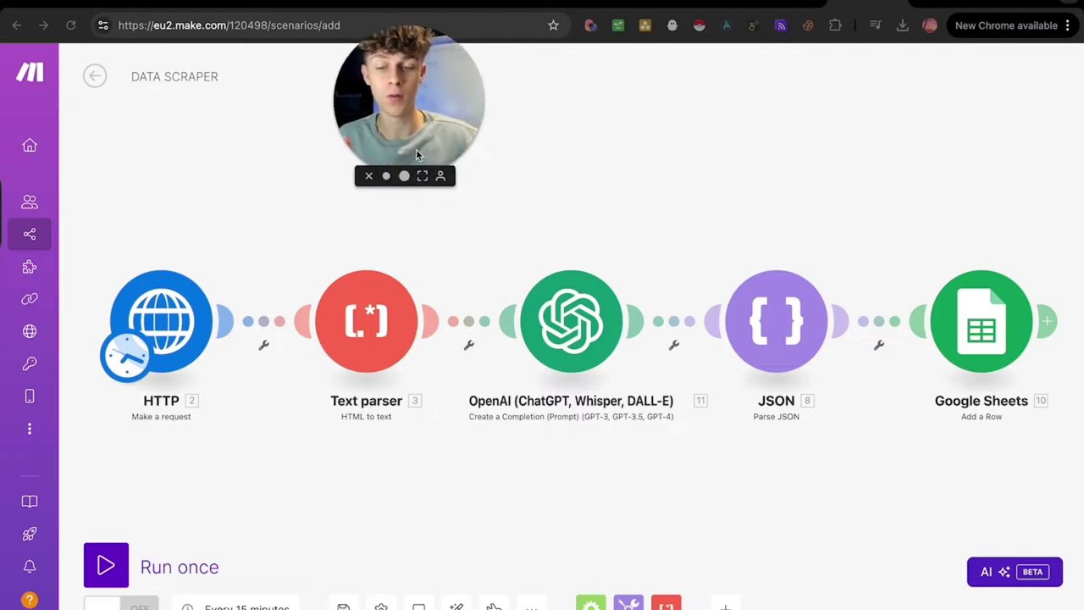
pyautogui.click(579, 316)
pyautogui.moveTo(406, 127); pyautogui.dragTo(261, 157)
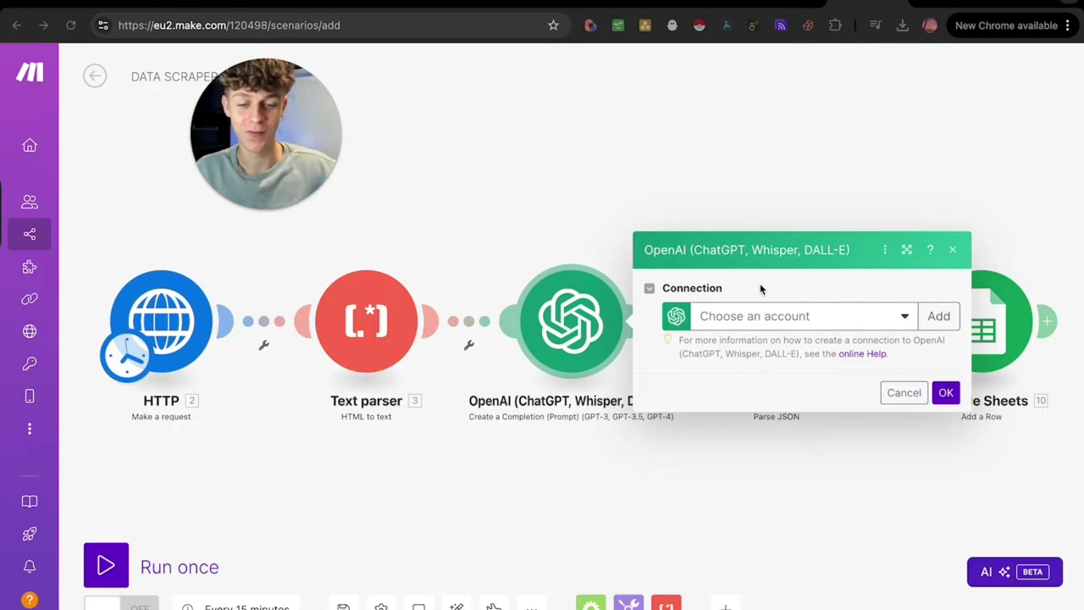
pyautogui.click(935, 321)
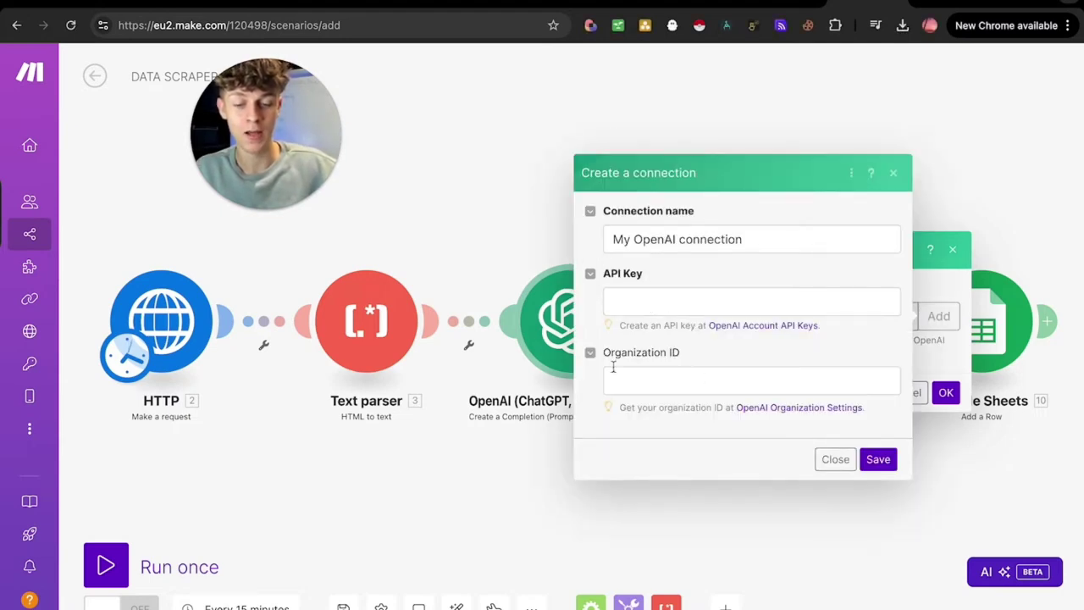
pyautogui.click(499, 241)
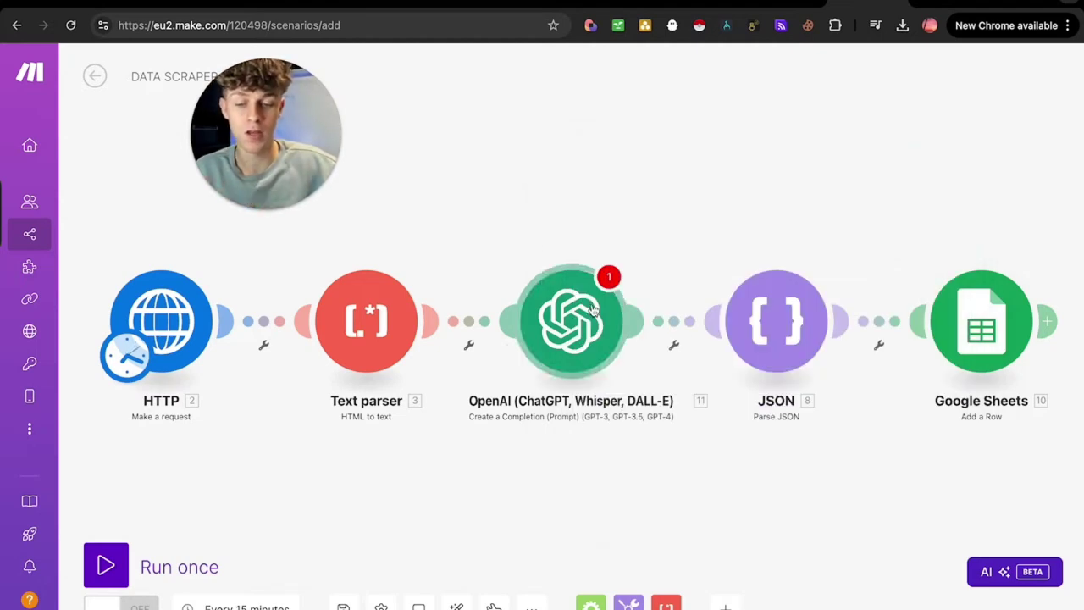
# Check the account connection settings of the Google Sheets and OpenAI modules, closing them without choosing an account.
pyautogui.click(982, 322)
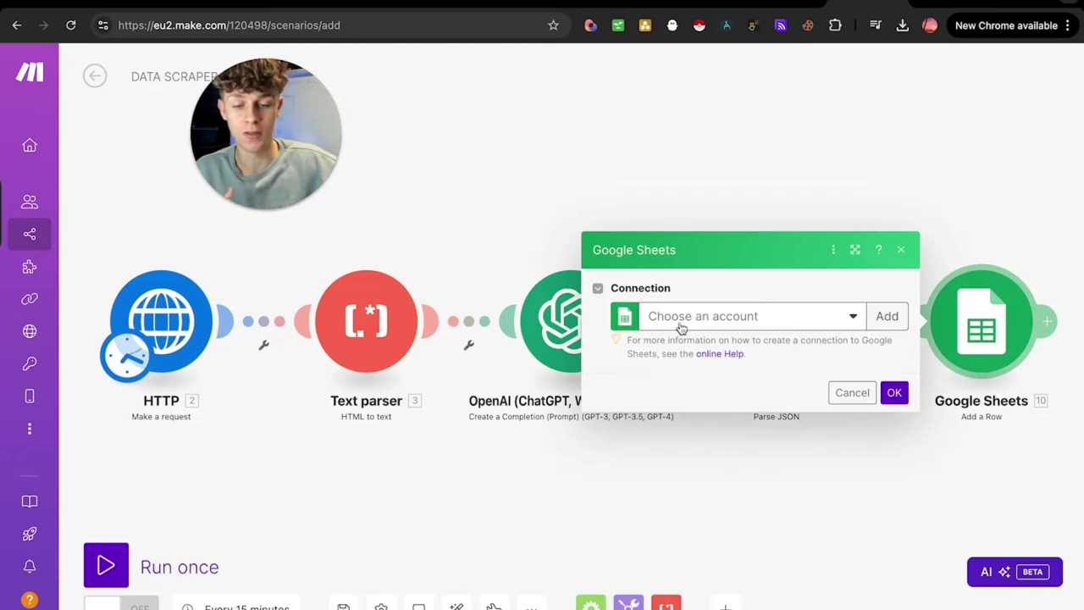
pyautogui.click(560, 192)
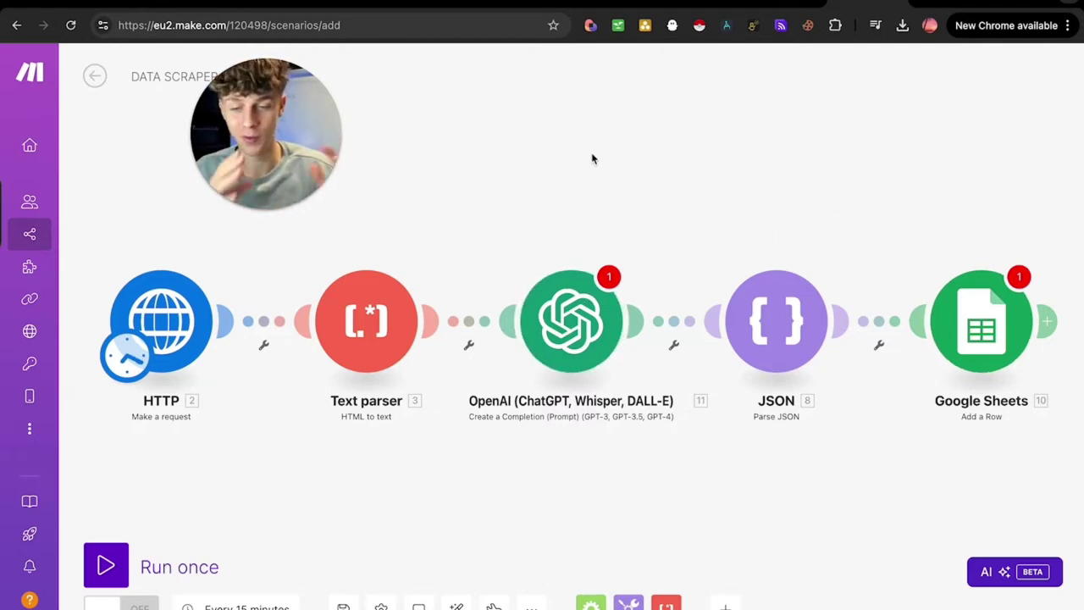
pyautogui.click(611, 325)
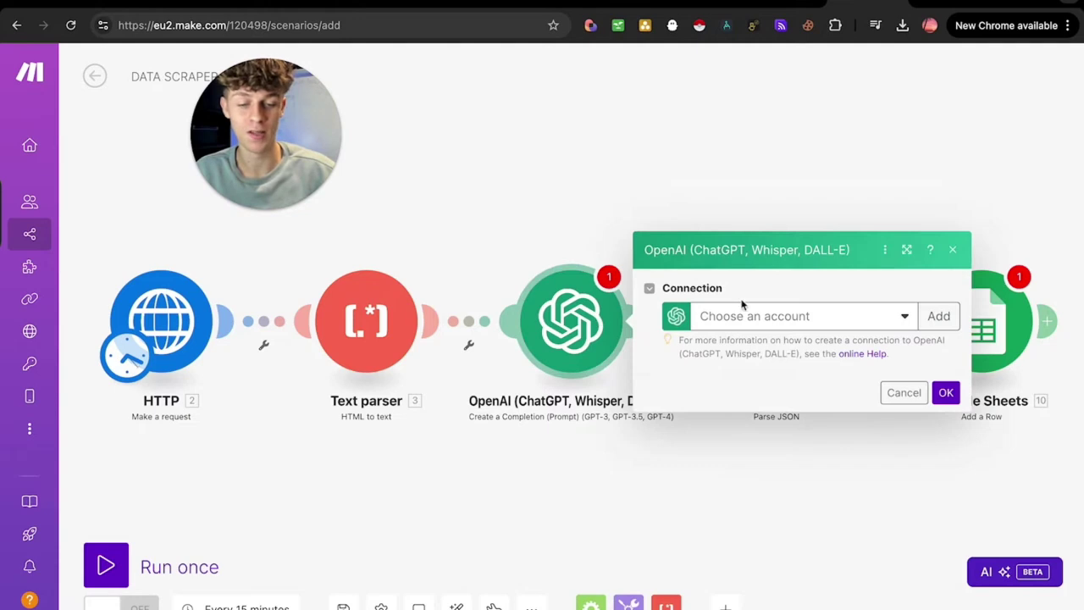
pyautogui.click(810, 212)
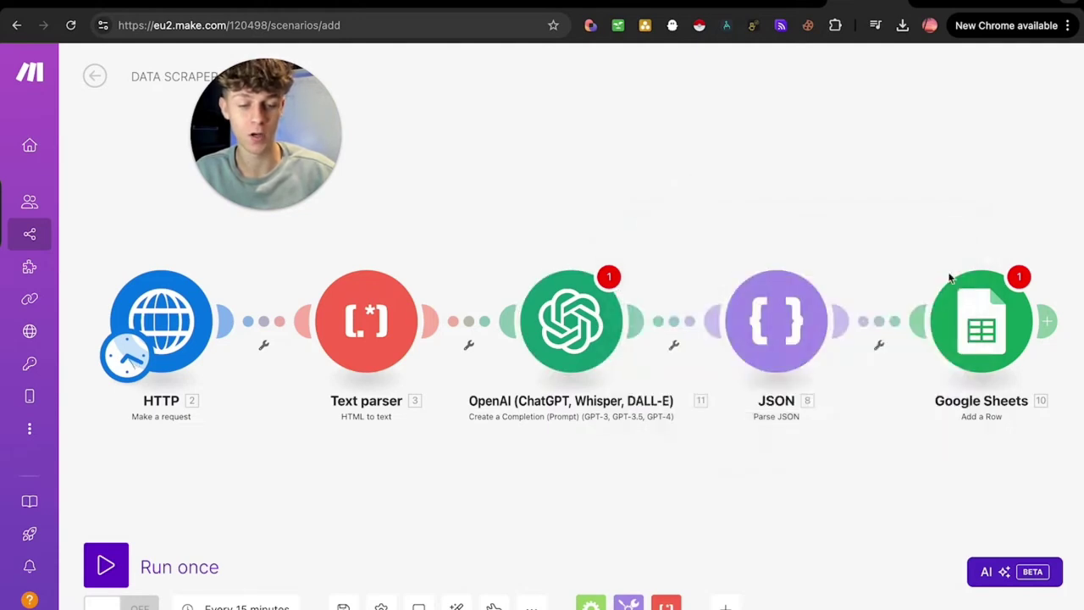
pyautogui.click(957, 303)
pyautogui.click(709, 125)
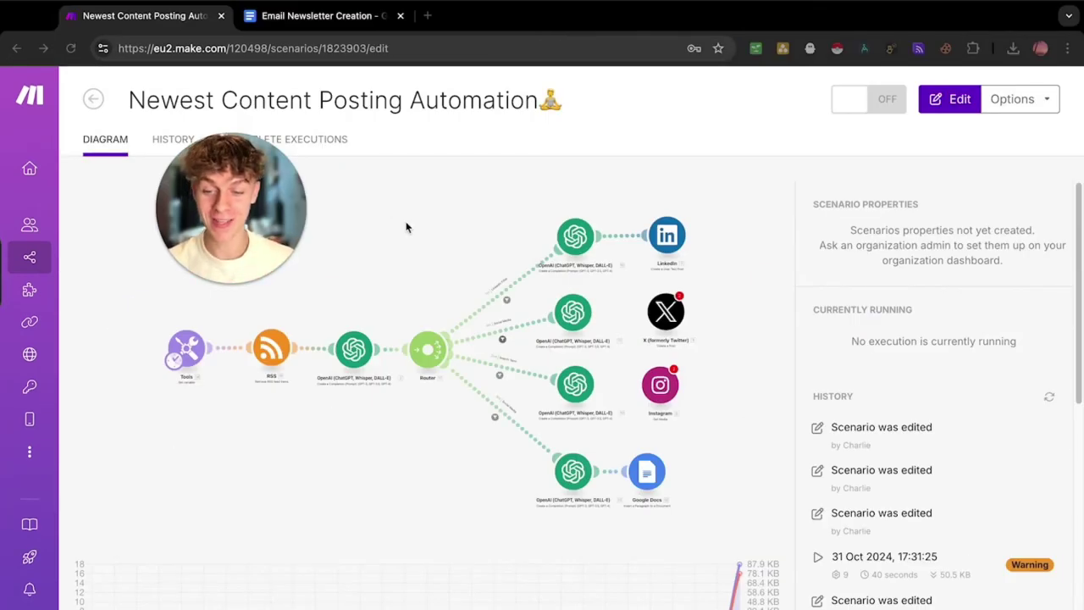
# Set the Social Media Platform variable in the Newest Content Posting Automation's Tools module to Instagram and save the module.
pyautogui.click(170, 347)
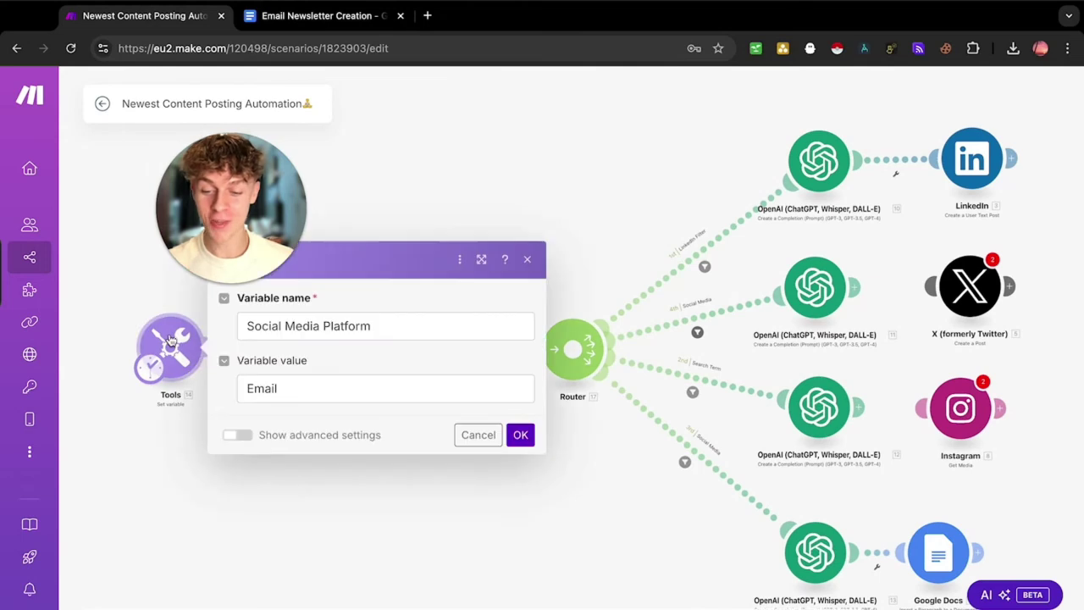
pyautogui.moveTo(327, 387); pyautogui.dragTo(248, 388)
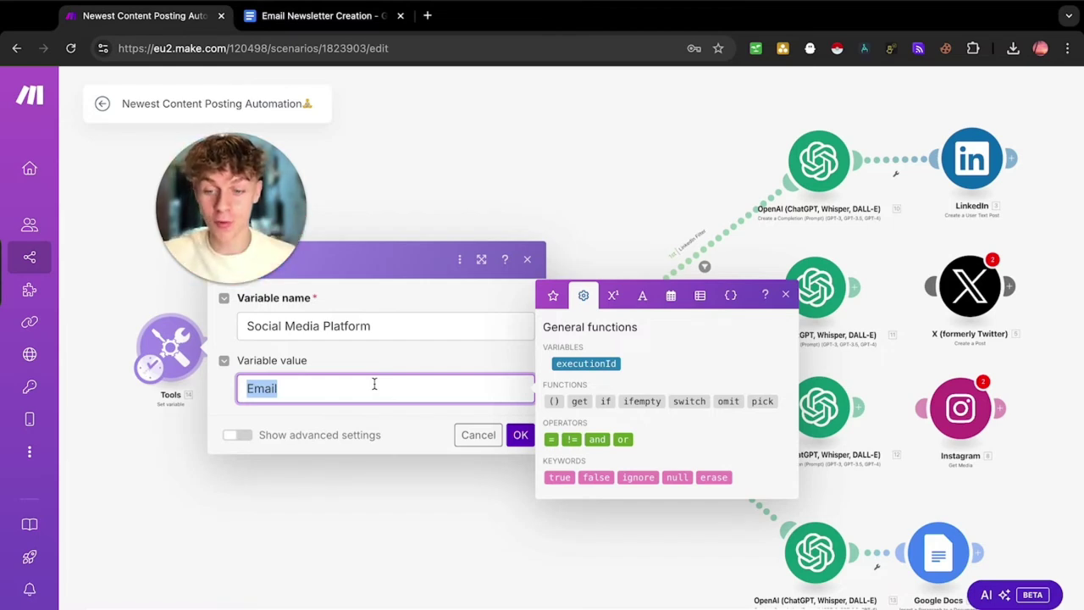
pyautogui.write('Instagram')
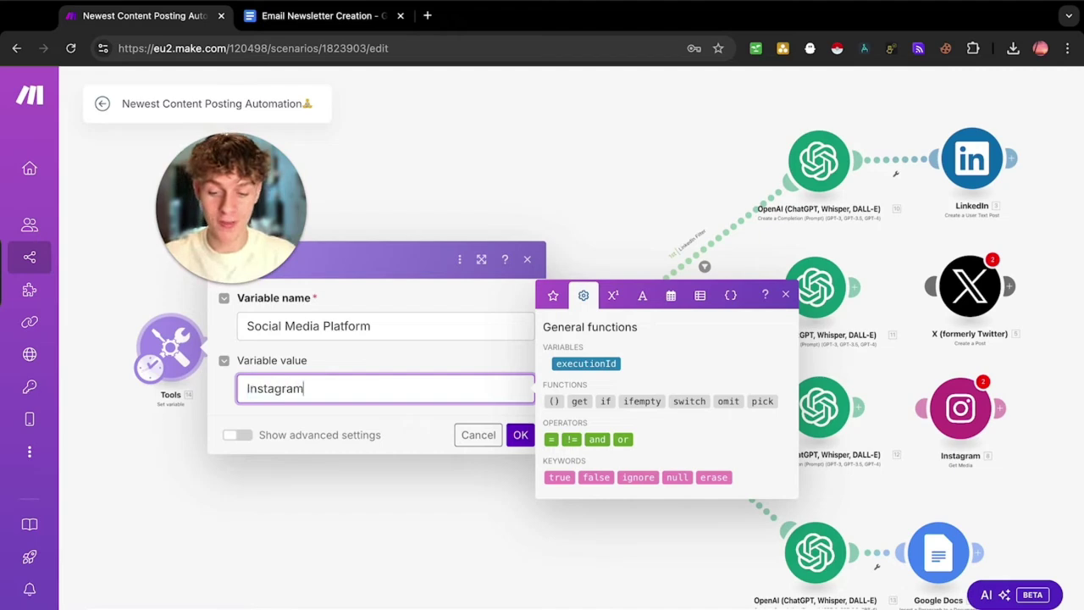
pyautogui.click(519, 435)
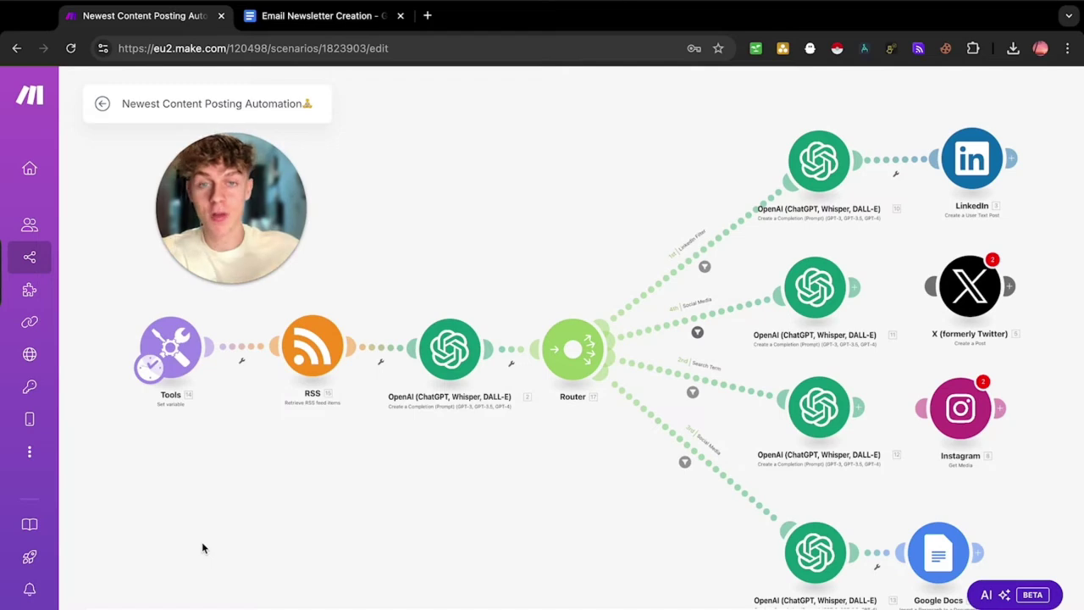
# Set the Social Media Platform variable in the Tools module to LinkedIn and save the module.
pyautogui.click(170, 348)
pyautogui.doubleClick(314, 393)
pyautogui.write('LinkedIn')
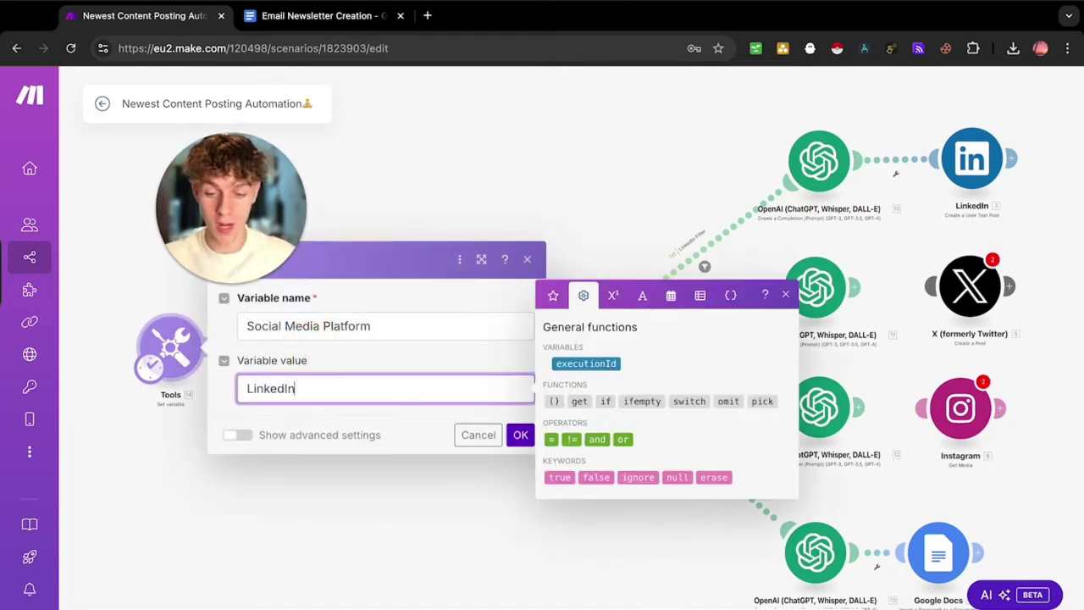
pyautogui.click(520, 435)
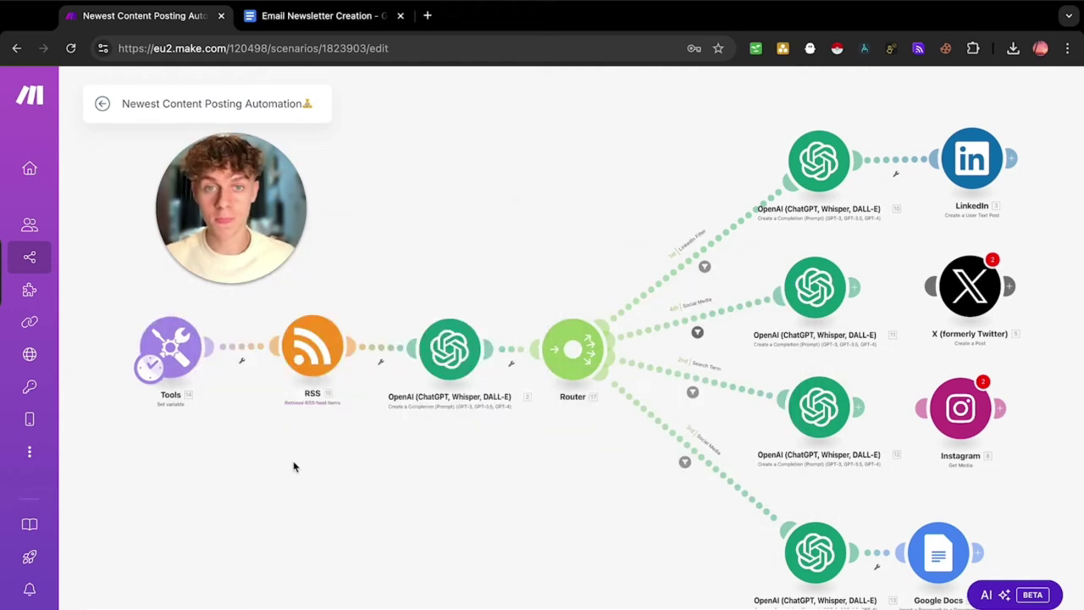
# Set the Social Media Platform variable in the Tools module to Email and save the module.
pyautogui.click(172, 349)
pyautogui.doubleClick(367, 396)
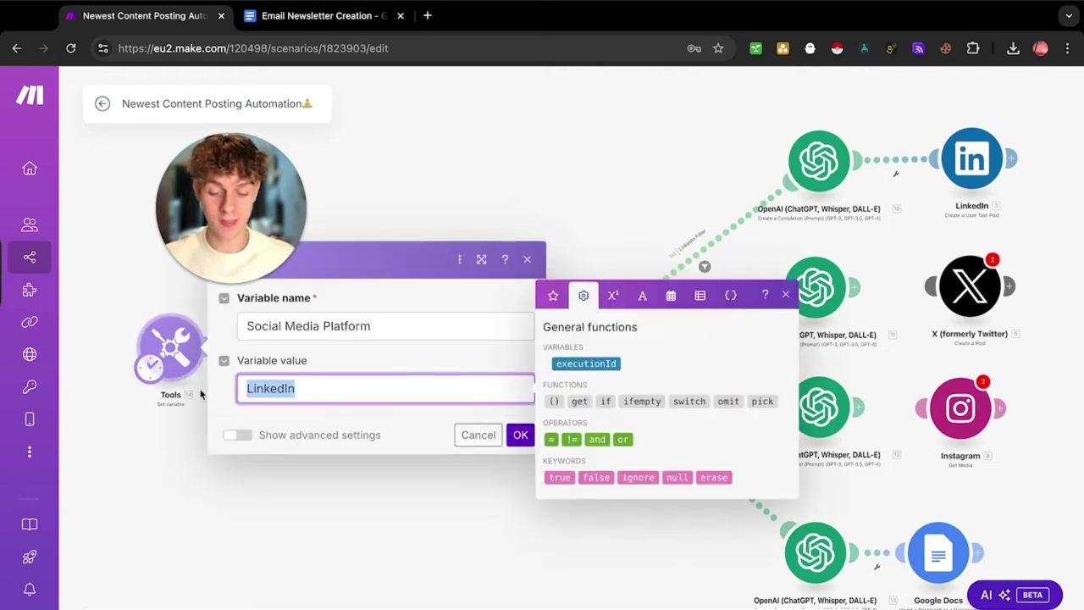
pyautogui.write('Emai')
pyautogui.click(520, 435)
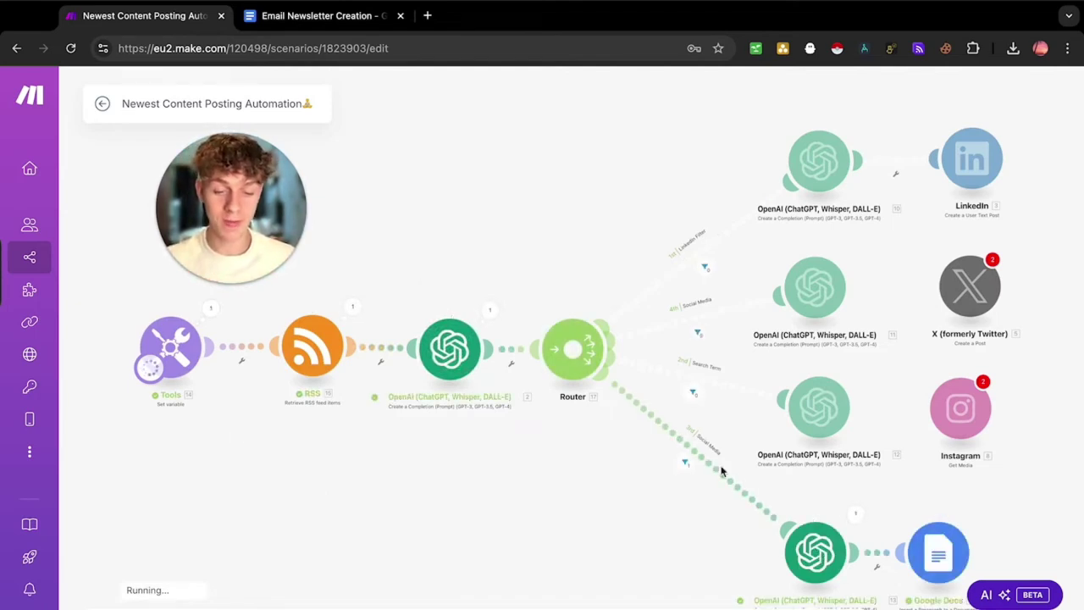
# Switch to the Email Newsletter Creation document and read the first email from its subject line and greeting down.
pyautogui.click(331, 17)
pyautogui.tripleClick(534, 272)
pyautogui.moveTo(568, 303); pyautogui.dragTo(525, 303)
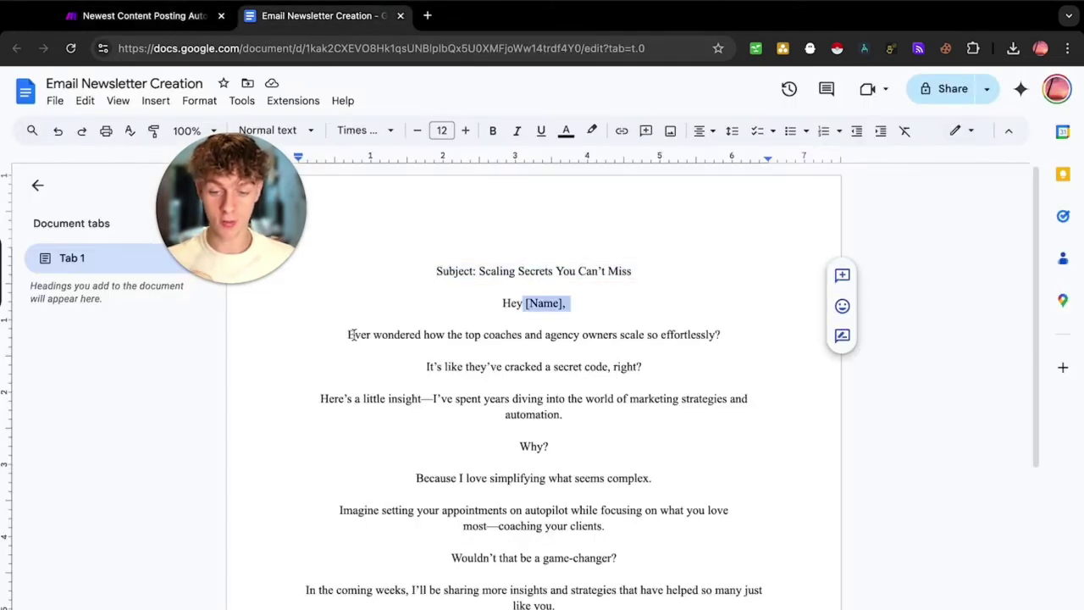
pyautogui.moveTo(347, 335); pyautogui.dragTo(689, 339)
pyautogui.scroll(-1, 519, 396)
pyautogui.moveTo(427, 347); pyautogui.dragTo(648, 350)
pyautogui.moveTo(354, 386); pyautogui.dragTo(581, 399)
pyautogui.scroll(-1, 502, 444)
pyautogui.scroll(-1, 505, 446)
pyautogui.scroll(-4, 497, 445)
# Highlight the first newsletter email from its subject line down and skim the emails below it.
pyautogui.scroll(6, 497, 423)
pyautogui.click(437, 273)
pyautogui.keyDown('shift'); pyautogui.click(610, 603); pyautogui.keyUp('shift')
pyautogui.scroll(-7, 610, 552)
pyautogui.scroll(2, 610, 552)
pyautogui.scroll(5, 496, 465)
pyautogui.scroll(1, 521, 427)
# Examine the first email's call-scheduling line with its Calendly link, the [Your Name] sign-off placeholder and the email that follows.
pyautogui.moveTo(378, 518); pyautogui.dragTo(476, 526)
pyautogui.moveTo(573, 520); pyautogui.dragTo(623, 543)
pyautogui.scroll(1, 451, 526)
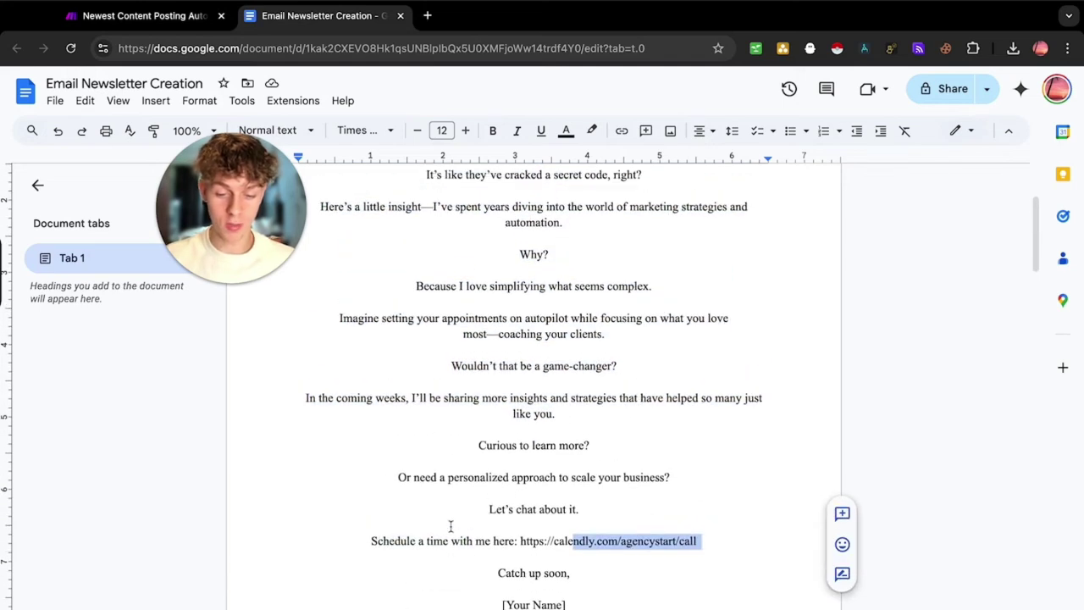
pyautogui.scroll(-3, 451, 526)
pyautogui.moveTo(502, 486); pyautogui.dragTo(595, 492)
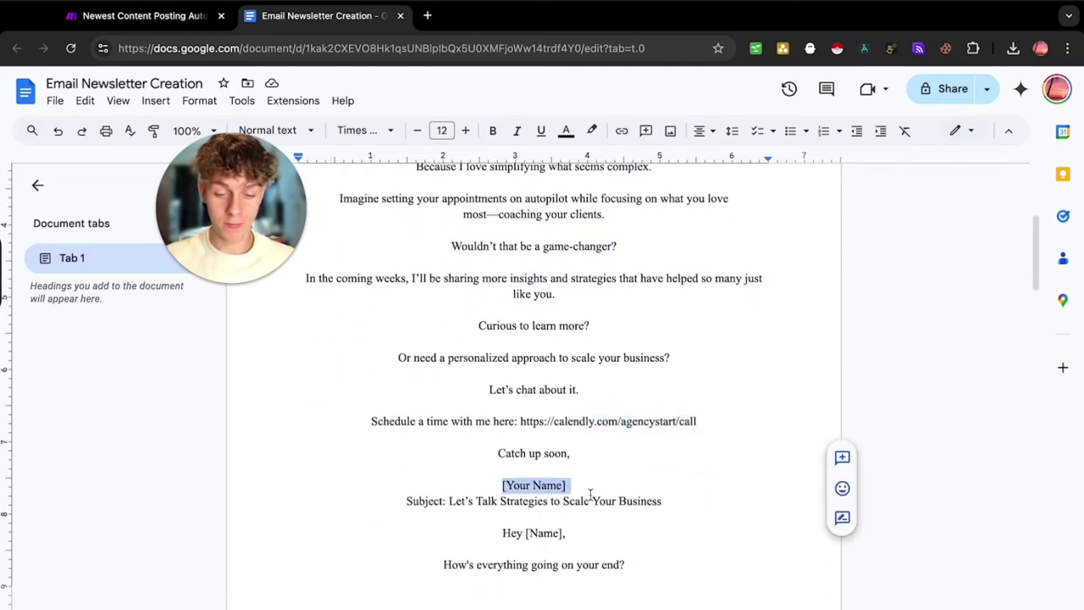
pyautogui.scroll(-1, 595, 493)
pyautogui.moveTo(481, 477); pyautogui.dragTo(627, 477)
pyautogui.scroll(-3, 539, 489)
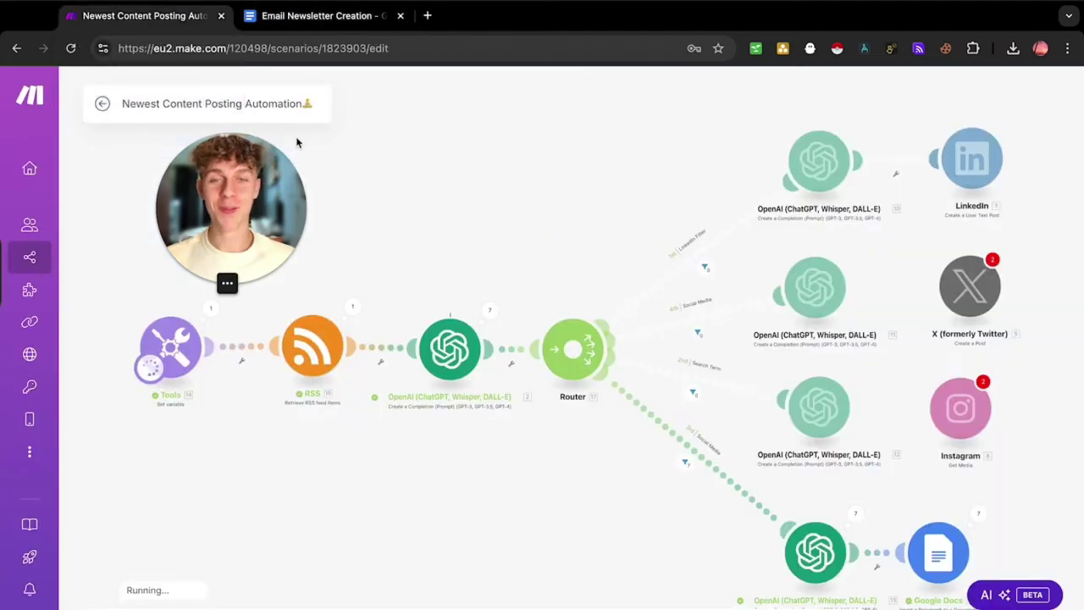
# Open the Make homepage in a new browser tab, log in and create a new scenario.
pyautogui.click(427, 15)
pyautogui.write('mak')
pyautogui.press('Return')
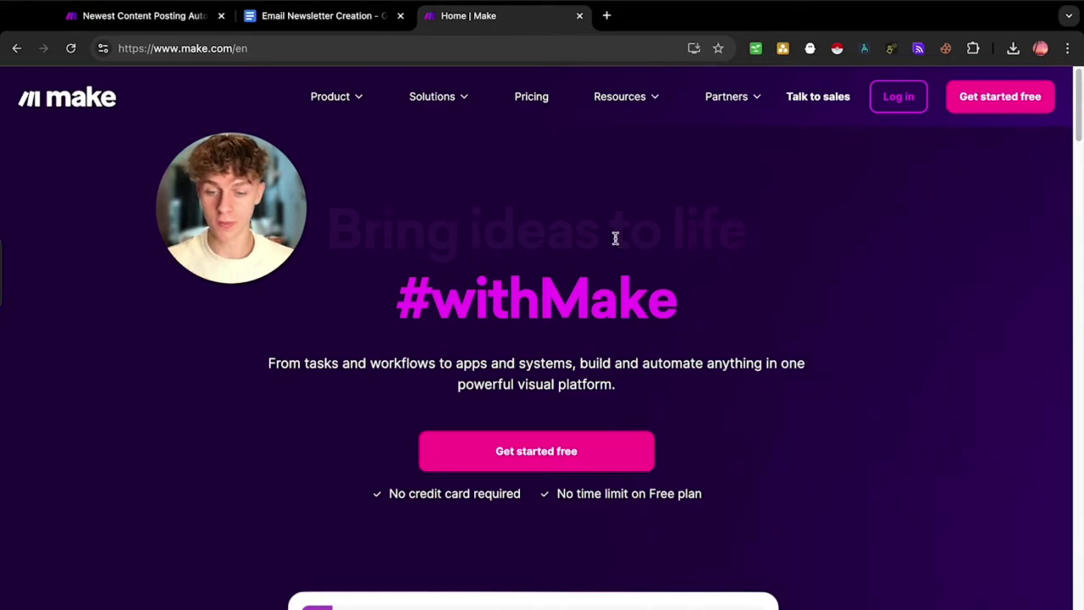
pyautogui.moveTo(395, 495); pyautogui.dragTo(707, 500)
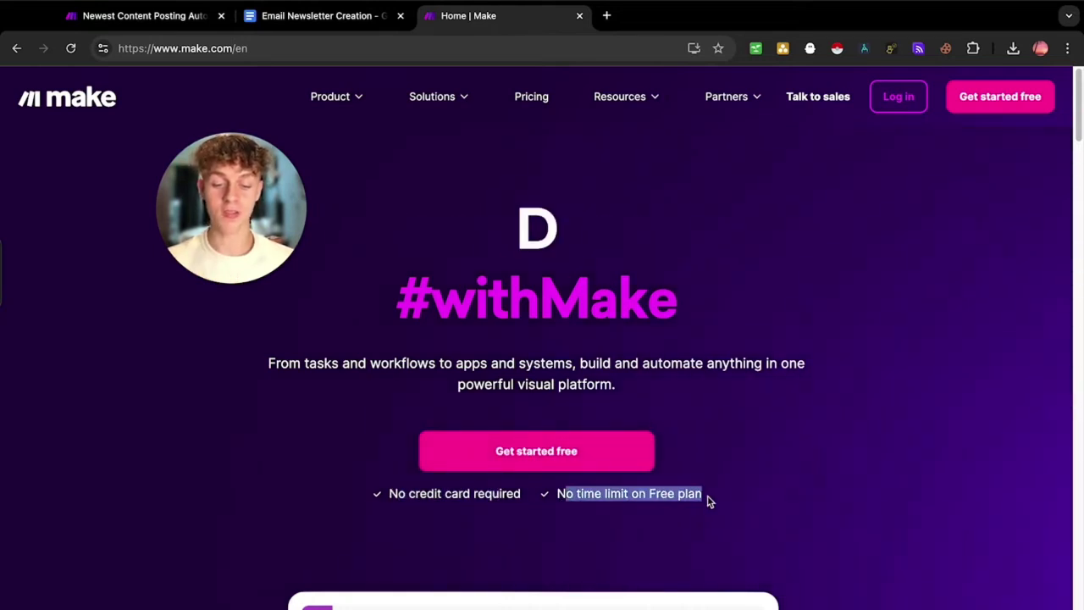
pyautogui.click(884, 96)
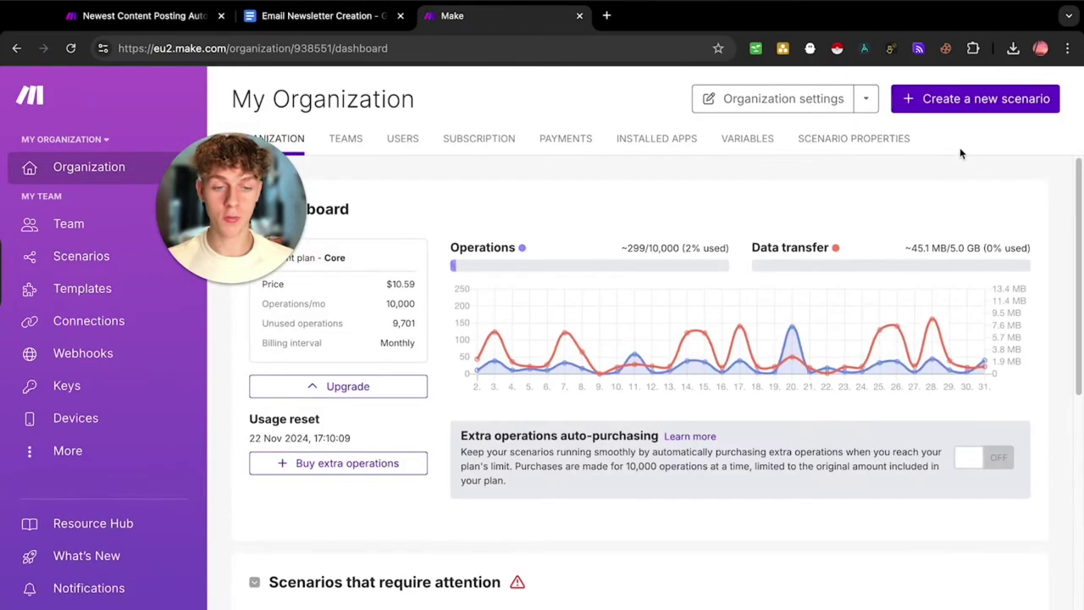
pyautogui.click(965, 100)
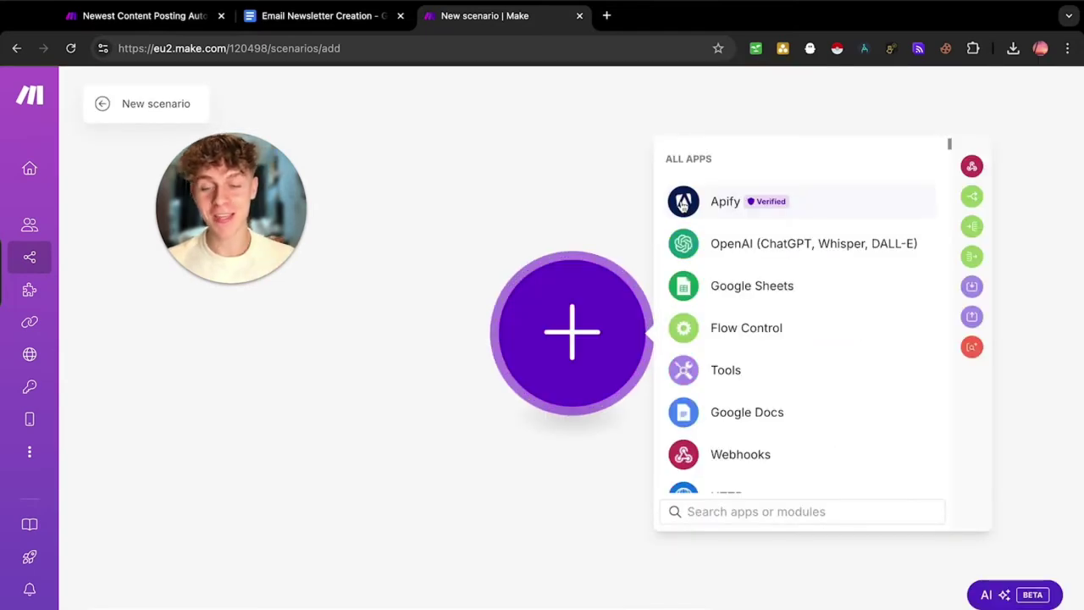
# Look at the Newest Content Posting Automation scenario again, return to the new scenario and check its additional options.
pyautogui.click(144, 15)
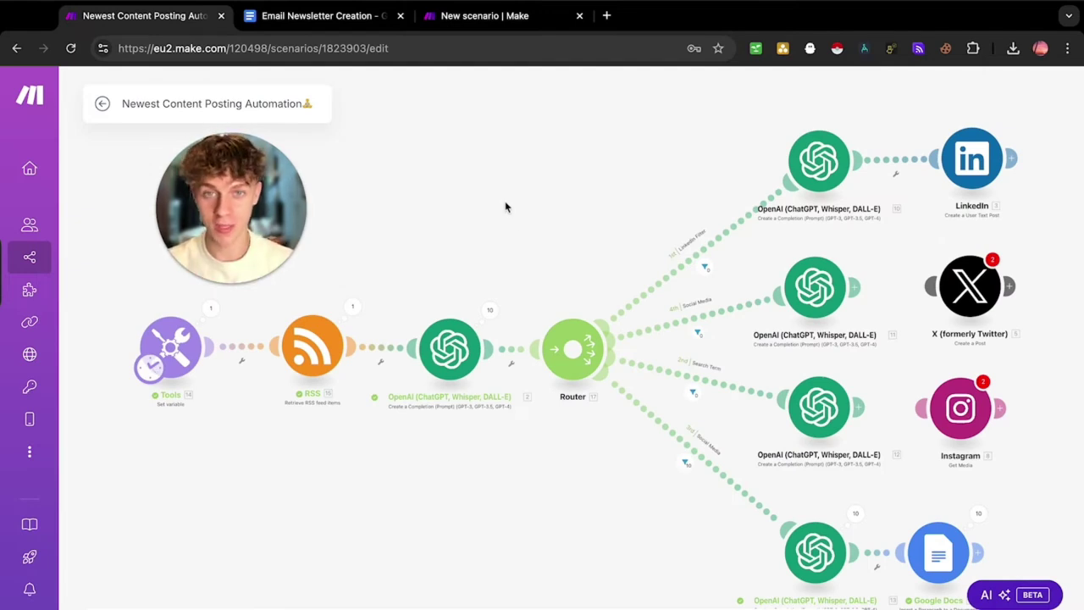
pyautogui.click(494, 19)
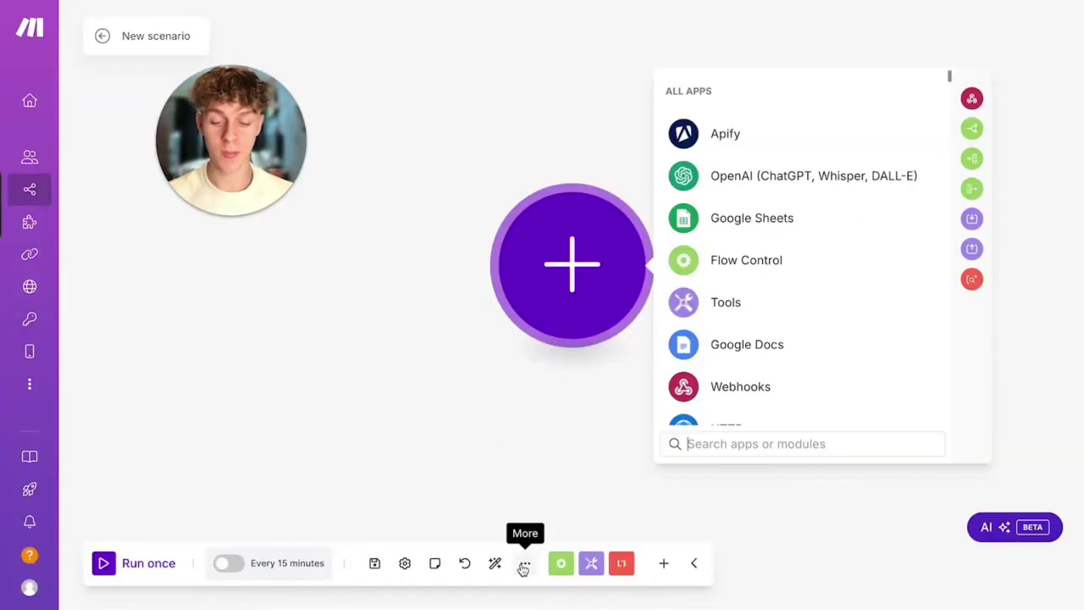
pyautogui.click(525, 563)
pyautogui.click(380, 406)
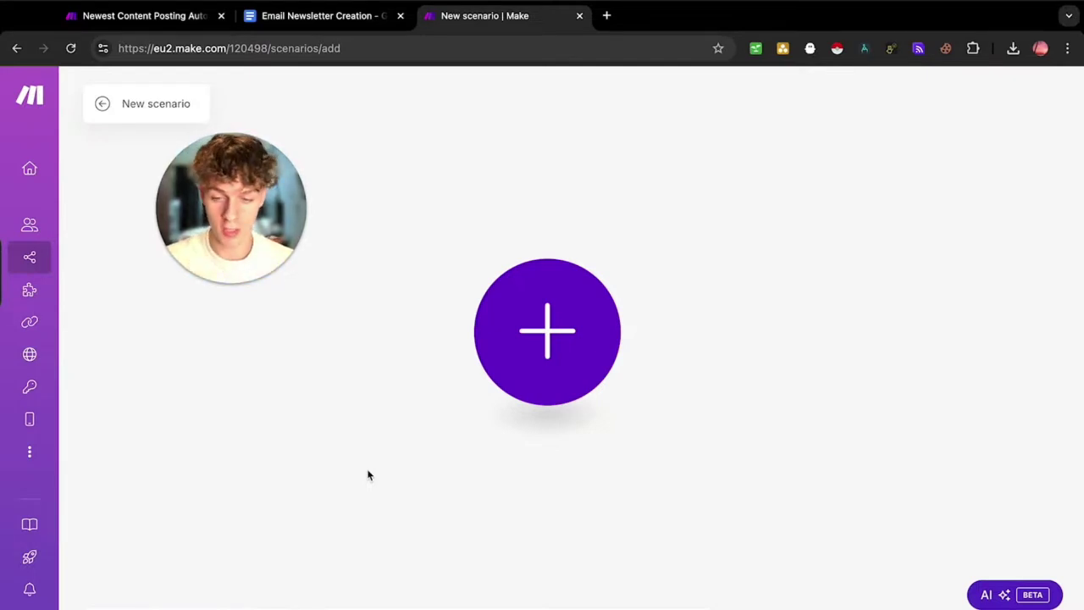
# Add a Tools Set variable module with the variable name Social Media and an empty value as the scenario's first module.
pyautogui.click(537, 360)
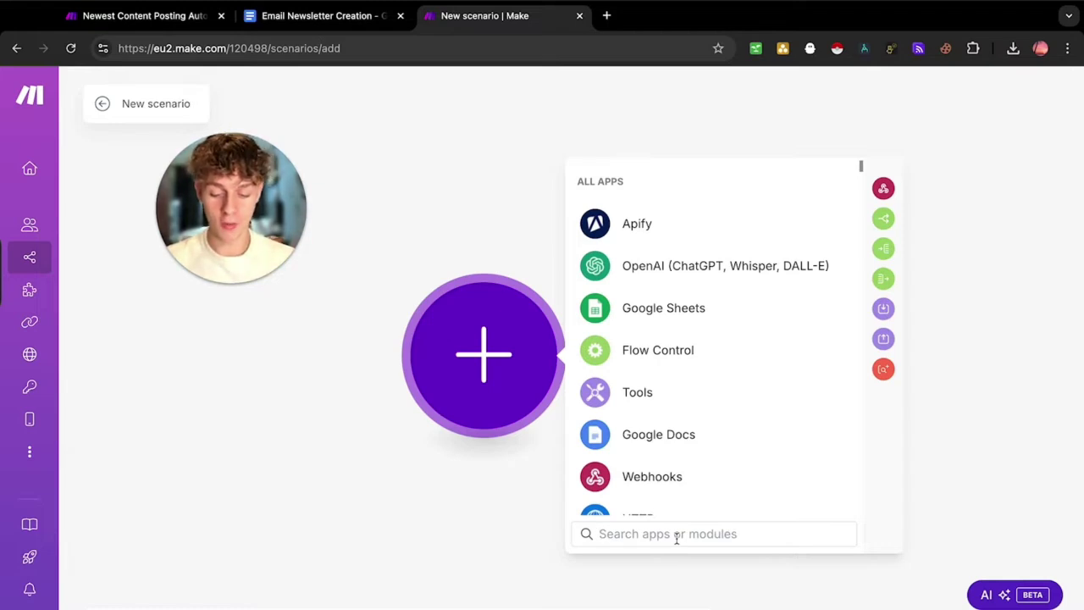
pyautogui.write('set')
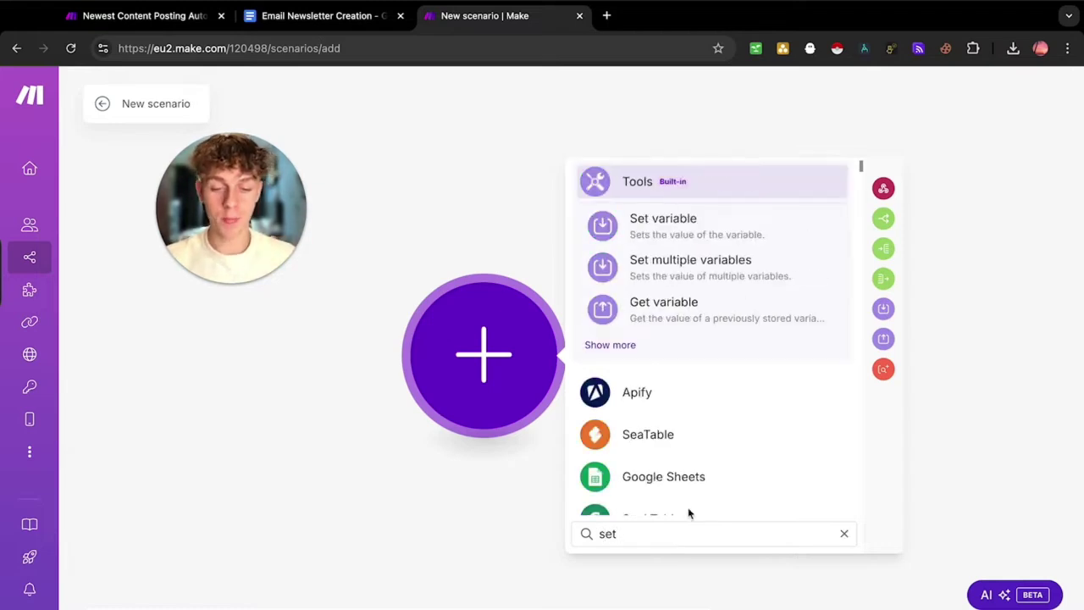
pyautogui.click(683, 227)
pyautogui.click(656, 336)
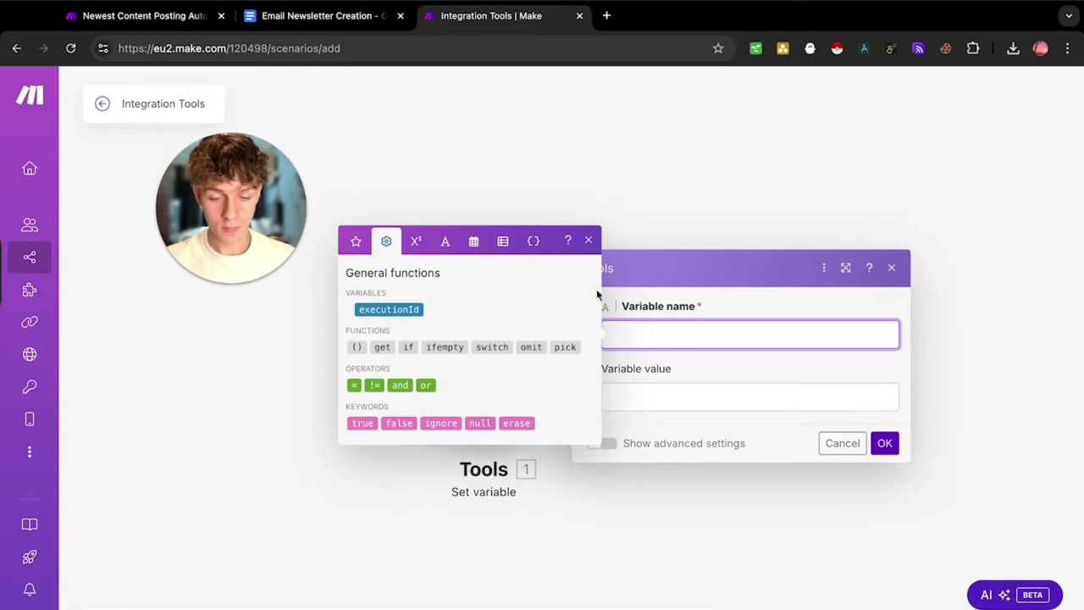
pyautogui.write('Social Media')
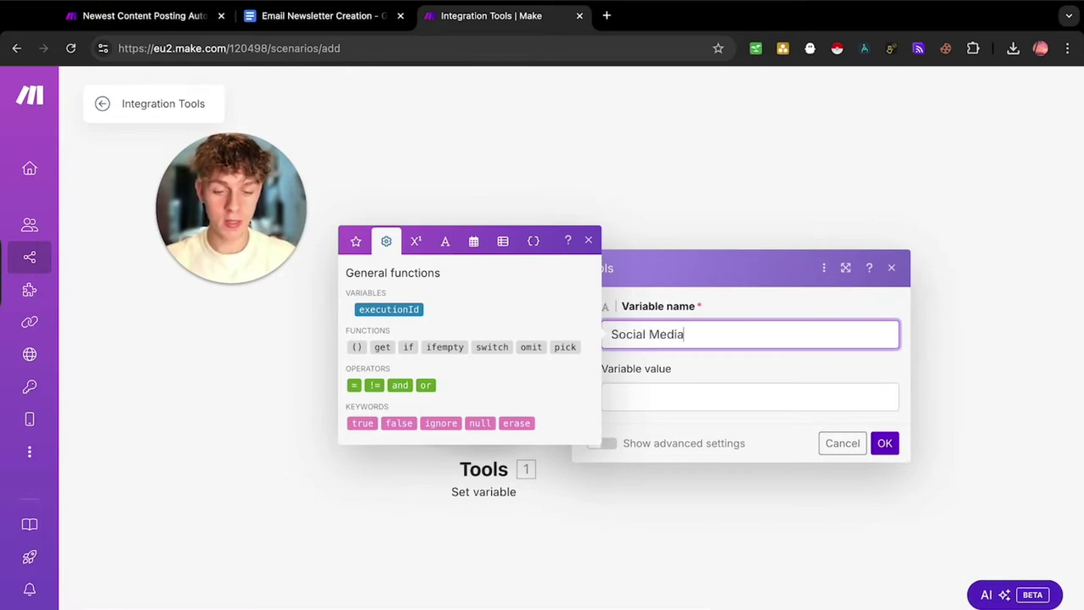
pyautogui.moveTo(691, 336); pyautogui.dragTo(608, 336)
pyautogui.click(673, 388)
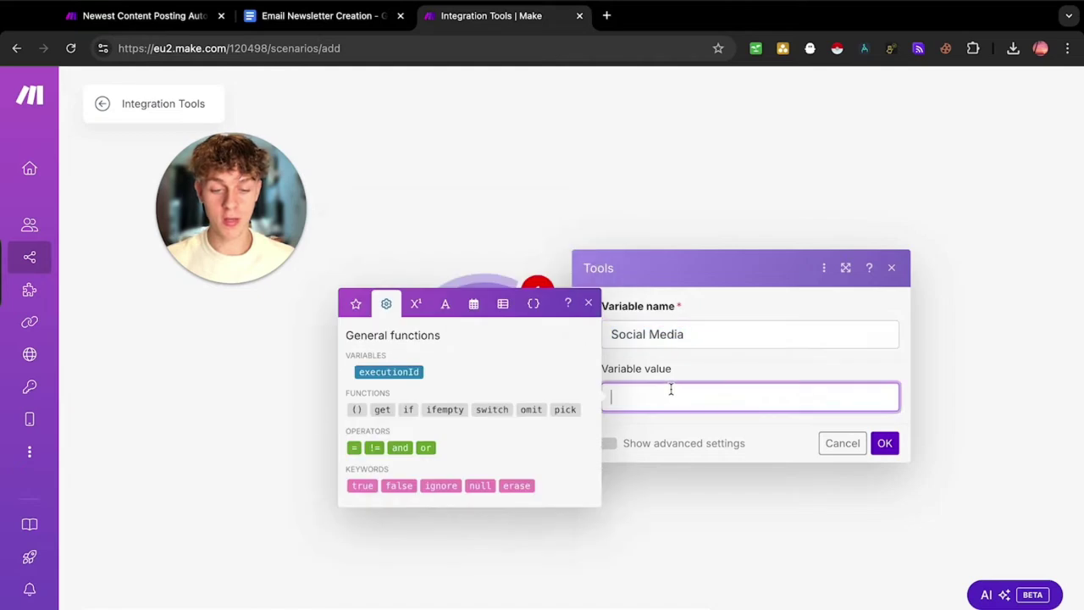
pyautogui.click(884, 443)
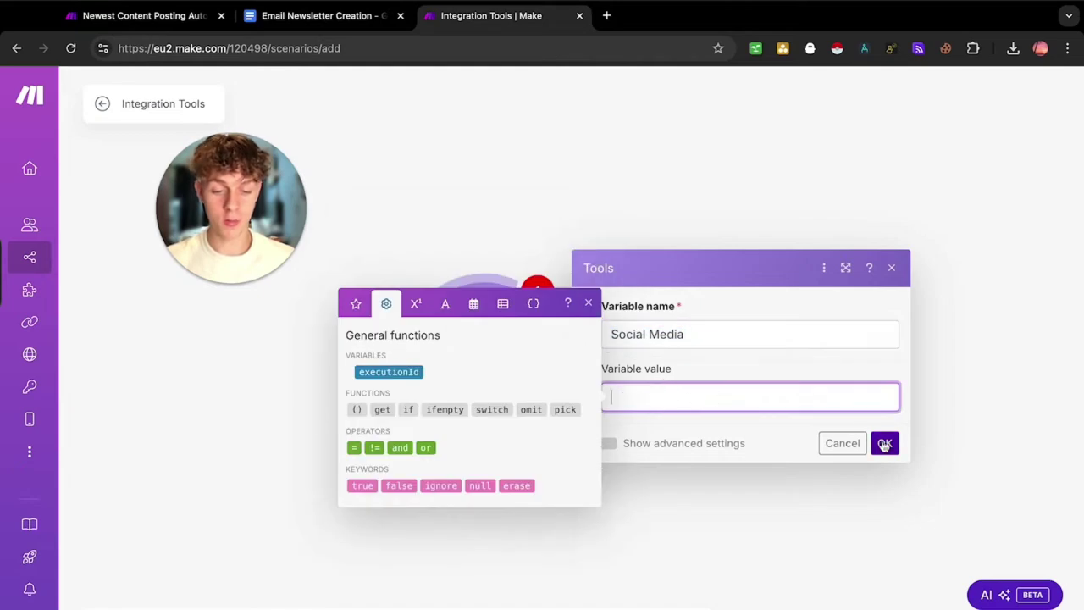
# Save the scenario and add a Retrieve RSS feed items module after the Tools module.
pyautogui.click(383, 601)
pyautogui.rightClick(607, 547)
pyautogui.click(584, 365)
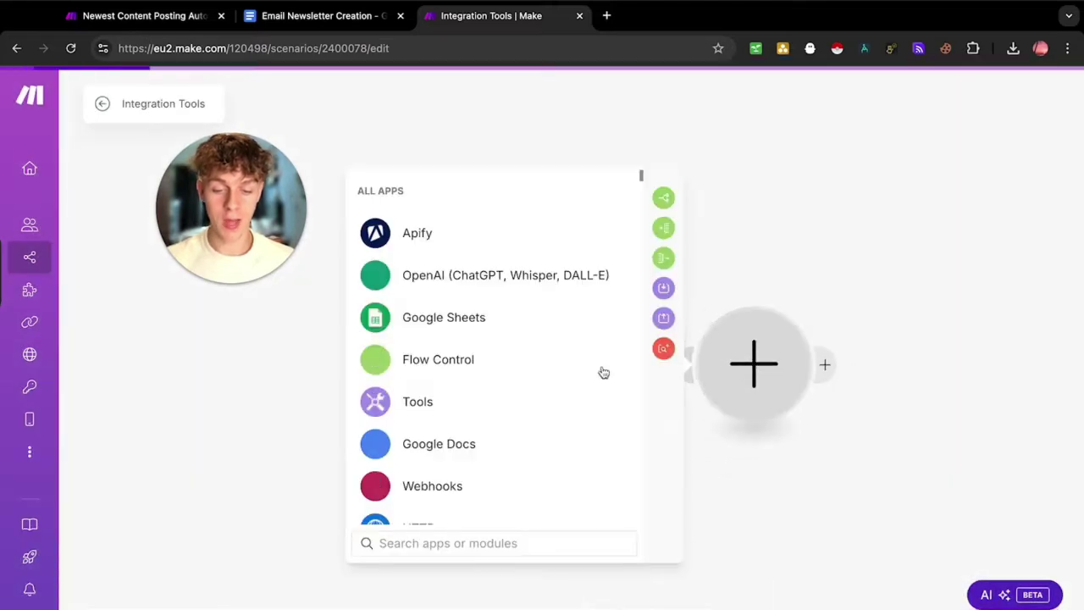
pyautogui.write('rss')
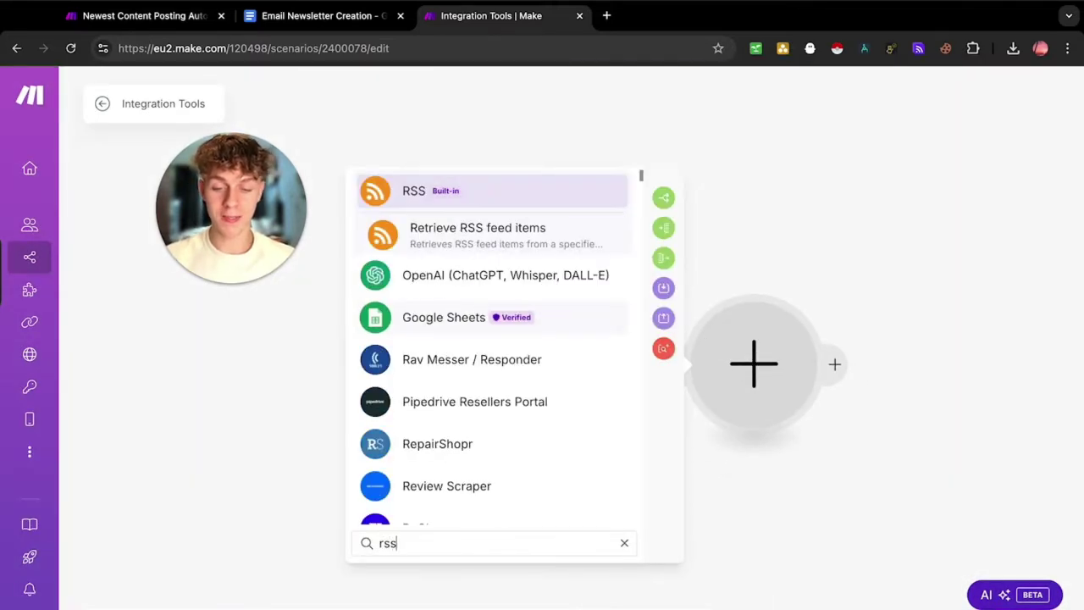
pyautogui.click(496, 236)
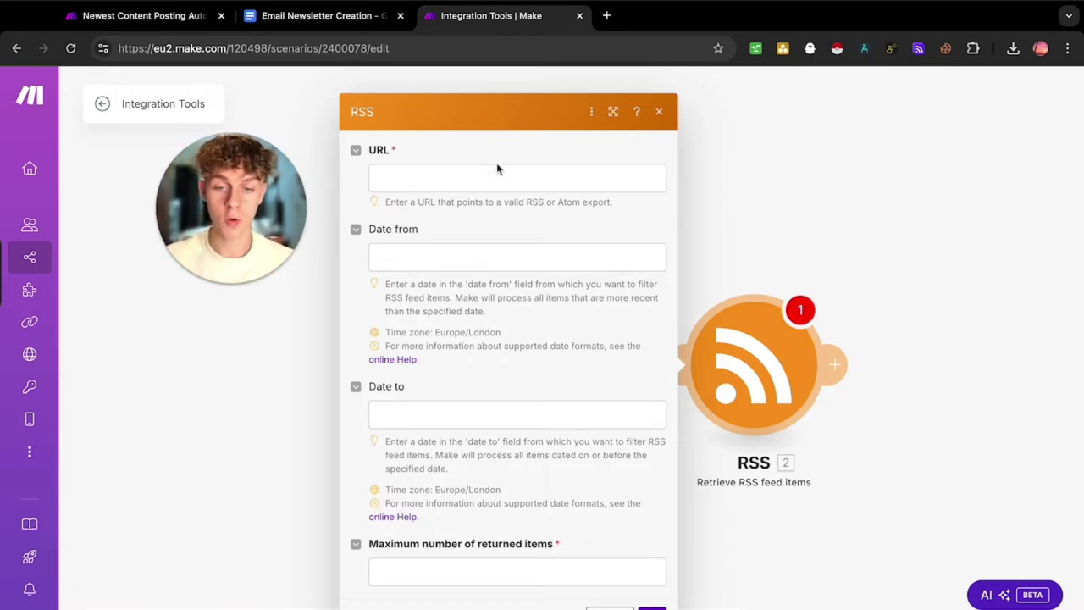
# Switch to rss.app in a new browser tab, open the Create New Feed page and browse the available website feed types.
pyautogui.click(606, 15)
pyautogui.write('rss')
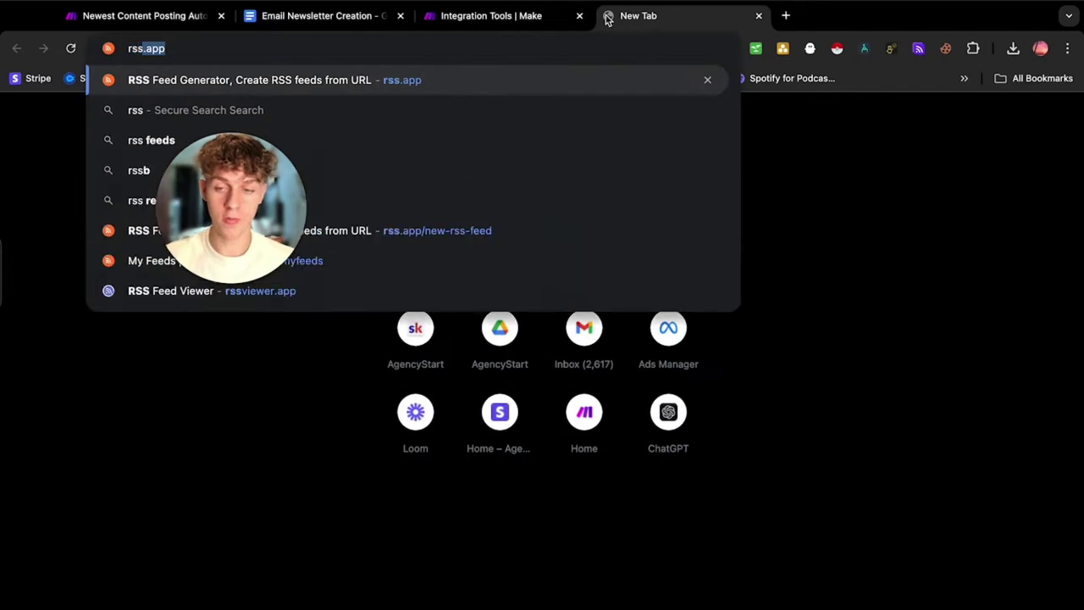
pyautogui.press('Return')
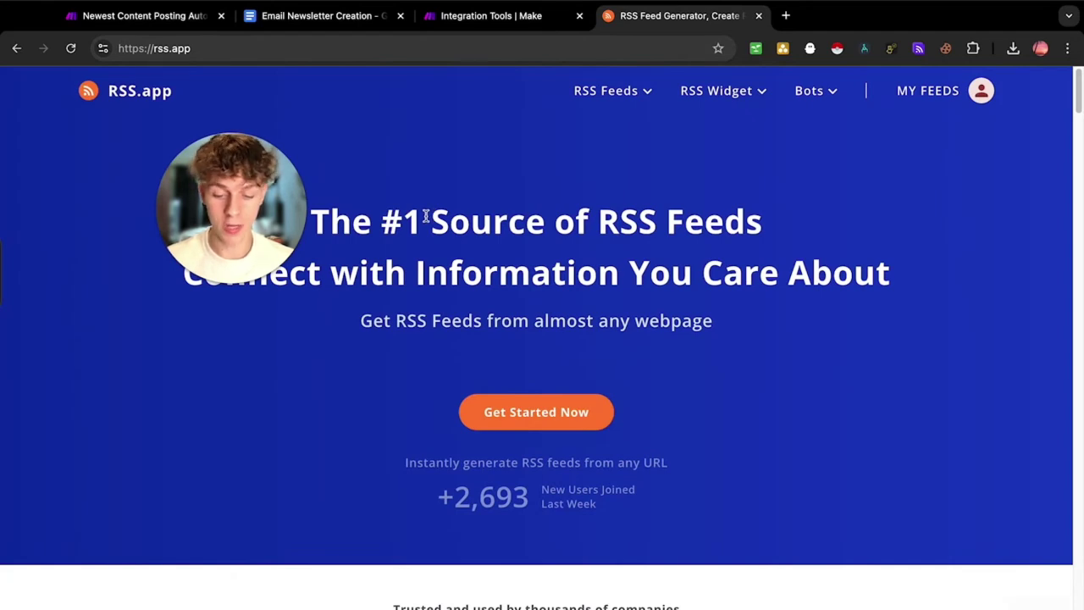
pyautogui.click(915, 97)
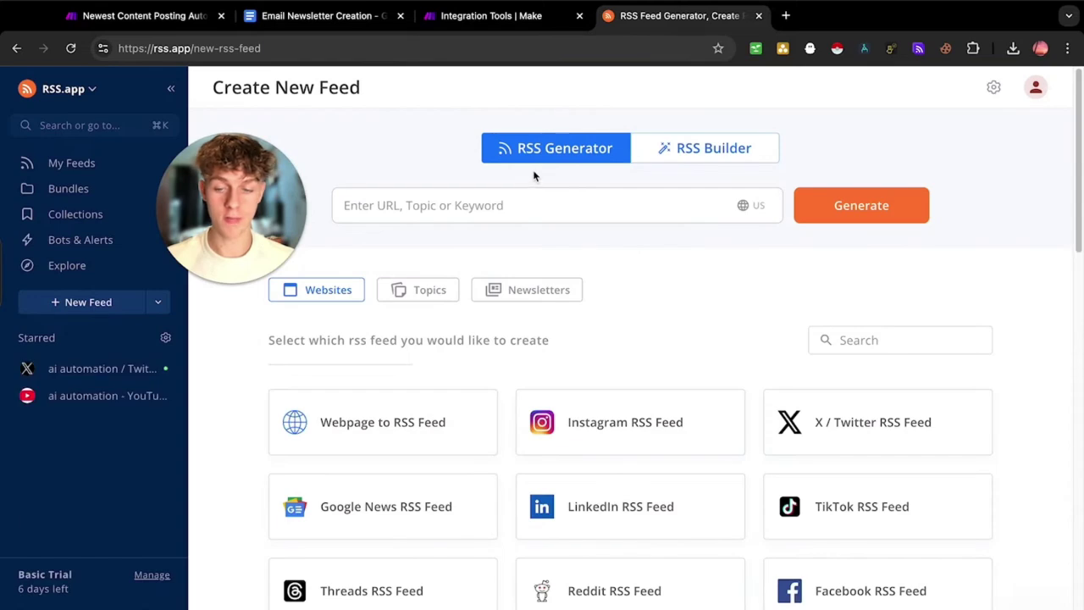
pyautogui.scroll(-3, 397, 162)
pyautogui.scroll(-1, 399, 163)
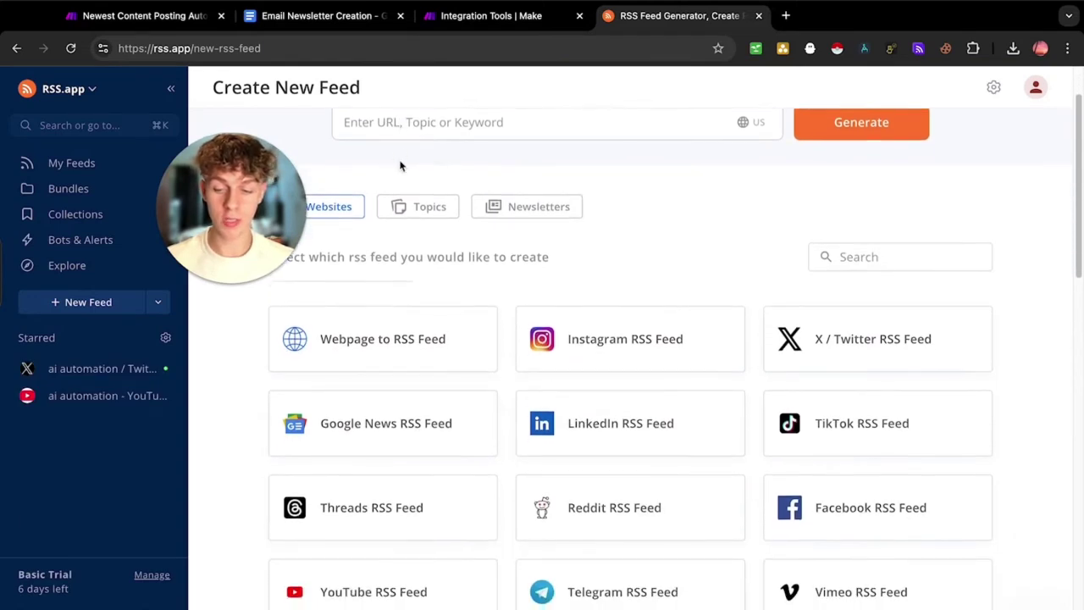
pyautogui.scroll(-4, 602, 266)
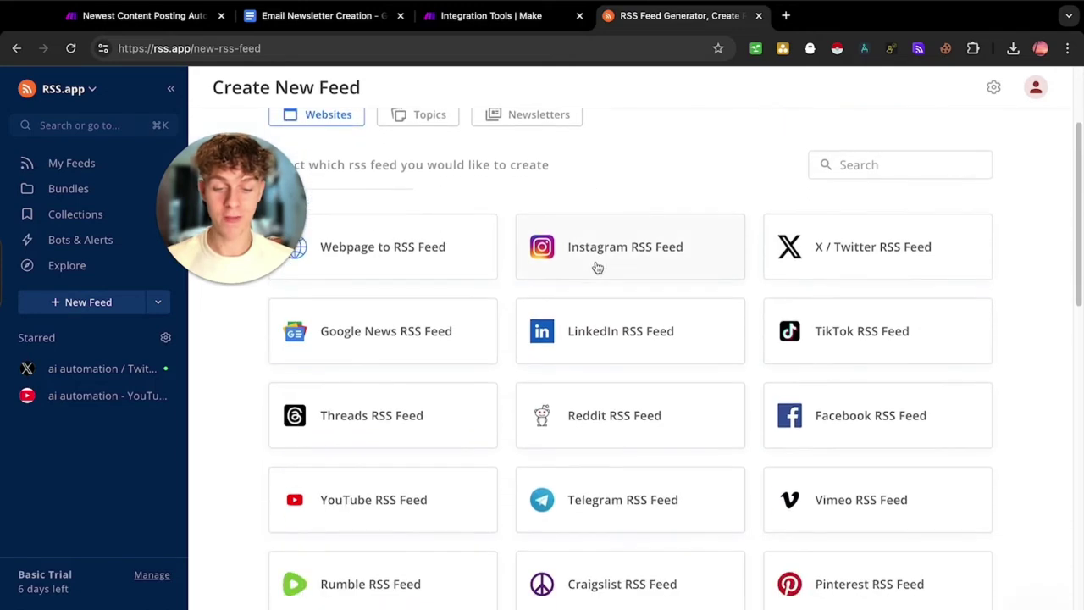
# Open the LinkedIn RSS Feed generator, look at its URL field and return to the feed type list.
pyautogui.click(652, 330)
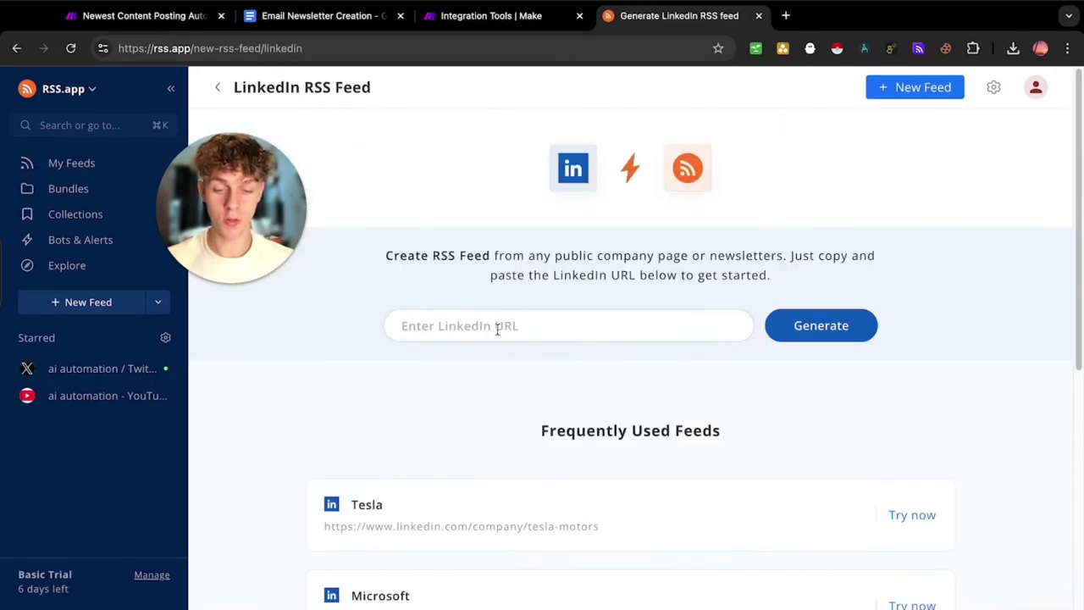
pyautogui.click(462, 327)
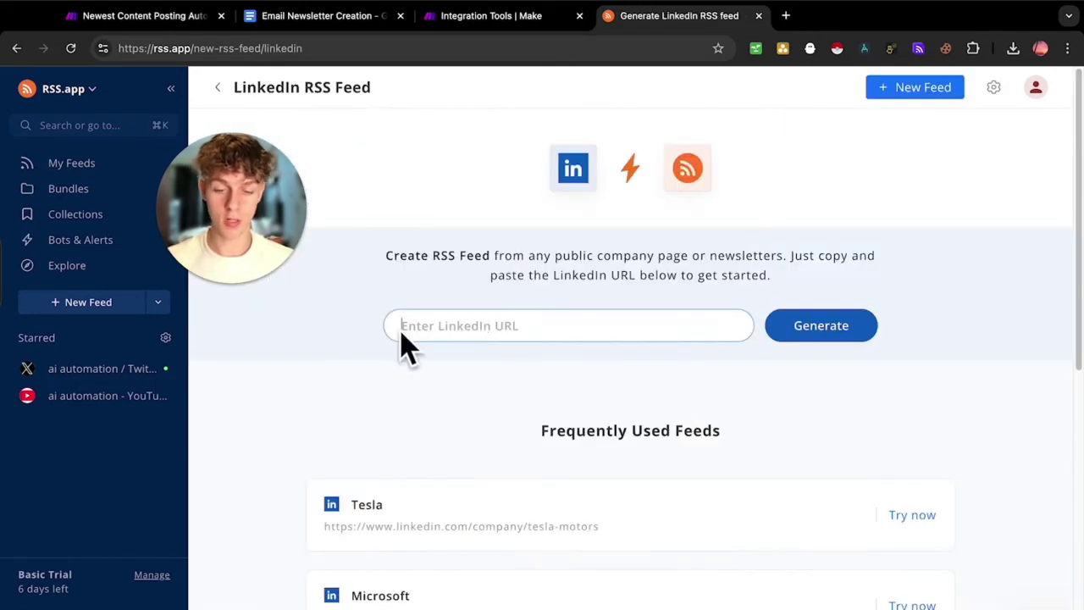
pyautogui.click(222, 90)
# Generate an X / Twitter RSS feed for "ai automation" and look through the feed preview.
pyautogui.click(811, 417)
pyautogui.click(472, 324)
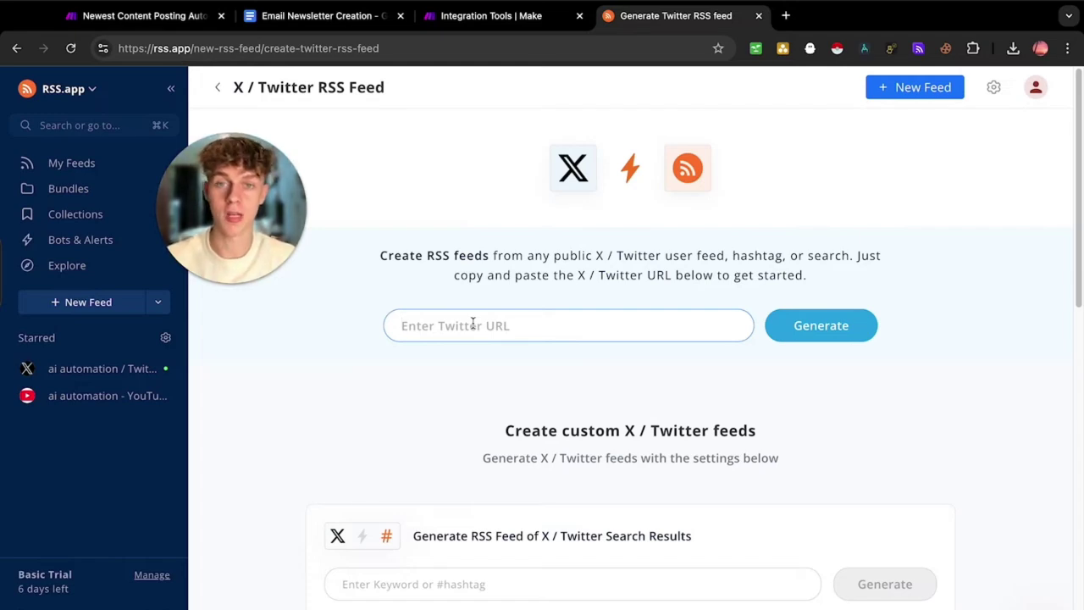
pyautogui.click(472, 325)
pyautogui.write('ai automation')
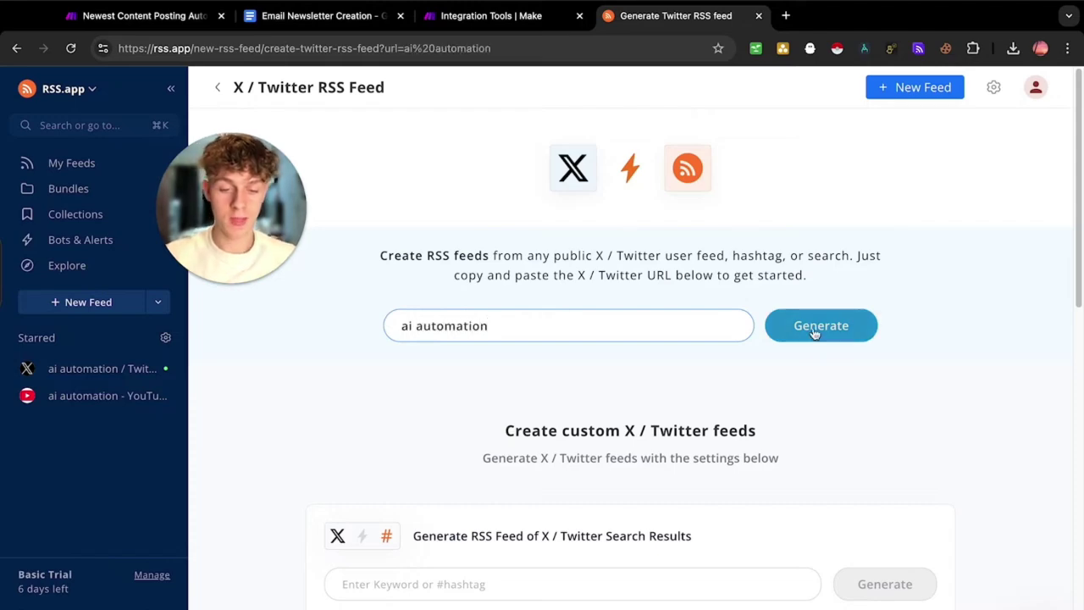
pyautogui.click(813, 331)
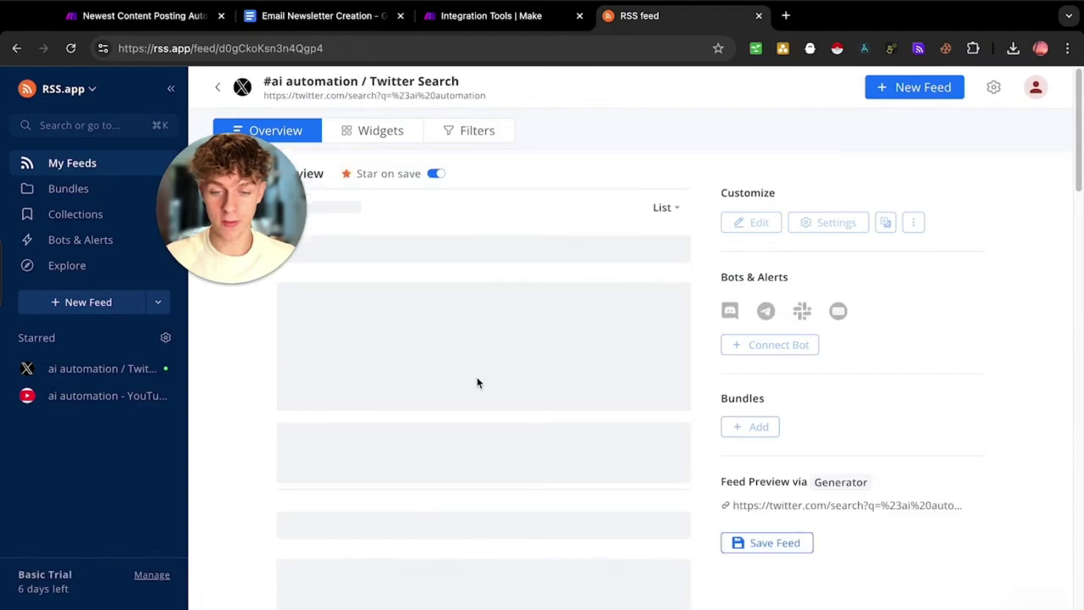
pyautogui.scroll(-15, 479, 391)
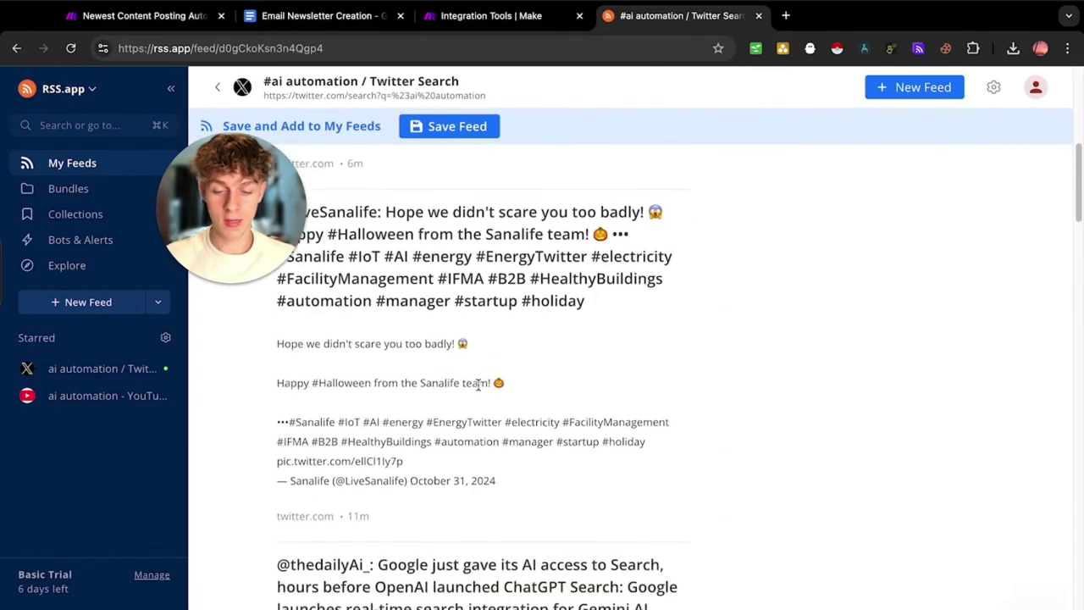
# Save the "#ai automation" Twitter search feed to My Feeds and copy its XML feed URL.
pyautogui.scroll(-15, 479, 390)
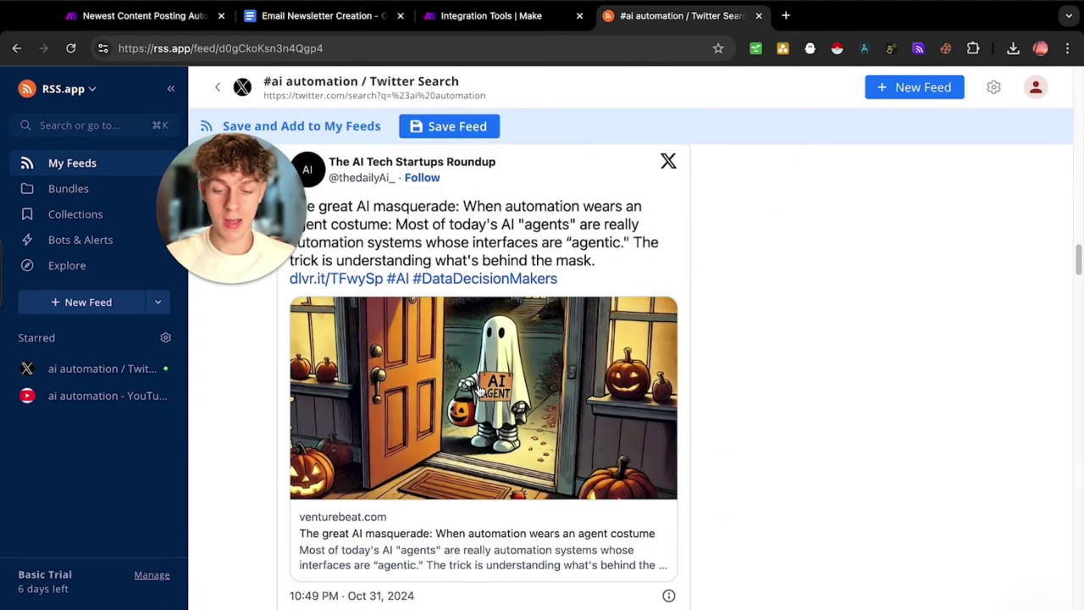
pyautogui.click(449, 125)
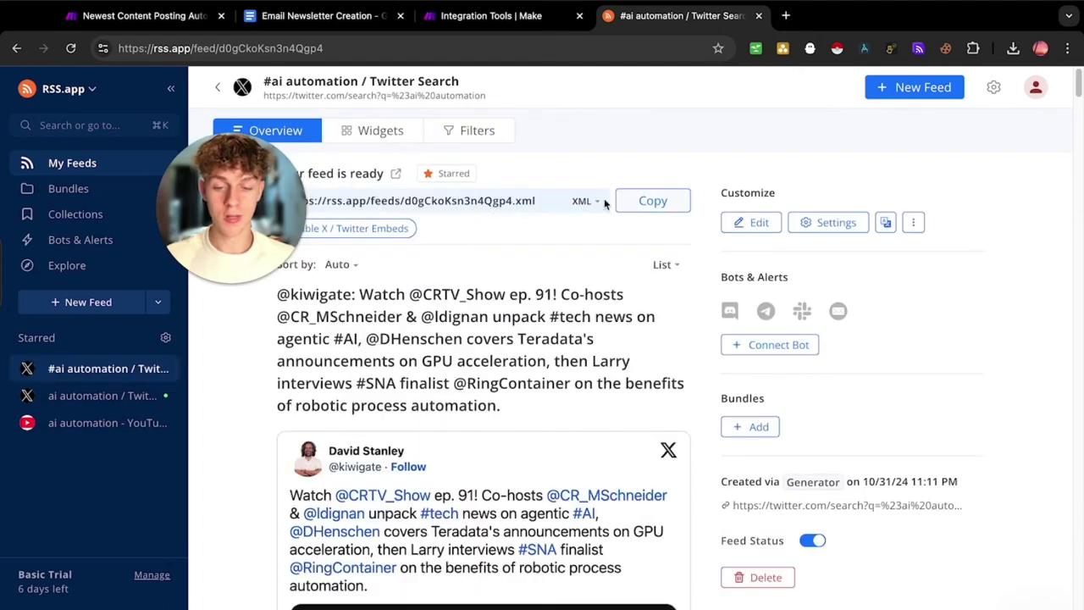
pyautogui.click(653, 203)
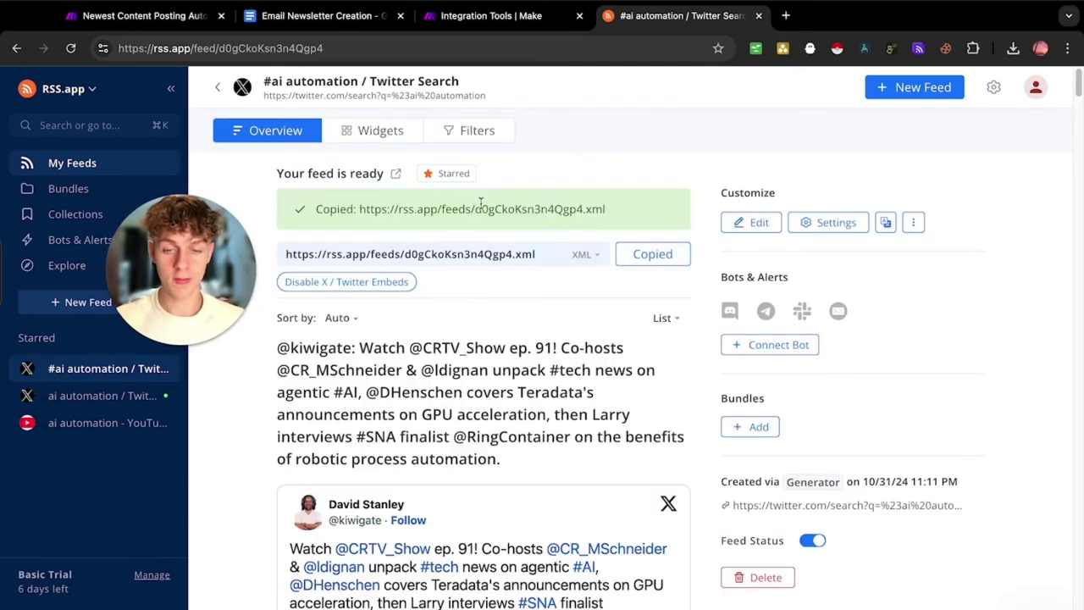
# Switch back to the Make scenario, paste the feed URL into the RSS module, fill in the maximum number of returned items and confirm.
pyautogui.click(501, 17)
pyautogui.click(476, 179)
pyautogui.hotkey('ctrl', 'v')
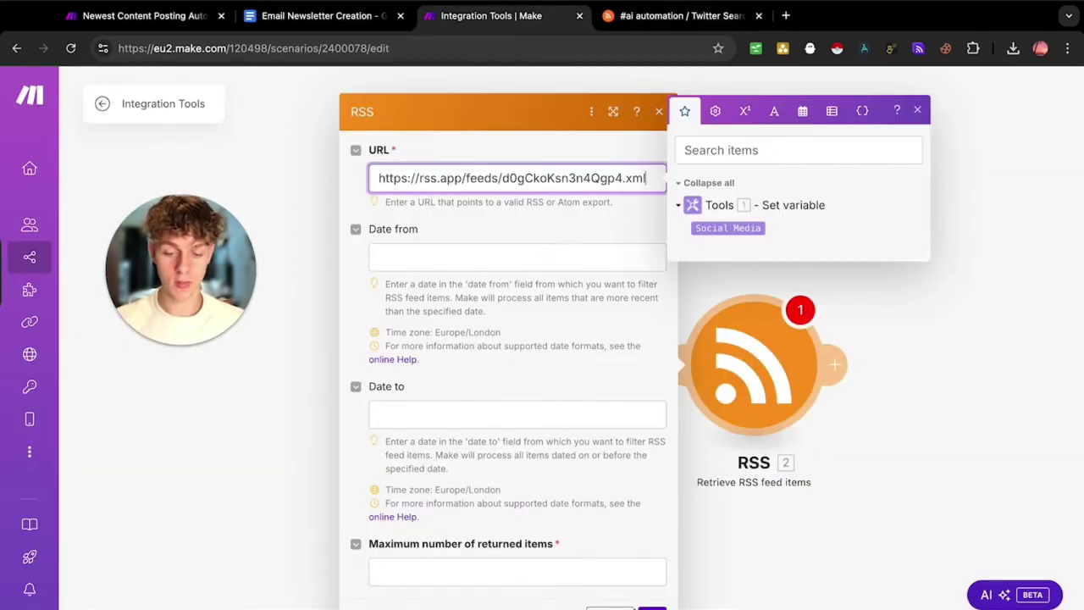
pyautogui.click(561, 571)
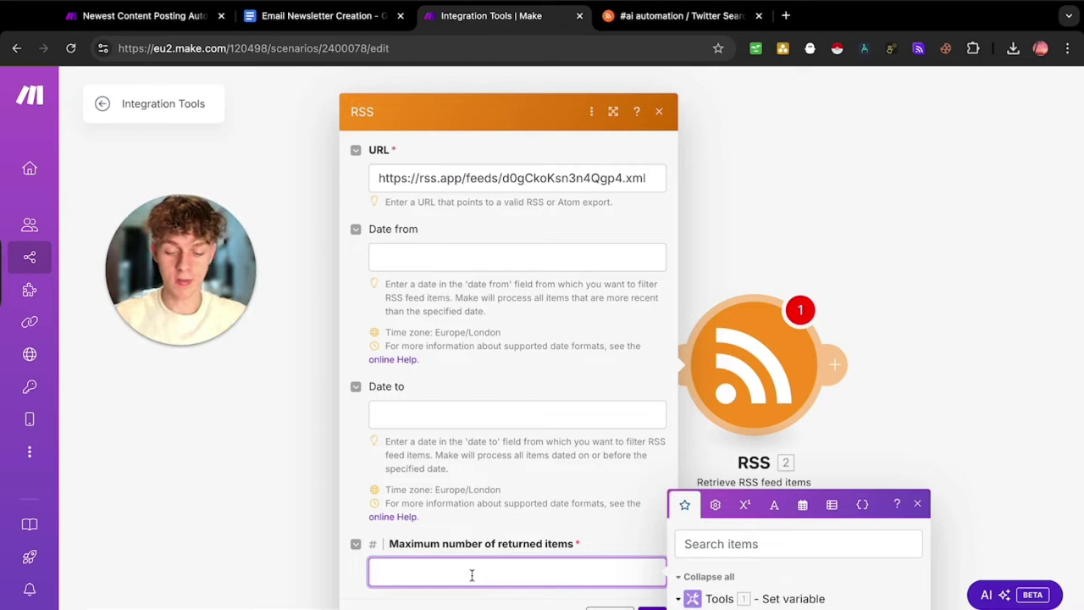
pyautogui.click(652, 608)
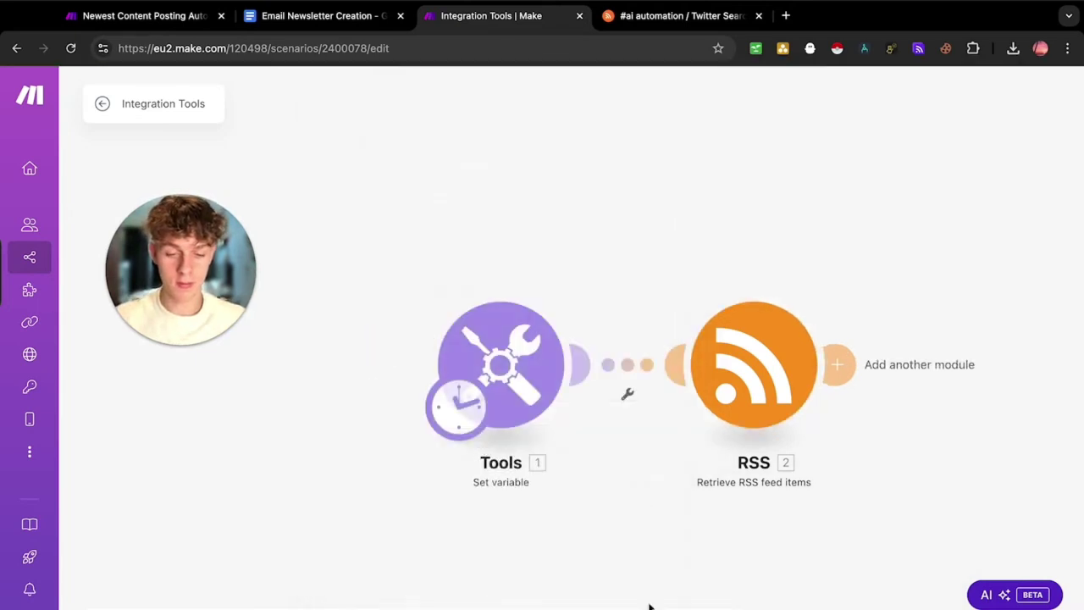
pyautogui.moveTo(736, 384); pyautogui.dragTo(738, 380)
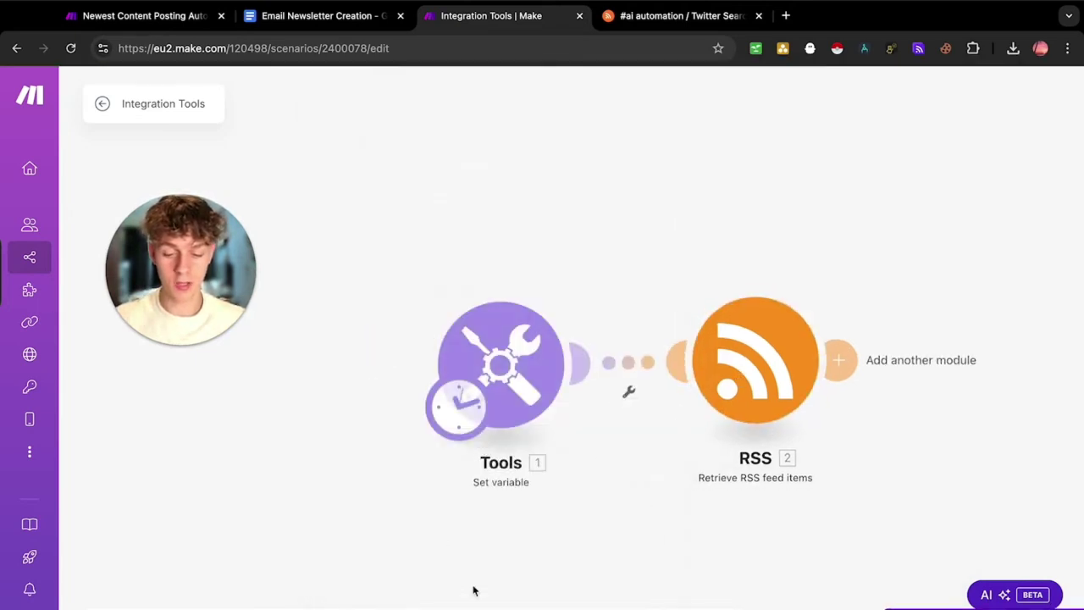
# Add an OpenAI "Create a Completion (Prompt)" module after the RSS module.
pyautogui.scroll(-1, 578, 569)
pyautogui.rightClick(704, 566)
pyautogui.click(624, 542)
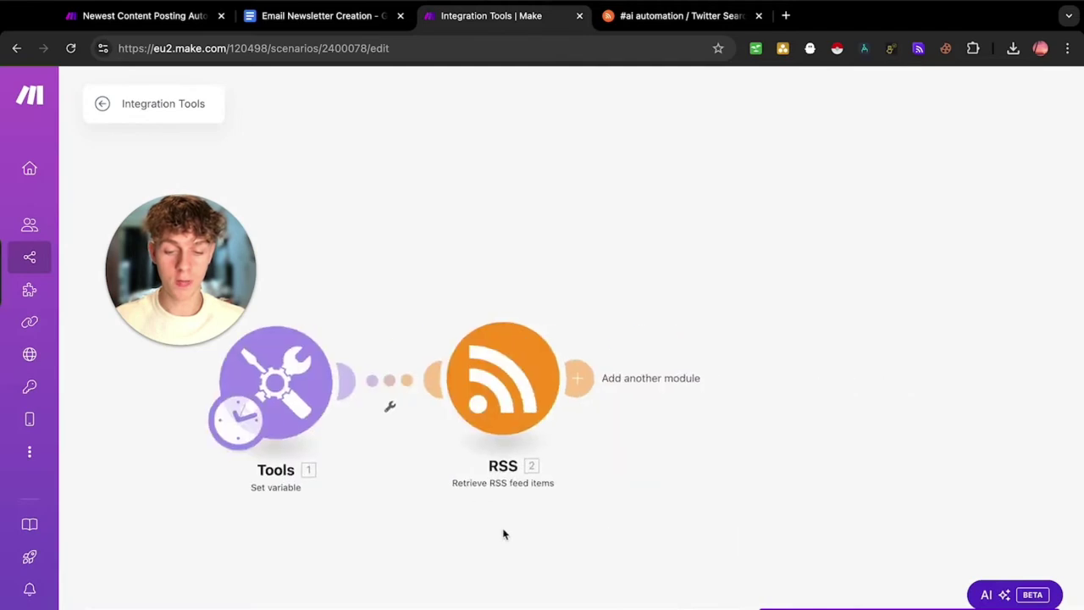
pyautogui.click(573, 372)
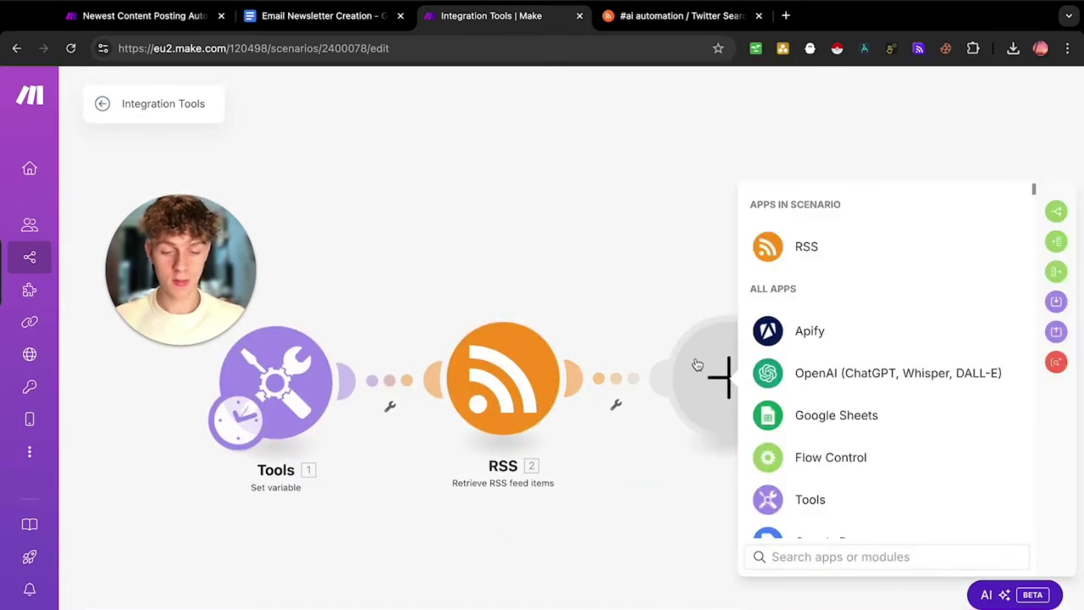
pyautogui.click(814, 375)
pyautogui.scroll(-1, 842, 382)
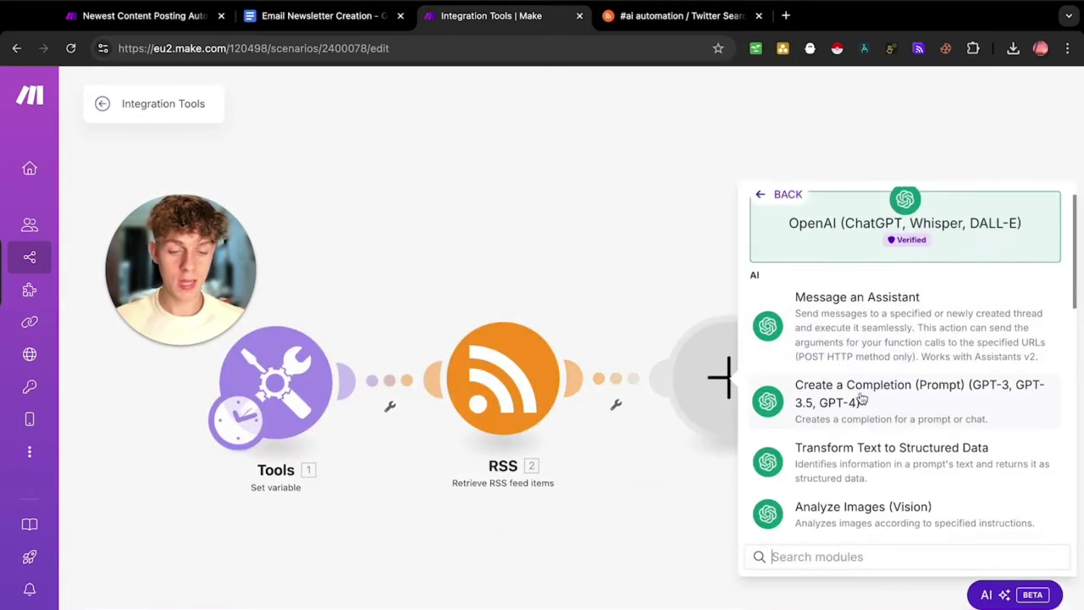
pyautogui.click(829, 399)
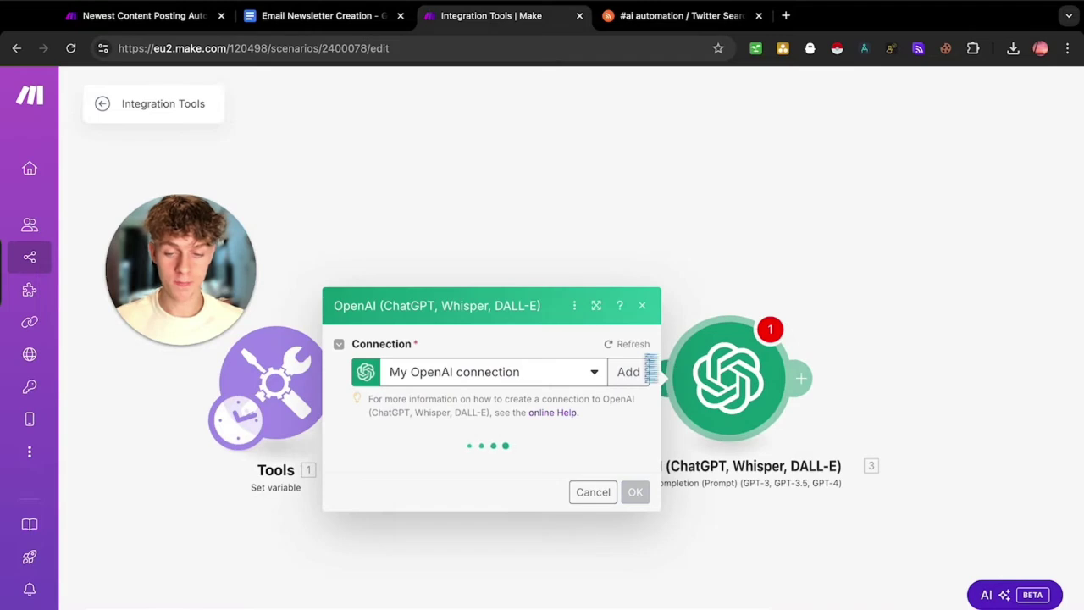
# Open the new OpenAI connection form, read the online help on connecting OpenAI to Make, and close the form without saving.
pyautogui.click(627, 285)
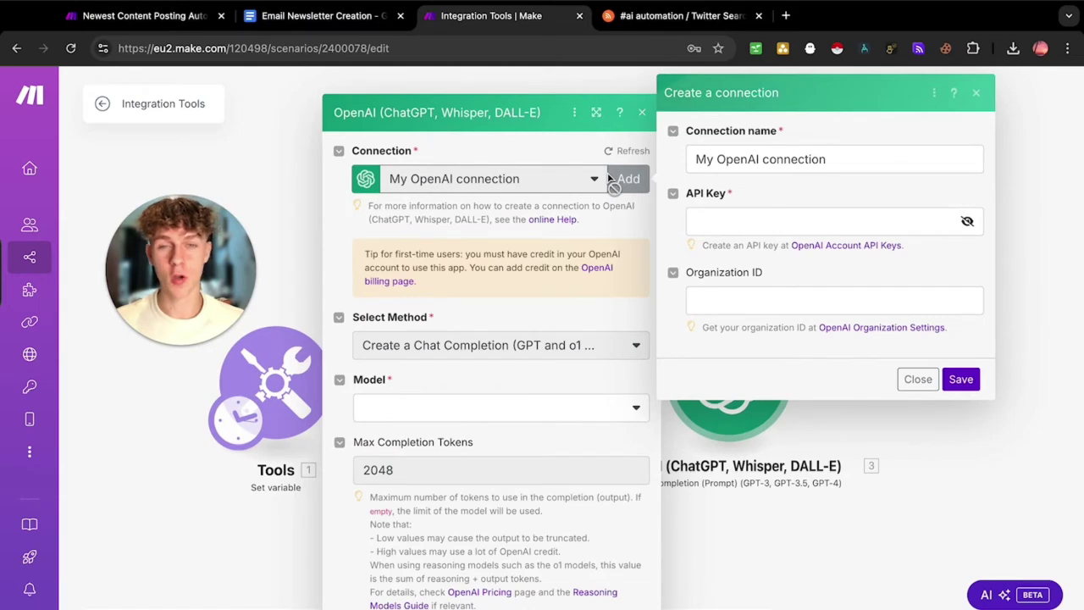
pyautogui.click(552, 220)
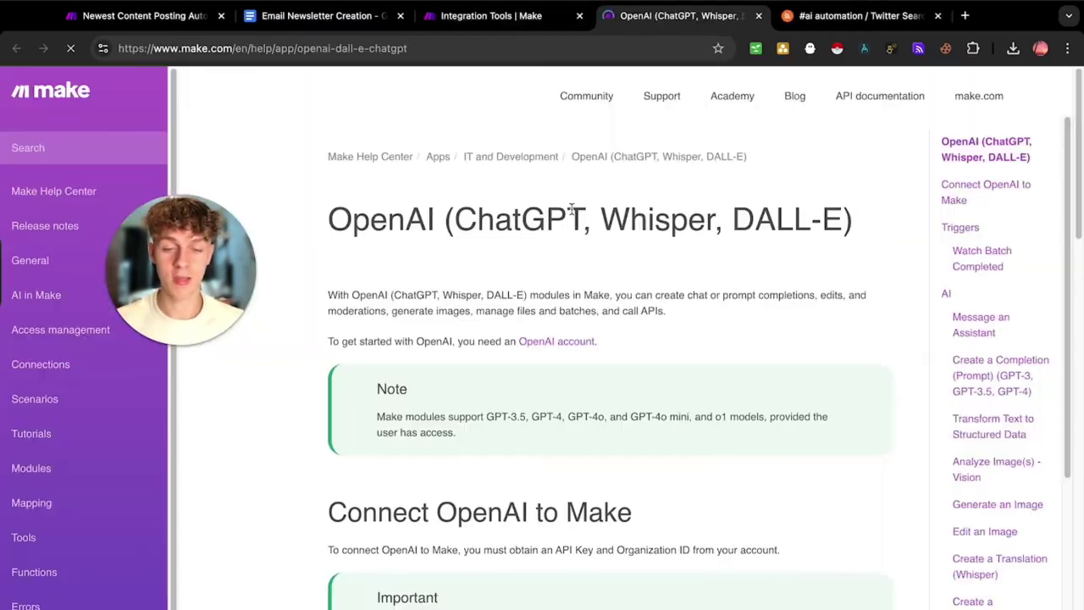
pyautogui.scroll(-1, 562, 242)
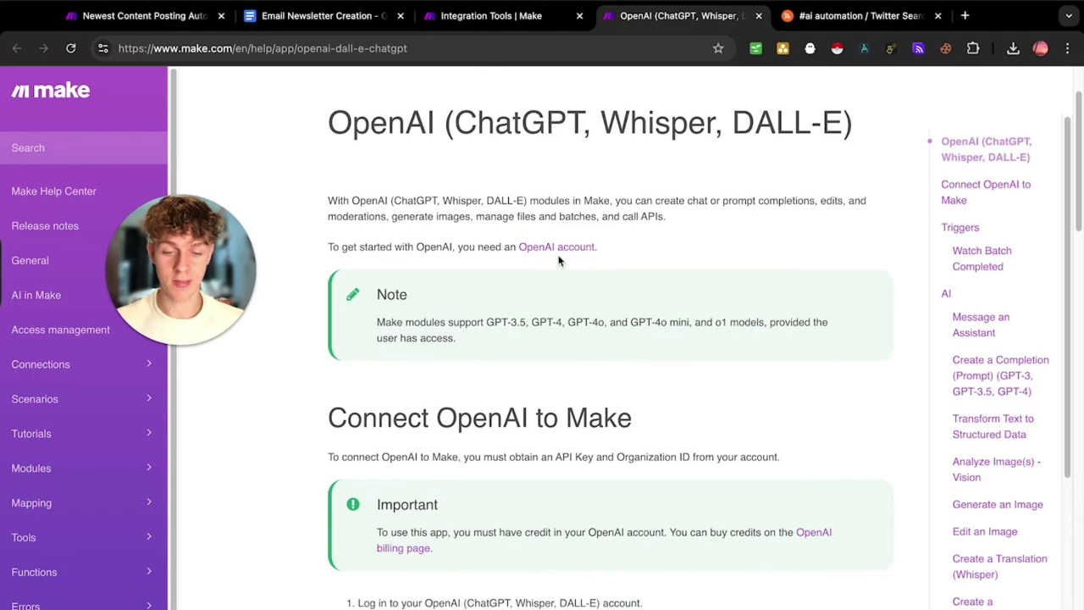
pyautogui.scroll(-3, 562, 242)
pyautogui.scroll(4, 574, 261)
pyautogui.scroll(-1, 574, 261)
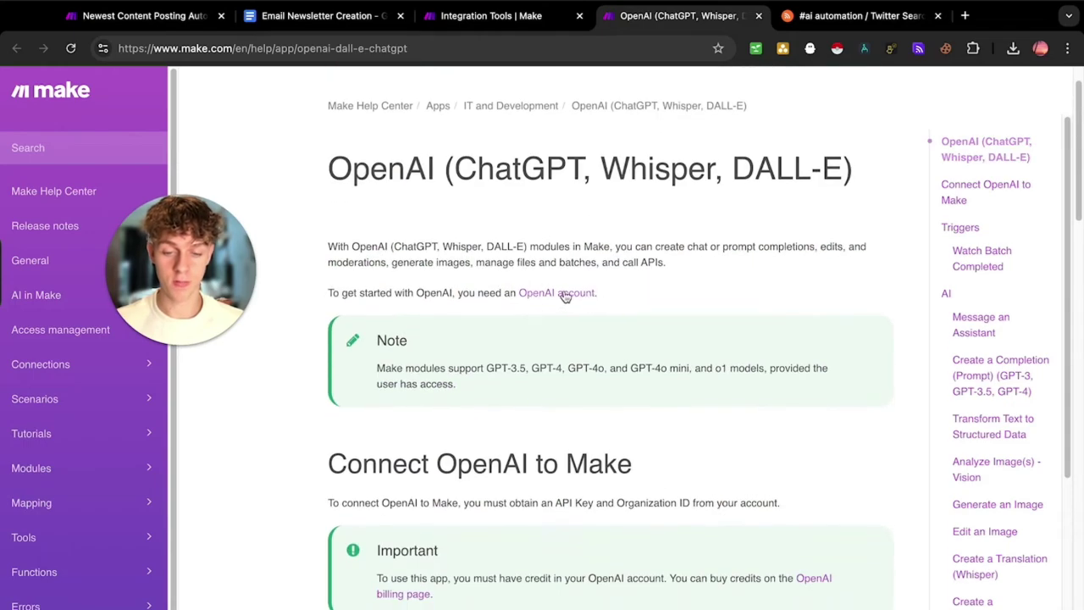
pyautogui.scroll(-9, 559, 296)
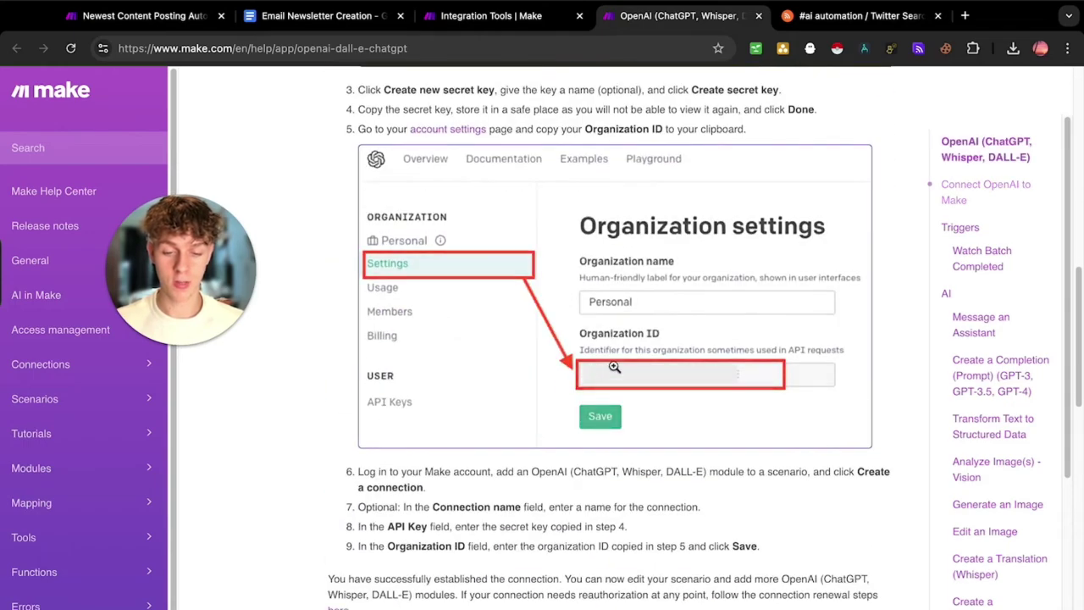
pyautogui.scroll(-6, 562, 314)
pyautogui.scroll(17, 559, 316)
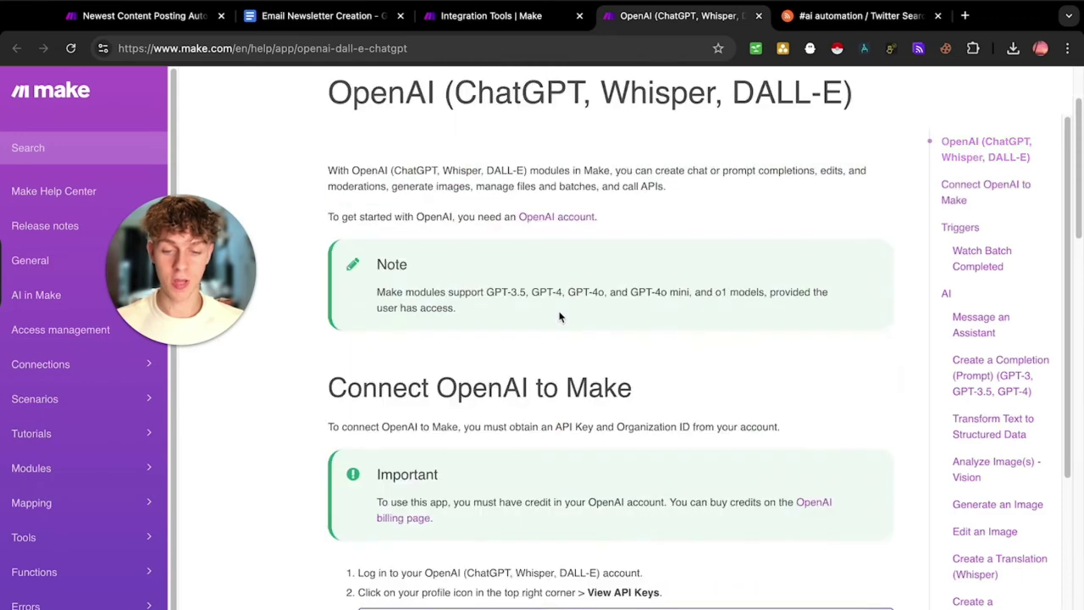
pyautogui.scroll(2, 559, 317)
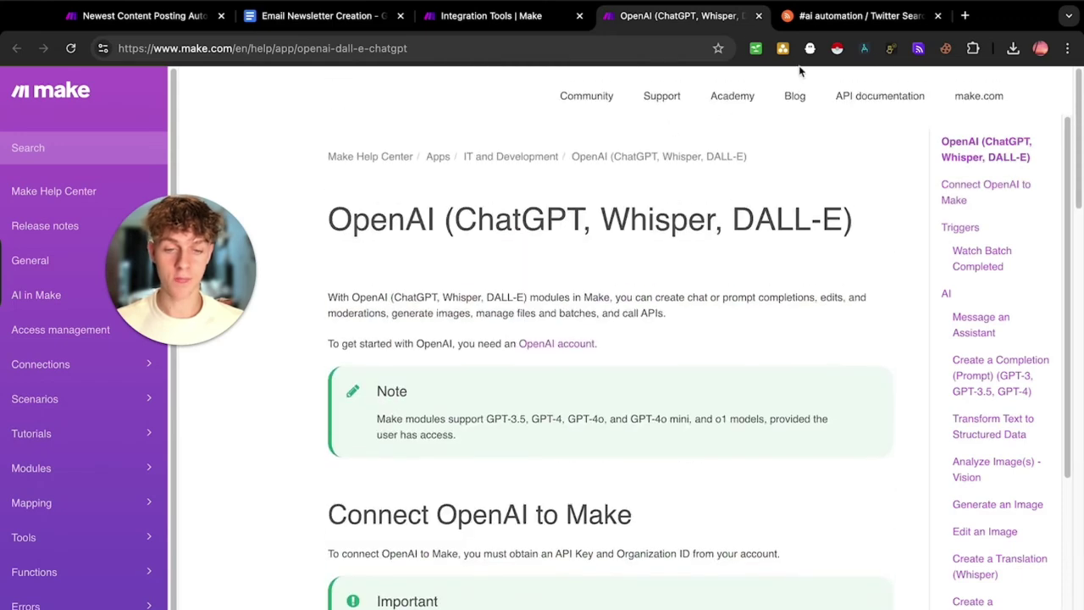
pyautogui.click(497, 15)
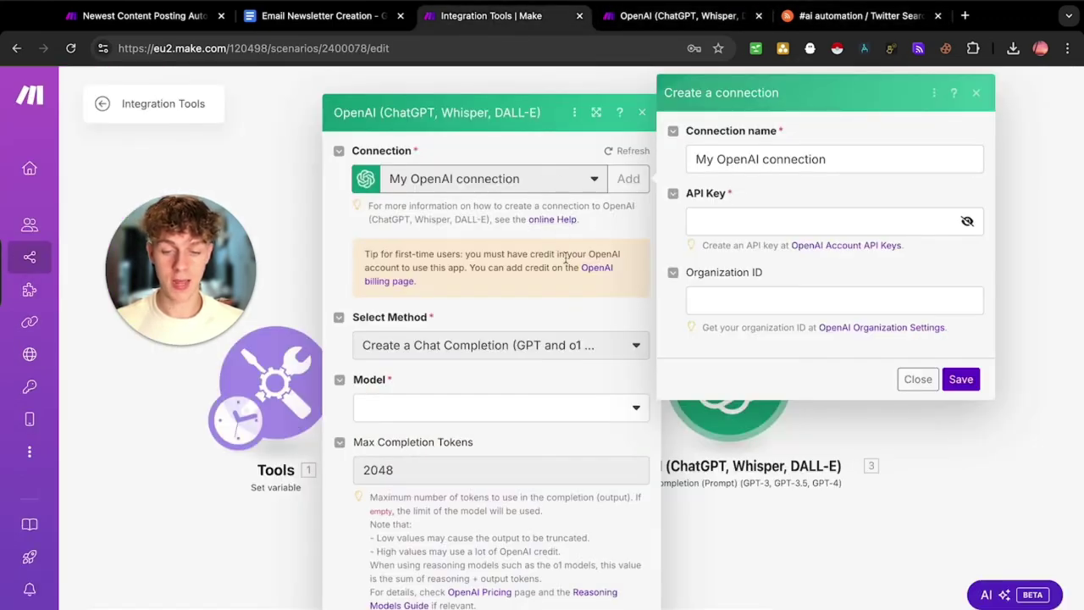
pyautogui.click(918, 379)
# Select gpt-4o (system) as the model for the OpenAI module.
pyautogui.click(440, 414)
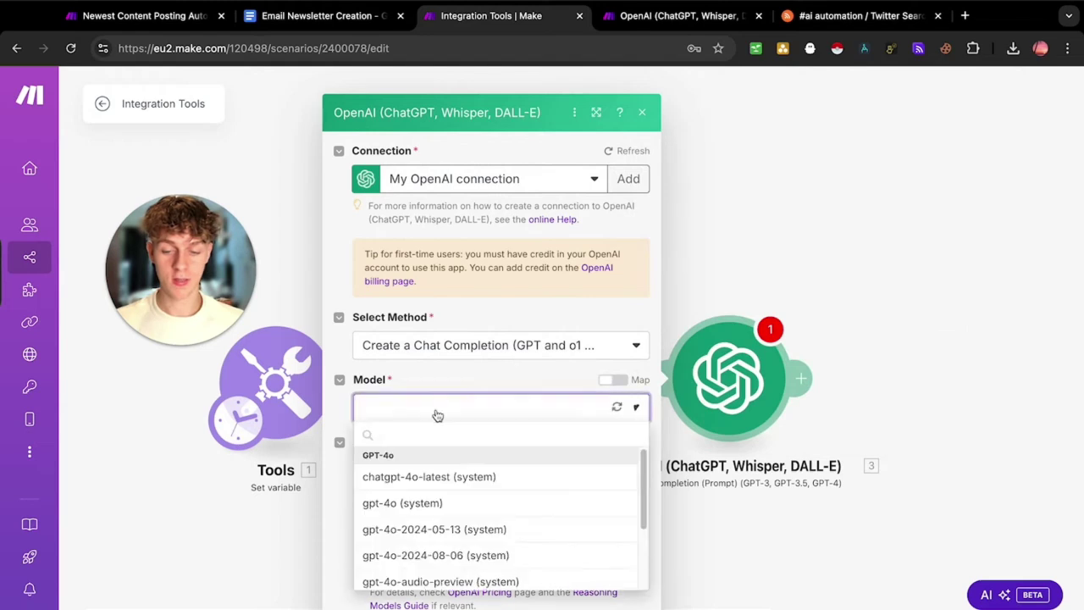
pyautogui.scroll(-4, 449, 508)
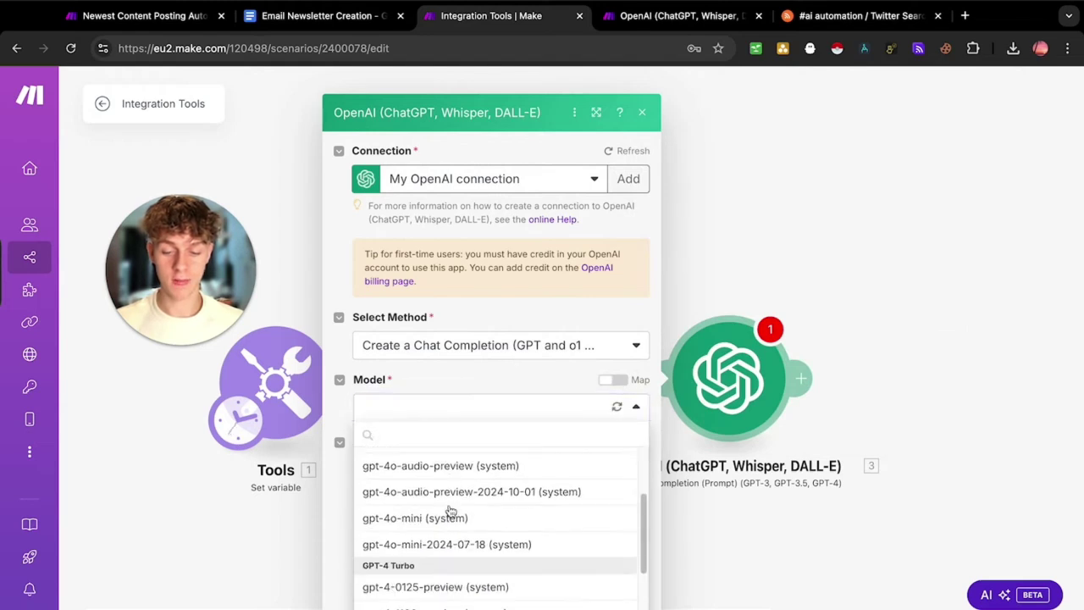
pyautogui.scroll(3, 446, 505)
pyautogui.scroll(2, 446, 505)
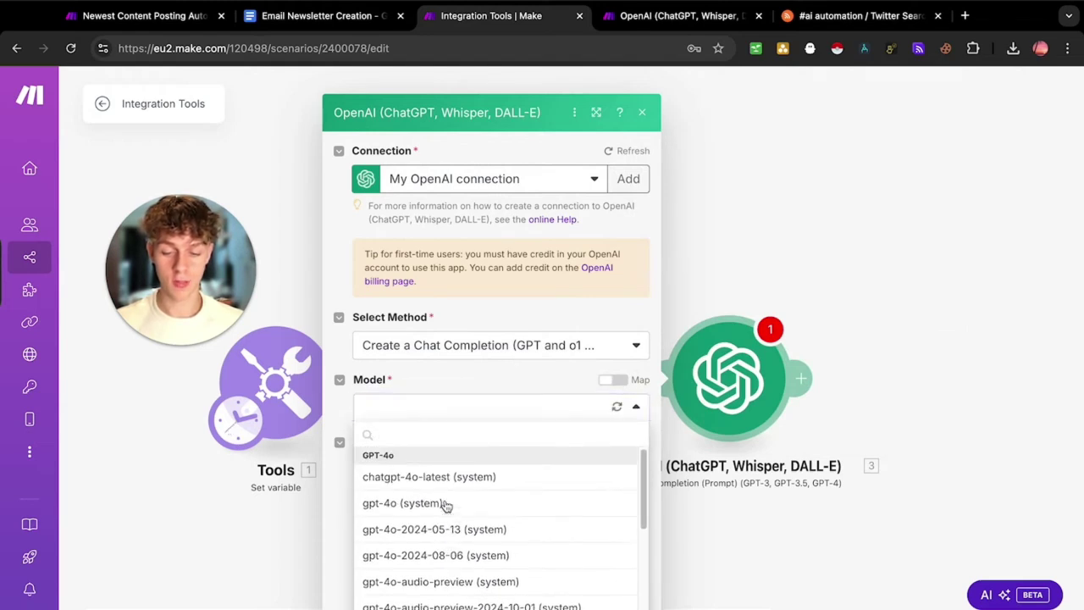
pyautogui.click(446, 503)
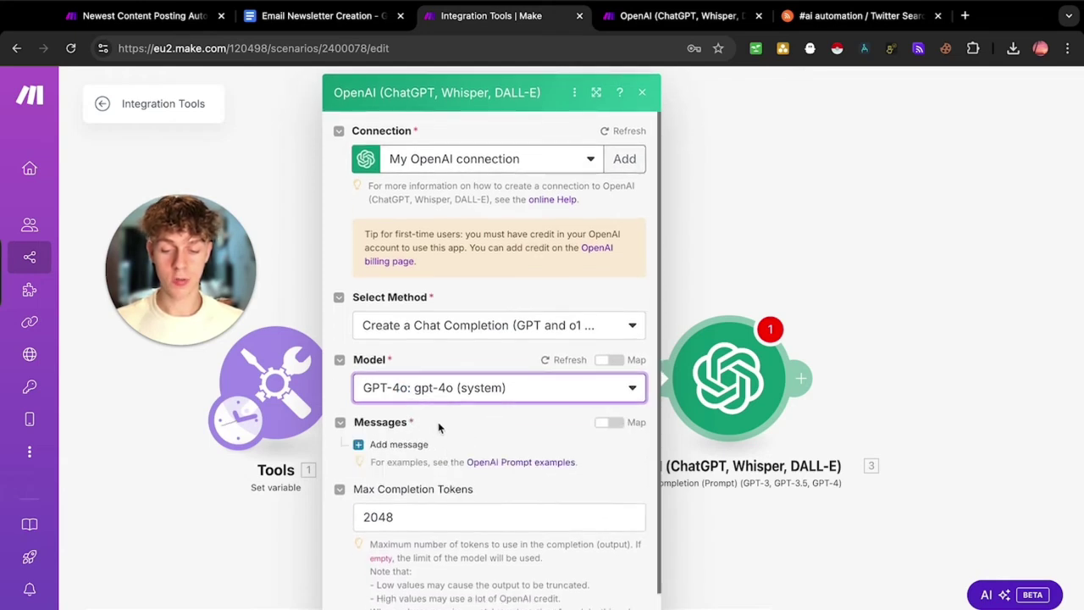
# Add a message to the OpenAI module with the role Assistant.
pyautogui.click(389, 445)
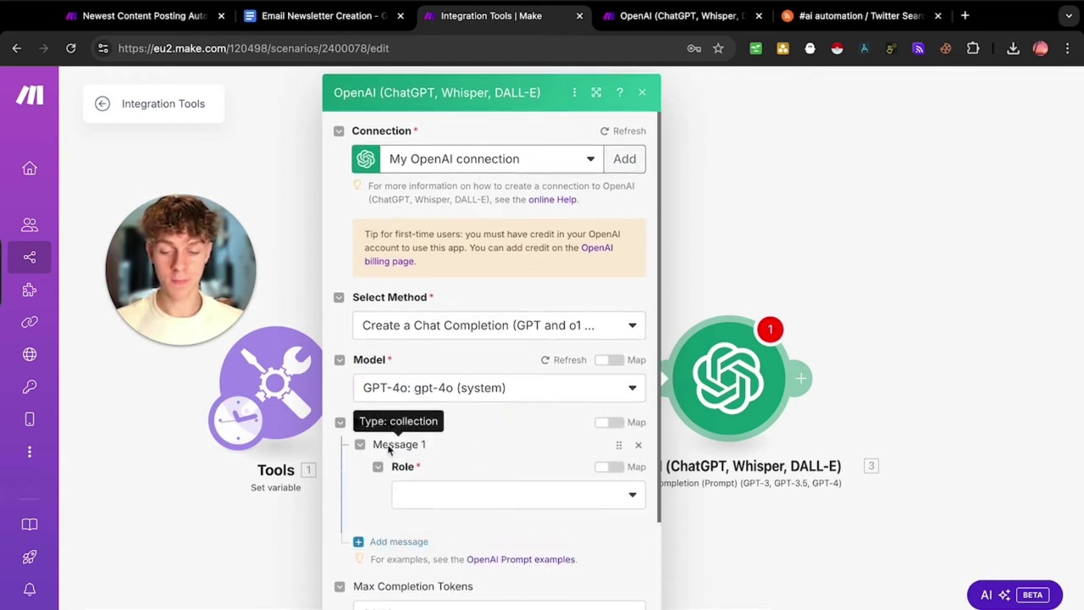
pyautogui.click(440, 496)
pyautogui.click(428, 544)
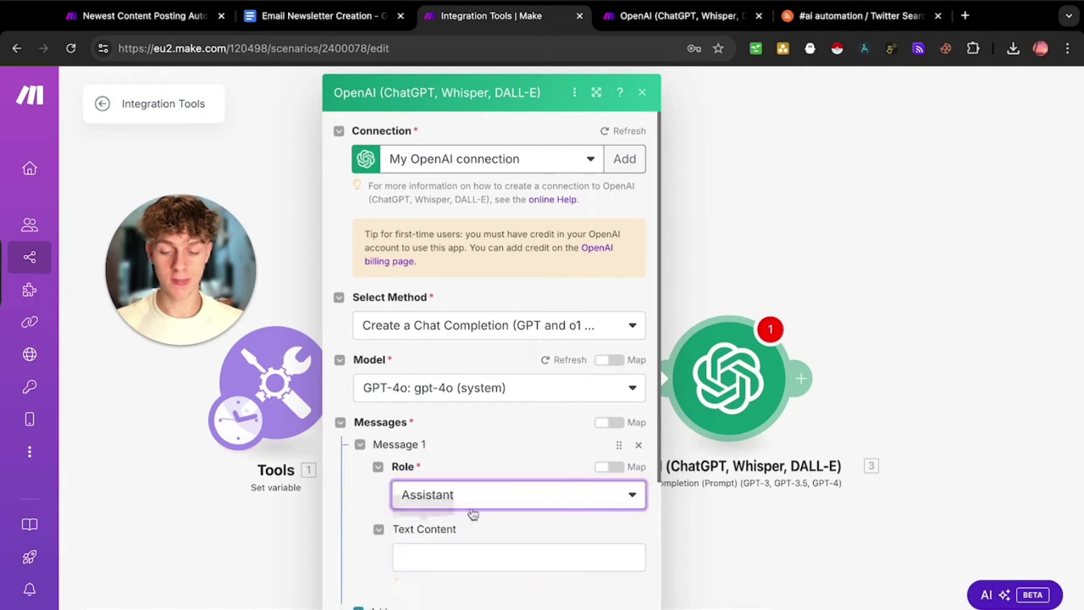
# Set the message text to "Create a 150 word summary of the latest news around my niche. Here is the feed:" followed by the RSS Title variable.
pyautogui.scroll(-1, 461, 500)
pyautogui.click(522, 500)
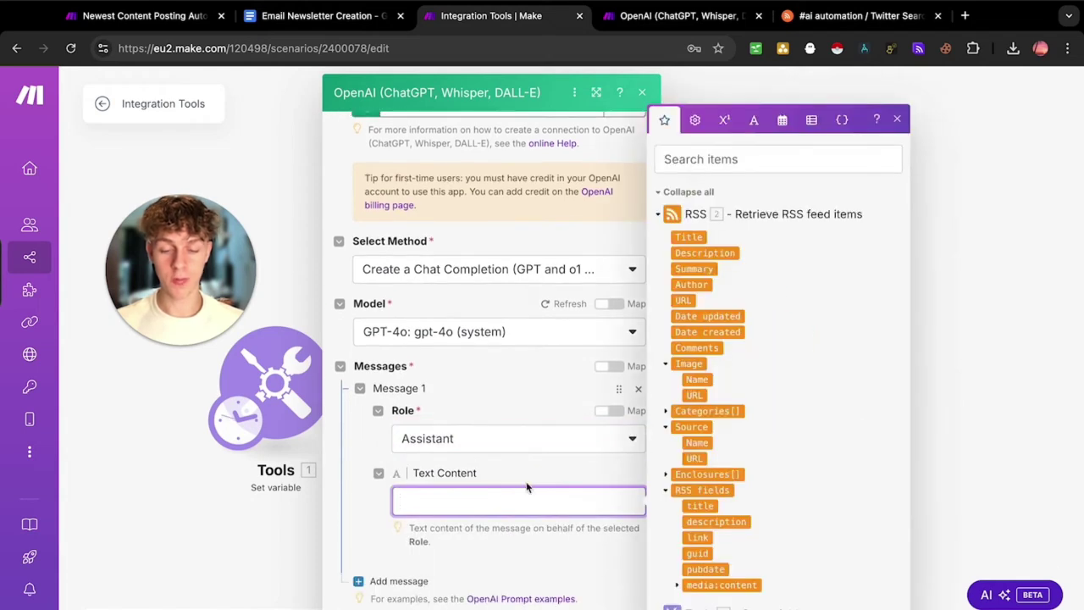
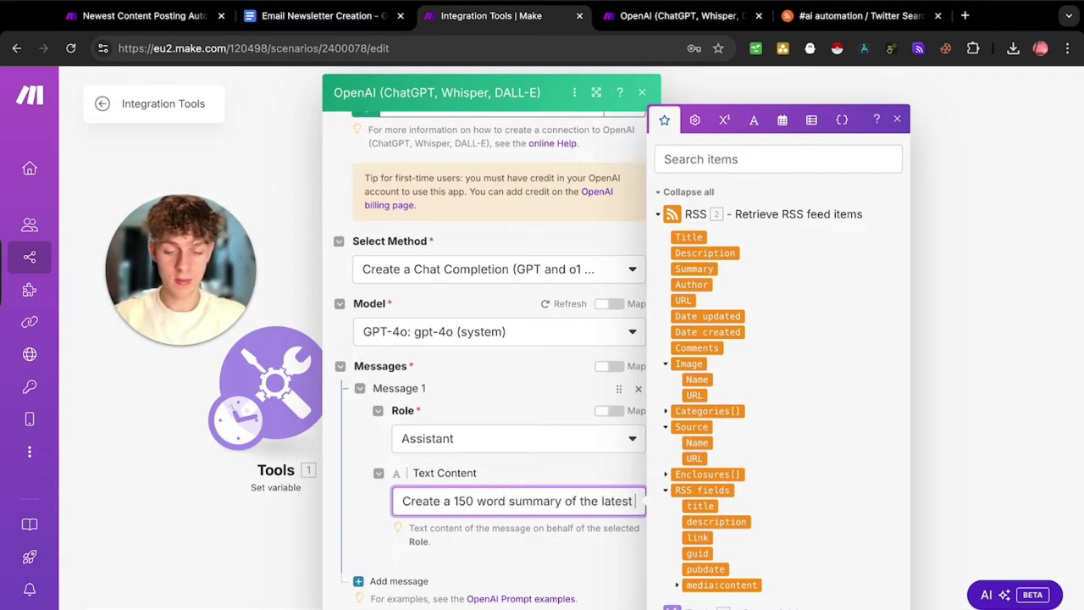
pyautogui.write('ne')
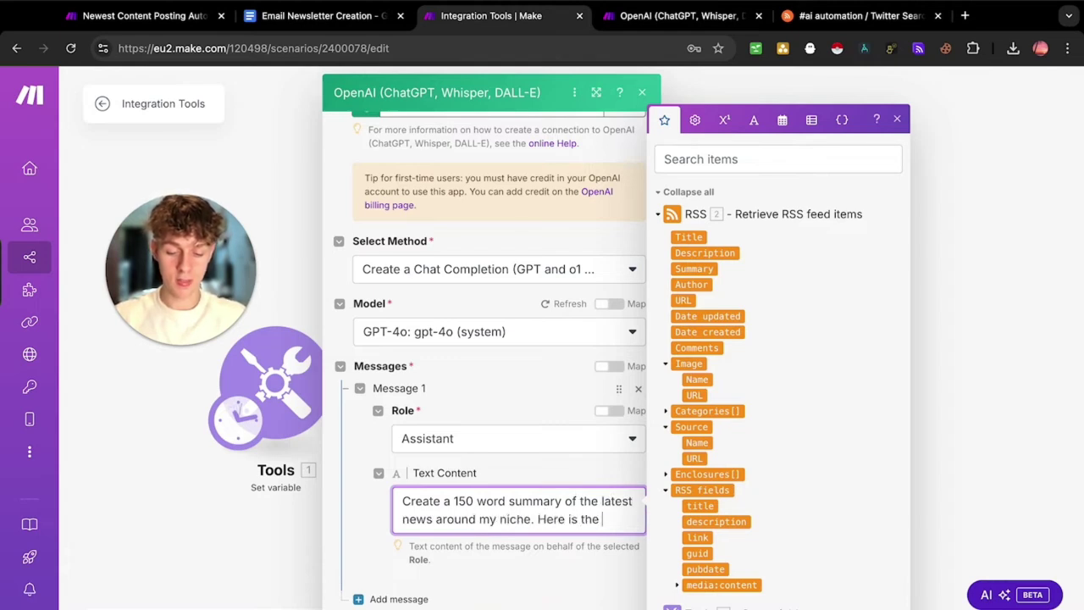
pyautogui.write('ont')
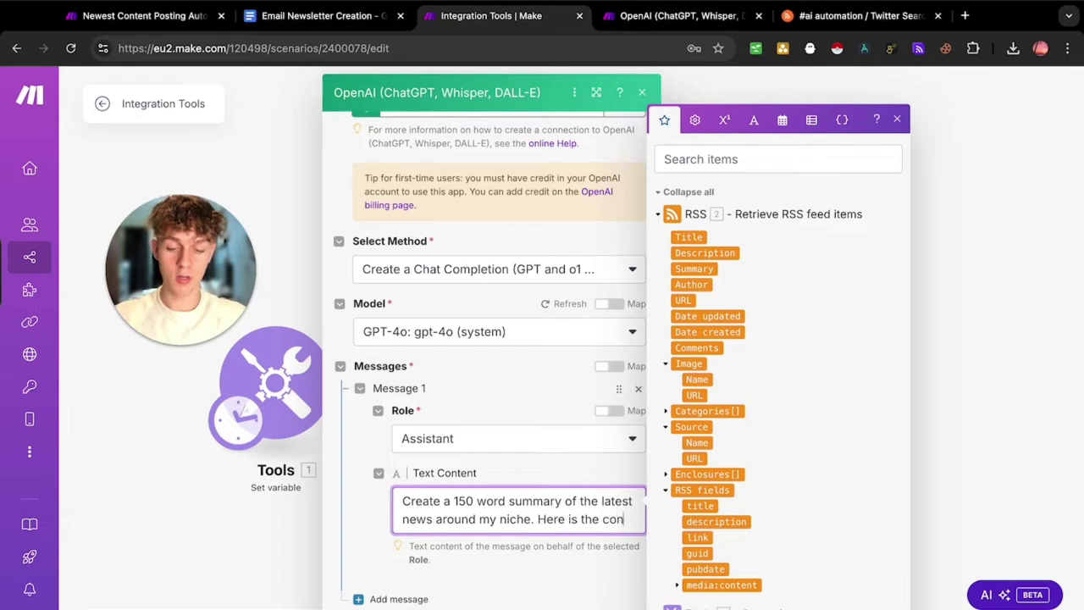
pyautogui.press('BackSpace')
pyautogui.write('feed:')
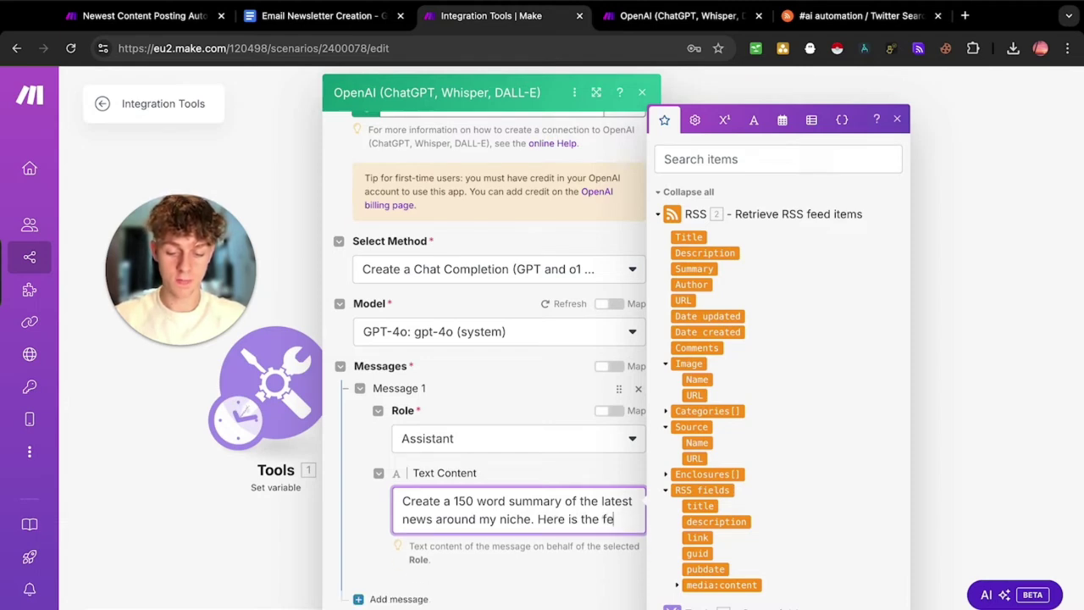
pyautogui.click(688, 237)
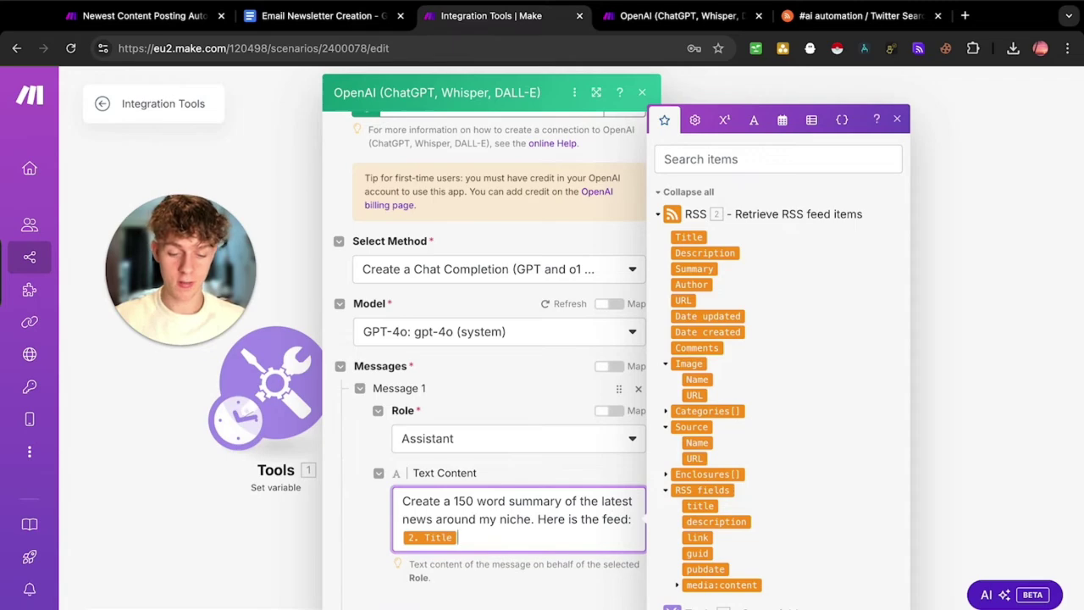
# Set Max Completion Tokens to 400 and confirm the OpenAI module's settings.
pyautogui.scroll(-5, 527, 593)
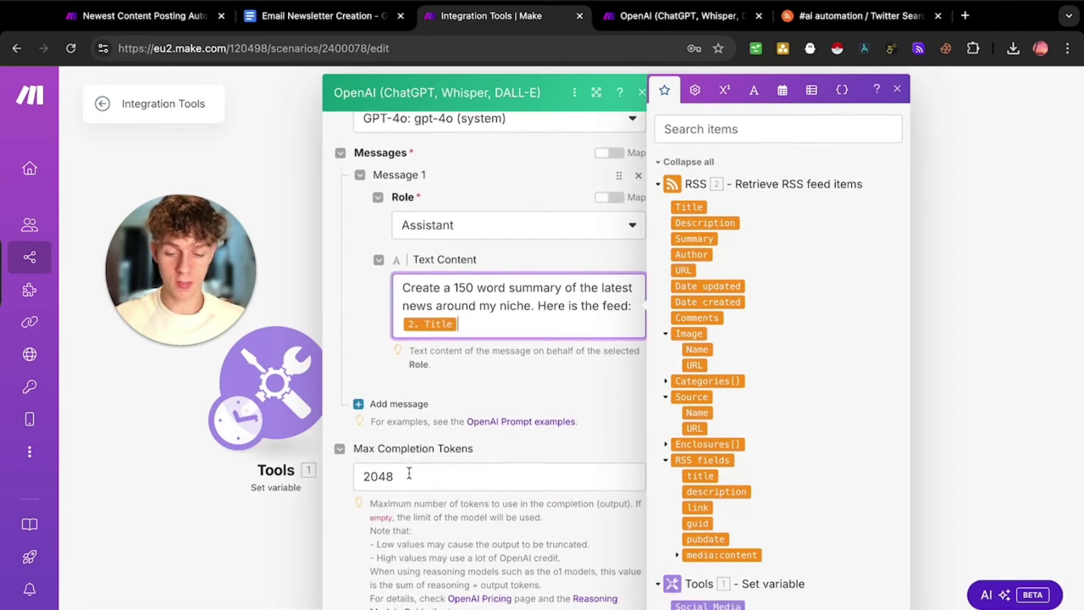
pyautogui.doubleClick(409, 474)
pyautogui.write('400')
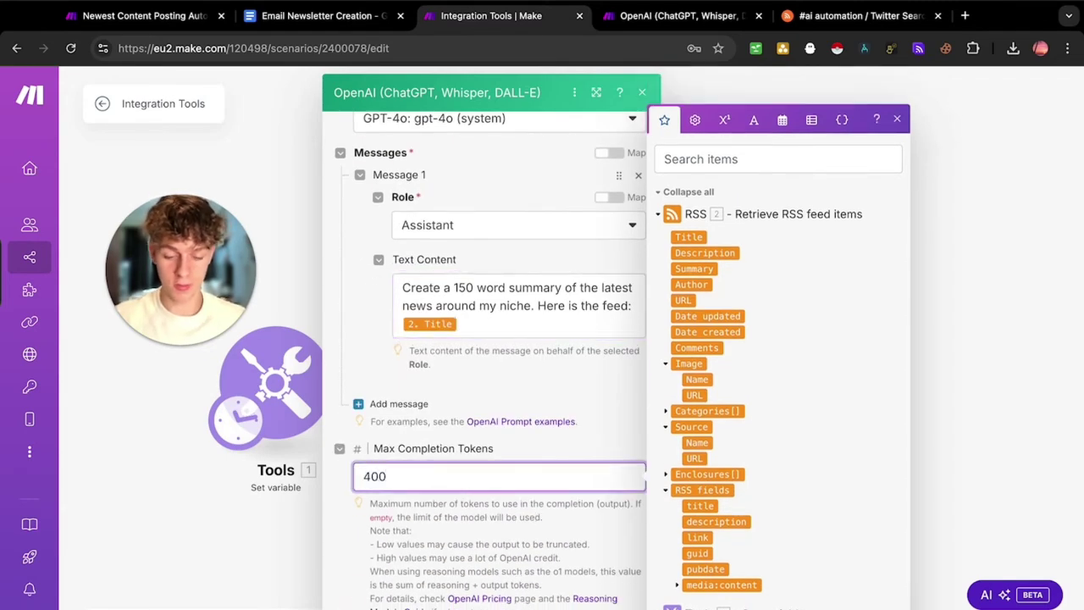
pyautogui.press('Return')
pyautogui.click(374, 609)
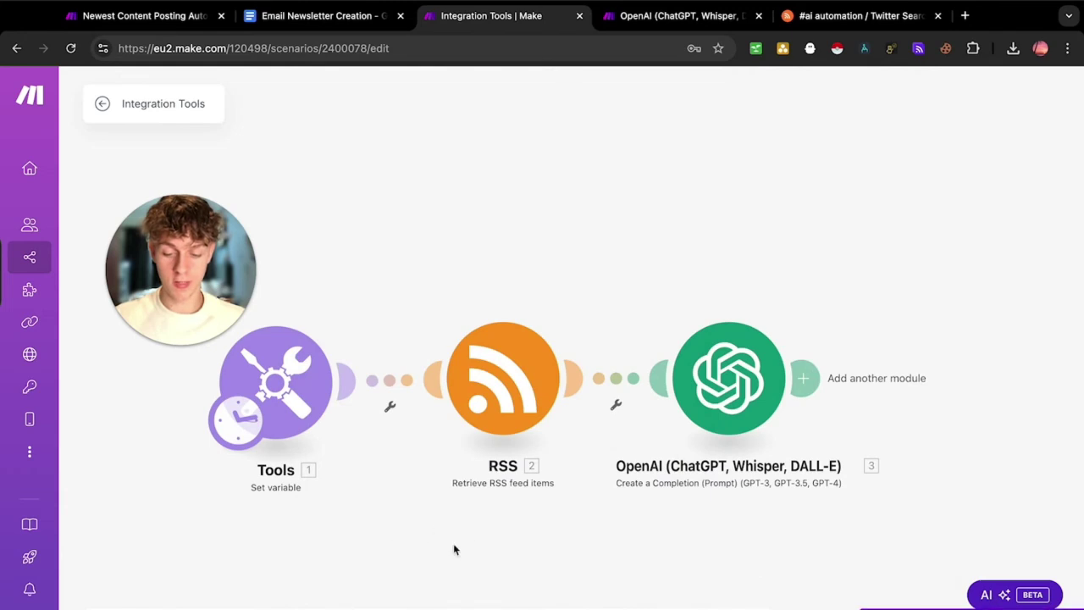
pyautogui.scroll(-2, 440, 483)
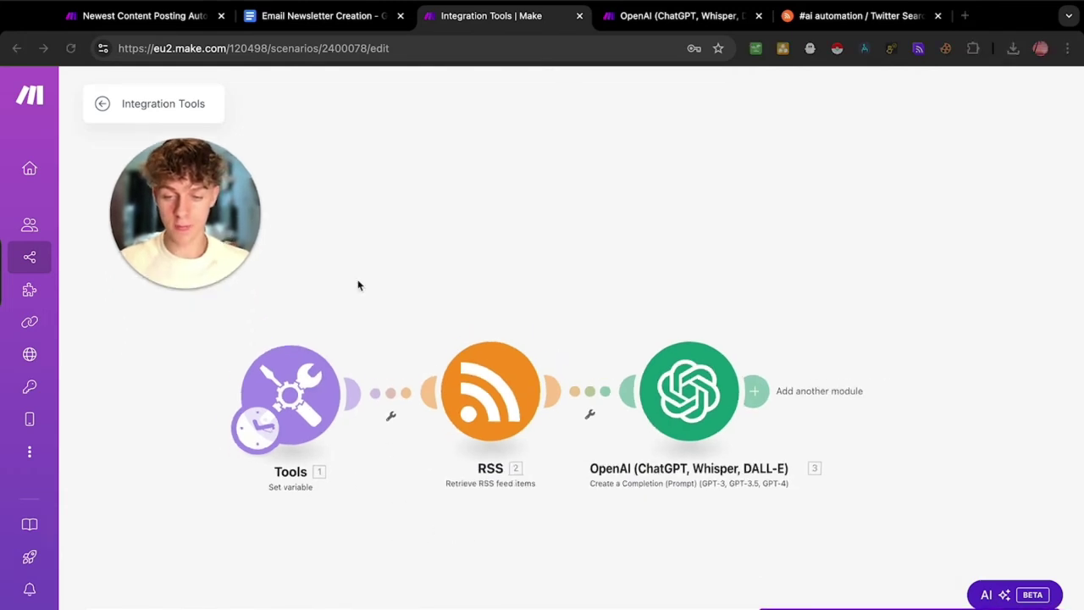
pyautogui.scroll(-1, 393, 356)
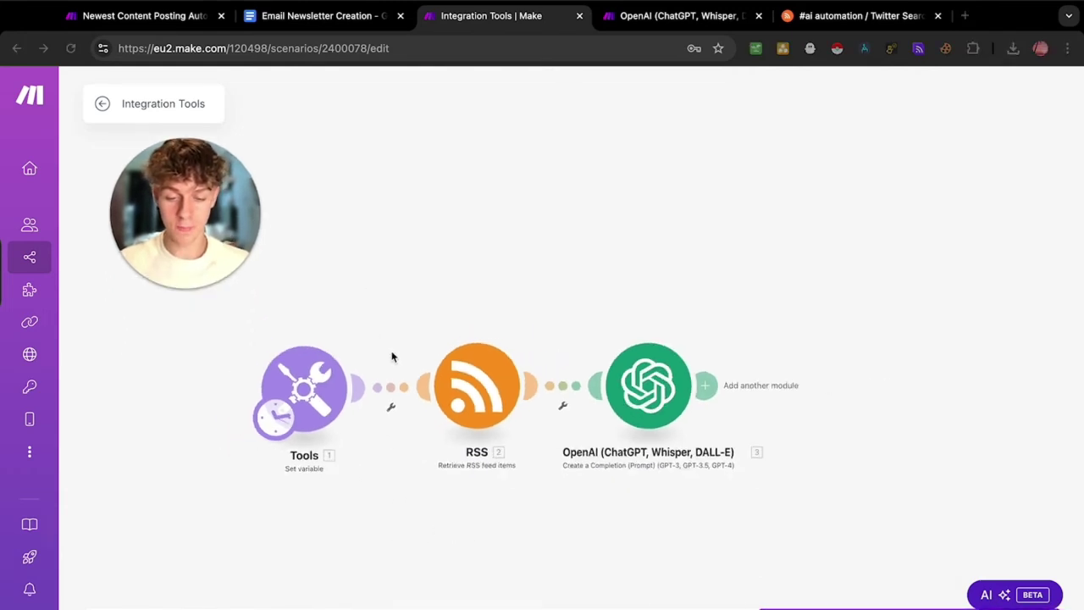
pyautogui.click(301, 384)
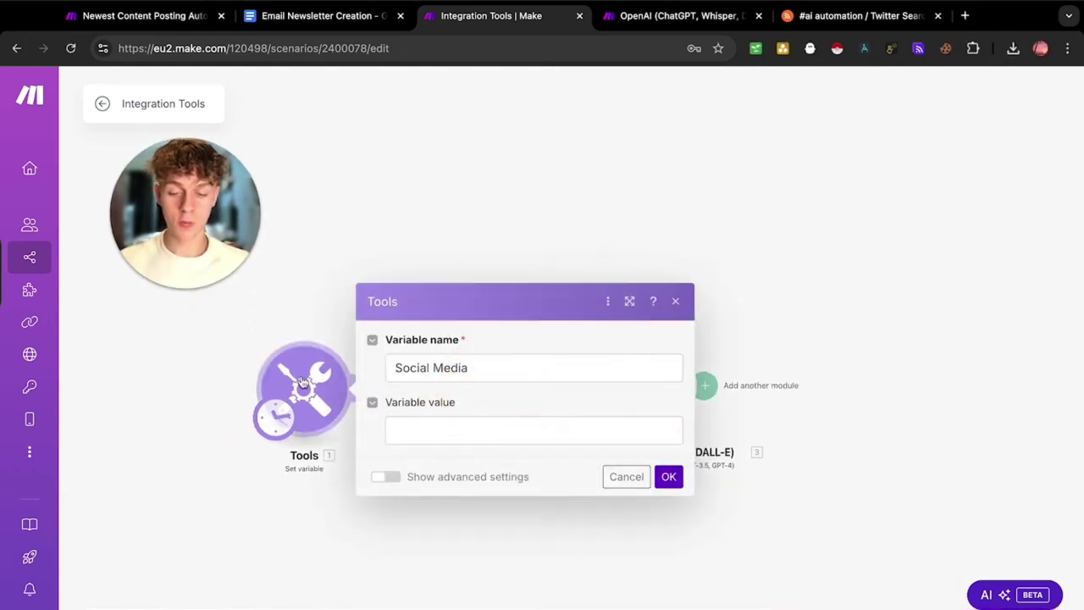
pyautogui.click(419, 434)
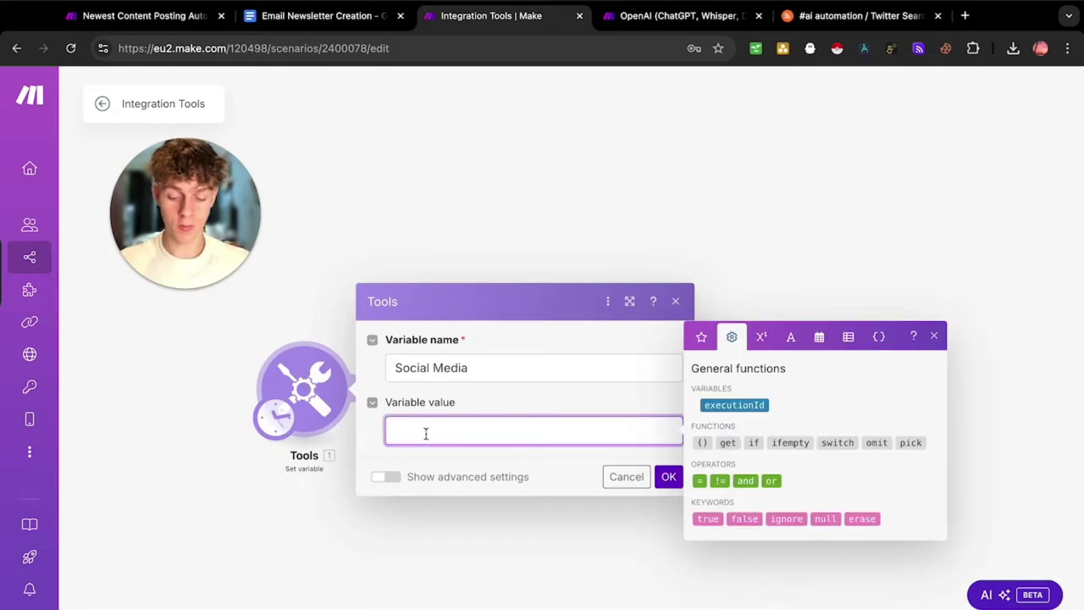
pyautogui.write('Instagram')
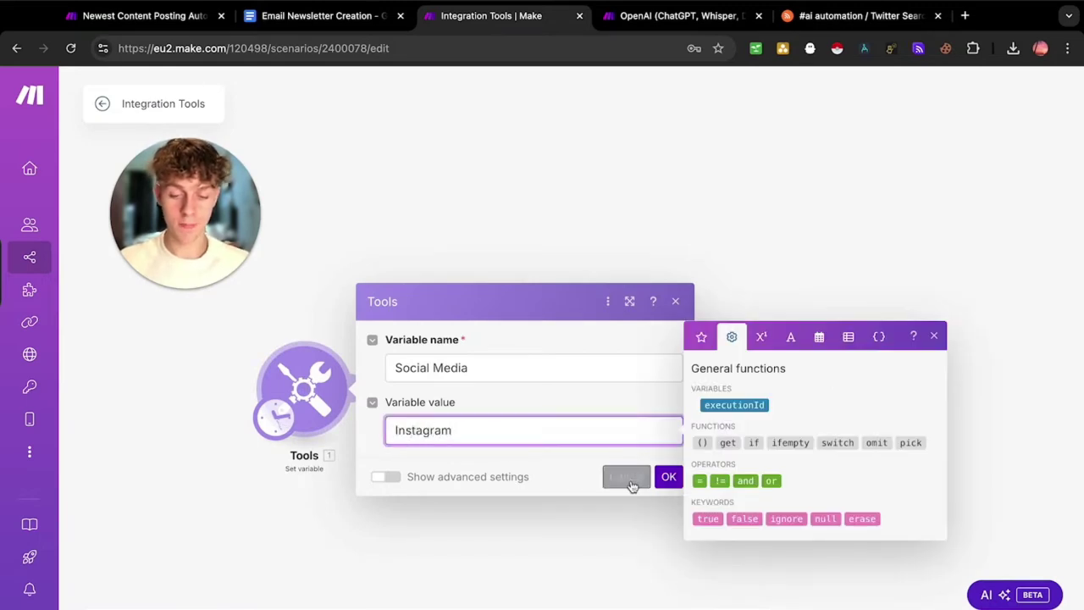
pyautogui.click(623, 475)
# Review the RSS module's feed URL and the OpenAI module's model and message settings.
pyautogui.click(486, 374)
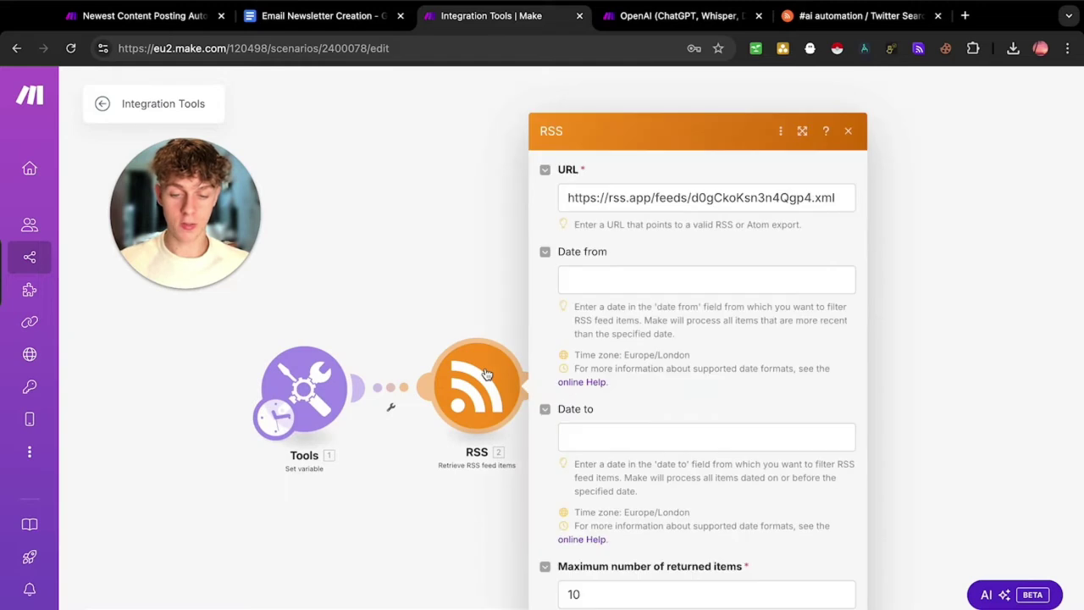
pyautogui.moveTo(597, 199); pyautogui.dragTo(790, 198)
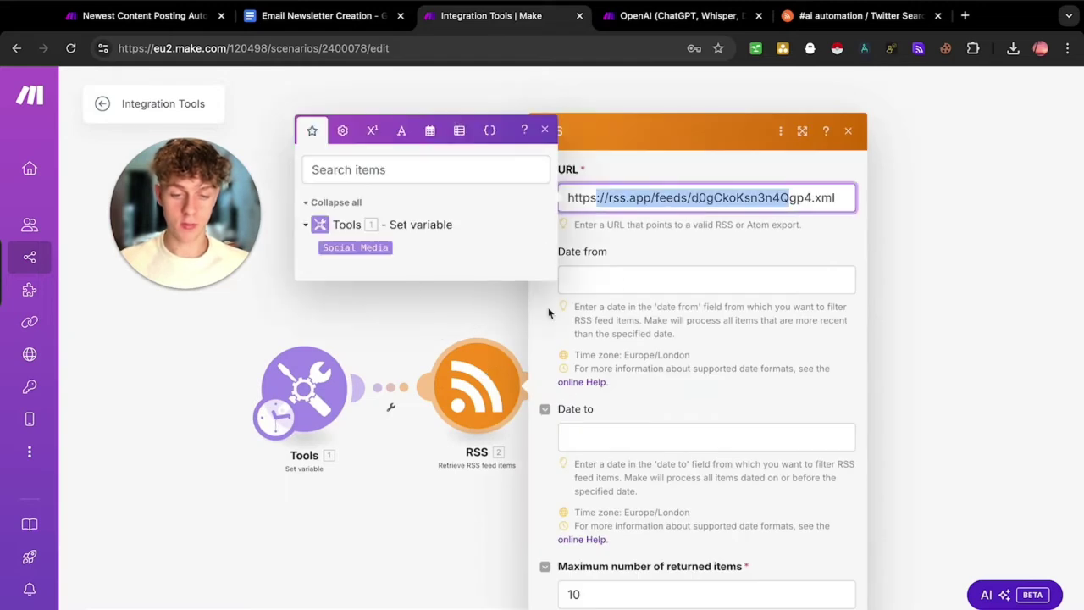
pyautogui.click(441, 315)
pyautogui.click(646, 381)
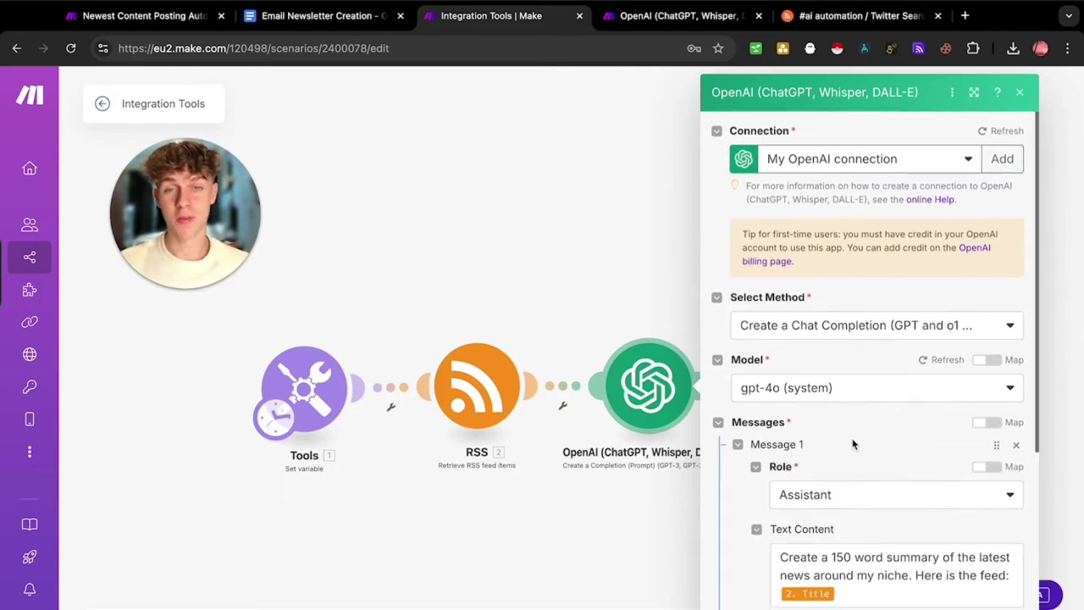
pyautogui.click(604, 305)
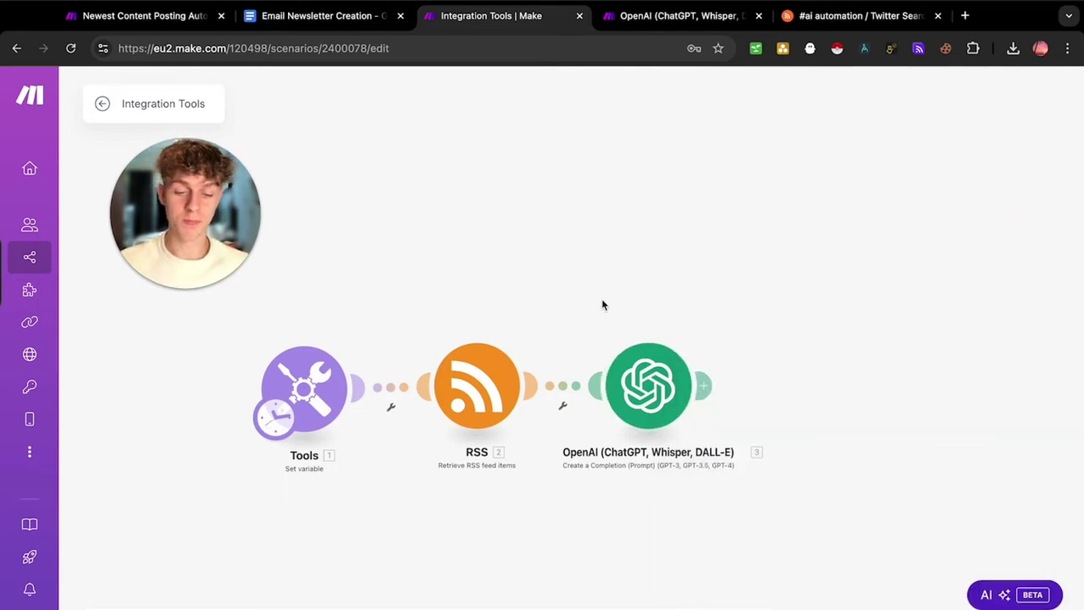
# Add a Router after the OpenAI module in the scenario.
pyautogui.click(710, 386)
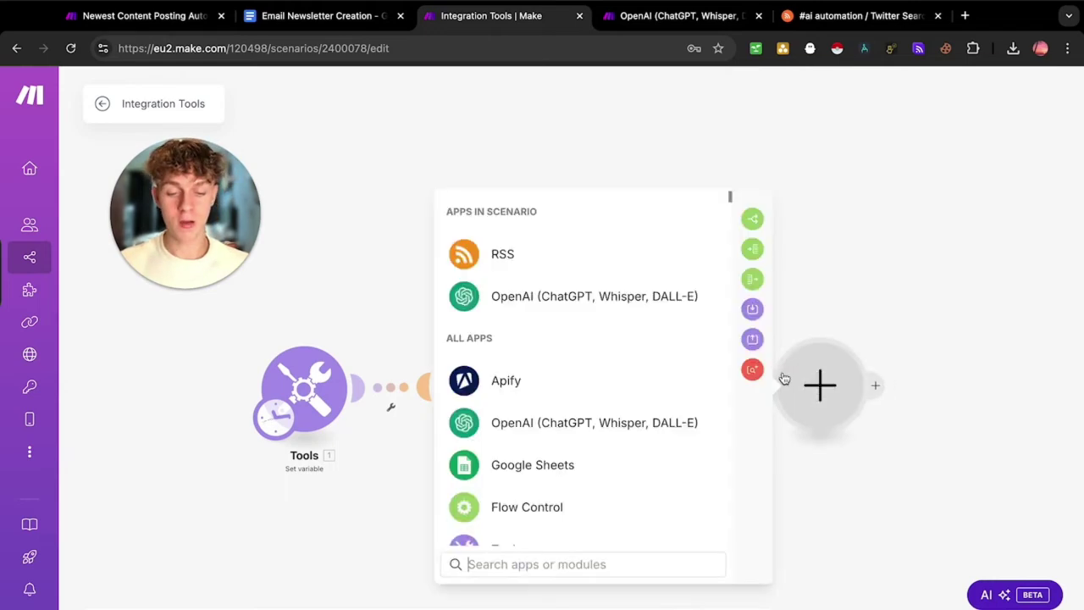
pyautogui.write('rout')
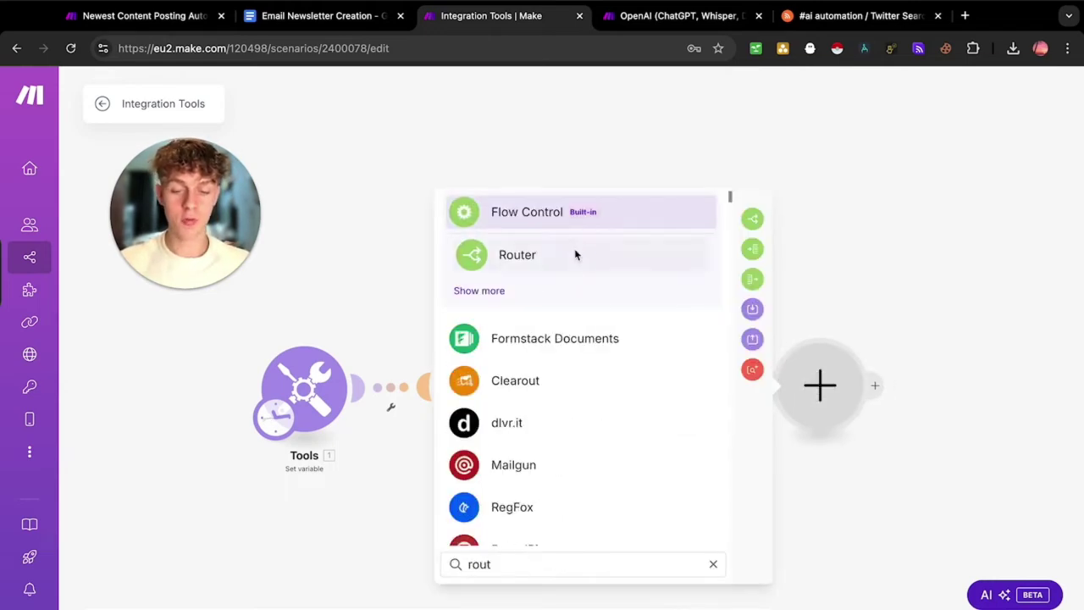
pyautogui.click(574, 254)
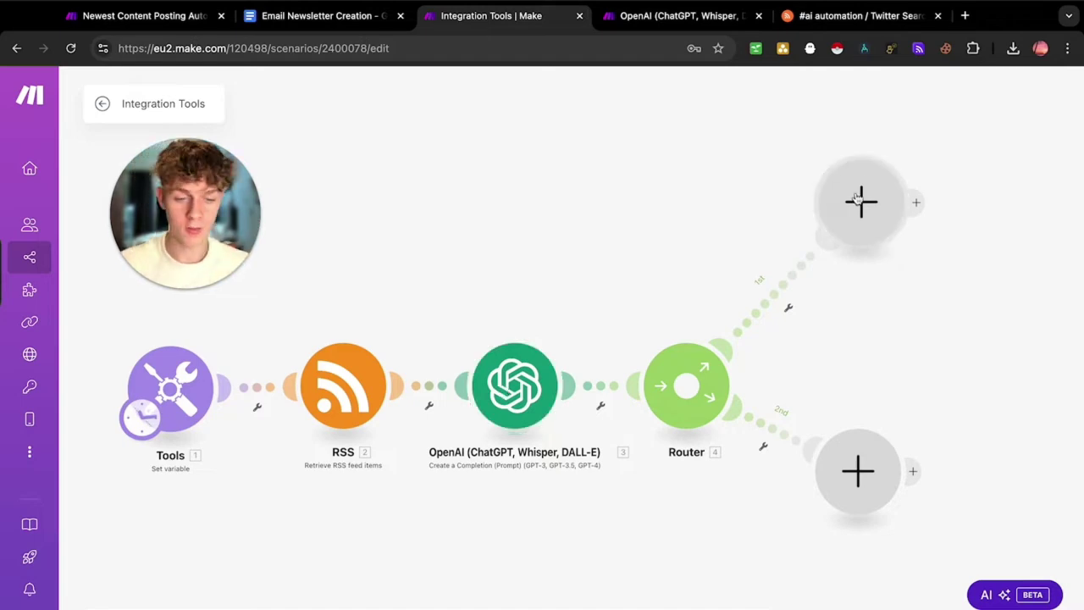
# Add an X (formerly Twitter) Create a Post module to the router's first route and move it farther from the router.
pyautogui.click(520, 386)
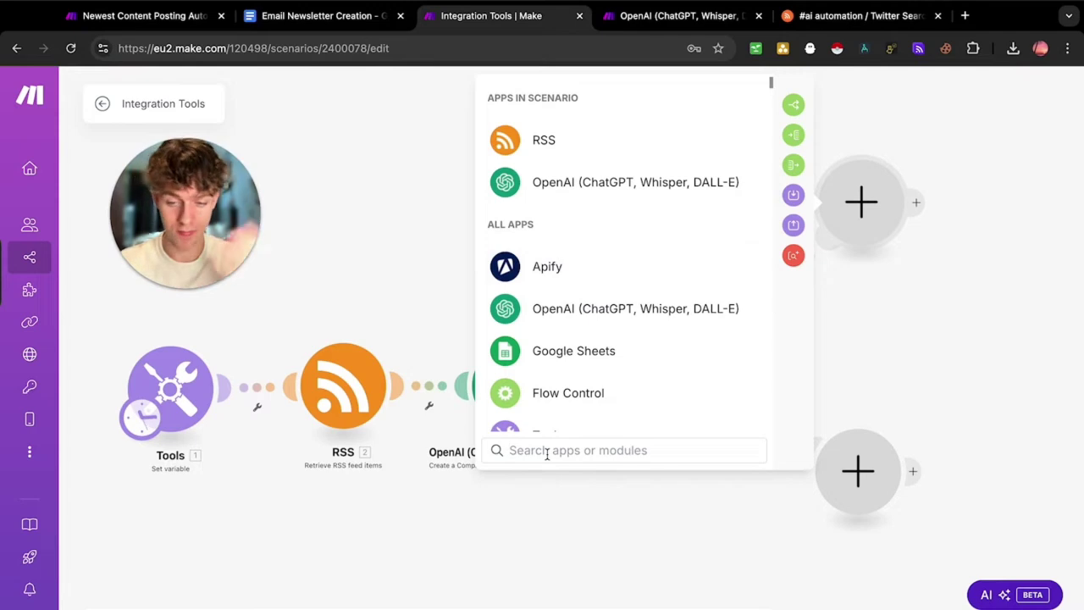
pyautogui.write('x')
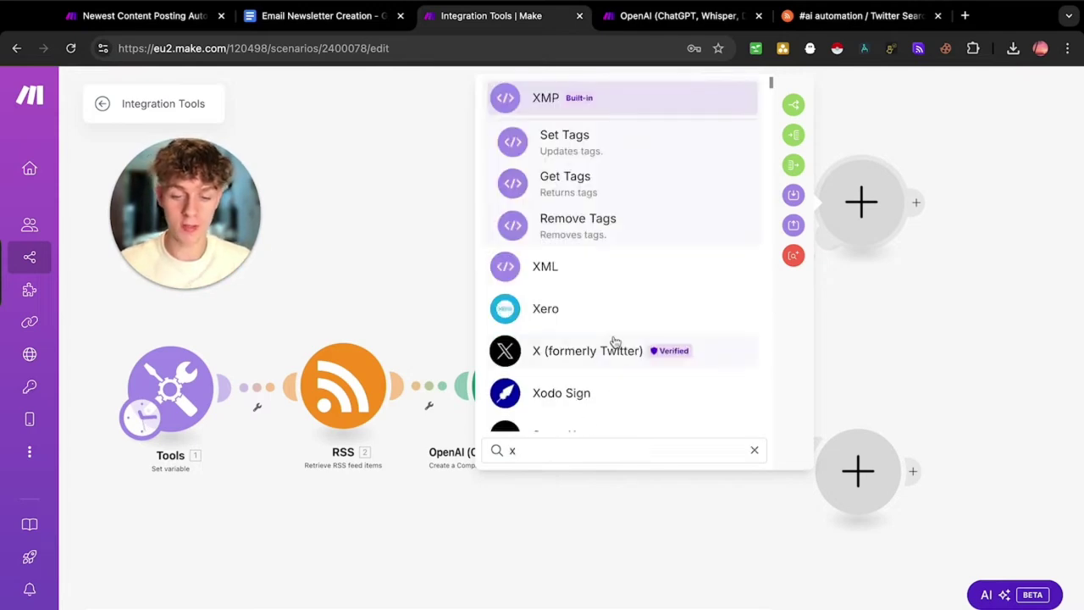
pyautogui.click(584, 352)
pyautogui.scroll(-1, 588, 373)
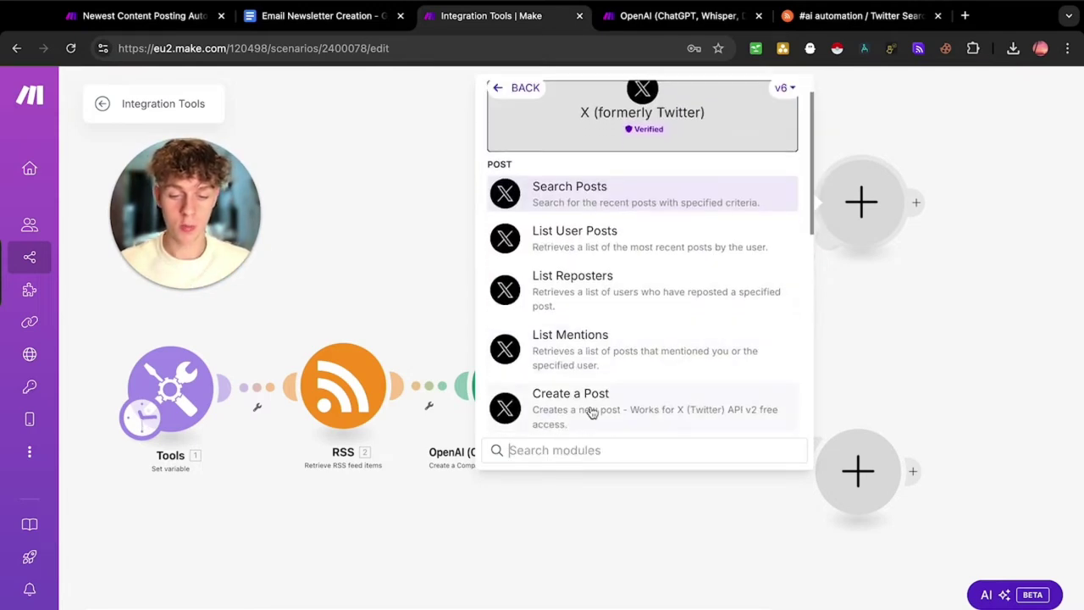
pyautogui.click(602, 416)
pyautogui.click(741, 274)
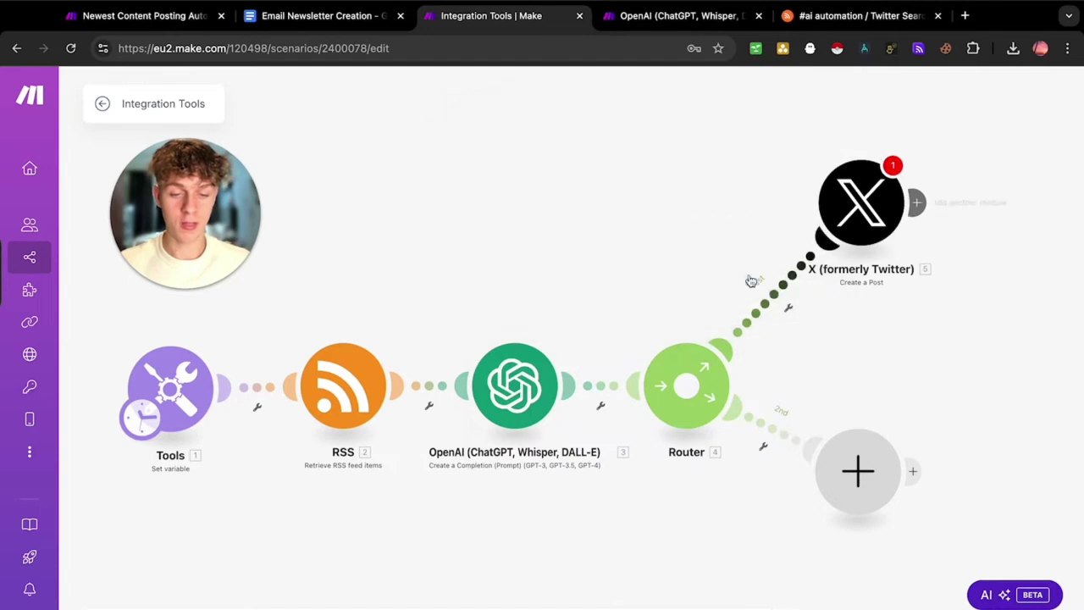
pyautogui.moveTo(839, 203); pyautogui.dragTo(958, 170)
pyautogui.scroll(-2, 763, 292)
pyautogui.rightClick(759, 292)
pyautogui.click(593, 229)
pyautogui.moveTo(693, 253); pyautogui.dragTo(531, 190)
# Add a LinkedIn Create a User Text Post module on the router's second route, fill in its content, and move it away from the router.
pyautogui.click(684, 377)
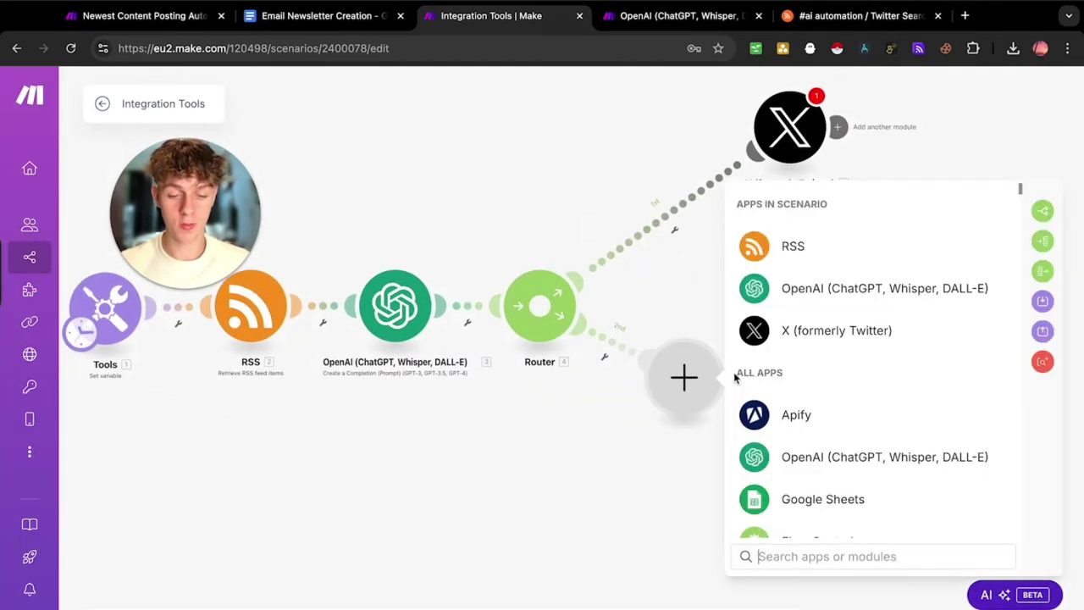
pyautogui.write('link')
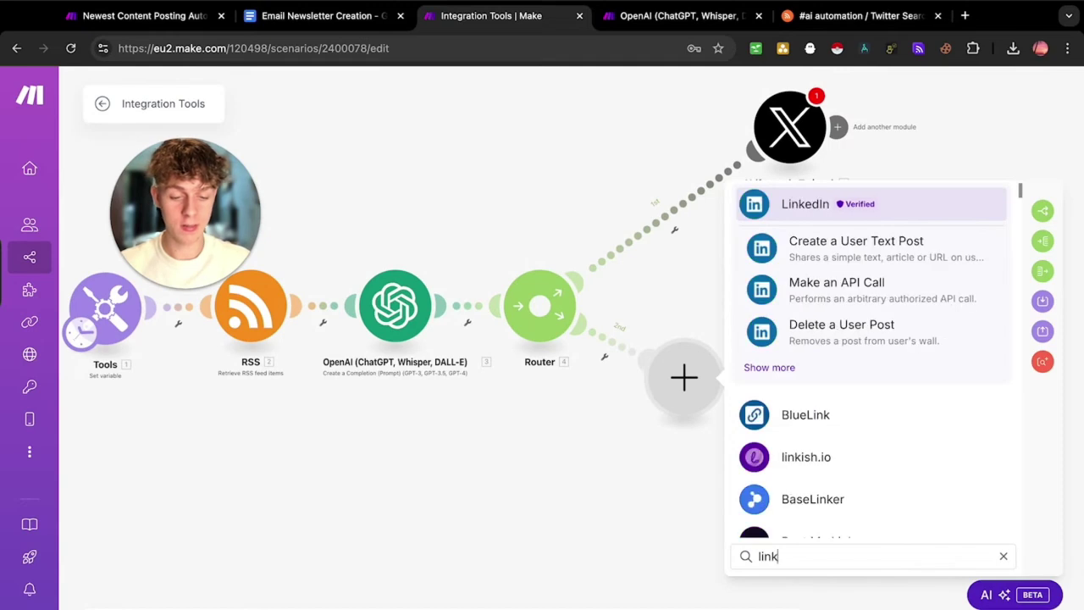
pyautogui.click(795, 252)
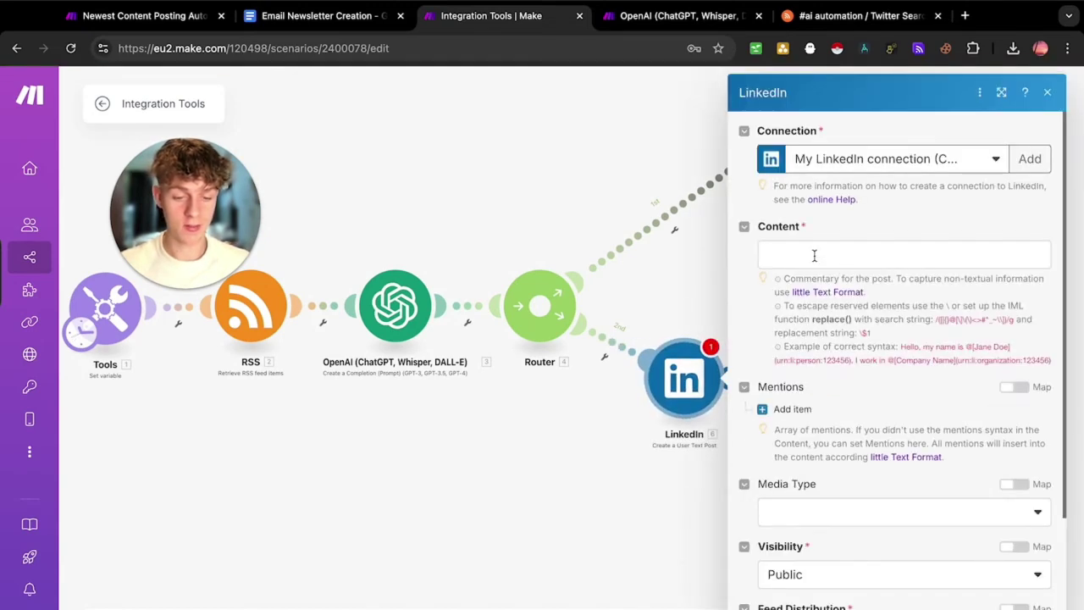
pyautogui.click(1031, 608)
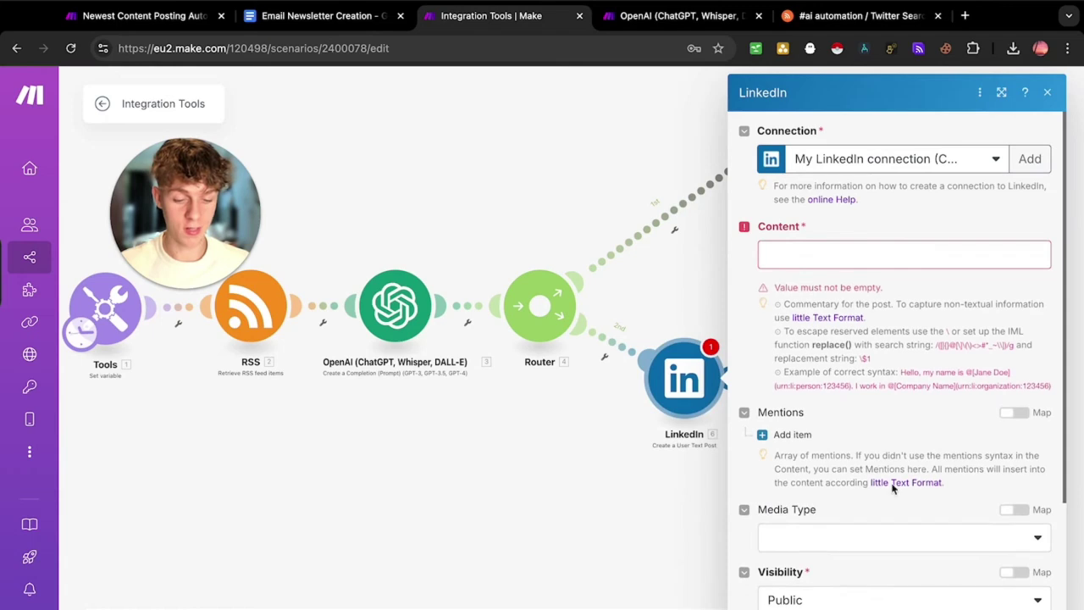
pyautogui.click(820, 248)
pyautogui.click(684, 379)
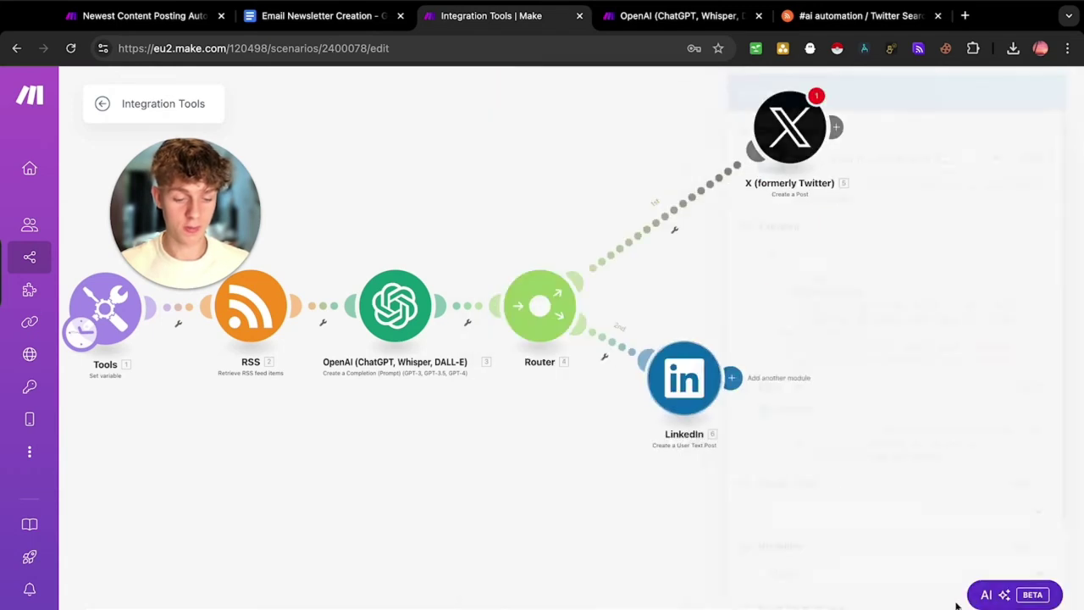
pyautogui.moveTo(685, 379); pyautogui.dragTo(862, 449)
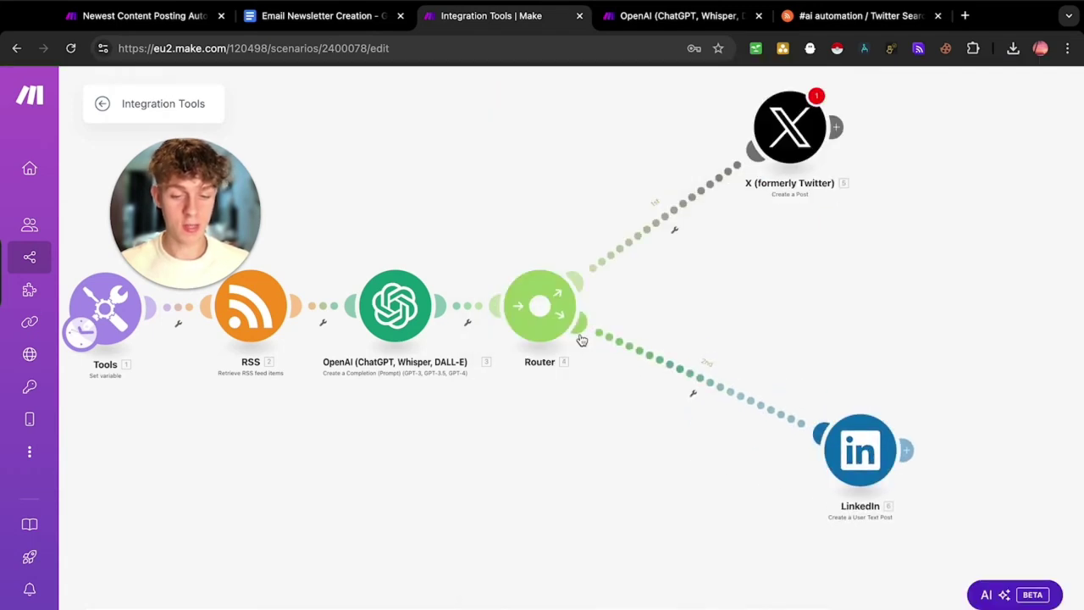
# Add a third route to the router with a Google Docs Insert a Paragraph to a Document module.
pyautogui.click(539, 305)
pyautogui.click(696, 437)
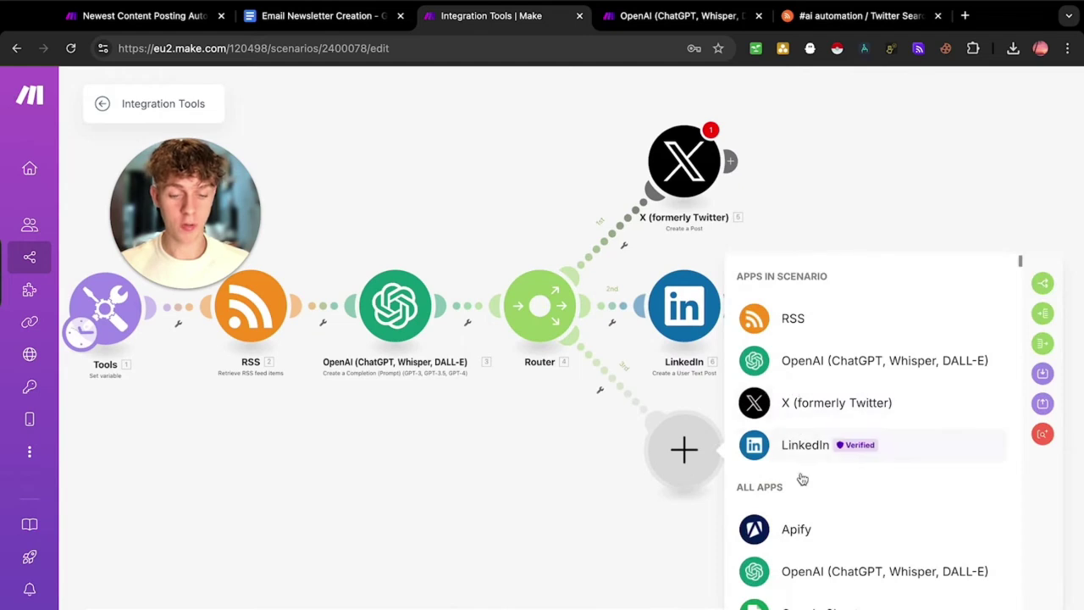
pyautogui.scroll(-5, 822, 581)
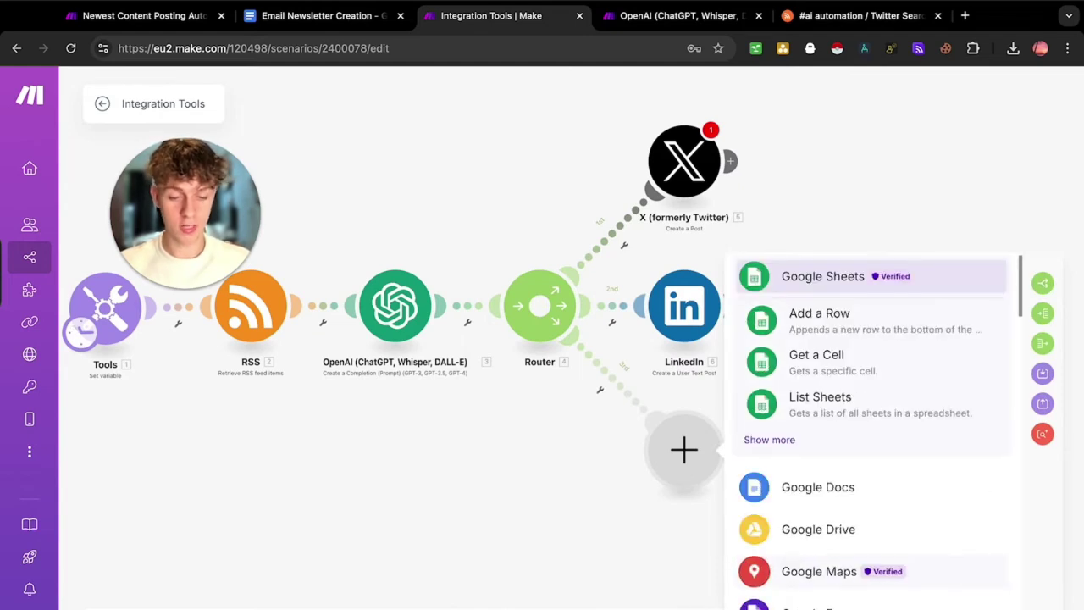
pyautogui.click(799, 490)
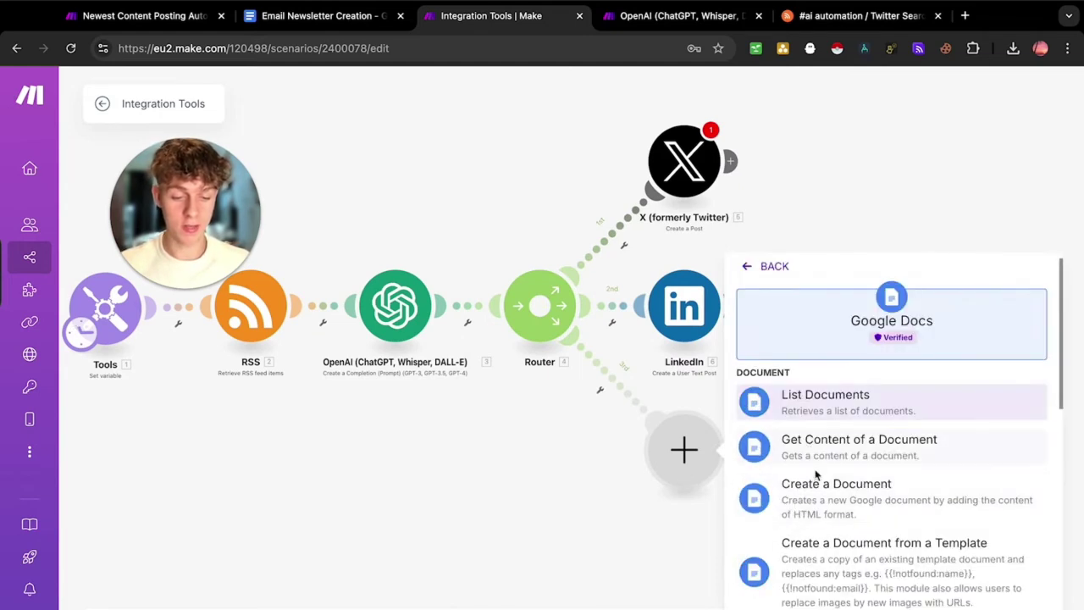
pyautogui.scroll(-3, 816, 472)
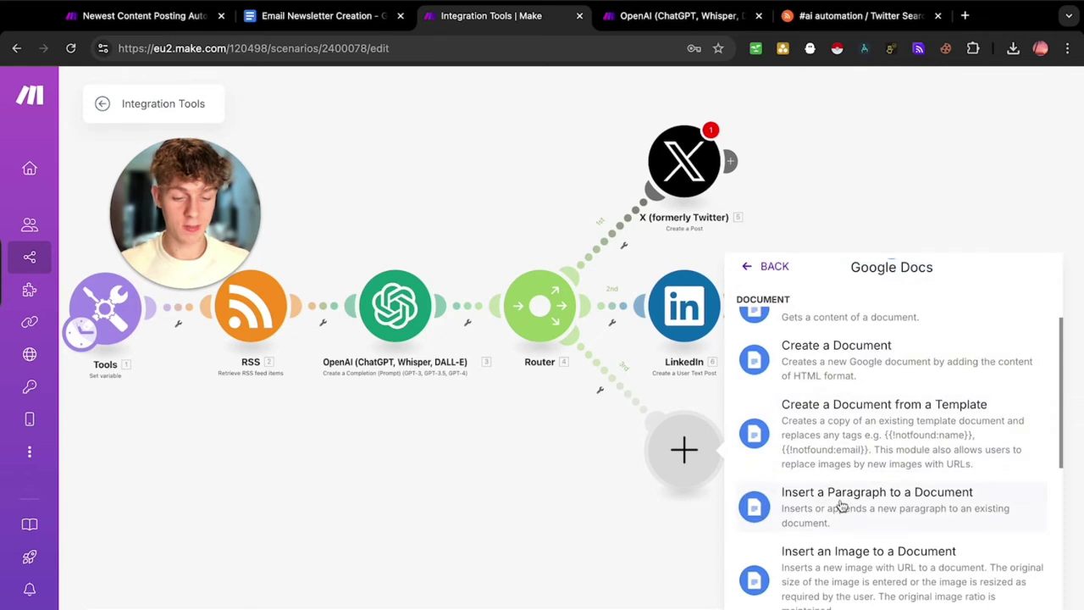
pyautogui.click(842, 506)
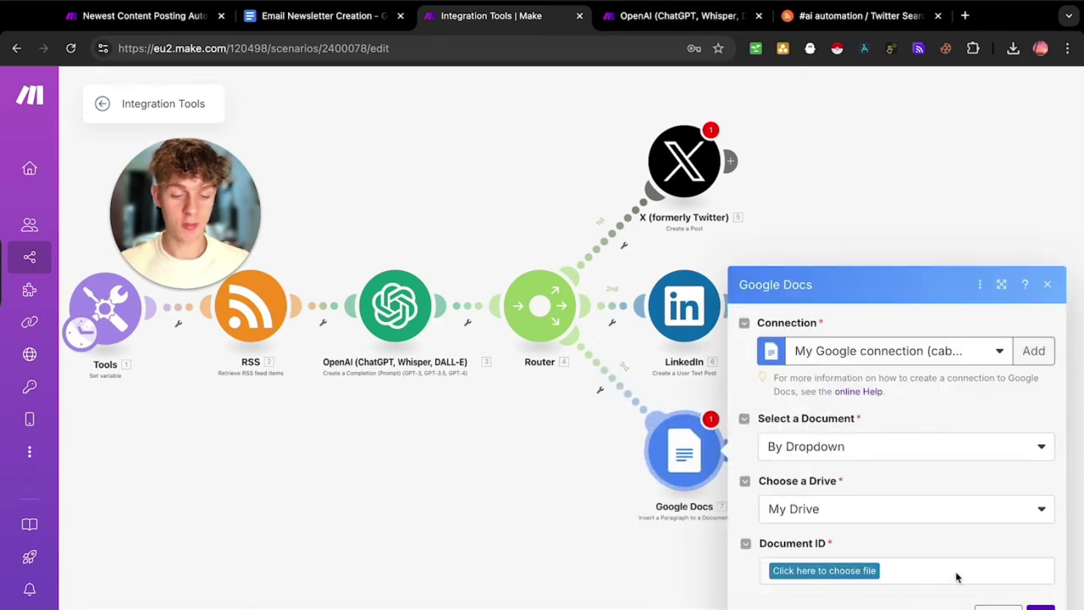
# Choose Email Newsletter Creation as the Google Docs module's document, fill in the appended text, and confirm the settings.
pyautogui.click(846, 573)
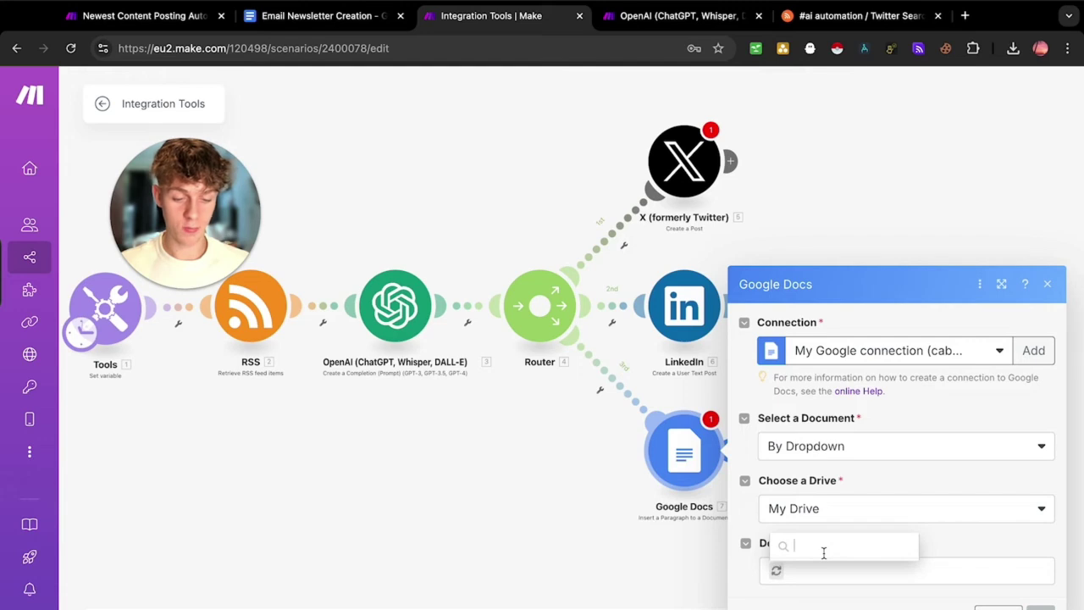
pyautogui.click(837, 487)
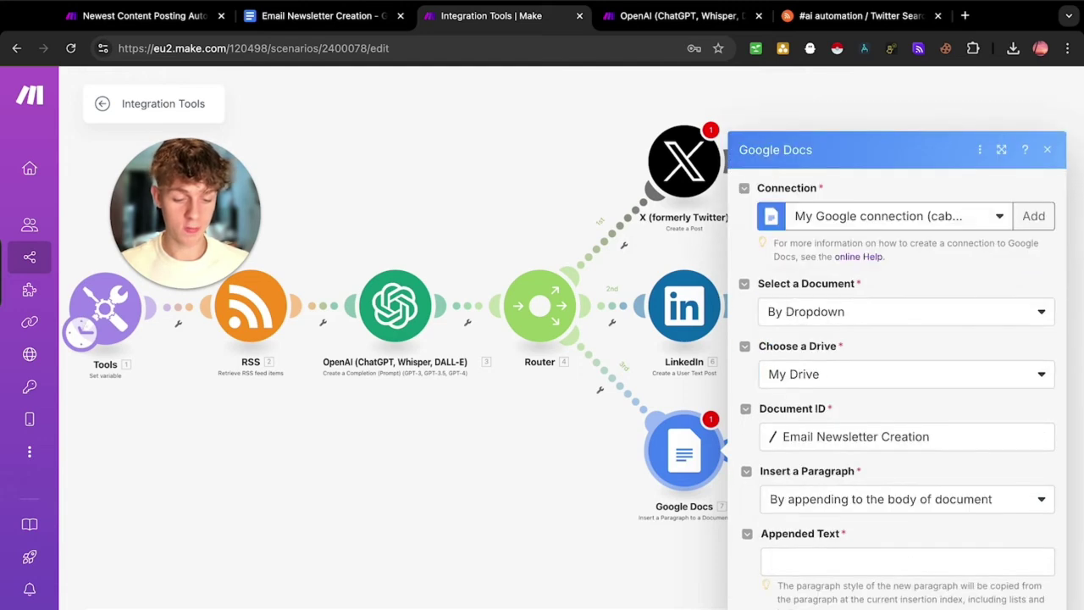
pyautogui.click(847, 561)
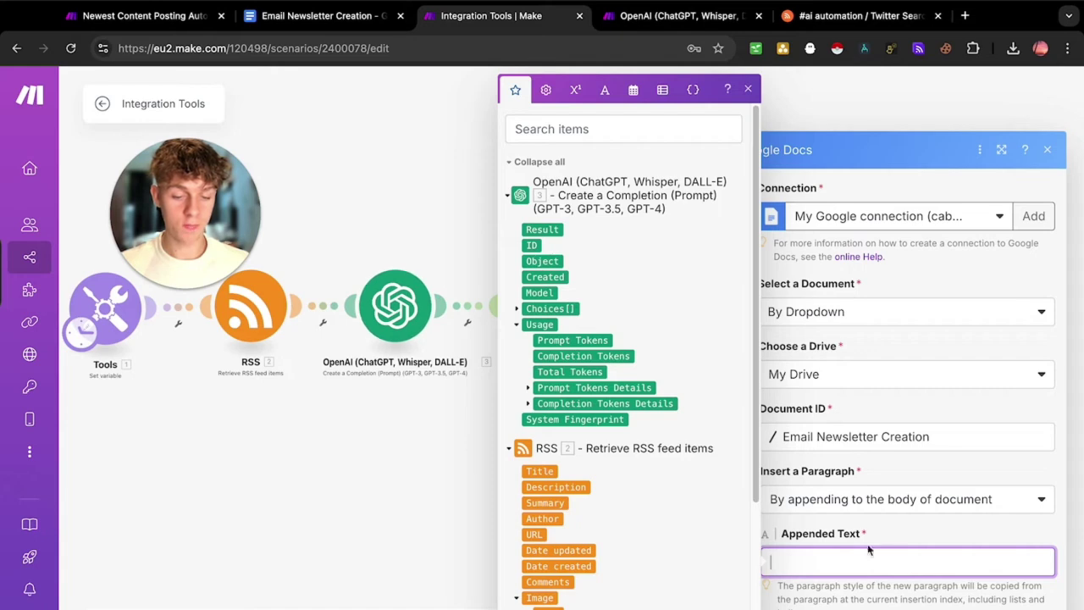
pyautogui.press('Return')
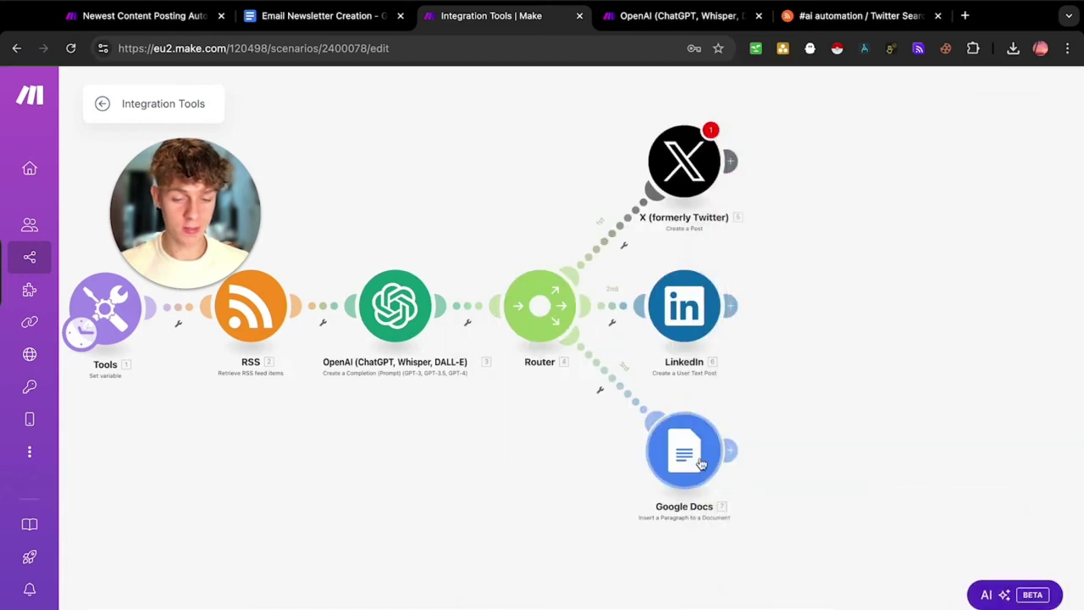
# Spread the Google Docs, LinkedIn and X modules farther away from the router.
pyautogui.moveTo(698, 461); pyautogui.dragTo(737, 501)
pyautogui.moveTo(684, 306); pyautogui.dragTo(774, 305)
pyautogui.moveTo(698, 164); pyautogui.dragTo(729, 153)
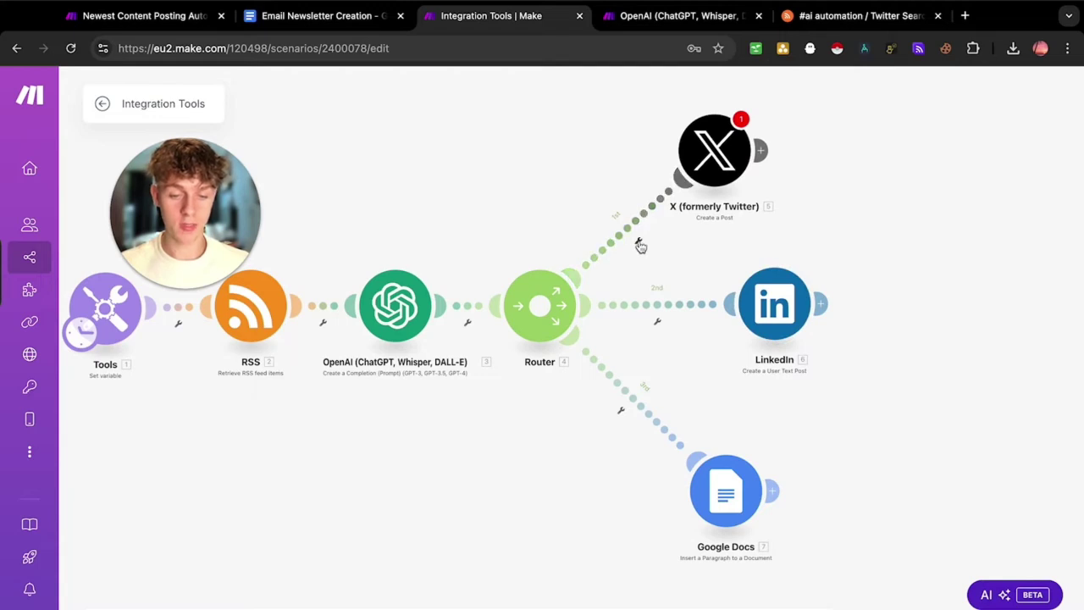
# Insert an OpenAI Create a Completion module on the first route, between the router and X, using the gpt-4o model.
pyautogui.click(638, 244)
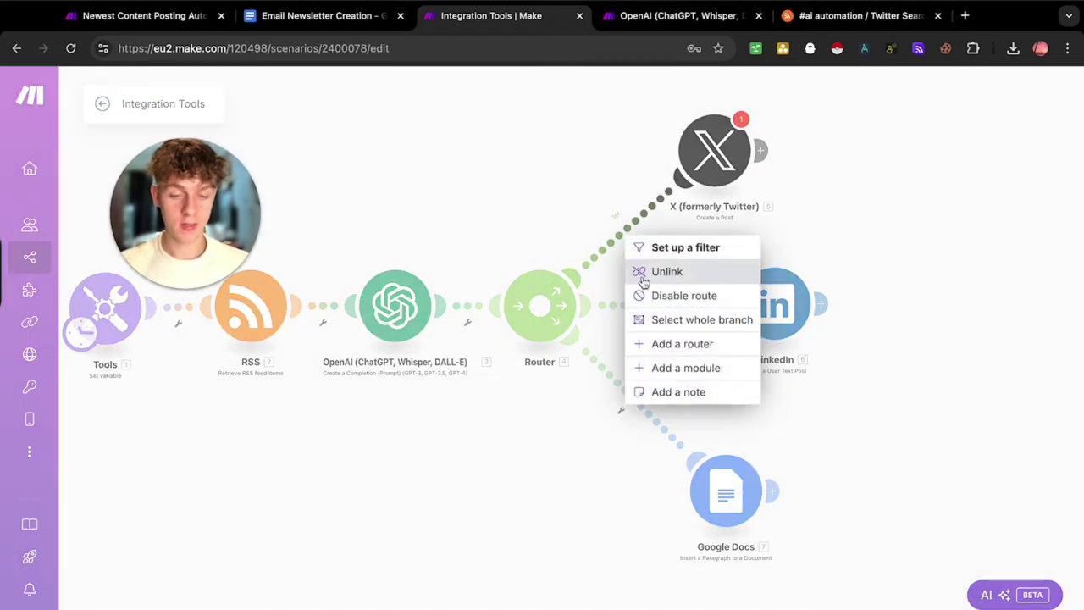
pyautogui.click(684, 362)
pyautogui.click(820, 184)
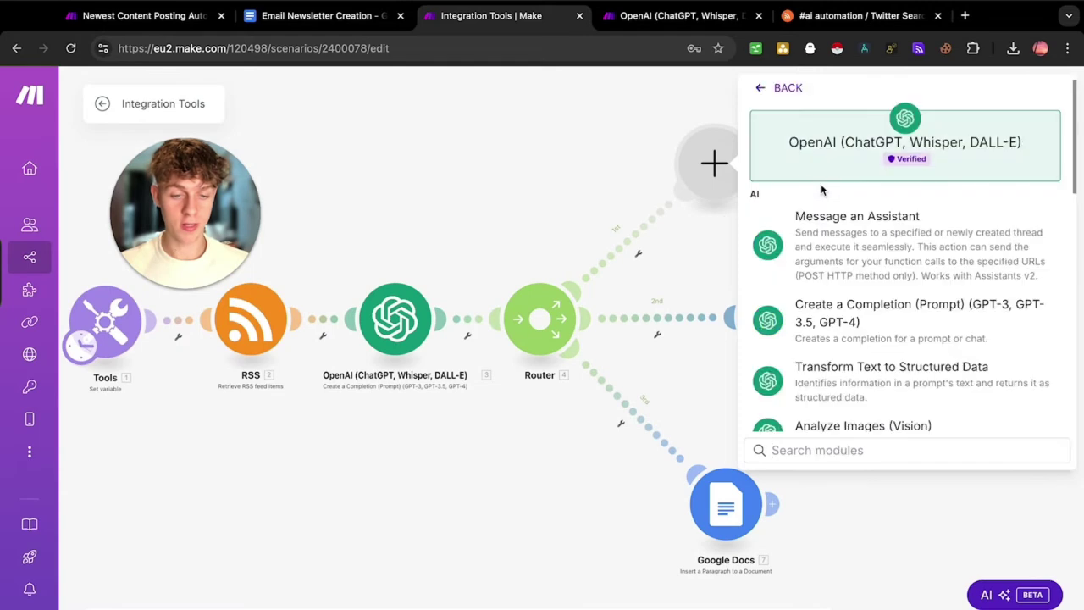
pyautogui.click(840, 322)
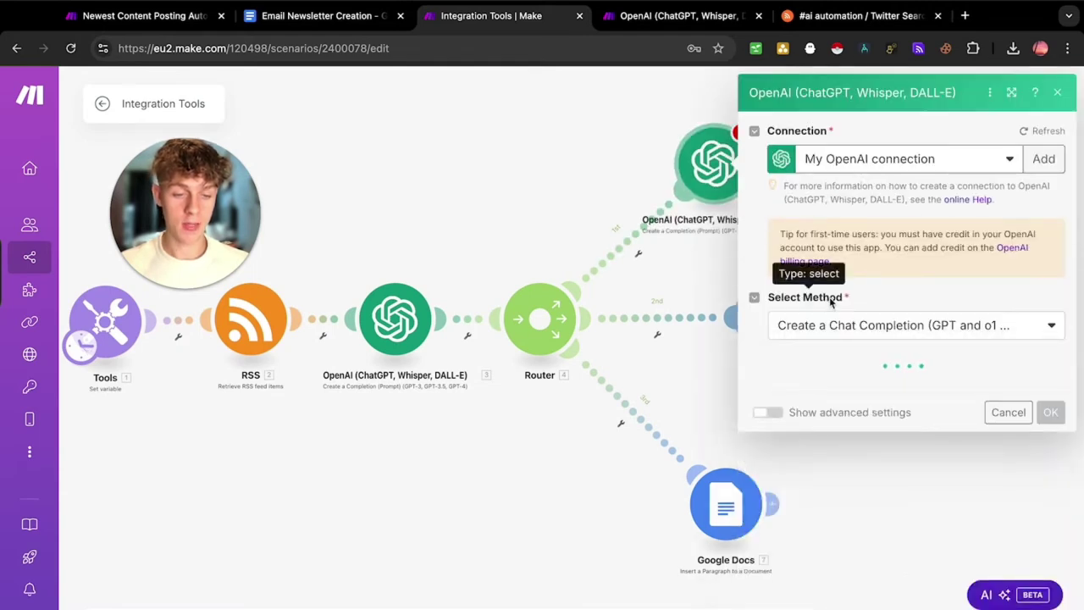
pyautogui.click(816, 386)
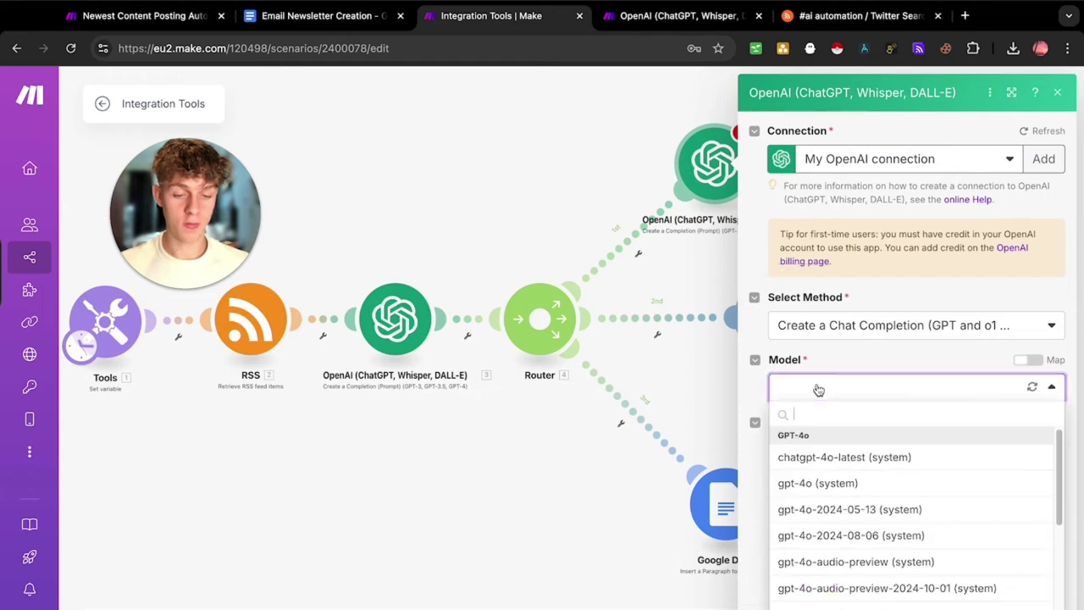
pyautogui.click(839, 484)
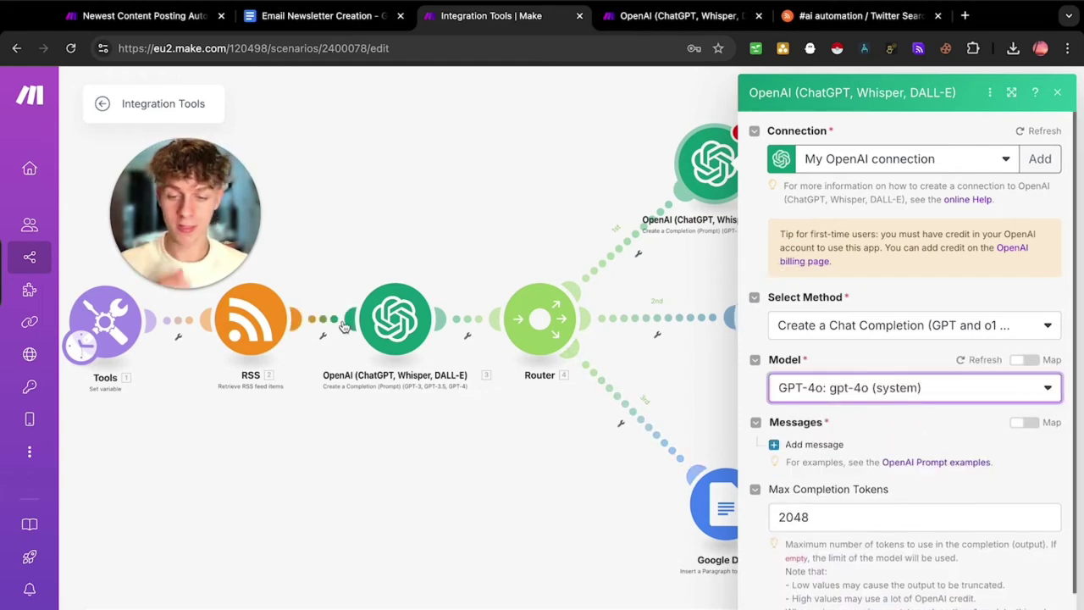
# Add an Assistant message reading "You job is to post a one sentence update of trending Ai news from this summary:" plus the first OpenAI module's Result, and confirm.
pyautogui.click(811, 444)
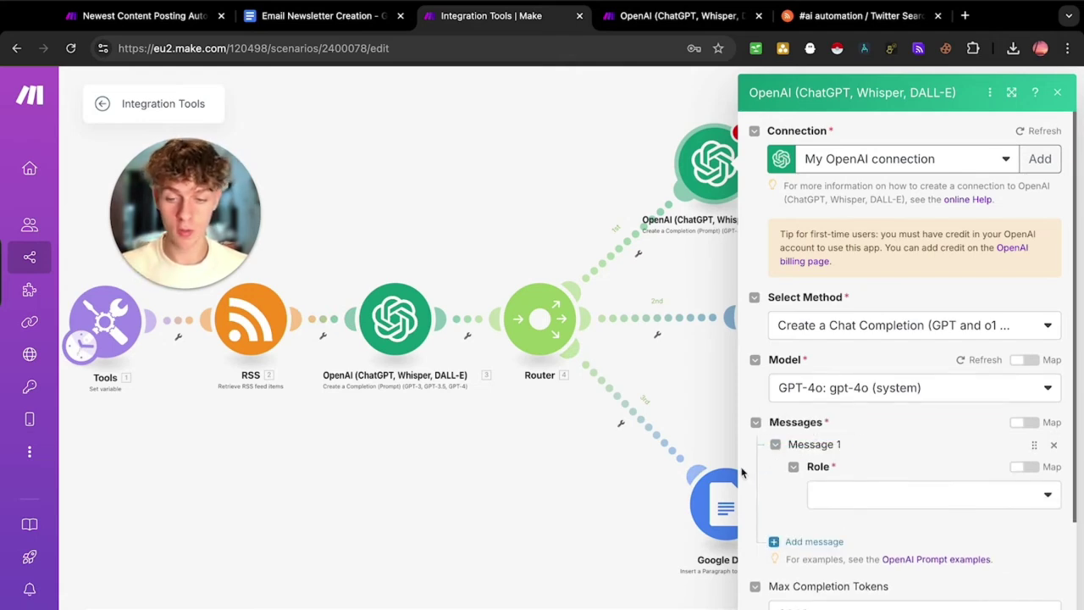
pyautogui.click(875, 496)
pyautogui.click(861, 545)
pyautogui.scroll(-2, 769, 482)
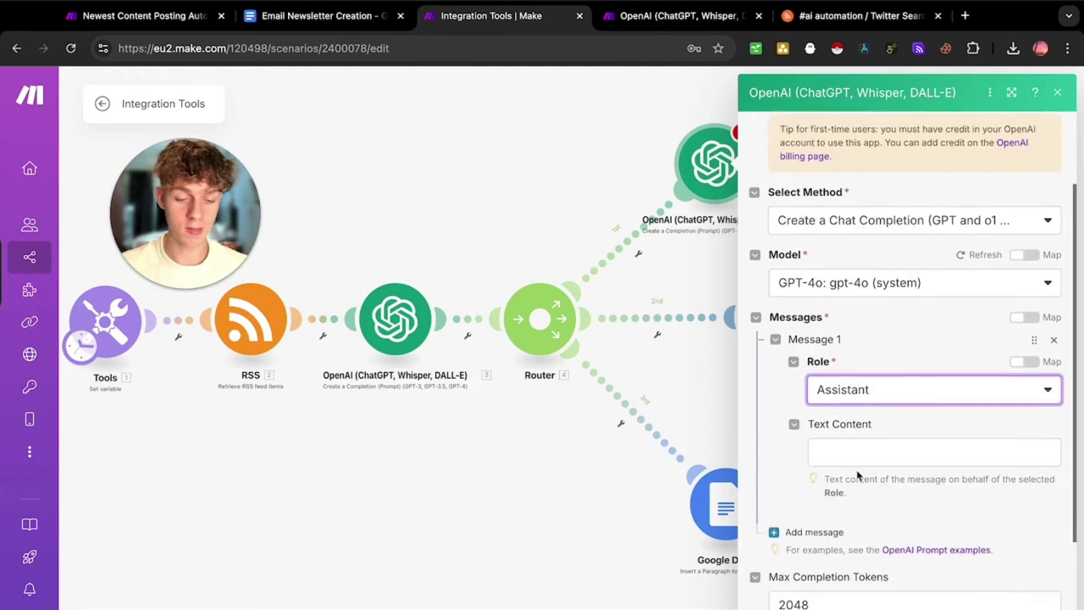
pyautogui.click(858, 455)
pyautogui.write('Yo')
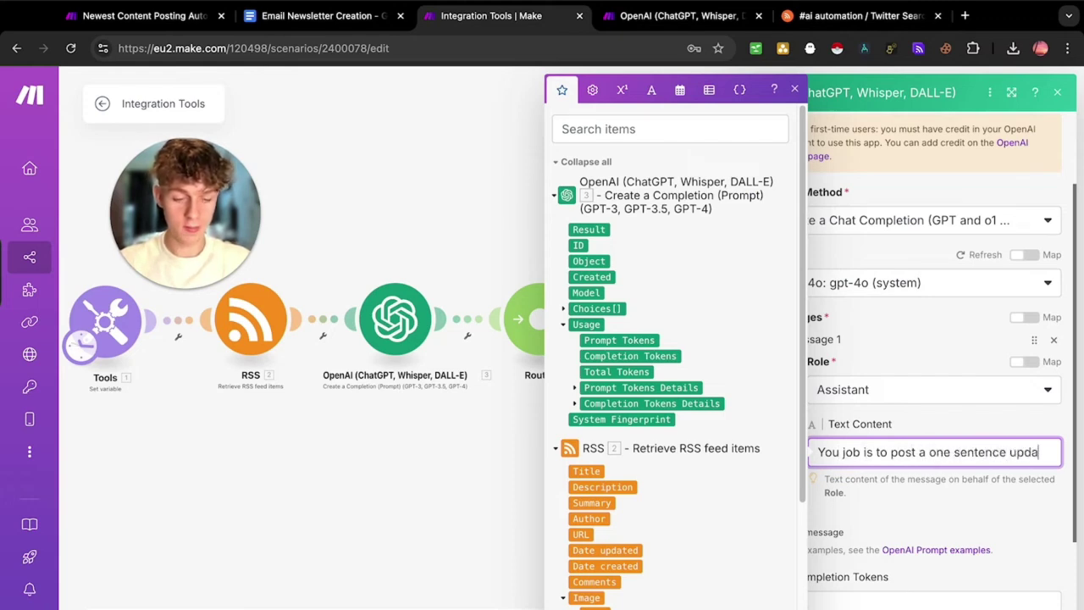
pyautogui.write('of')
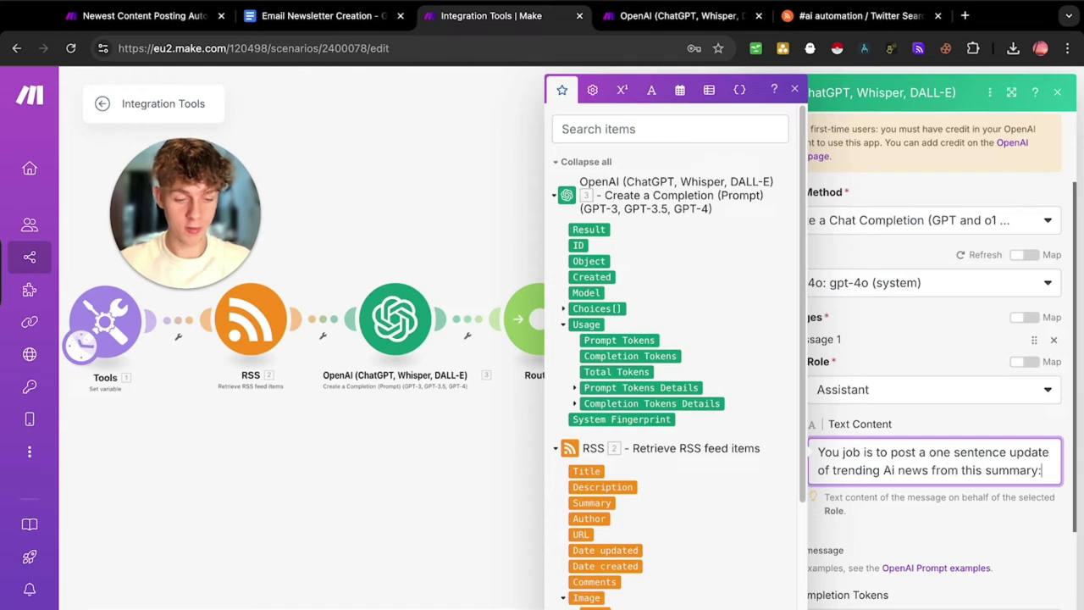
pyautogui.click(590, 230)
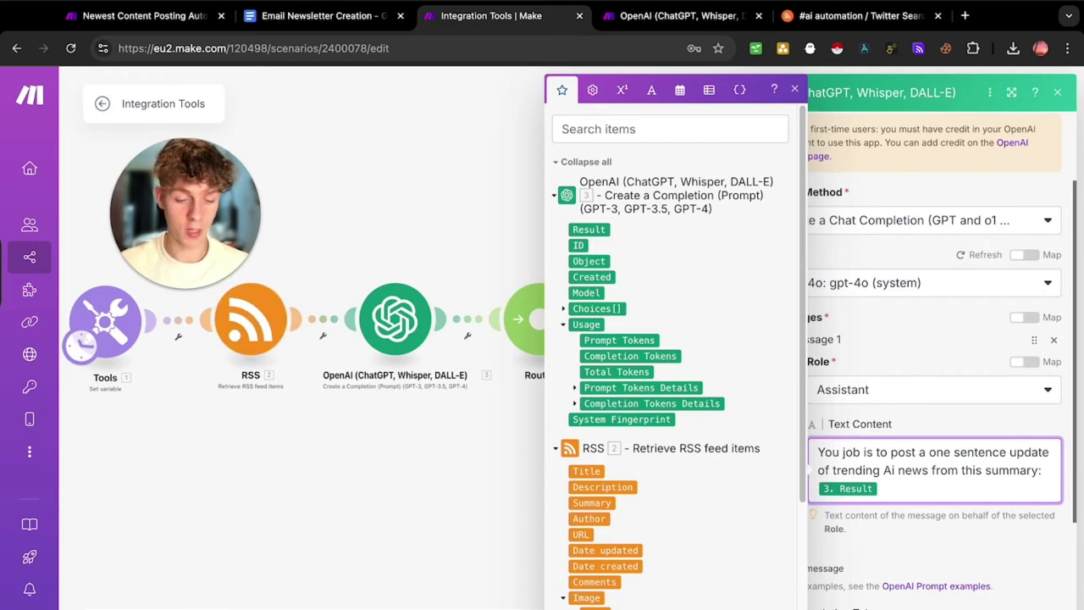
pyautogui.click(1035, 607)
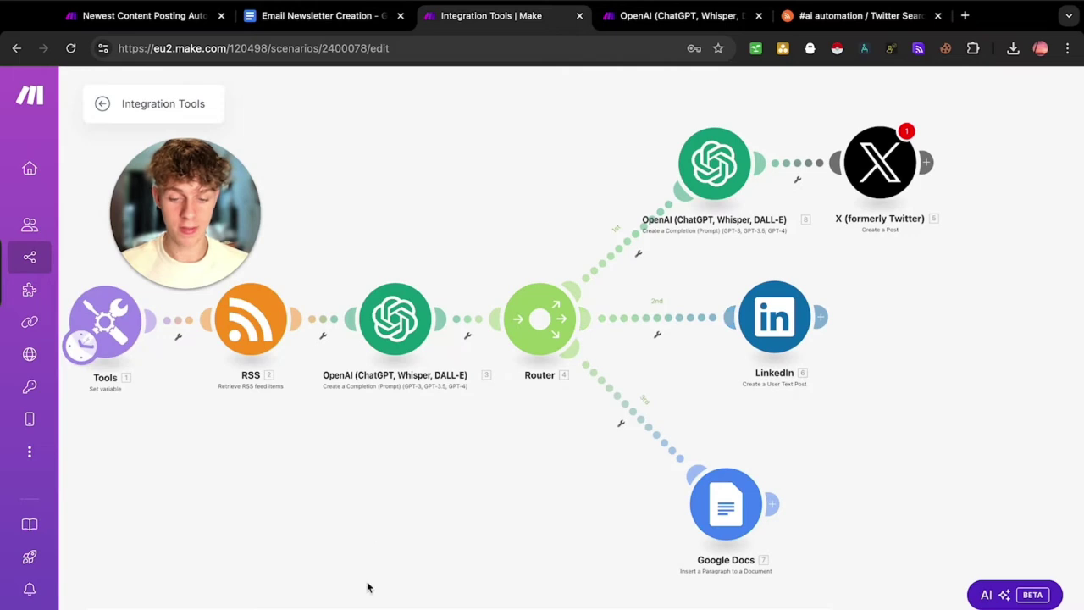
# Insert an OpenAI Create a Completion module on the second route, before LinkedIn, using the gpt-4o model.
pyautogui.click(644, 320)
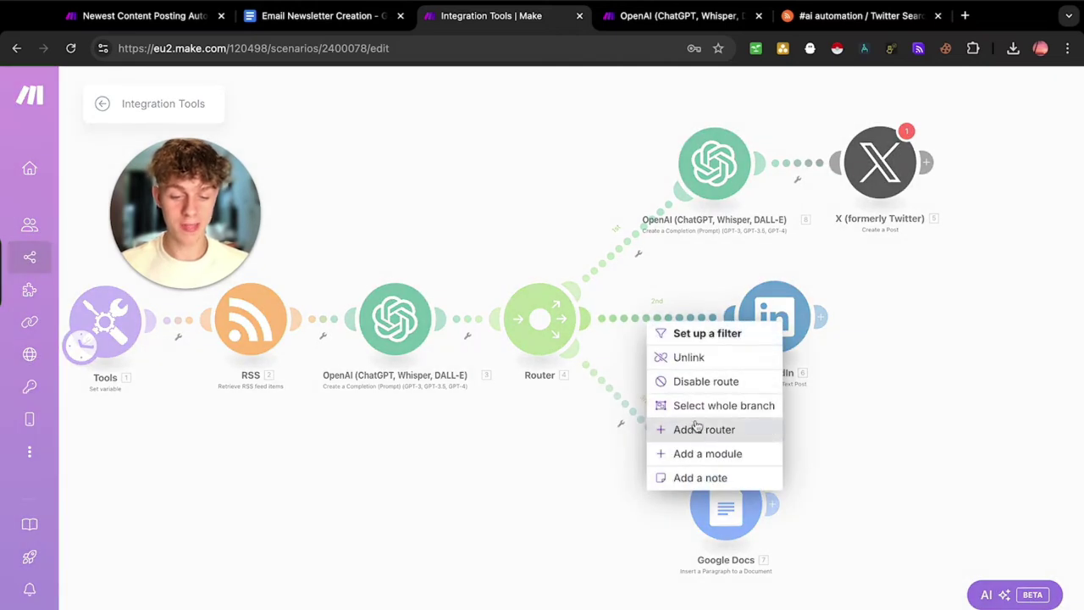
pyautogui.click(703, 456)
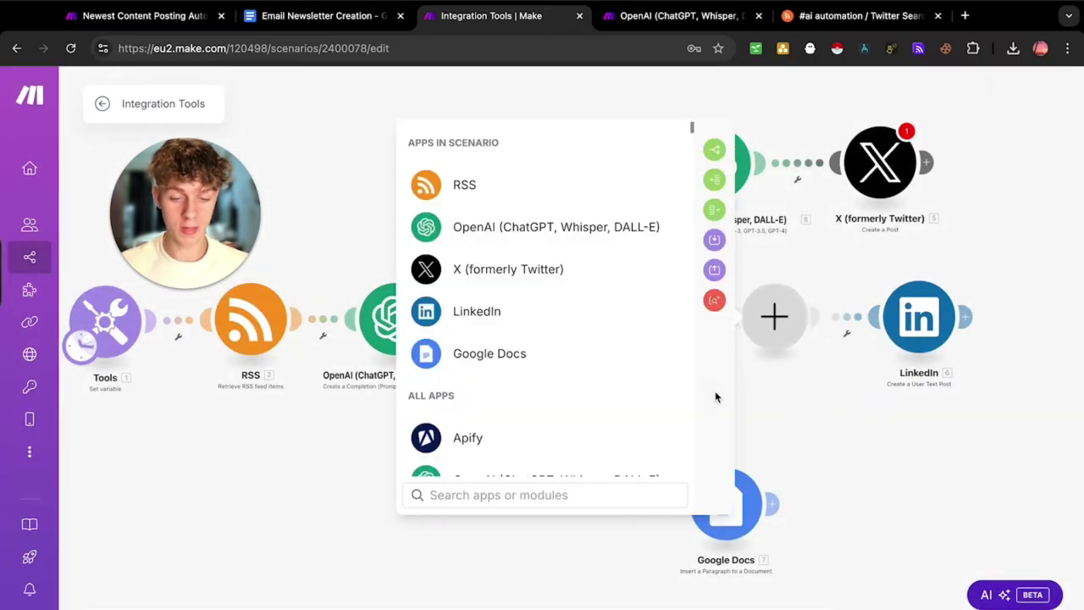
pyautogui.click(488, 232)
pyautogui.click(522, 364)
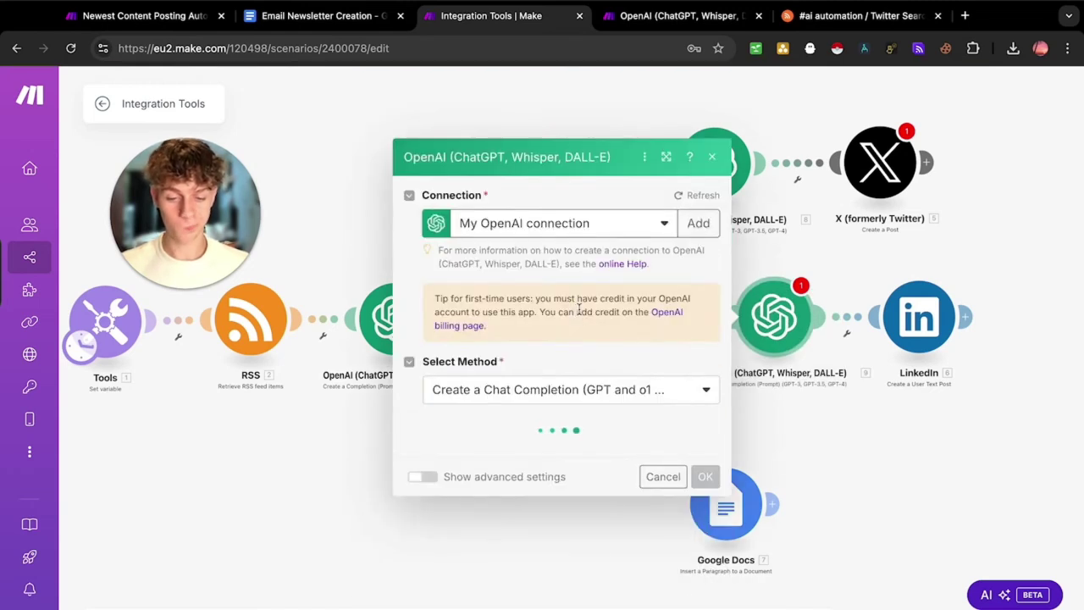
pyautogui.click(483, 390)
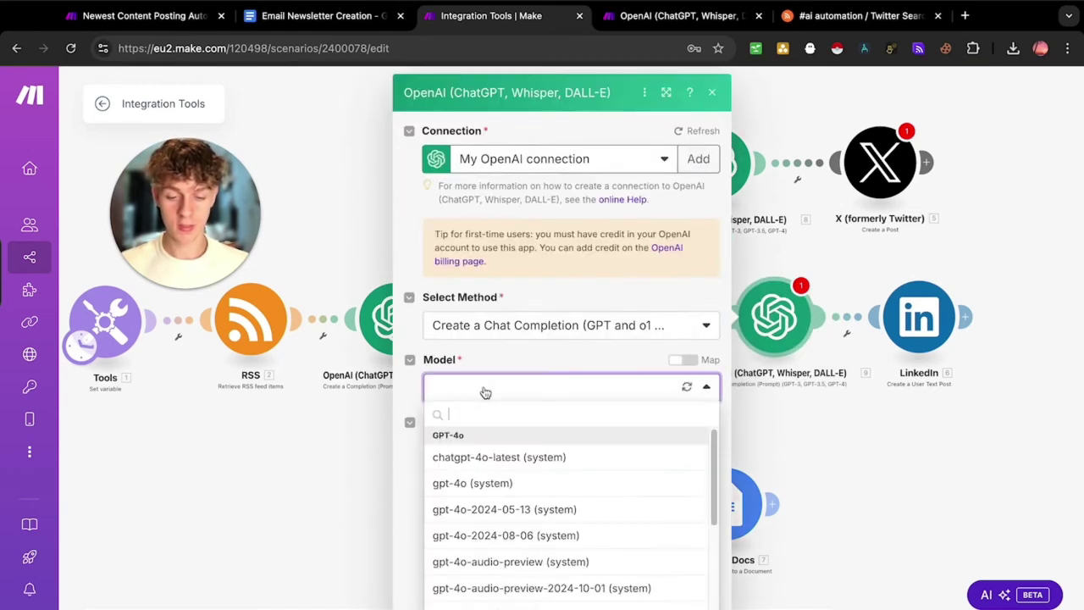
pyautogui.click(486, 485)
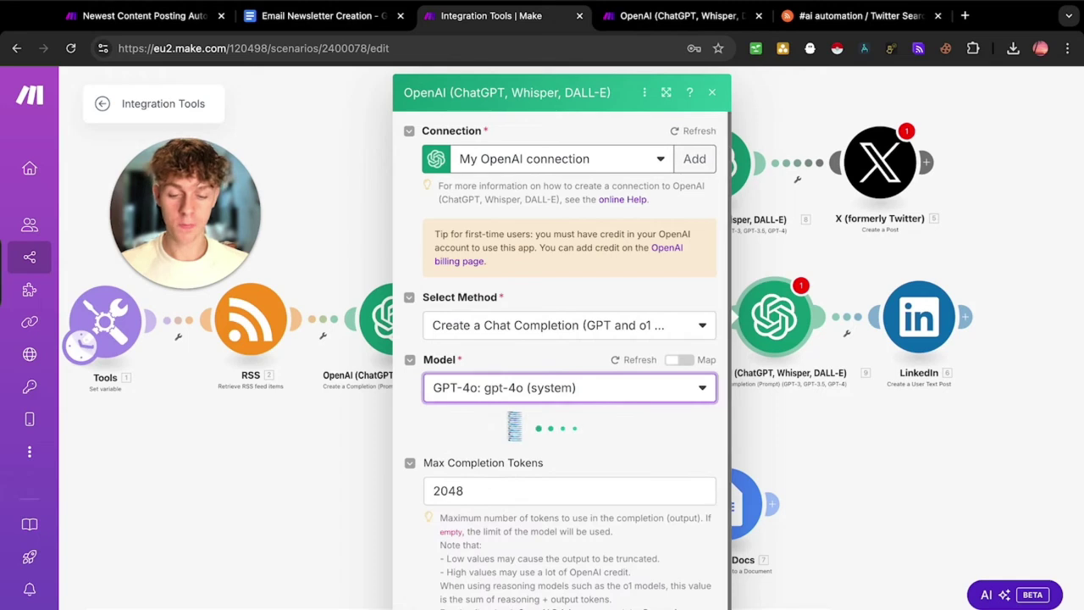
# Add an Assistant message reading "You job is to post to LinkedIn, make 100 word thread providing value" and confirm the module settings.
pyautogui.click(470, 444)
pyautogui.click(491, 495)
pyautogui.click(493, 541)
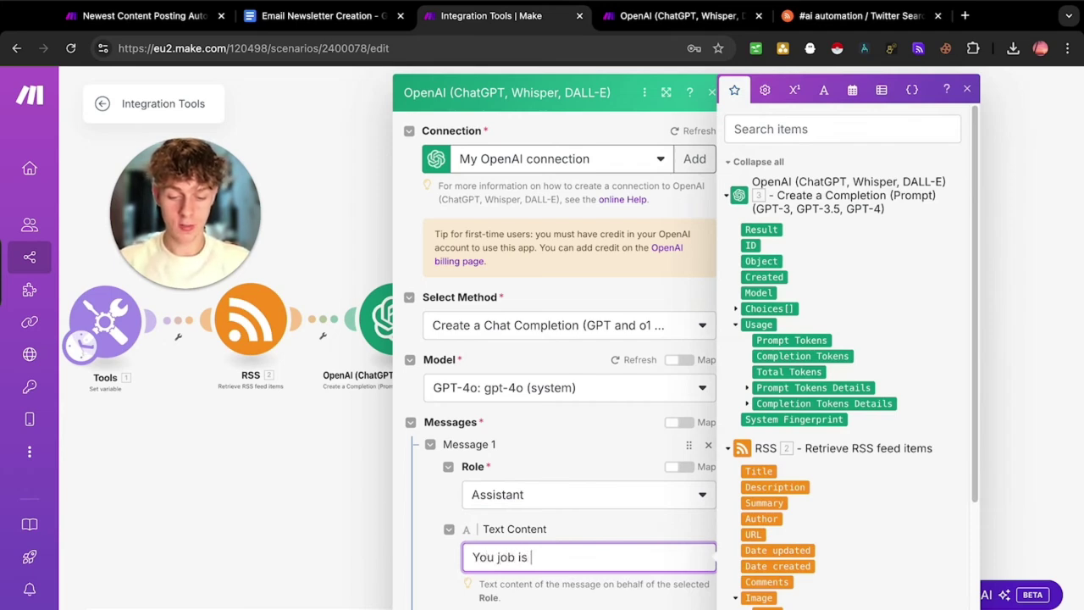
pyautogui.write('You job is to post to LinkedIN')
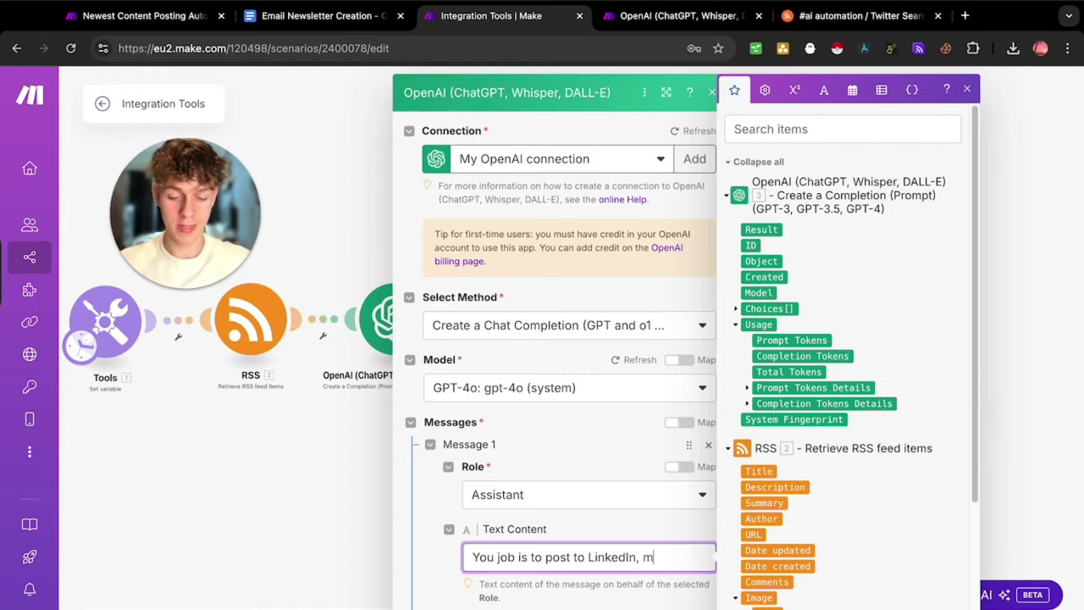
pyautogui.write(', make 100')
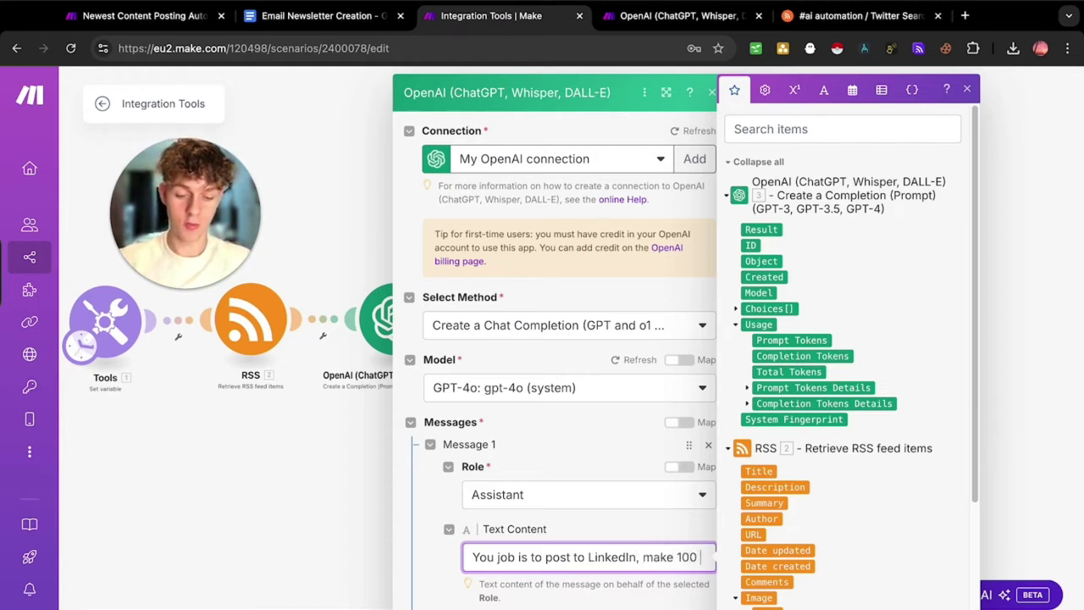
pyautogui.write(' words')
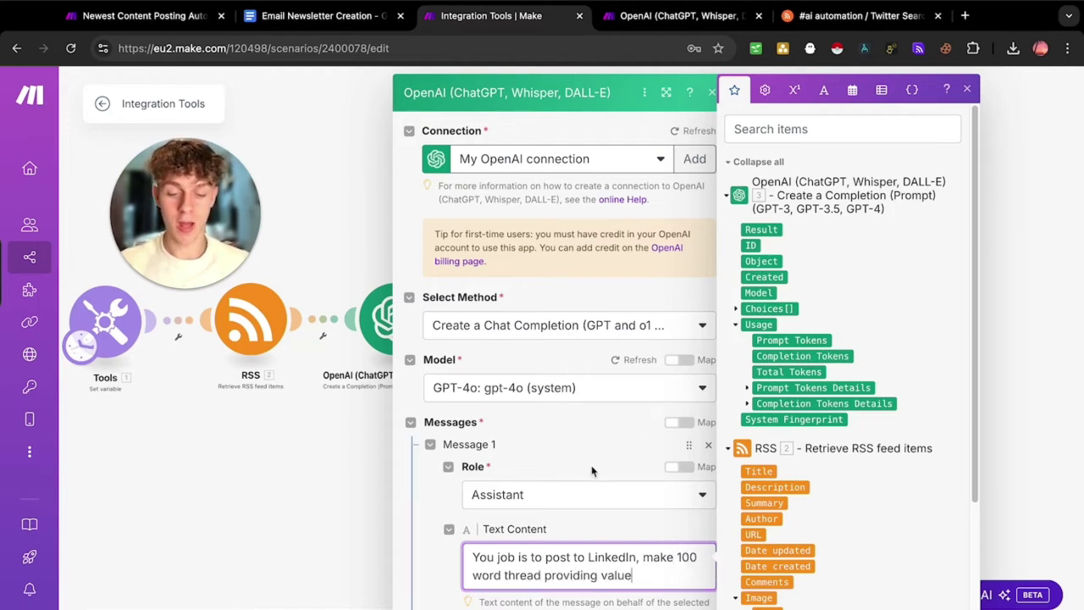
pyautogui.scroll(-3, 659, 599)
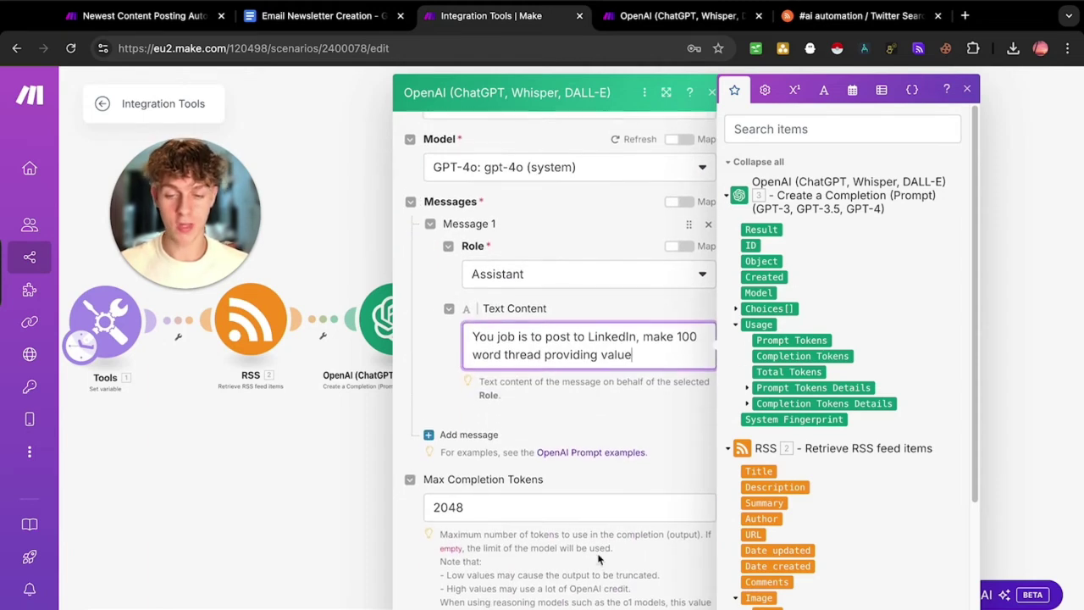
pyautogui.scroll(-1, 598, 555)
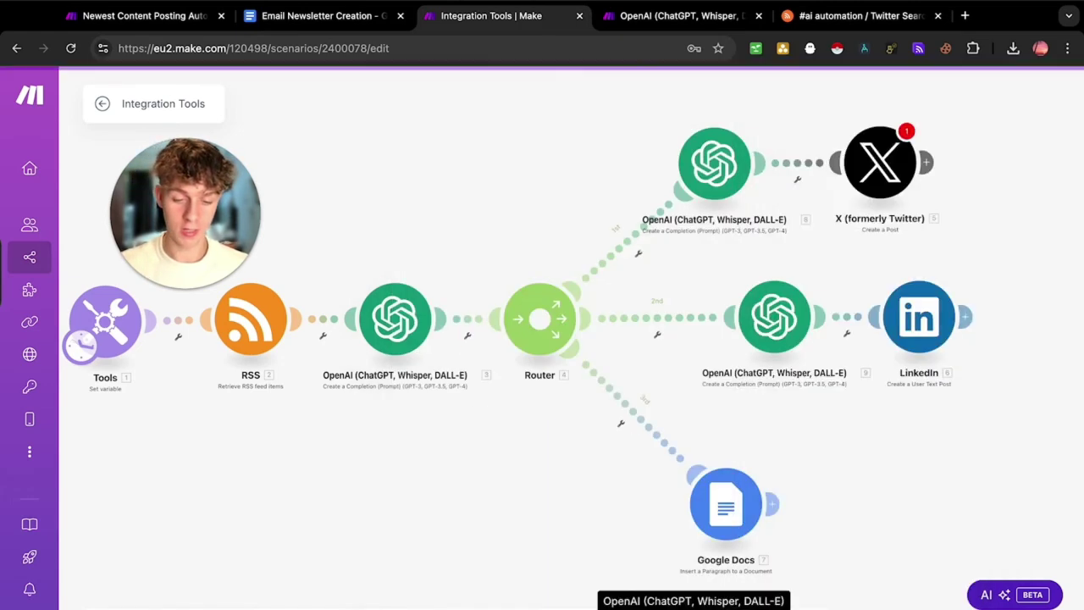
pyautogui.click(375, 605)
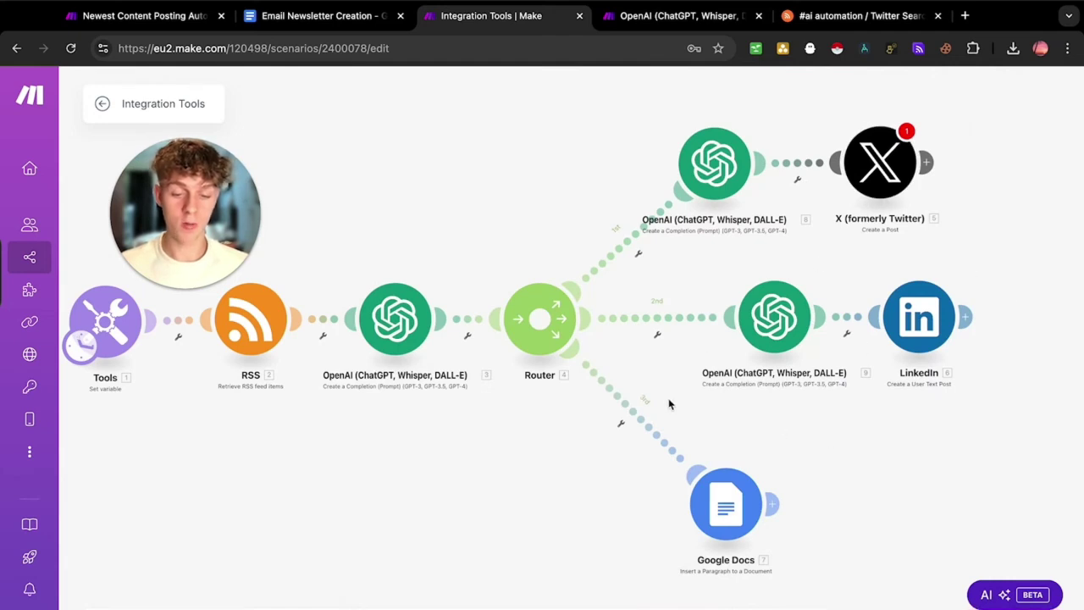
# Insert an OpenAI Create a Completion module on the third route, before Google Docs, using the gpt-4o model.
pyautogui.click(648, 426)
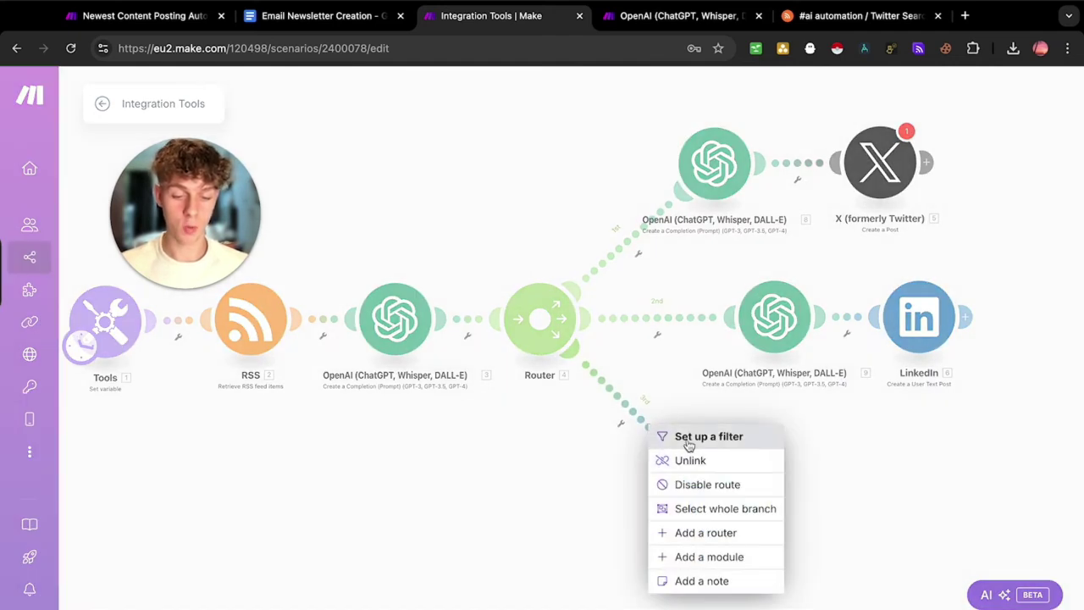
pyautogui.click(709, 556)
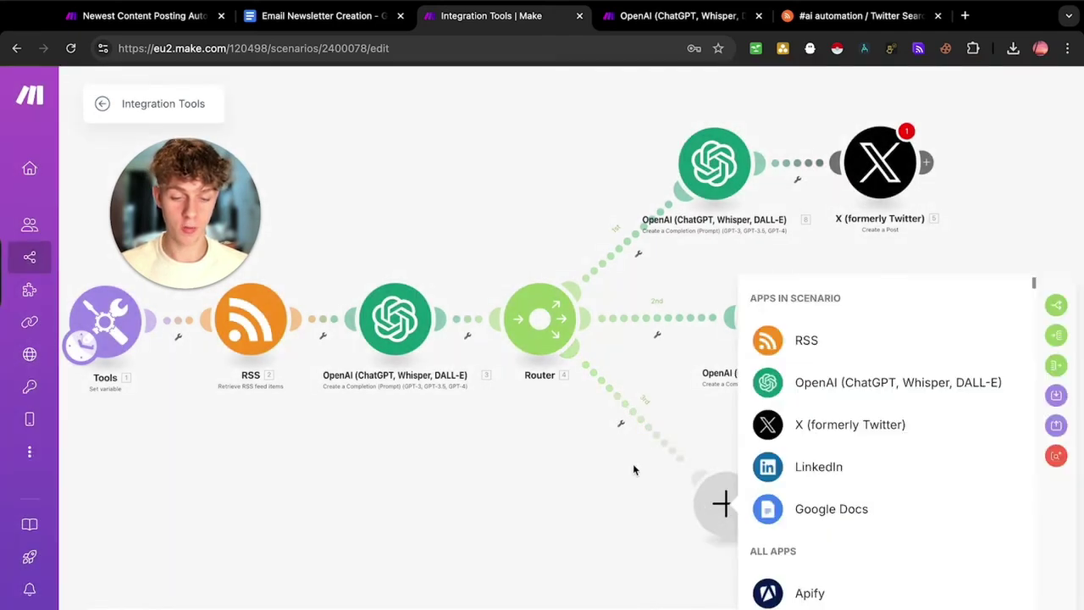
pyautogui.click(830, 383)
pyautogui.click(857, 510)
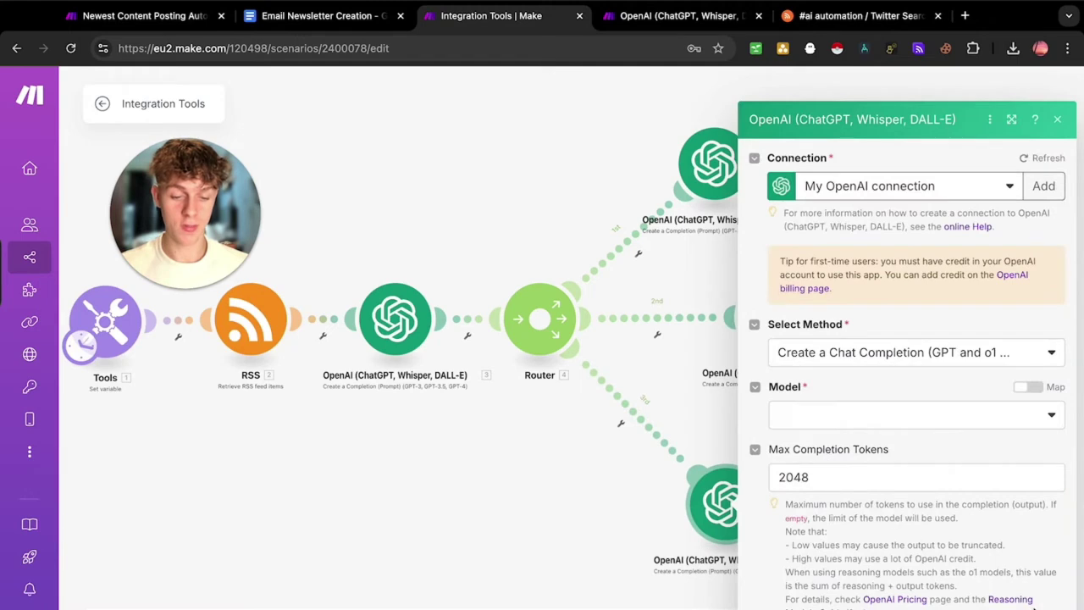
pyautogui.click(844, 415)
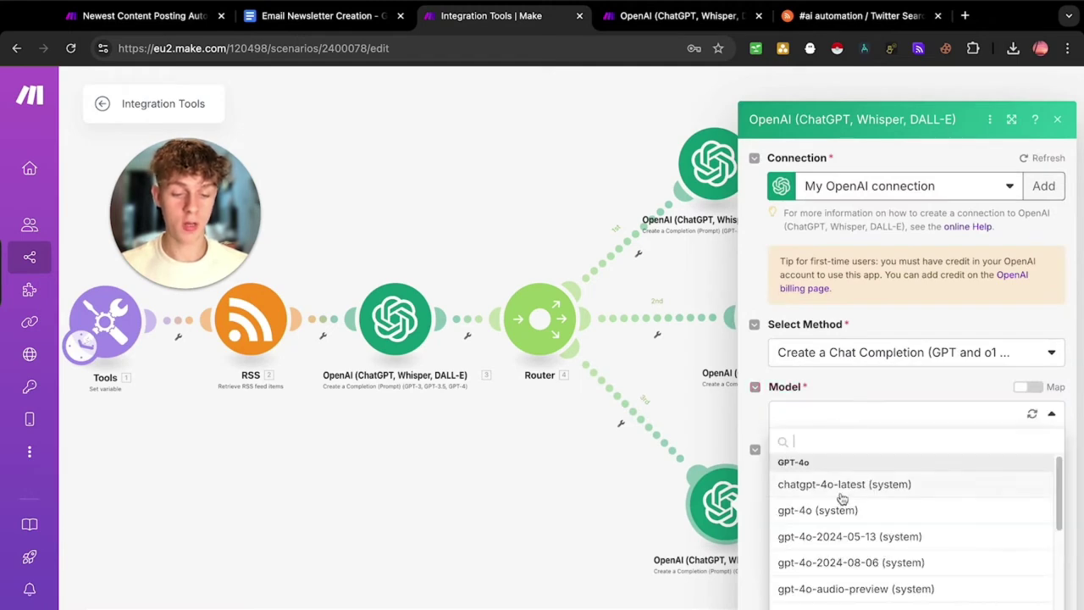
pyautogui.click(883, 510)
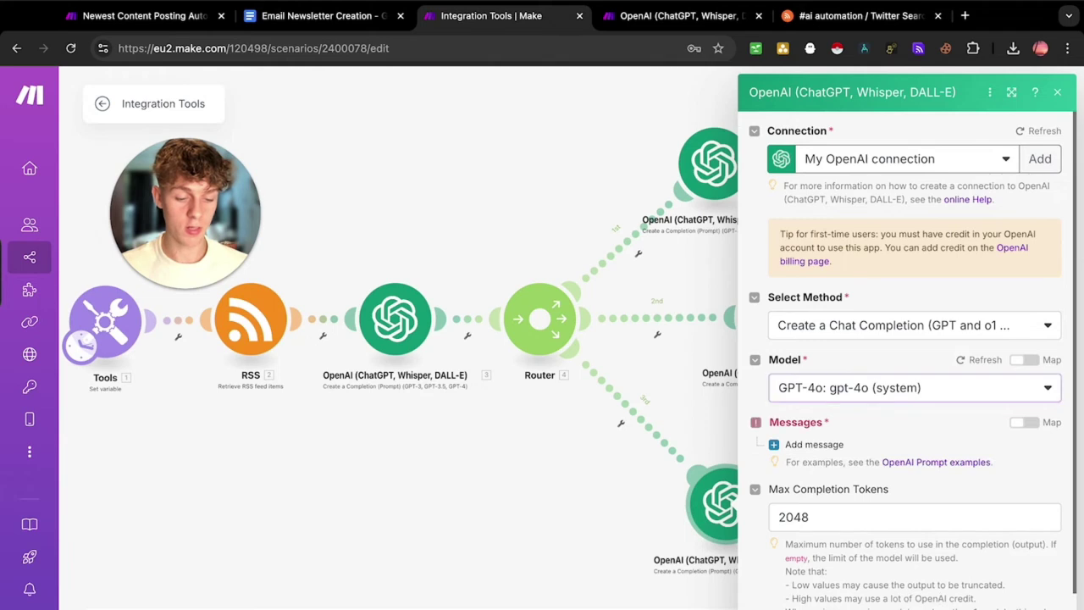
# Give the third route's OpenAI module an Assistant message with the placeholder text "q" and confirm the settings.
pyautogui.click(826, 446)
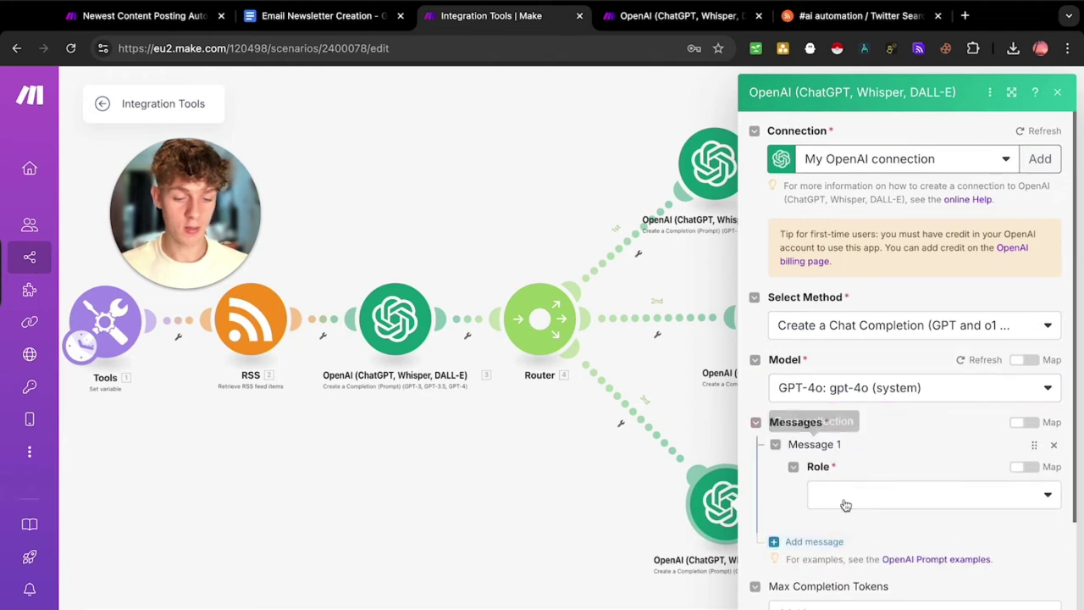
pyautogui.click(892, 508)
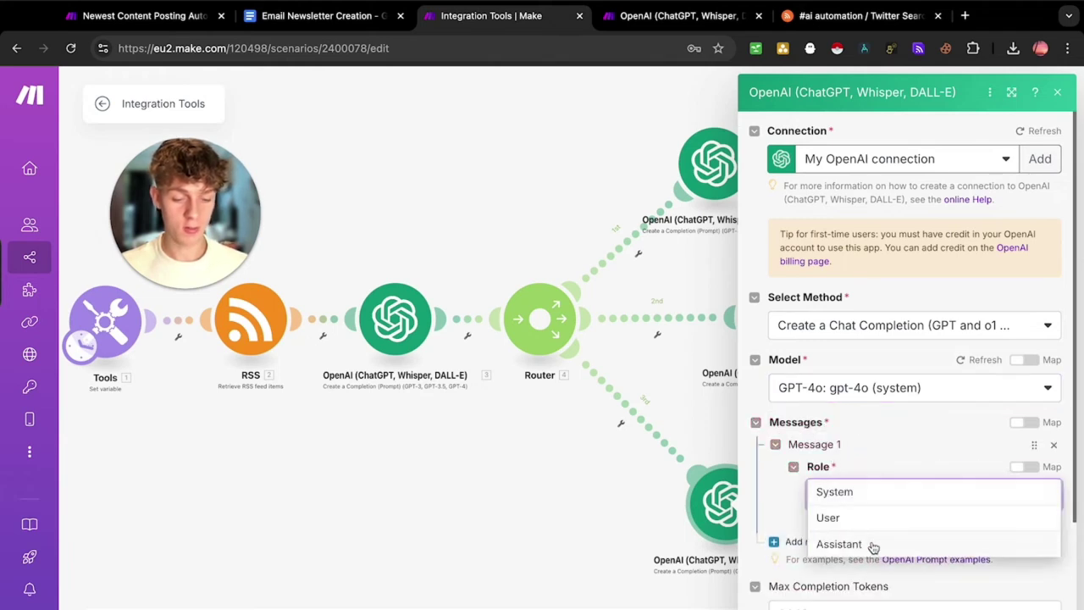
pyautogui.click(872, 546)
pyautogui.click(870, 551)
pyautogui.write('q')
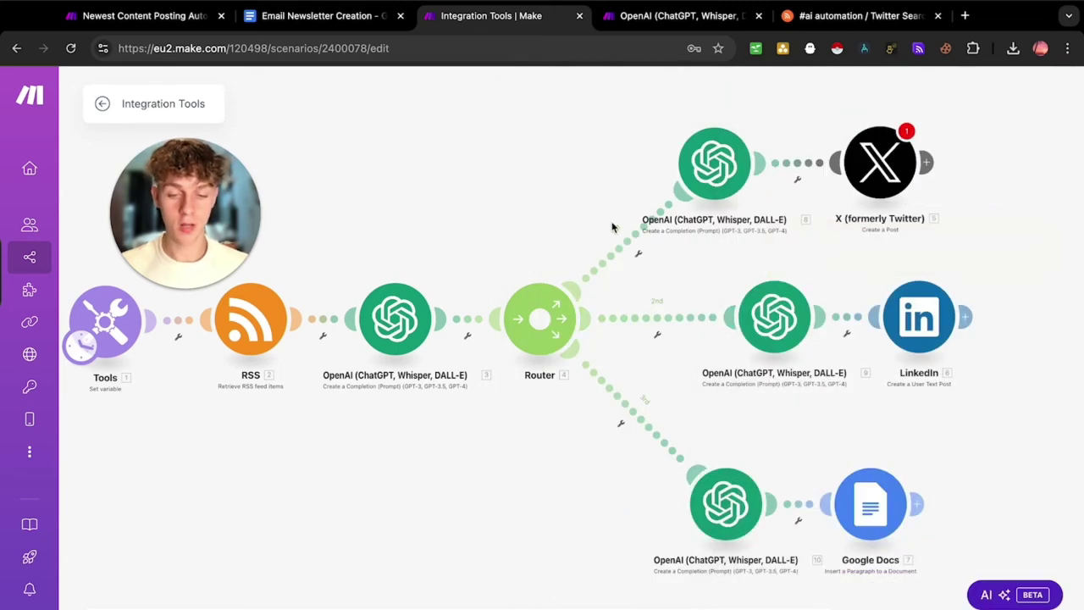
# Check the Social Media variable's value in the Tools module and close its settings unchanged.
pyautogui.moveTo(401, 236); pyautogui.dragTo(566, 266)
pyautogui.click(275, 349)
pyautogui.doubleClick(394, 393)
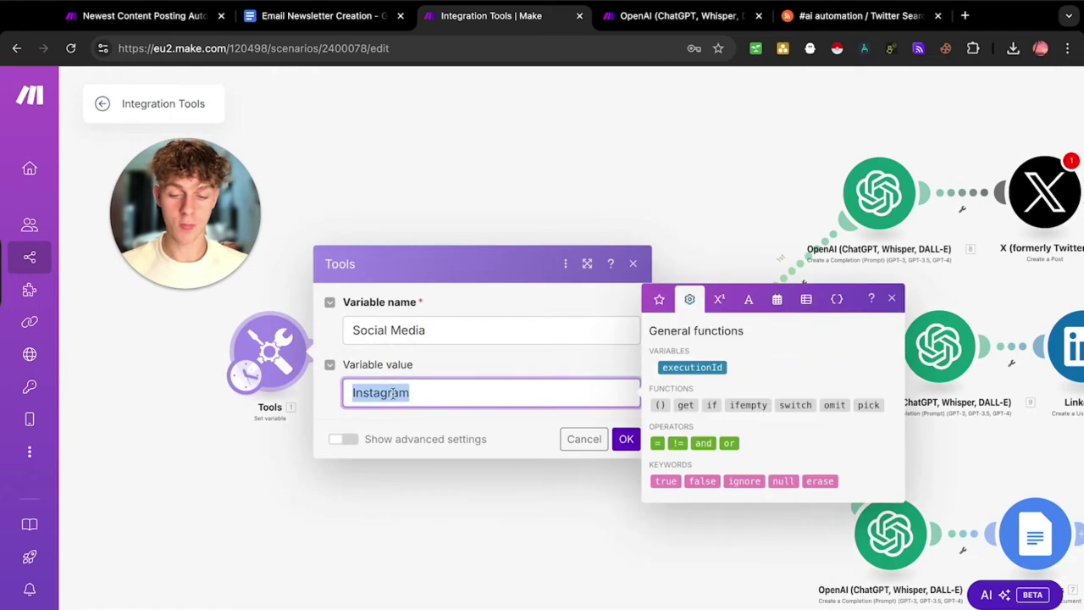
pyautogui.click(316, 238)
pyautogui.moveTo(627, 168); pyautogui.dragTo(456, 180)
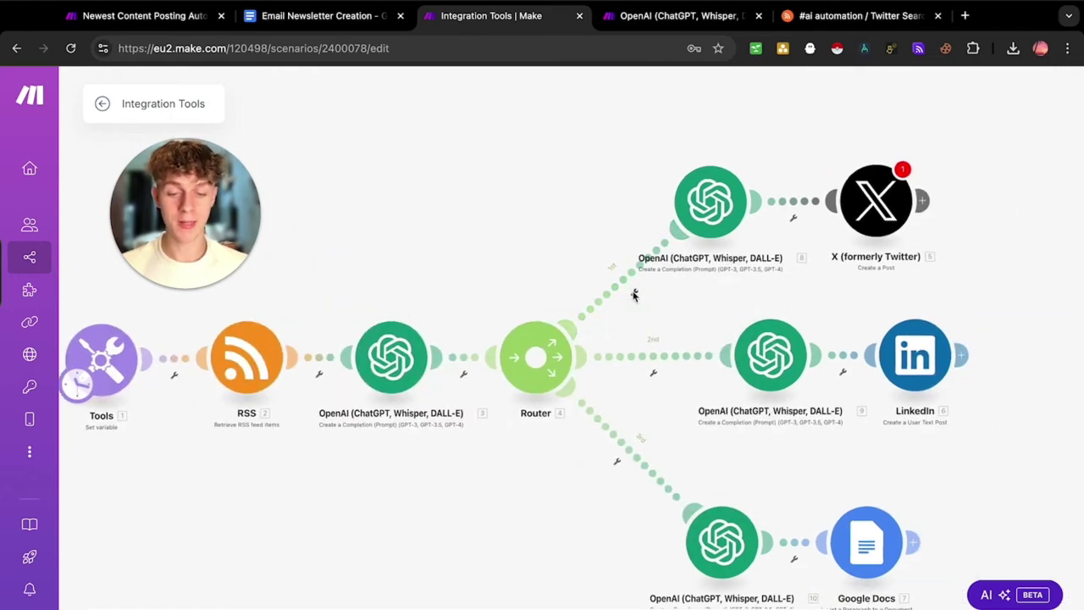
# Start a filter on the first route between the router and its OpenAI module, labelled "Social Media".
pyautogui.click(631, 294)
pyautogui.click(632, 314)
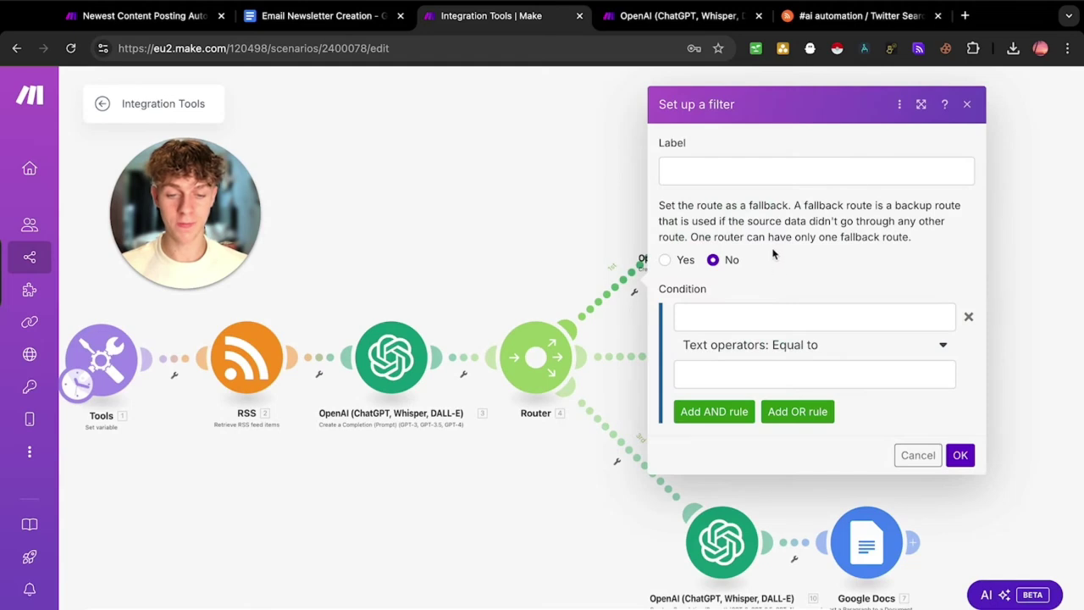
pyautogui.click(720, 172)
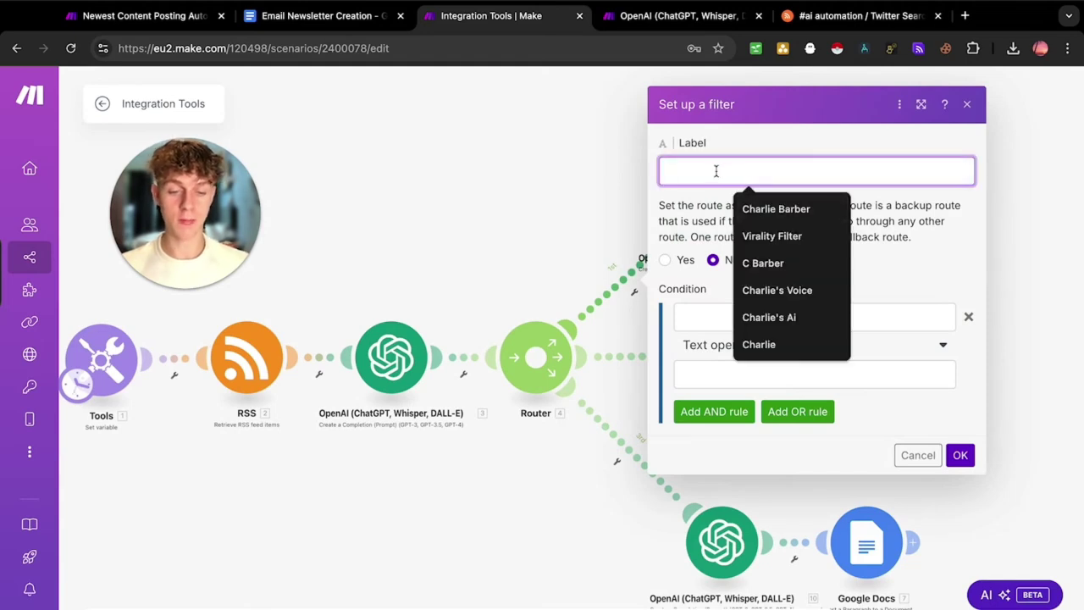
pyautogui.write('Socail')
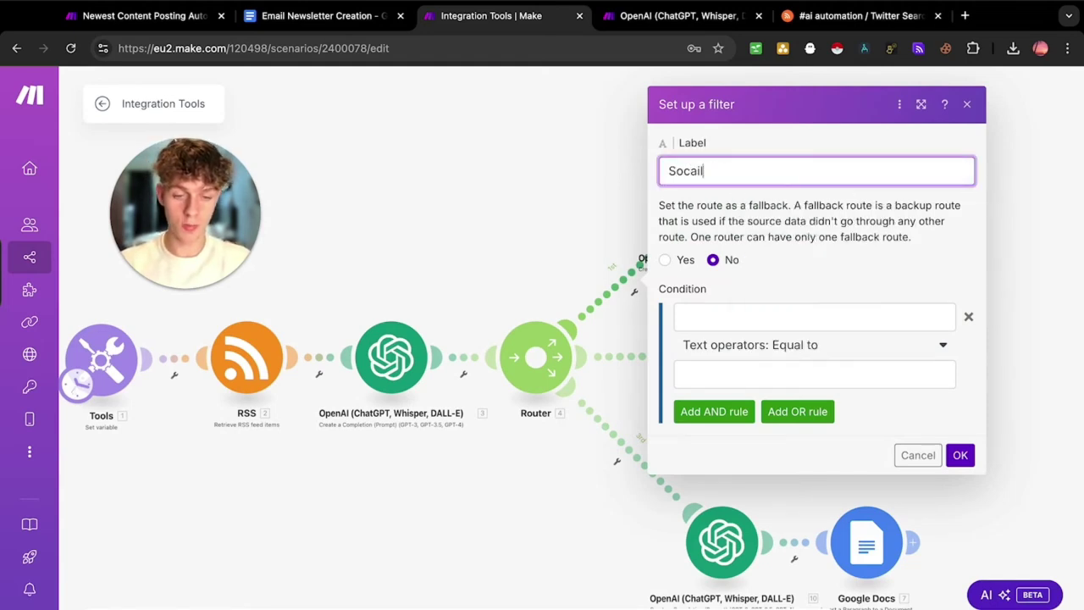
pyautogui.press('BackSpace')
pyautogui.press('BackSpace')
pyautogui.press('BackSpace')
pyautogui.write('ial M')
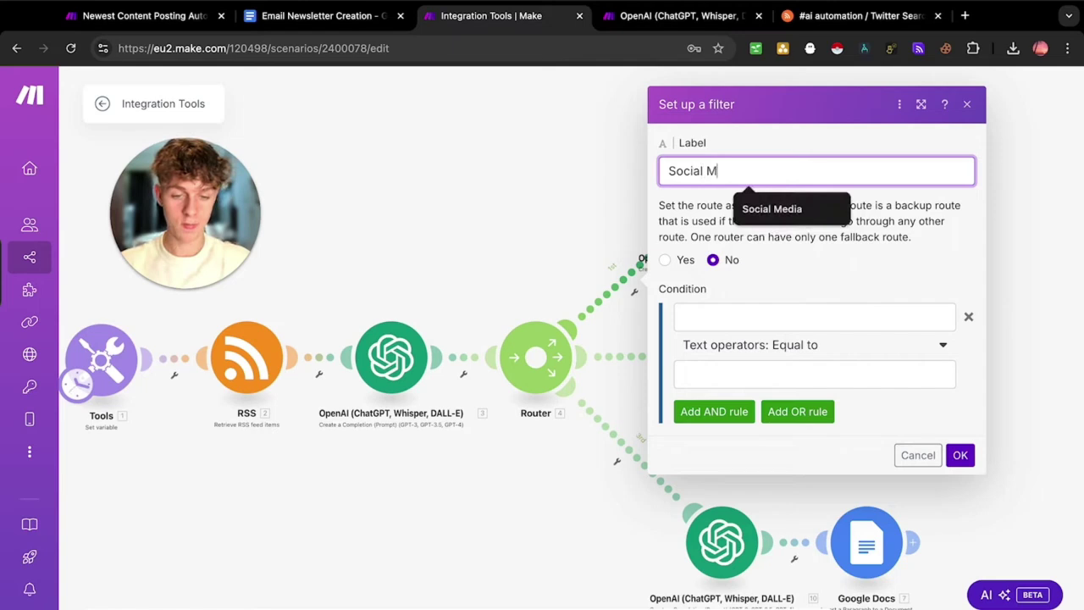
pyautogui.write('edia')
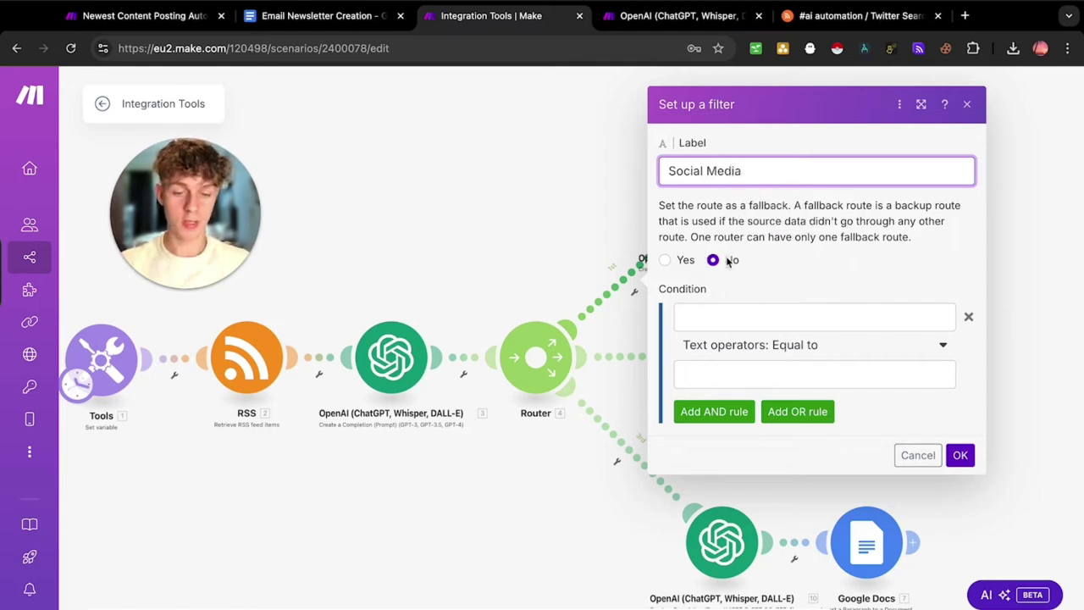
# Set the first route's filter condition to the Social Media variable Contains "Instagram" and confirm the filter.
pyautogui.click(722, 320)
pyautogui.scroll(-5, 593, 266)
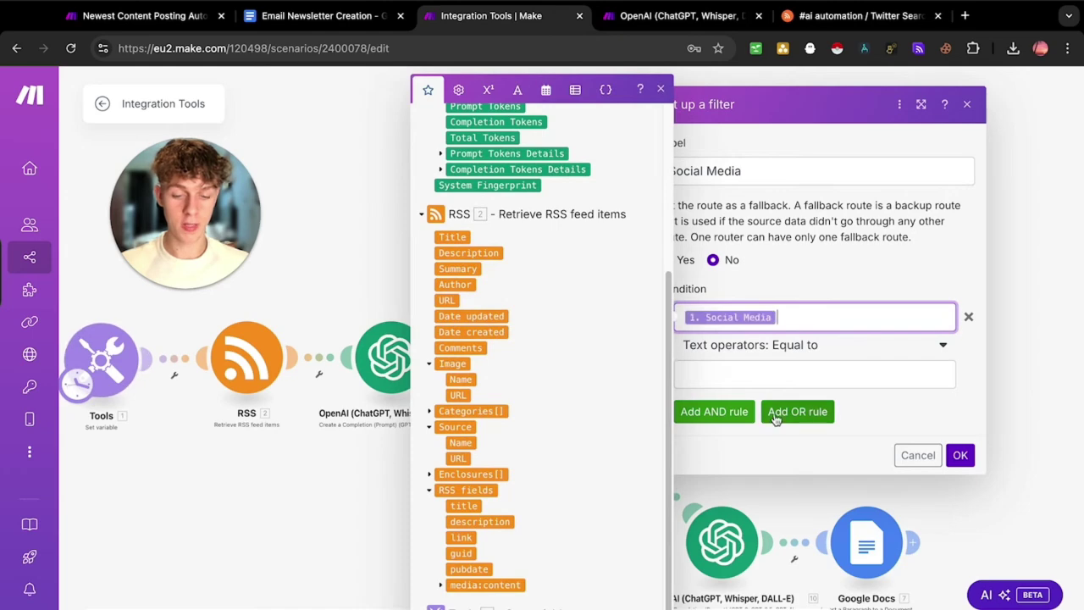
pyautogui.click(768, 356)
pyautogui.scroll(-3, 758, 442)
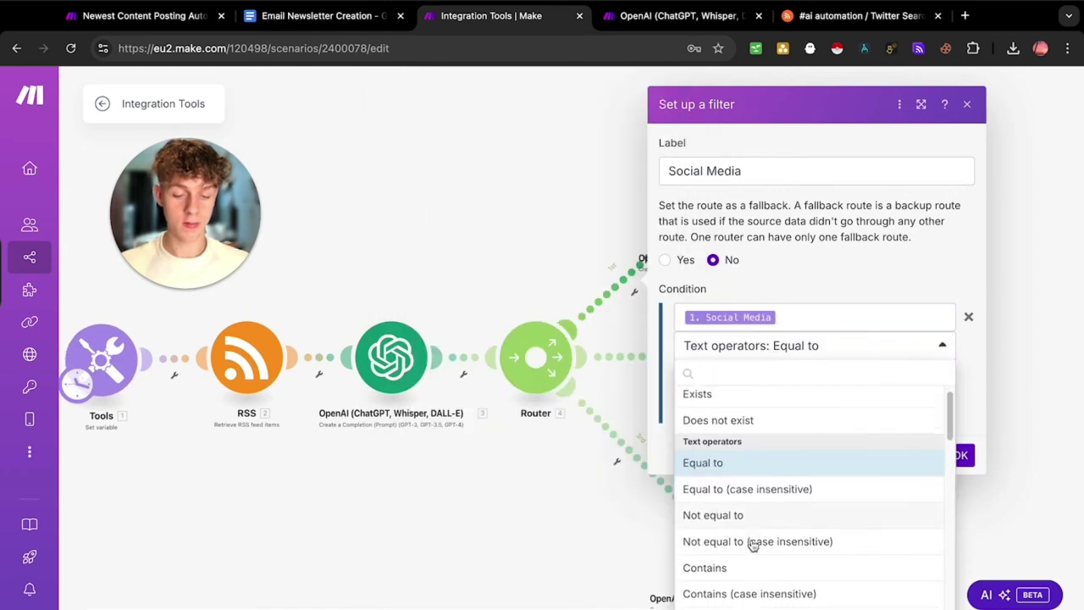
pyautogui.click(752, 489)
pyautogui.click(737, 376)
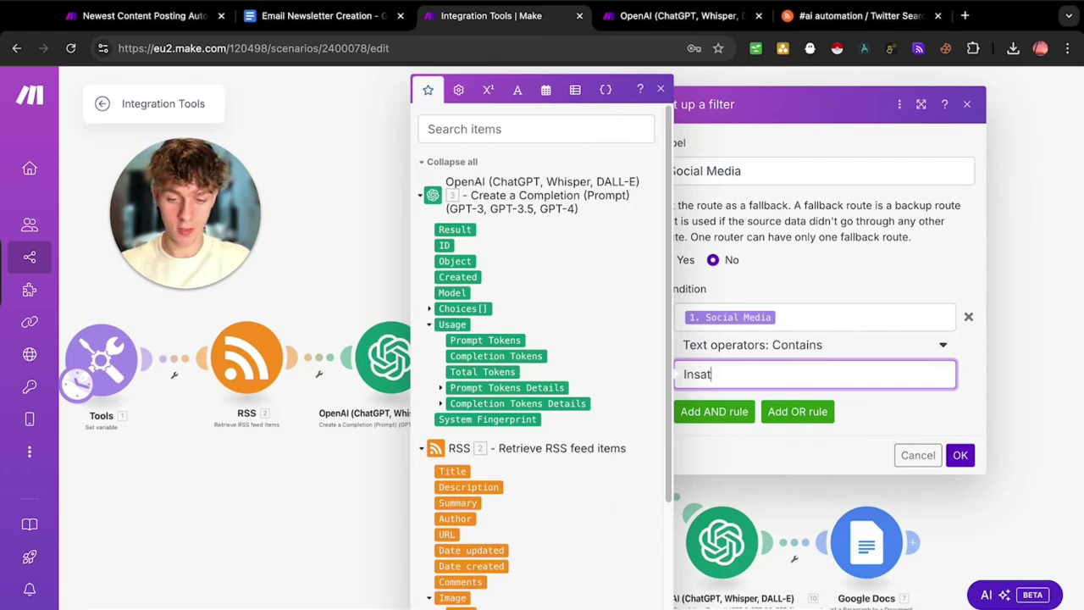
pyautogui.write('Instagram')
pyautogui.click(955, 454)
pyautogui.click(721, 227)
pyautogui.press('Escape')
# Change the comparison value in the first route's filter to "X" and confirm.
pyautogui.click(634, 291)
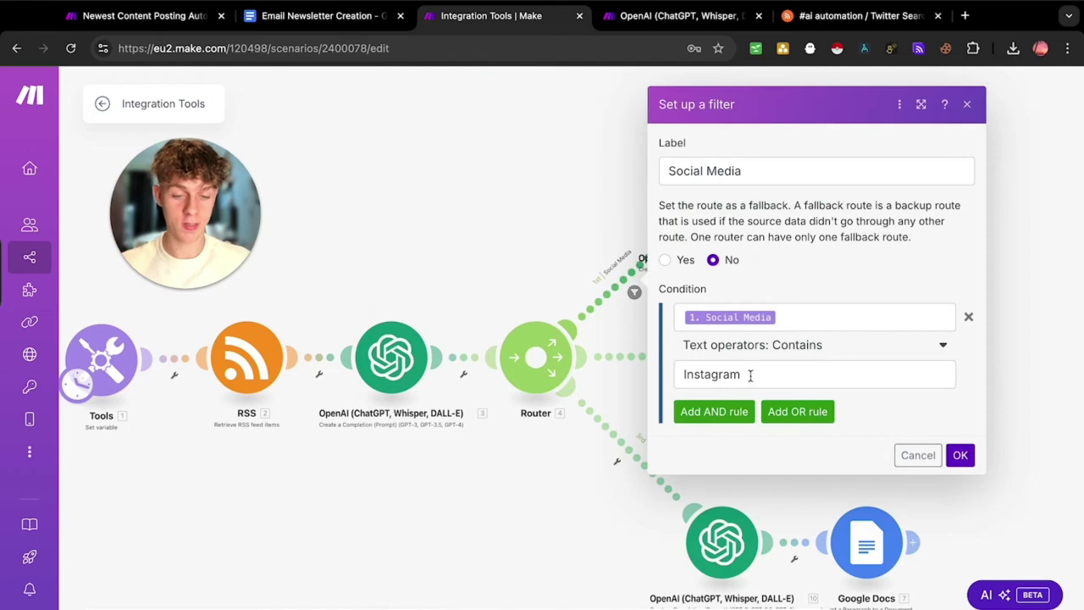
pyautogui.doubleClick(752, 376)
pyautogui.write('X')
pyautogui.click(959, 455)
# Set the Social Media variable's value to "X" in the Tools module and confirm the settings.
pyautogui.moveTo(318, 303); pyautogui.dragTo(383, 312)
pyautogui.click(375, 609)
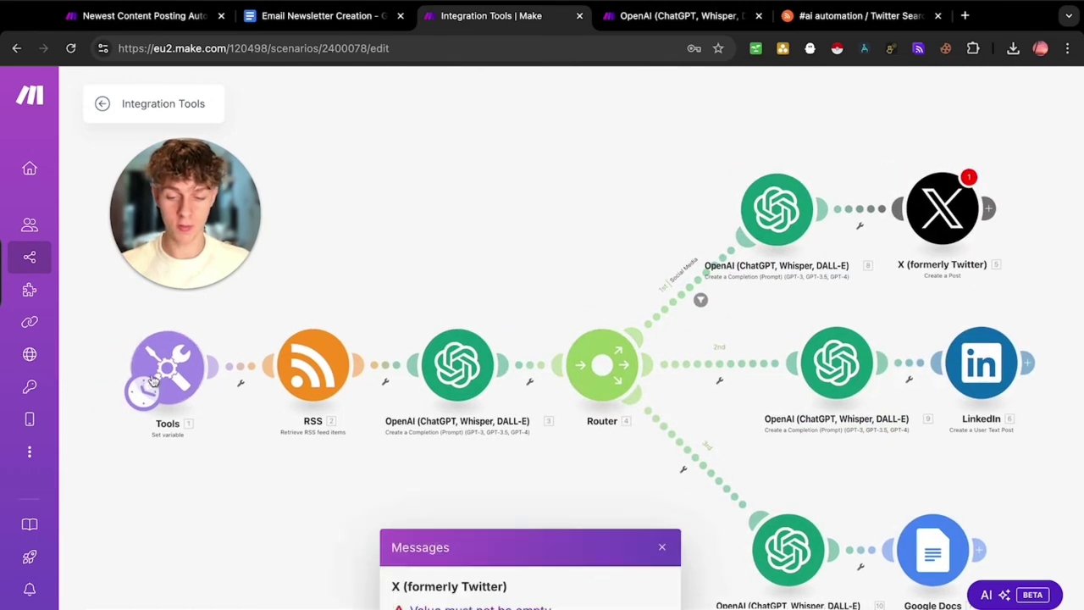
pyautogui.click(173, 360)
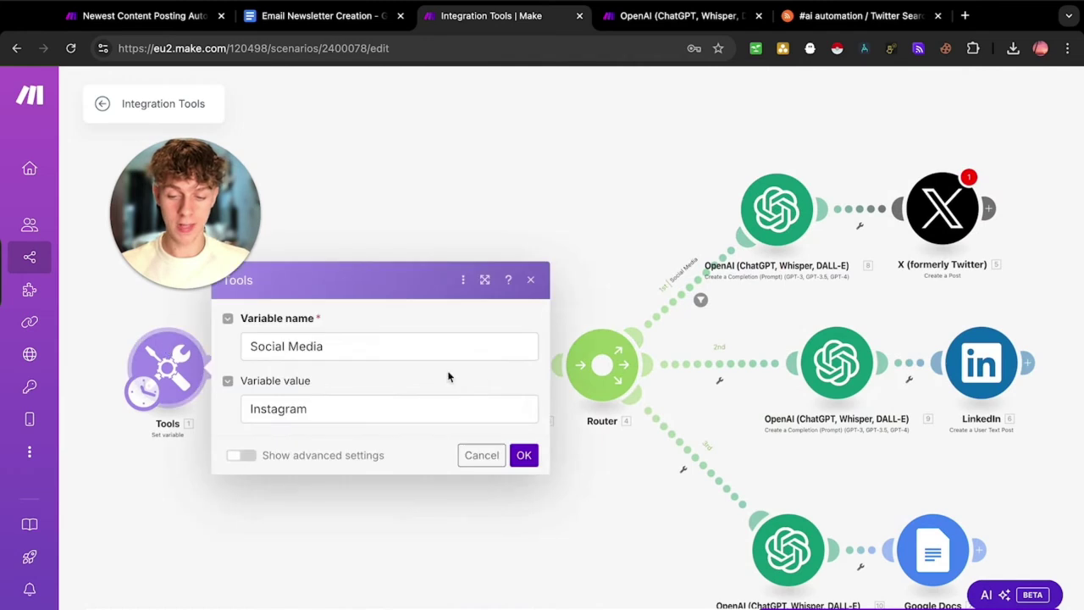
pyautogui.click(331, 409)
pyautogui.doubleClick(326, 409)
pyautogui.write('X')
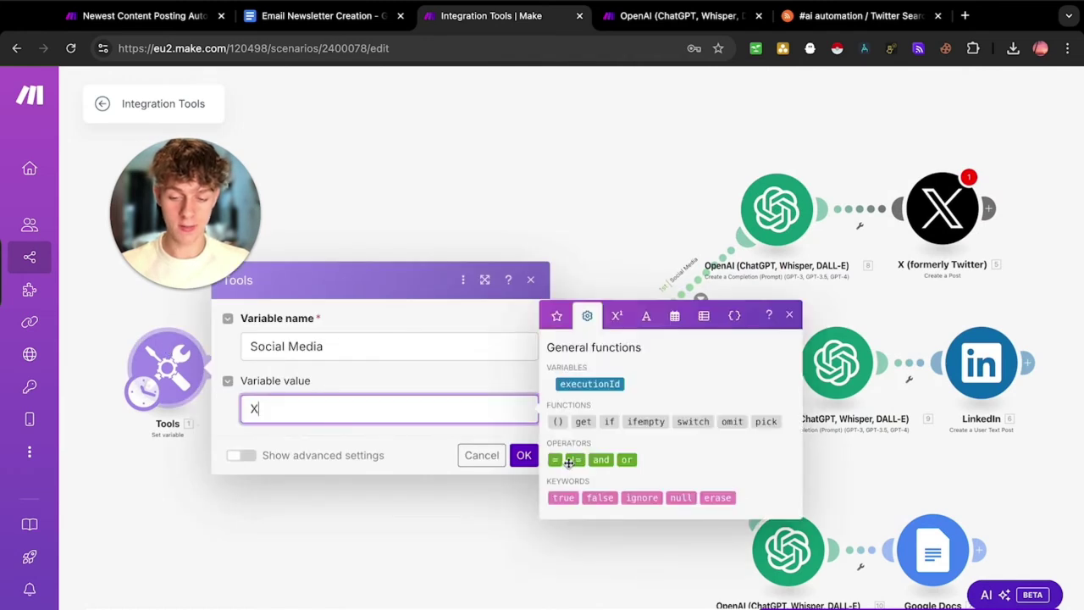
pyautogui.click(523, 458)
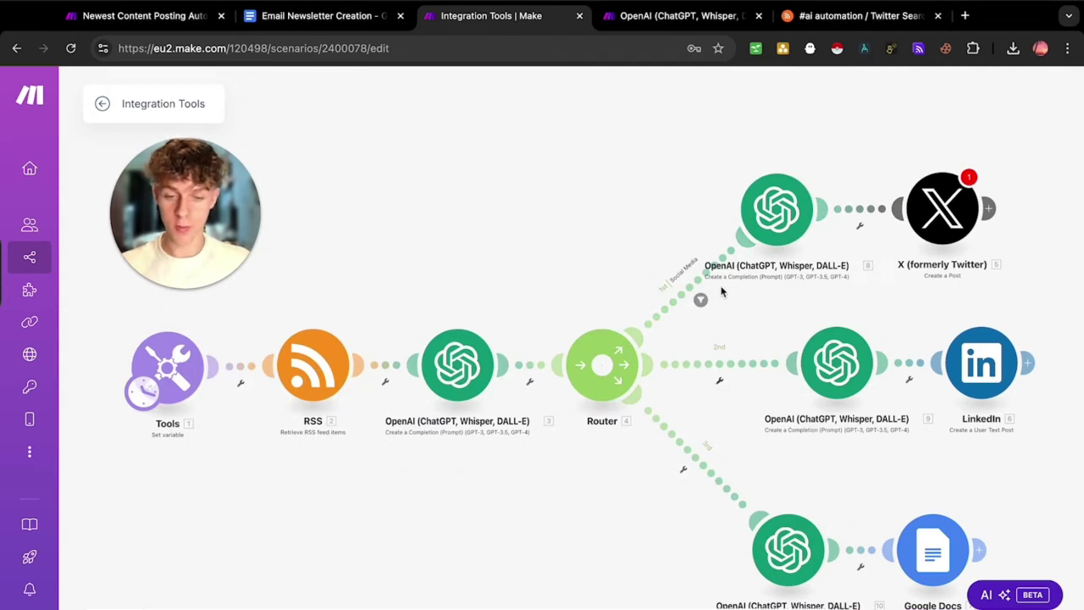
# Start a filter on the second route, before its OpenAI module, and label it "Social Media".
pyautogui.click(719, 380)
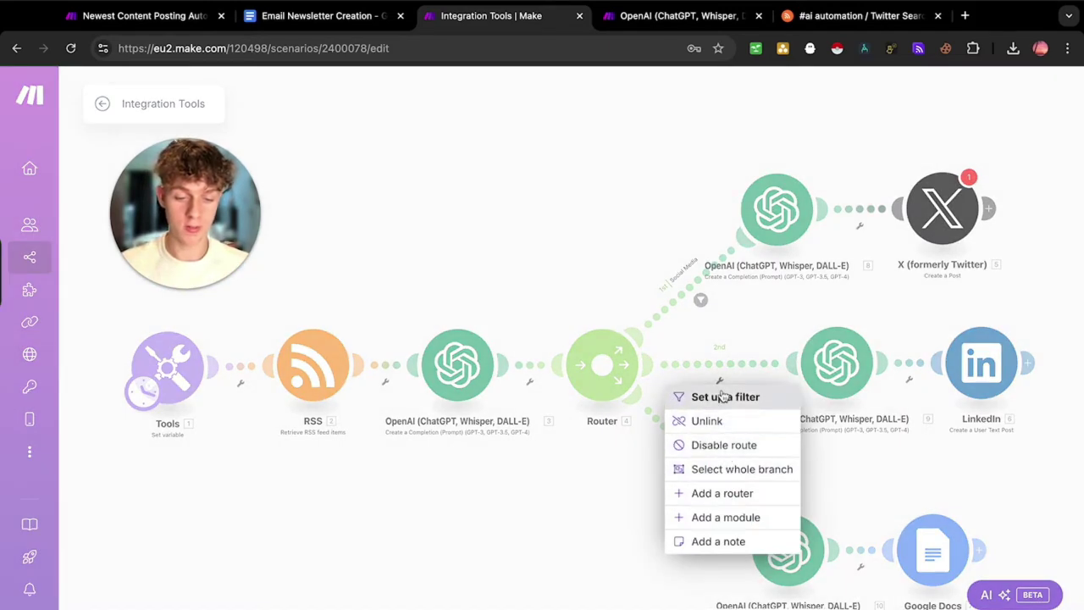
pyautogui.click(721, 396)
pyautogui.click(821, 256)
pyautogui.write('Soc')
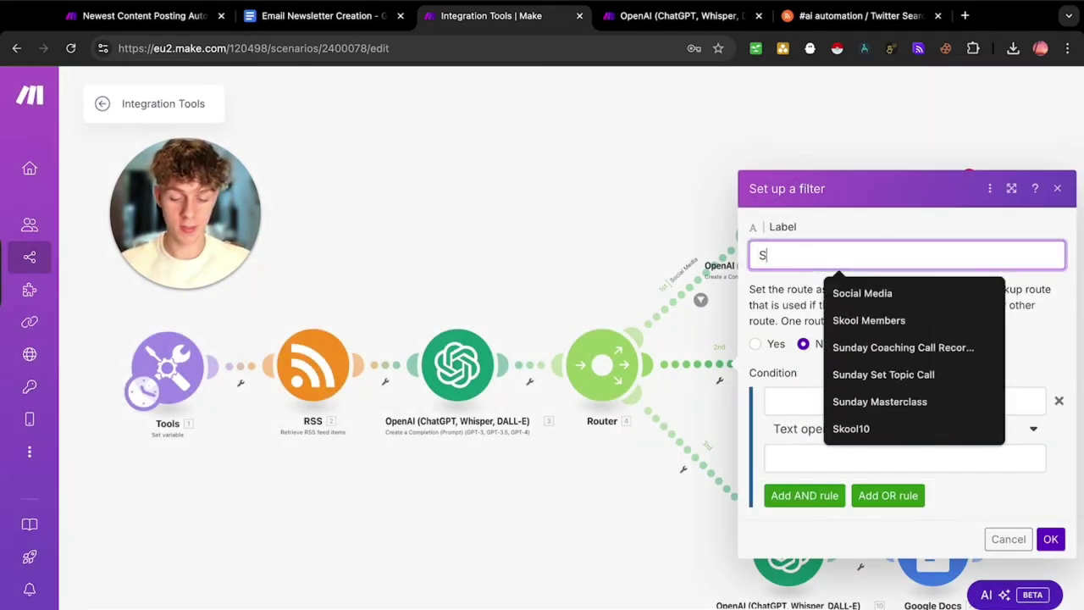
pyautogui.click(851, 293)
# Set the second route's filter condition to the Social Media variable Contains "LinkedIn" and confirm the filter.
pyautogui.click(811, 400)
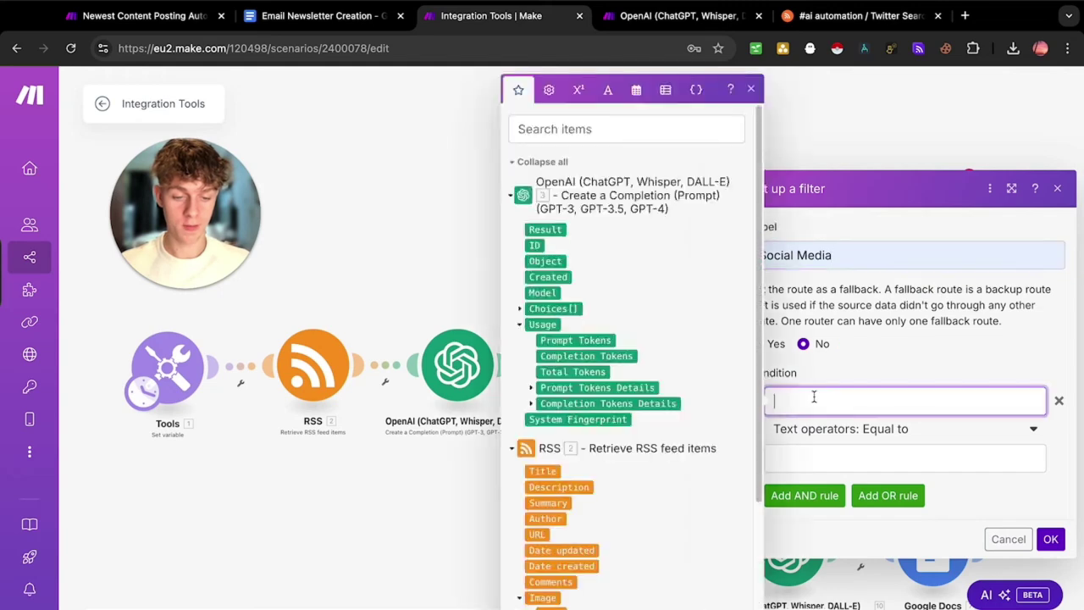
pyautogui.scroll(-5, 598, 536)
pyautogui.write('1. Social Media')
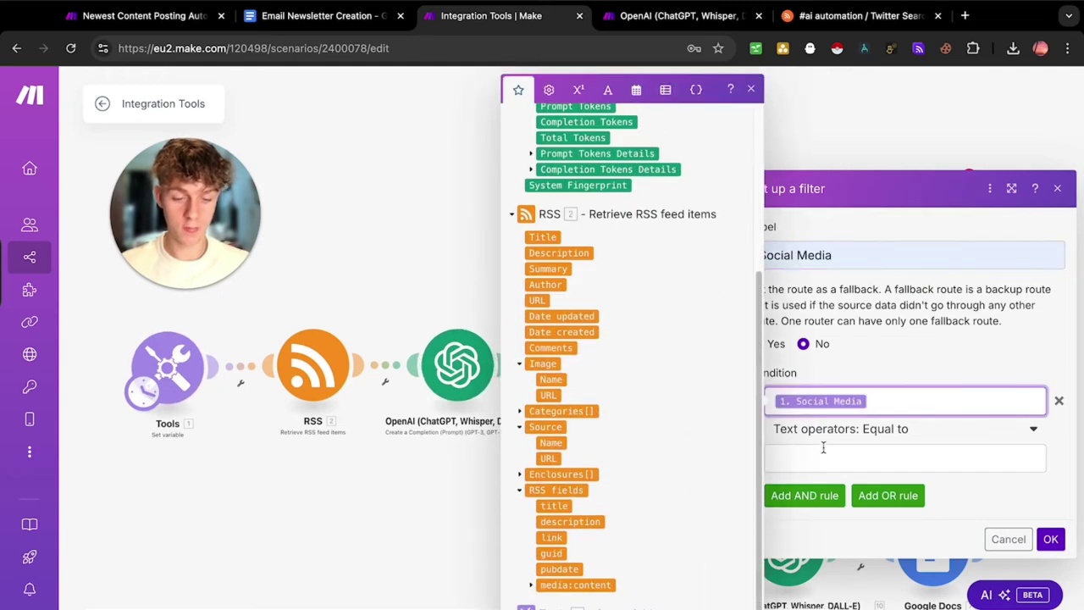
pyautogui.click(843, 429)
pyautogui.scroll(-3, 842, 521)
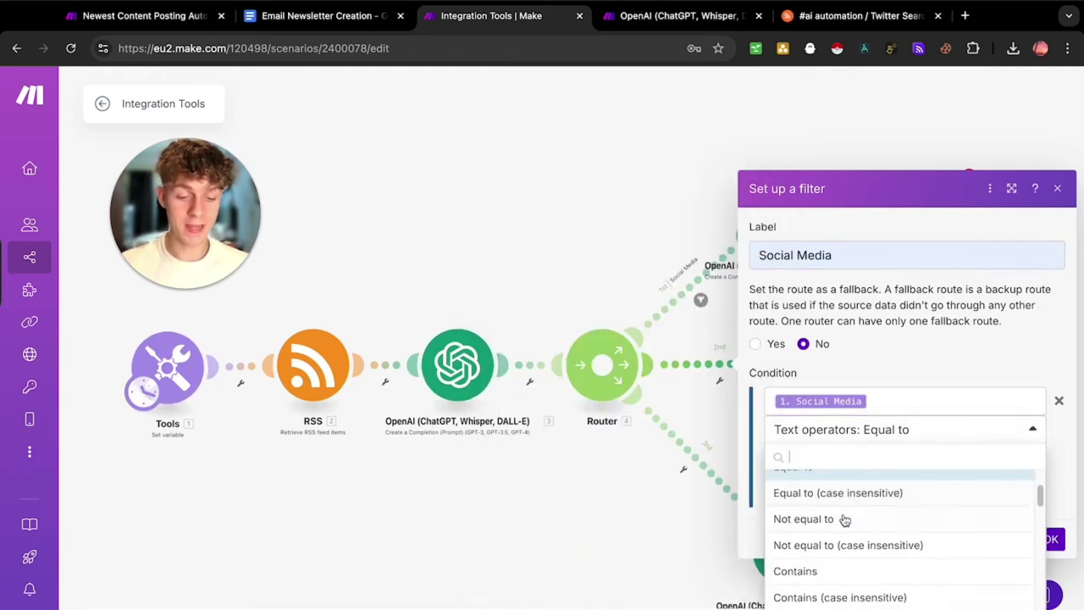
pyautogui.click(838, 549)
pyautogui.click(850, 459)
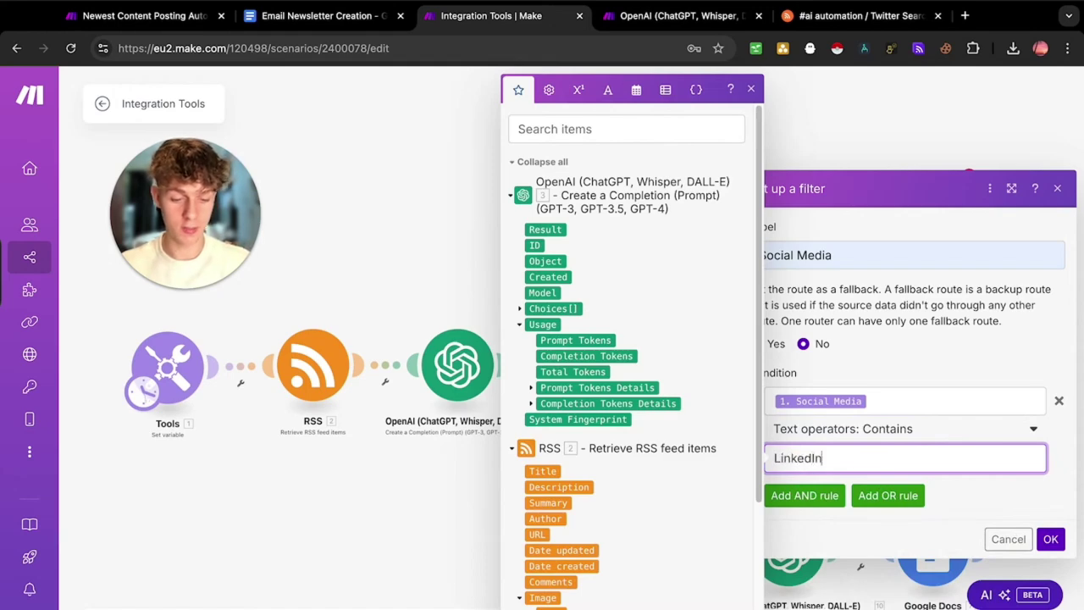
pyautogui.click(1050, 538)
# Start a filter on the third route, leading to Google Docs, and label it "Social Media".
pyautogui.click(684, 471)
pyautogui.click(692, 486)
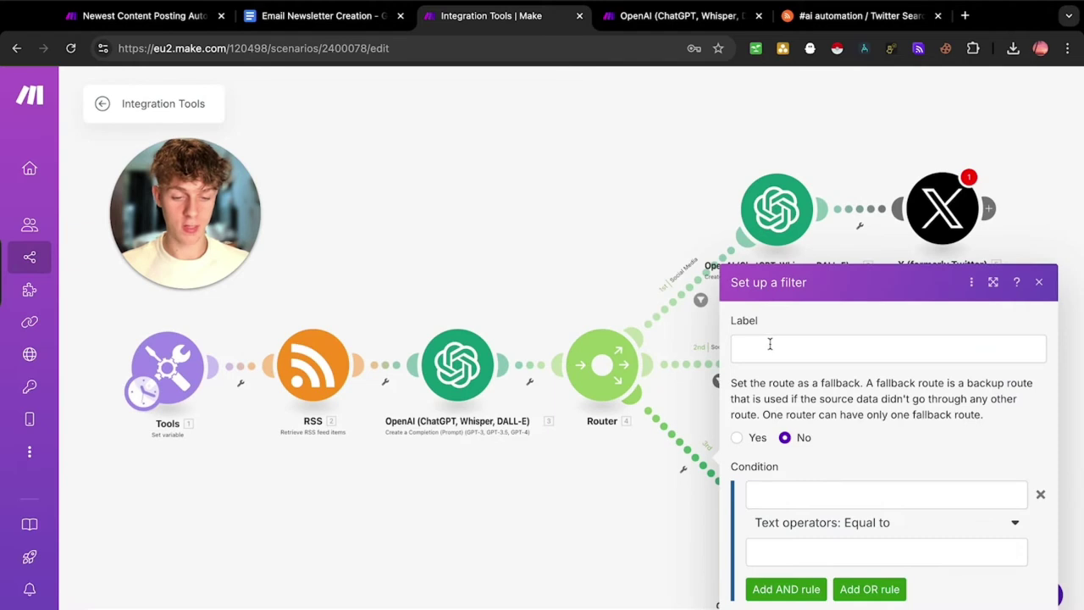
pyautogui.click(776, 347)
pyautogui.write('S')
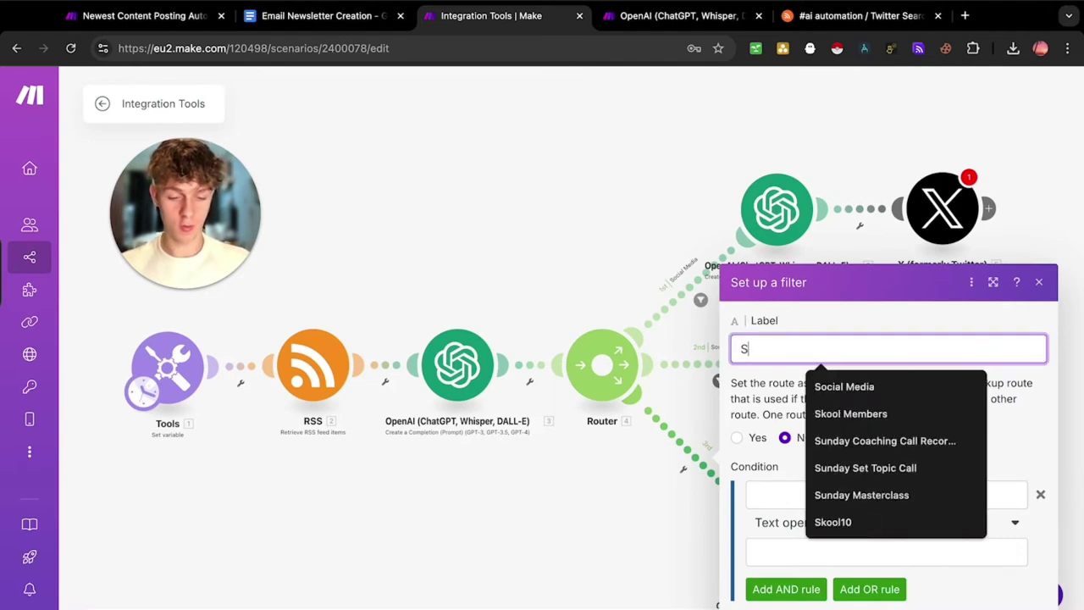
pyautogui.click(847, 382)
# Compare the Social Media variable with "Email" in the third route's filter condition and confirm the filter.
pyautogui.click(794, 494)
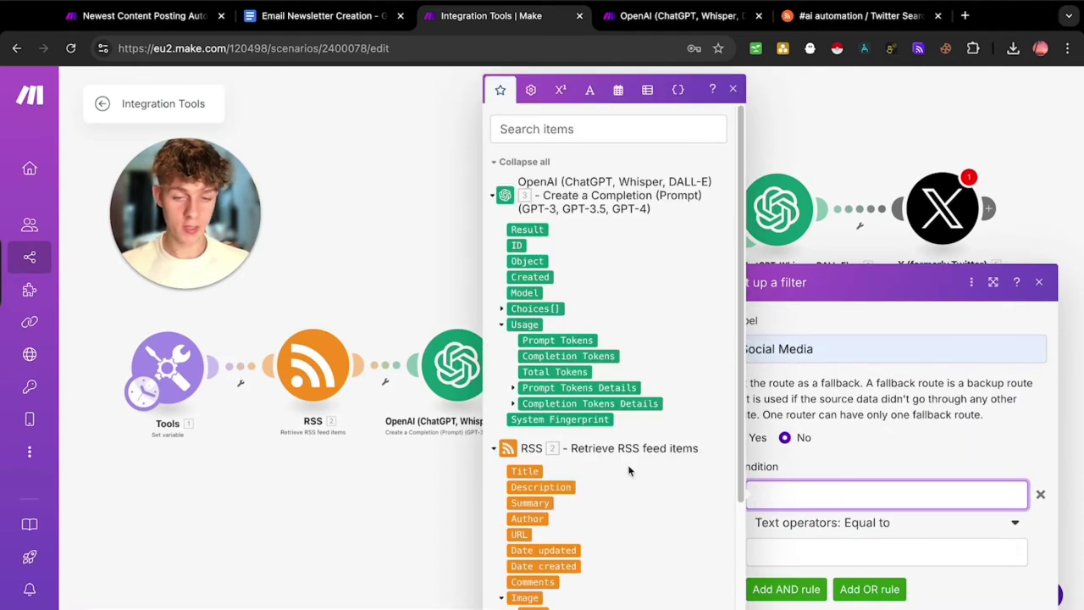
pyautogui.scroll(-3, 621, 457)
pyautogui.click(542, 609)
pyautogui.click(795, 553)
pyautogui.write('Email')
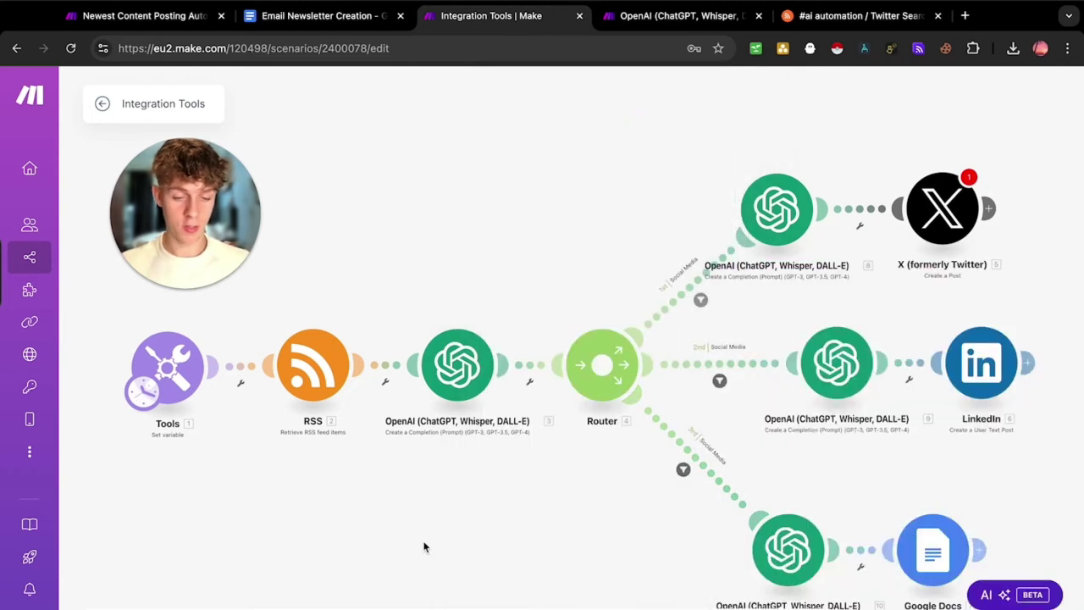
# Check the value of the Social Media variable in the Tools module and confirm its settings unchanged.
pyautogui.click(166, 369)
pyautogui.click(302, 405)
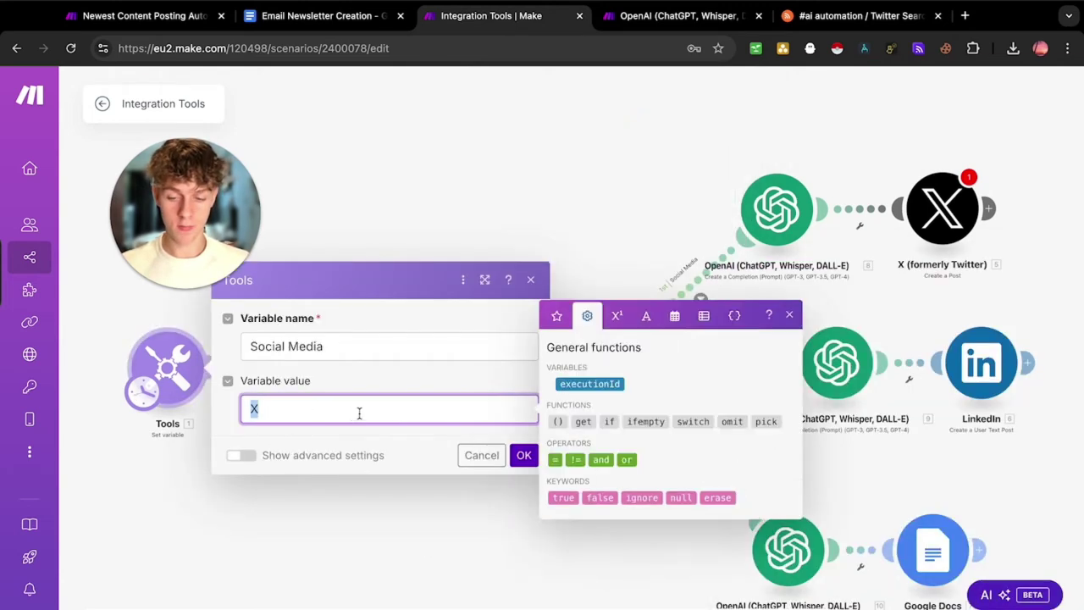
pyautogui.click(523, 456)
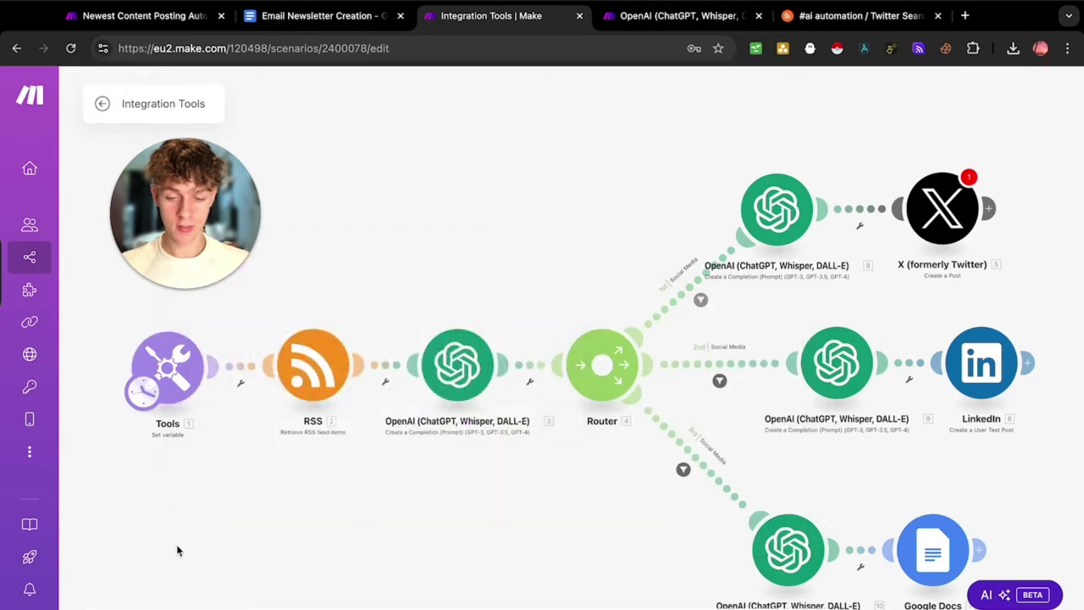
# Unlink the X module from the first route's OpenAI module and run the scenario once.
pyautogui.hotkey('ctrl', 's')
pyautogui.click(667, 426)
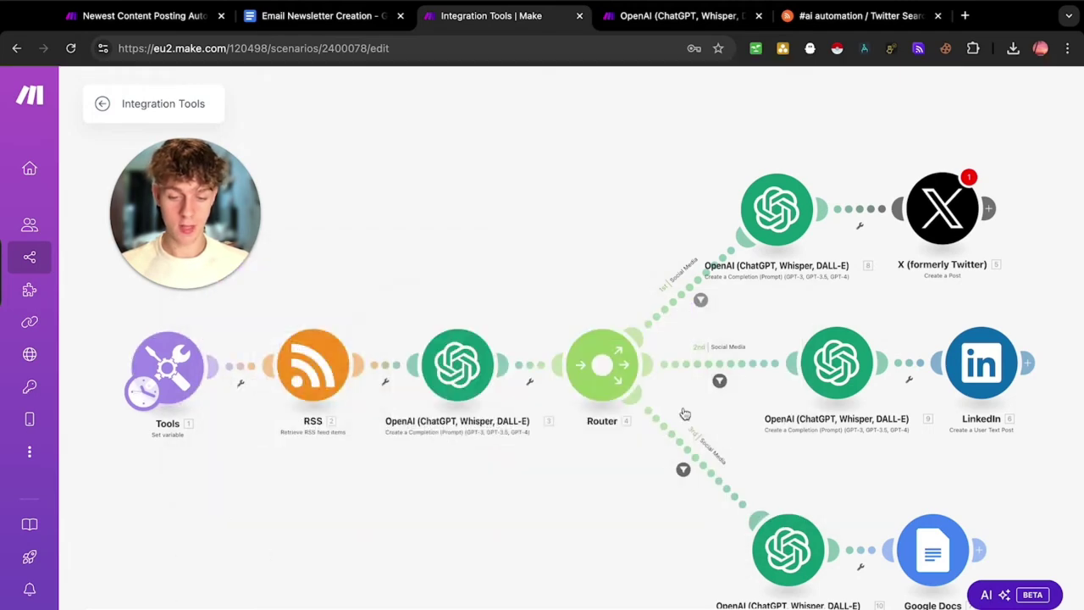
pyautogui.click(860, 226)
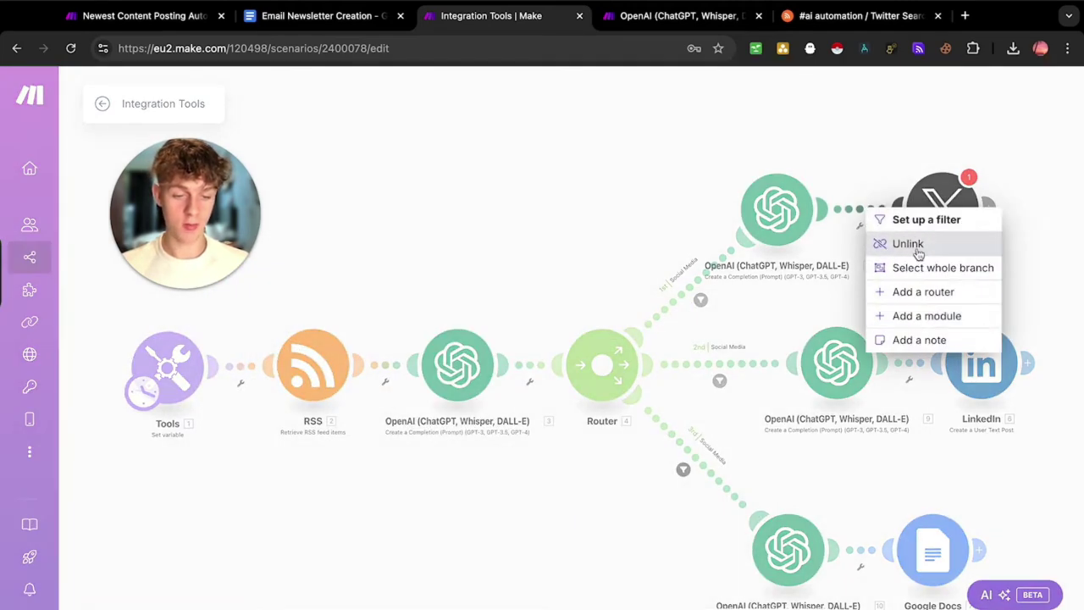
pyautogui.click(914, 245)
pyautogui.click(163, 582)
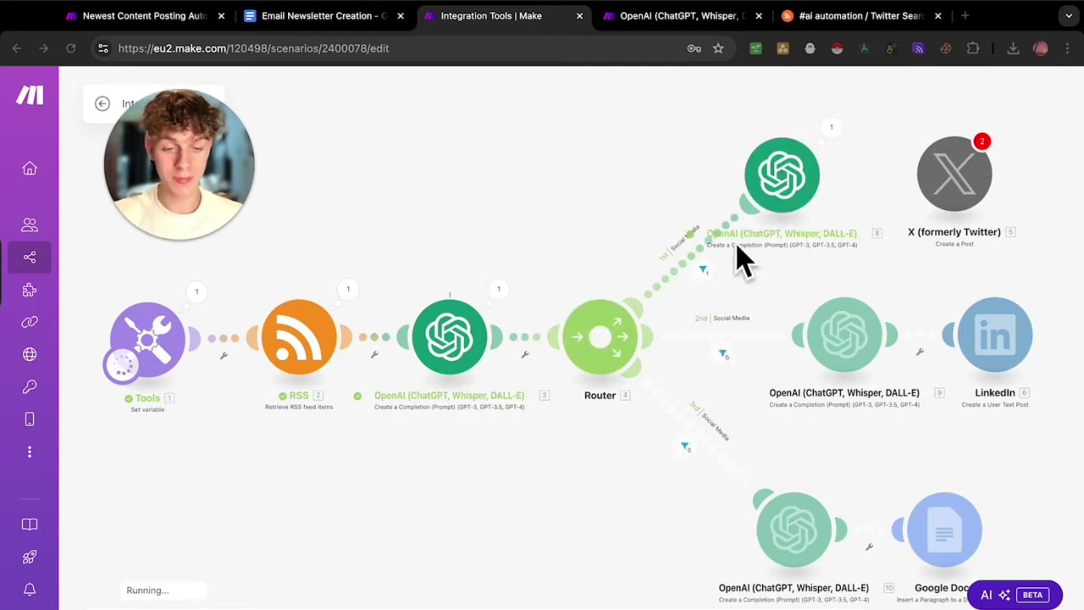
# Examine Operation 2's output in the first route's OpenAI module, expanding Choices down to the message content.
pyautogui.click(830, 128)
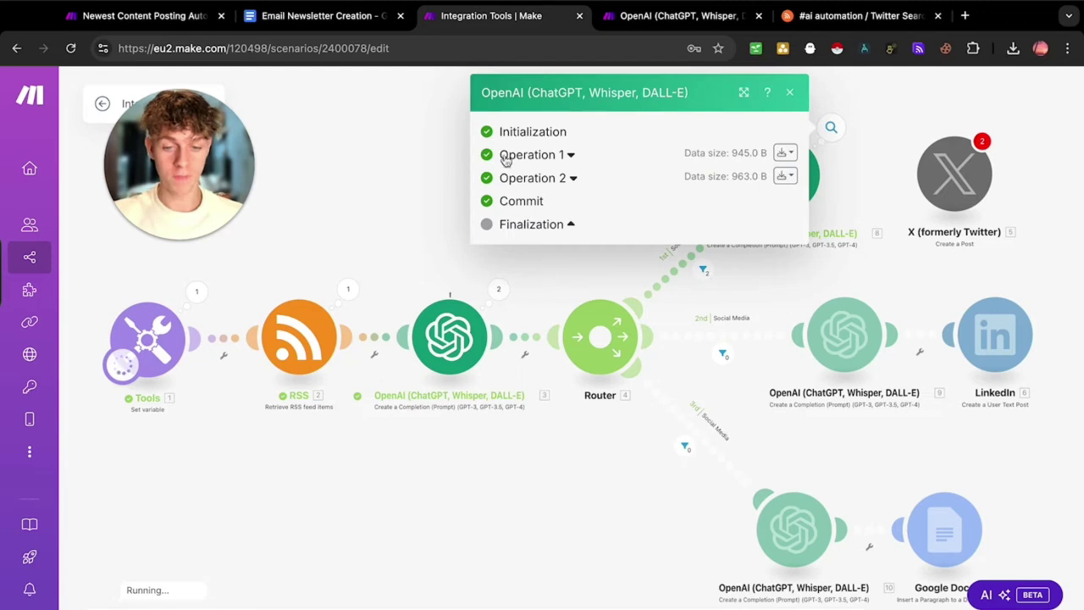
pyautogui.click(571, 179)
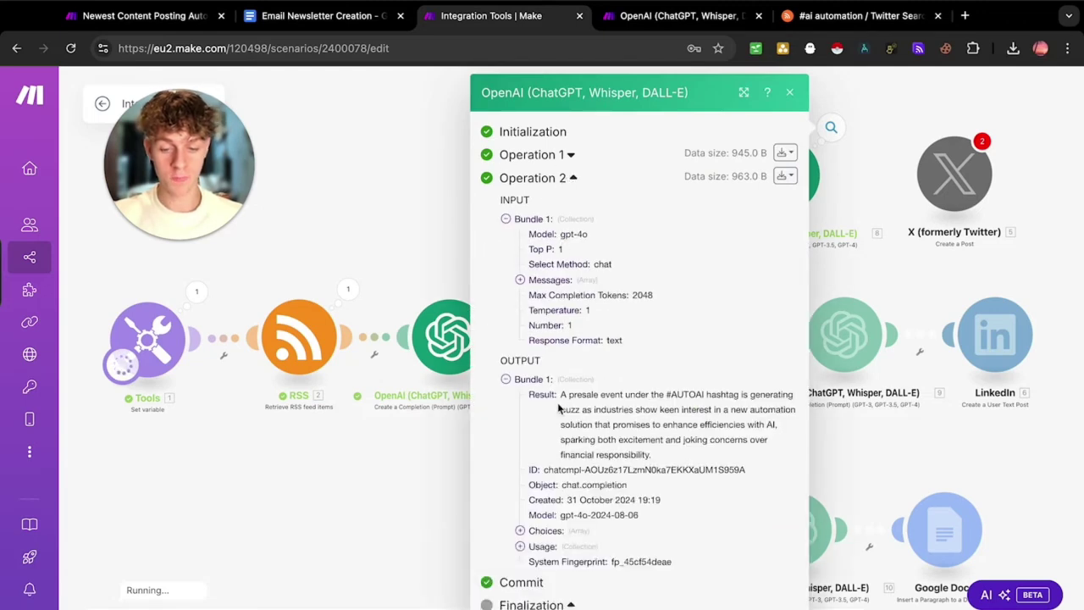
pyautogui.click(520, 530)
pyautogui.click(535, 545)
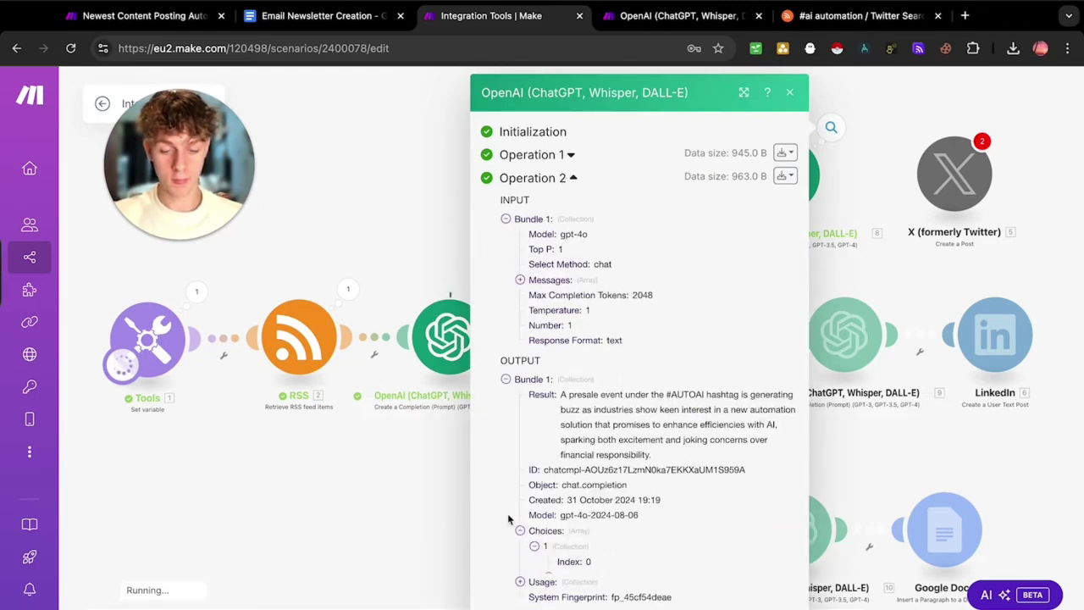
pyautogui.scroll(-1, 538, 546)
pyautogui.click(548, 550)
pyautogui.scroll(-1, 509, 532)
pyautogui.scroll(-1, 509, 532)
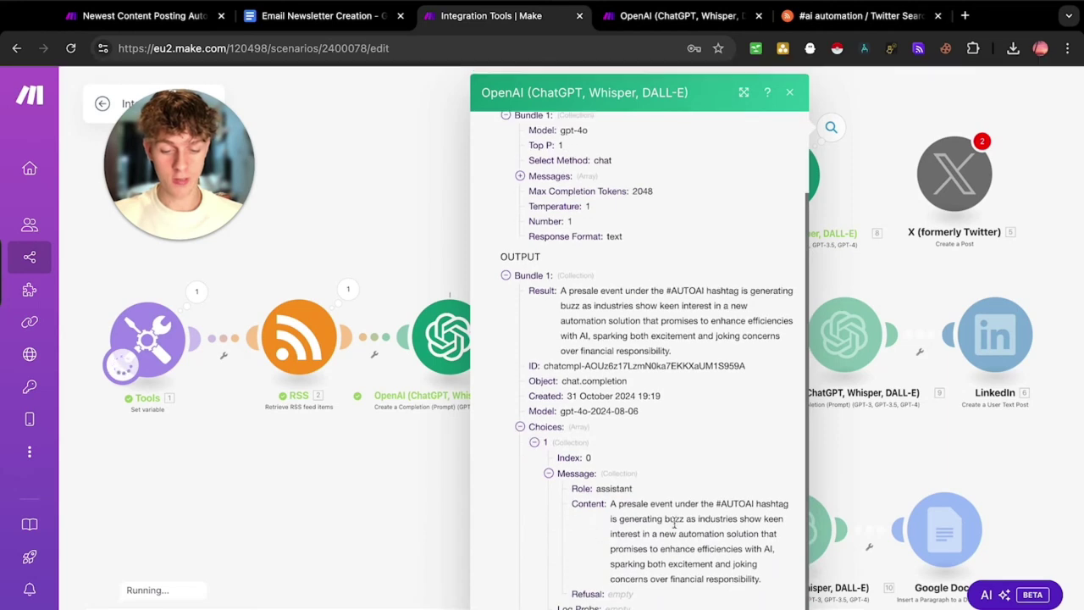
pyautogui.moveTo(679, 503); pyautogui.dragTo(580, 510)
pyautogui.click(437, 467)
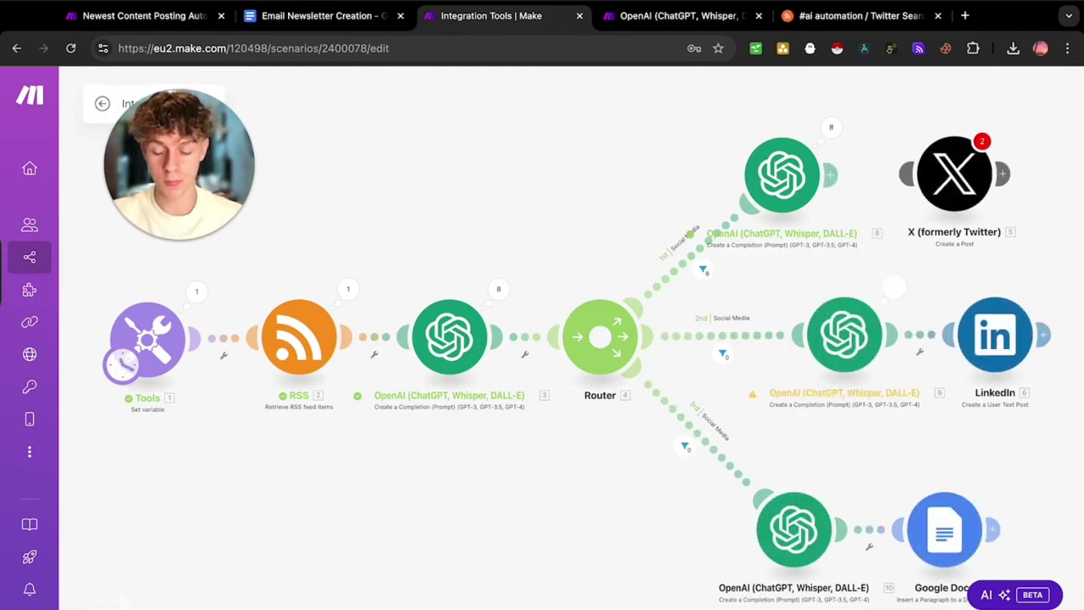
# Open the first route's OpenAI execution results to review its operations.
pyautogui.click(830, 127)
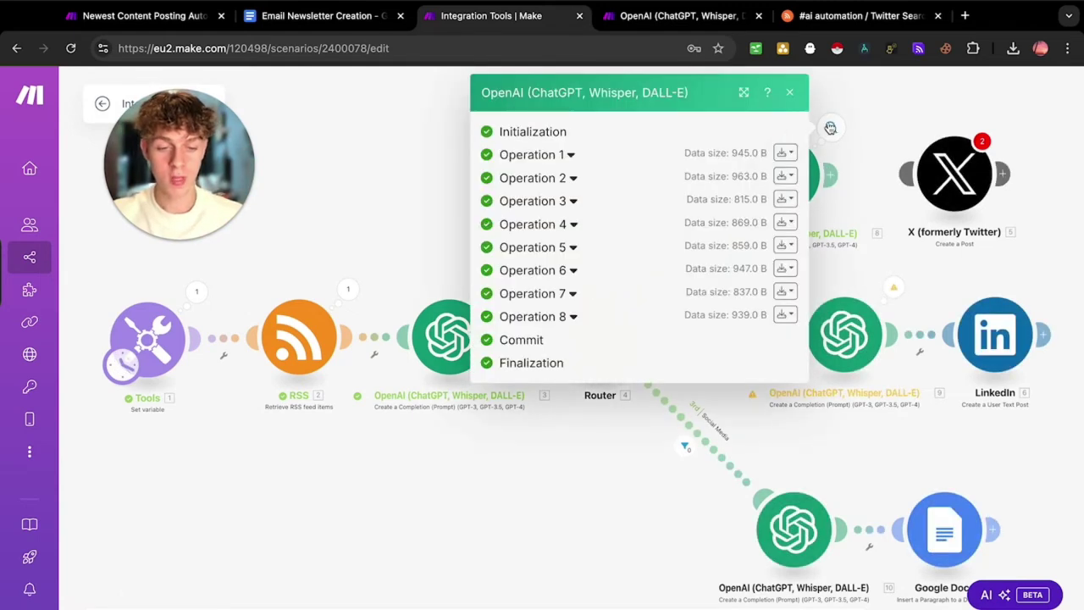
# Examine Operation 7 in the first branch's OpenAI run results, including its usage, choices and generated message content.
pyautogui.click(557, 297)
pyautogui.scroll(-2, 551, 375)
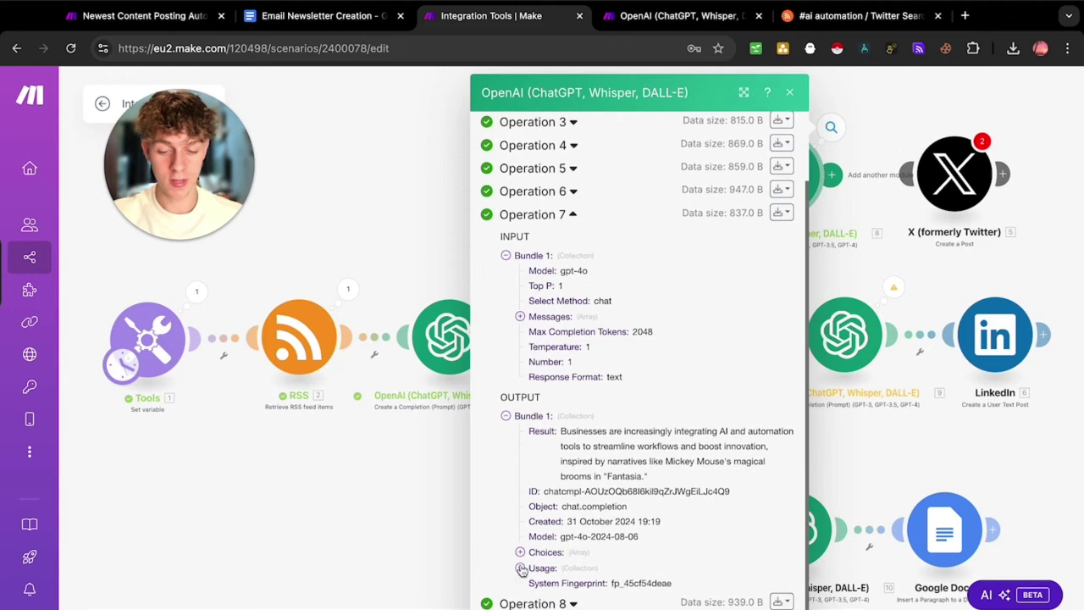
pyautogui.click(536, 567)
pyautogui.scroll(-2, 546, 566)
pyautogui.click(549, 522)
pyautogui.scroll(-1, 540, 534)
pyautogui.moveTo(637, 527); pyautogui.dragTo(742, 543)
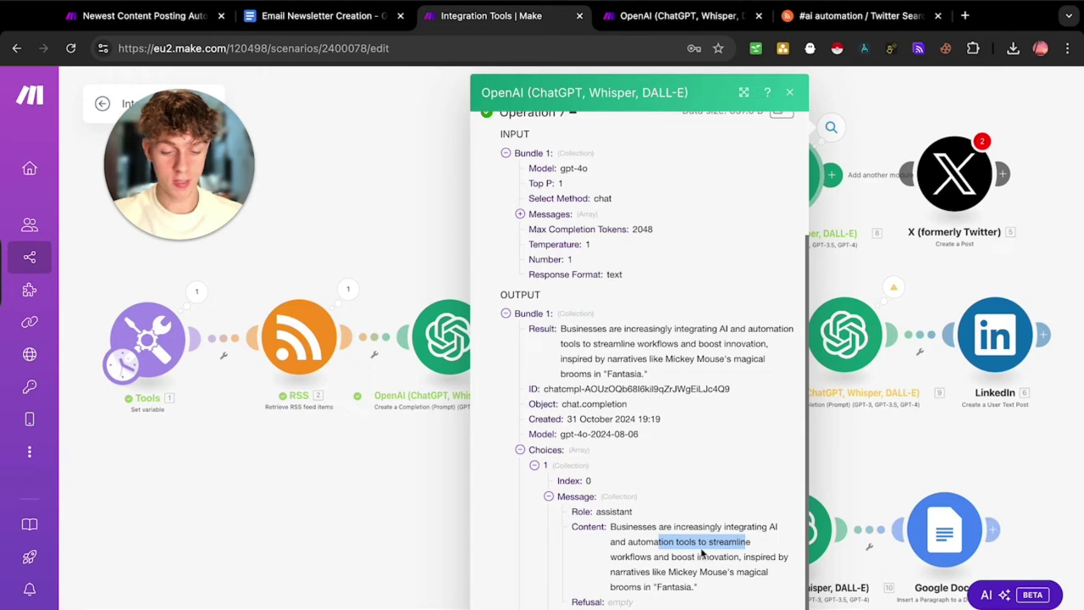
pyautogui.moveTo(610, 556); pyautogui.dragTo(716, 558)
pyautogui.moveTo(625, 571); pyautogui.dragTo(698, 586)
pyautogui.click(390, 478)
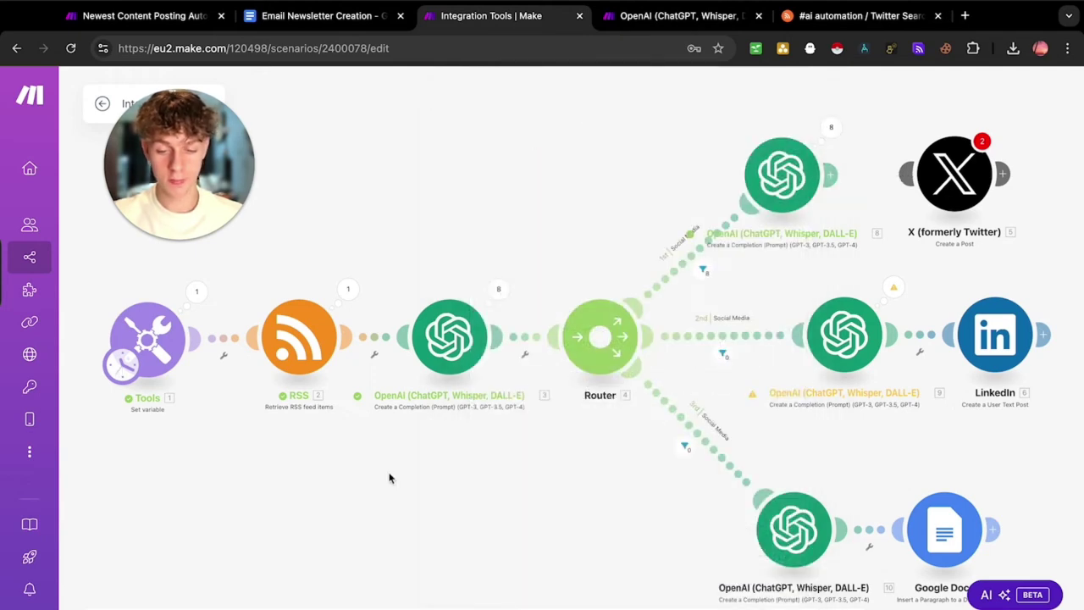
# Review the RSS module's feed URL settings, the #ai automation feed in RSS.app and the OpenAI help page.
pyautogui.click(299, 337)
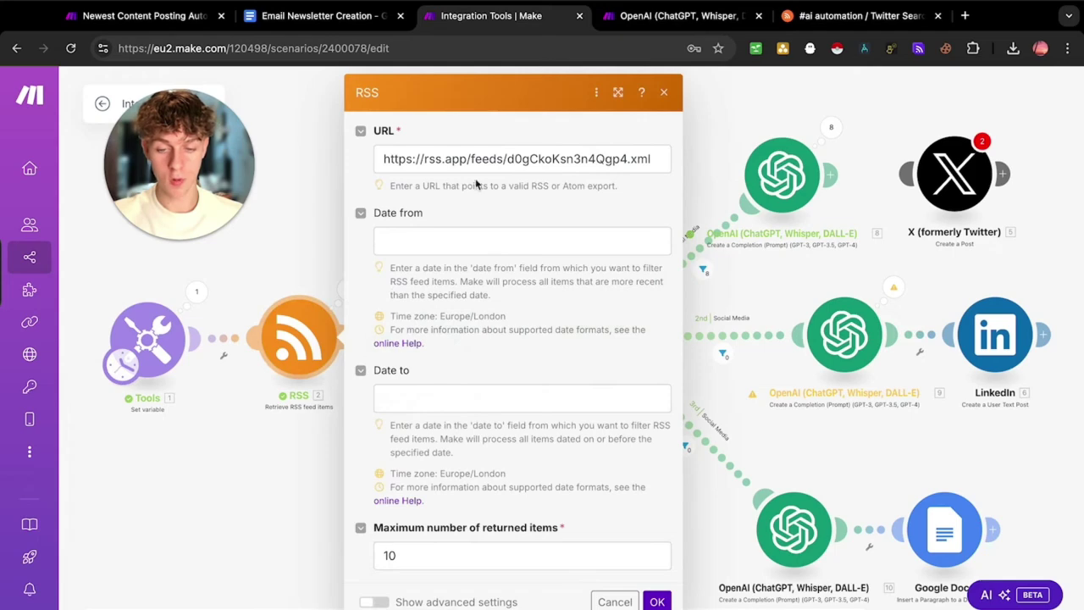
pyautogui.click(307, 258)
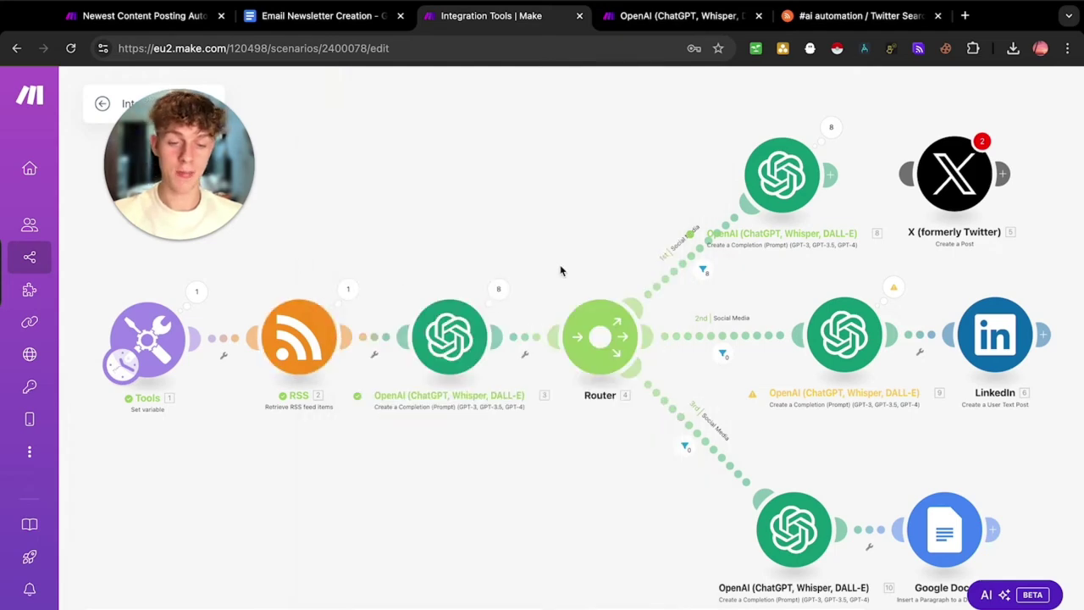
pyautogui.click(824, 19)
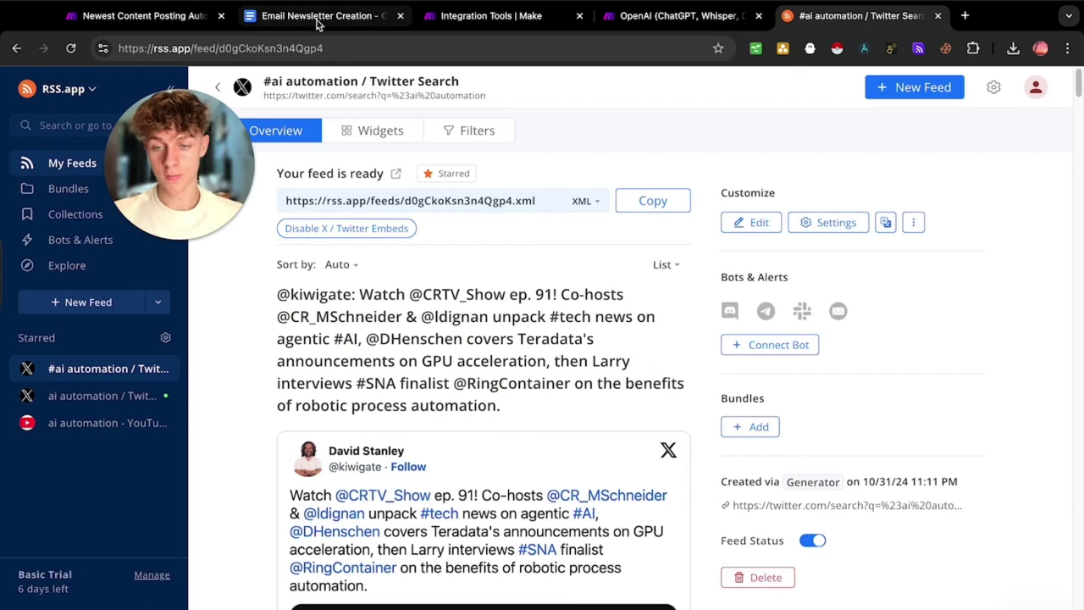
pyautogui.click(656, 21)
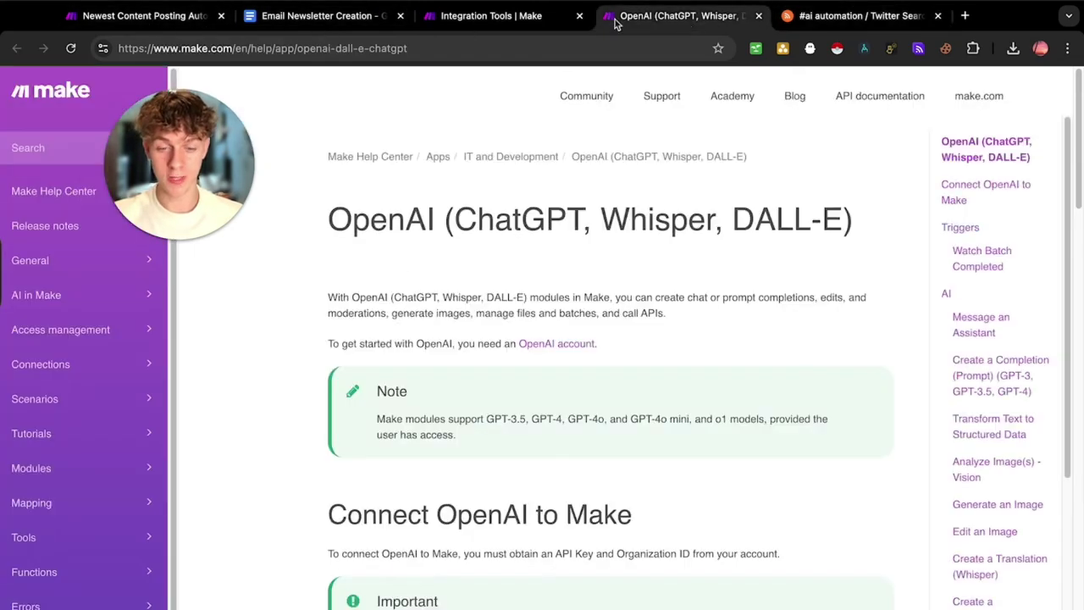
pyautogui.click(491, 17)
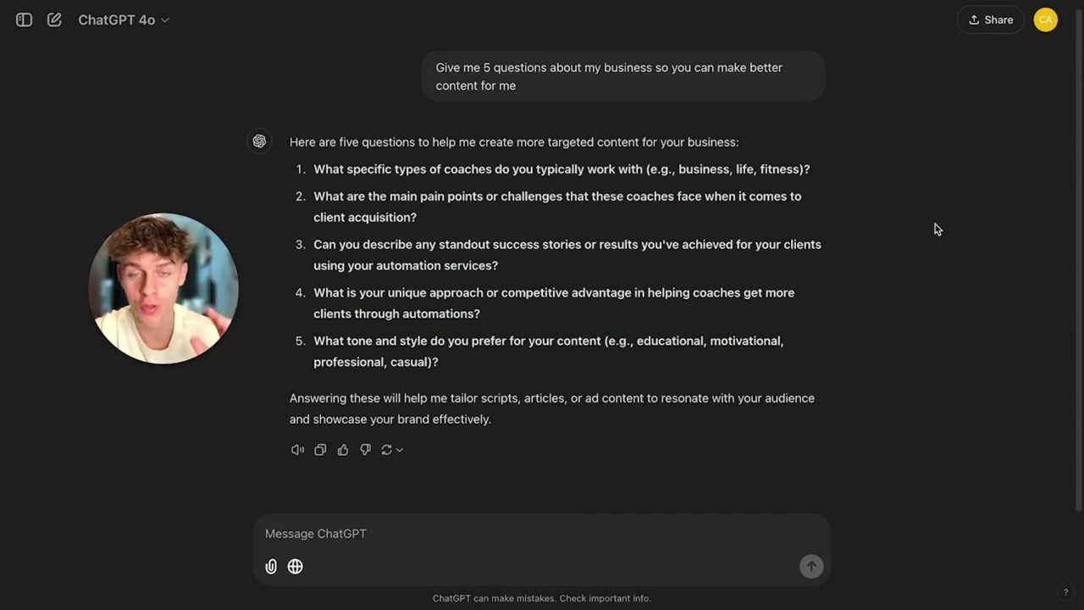
# Read the ChatGPT prompt requesting five business questions and the first two questions in the reply.
pyautogui.moveTo(447, 68); pyautogui.dragTo(574, 68)
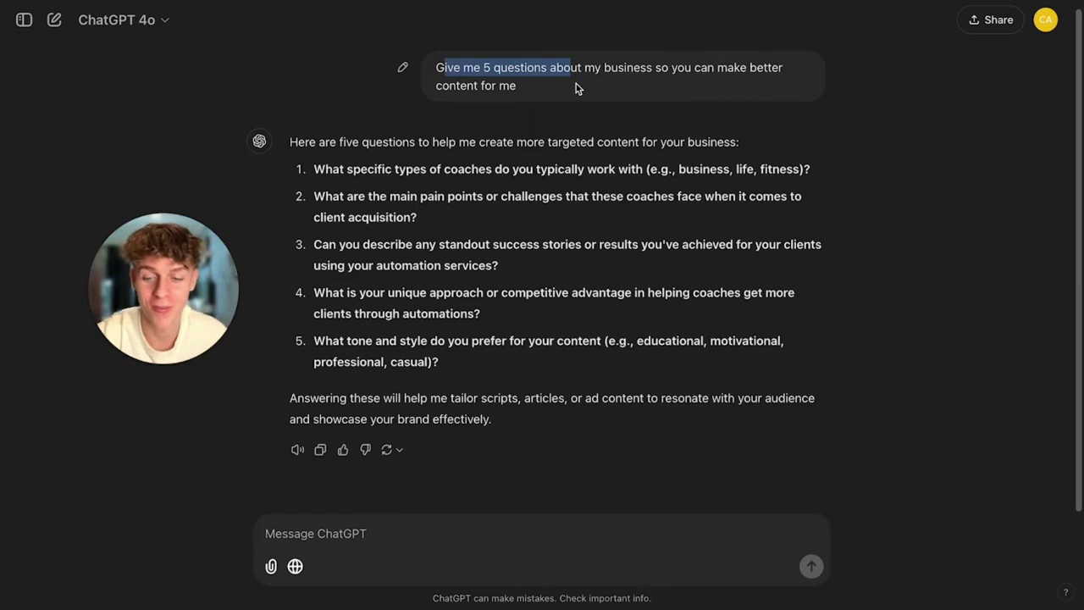
pyautogui.moveTo(315, 168); pyautogui.dragTo(564, 169)
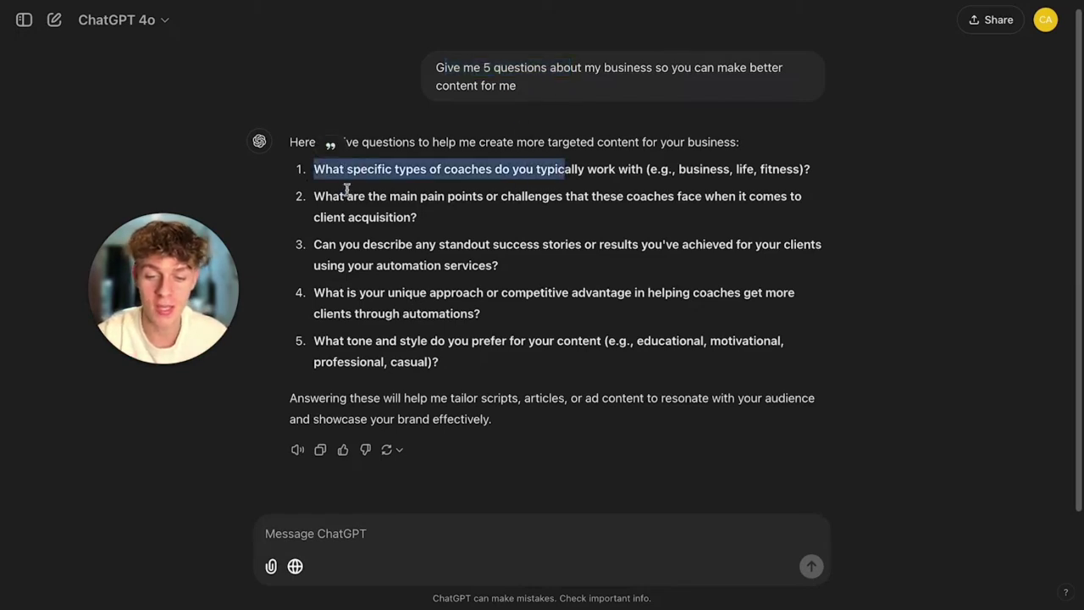
pyautogui.moveTo(346, 196); pyautogui.dragTo(481, 197)
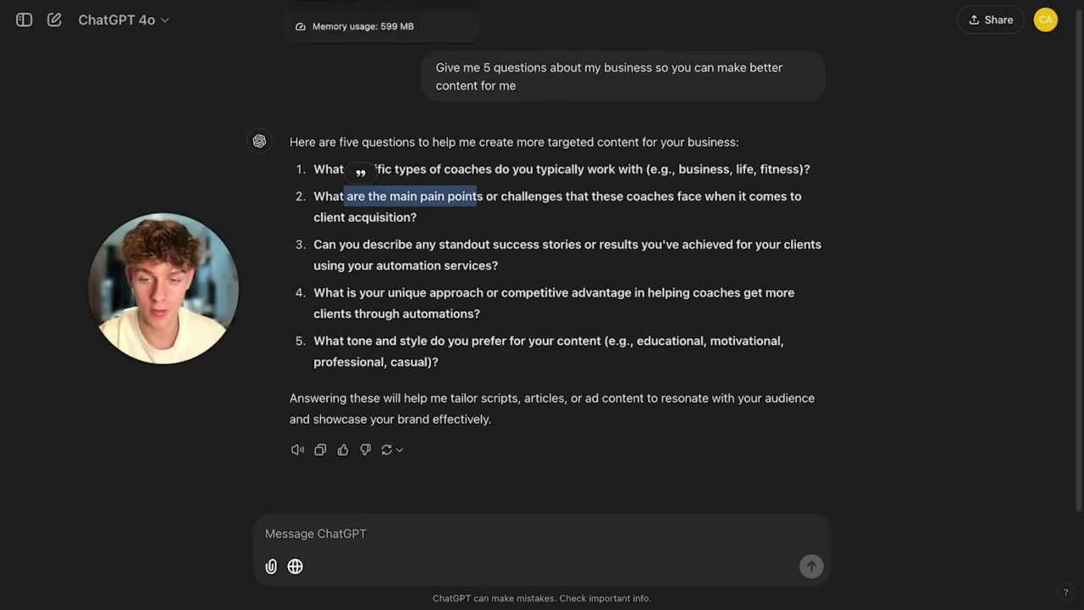
# In the Newest Content Posting Automation scenario, open the OpenAI module feeding Google Docs and read the prompt's 7 figure copywriter instruction.
pyautogui.click(429, 1)
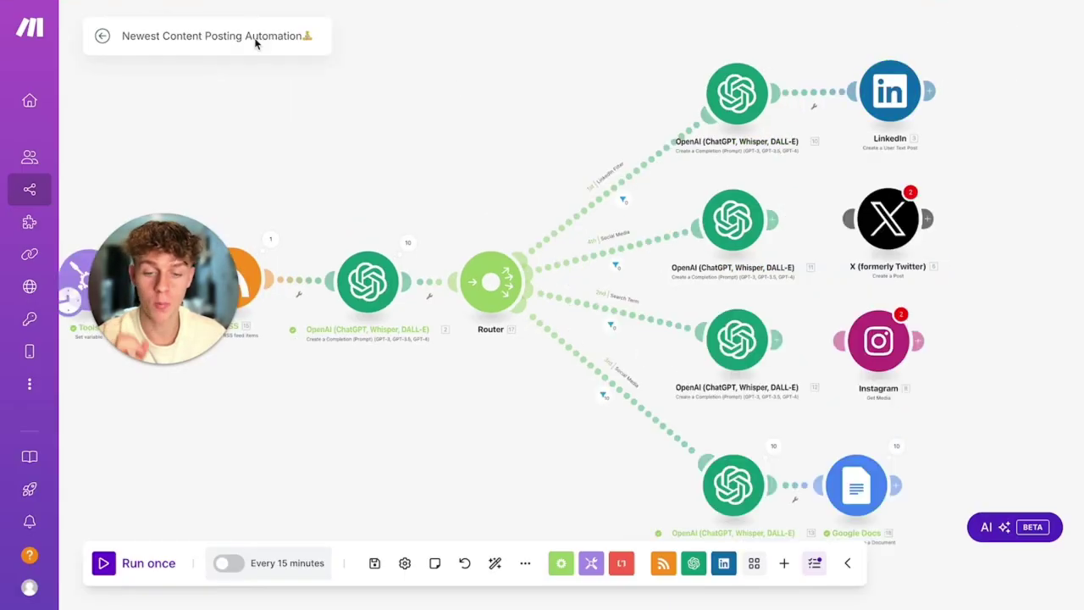
pyautogui.click(728, 481)
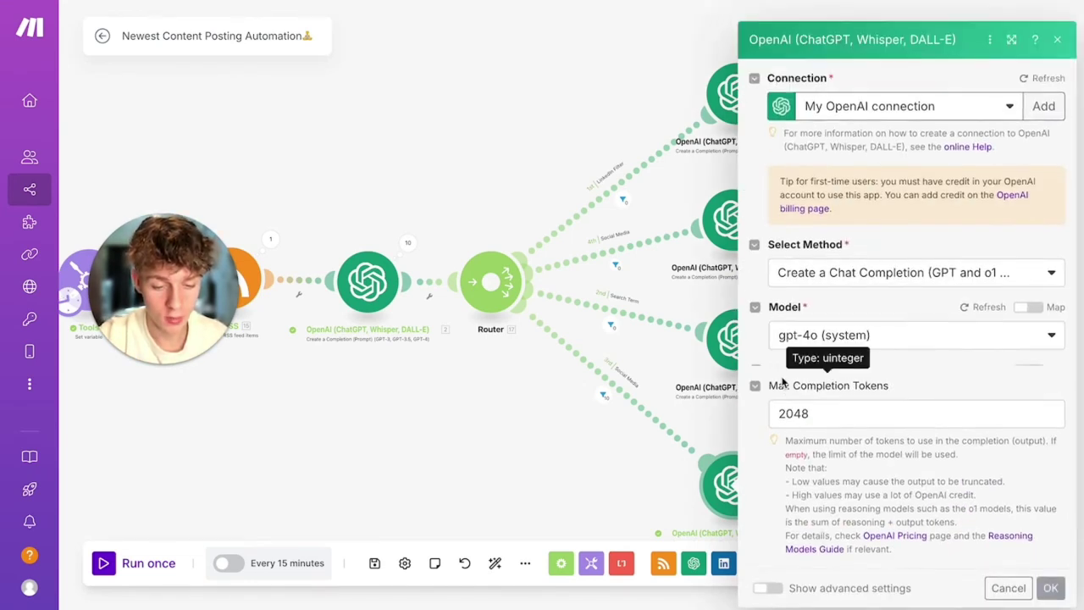
pyautogui.scroll(-2, 773, 379)
pyautogui.moveTo(818, 299); pyautogui.dragTo(932, 303)
pyautogui.moveTo(842, 316); pyautogui.dragTo(923, 318)
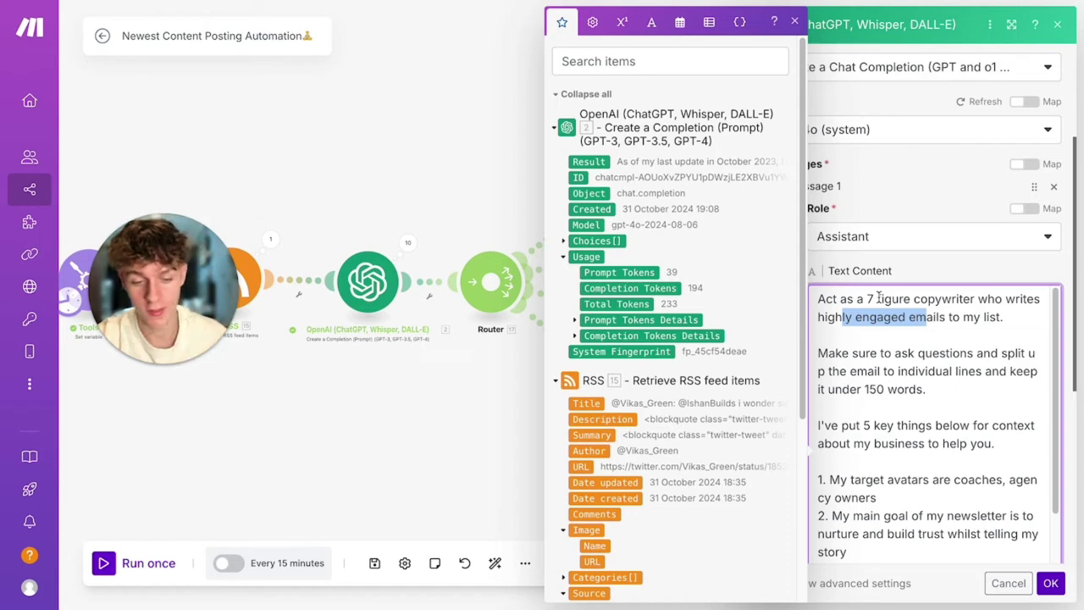
pyautogui.moveTo(833, 299); pyautogui.dragTo(914, 299)
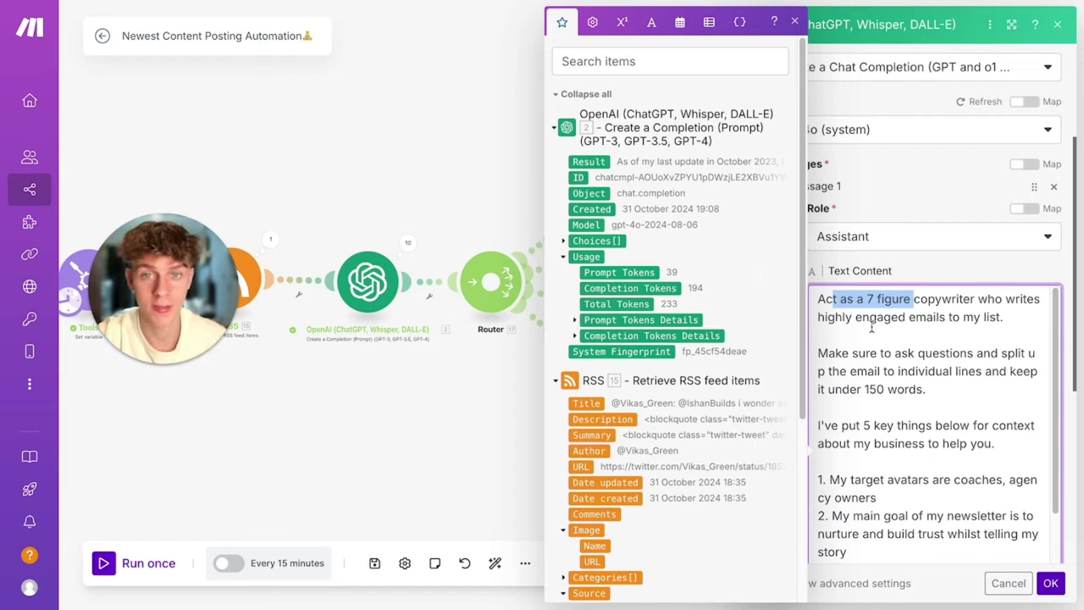
# Read the rest of the email prompt, covering the five numbered points of business context.
pyautogui.scroll(-2, 901, 317)
pyautogui.moveTo(819, 344); pyautogui.dragTo(954, 346)
pyautogui.moveTo(830, 345); pyautogui.dragTo(1035, 345)
pyautogui.moveTo(840, 362); pyautogui.dragTo(978, 362)
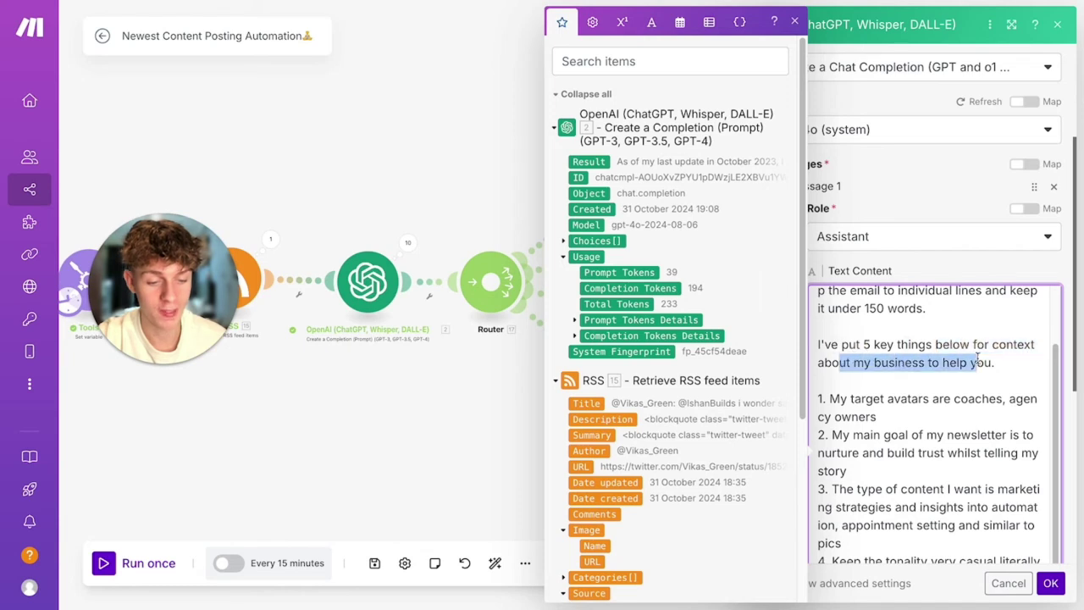
pyautogui.scroll(-2, 936, 347)
pyautogui.moveTo(829, 333); pyautogui.dragTo(956, 495)
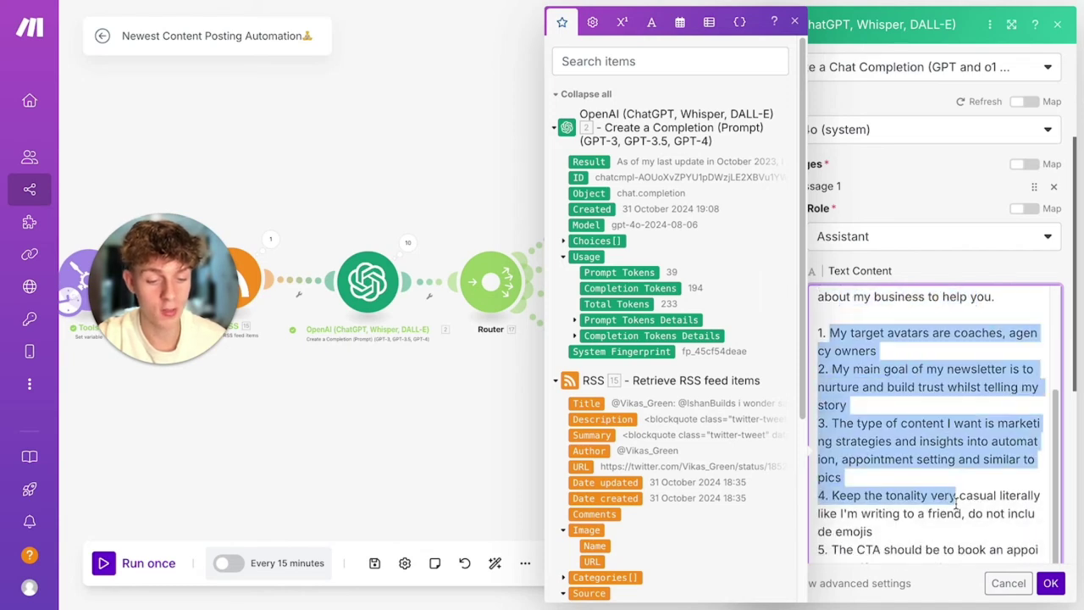
pyautogui.scroll(-1, 956, 495)
pyautogui.scroll(-2, 956, 495)
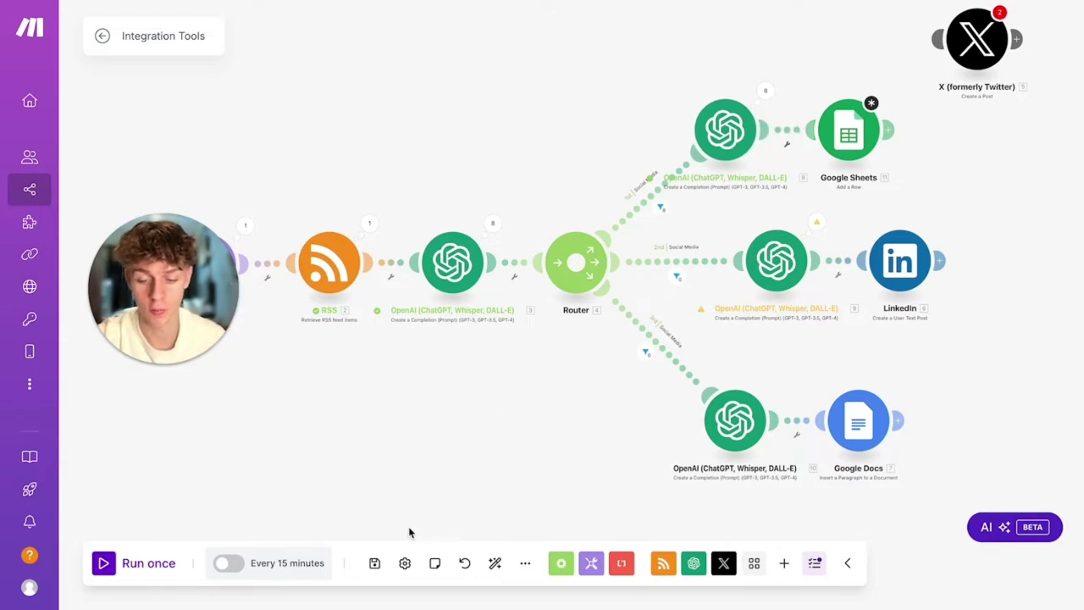
# Inspect the Integration Tools scenario's schedule settings and its Tools module.
pyautogui.click(283, 564)
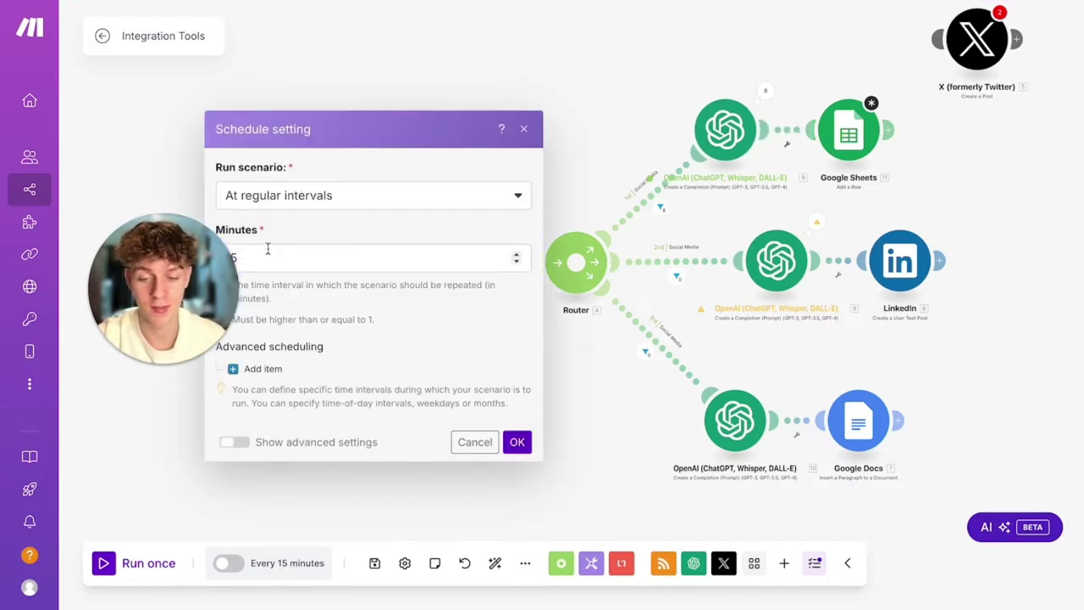
pyautogui.click(171, 170)
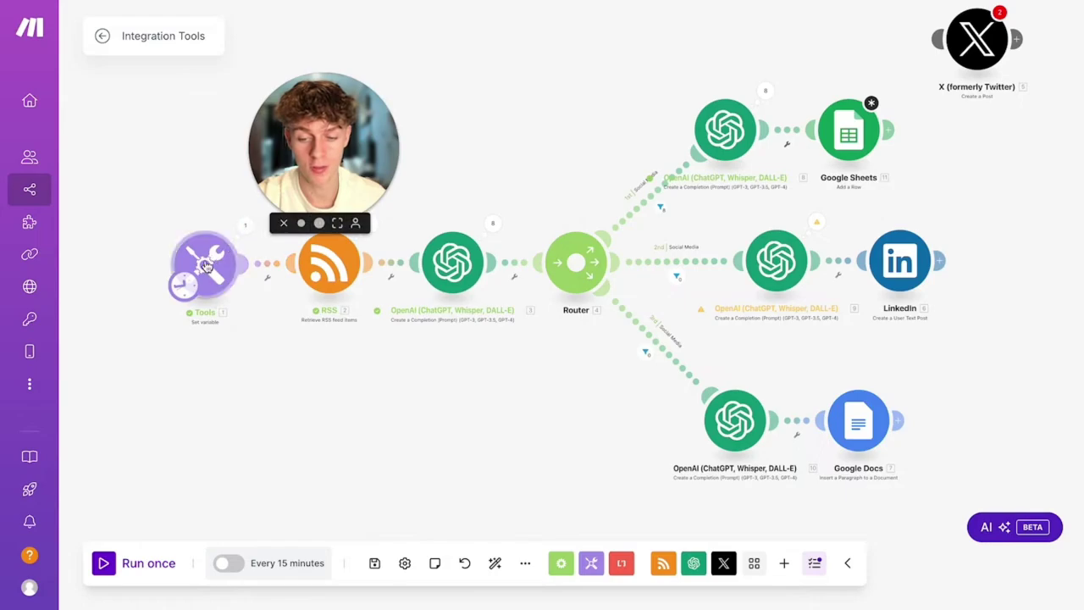
pyautogui.click(206, 265)
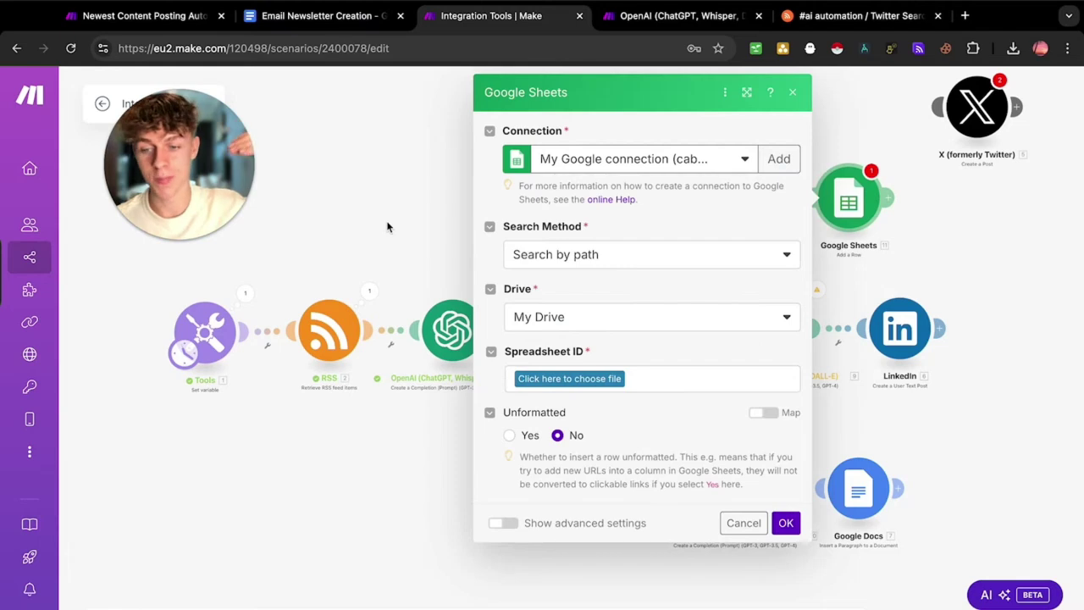
pyautogui.click(368, 235)
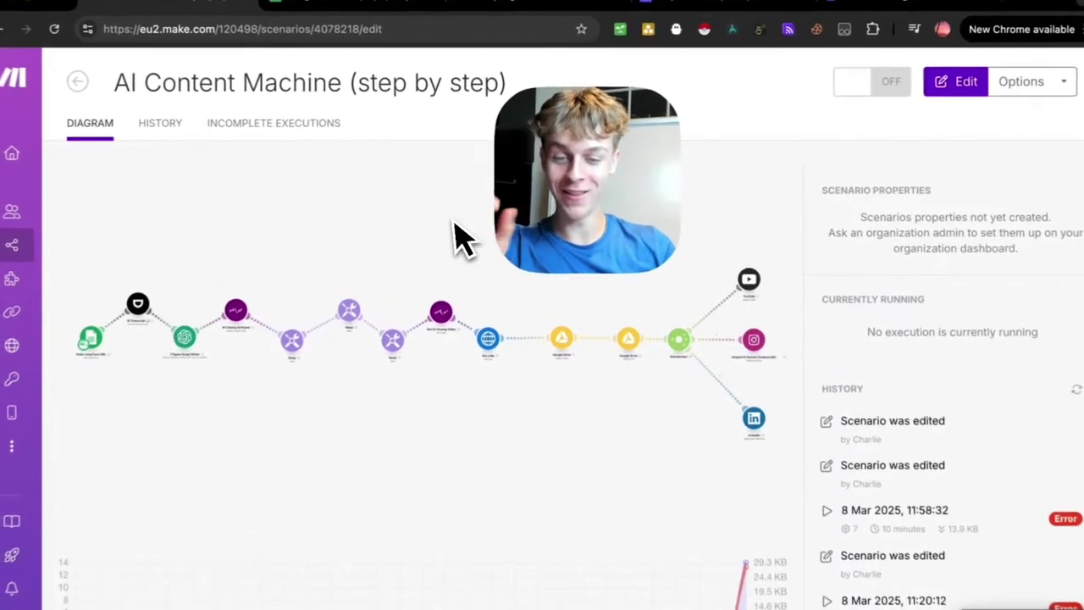
# Open the AI Content Machine (step by step) scenario in the editor and examine its first modules.
pyautogui.click(440, 238)
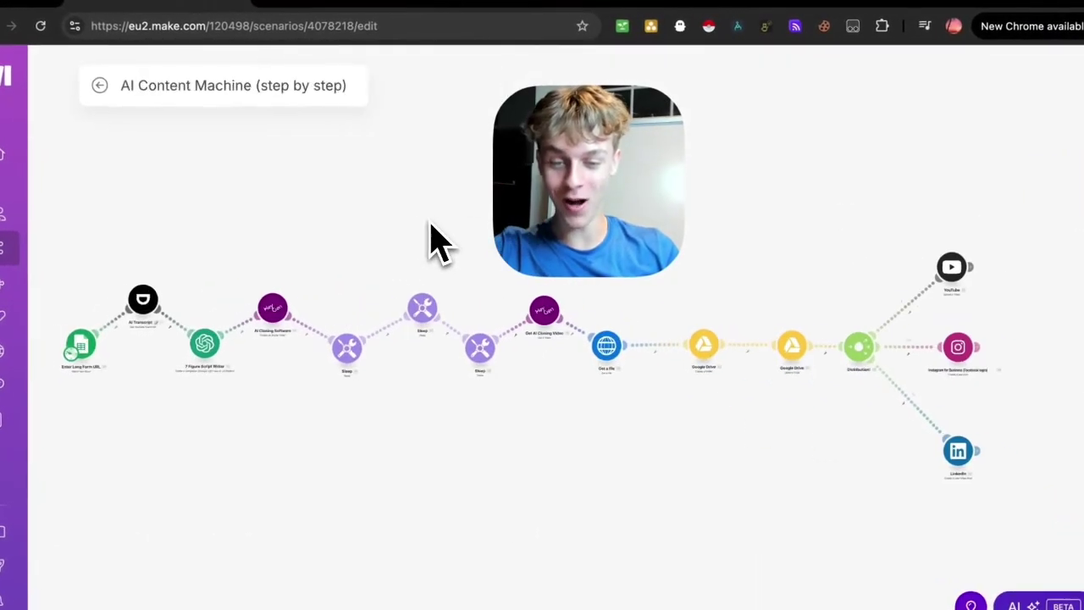
pyautogui.moveTo(432, 293); pyautogui.dragTo(364, 288)
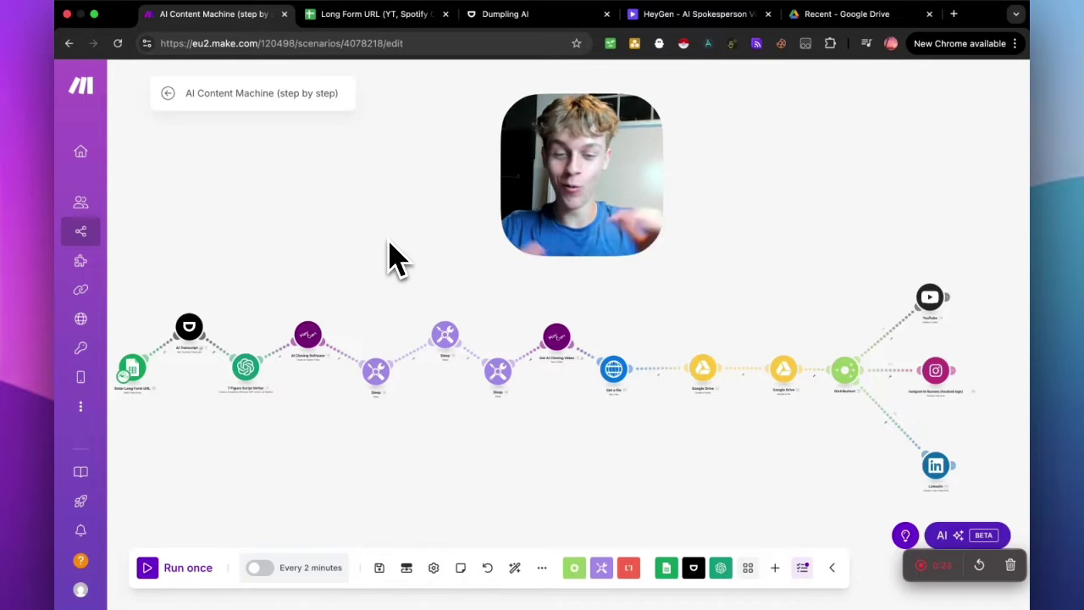
pyautogui.scroll(3, 308, 271)
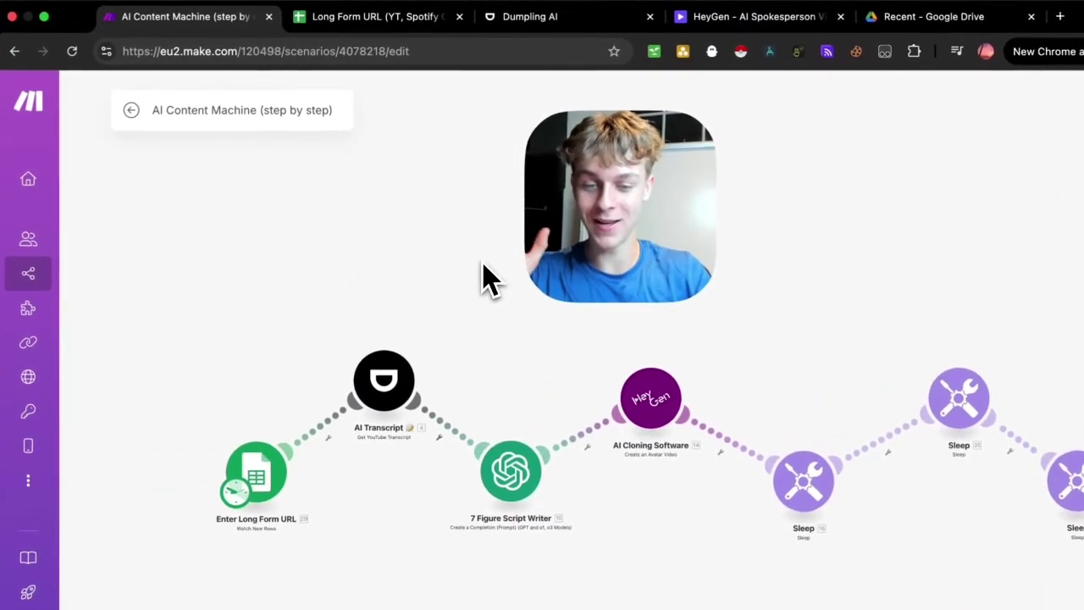
pyautogui.hscroll(-1, 427, 285)
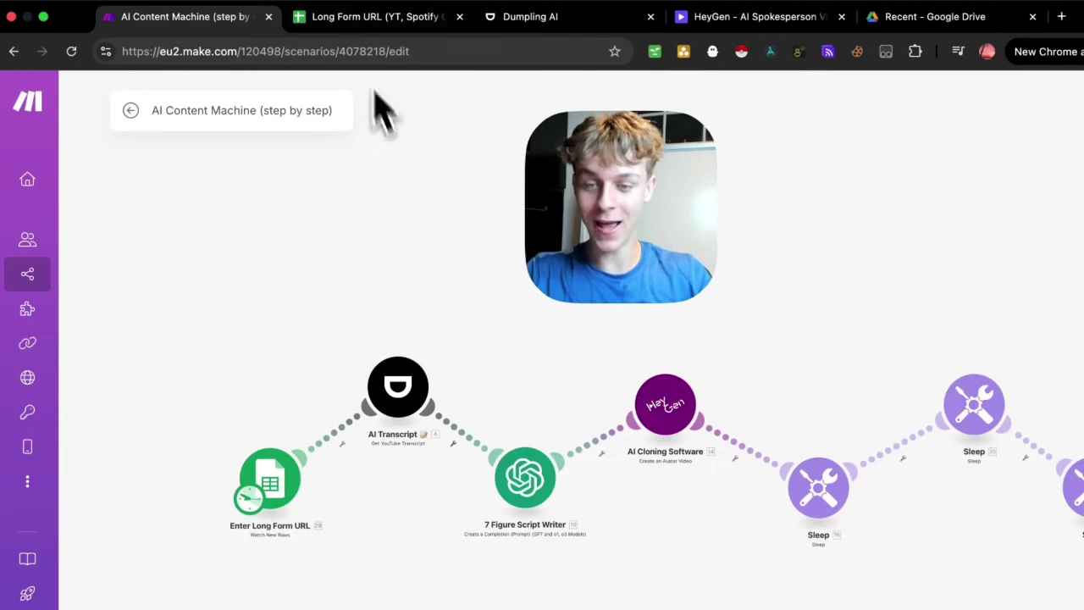
# Check the Long Form URL spreadsheet and review the scenario's AI Transcript, 7 Figure Script Writer and AI Cloning Software modules.
pyautogui.click(349, 16)
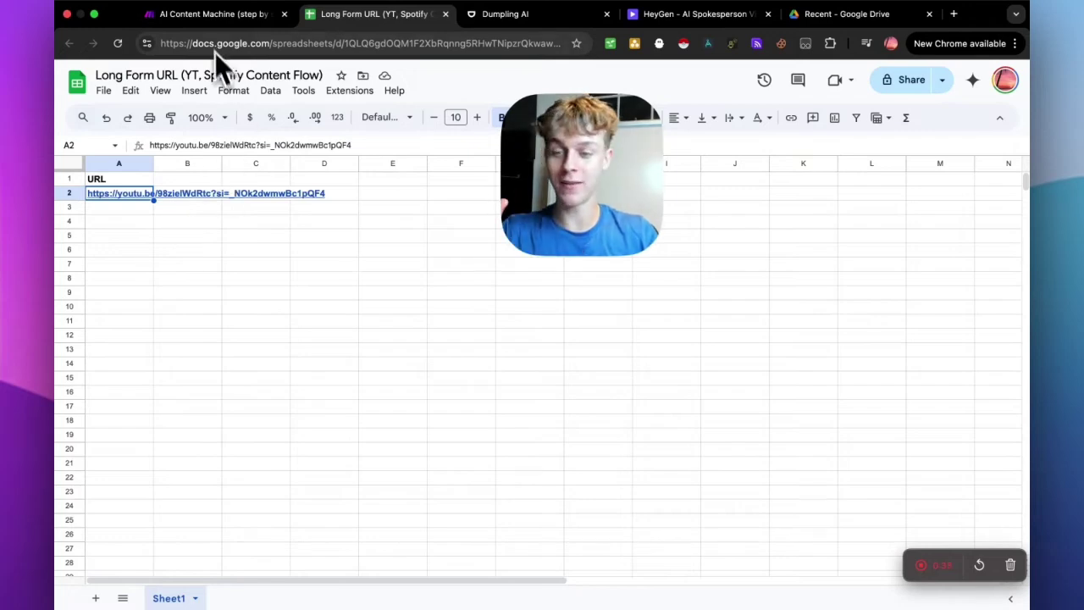
pyautogui.click(213, 14)
pyautogui.scroll(2, 389, 313)
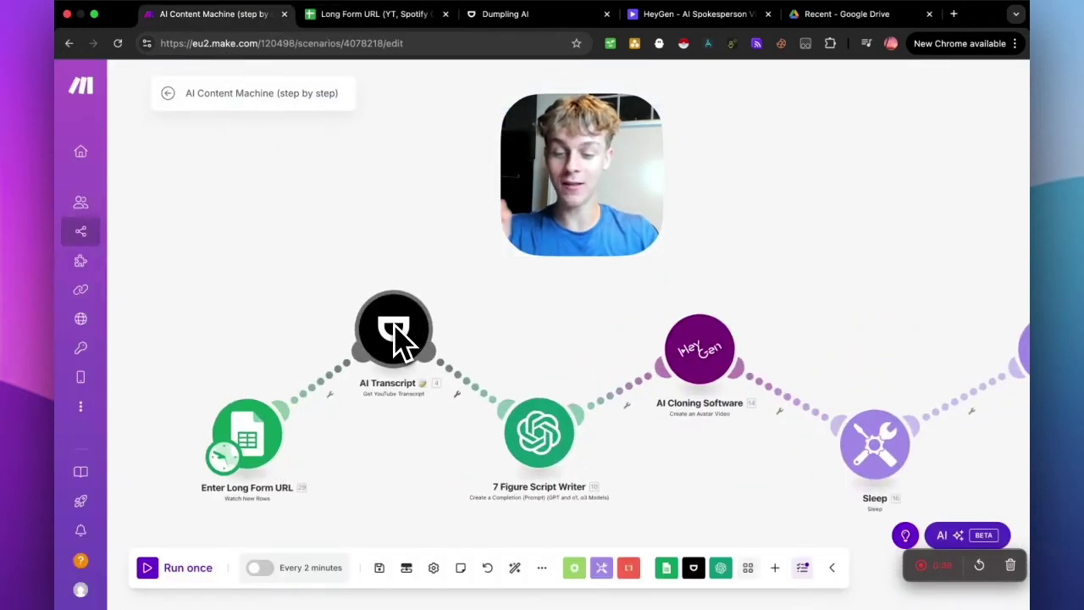
pyautogui.hscroll(3, 398, 326)
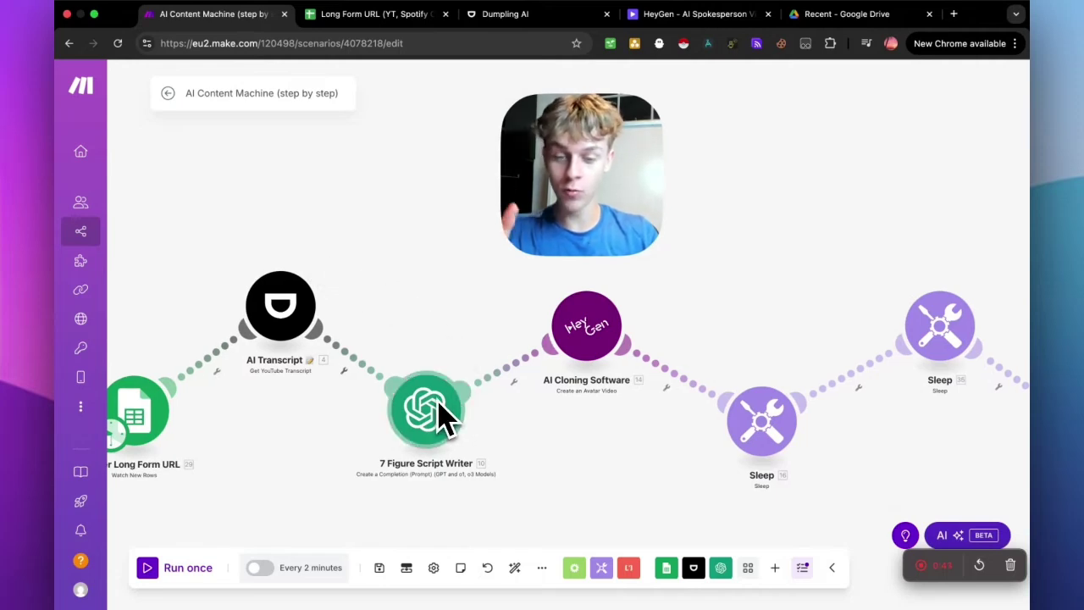
pyautogui.hscroll(2, 428, 341)
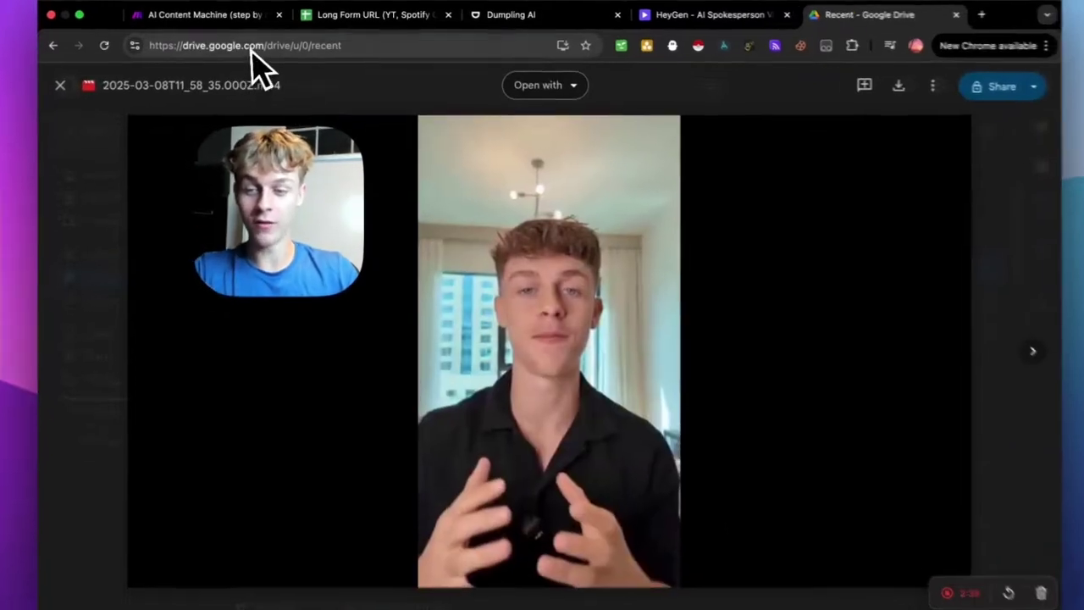
# Preview the YouTube link in cell A2 of the Long Form URL spreadsheet, and view the MP4 video in Google Drive.
pyautogui.click(227, 15)
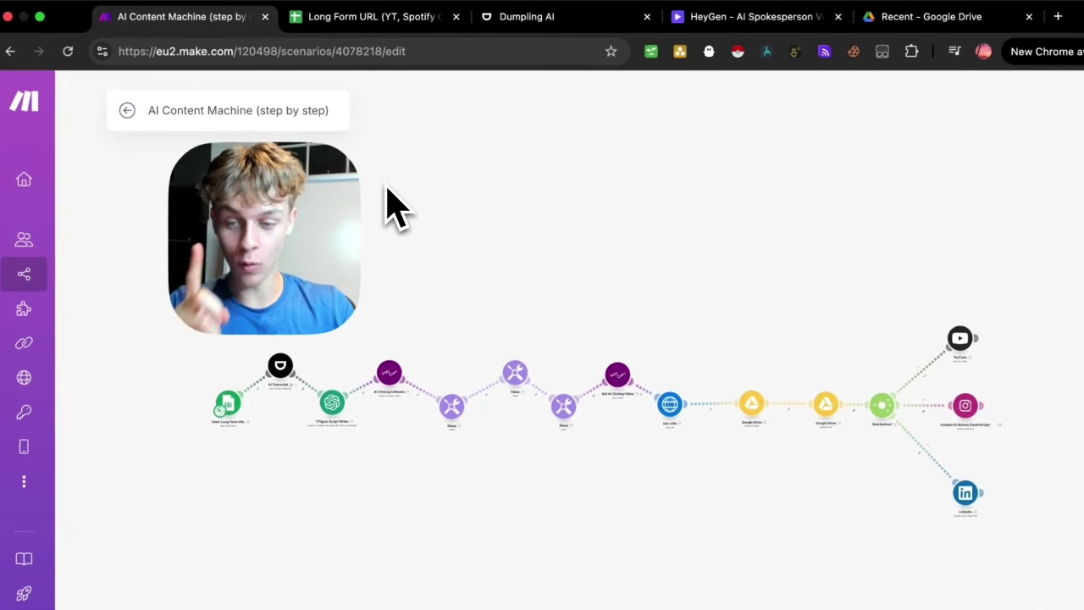
pyautogui.click(356, 17)
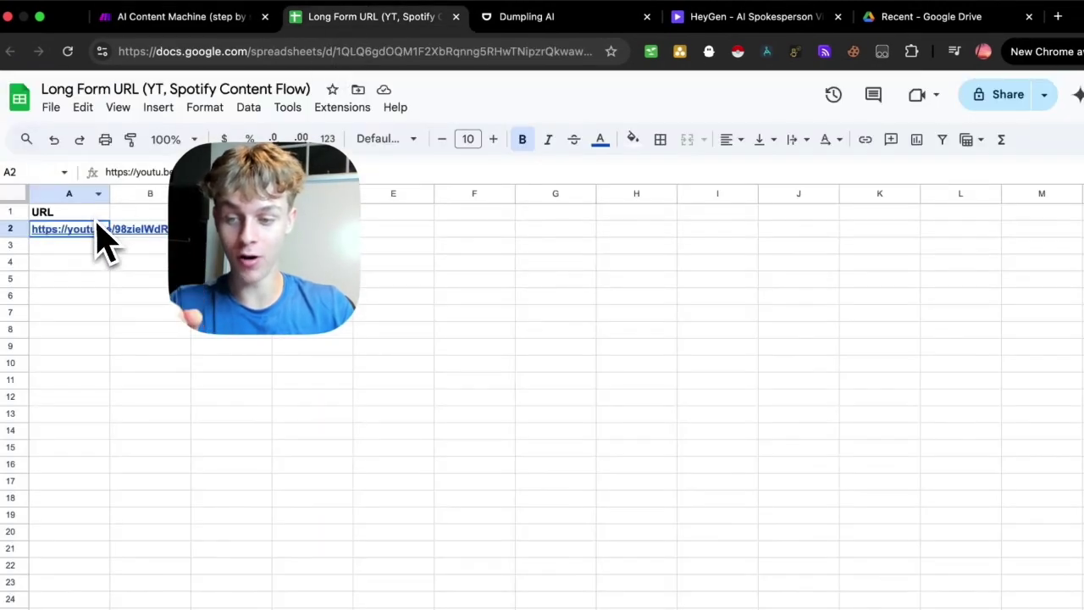
pyautogui.moveTo(95, 250)
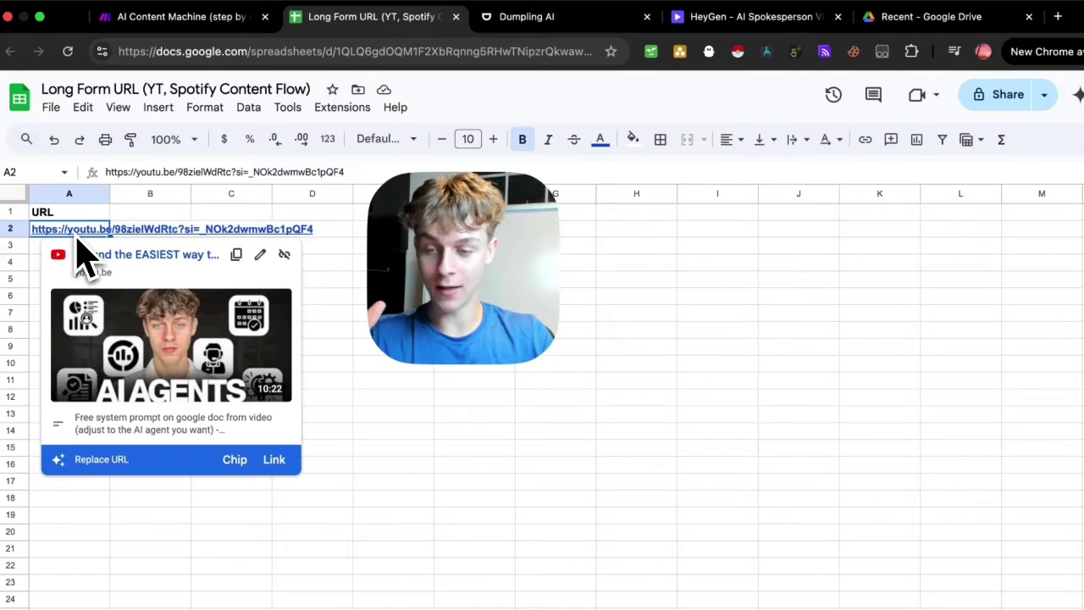
pyautogui.click(174, 17)
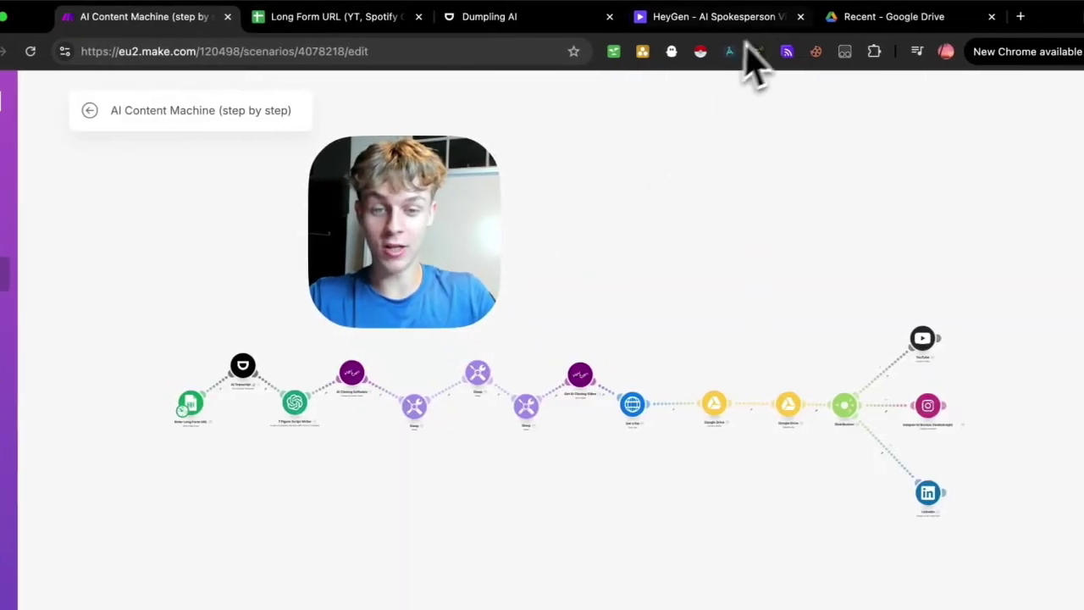
pyautogui.click(881, 16)
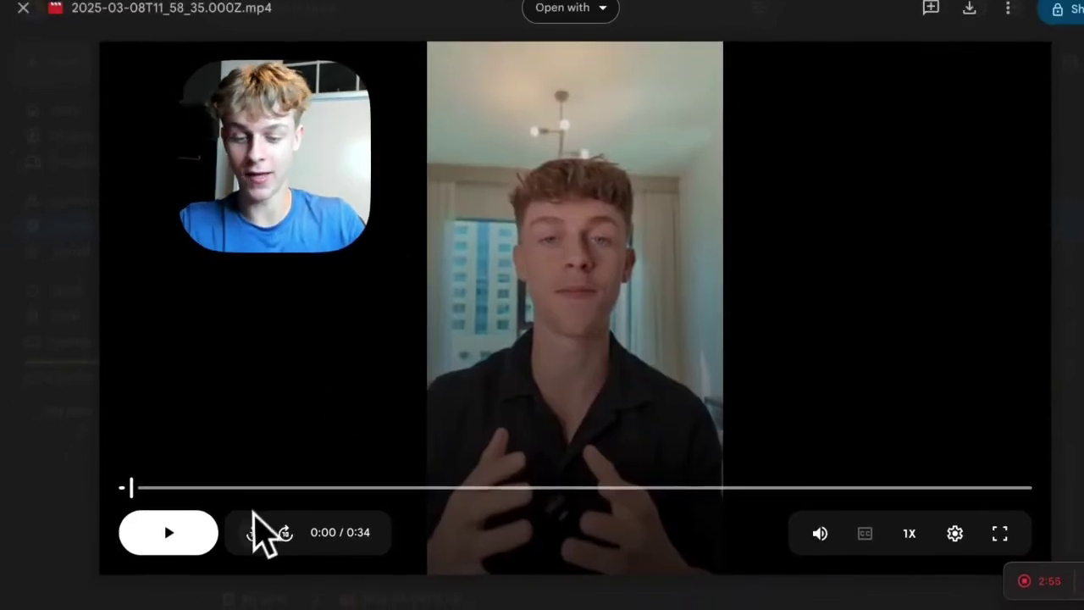
# Play part of the avatar video 2025-03-08T11_58_35.000Z.mp4 in Google Drive and pause it.
pyautogui.click(188, 546)
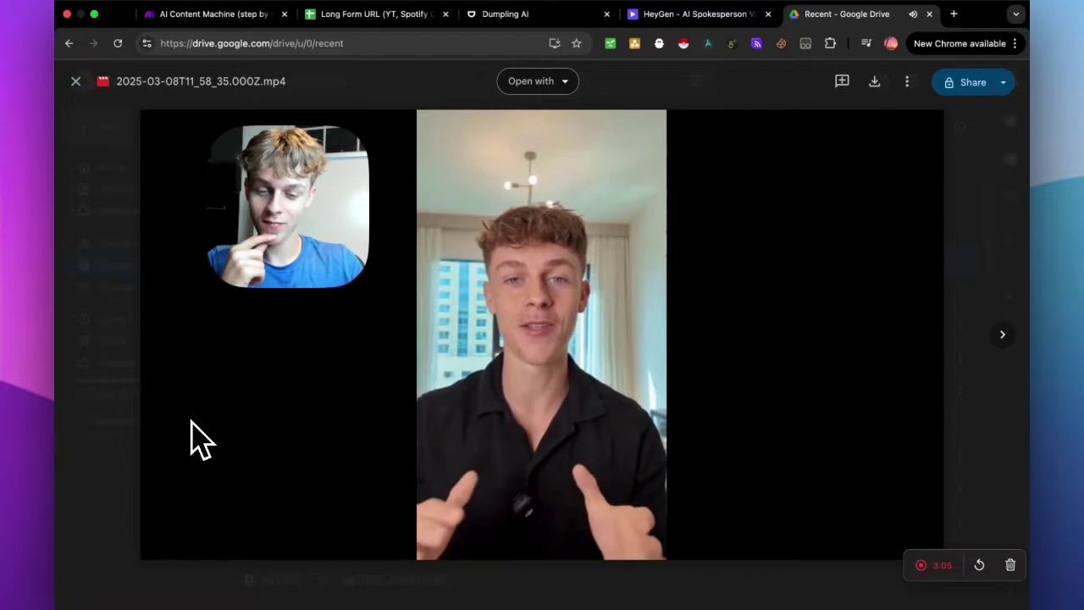
pyautogui.moveTo(203, 440)
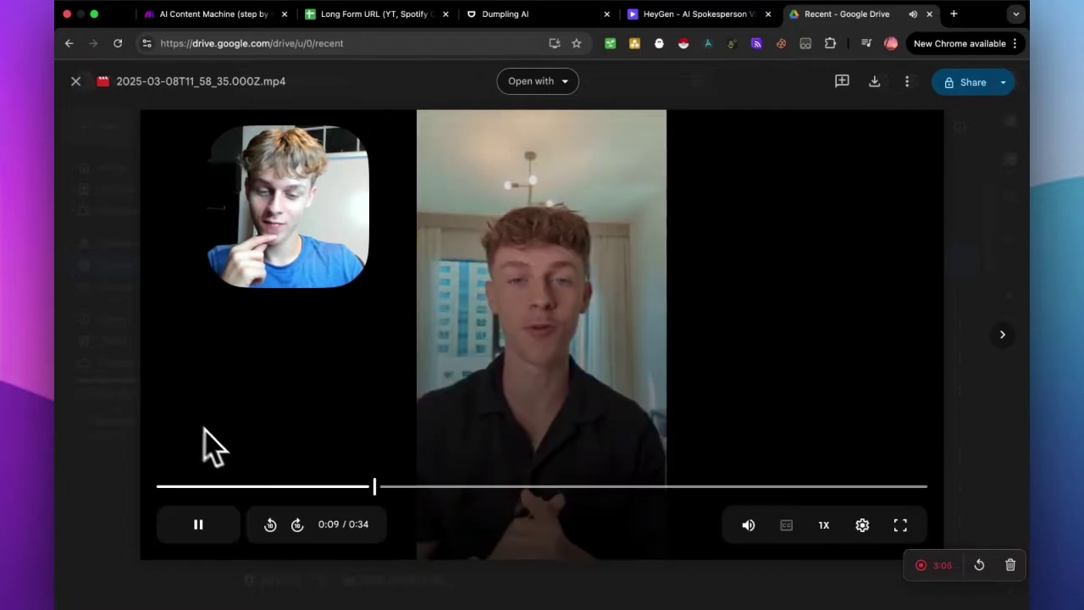
pyautogui.click(207, 528)
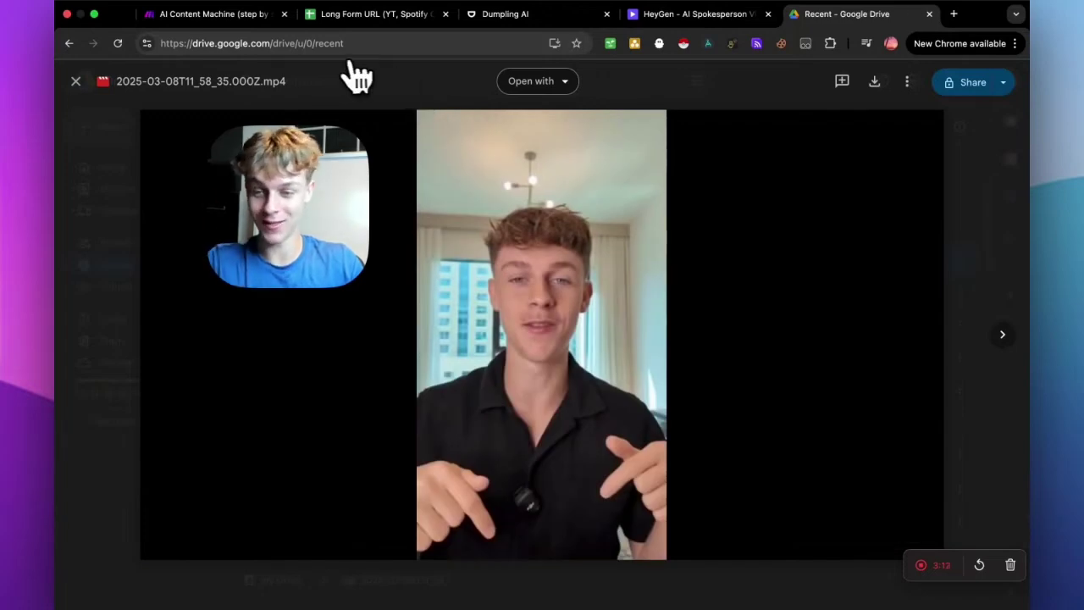
# Return to the AI Content Machine (step by step) scenario and survey its full module chain through to the social media outputs.
pyautogui.click(238, 24)
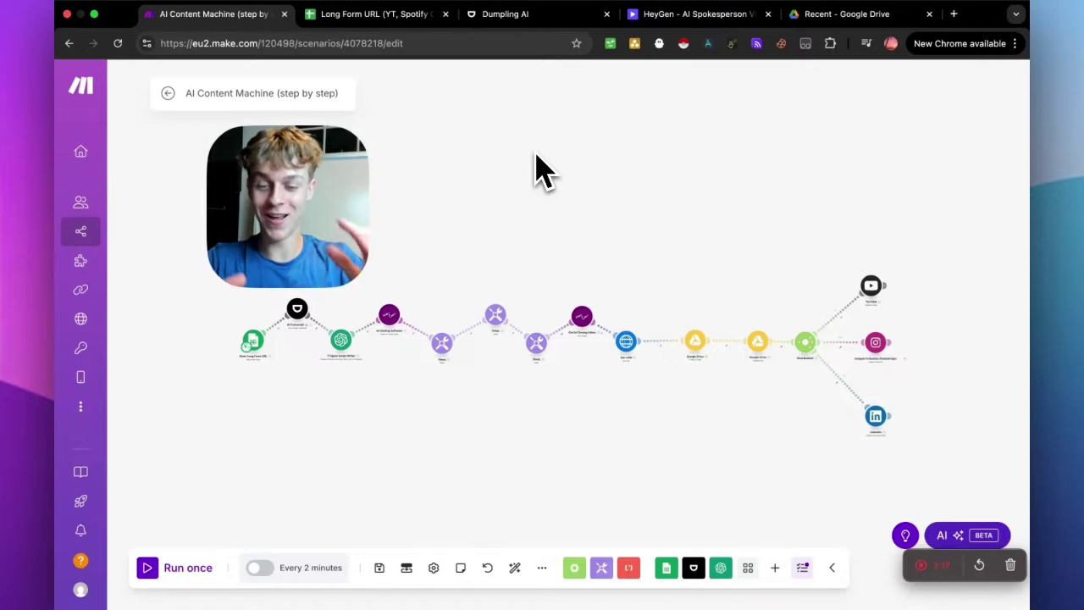
pyautogui.scroll(5, 521, 222)
pyautogui.moveTo(508, 237); pyautogui.dragTo(633, 223)
pyautogui.scroll(-3, 637, 238)
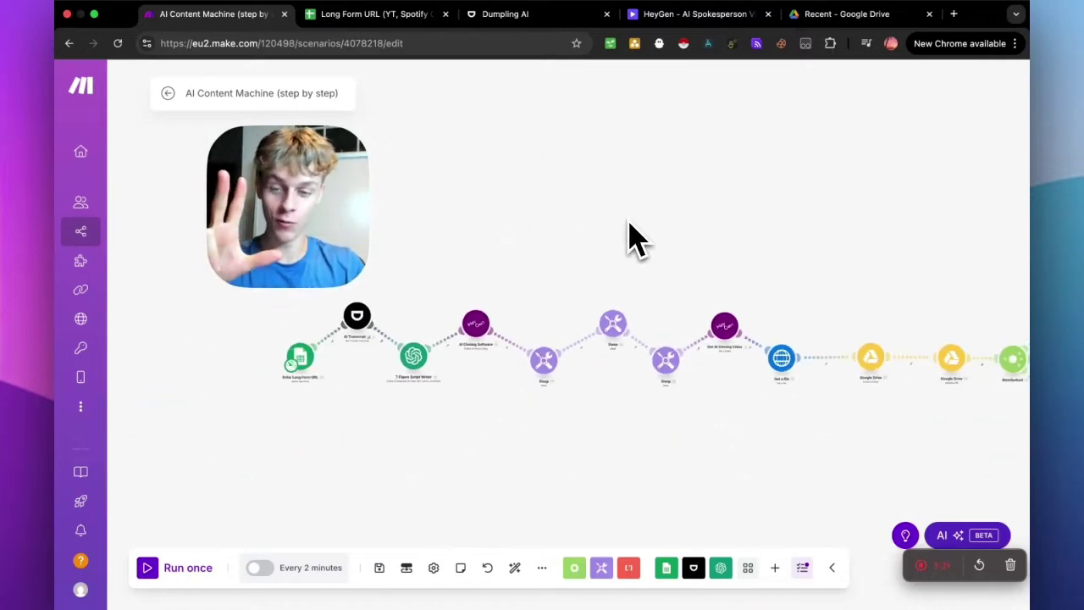
pyautogui.moveTo(634, 242); pyautogui.dragTo(521, 262)
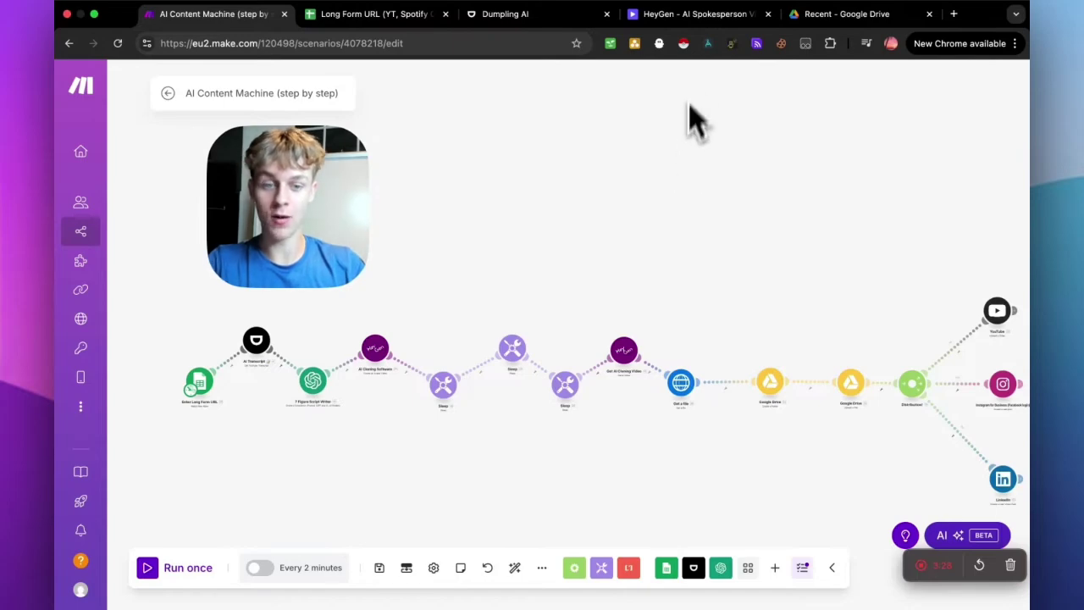
# Open the make.com homepage in a new browser tab and highlight the note that no credit card is required.
pyautogui.click(953, 13)
pyautogui.write('make.com')
pyautogui.press('Return')
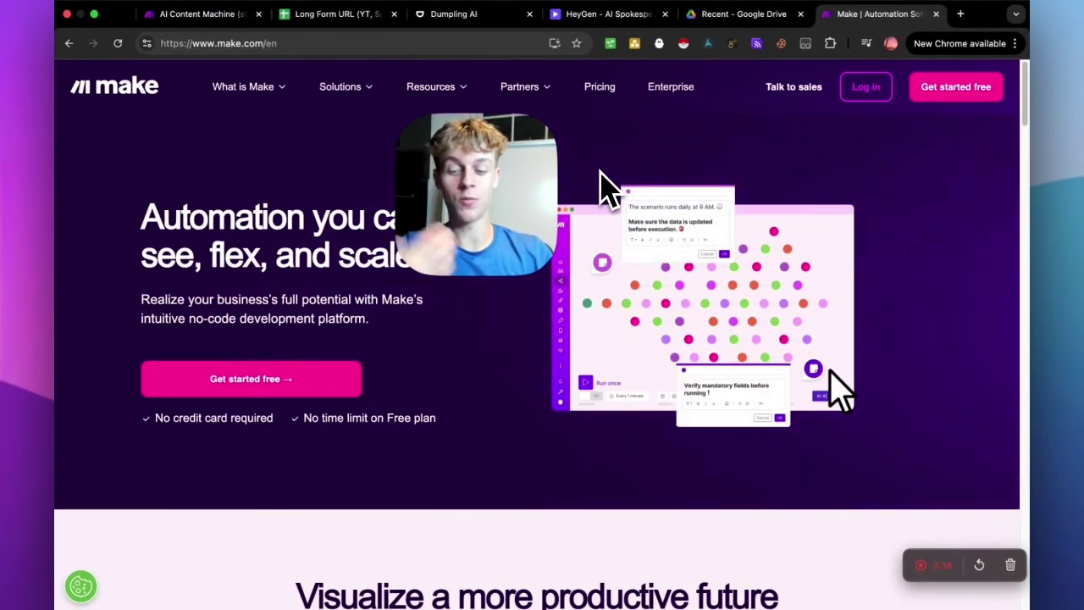
pyautogui.moveTo(155, 417); pyautogui.dragTo(240, 413)
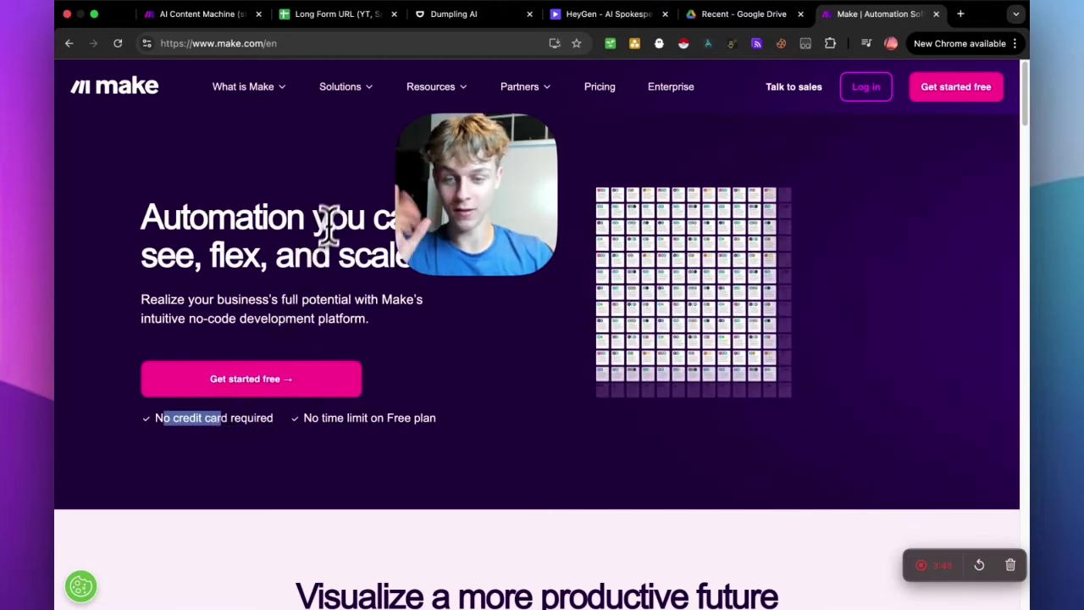
# View Dumpling AI's Make.com setup page, and inspect the 7 Figure Script Writer settings and neighbouring modules in the AI Content Machine scenario.
pyautogui.click(446, 14)
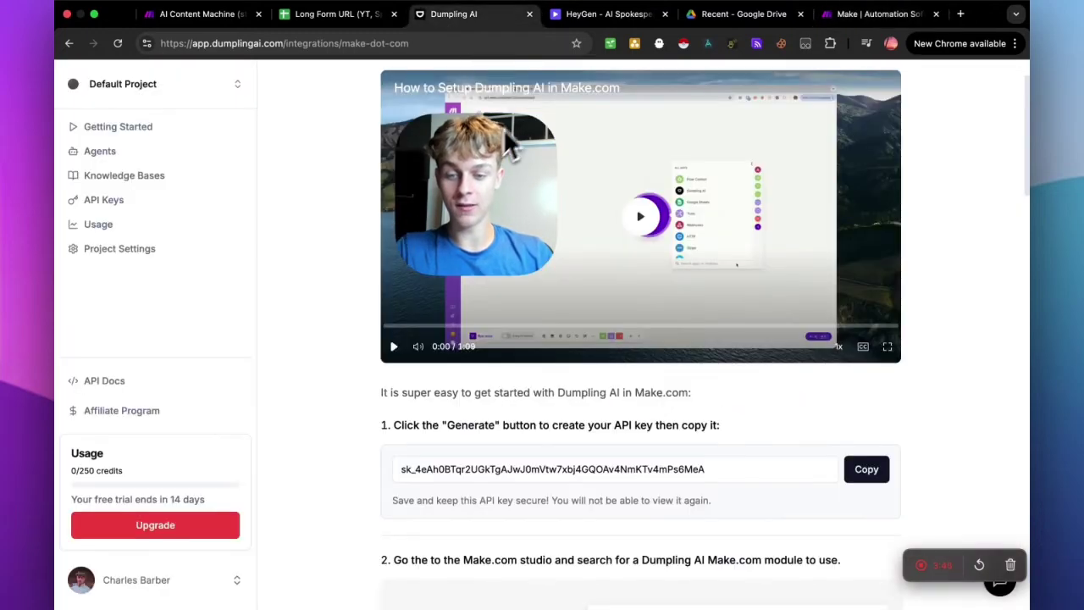
pyautogui.scroll(2, 436, 198)
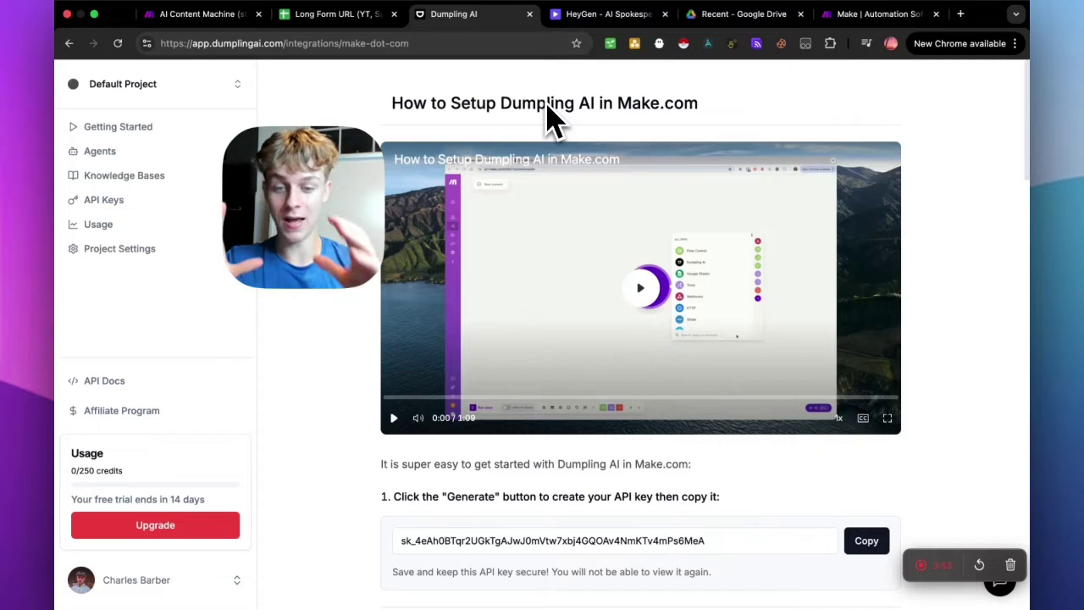
pyautogui.click(194, 11)
pyautogui.scroll(2, 373, 449)
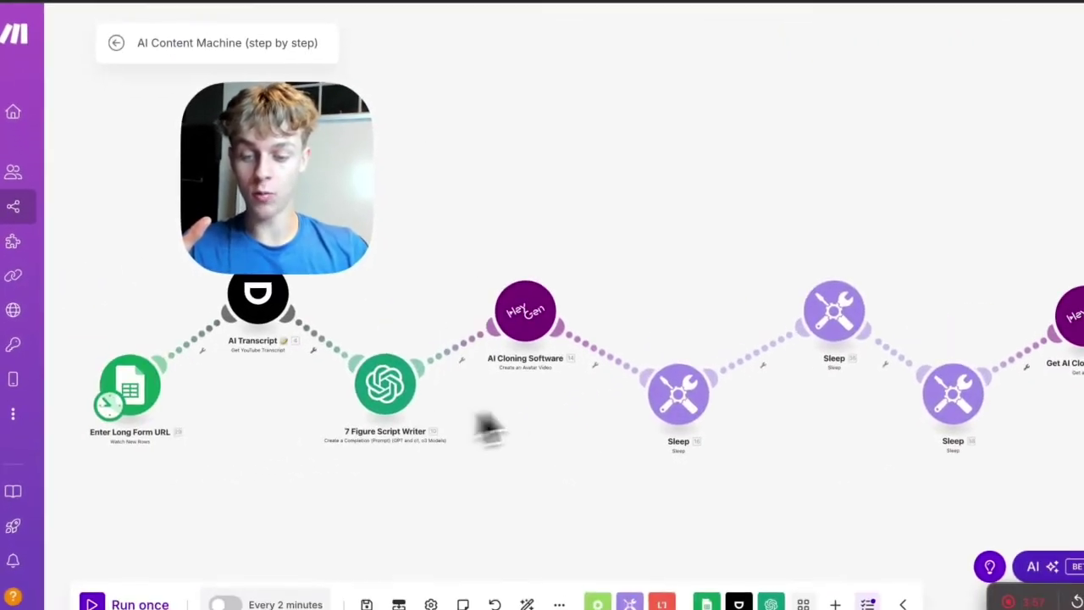
pyautogui.scroll(1, 400, 391)
pyautogui.click(395, 391)
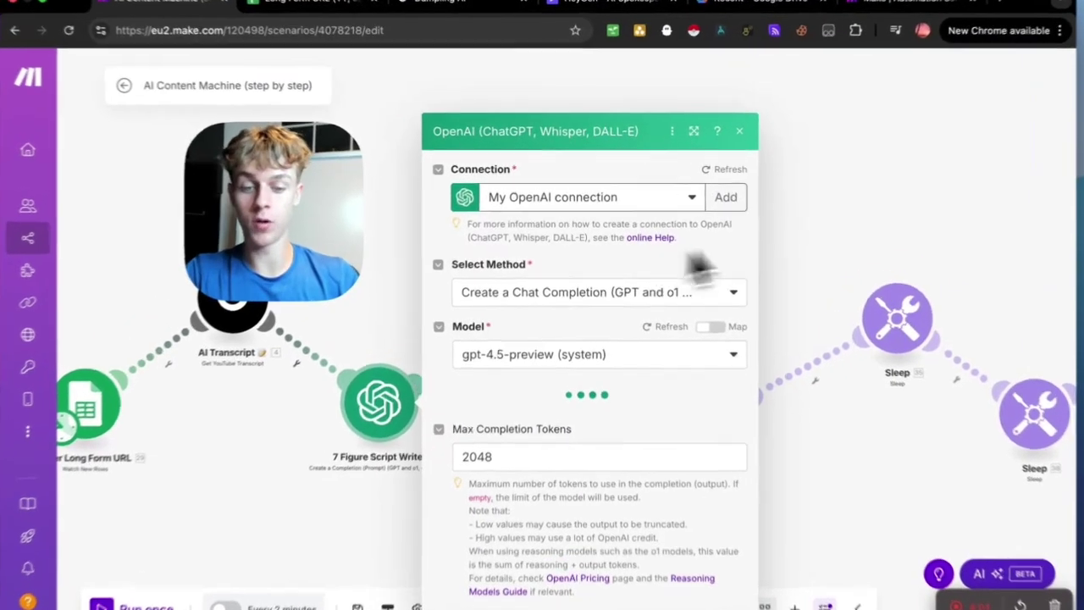
pyautogui.click(765, 230)
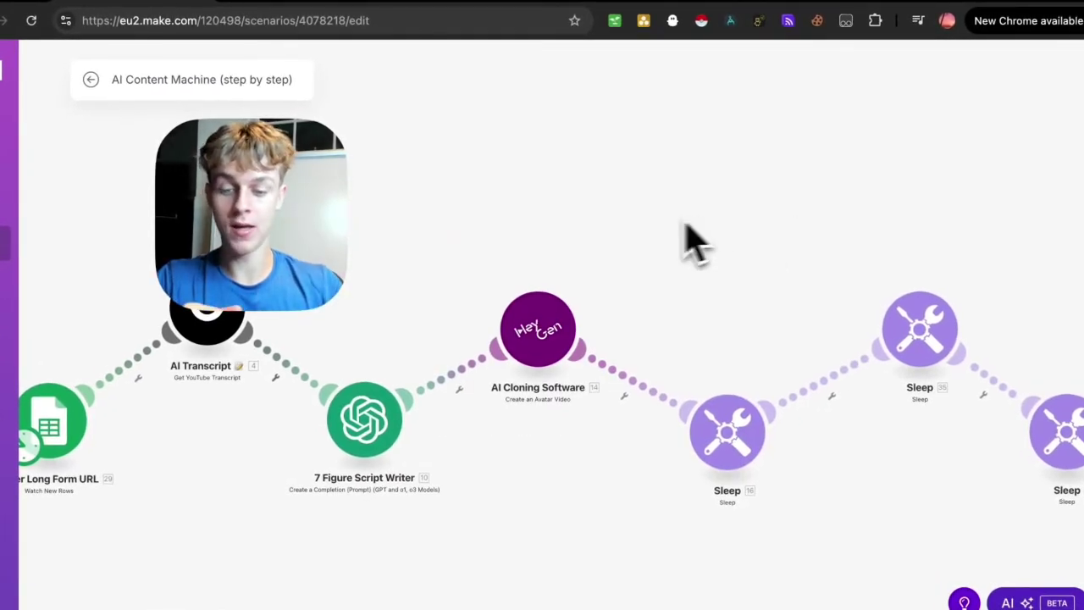
pyautogui.hscroll(-5, 696, 242)
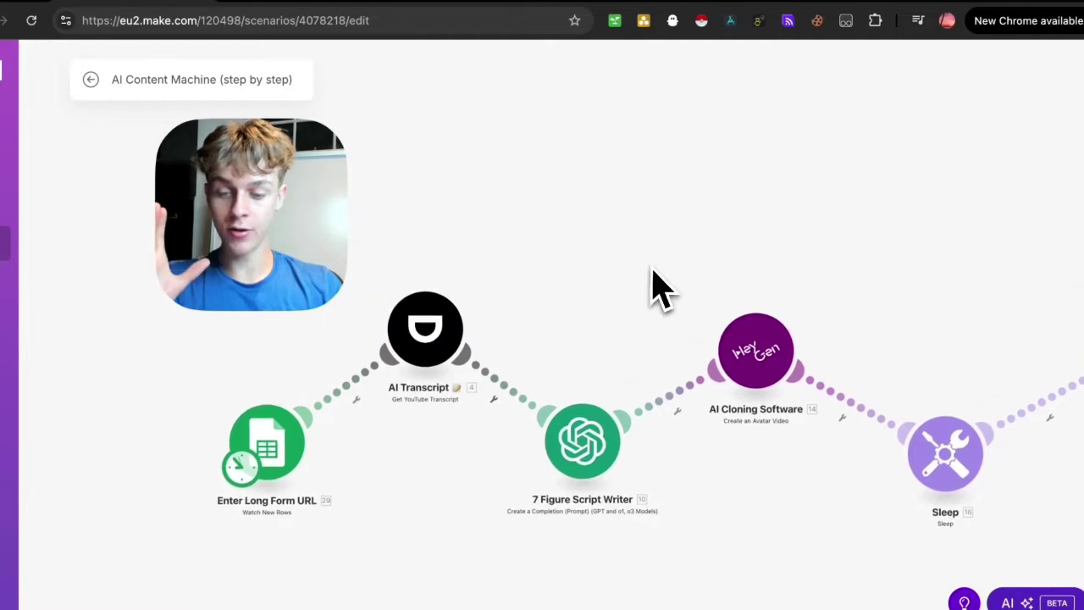
pyautogui.hscroll(5, 506, 320)
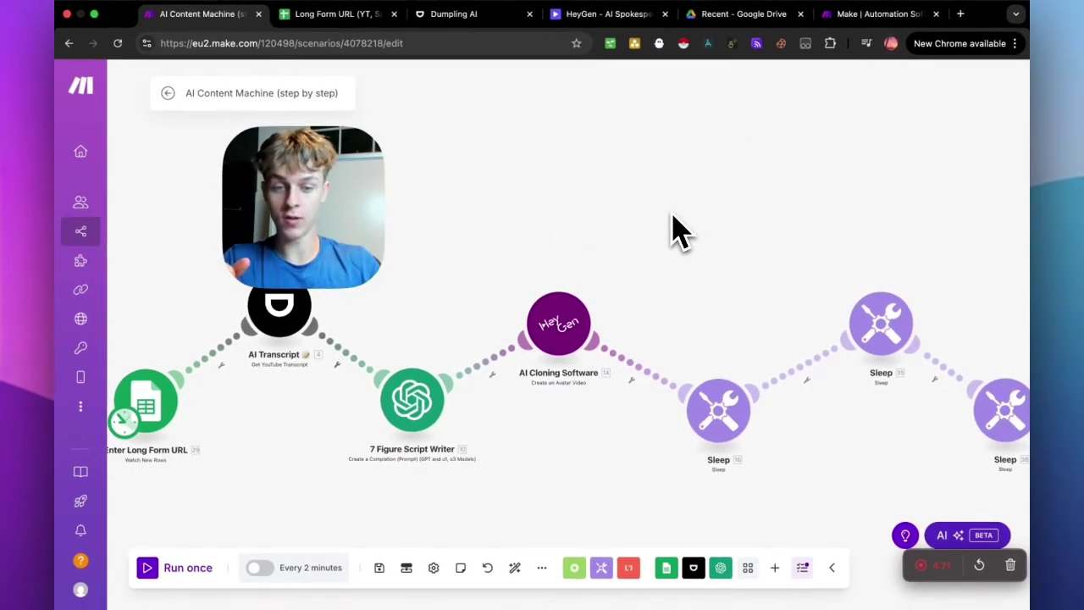
# Log in to Make from its homepage and create a new scenario with a Google Sheets Watch New Rows trigger.
pyautogui.click(872, 14)
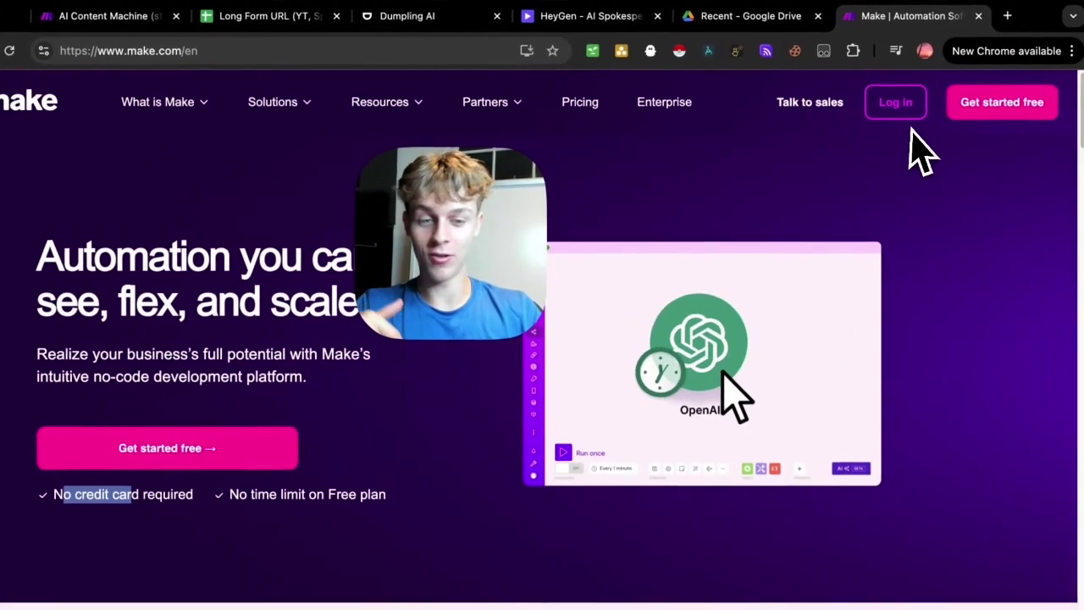
pyautogui.click(904, 104)
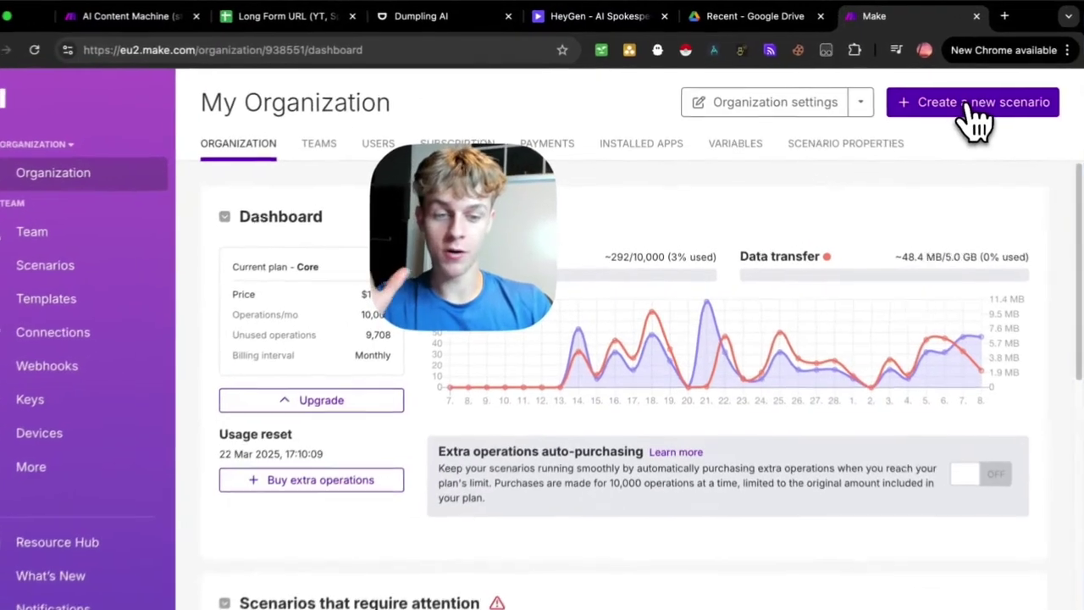
pyautogui.click(973, 104)
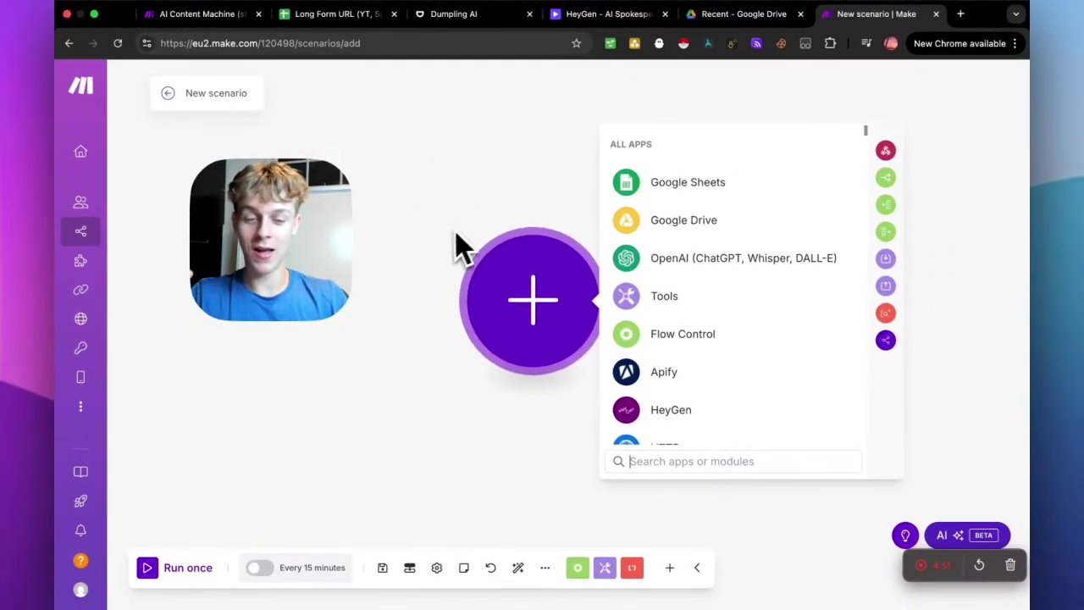
pyautogui.click(690, 186)
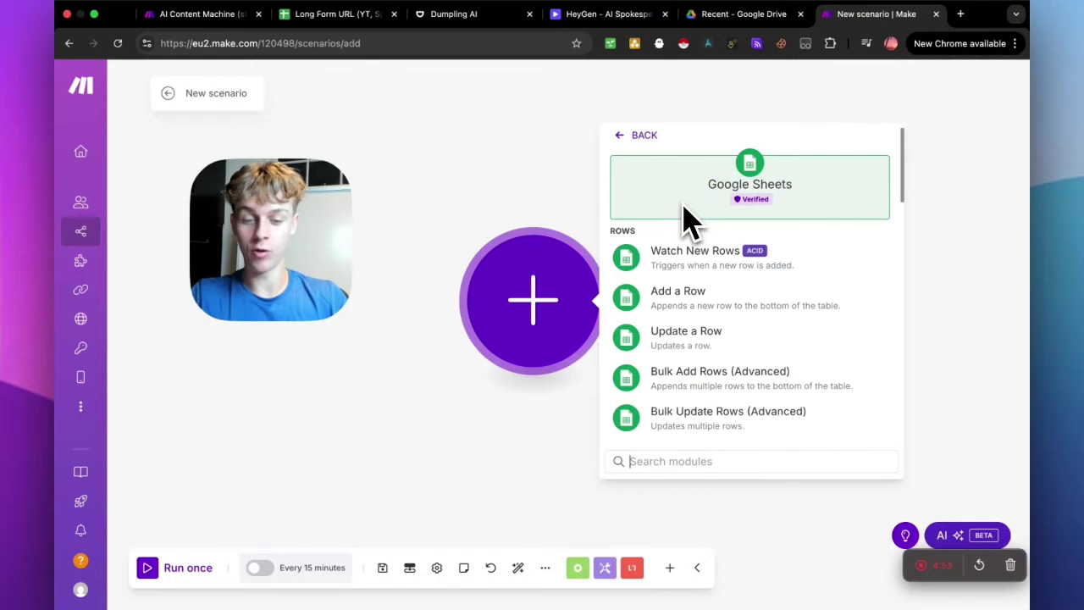
pyautogui.click(703, 269)
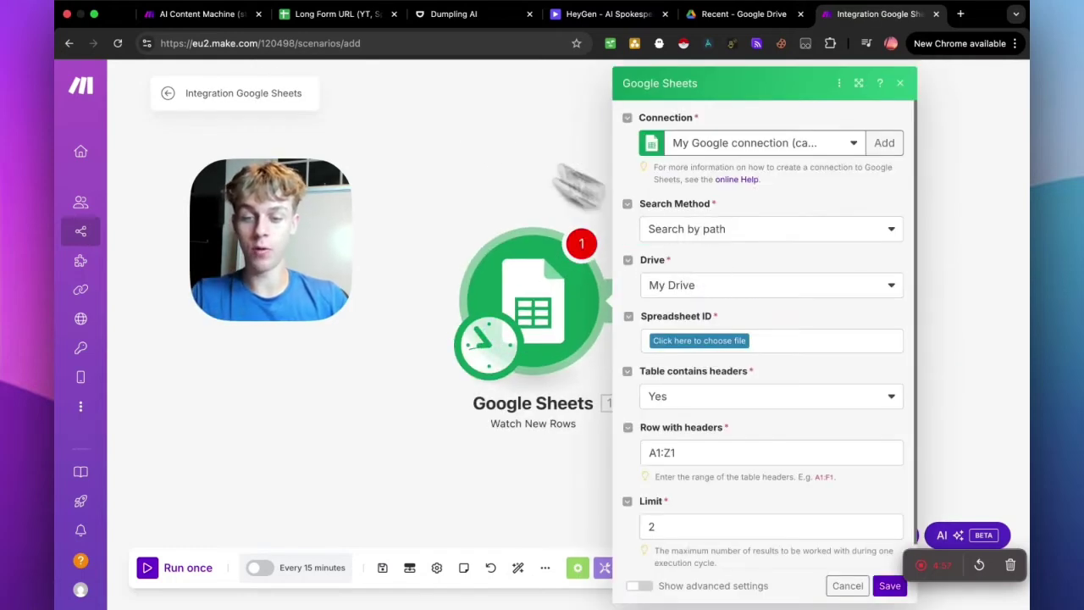
# Check the URL column of the Long Form URL spreadsheet and the AI Content Machine scenario, and return to the new scenario.
pyautogui.click(348, 20)
pyautogui.moveTo(206, 166); pyautogui.dragTo(254, 284)
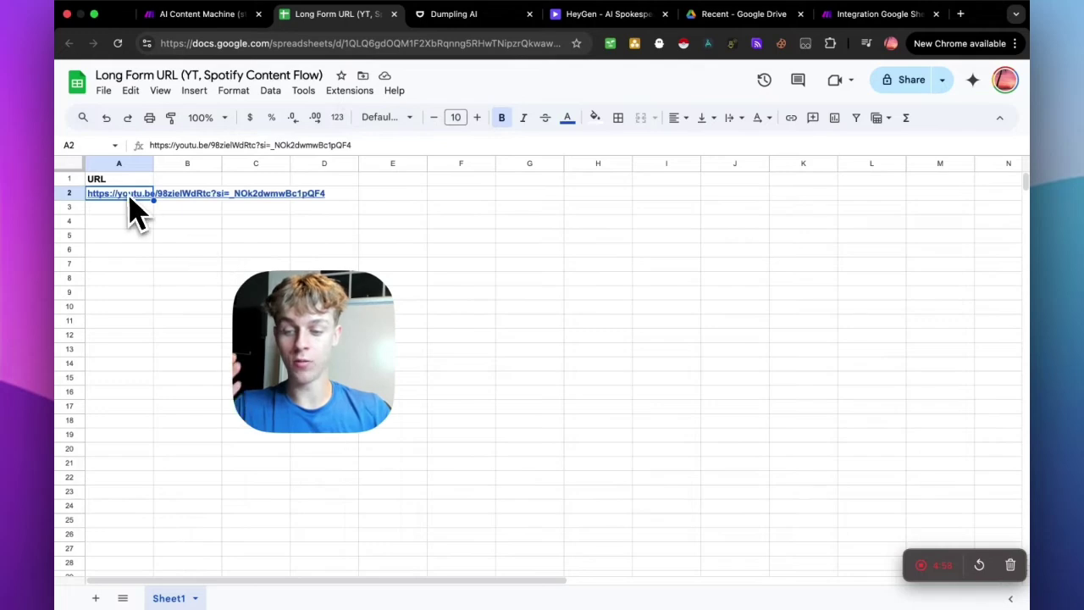
pyautogui.click(204, 15)
pyautogui.moveTo(342, 327); pyautogui.dragTo(455, 189)
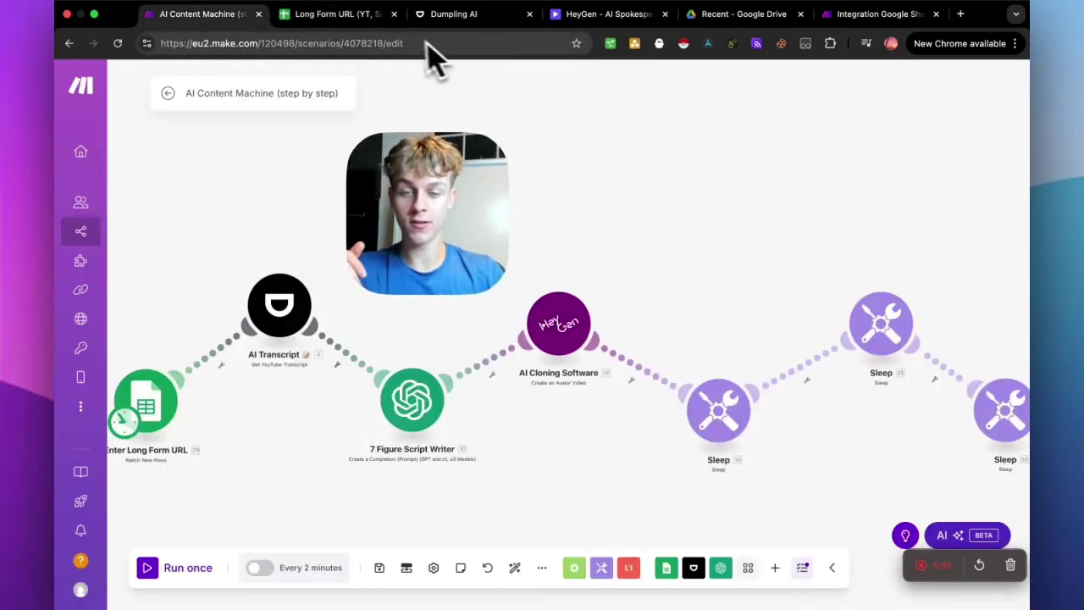
pyautogui.click(837, 18)
pyautogui.moveTo(482, 205); pyautogui.dragTo(381, 199)
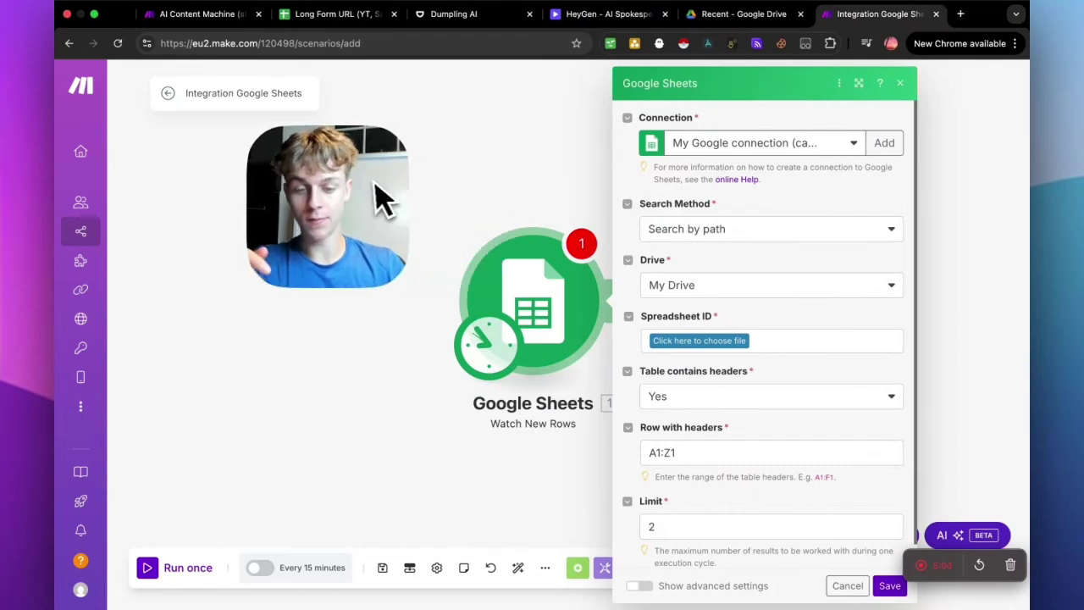
pyautogui.click(746, 144)
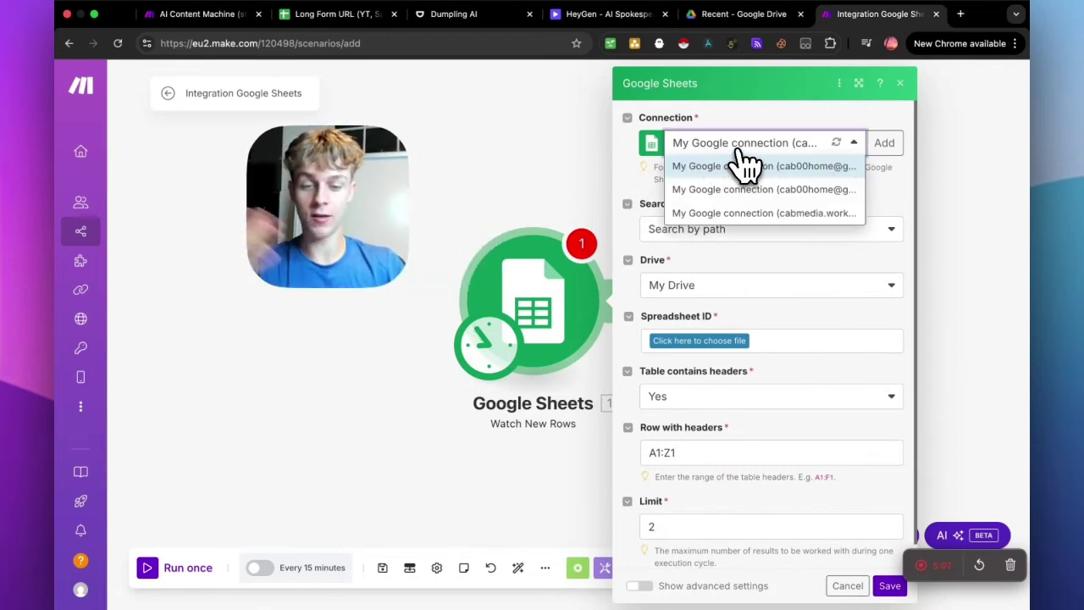
pyautogui.click(885, 143)
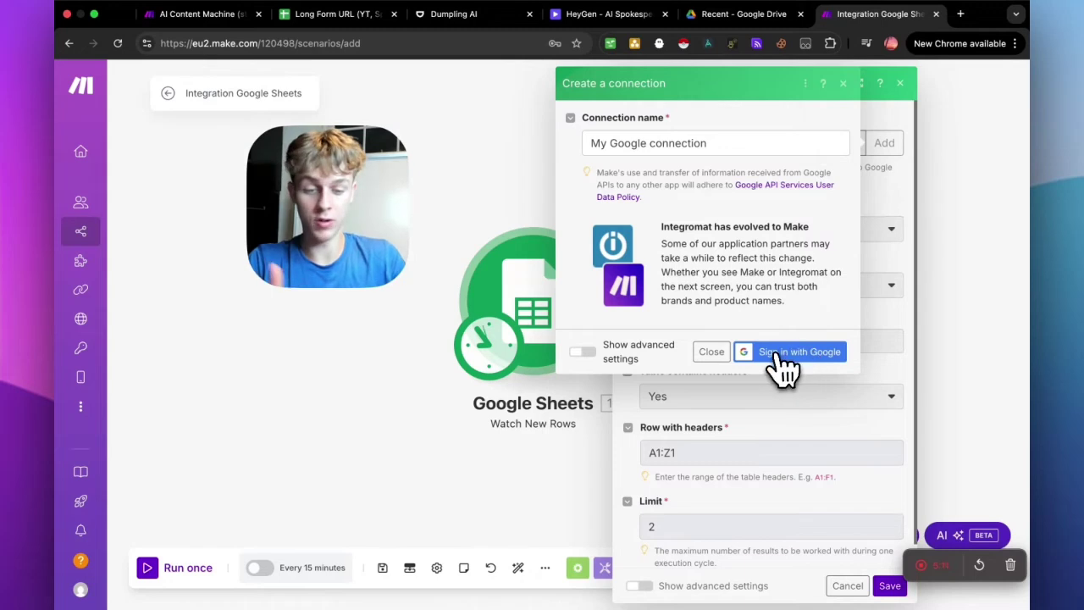
pyautogui.click(721, 352)
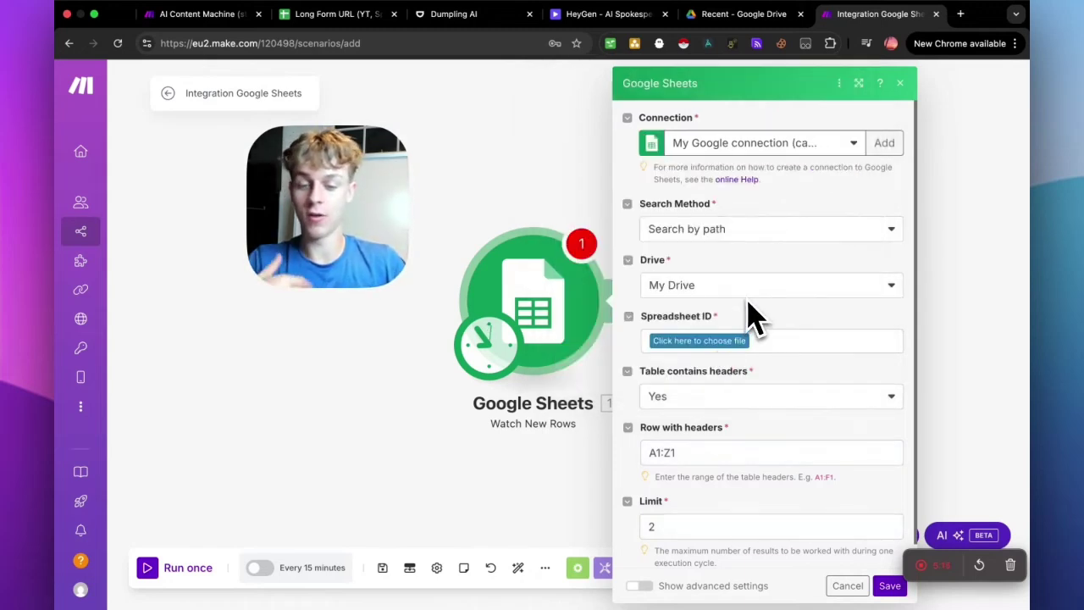
# Switch the Google Sheets module to the third Google connection and choose the Long Form URL (YT, Spotify Content Flow) spreadsheet.
pyautogui.click(728, 341)
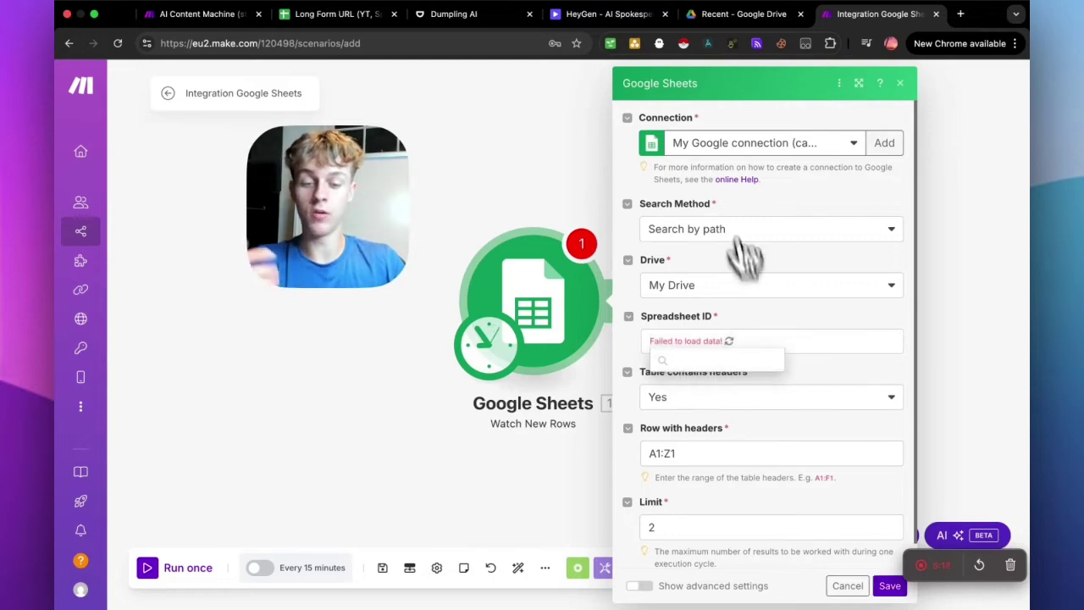
pyautogui.click(730, 142)
pyautogui.click(722, 213)
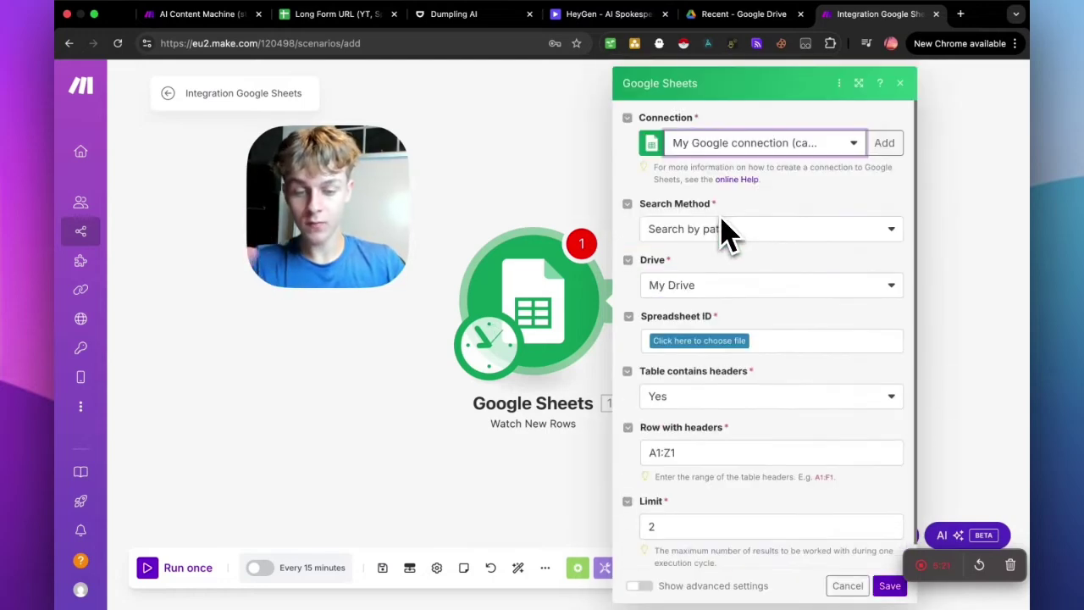
pyautogui.click(710, 341)
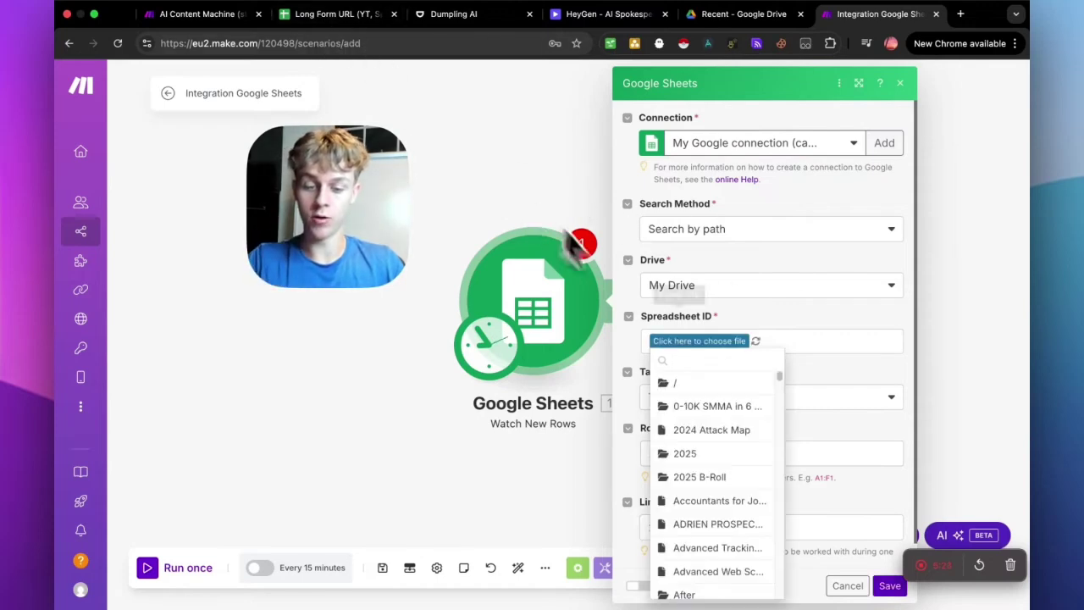
pyautogui.write('long')
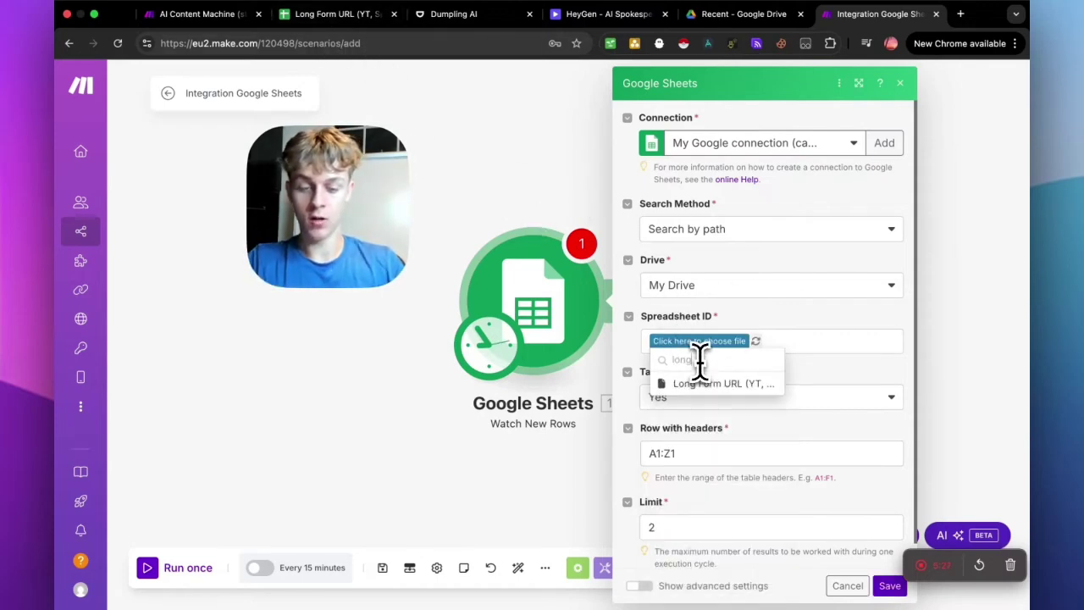
pyautogui.click(720, 385)
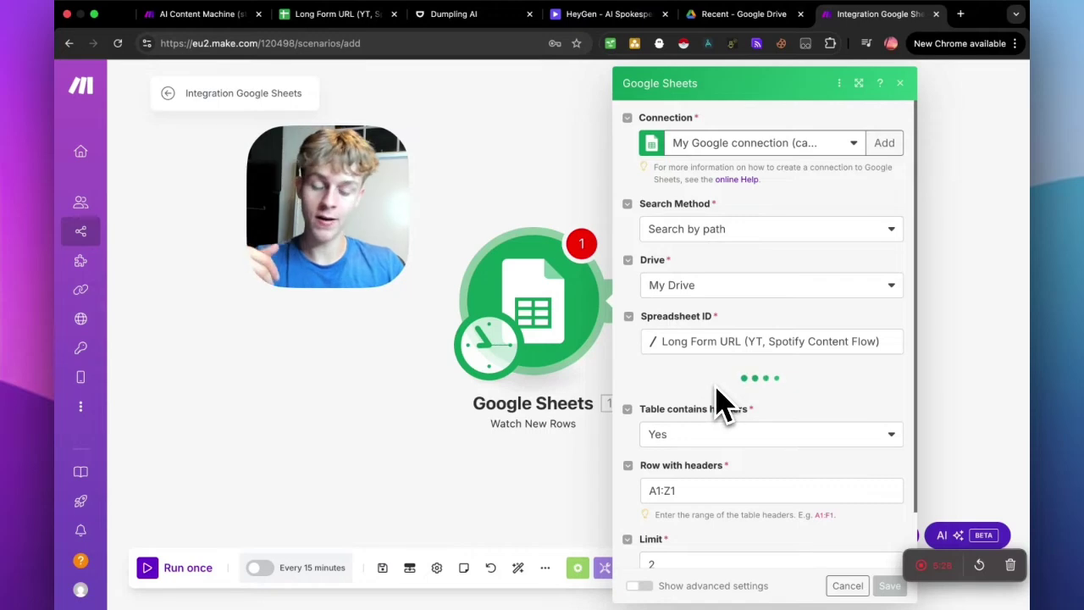
# Set the Google Sheets module's sheet name to Sheet1 and save the module.
pyautogui.scroll(-1, 706, 412)
pyautogui.click(699, 349)
pyautogui.click(700, 372)
pyautogui.scroll(-1, 699, 402)
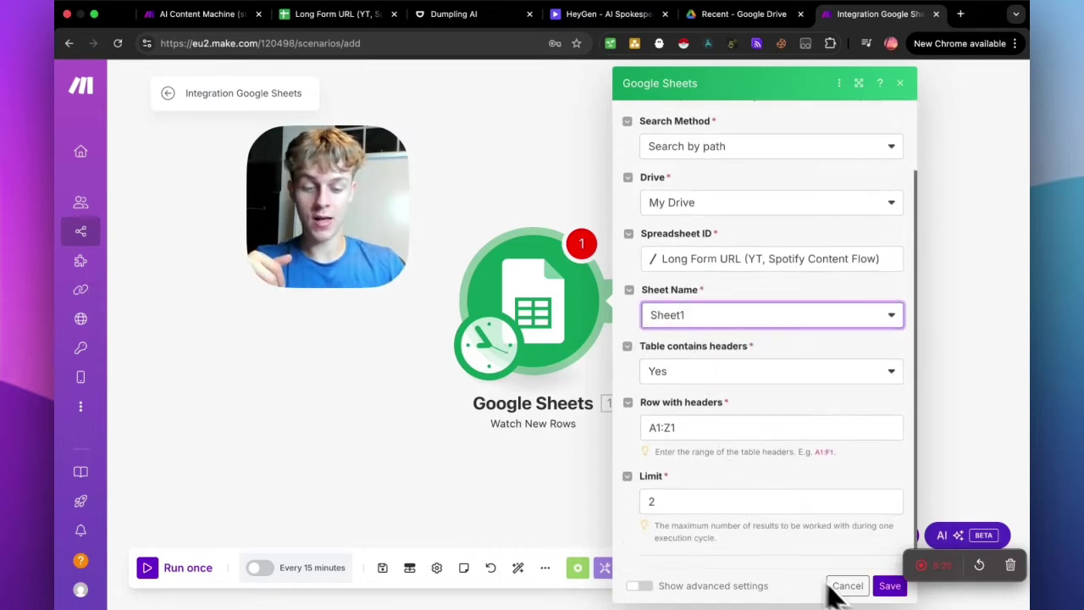
pyautogui.click(889, 585)
pyautogui.click(717, 513)
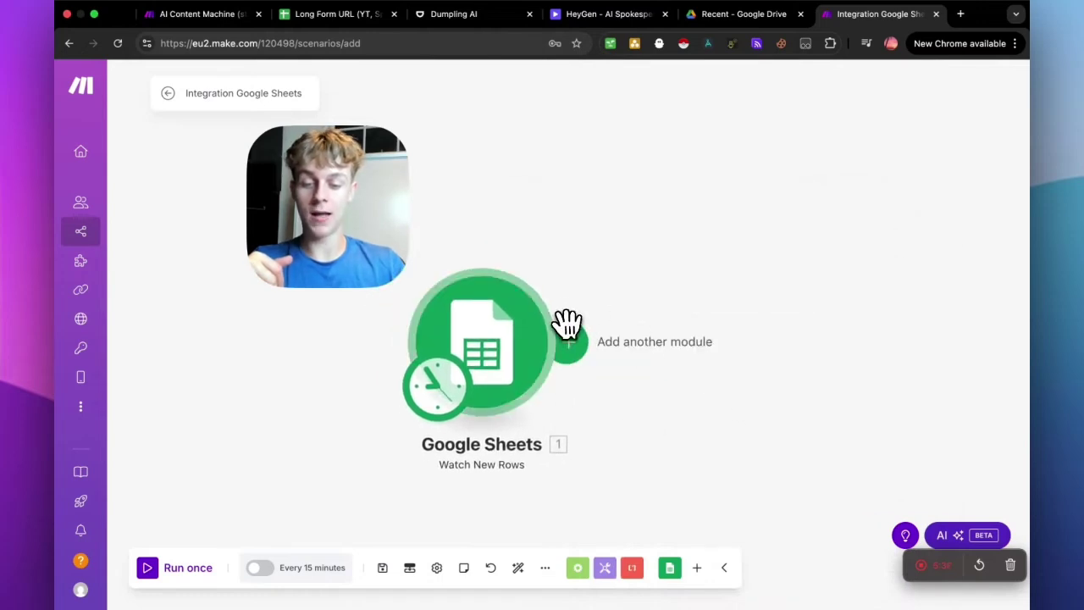
# Add a Dumpling AI Get YouTube Transcript module after the Google Sheets trigger.
pyautogui.click(568, 337)
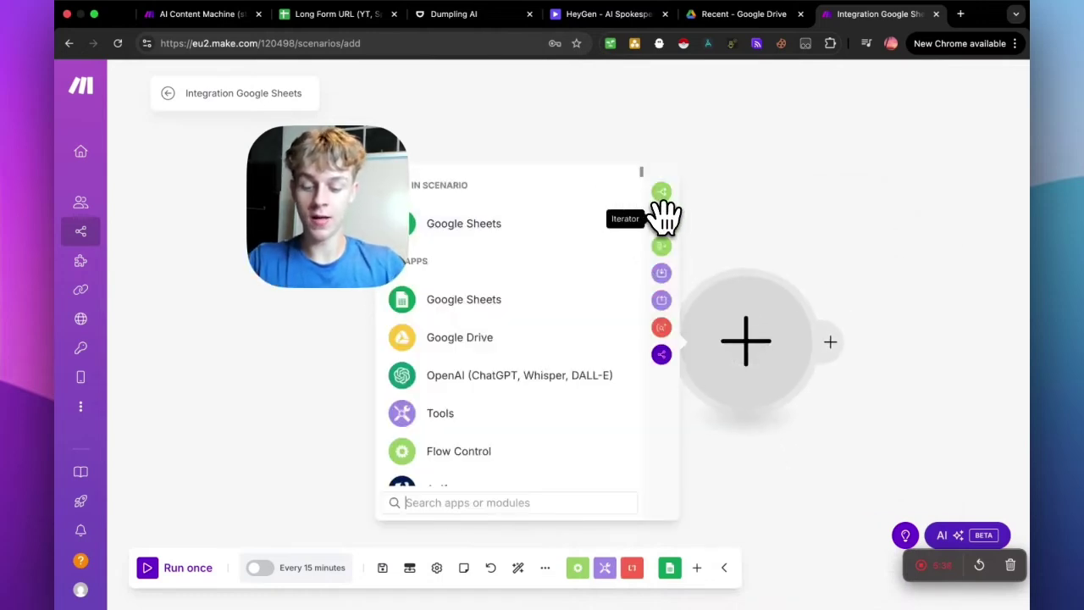
pyautogui.write('dumpl')
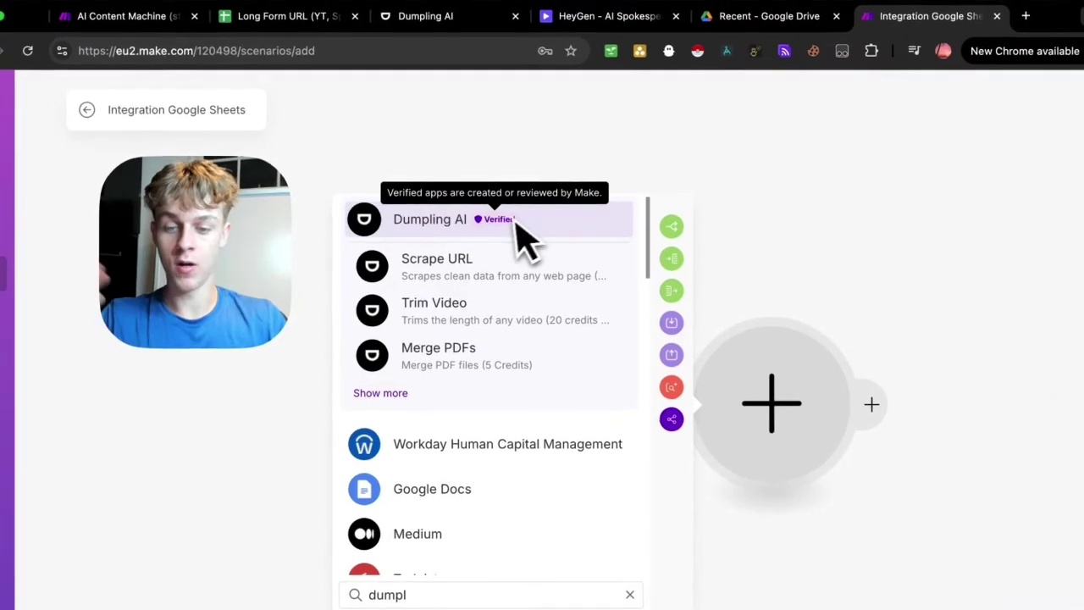
pyautogui.click(449, 16)
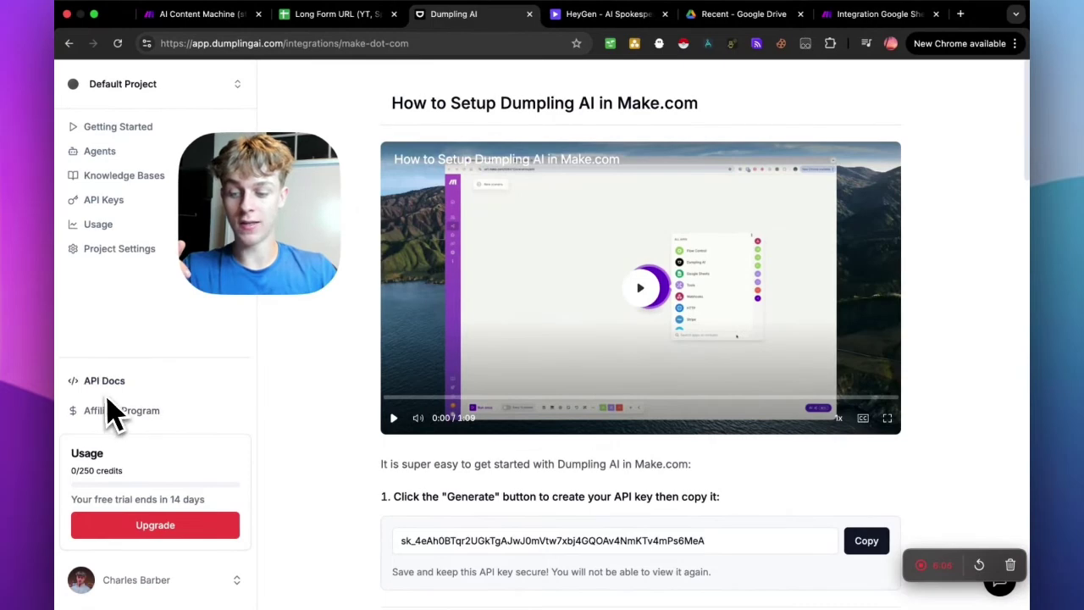
pyautogui.click(880, 13)
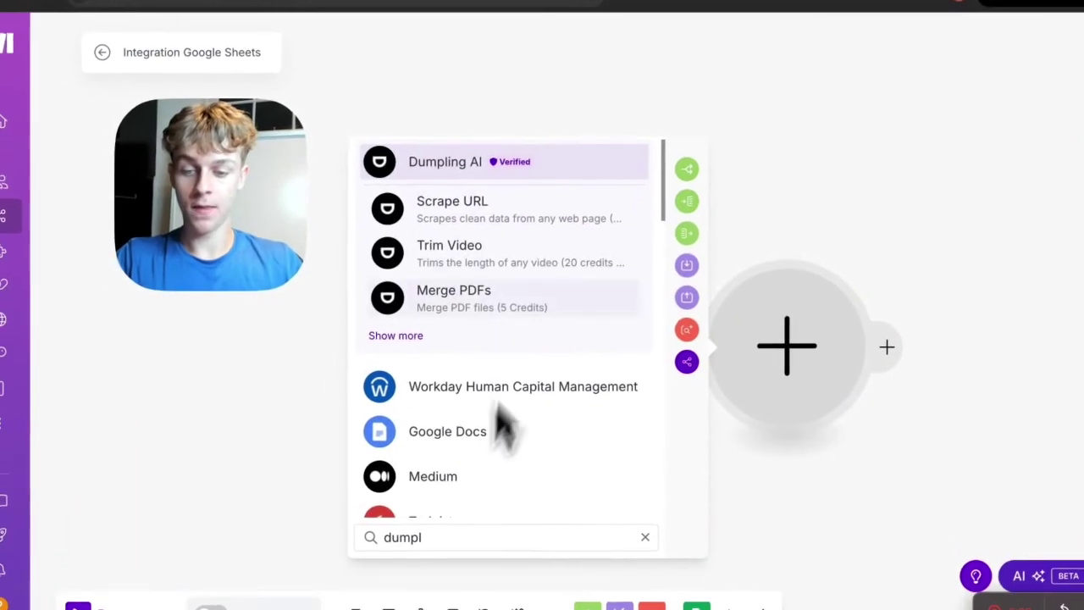
pyautogui.click(445, 162)
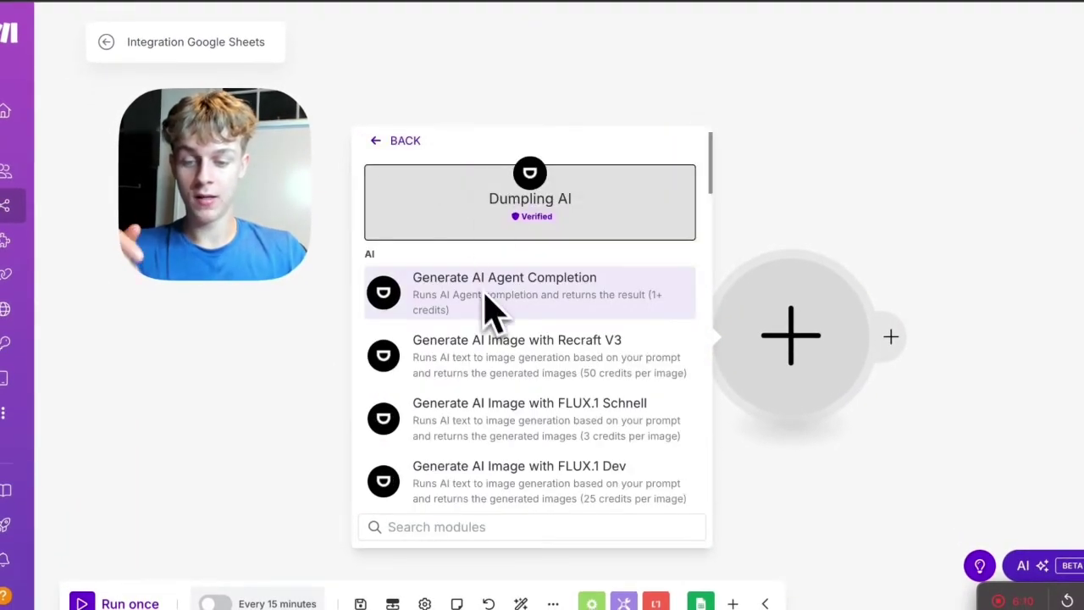
pyautogui.scroll(-5, 487, 331)
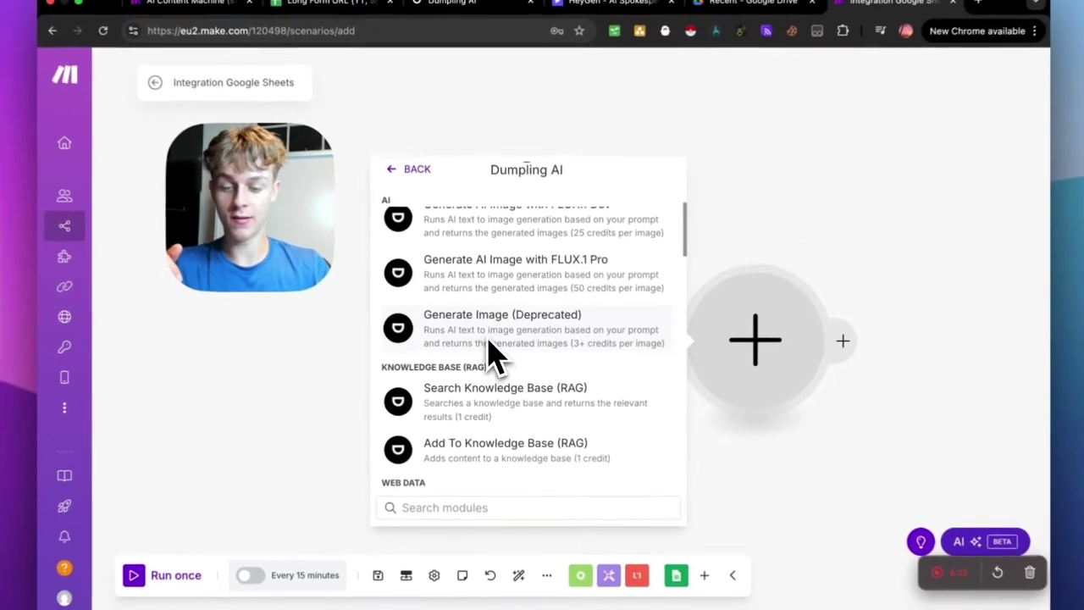
pyautogui.scroll(-3, 496, 356)
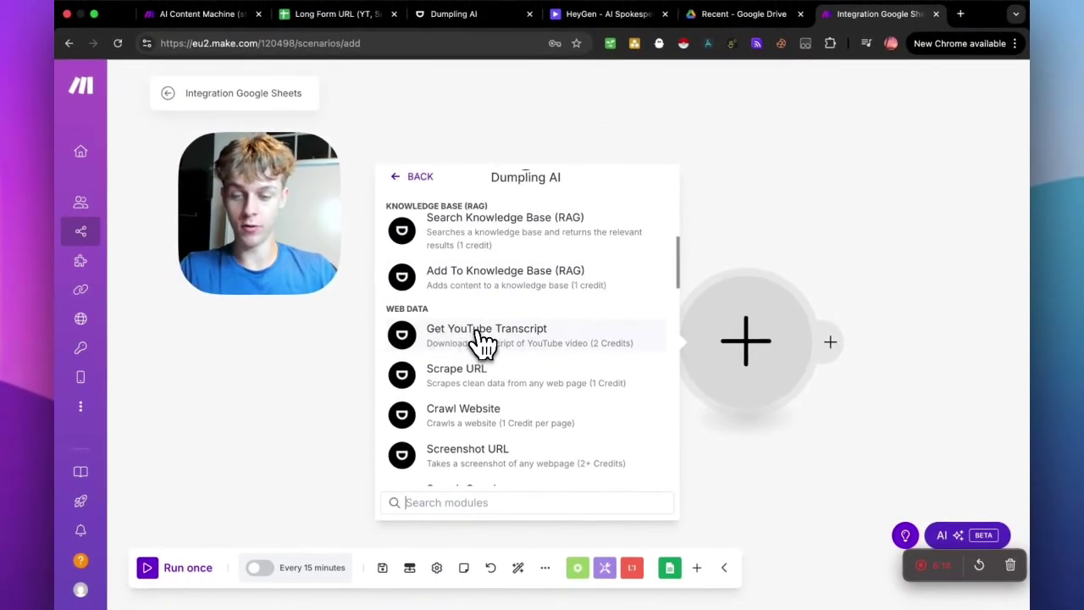
pyautogui.click(483, 337)
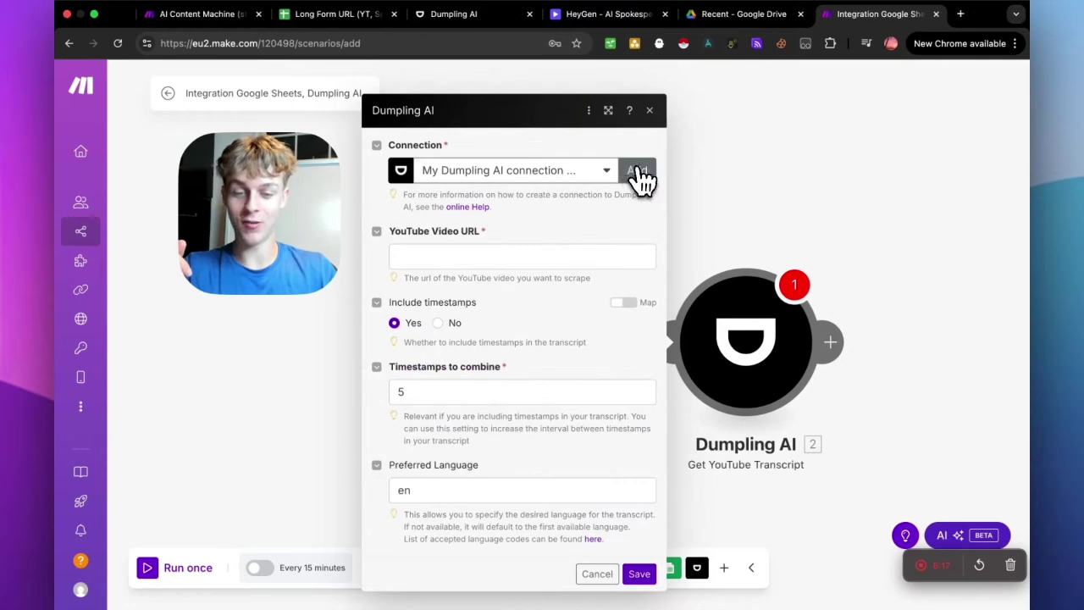
# Start a new Dumpling AI connection, view the API Keys page in Dumpling AI, and close the connection form without creating one.
pyautogui.click(639, 172)
pyautogui.click(474, 17)
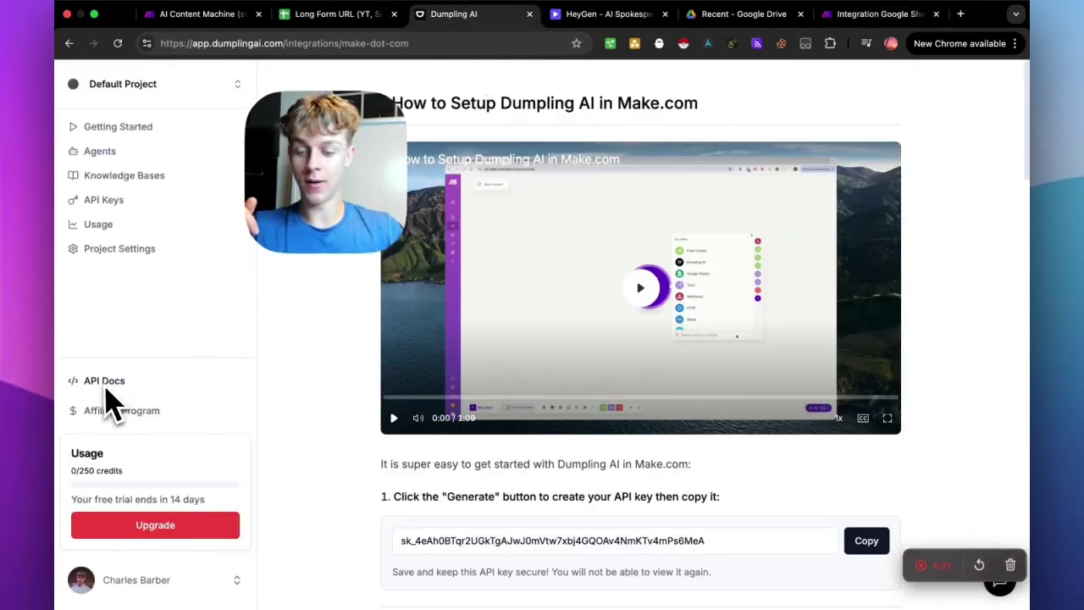
pyautogui.click(101, 203)
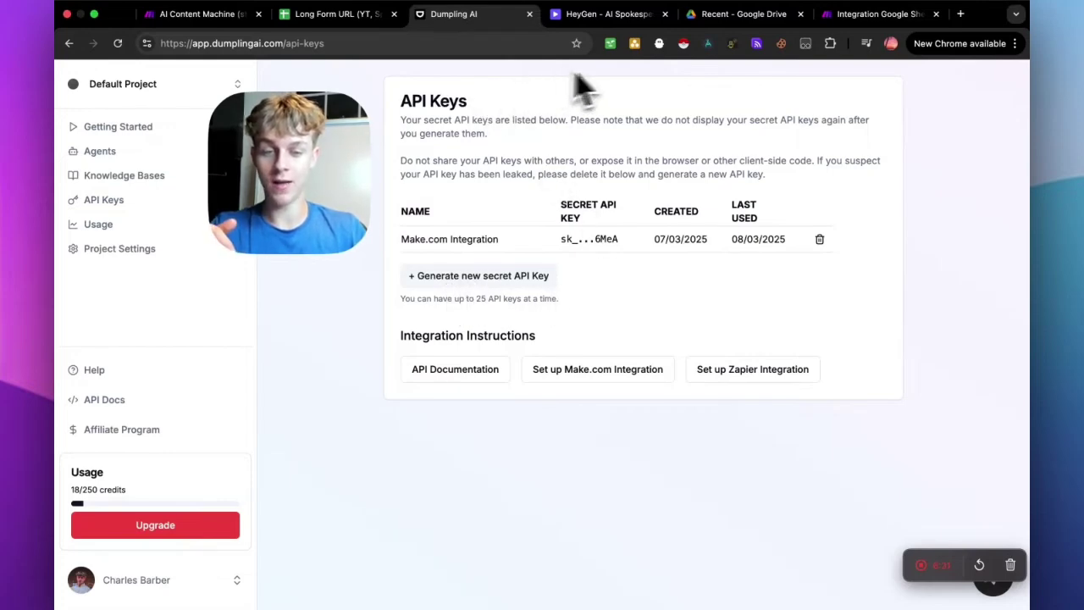
pyautogui.click(881, 14)
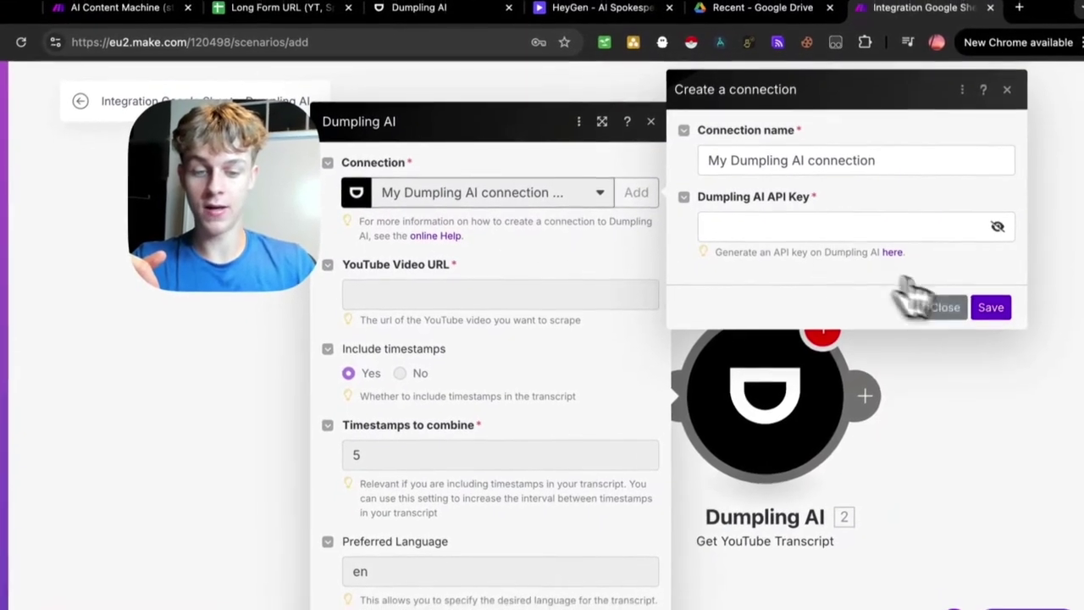
pyautogui.click(944, 315)
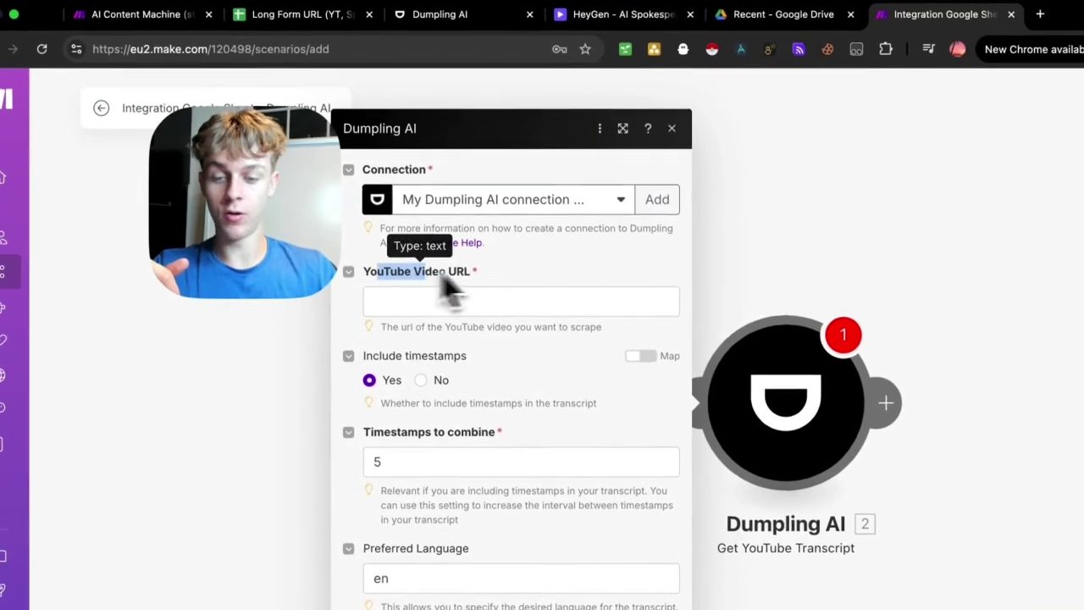
# Map the Google Sheets URL (A) value to the YouTube Video URL, set Include timestamps to No, and save the Dumpling AI module.
pyautogui.click(425, 264)
pyautogui.moveTo(749, 274); pyautogui.dragTo(449, 310)
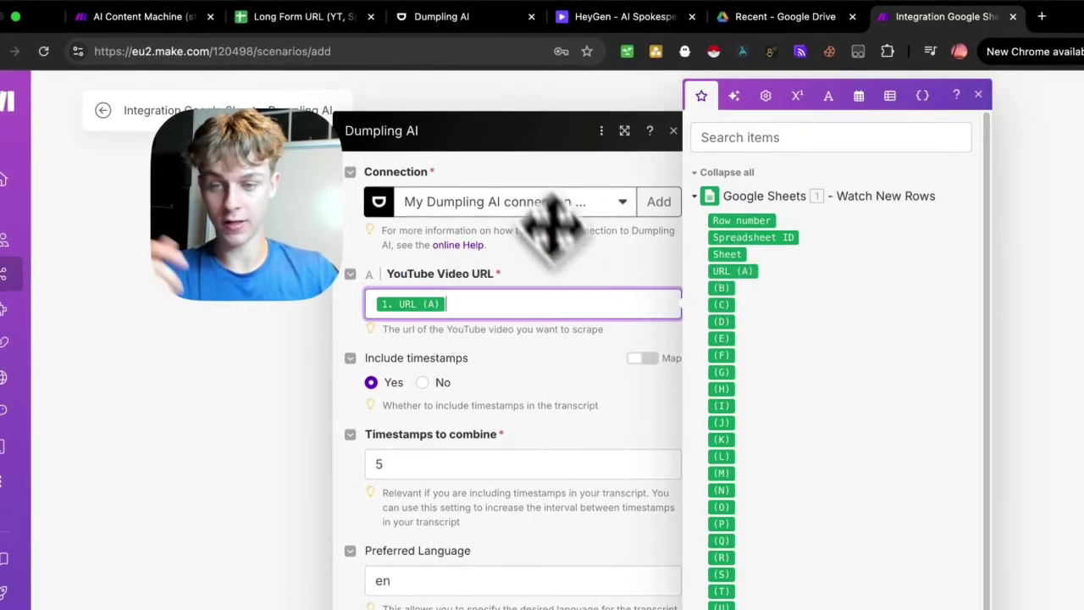
pyautogui.click(305, 16)
pyautogui.click(76, 231)
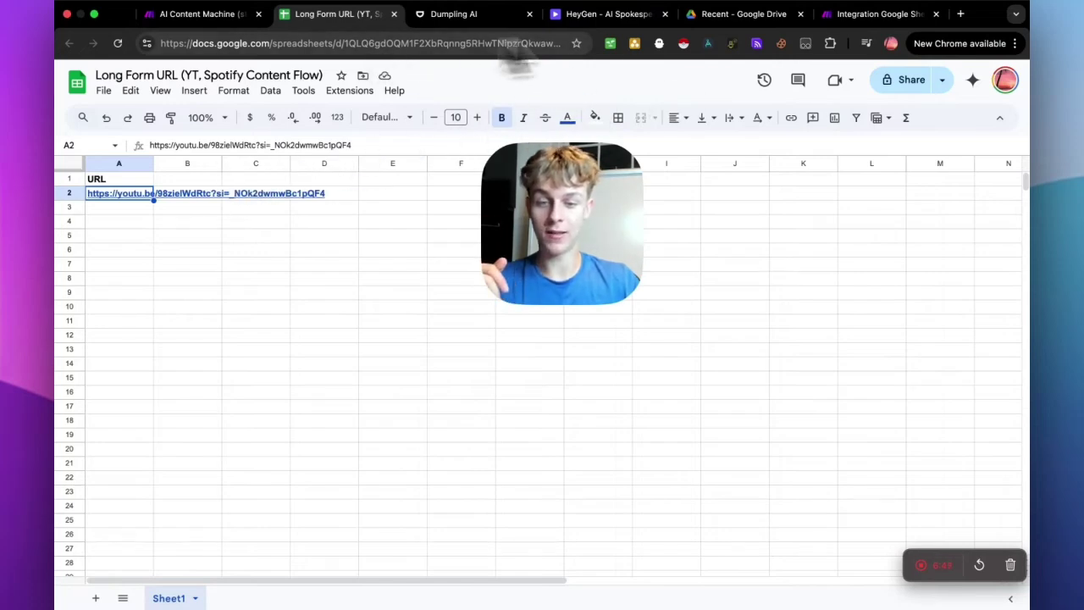
pyautogui.click(855, 14)
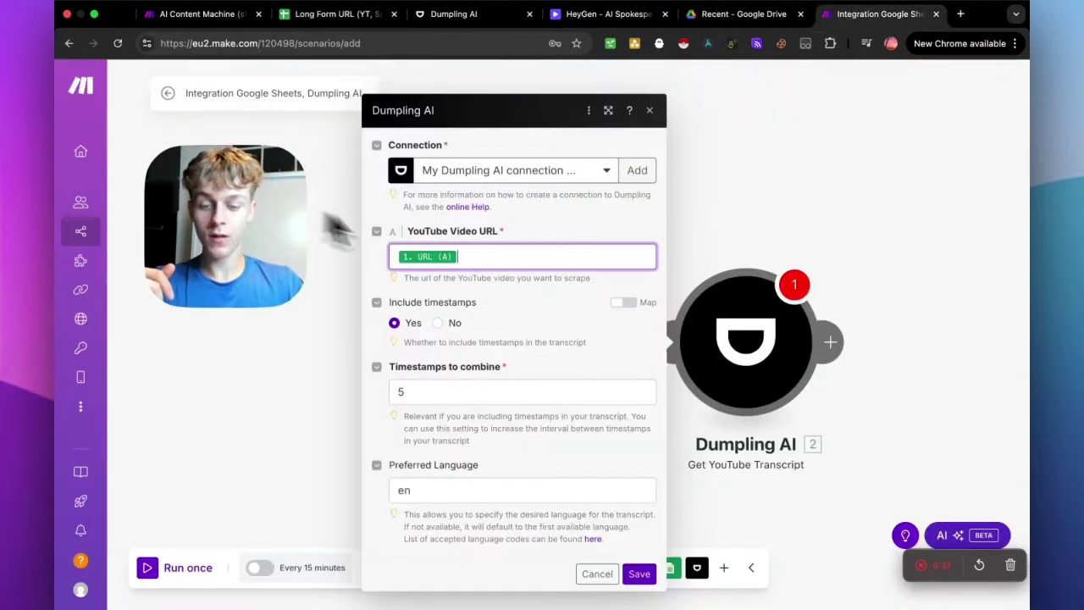
pyautogui.click(461, 304)
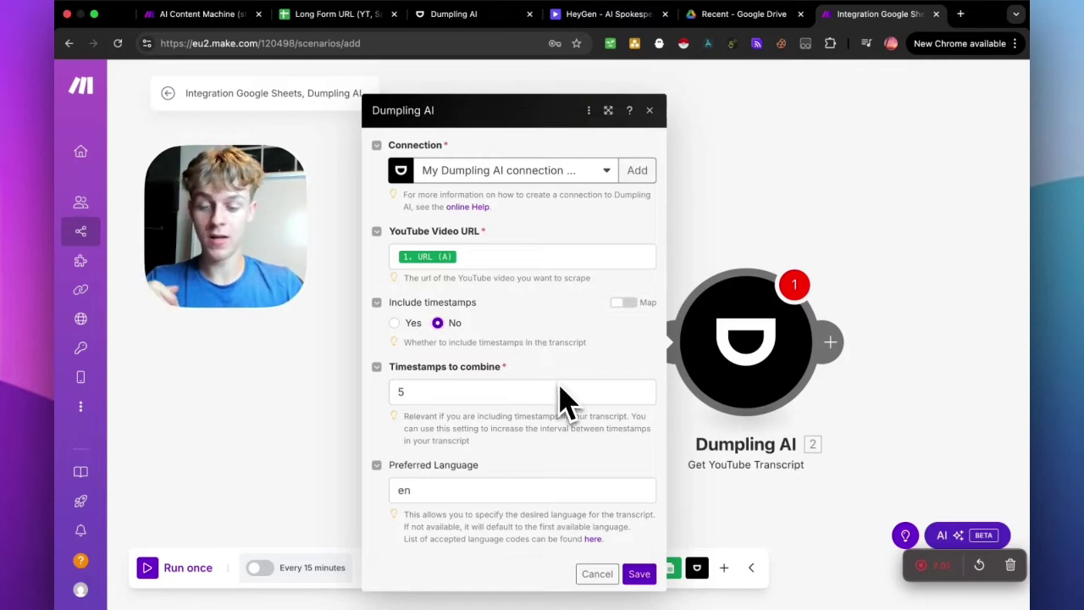
pyautogui.click(642, 573)
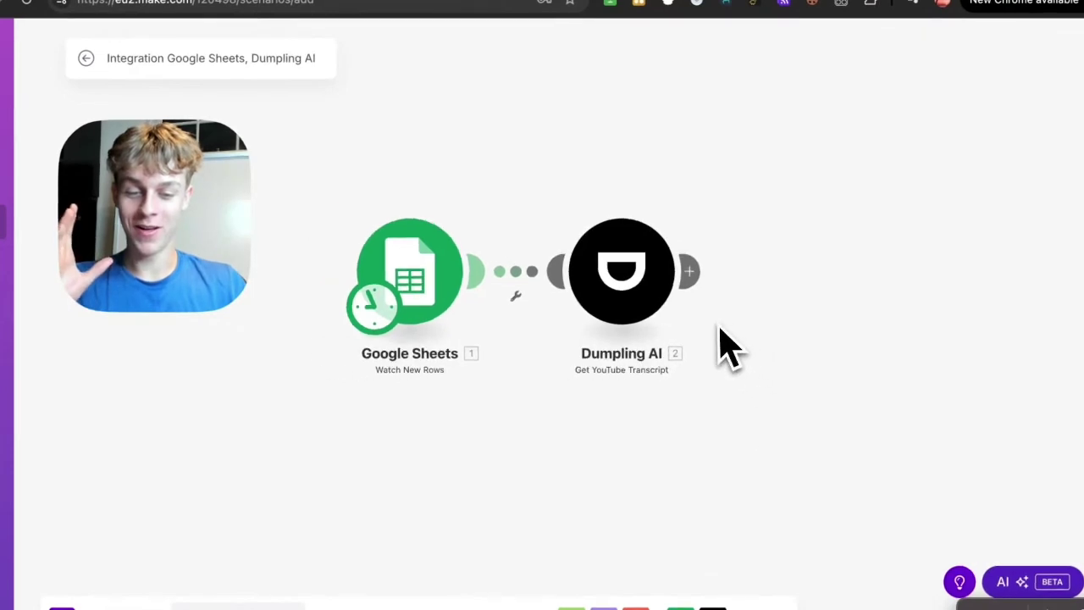
# Add an OpenAI Create a Completion (Prompt) module after Dumpling AI and set its model to gpt-4o.
pyautogui.click(693, 271)
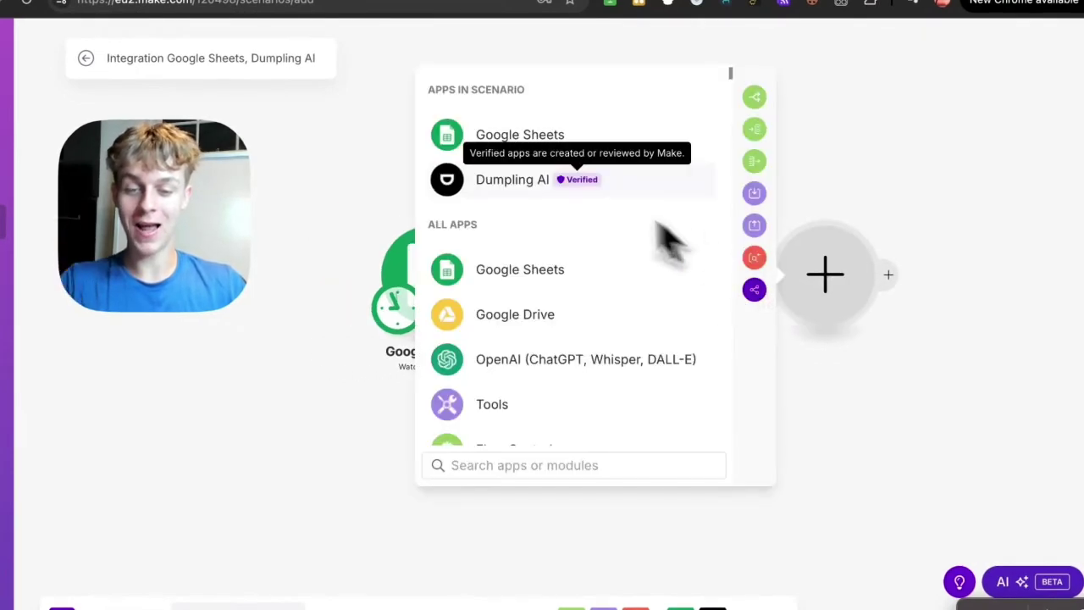
pyautogui.click(562, 356)
pyautogui.scroll(-1, 585, 343)
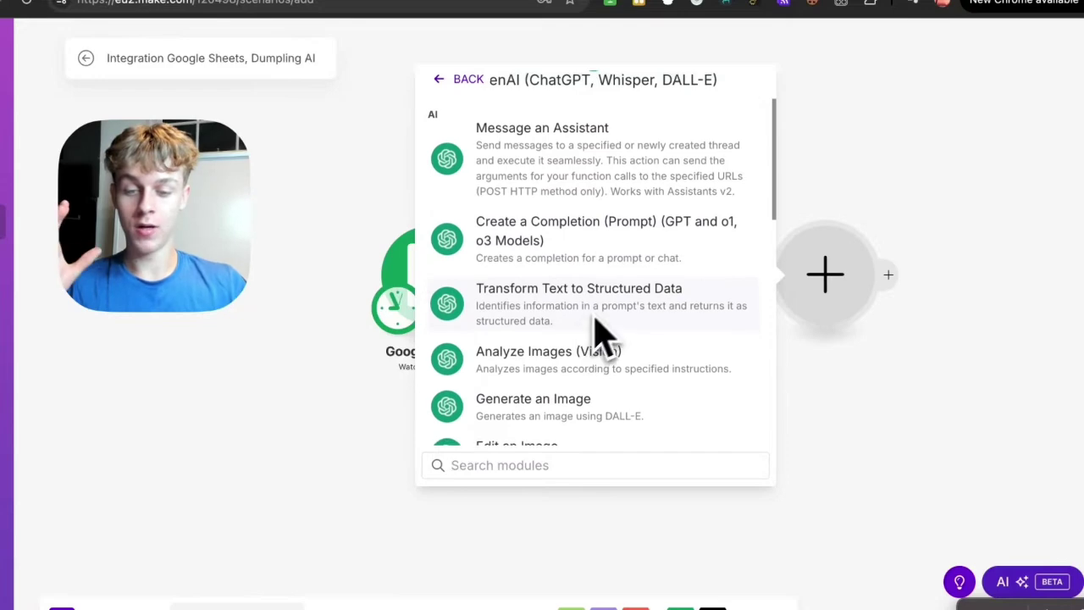
pyautogui.click(525, 246)
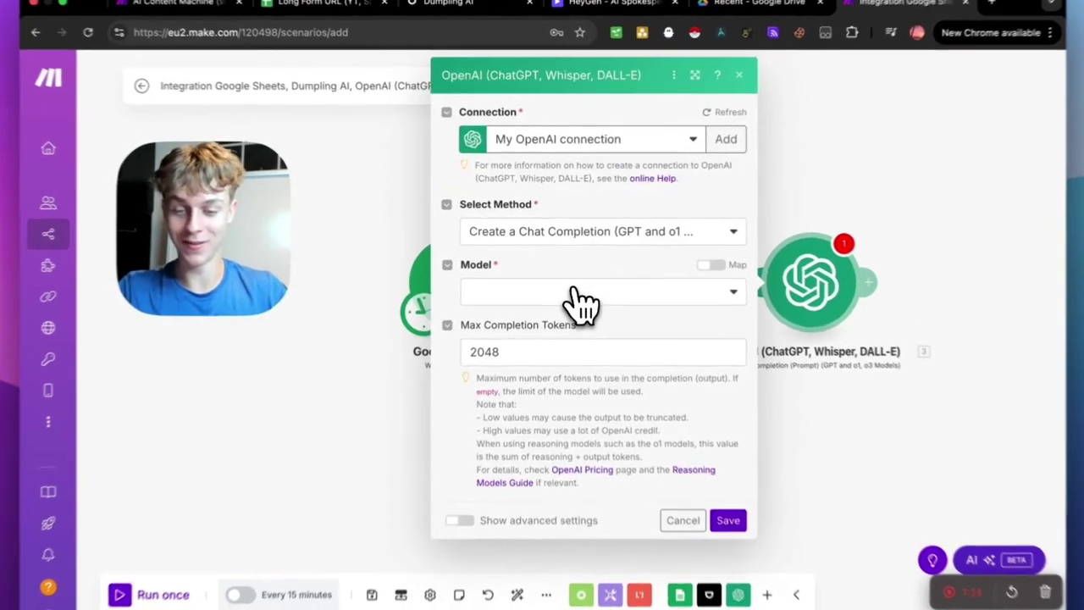
pyautogui.click(576, 287)
pyautogui.scroll(-5, 584, 394)
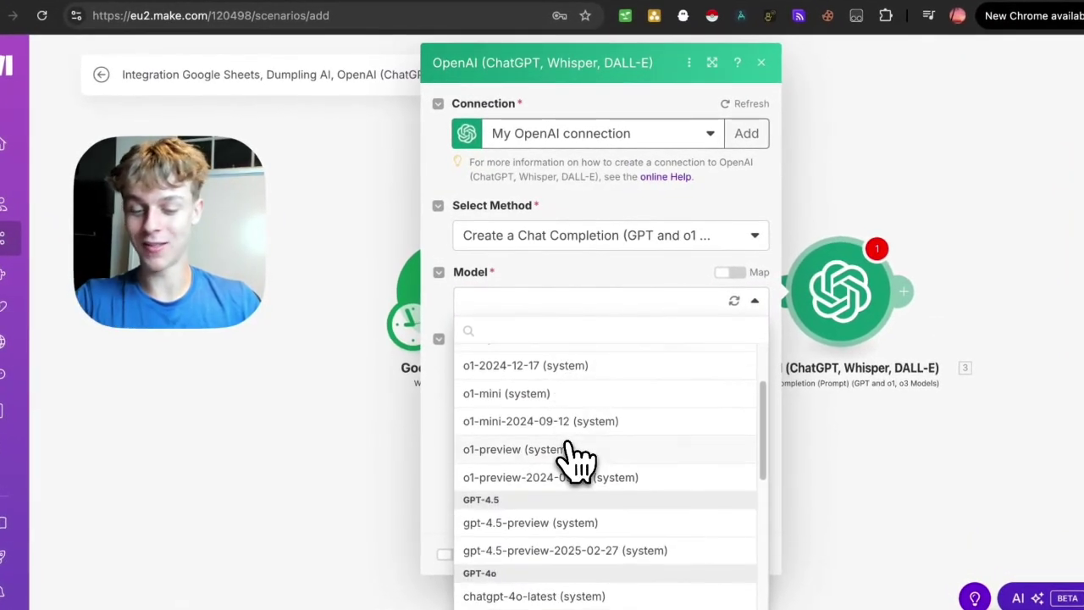
pyautogui.click(585, 466)
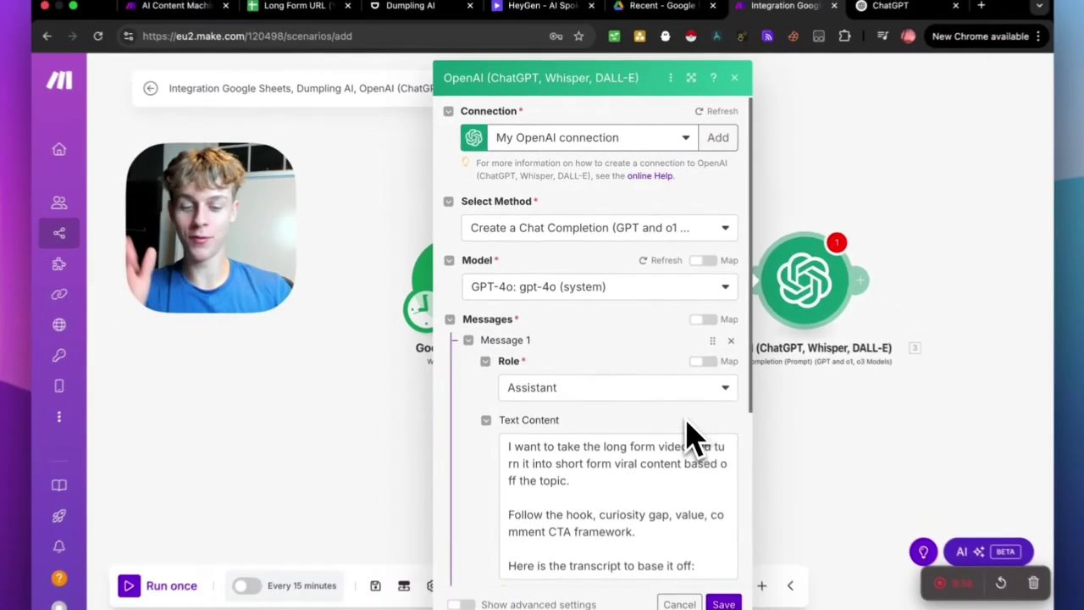
# Insert the Dumpling AI Transcript value after "Here is the transcript to base it off:" in Message 1's text content.
pyautogui.moveTo(524, 446); pyautogui.dragTo(577, 447)
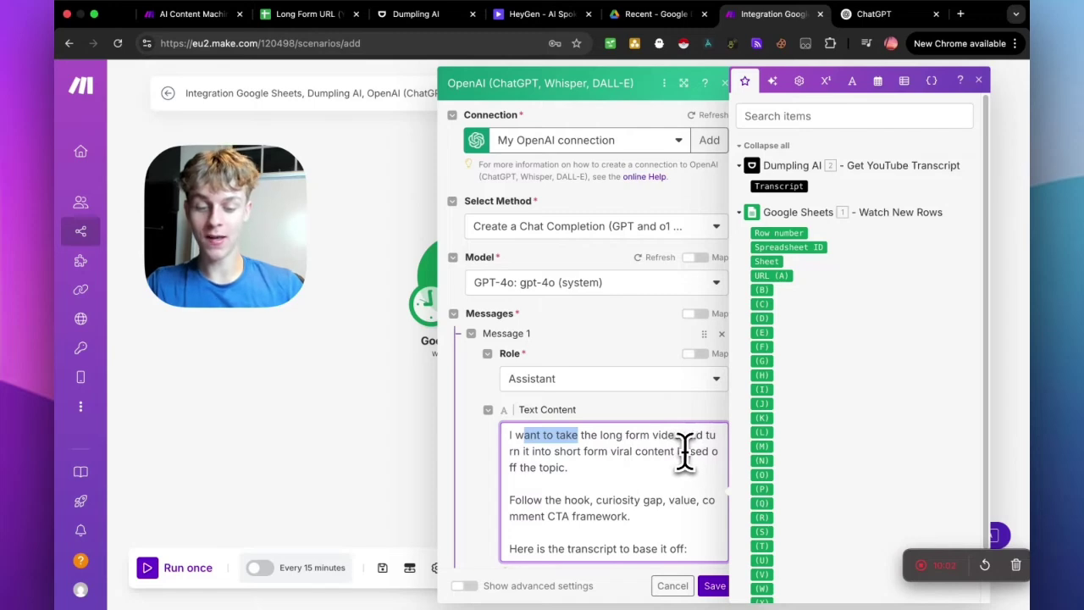
pyautogui.scroll(-1, 610, 466)
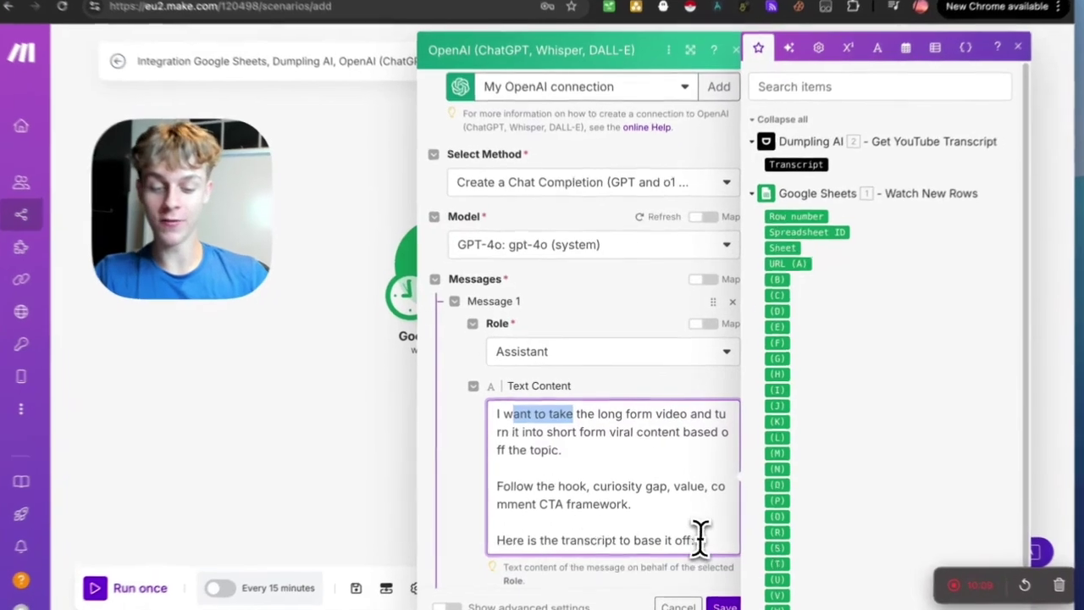
pyautogui.click(675, 509)
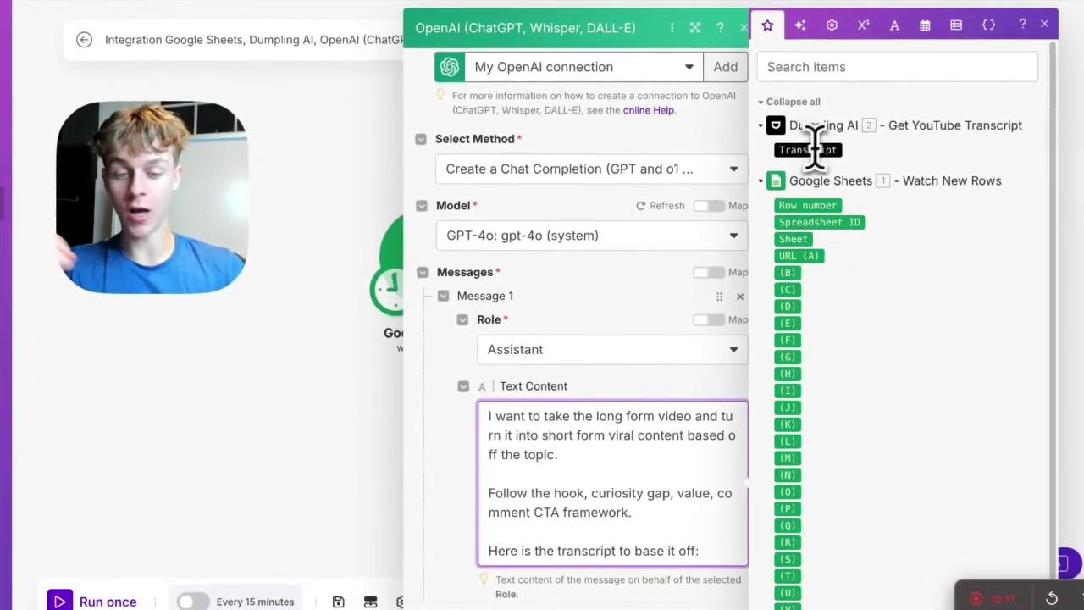
pyautogui.click(805, 151)
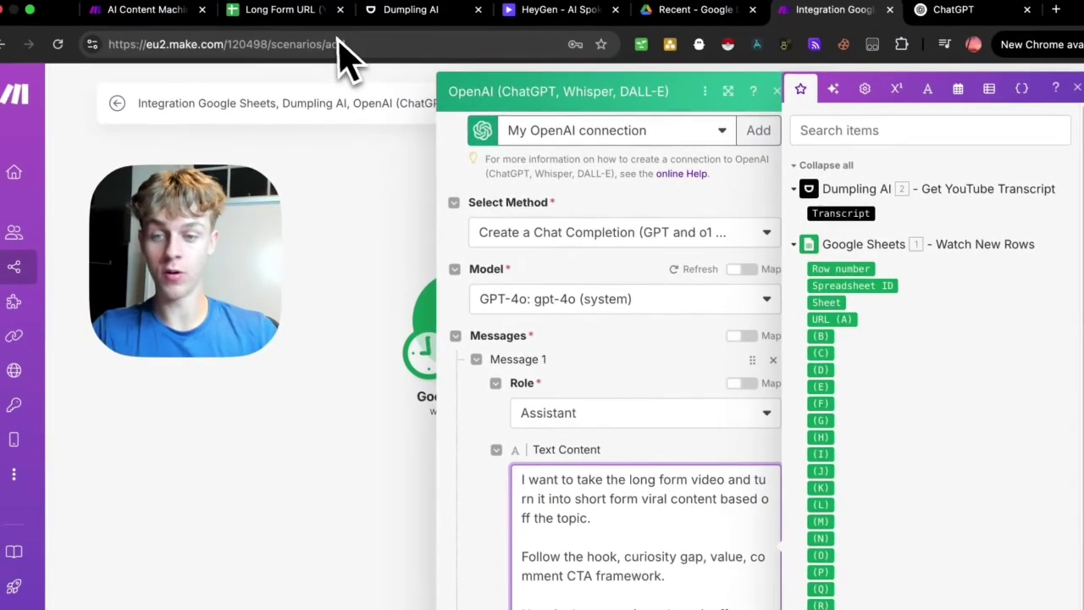
pyautogui.click(280, 9)
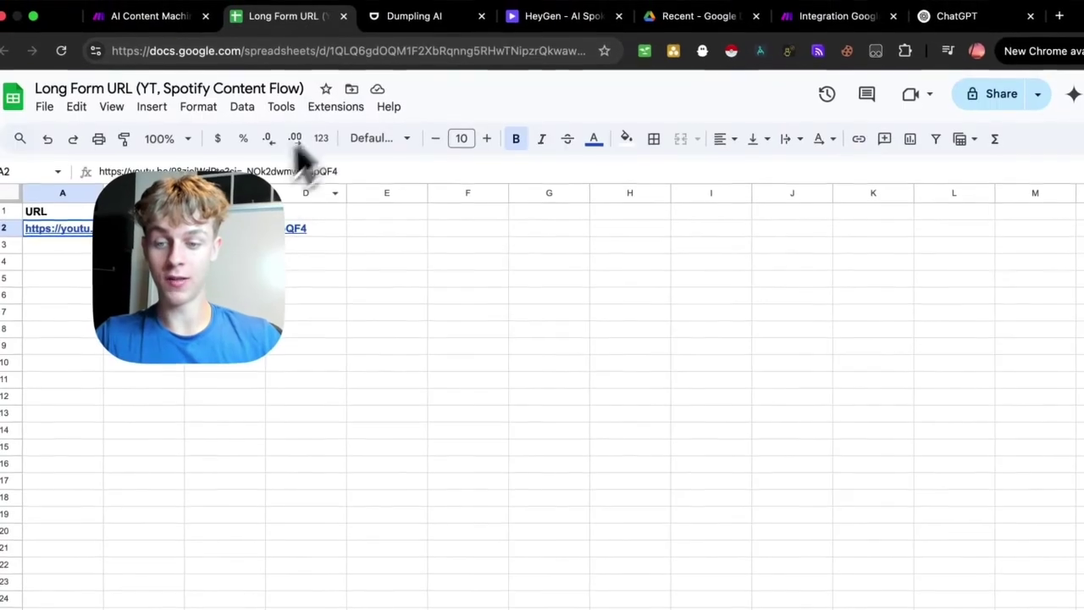
pyautogui.click(835, 16)
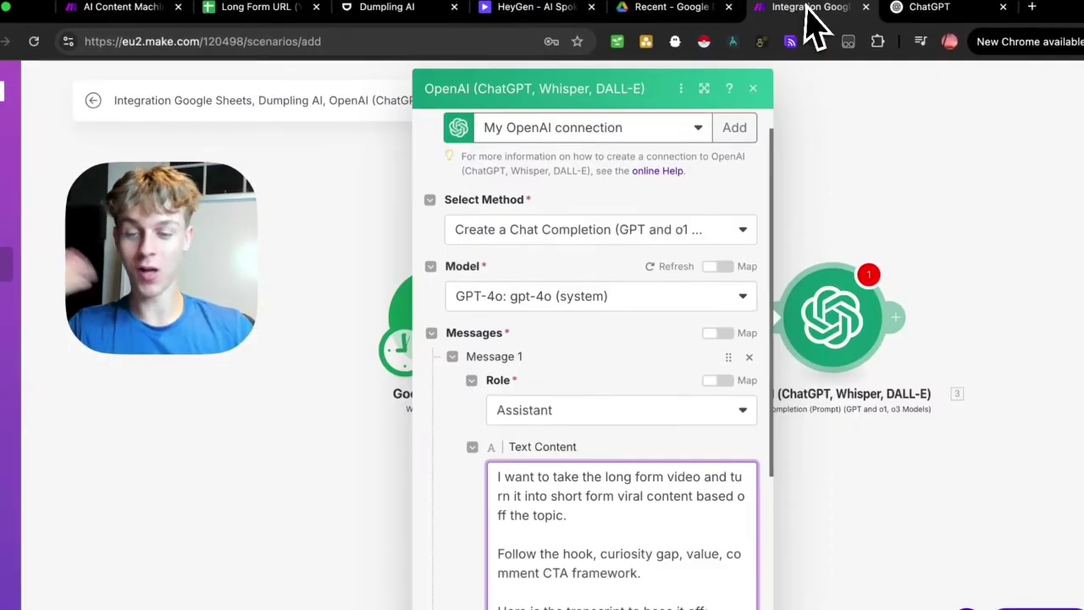
# Review the Assistant message's prompt, including the hook, curiosity gap, value, comment CTA framework and the mapped transcript.
pyautogui.scroll(-3, 593, 393)
pyautogui.scroll(-5, 435, 443)
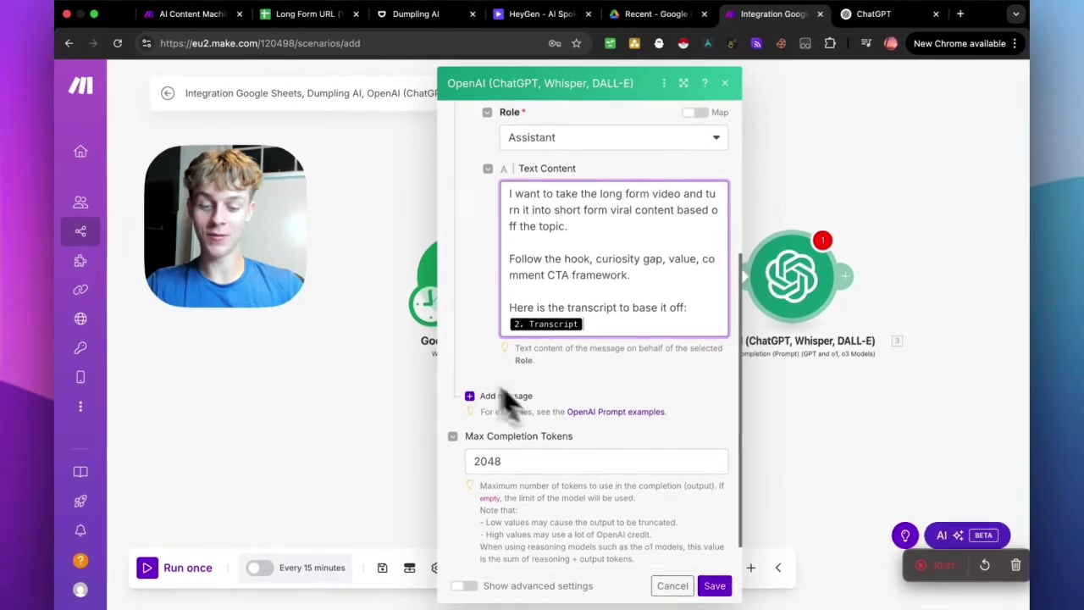
pyautogui.scroll(3, 471, 381)
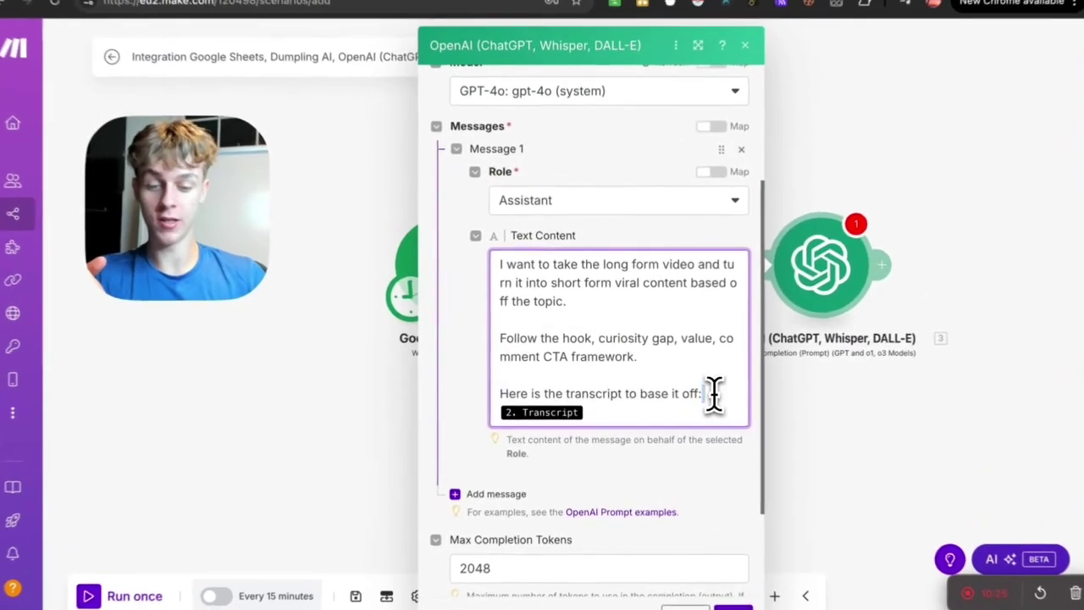
pyautogui.moveTo(701, 392); pyautogui.dragTo(504, 276)
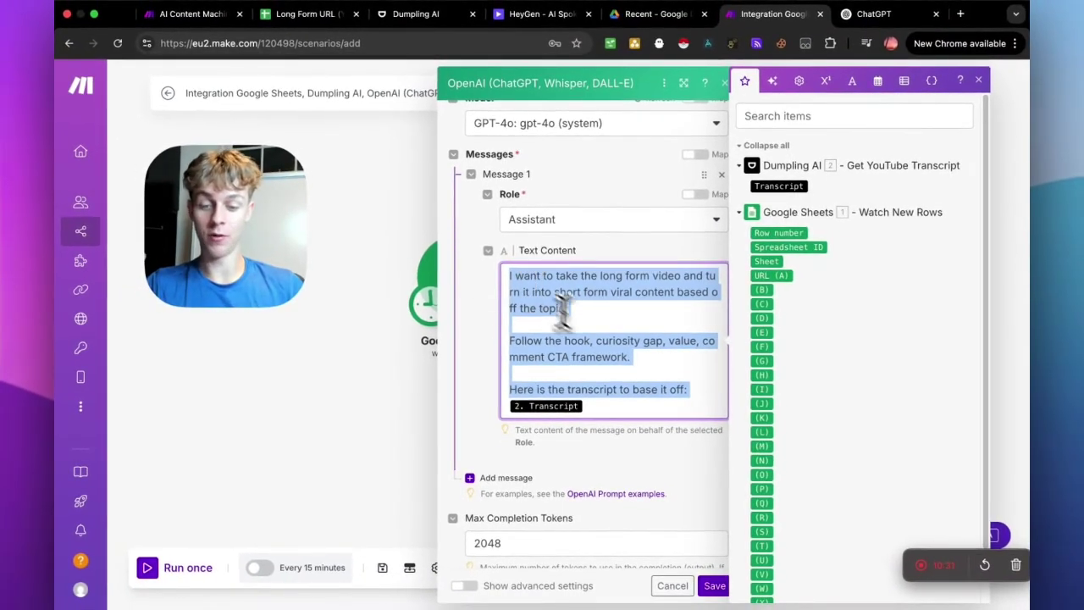
pyautogui.click(615, 340)
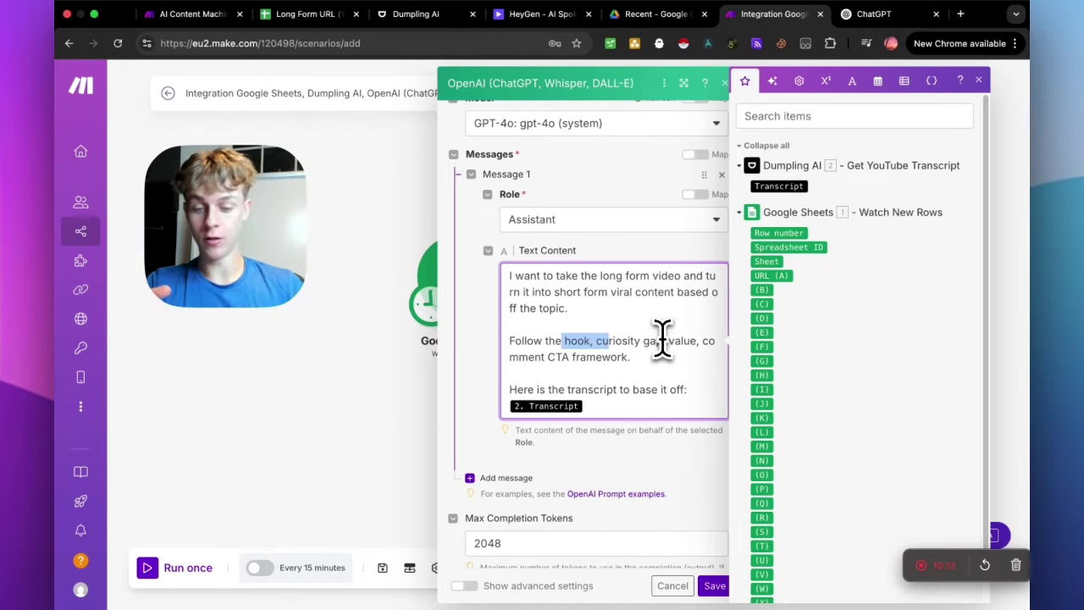
pyautogui.click(479, 365)
pyautogui.moveTo(631, 357); pyautogui.dragTo(500, 300)
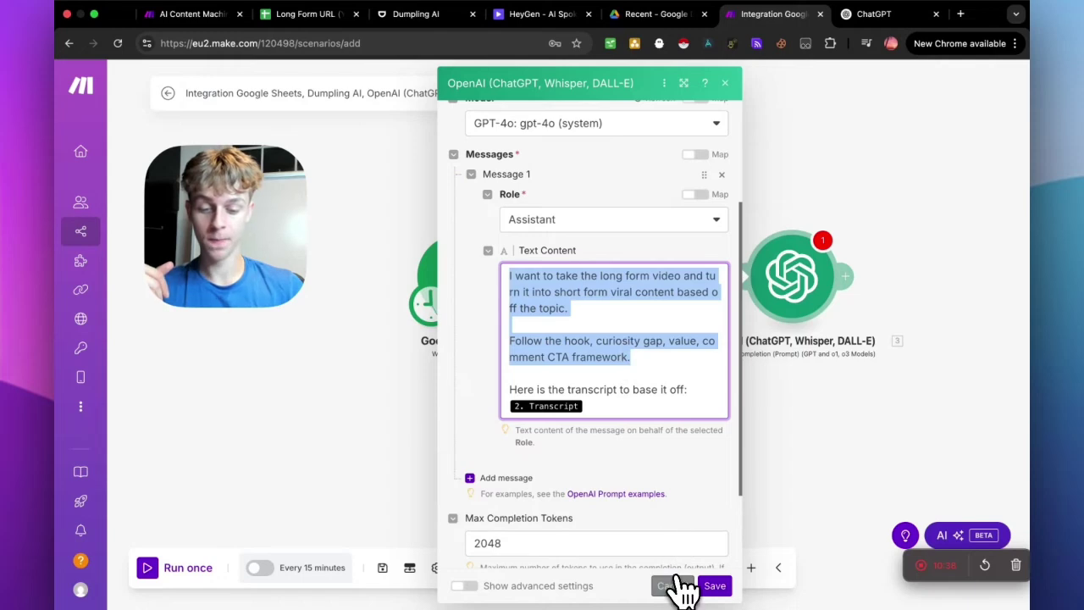
# Save the OpenAI module's settings and save the scenario.
pyautogui.click(715, 586)
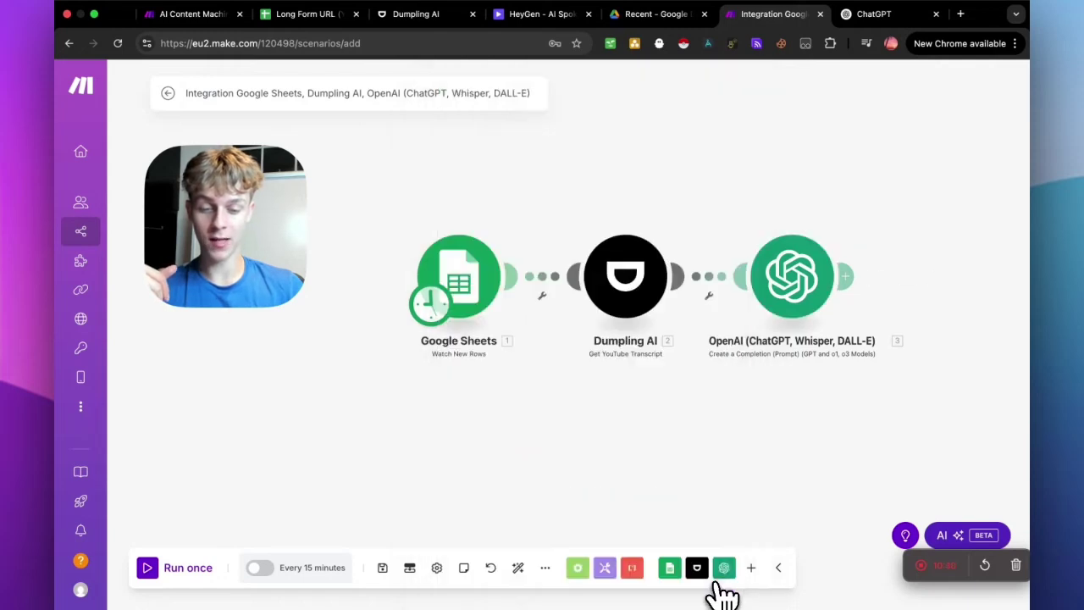
pyautogui.click(383, 568)
pyautogui.click(409, 568)
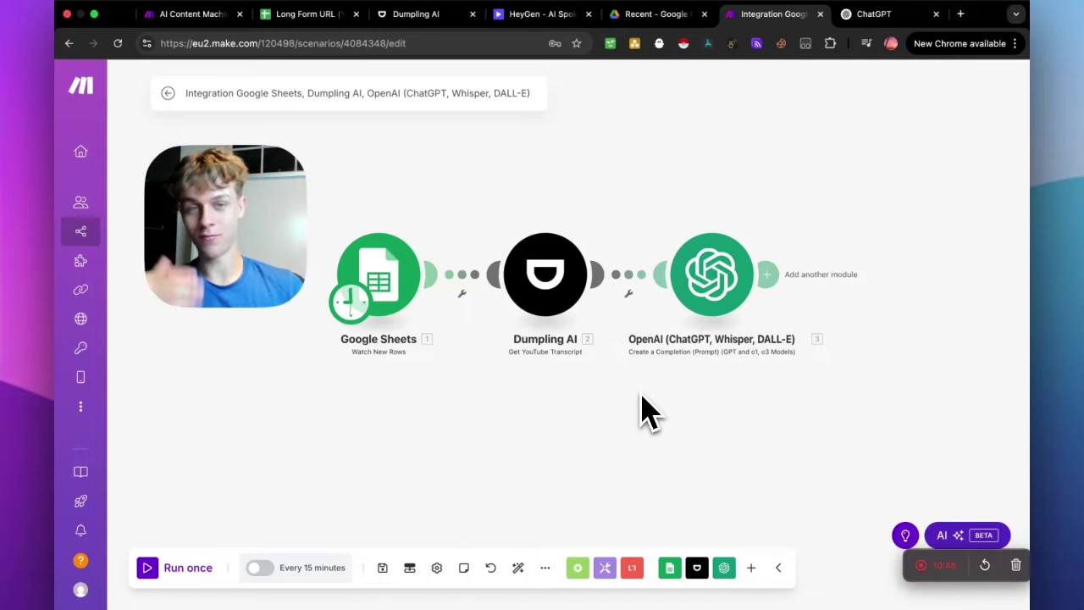
# Check the AI Cloning Software module in the finished AI Content Machine scenario, and switch to HeyGen.
pyautogui.scroll(-1, 653, 398)
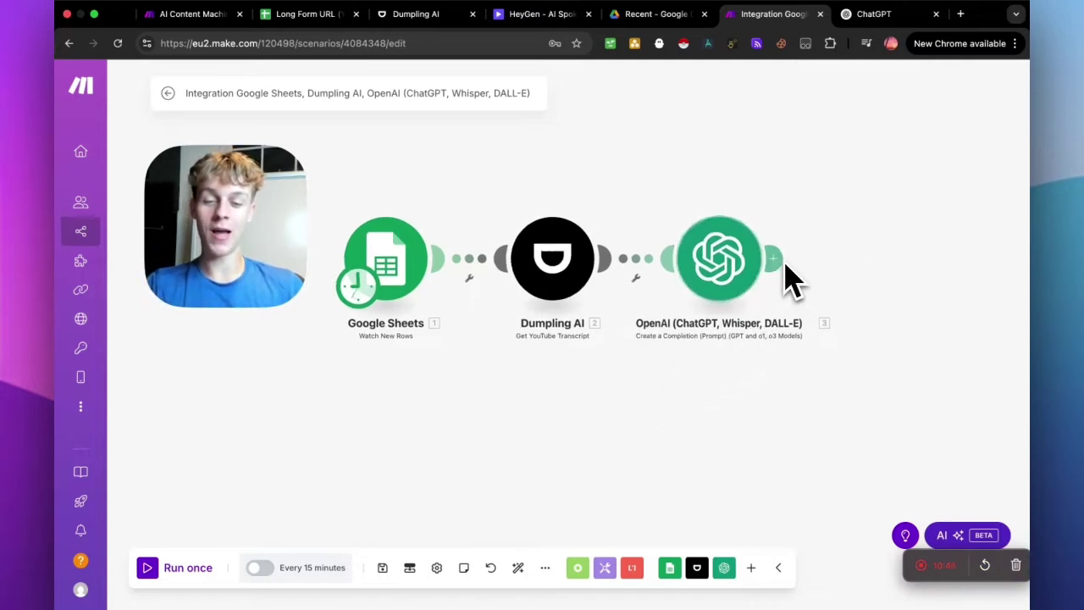
pyautogui.click(204, 15)
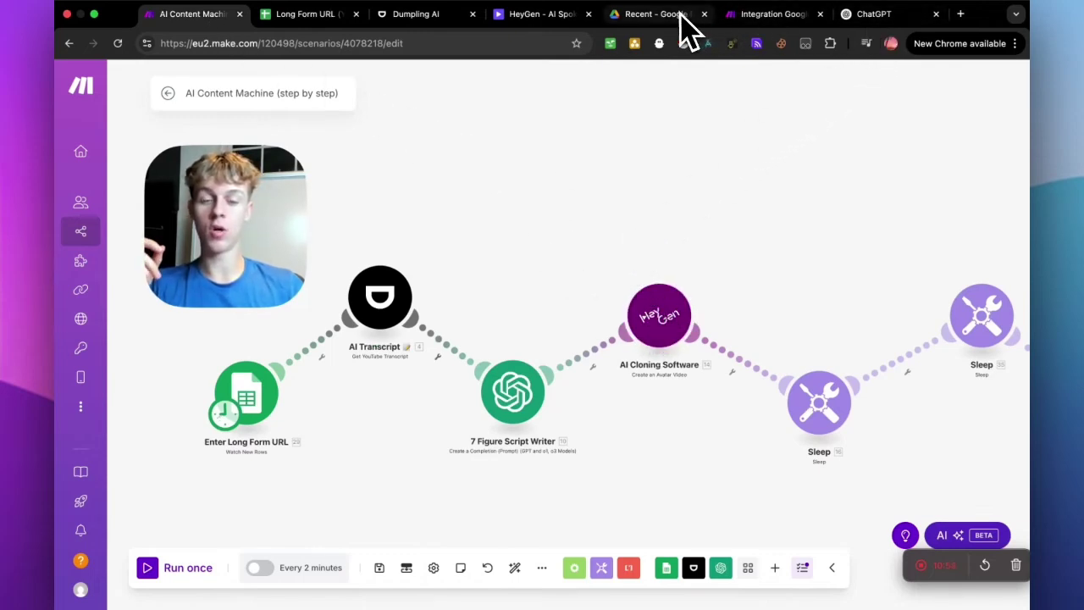
pyautogui.click(561, 15)
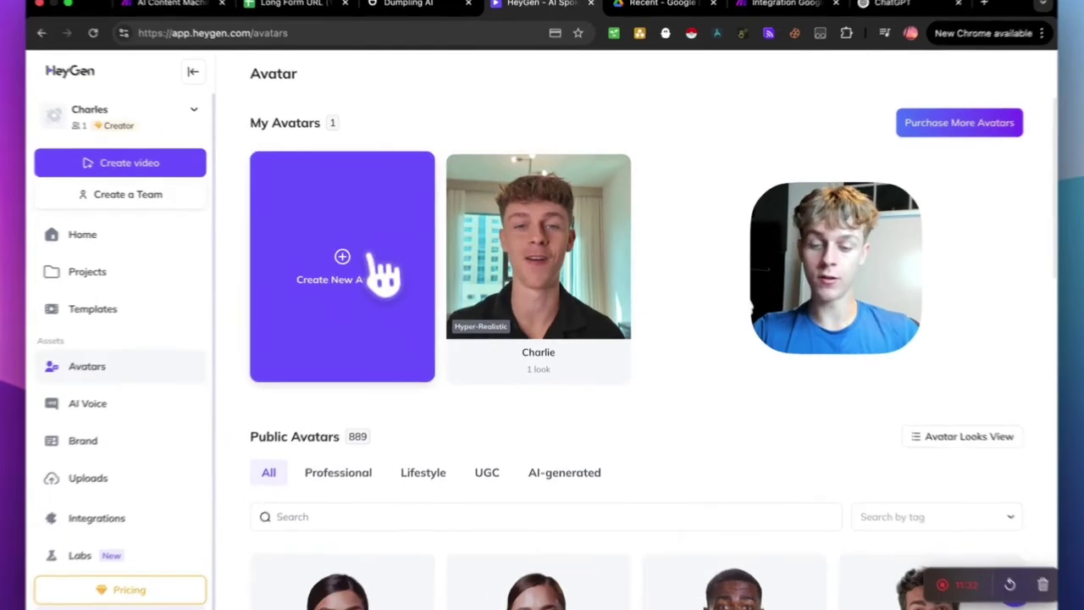
# Examine the Hyper Realistic Avatar creation option, the avatar add-ons and the plan pricing from HeyGen's Avatar page.
pyautogui.click(364, 270)
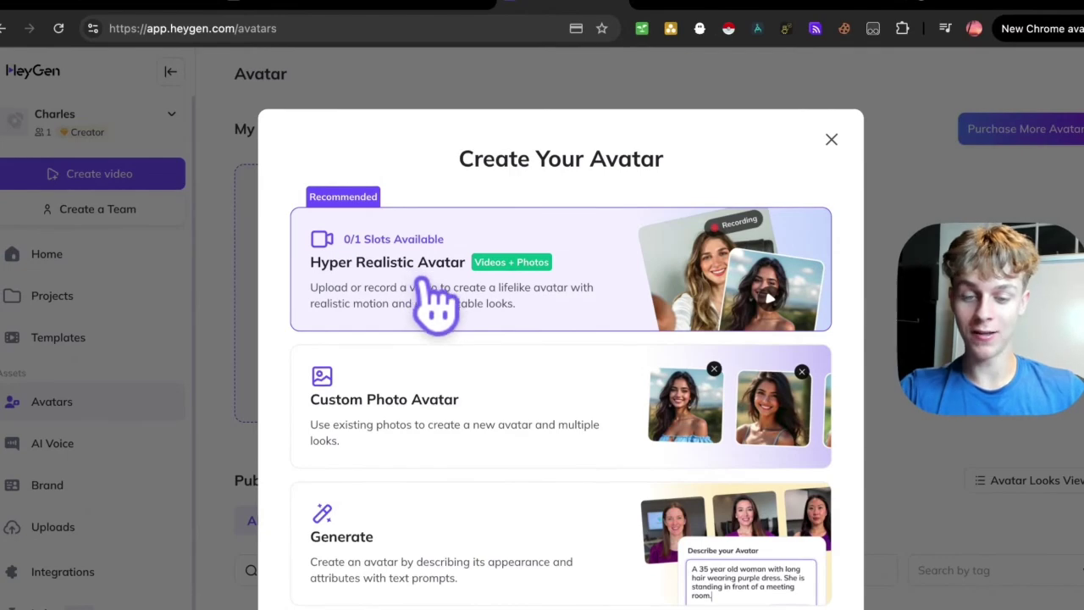
pyautogui.click(452, 309)
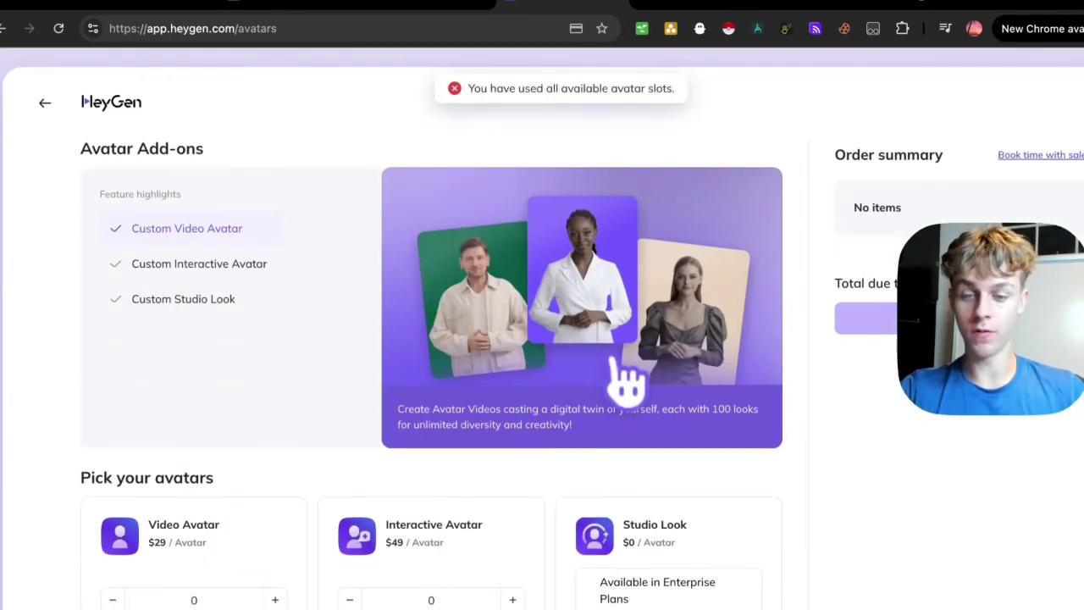
pyautogui.click(45, 103)
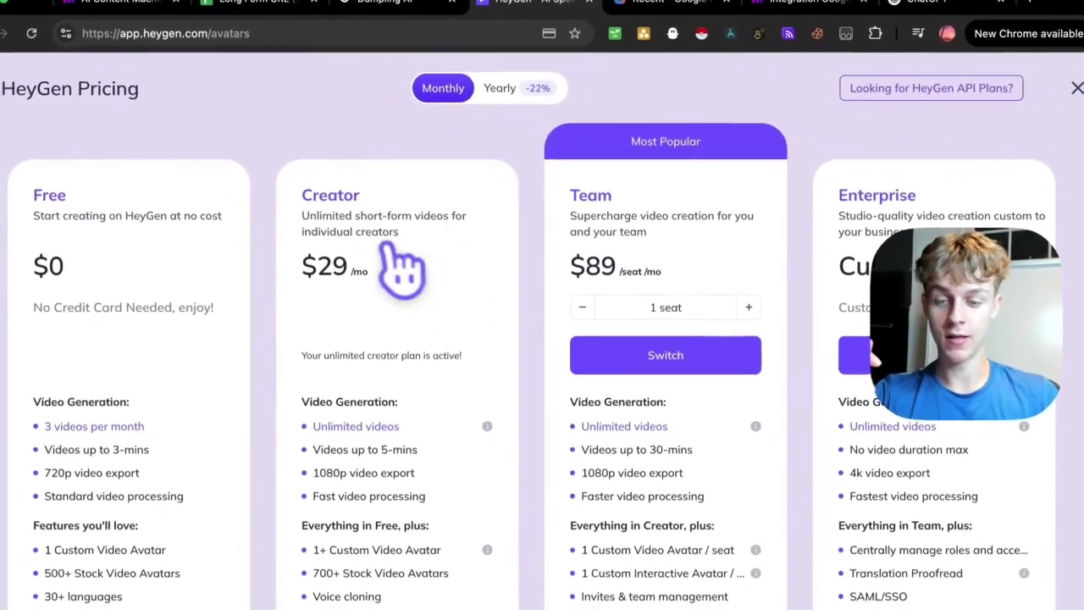
pyautogui.click(1077, 88)
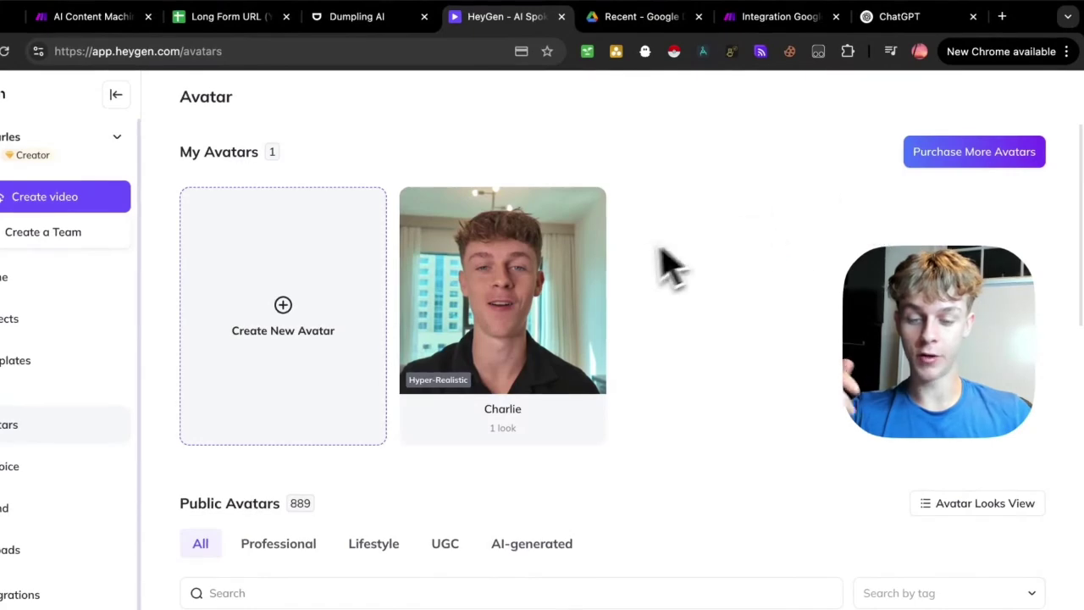
pyautogui.scroll(-2, 525, 279)
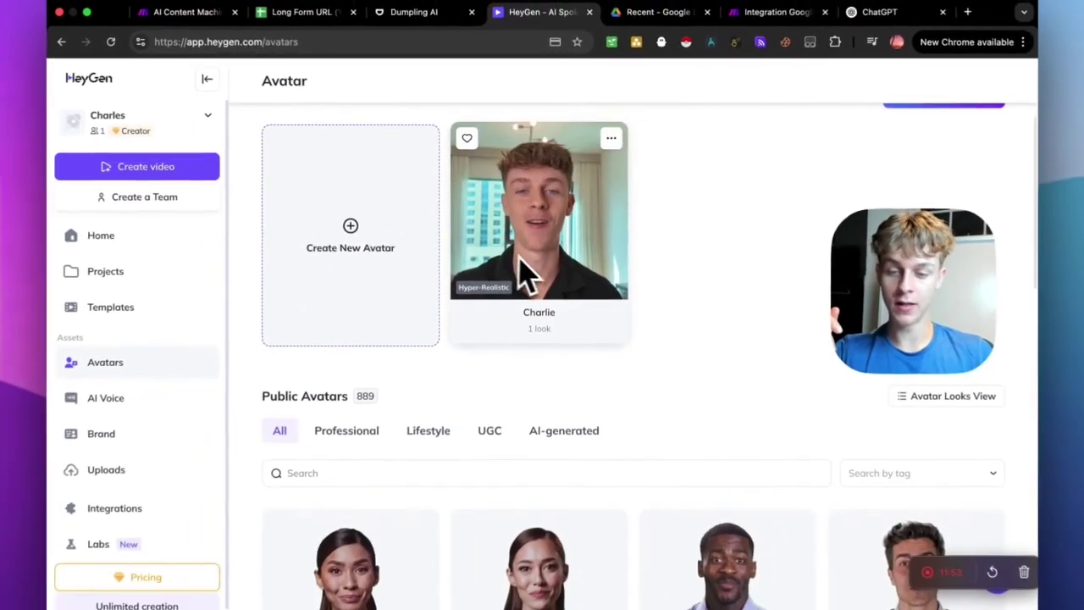
pyautogui.scroll(1, 519, 271)
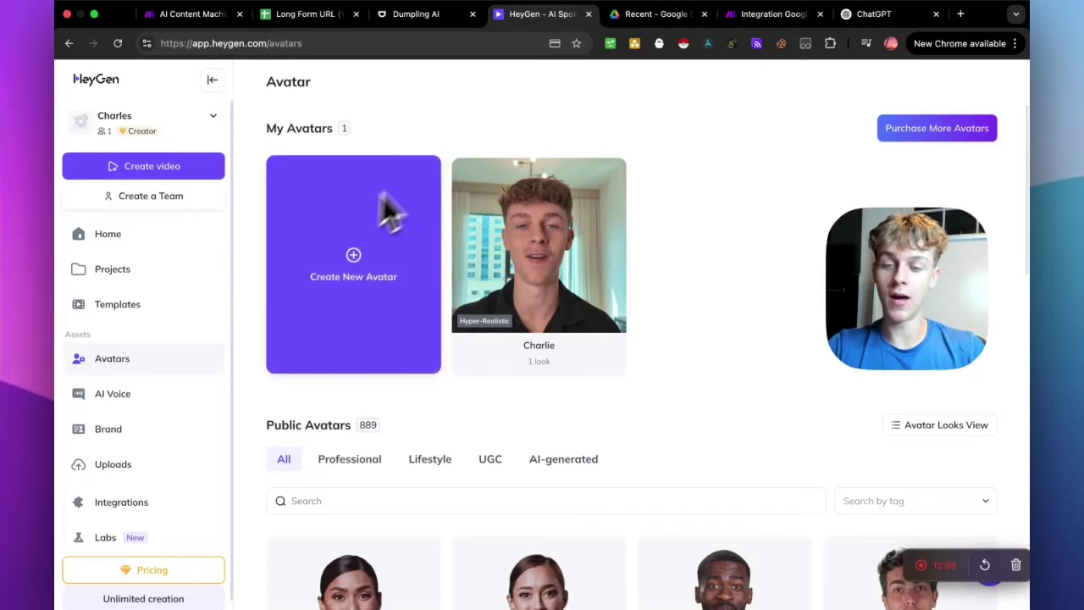
# Switch back to the Make scenario and add a HeyGen Create an Avatar Video module after the OpenAI module.
pyautogui.click(766, 15)
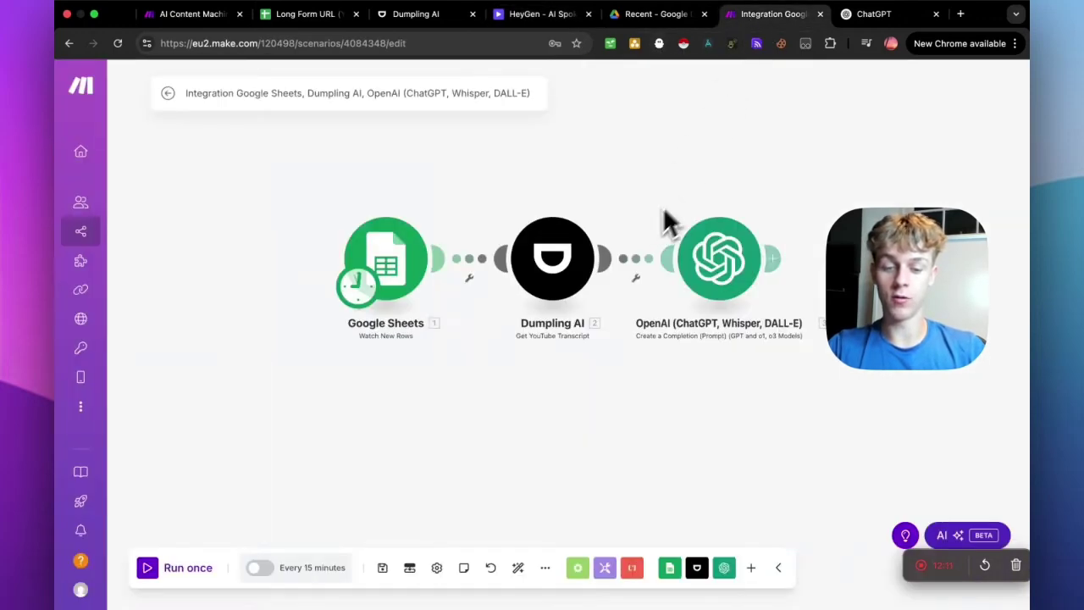
pyautogui.click(683, 281)
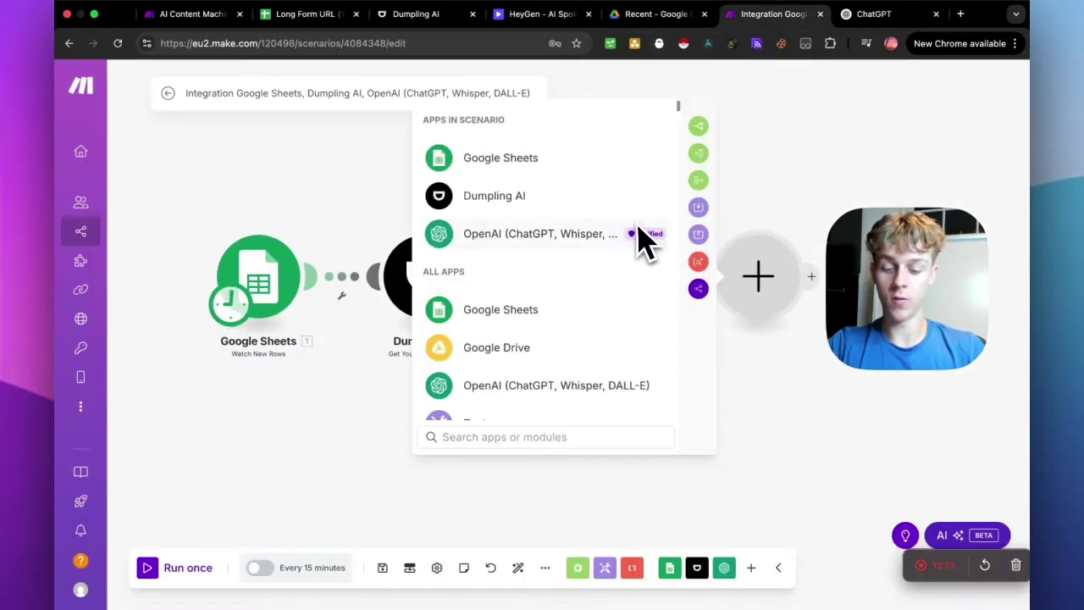
pyautogui.write('hey')
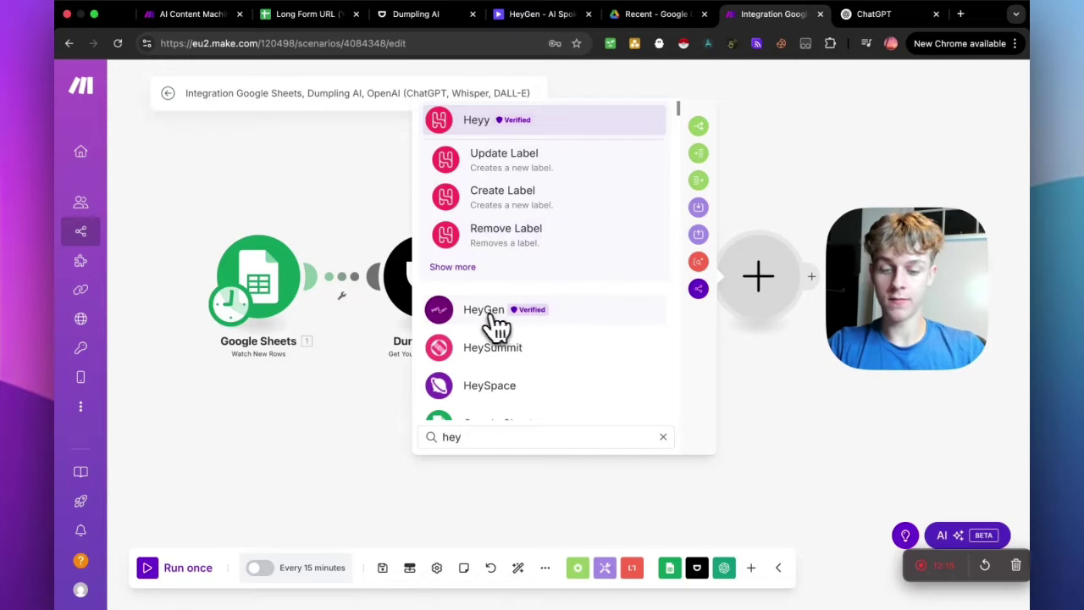
pyautogui.click(485, 310)
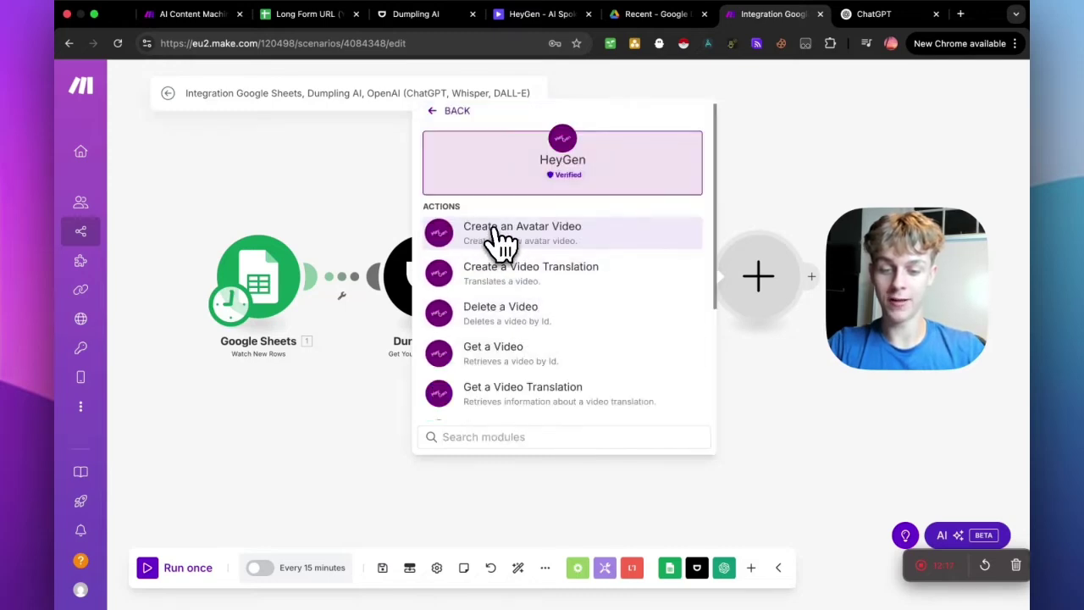
pyautogui.click(557, 244)
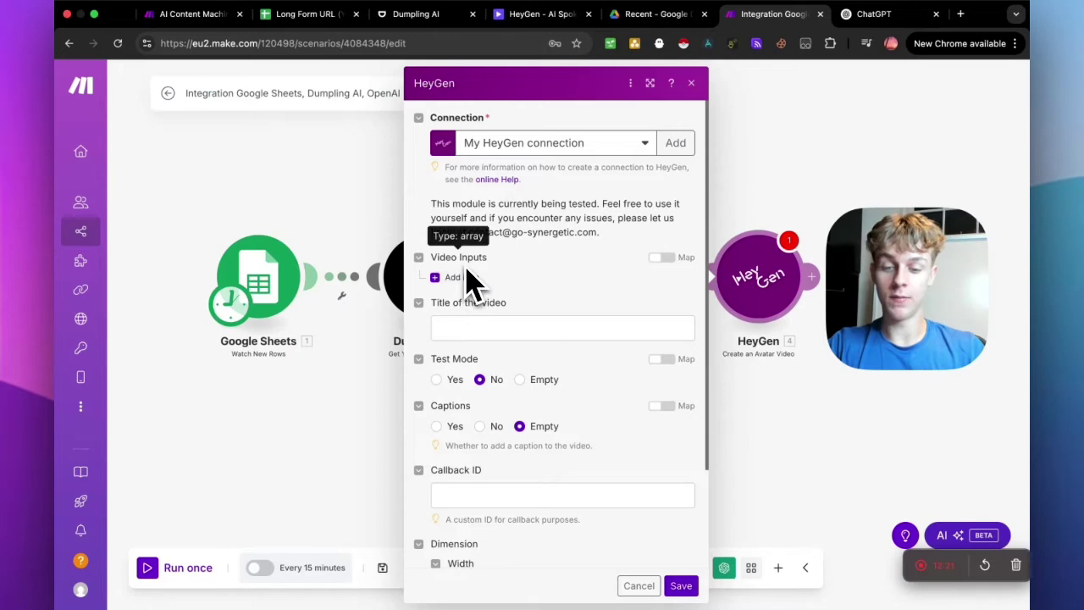
# Start a new HeyGen connection, copy the API token from HeyGen's API settings, and close the connection form without saving.
pyautogui.click(676, 143)
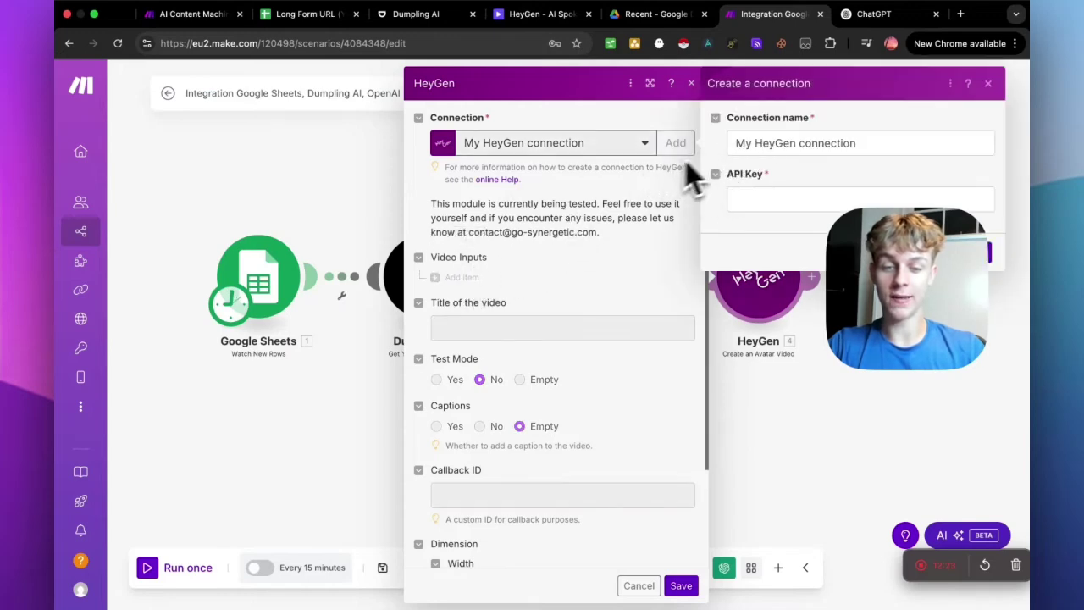
pyautogui.click(547, 14)
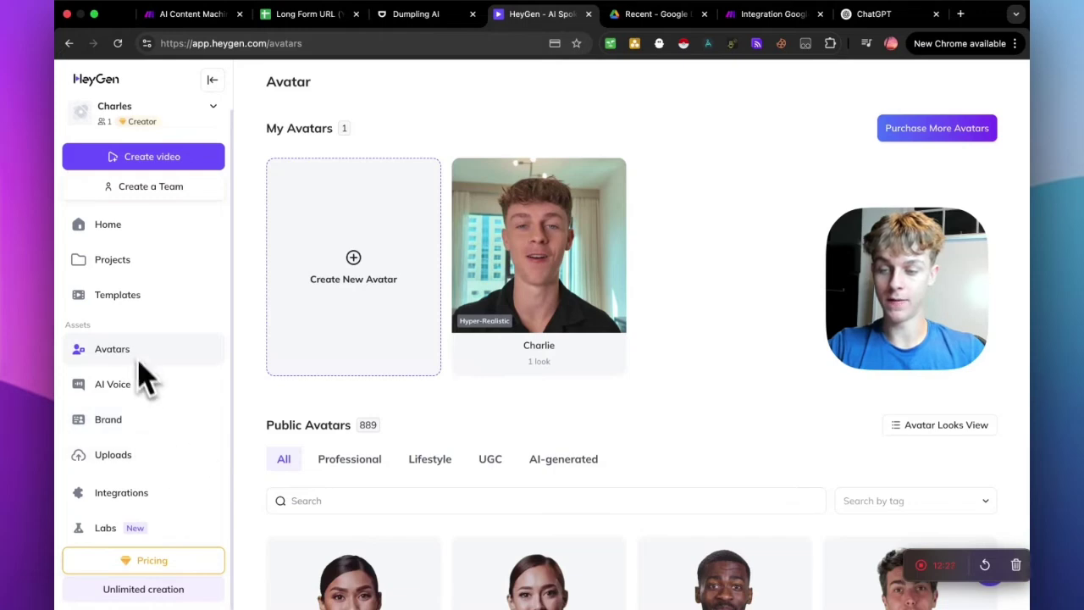
pyautogui.click(215, 112)
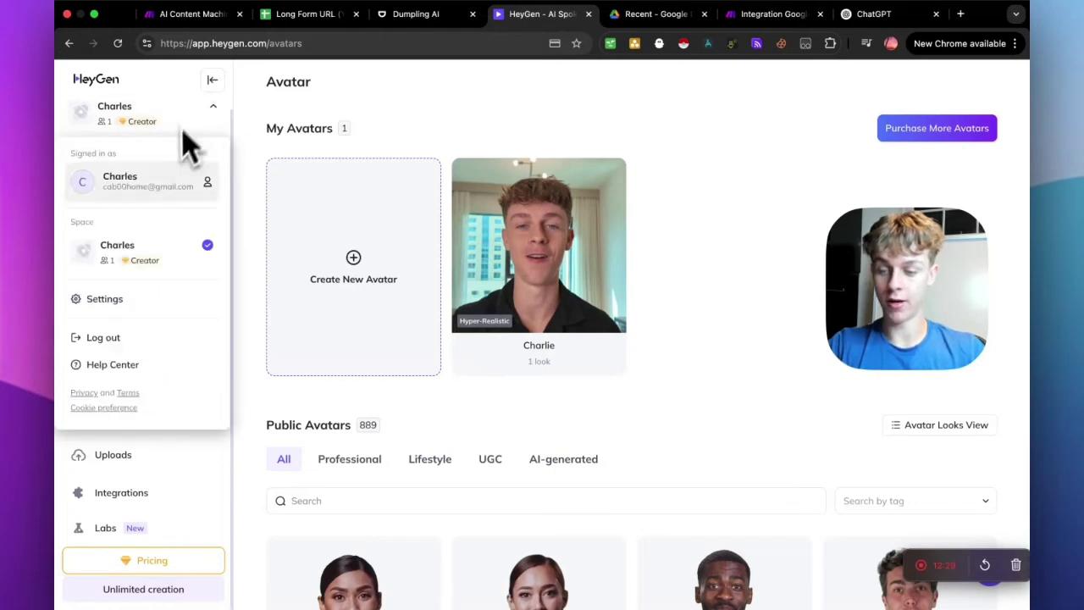
pyautogui.click(106, 299)
pyautogui.click(123, 306)
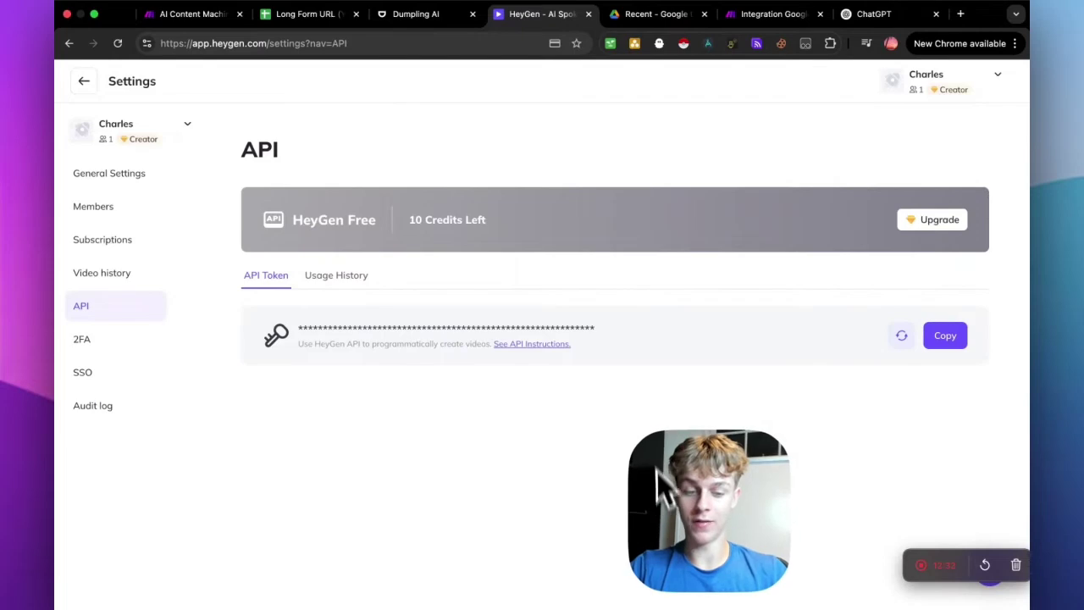
pyautogui.click(945, 336)
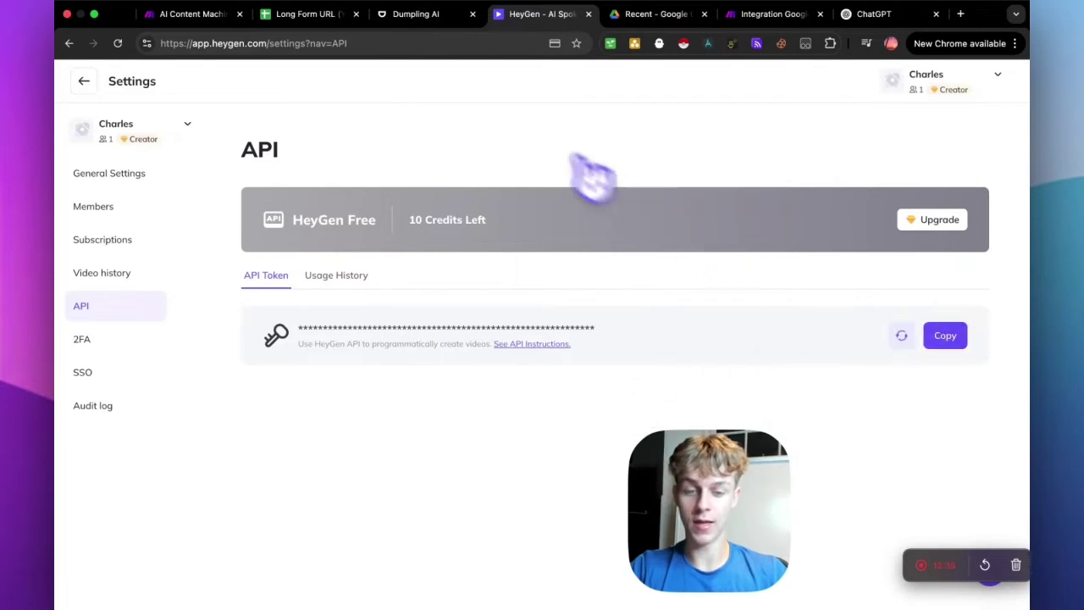
pyautogui.click(753, 15)
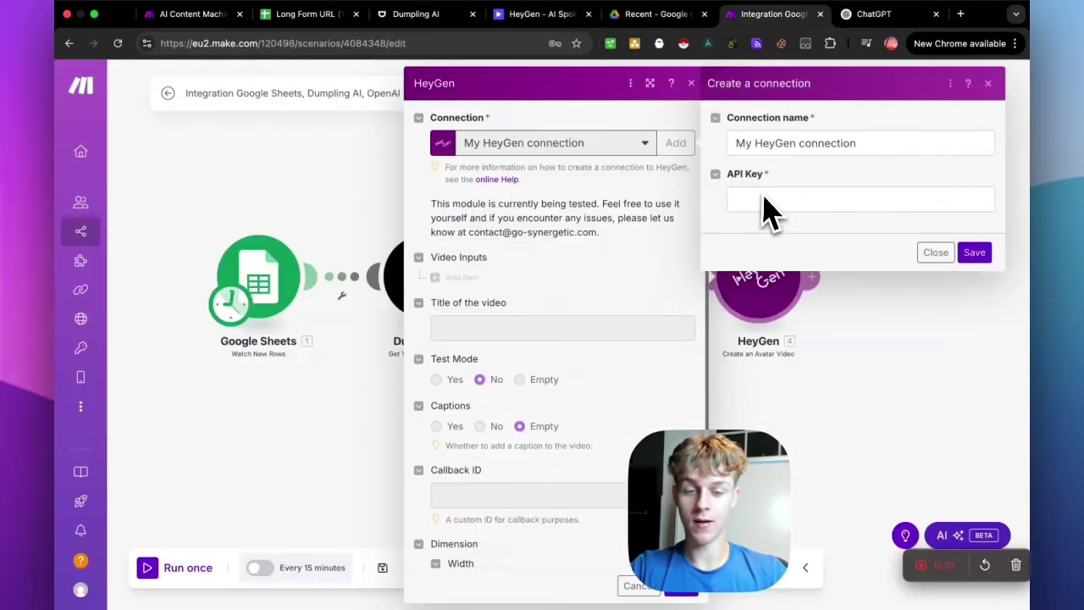
pyautogui.click(934, 255)
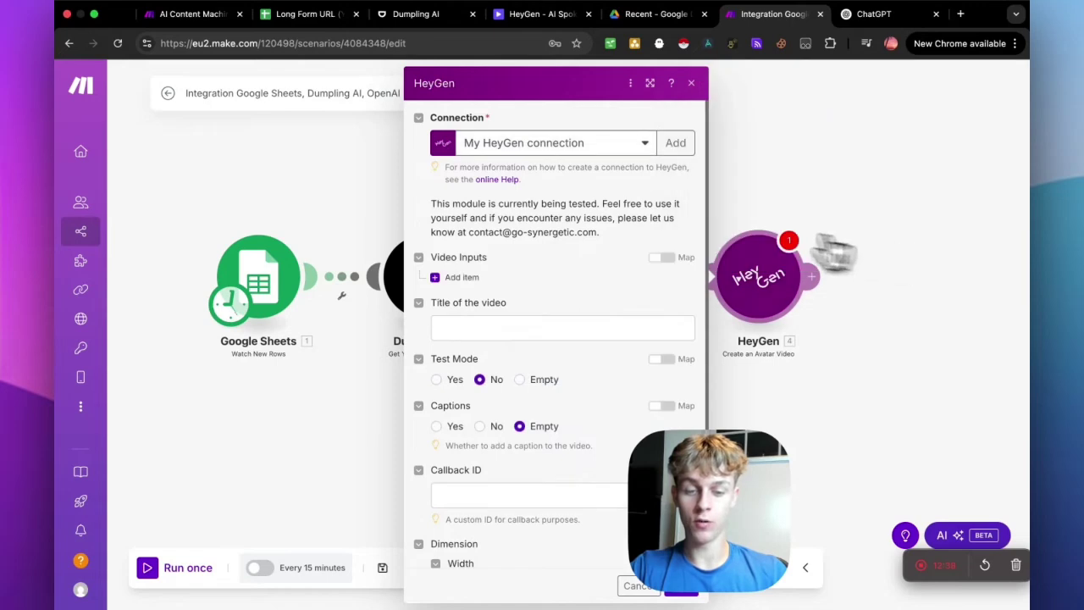
# Title the HeyGen video "experiment" and set Captions to No.
pyautogui.scroll(-1, 576, 263)
pyautogui.click(517, 311)
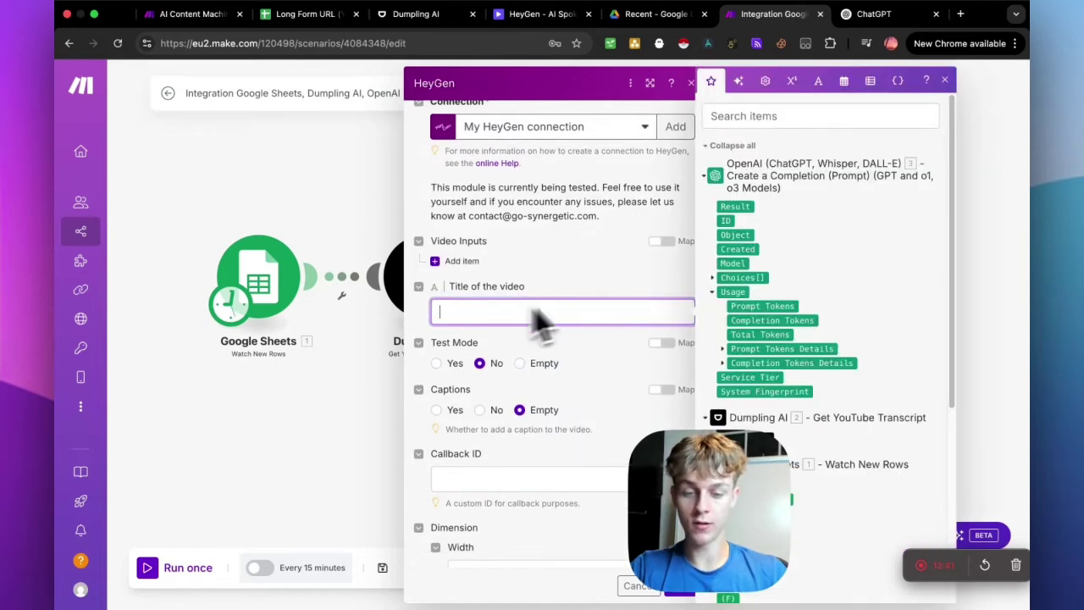
pyautogui.scroll(-3, 581, 302)
pyautogui.scroll(-5, 736, 296)
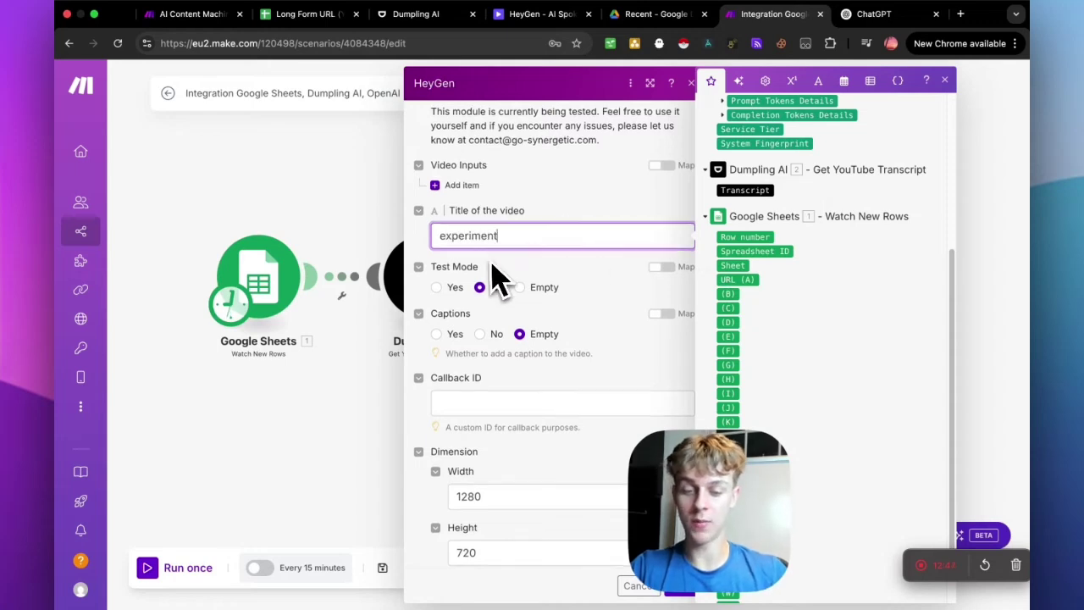
pyautogui.scroll(-1, 498, 279)
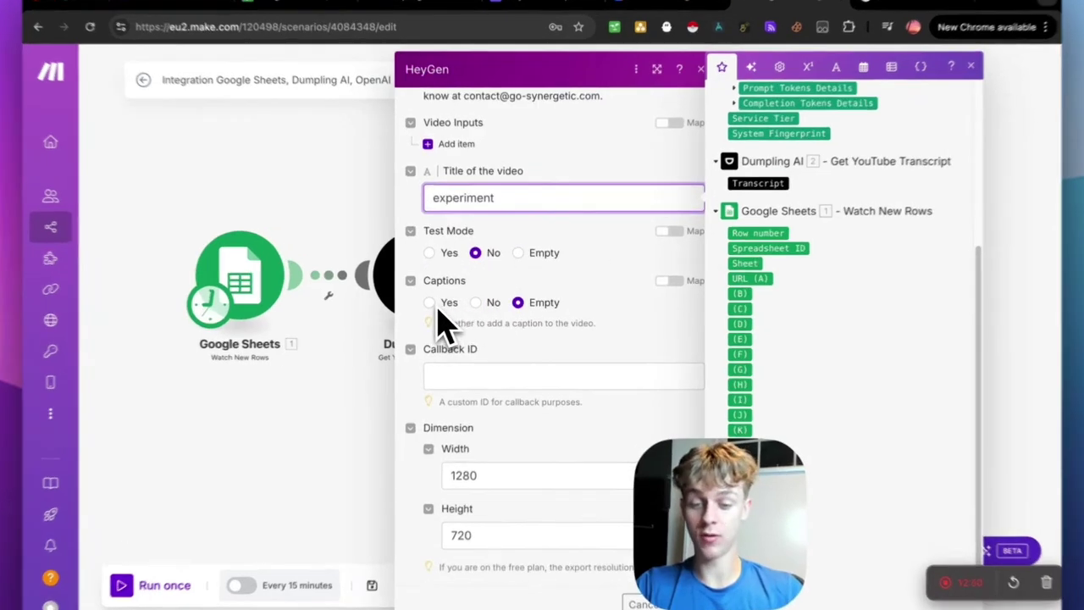
pyautogui.click(455, 304)
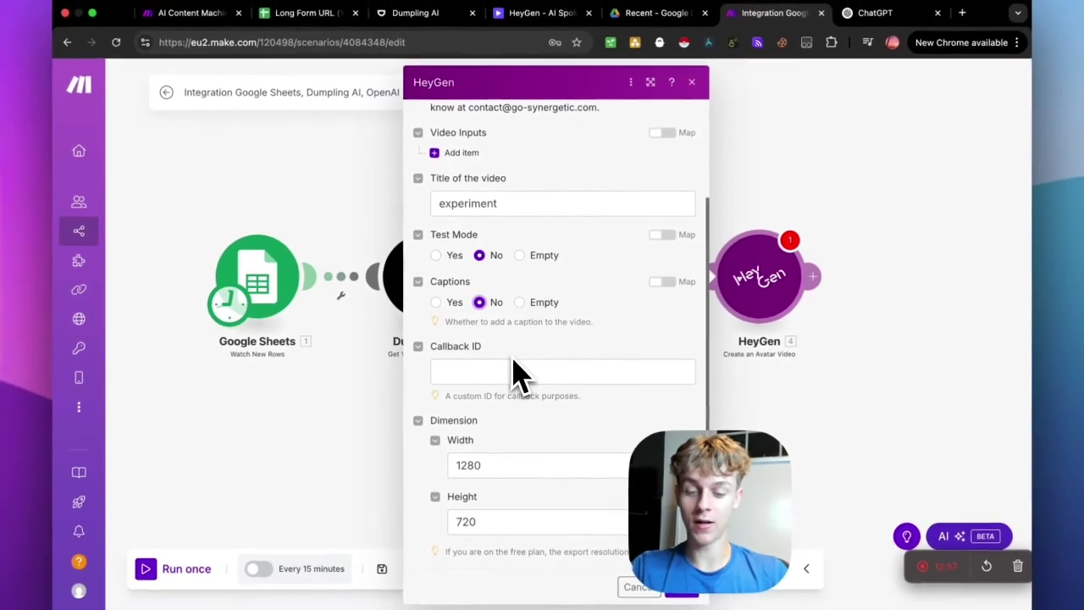
# Add a Video Inputs item to the HeyGen module and set its character type to Avatar.
pyautogui.scroll(3, 517, 373)
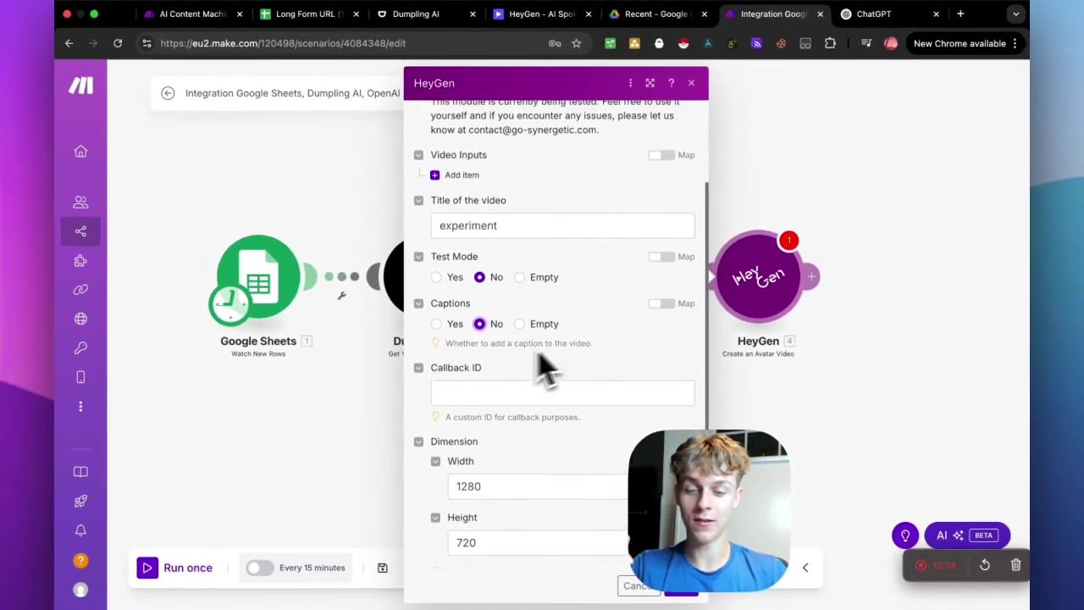
pyautogui.click(457, 185)
pyautogui.click(527, 250)
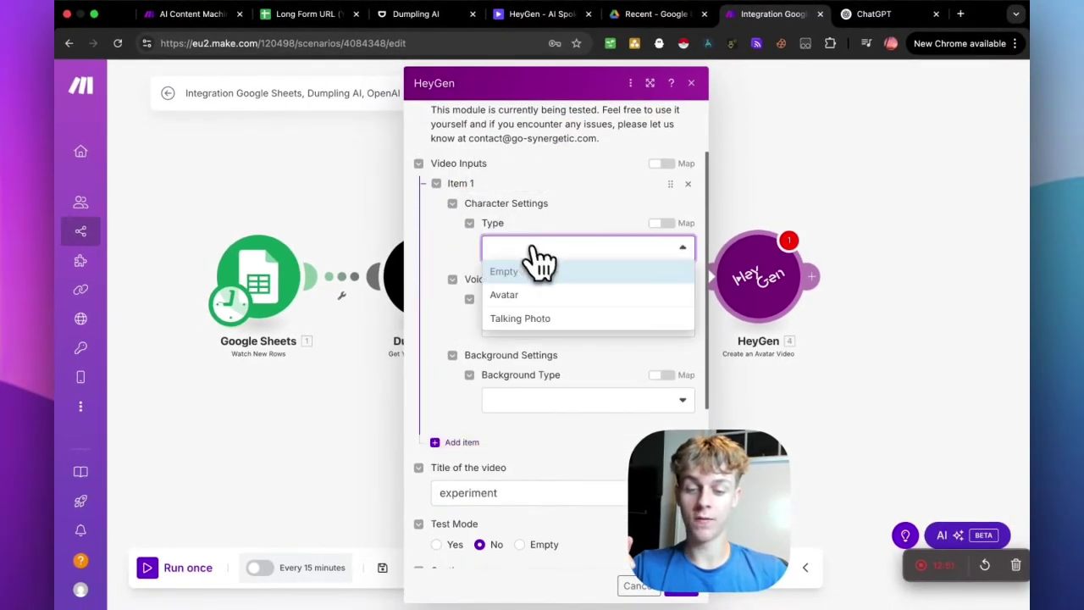
pyautogui.moveTo(472, 208); pyautogui.dragTo(539, 205)
pyautogui.click(555, 250)
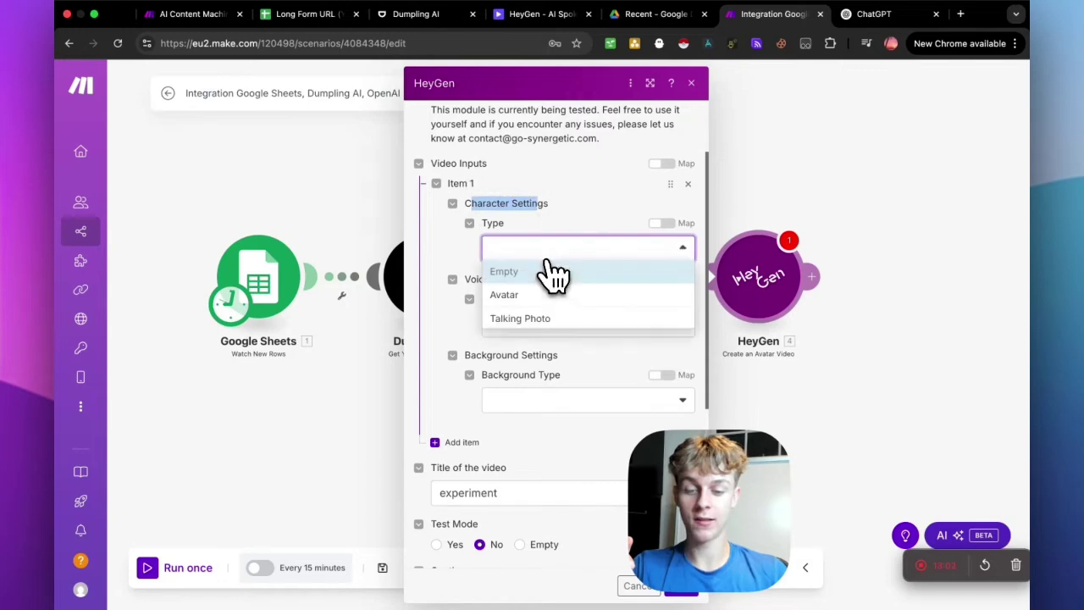
pyautogui.click(515, 296)
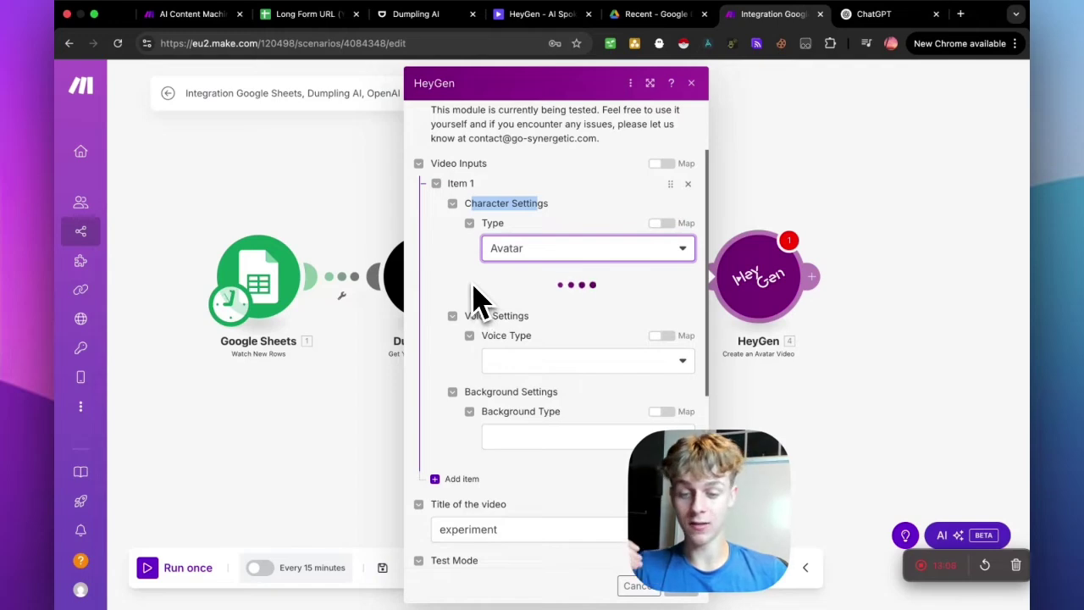
# Try to find the custom avatar in the Avatar list, and reselect the HeyGen connection.
pyautogui.click(508, 303)
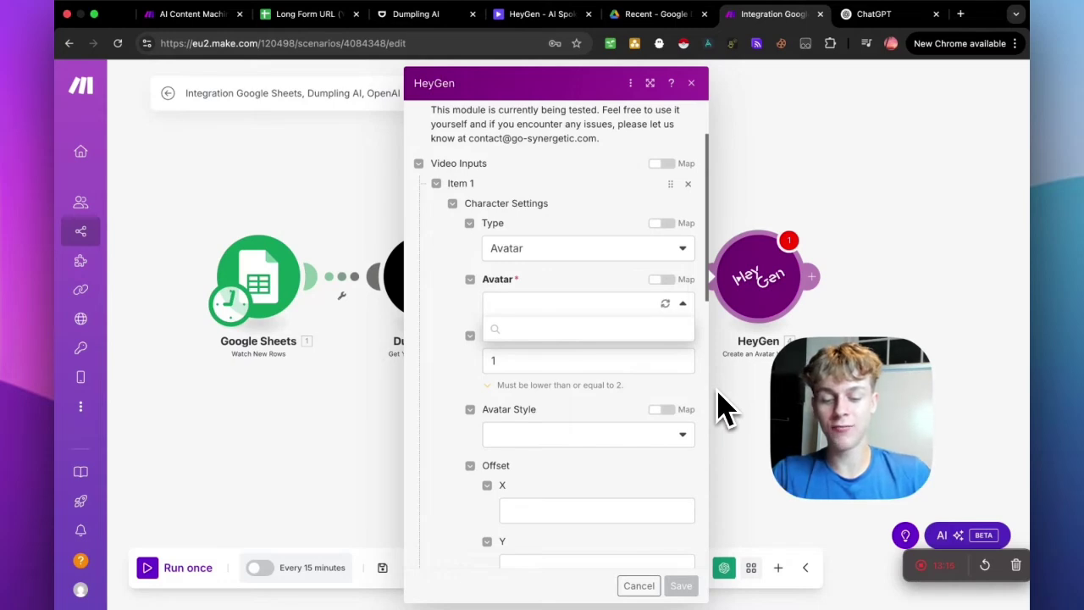
pyautogui.click(554, 327)
pyautogui.write('char')
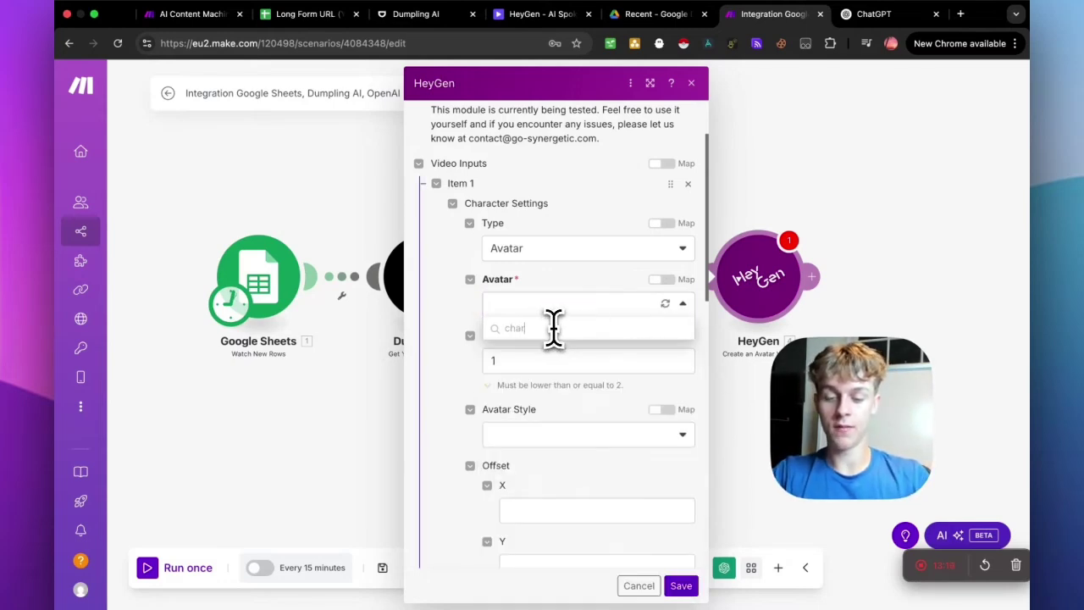
pyautogui.scroll(2, 542, 328)
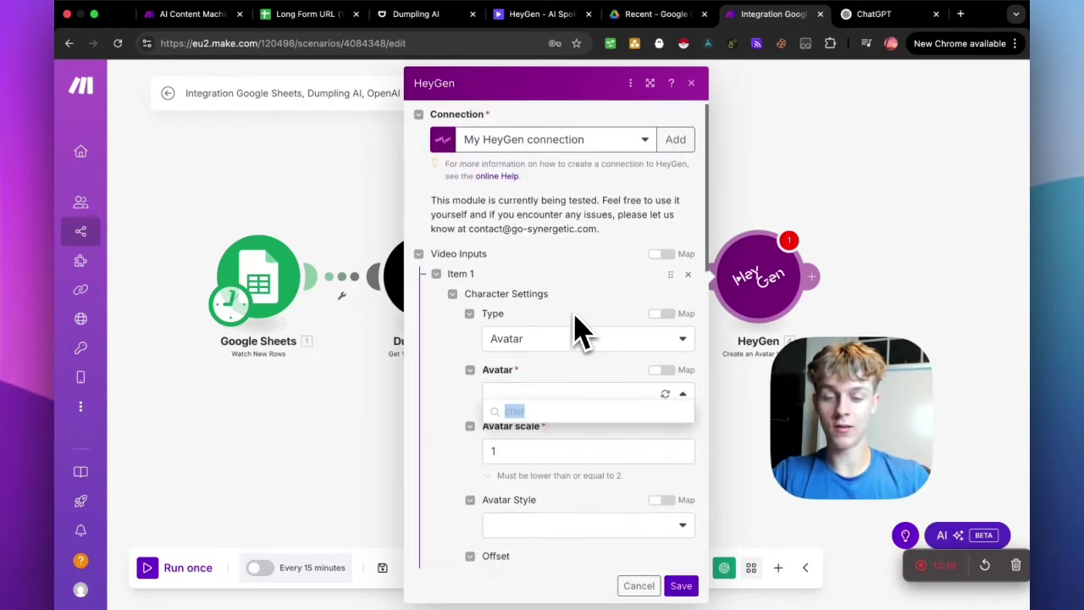
pyautogui.click(547, 144)
pyautogui.click(522, 205)
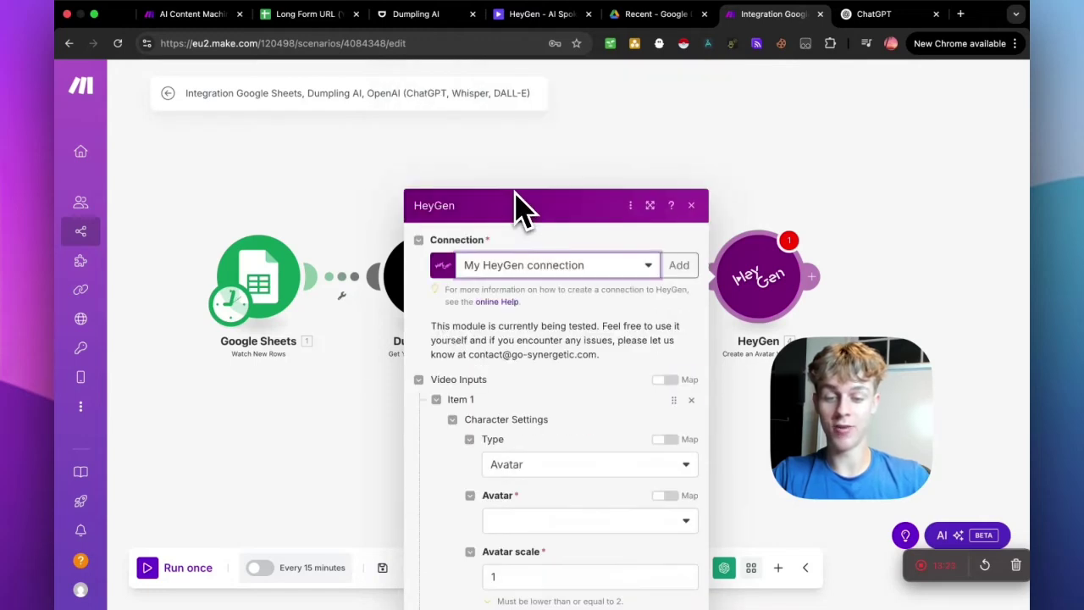
# Search the Avatar list again for the custom avatar, and choose another My HeyGen connection entry to reload the avatars.
pyautogui.click(539, 398)
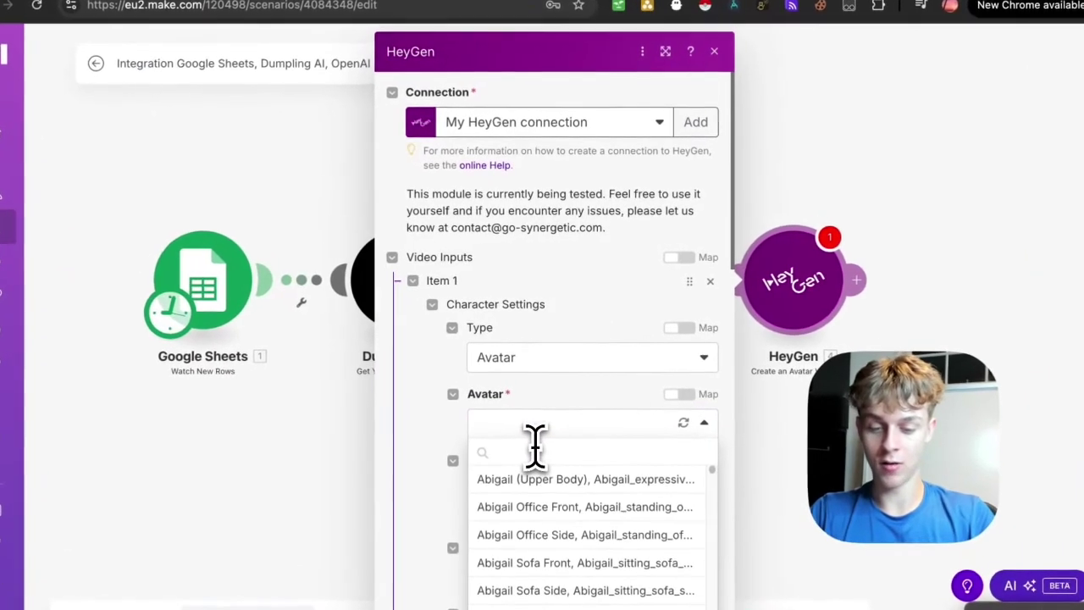
pyautogui.write('char')
pyautogui.click(551, 121)
pyautogui.click(518, 206)
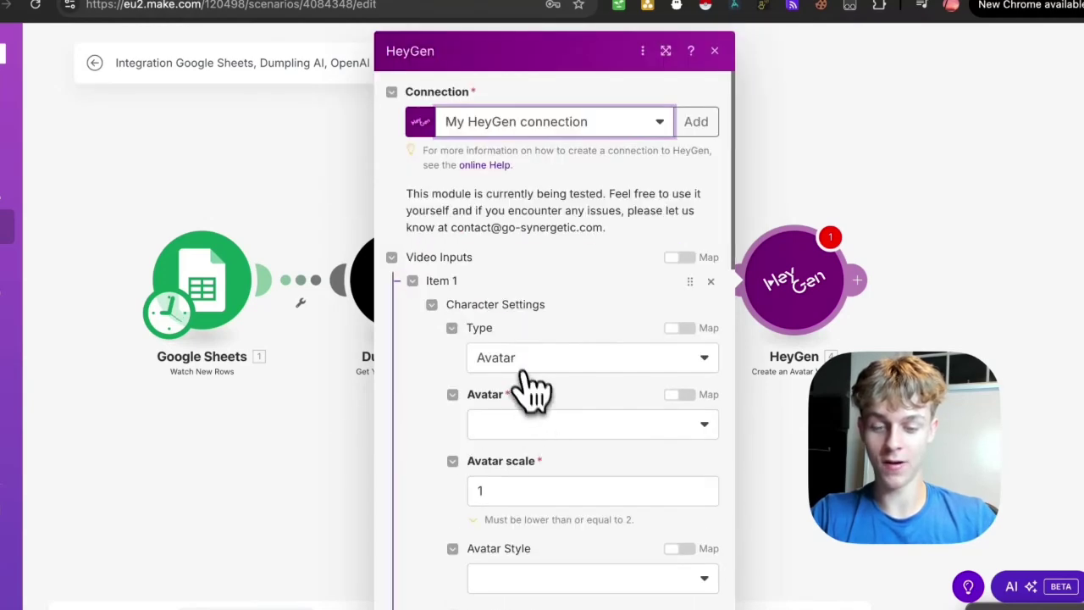
# Choose the custom clone as the HeyGen avatar, keeping the avatar scale at 1 and Avatar Style empty.
pyautogui.click(542, 428)
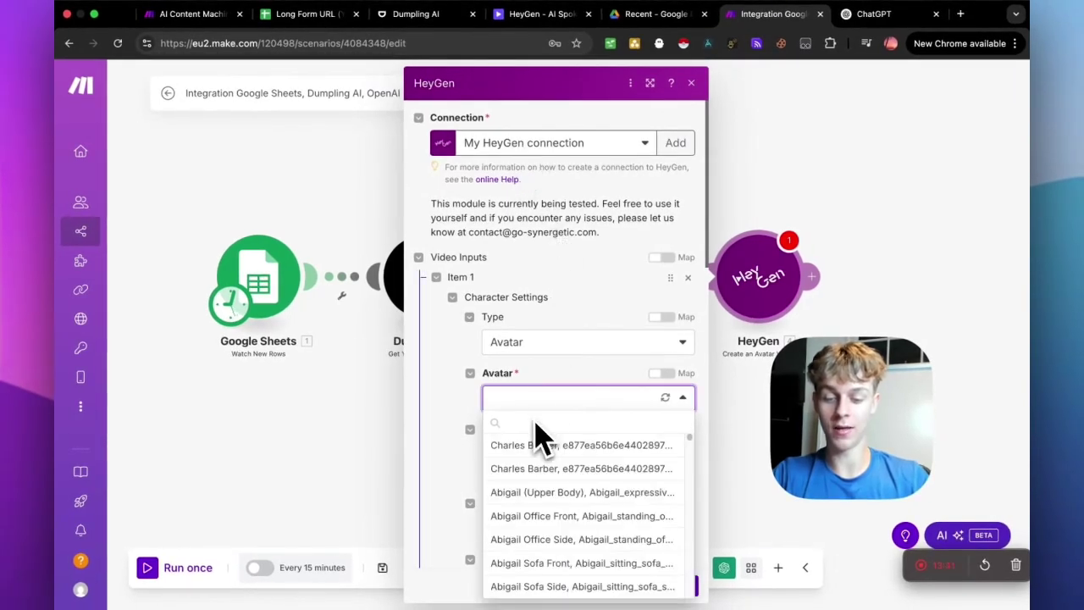
pyautogui.click(534, 464)
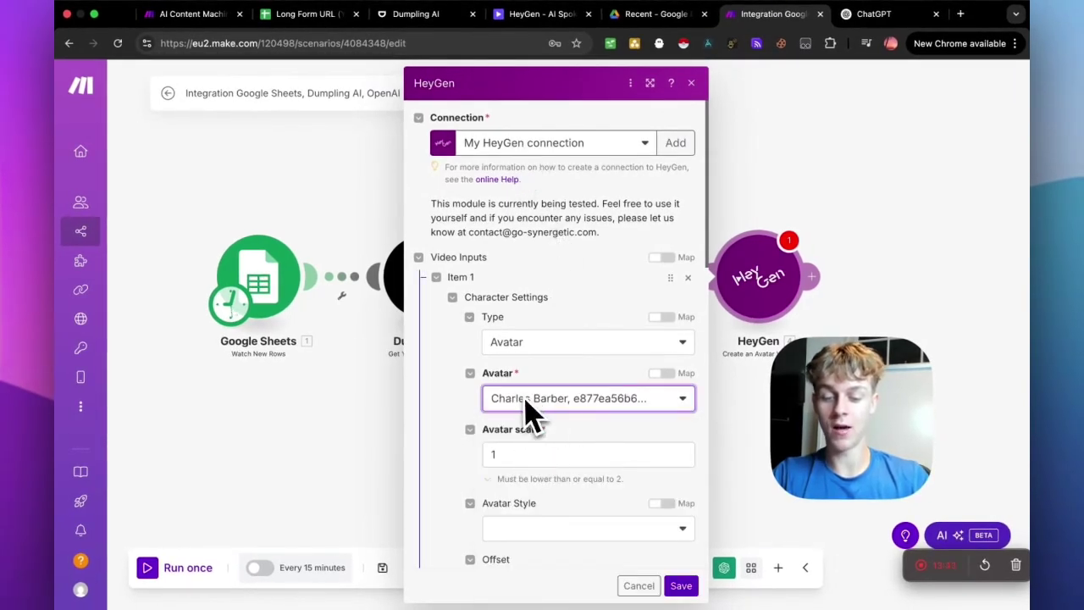
pyautogui.scroll(-2, 449, 423)
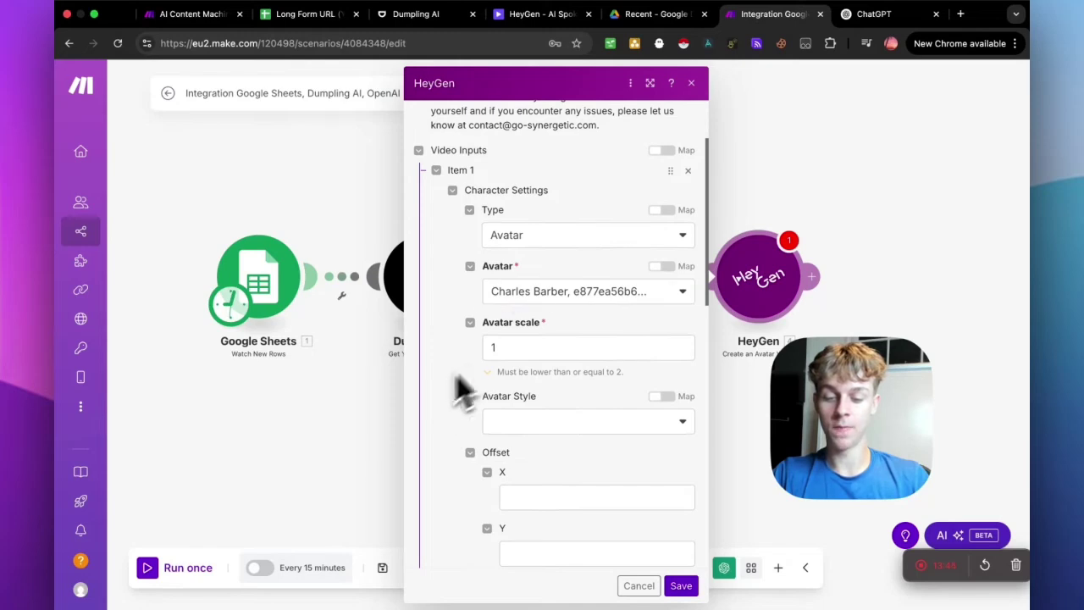
pyautogui.doubleClick(518, 322)
pyautogui.scroll(-2, 485, 394)
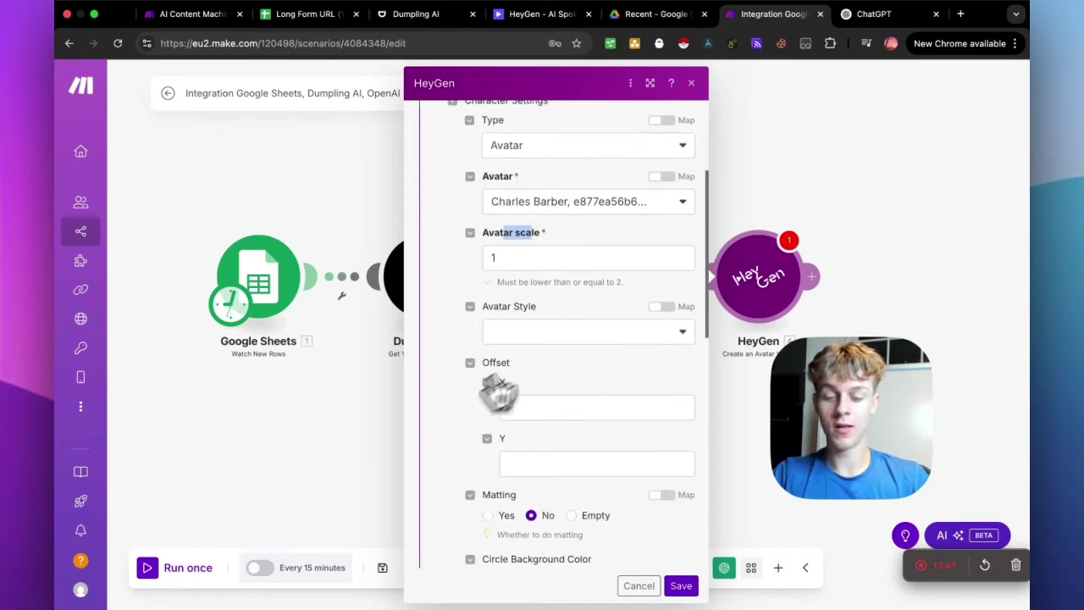
pyautogui.click(551, 334)
pyautogui.click(461, 372)
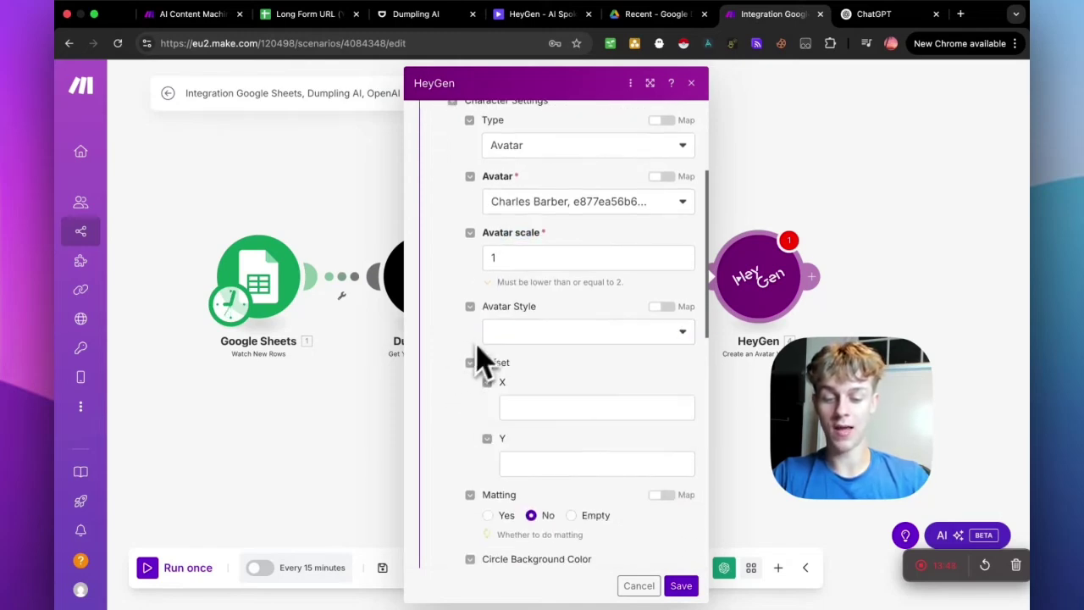
# Try the Audio voice type in the HeyGen voice settings and open its Audio URL for editing.
pyautogui.scroll(-2, 449, 390)
pyautogui.scroll(-2, 466, 364)
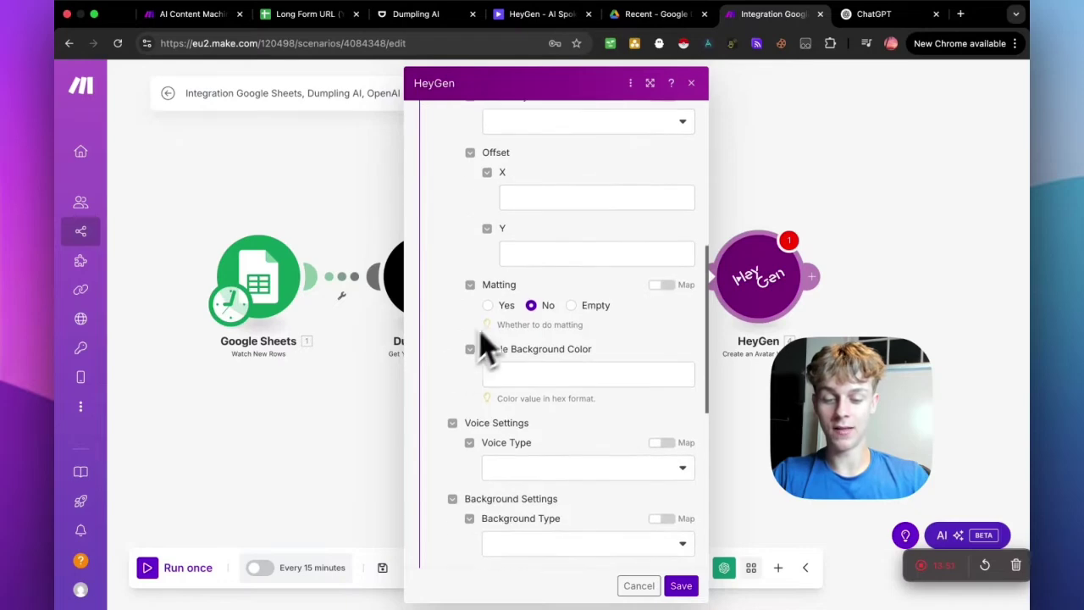
pyautogui.scroll(-1, 457, 369)
pyautogui.scroll(-3, 474, 351)
pyautogui.scroll(1, 455, 346)
pyautogui.click(517, 246)
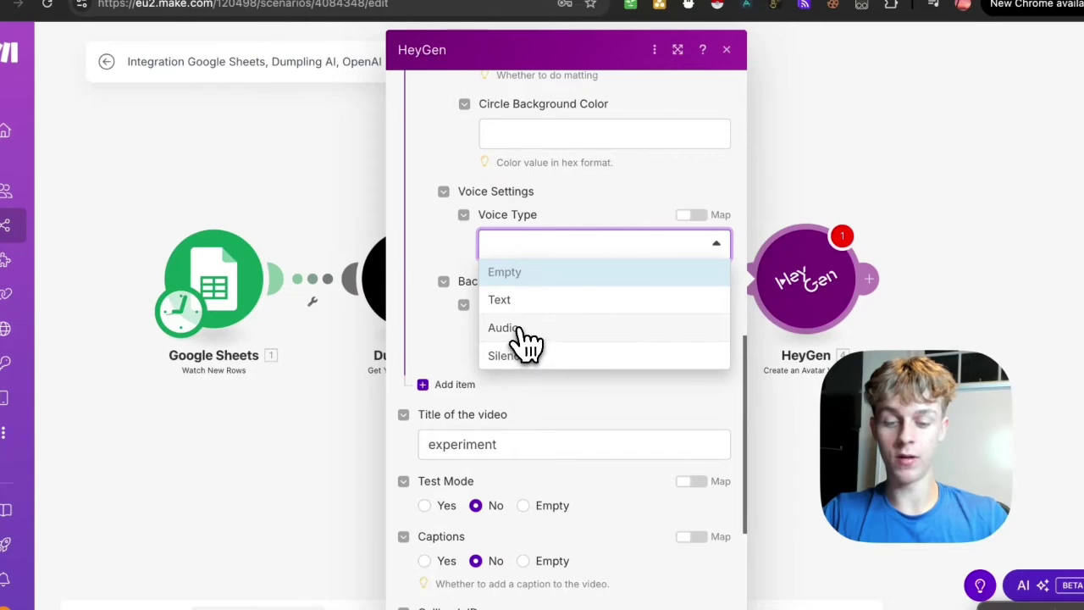
pyautogui.click(526, 329)
pyautogui.click(523, 314)
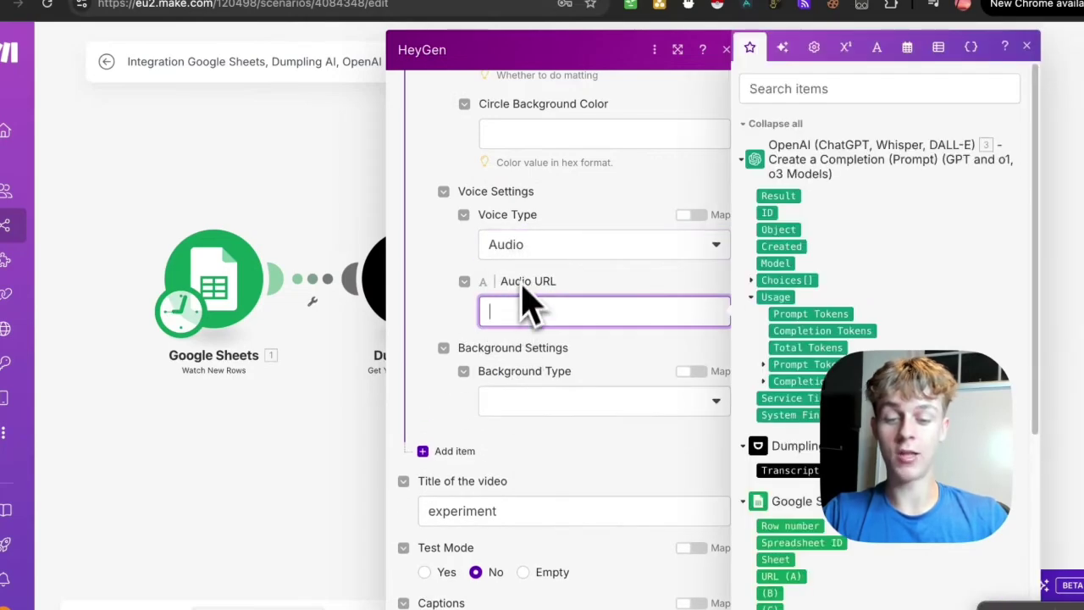
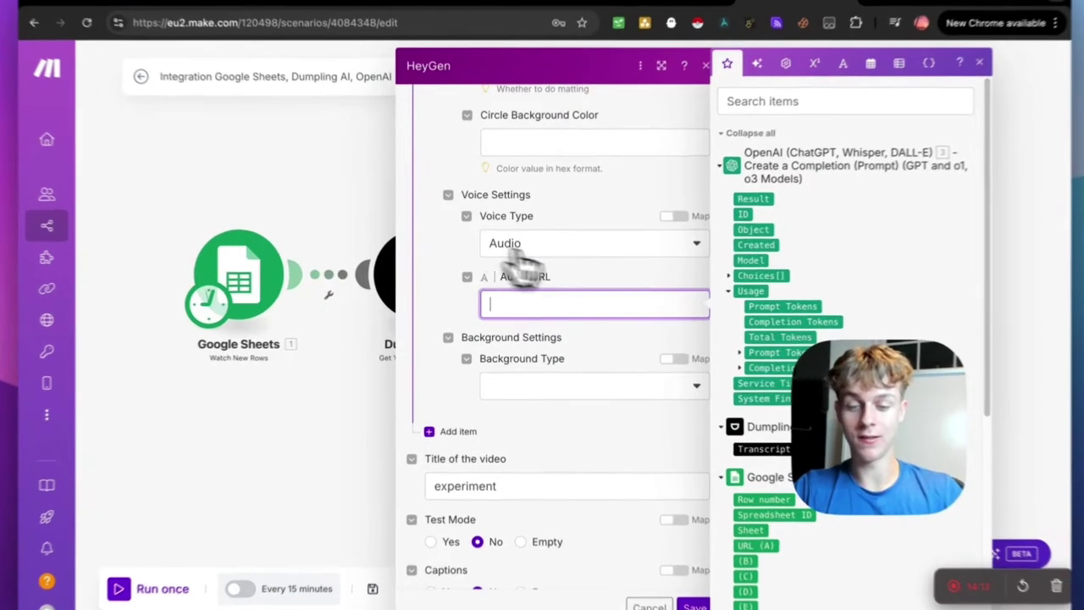
# Set the HeyGen voice type to Text and choose the custom cloned voice as the Voice ID.
pyautogui.click(542, 247)
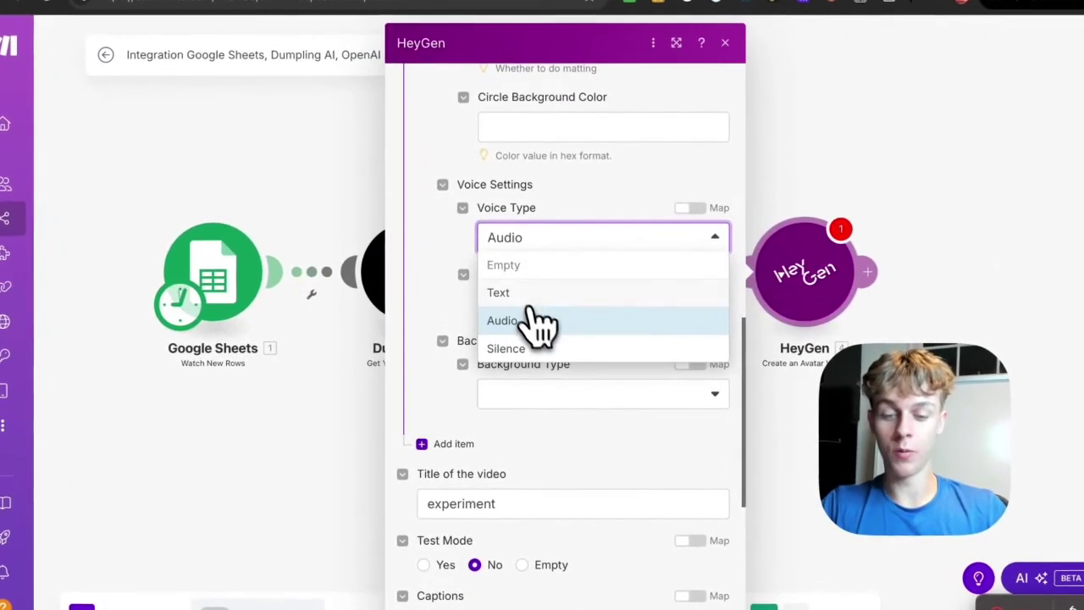
pyautogui.click(530, 294)
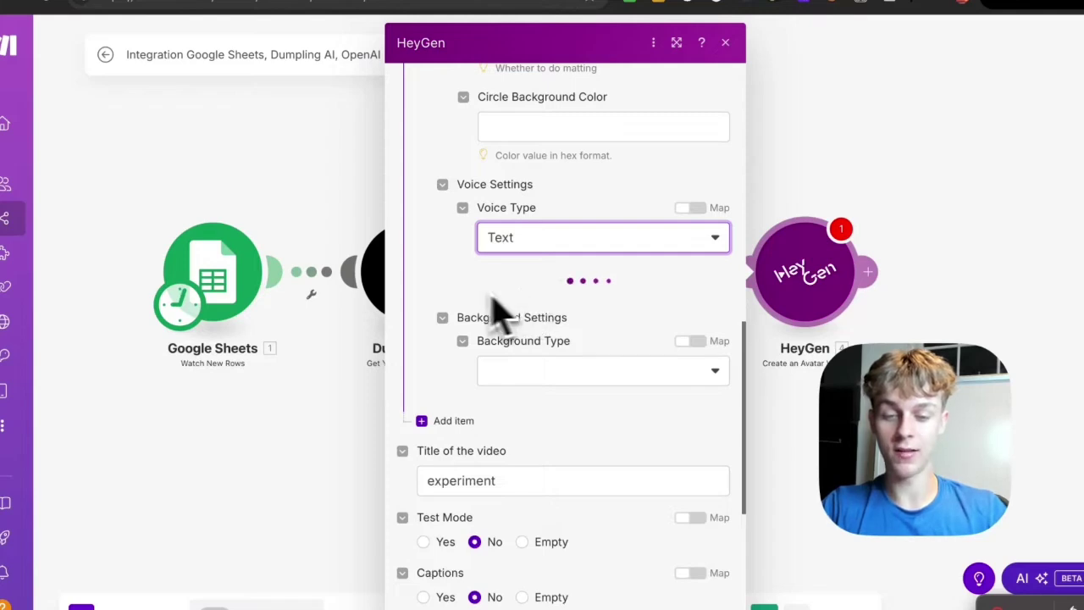
pyautogui.click(520, 305)
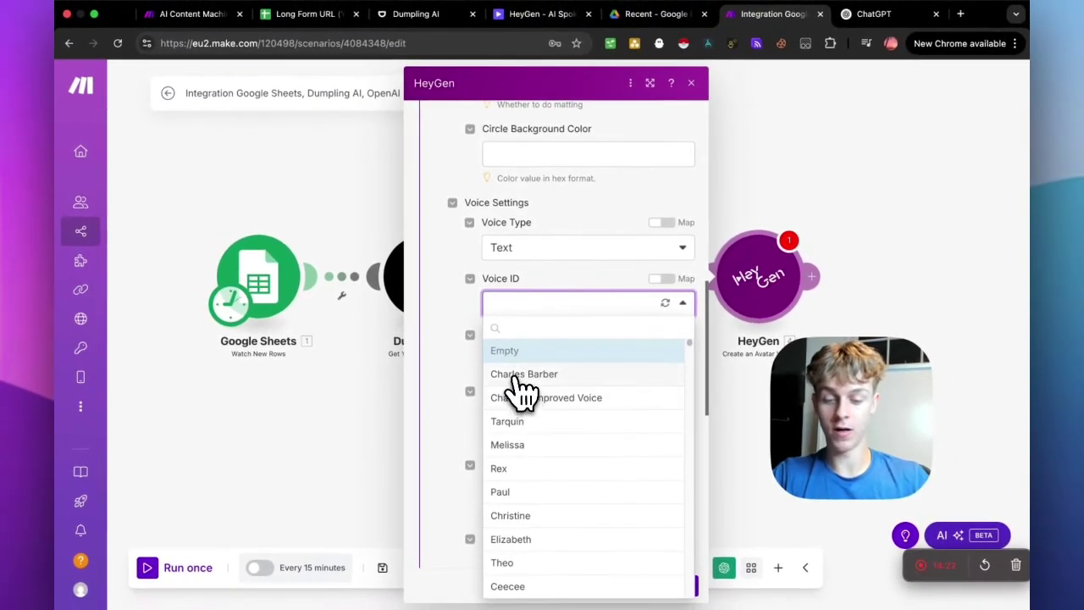
pyautogui.click(518, 375)
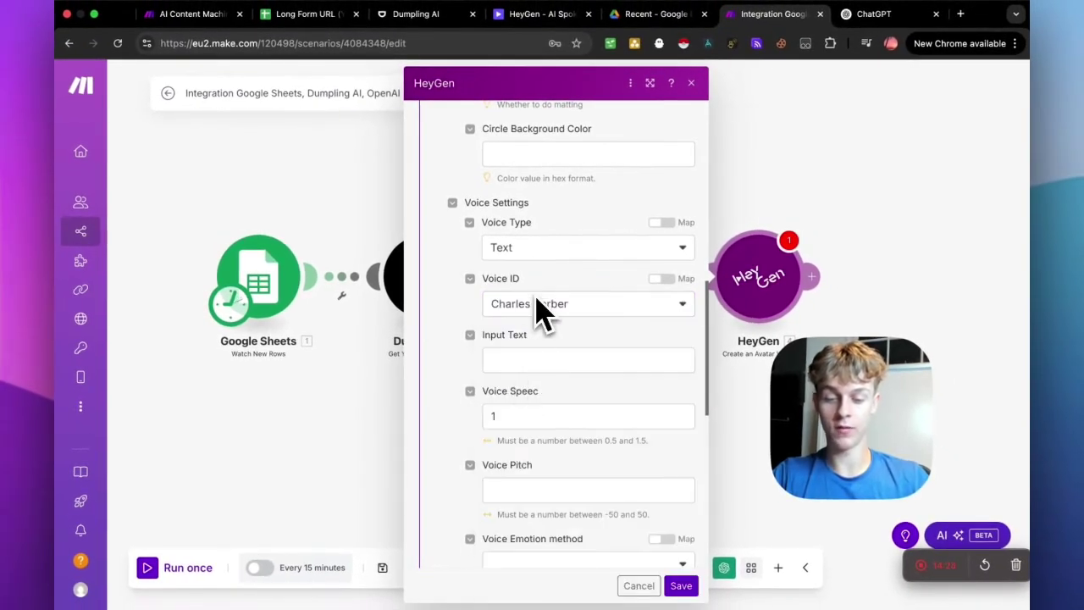
# Map the OpenAI completion's Result to the Input Text of the HeyGen voice settings.
pyautogui.scroll(7, 508, 315)
pyautogui.scroll(-5, 491, 339)
pyautogui.scroll(-4, 472, 355)
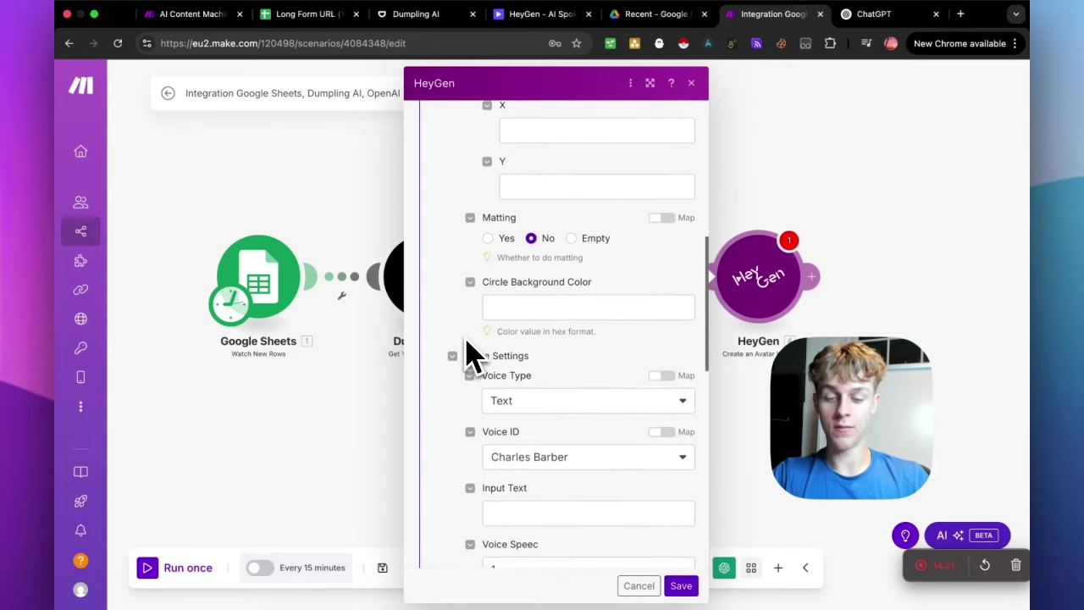
pyautogui.click(517, 390)
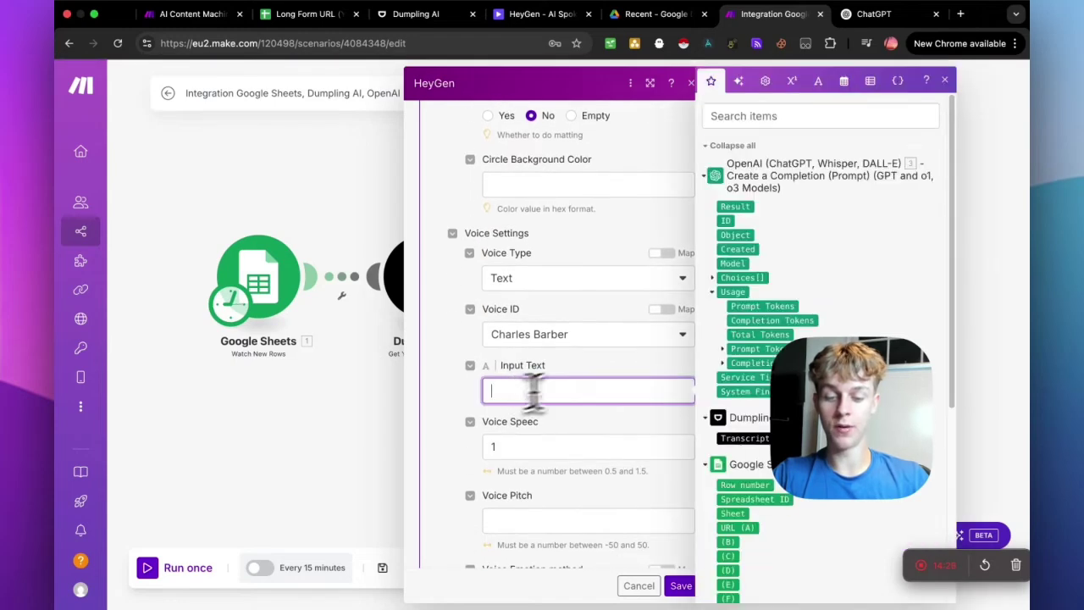
pyautogui.click(739, 217)
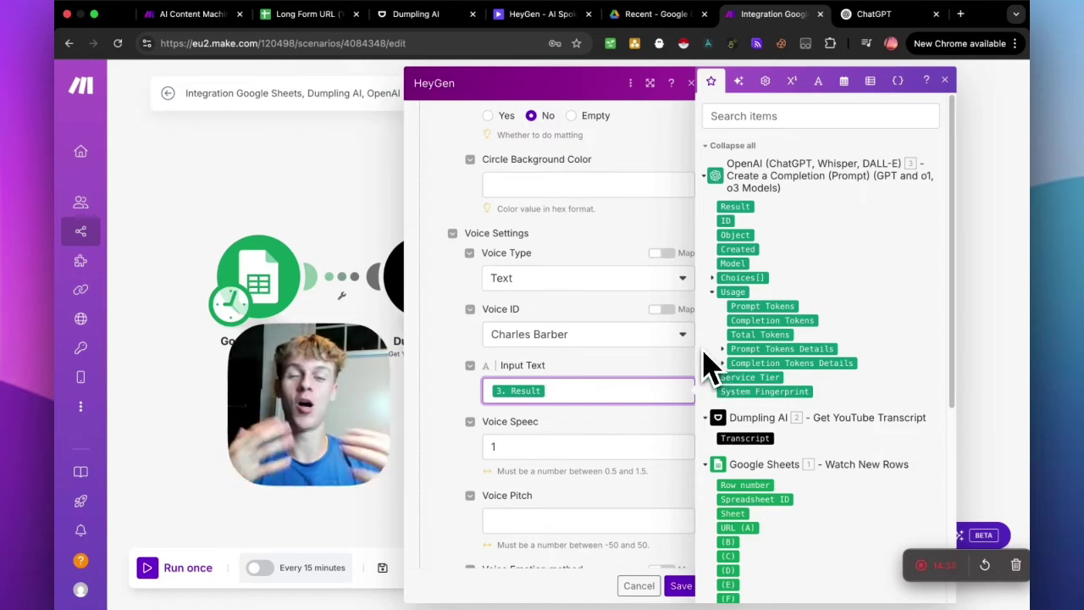
# Review the remaining HeyGen settings and compare the video dimensions with the AI Cloning Software module in the AI Content Machine scenario.
pyautogui.scroll(-5, 624, 388)
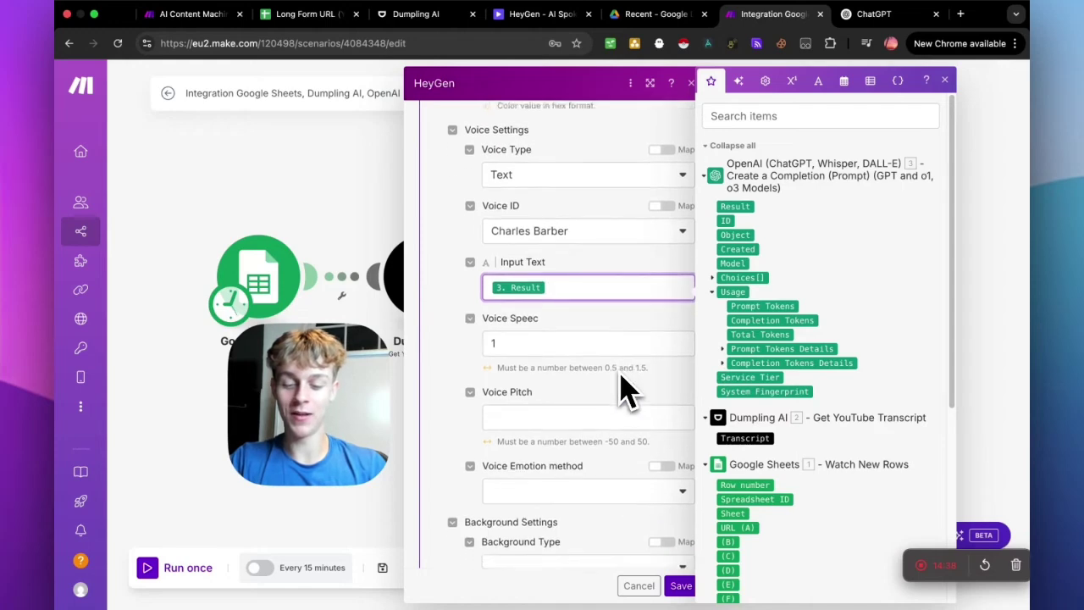
pyautogui.scroll(-3, 614, 389)
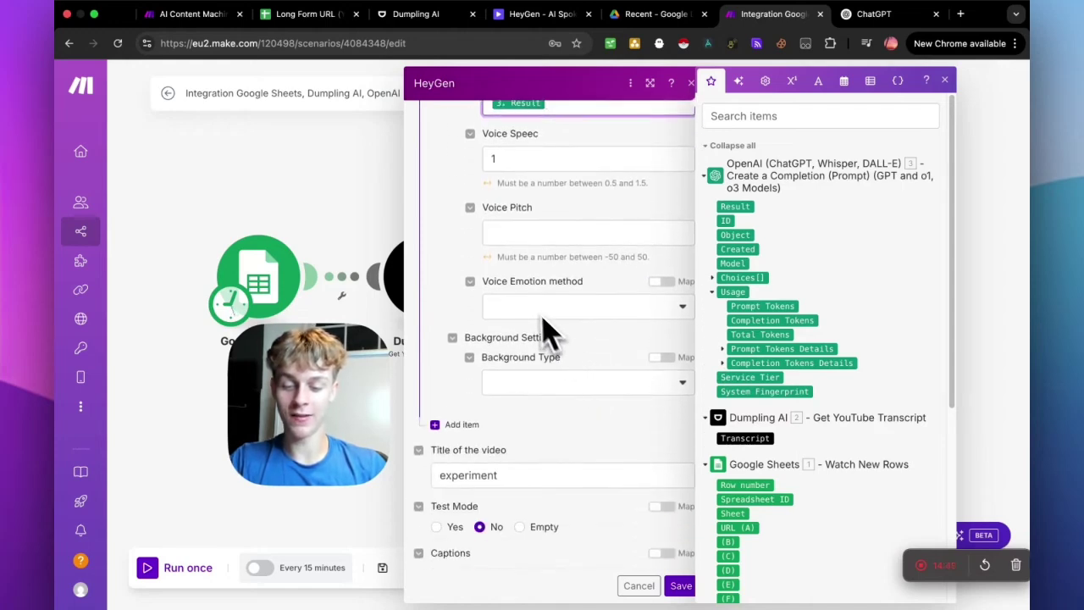
pyautogui.scroll(-4, 538, 373)
pyautogui.scroll(-4, 517, 339)
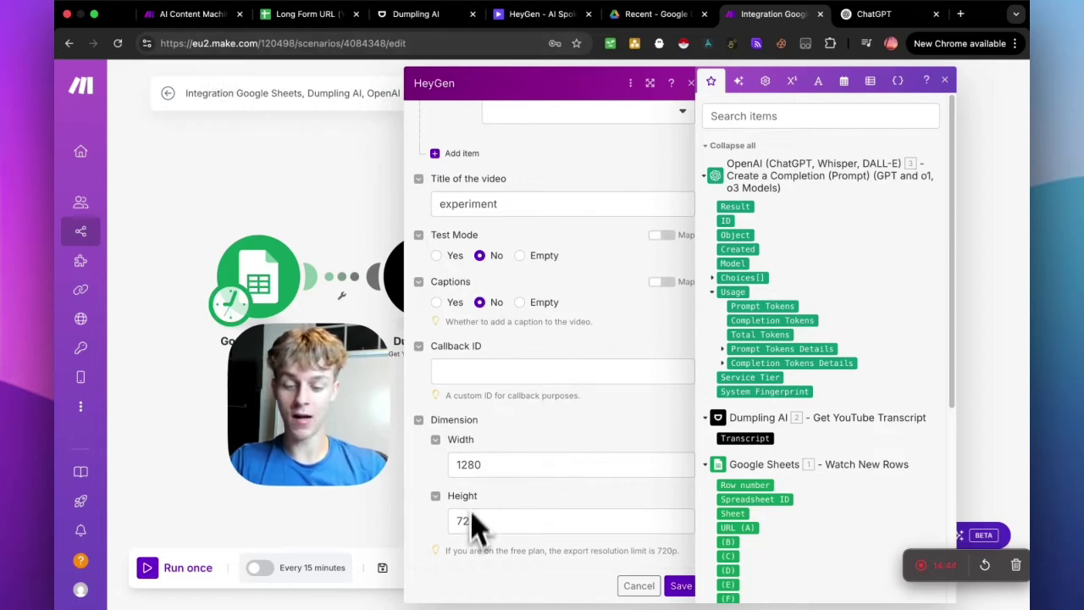
pyautogui.click(191, 14)
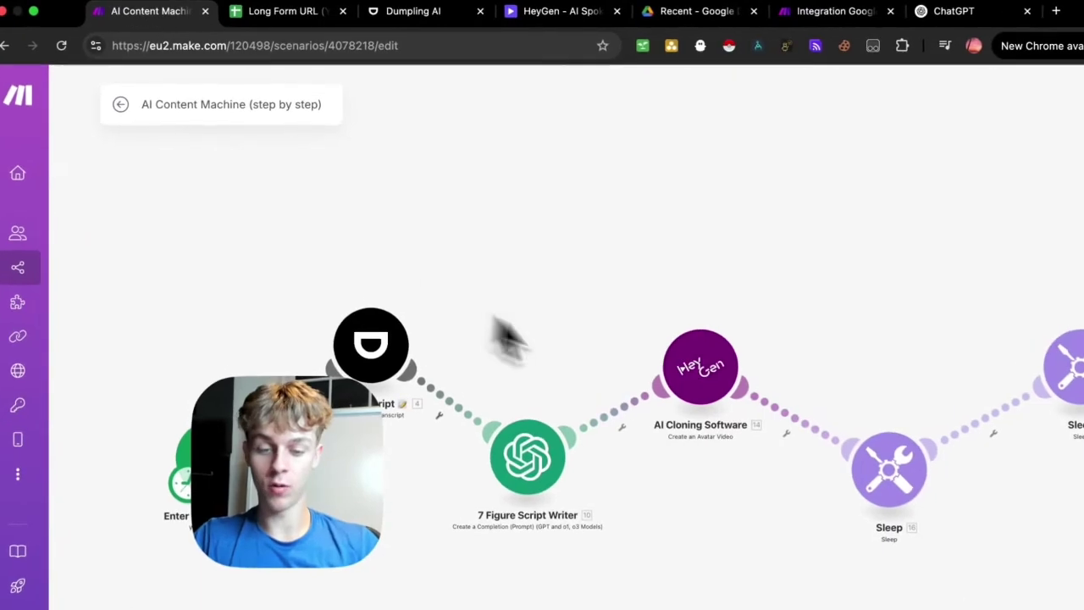
pyautogui.click(680, 320)
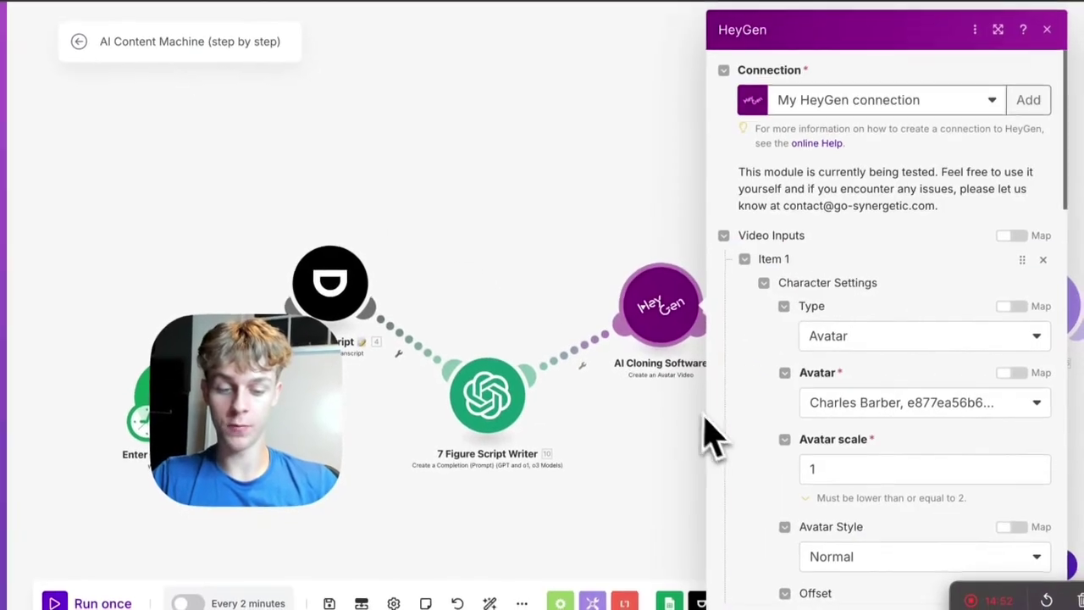
pyautogui.scroll(-15, 774, 460)
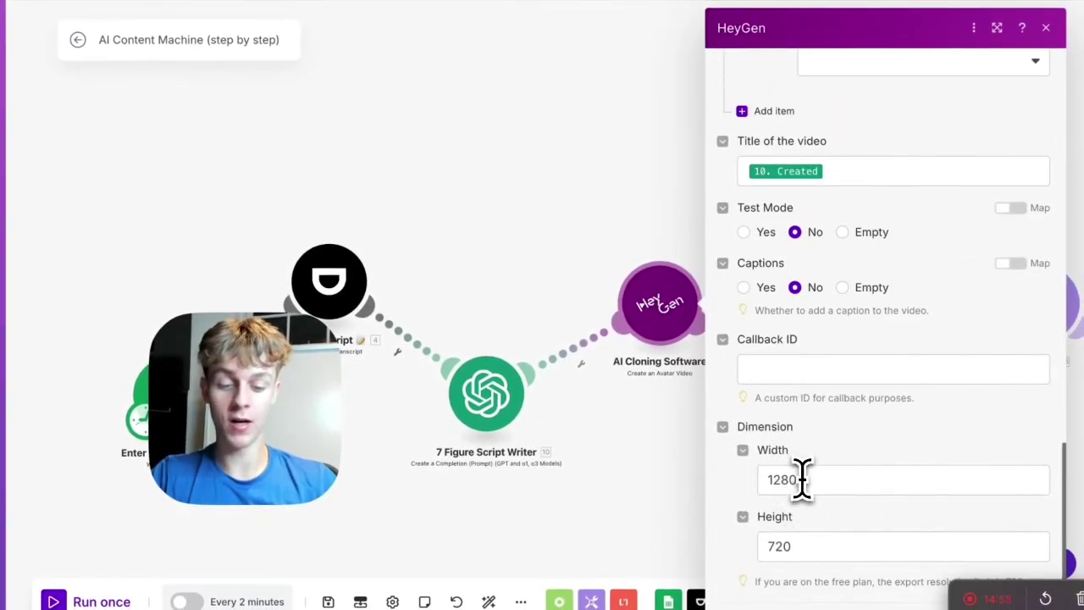
pyautogui.doubleClick(800, 479)
pyautogui.doubleClick(773, 547)
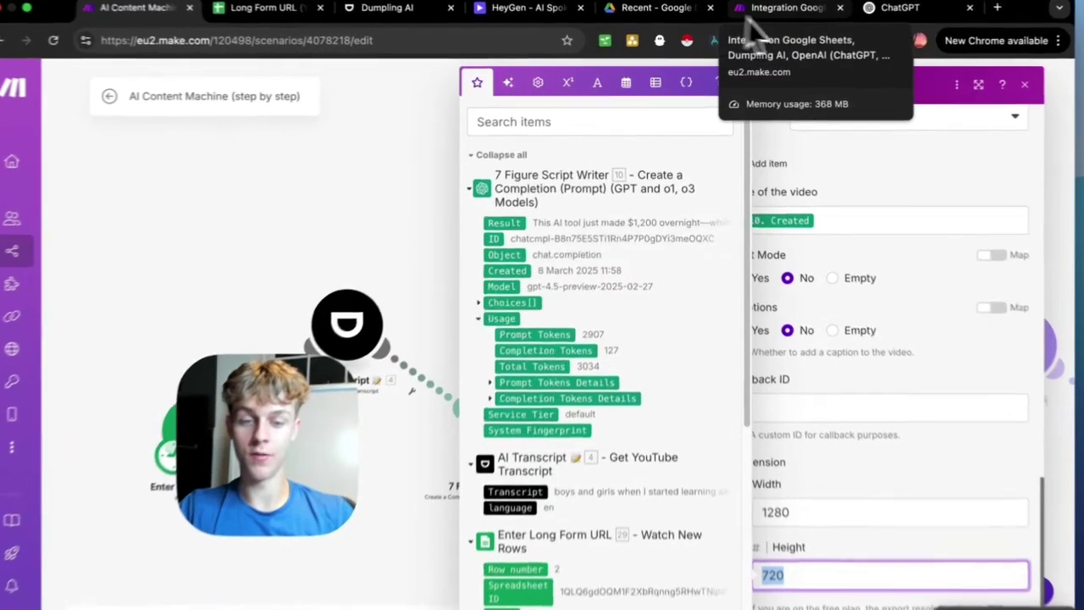
# Return to the new scenario, recheck the HeyGen avatar and voice settings, and save the module.
pyautogui.click(767, 14)
pyautogui.scroll(8, 516, 420)
pyautogui.scroll(6, 436, 430)
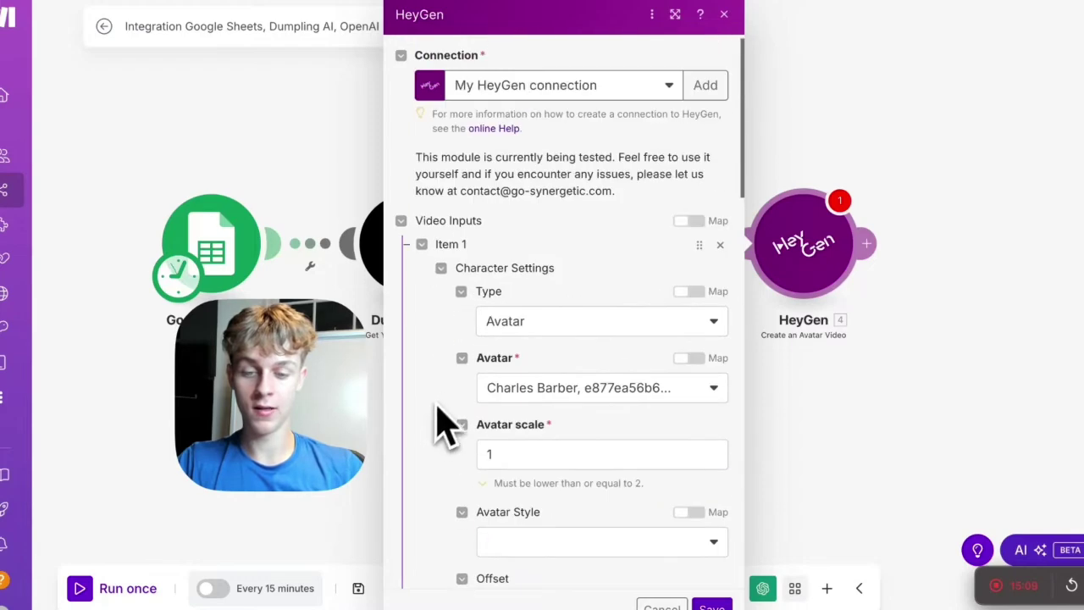
pyautogui.scroll(-2, 443, 411)
pyautogui.scroll(-2, 475, 364)
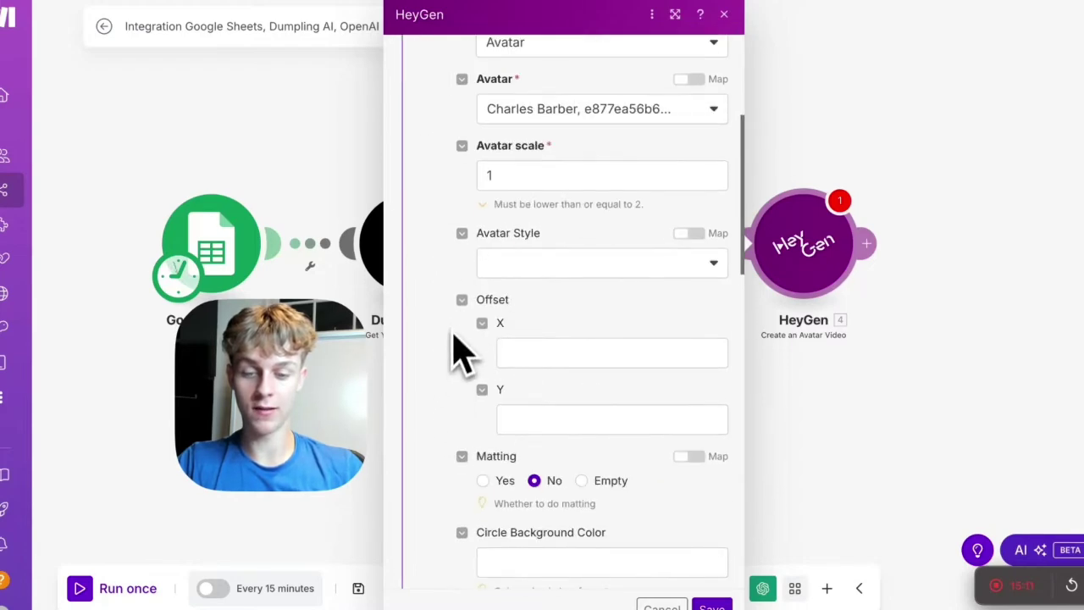
pyautogui.scroll(2, 460, 347)
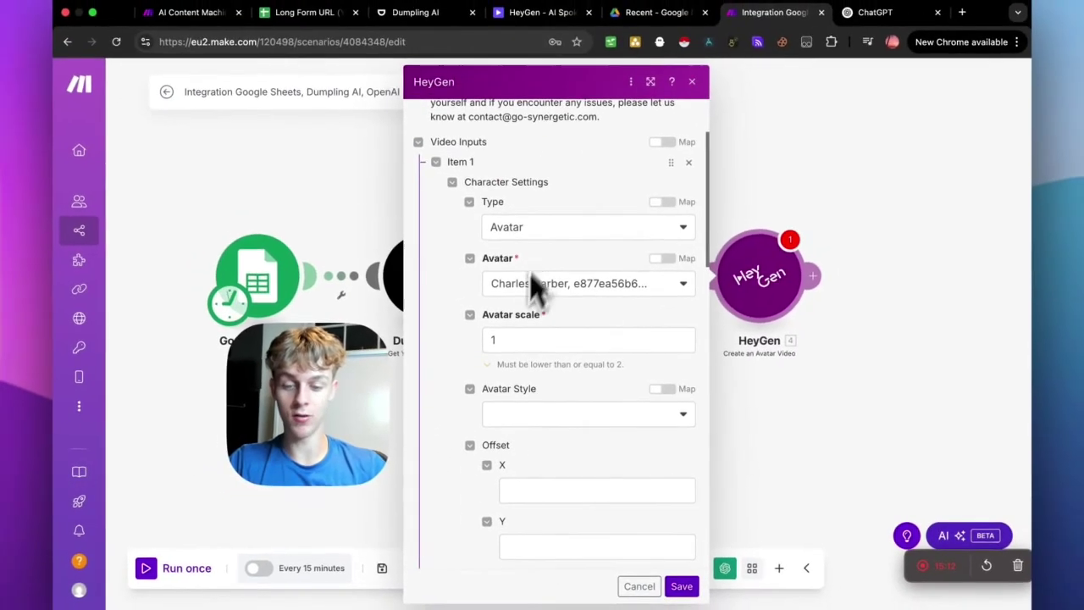
pyautogui.scroll(-10, 491, 363)
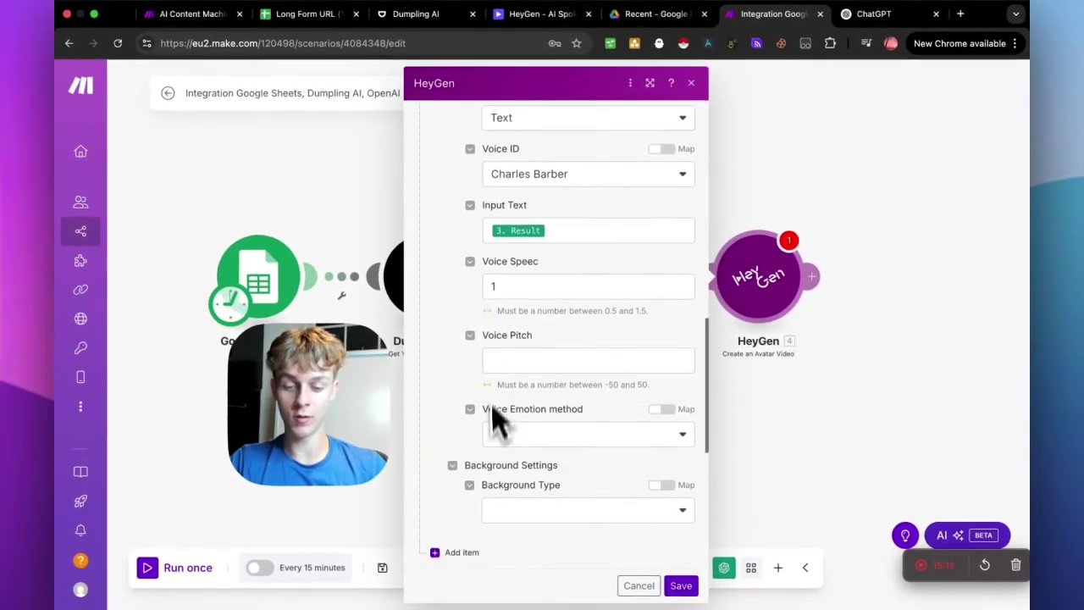
pyautogui.scroll(-10, 555, 390)
pyautogui.click(682, 586)
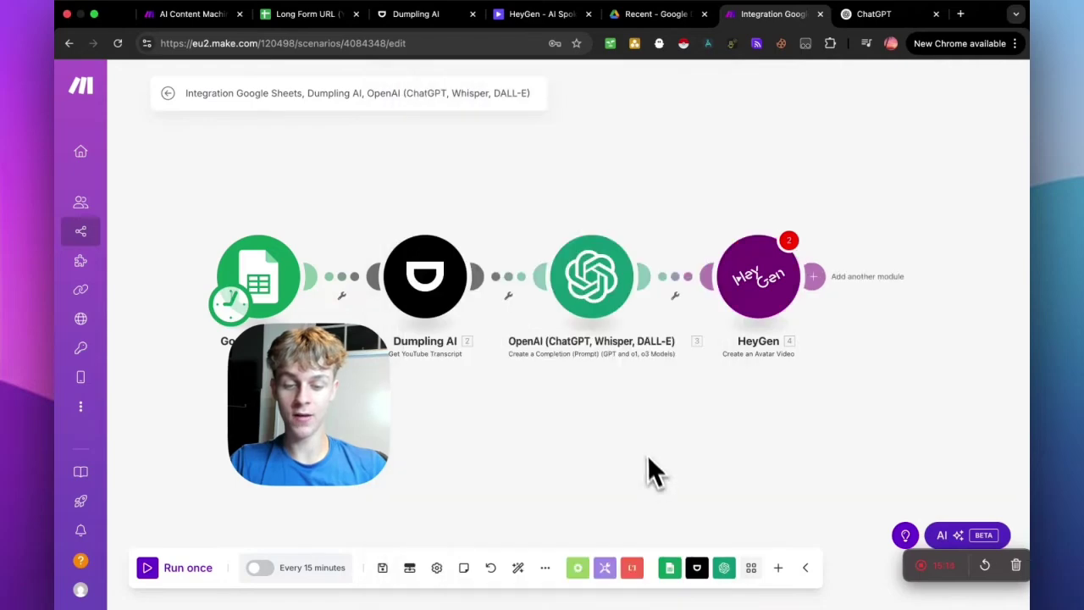
# Reopen the HeyGen module to check its settings, save it again, and save the scenario.
pyautogui.moveTo(649, 477); pyautogui.dragTo(720, 404)
pyautogui.click(834, 242)
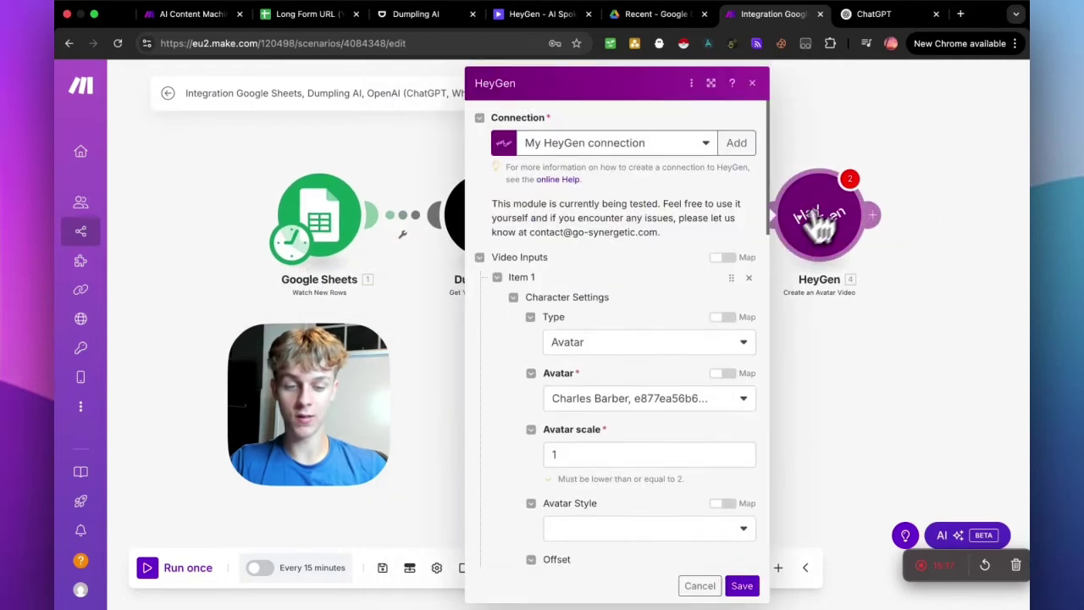
pyautogui.scroll(-15, 610, 347)
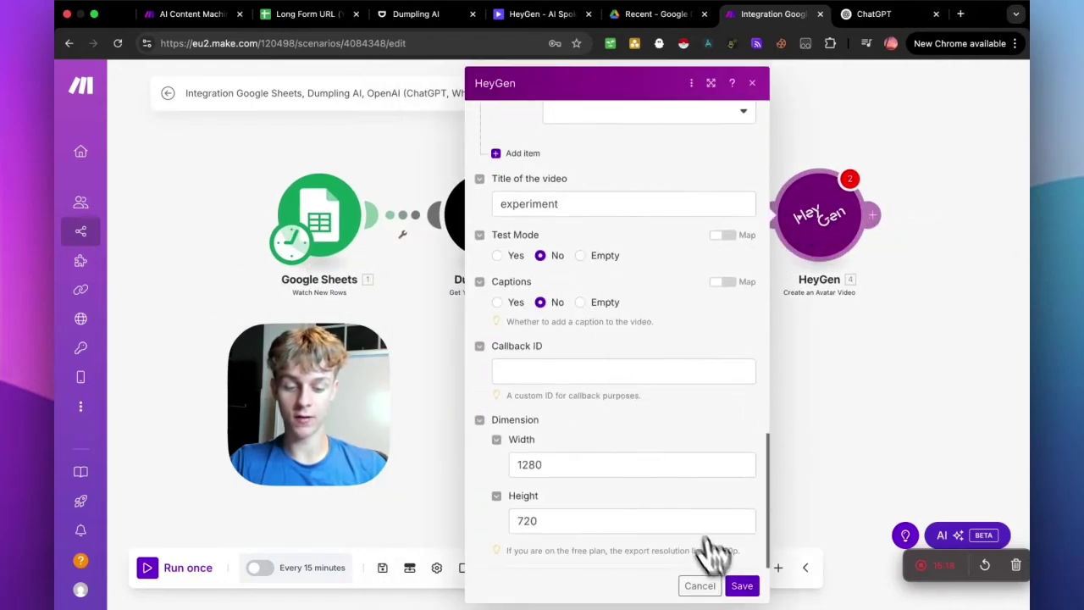
pyautogui.click(742, 586)
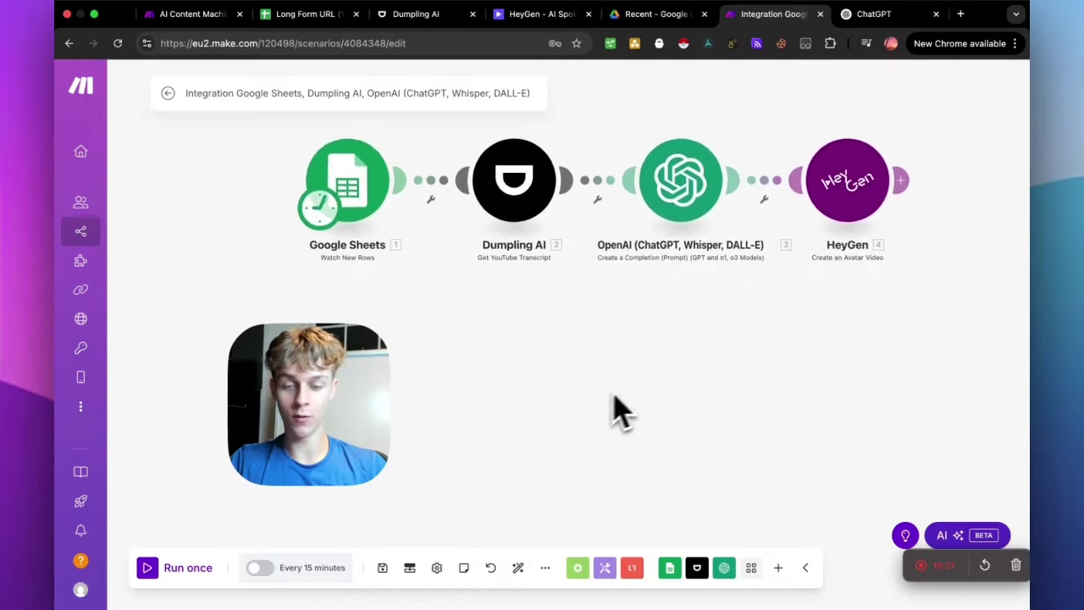
pyautogui.click(383, 567)
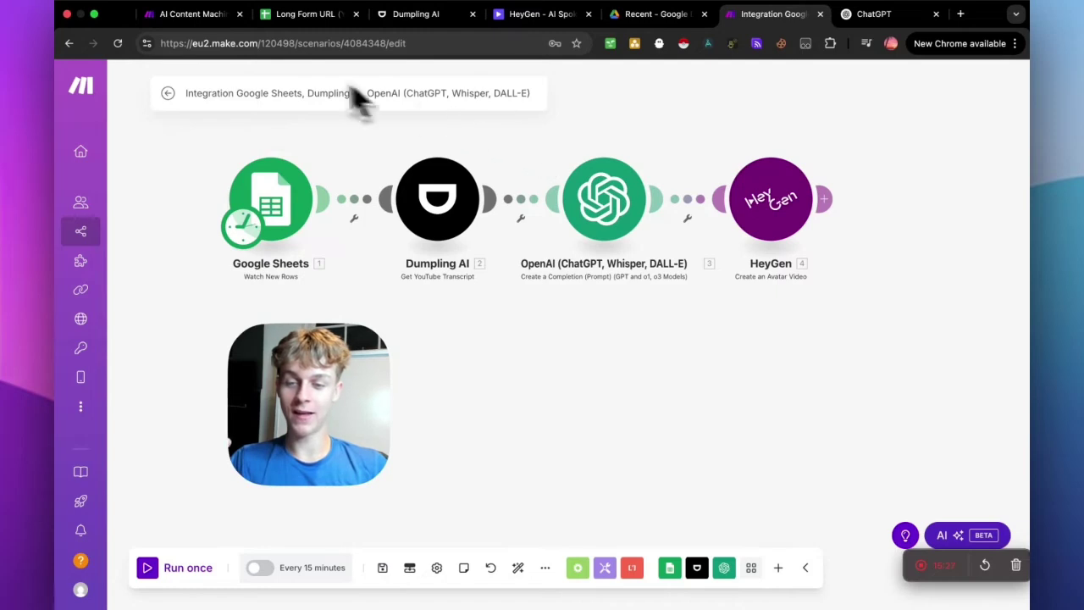
# Check the Sleep modules in the AI Content Machine scenario, and add a Tools Sleep module with a 300-second delay after HeyGen in the new scenario.
pyautogui.click(197, 16)
pyautogui.click(415, 174)
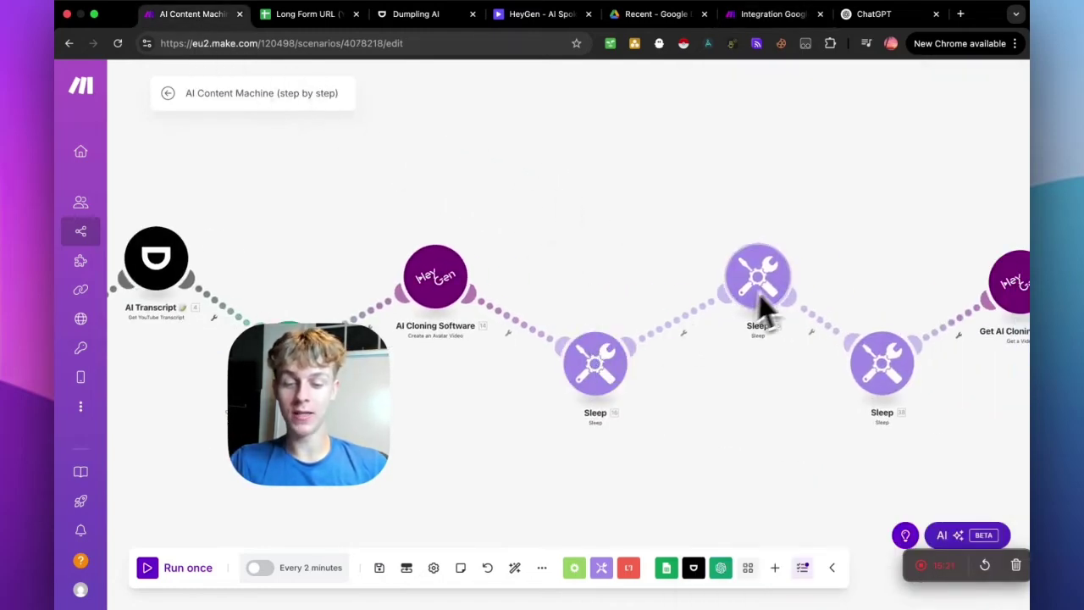
pyautogui.click(752, 15)
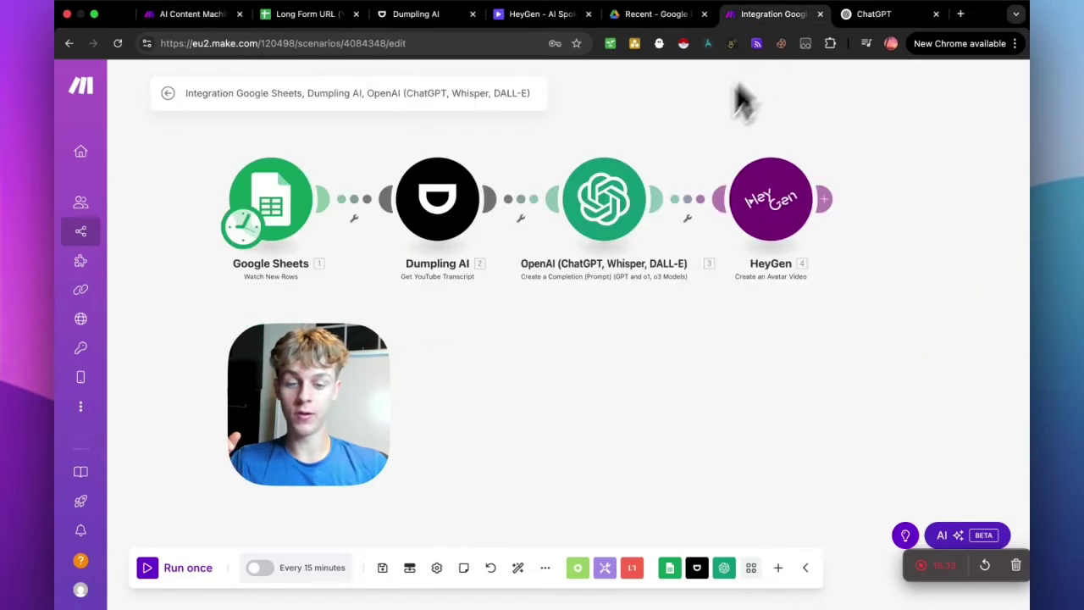
pyautogui.click(823, 199)
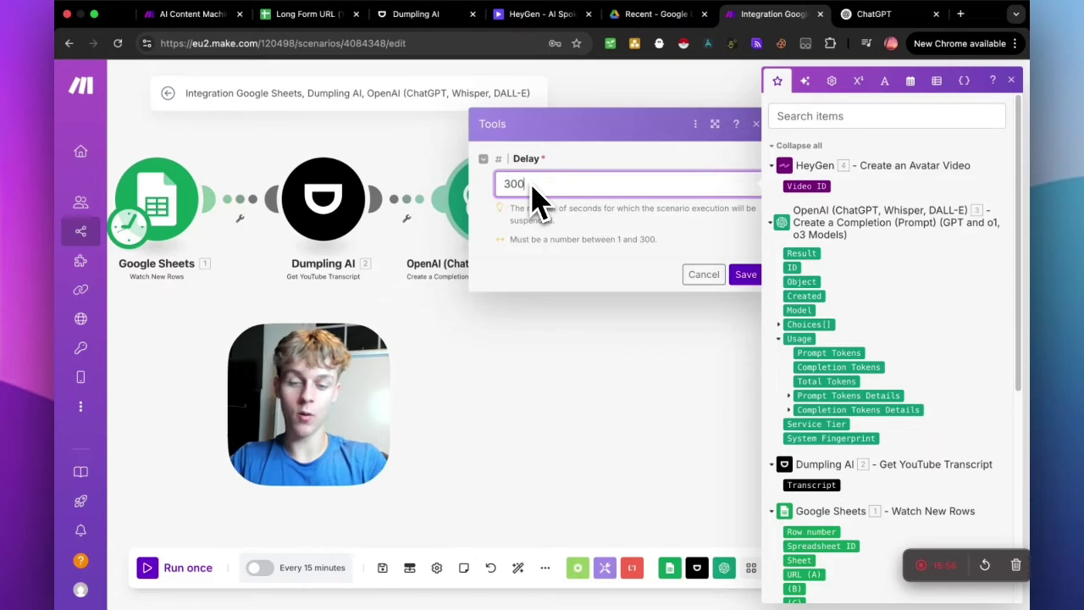
pyautogui.click(745, 274)
pyautogui.hscroll(4, 697, 259)
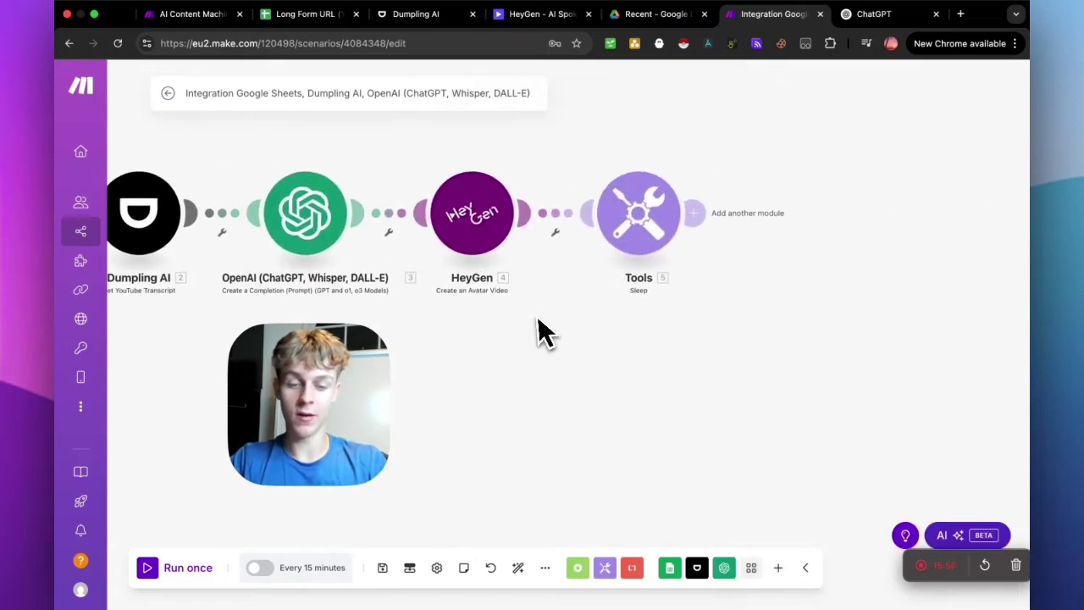
# Clone the Sleep module twice and line up the copies in a row after the first one.
pyautogui.rightClick(649, 236)
pyautogui.click(670, 302)
pyautogui.rightClick(737, 254)
pyautogui.click(754, 347)
pyautogui.click(898, 225)
pyautogui.moveTo(699, 261); pyautogui.dragTo(791, 229)
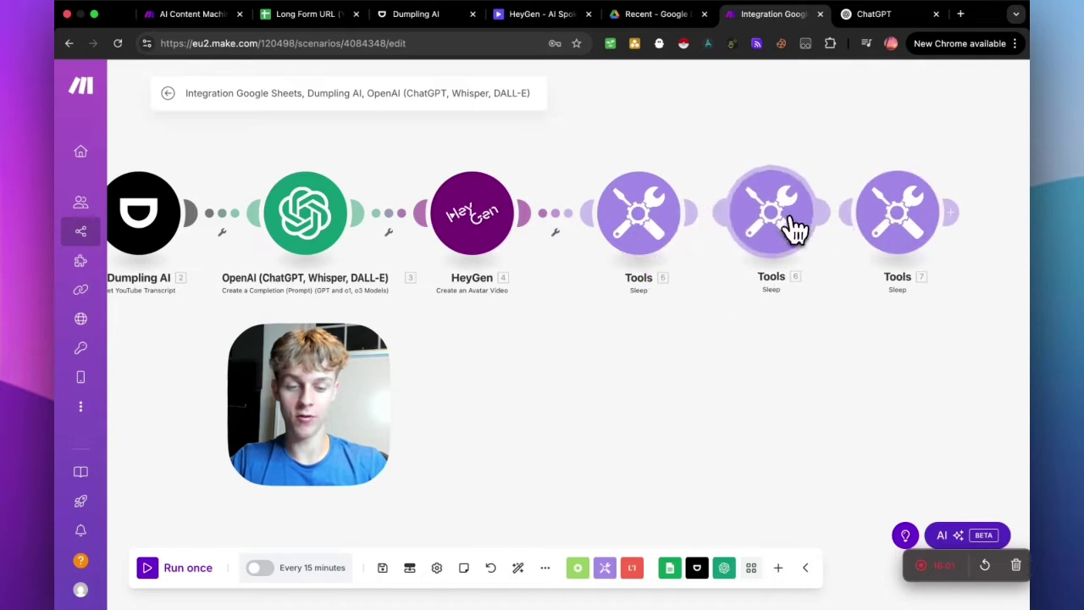
pyautogui.hscroll(3, 839, 280)
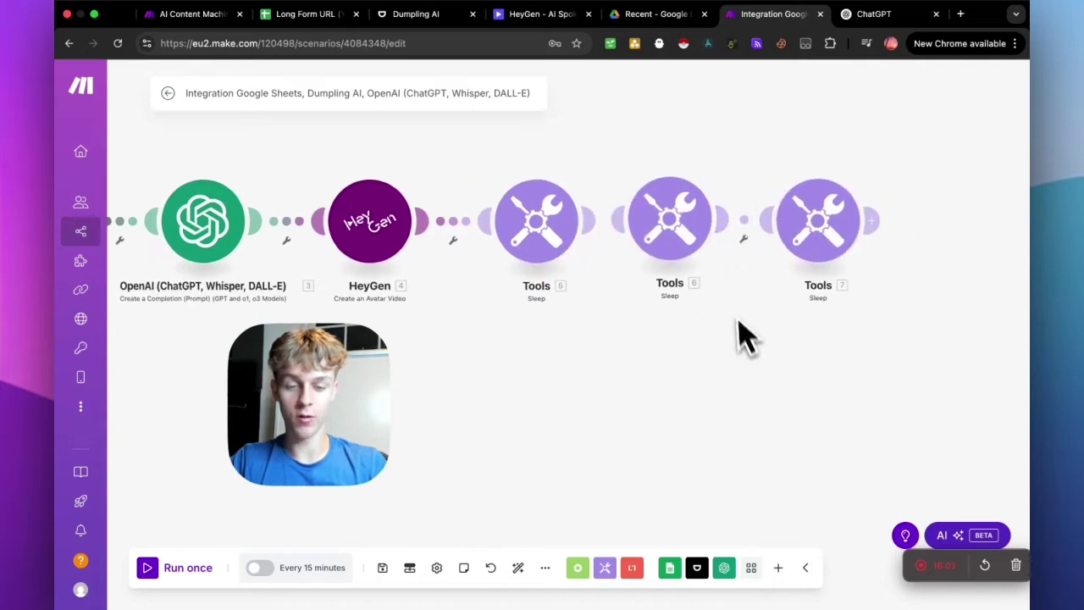
# Check the delay of the second Sleep module and link the three Sleep modules into one continuous chain.
pyautogui.click(578, 229)
pyautogui.click(813, 297)
pyautogui.click(649, 232)
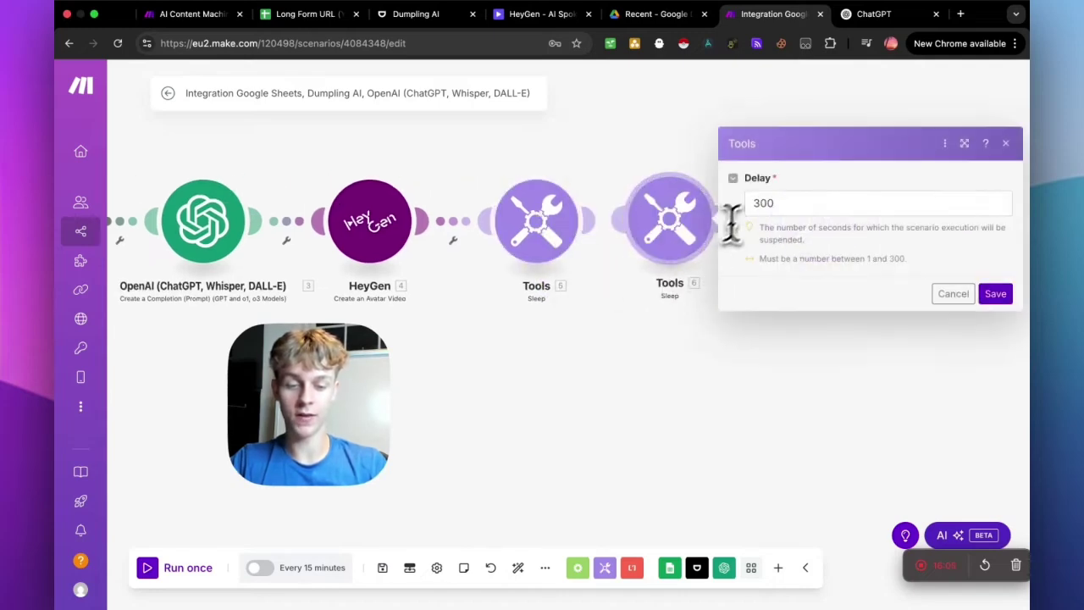
pyautogui.click(970, 296)
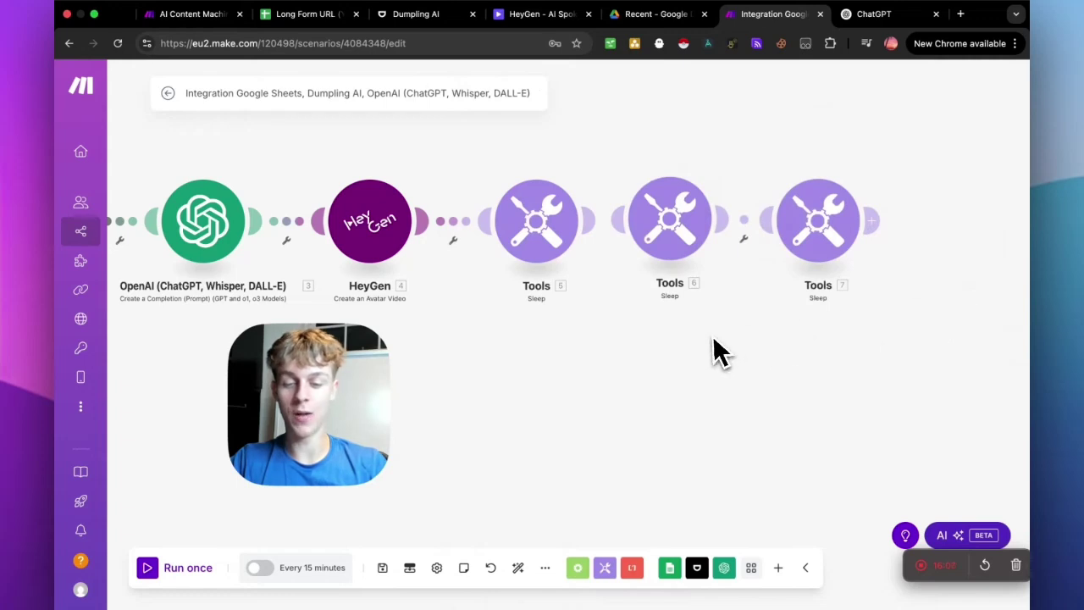
pyautogui.moveTo(713, 340); pyautogui.dragTo(648, 322)
pyautogui.moveTo(625, 229); pyautogui.dragTo(638, 229)
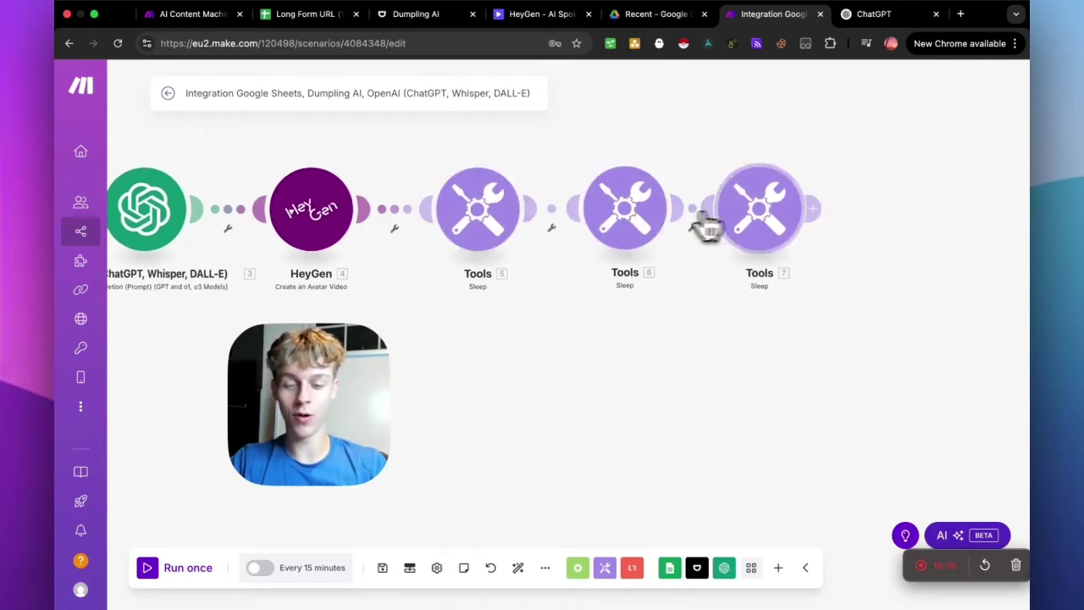
pyautogui.moveTo(731, 222); pyautogui.dragTo(751, 226)
pyautogui.hscroll(2, 731, 298)
pyautogui.moveTo(731, 298); pyautogui.dragTo(653, 322)
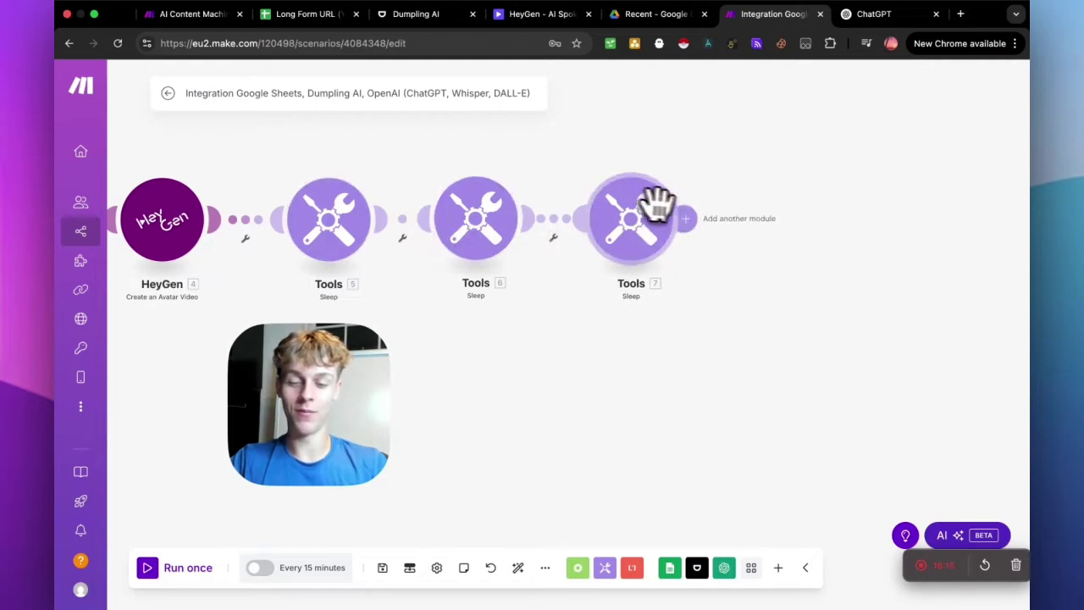
# Add a HeyGen Get a Video module after the last Sleep and map its Video ID from the Create an Avatar Video module.
pyautogui.click(693, 214)
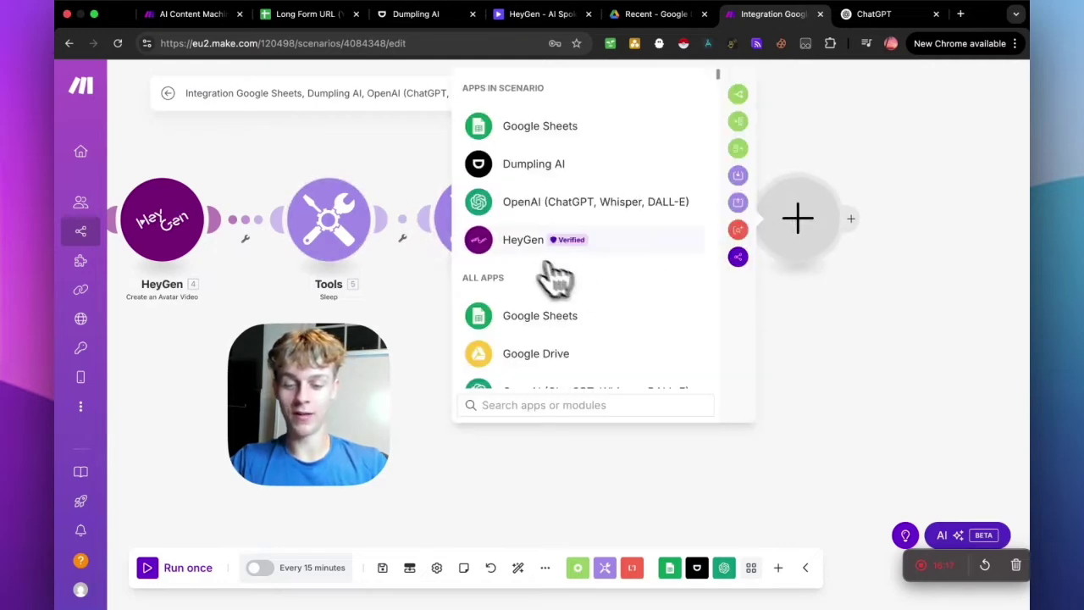
pyautogui.click(516, 241)
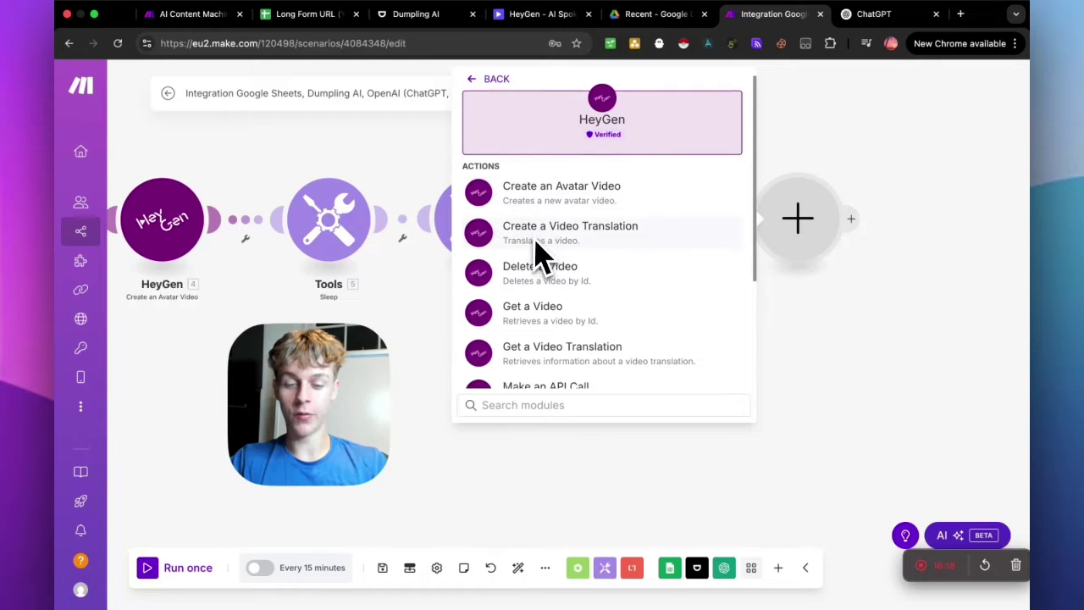
pyautogui.scroll(-1, 537, 251)
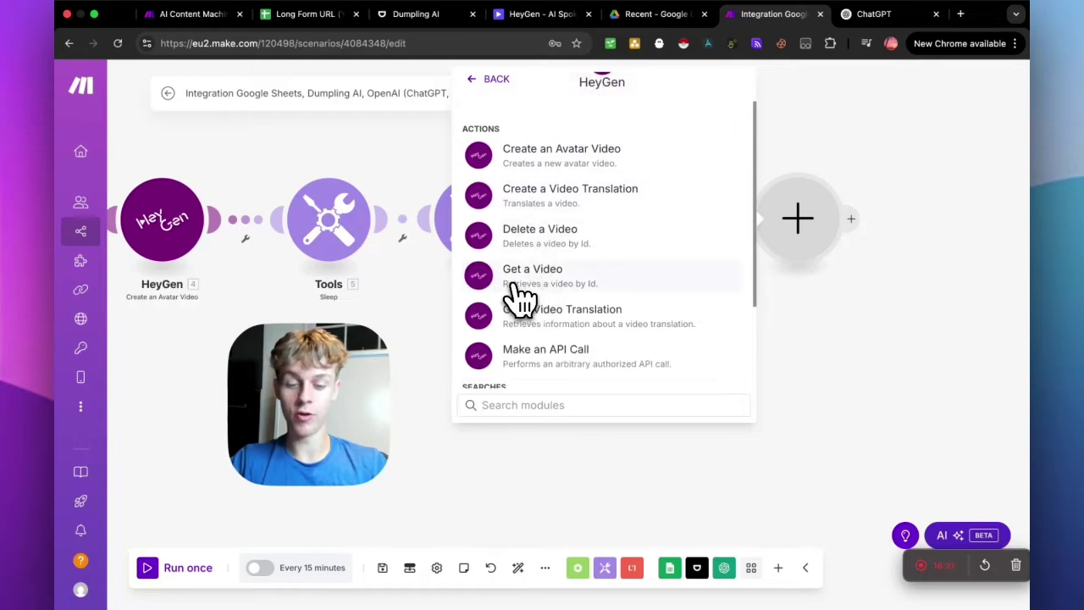
pyautogui.click(553, 288)
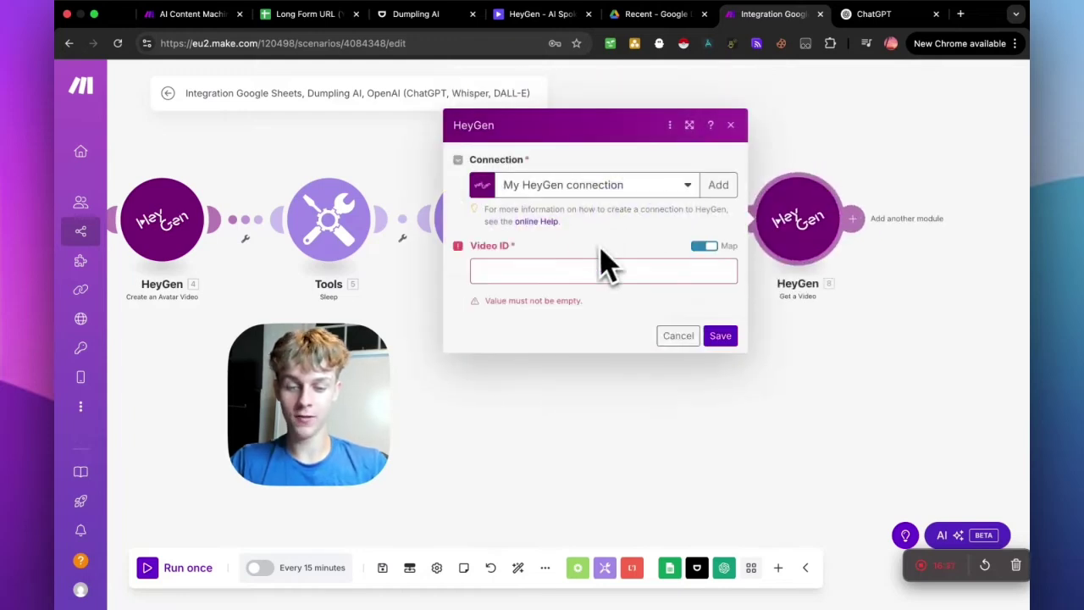
pyautogui.click(707, 247)
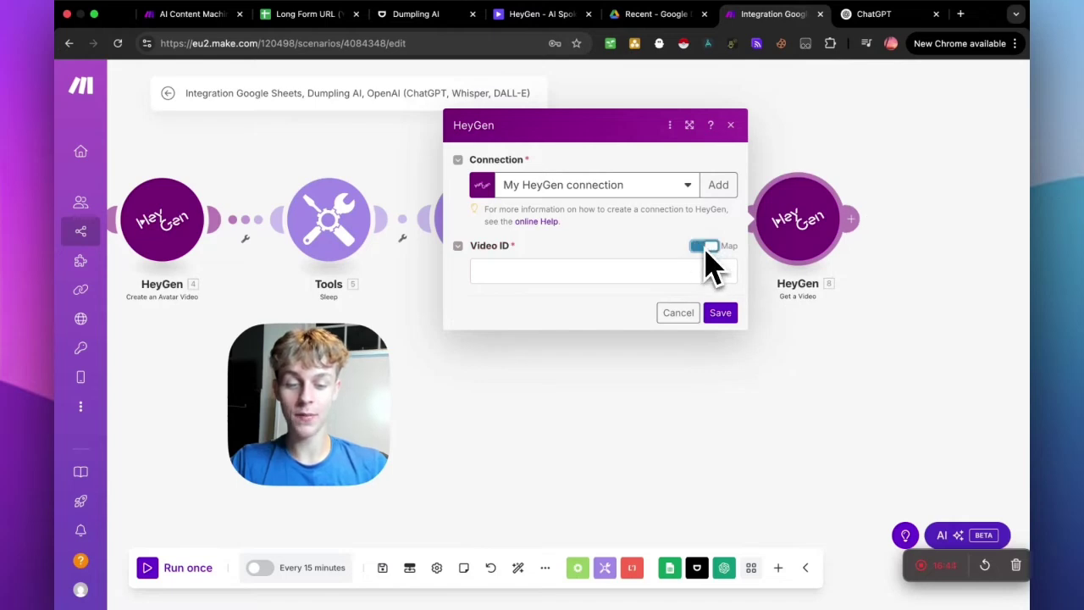
pyautogui.click(606, 269)
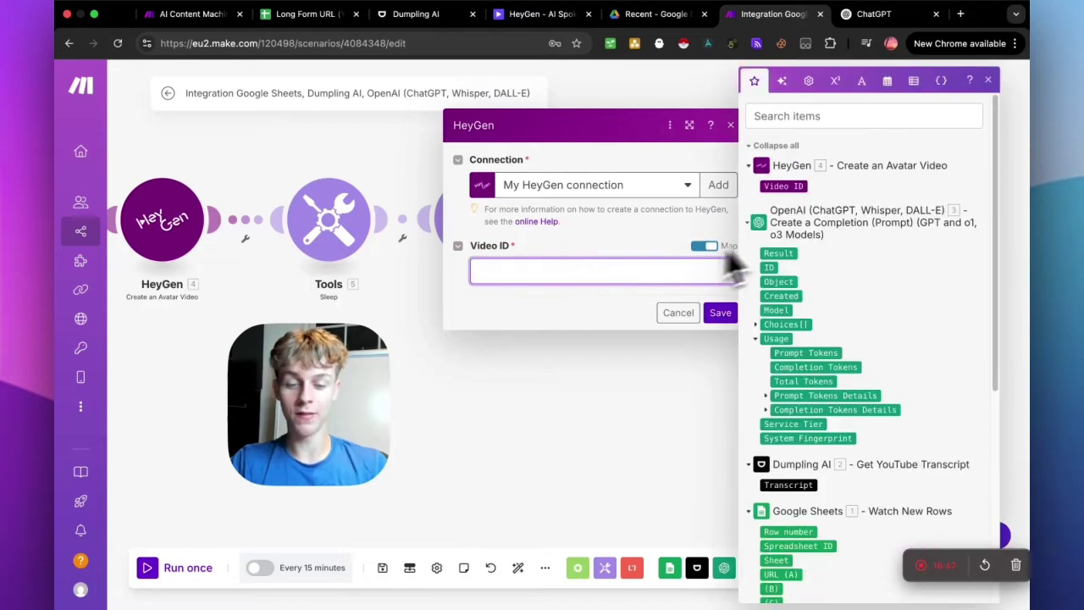
pyautogui.click(781, 185)
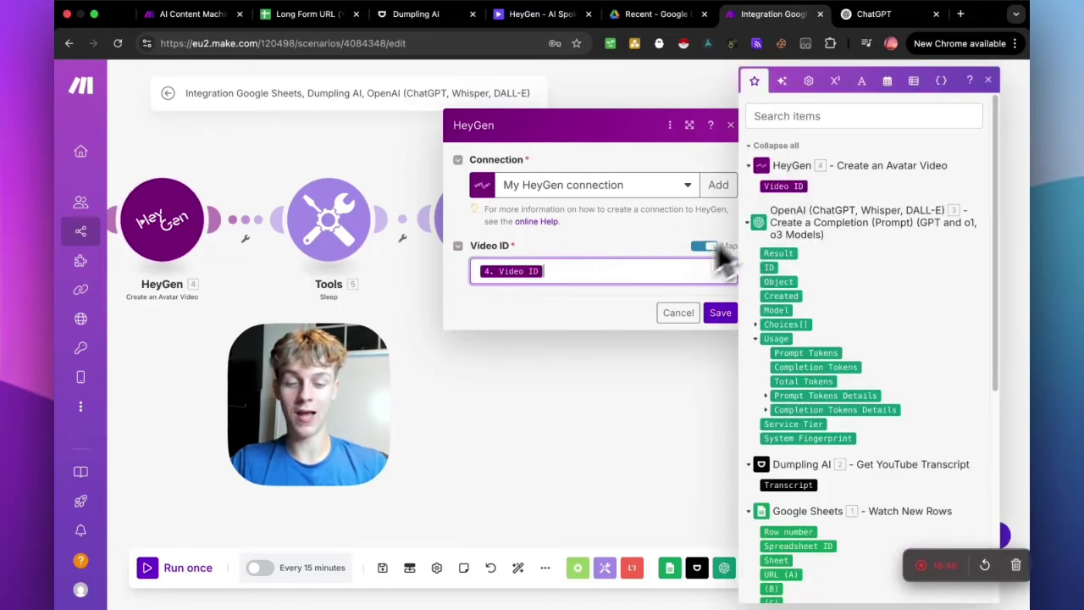
# Switch the Video ID's mapping off to view the list of videos, re-enable it, map the avatar video's Video ID again, and save.
pyautogui.click(619, 249)
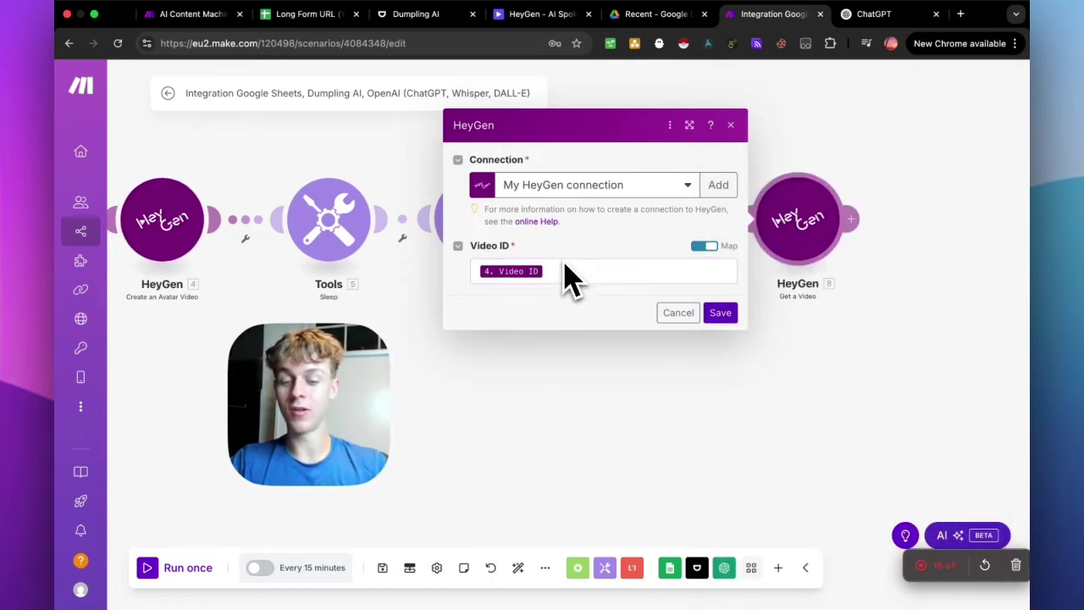
pyautogui.click(635, 271)
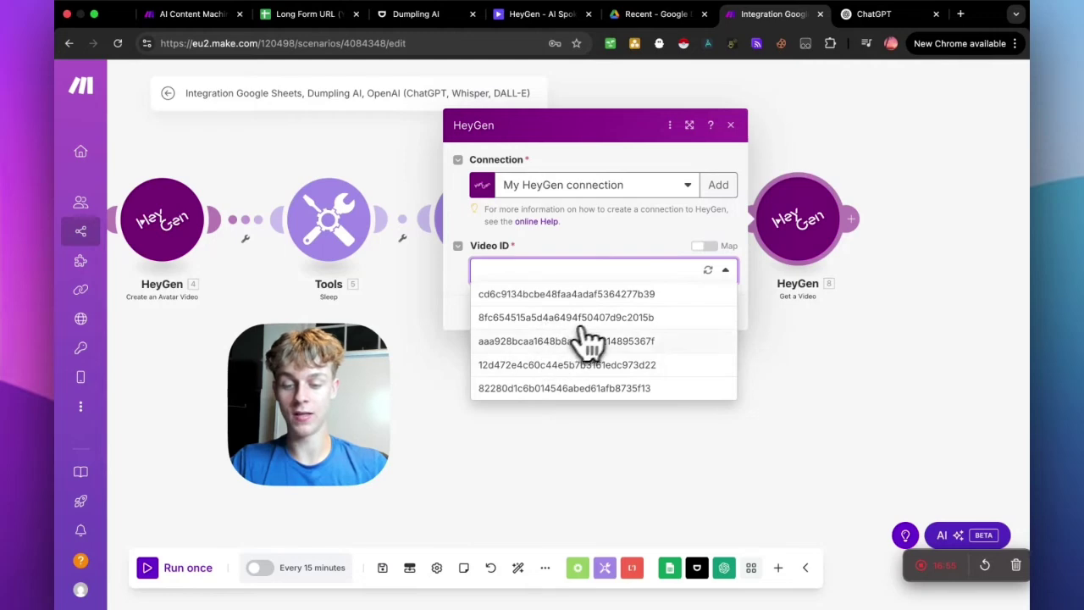
pyautogui.click(572, 265)
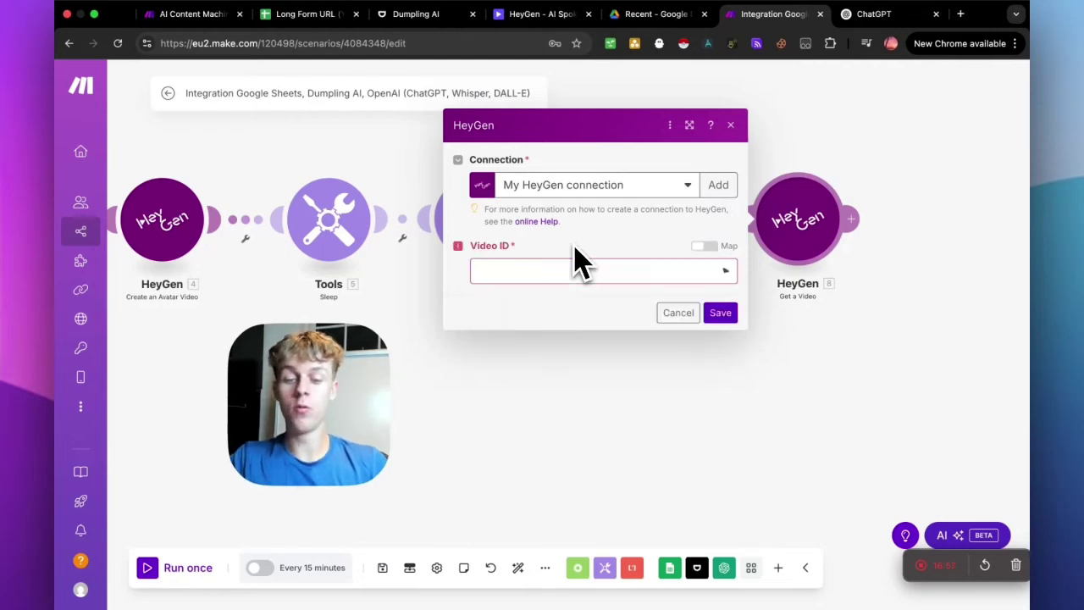
pyautogui.click(711, 247)
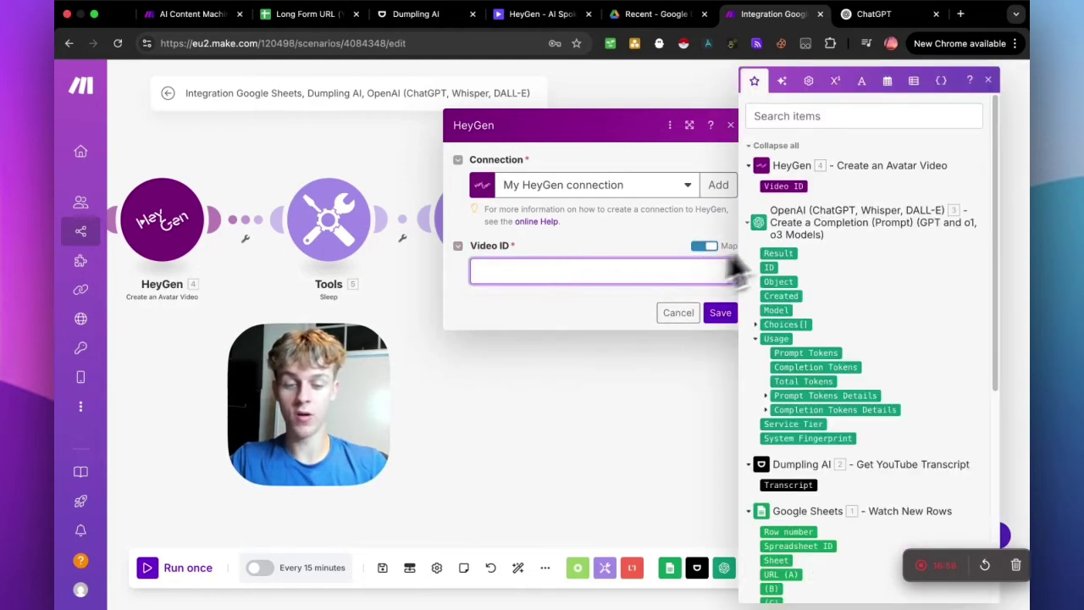
pyautogui.click(780, 183)
pyautogui.click(669, 245)
pyautogui.click(720, 312)
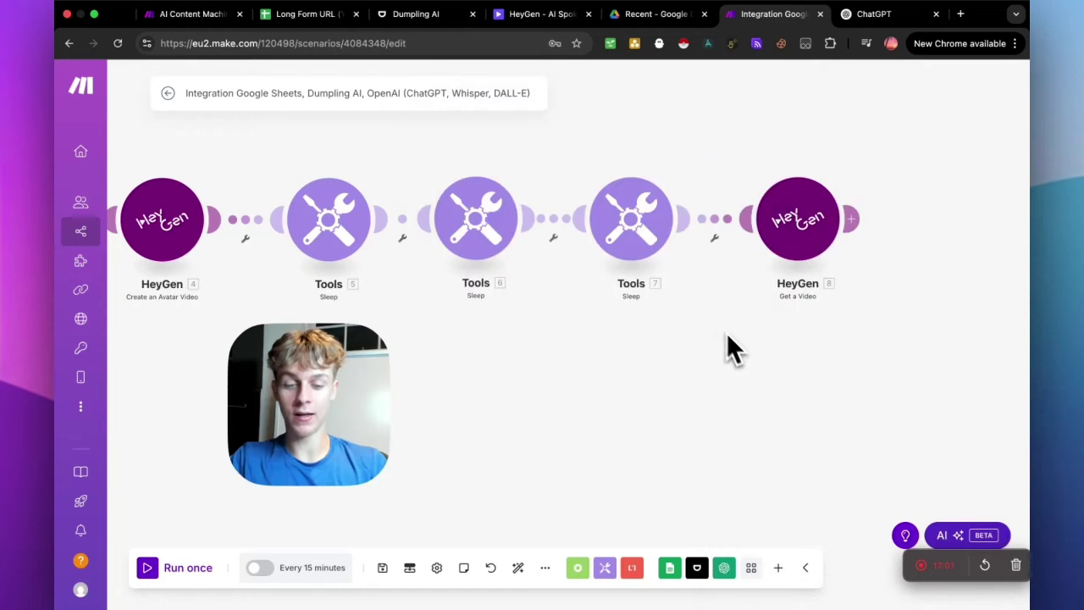
# Following the AI Content Machine scenario, add an HTTP Get a file module after Get a Video, map its URL to Data: Video Url, and save.
pyautogui.moveTo(742, 354); pyautogui.dragTo(641, 351)
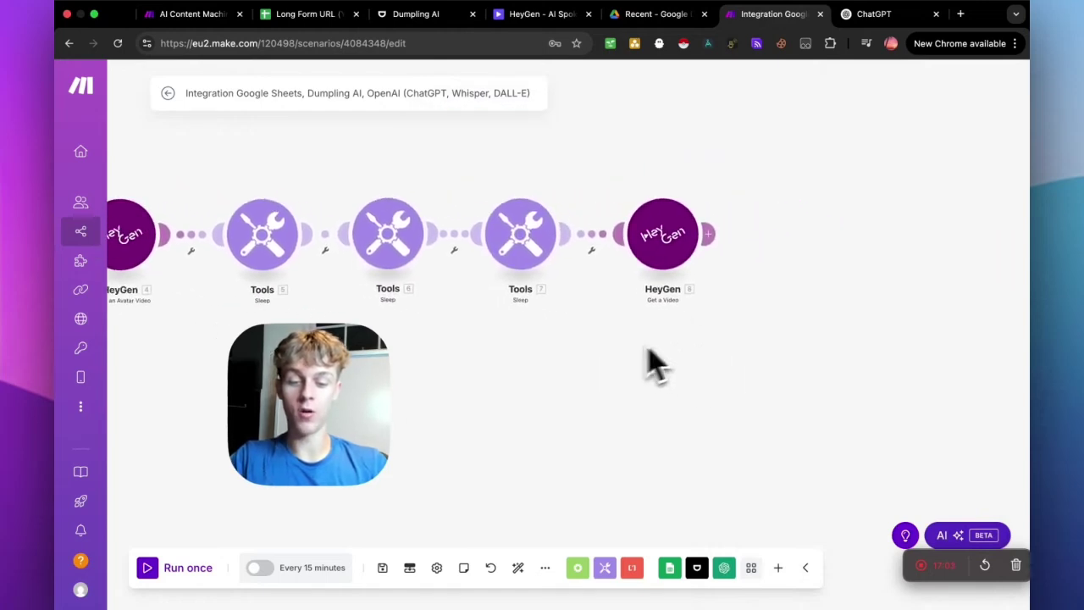
pyautogui.click(195, 16)
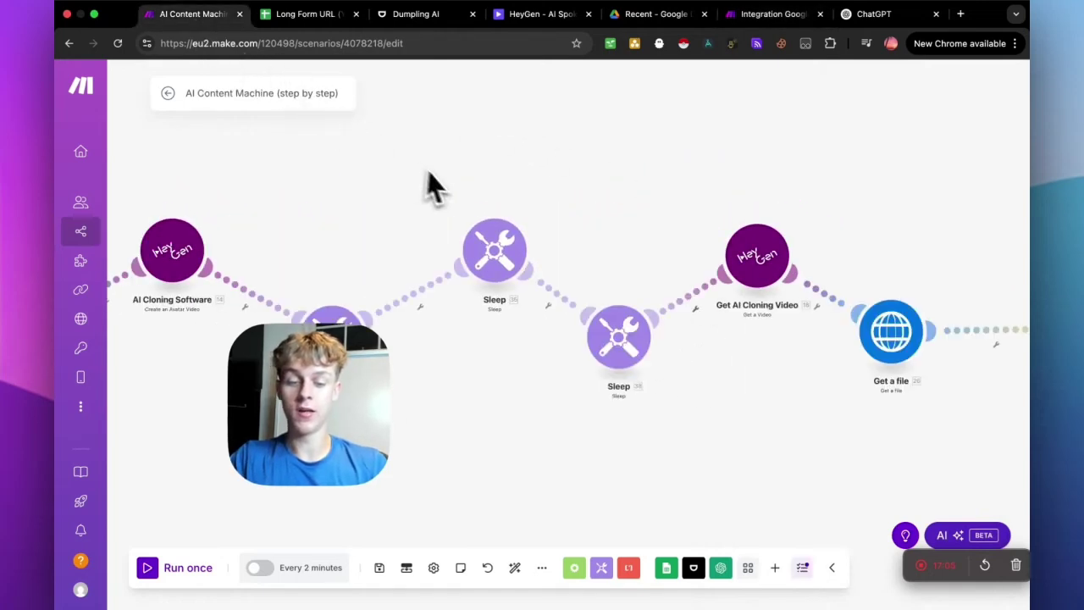
pyautogui.hscroll(5, 426, 185)
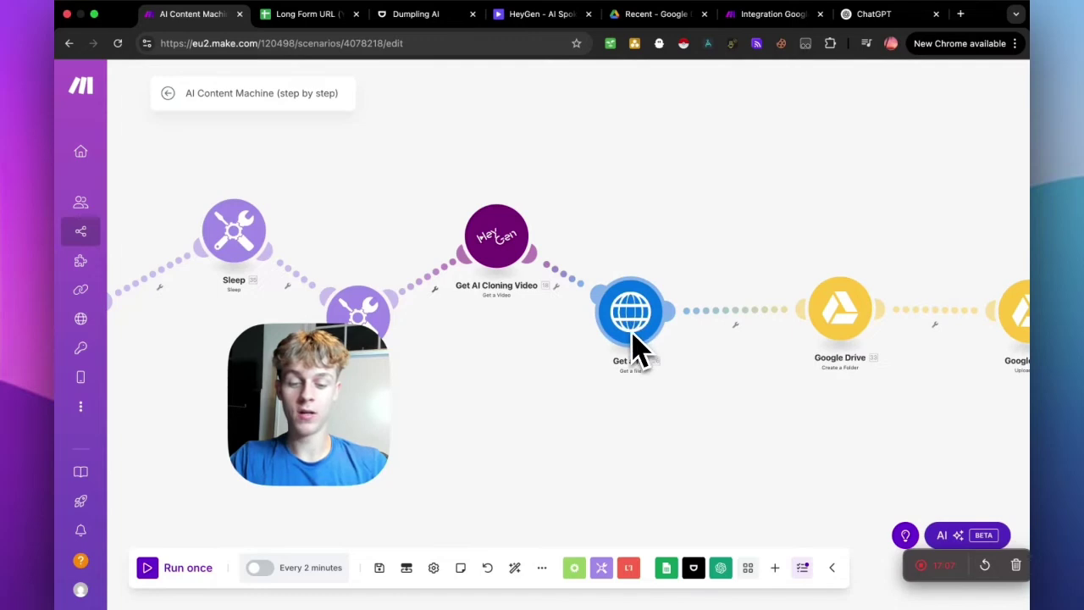
pyautogui.click(869, 15)
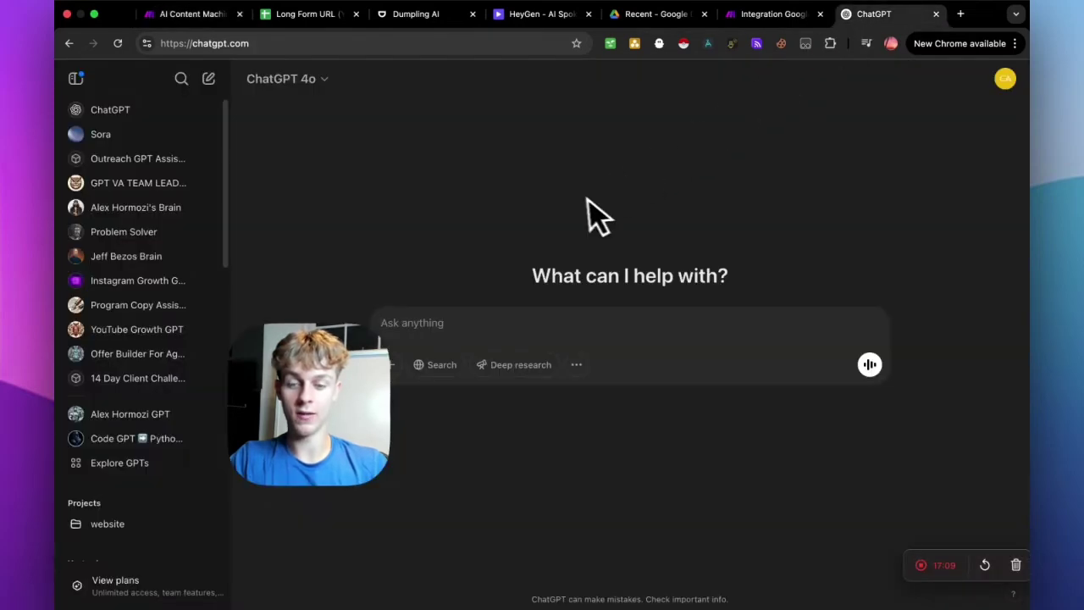
pyautogui.click(769, 15)
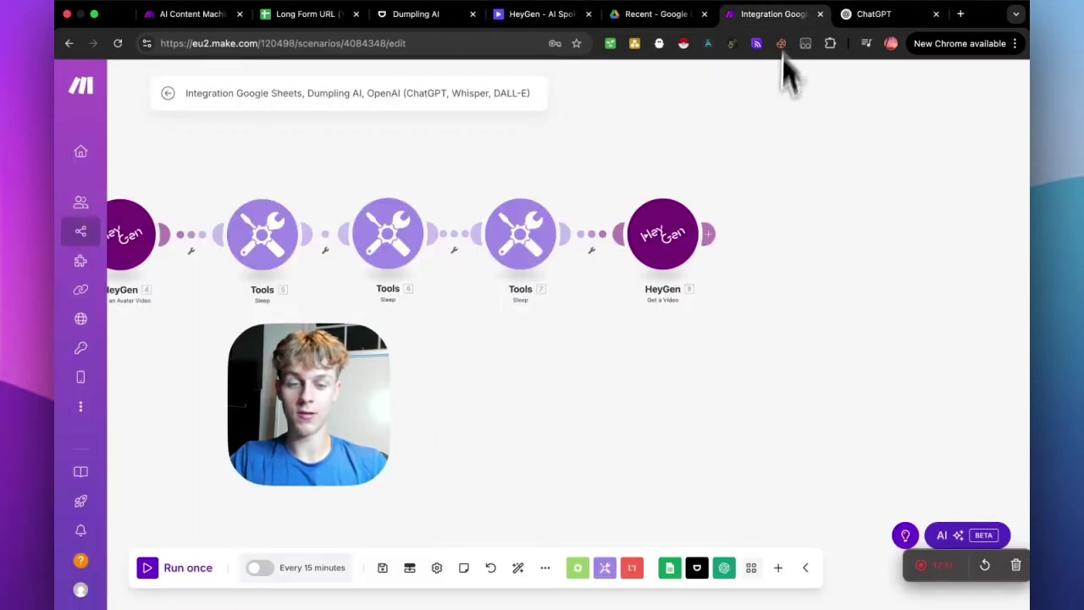
pyautogui.click(731, 234)
pyautogui.write('http')
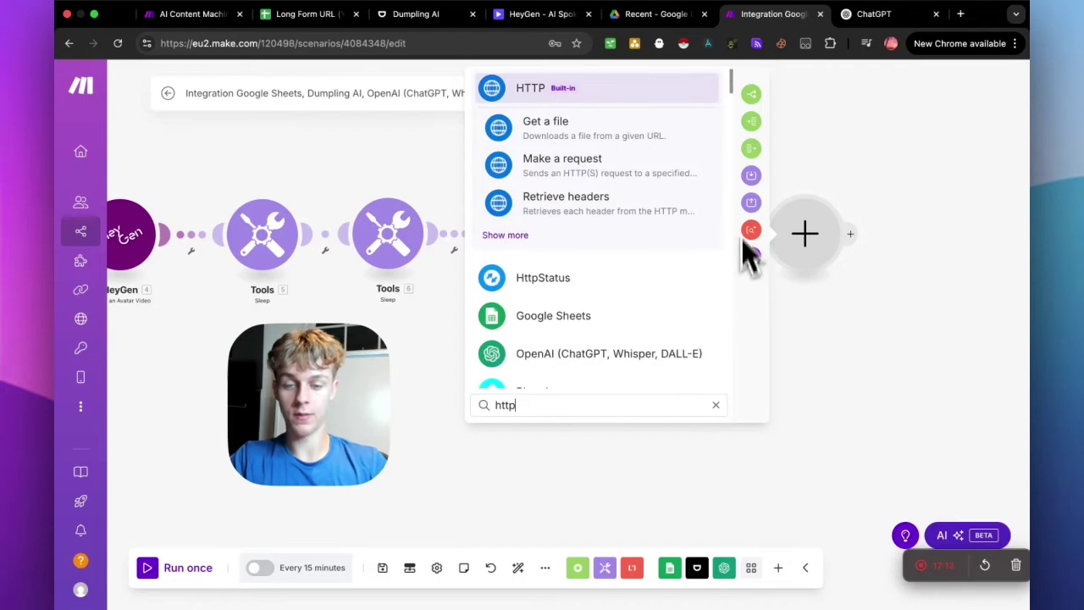
pyautogui.click(614, 126)
pyautogui.click(623, 243)
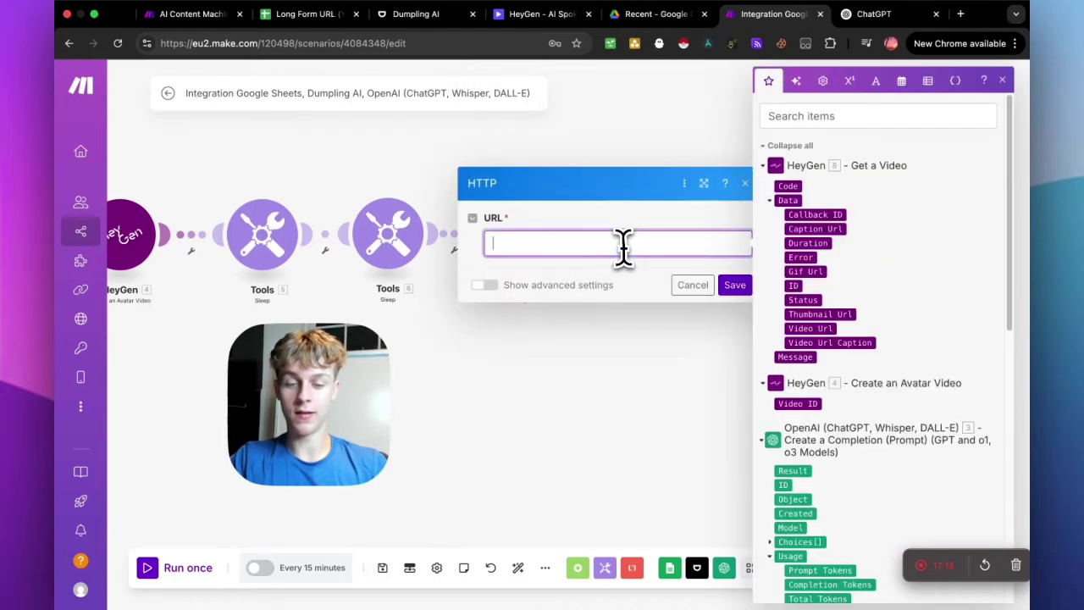
pyautogui.click(824, 331)
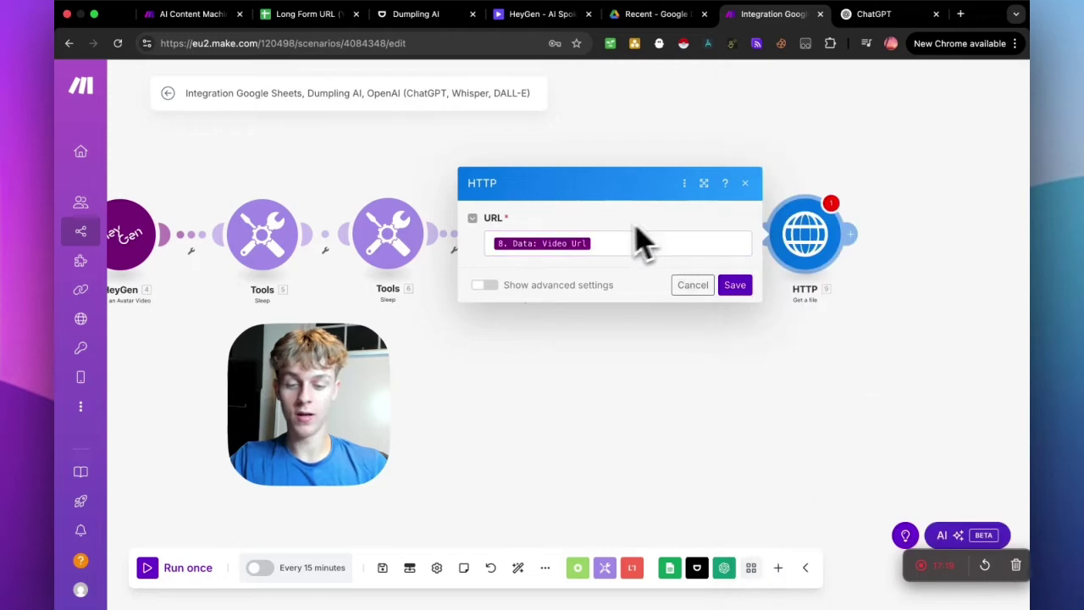
pyautogui.click(727, 285)
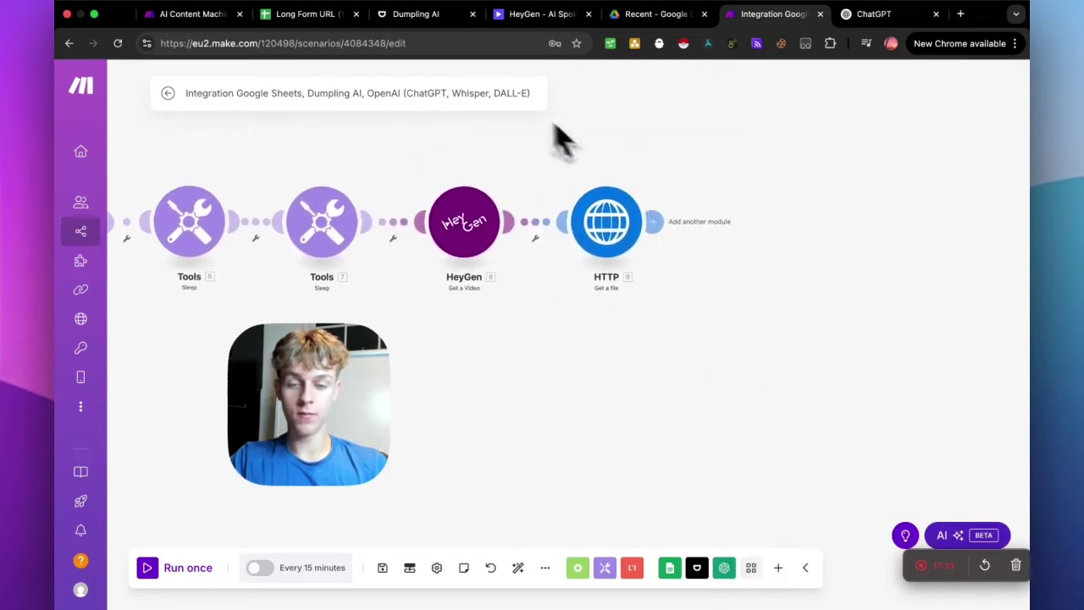
# Compare the URL mapping with the Get a file module in the AI Content Machine scenario and return to the new scenario.
pyautogui.click(191, 14)
pyautogui.click(637, 315)
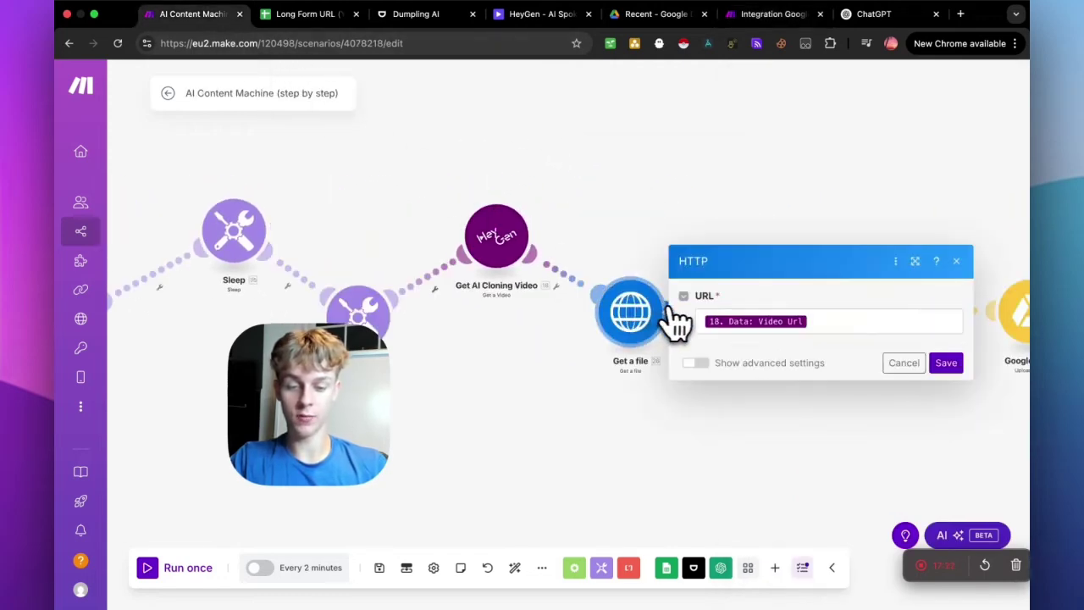
pyautogui.click(766, 14)
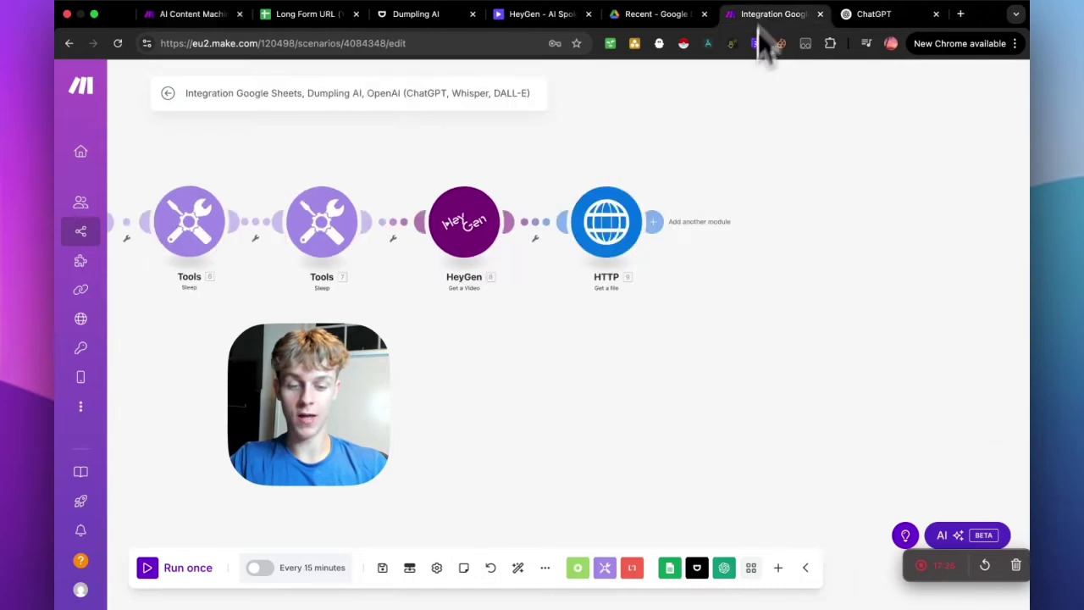
# Add a Google Drive Create a Folder module after the HTTP Get a file module.
pyautogui.click(687, 220)
pyautogui.click(730, 223)
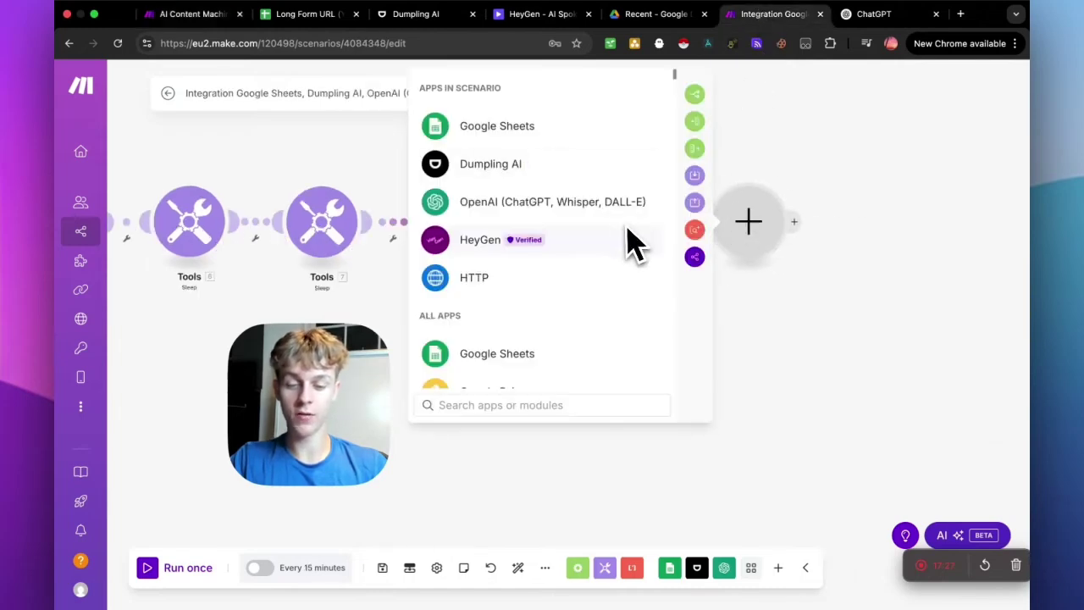
pyautogui.scroll(-2, 542, 304)
pyautogui.click(520, 322)
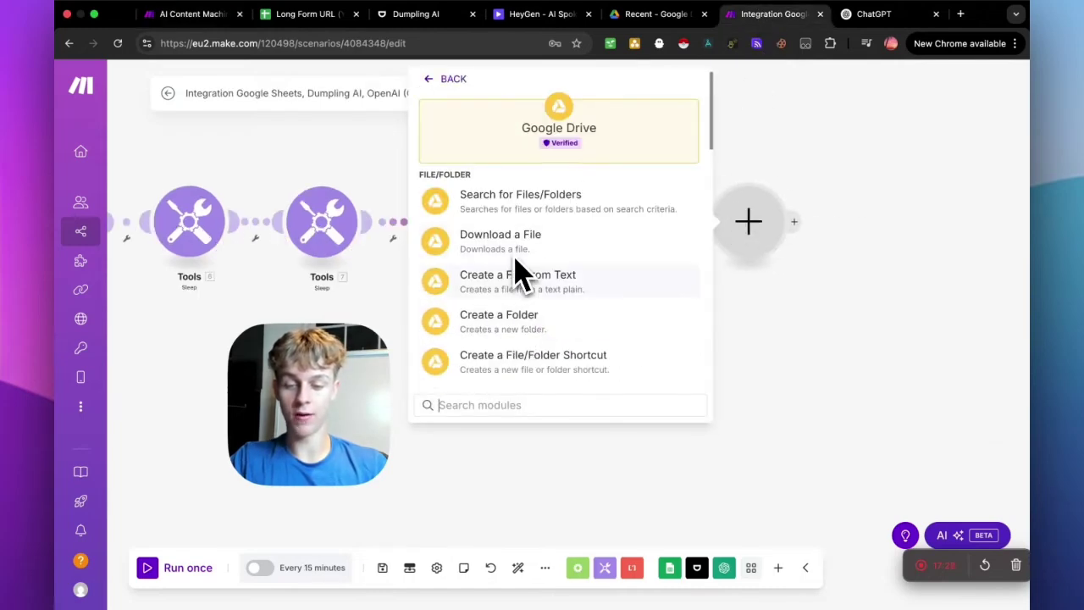
pyautogui.scroll(-1, 525, 284)
pyautogui.click(498, 293)
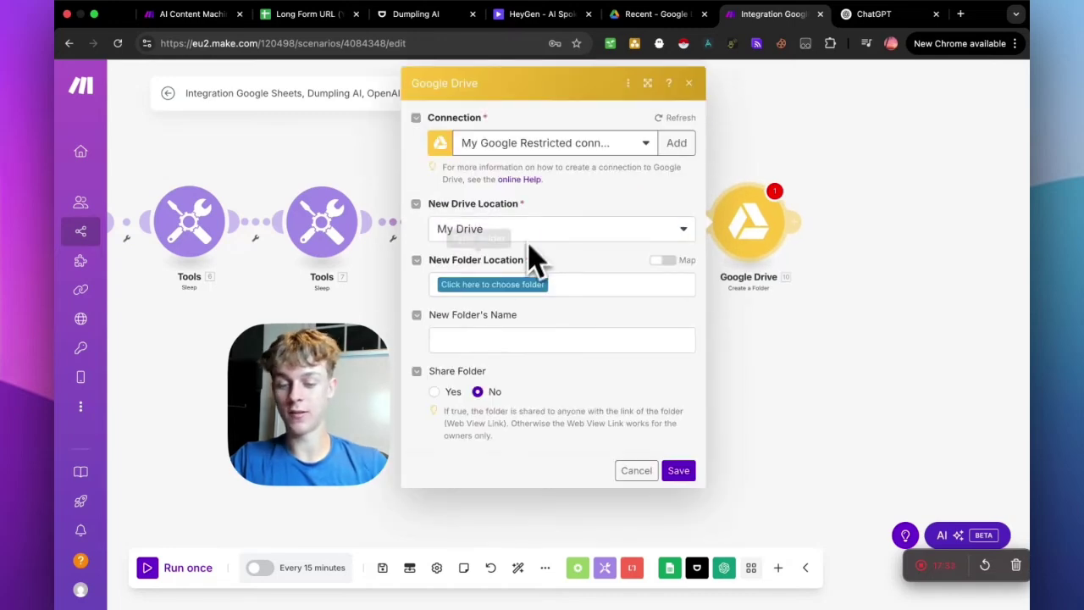
# Switch the Create a Folder module to the last listed Google Restricted connection and set New Folder Location to the My Drive root.
pyautogui.click(505, 285)
pyautogui.click(544, 144)
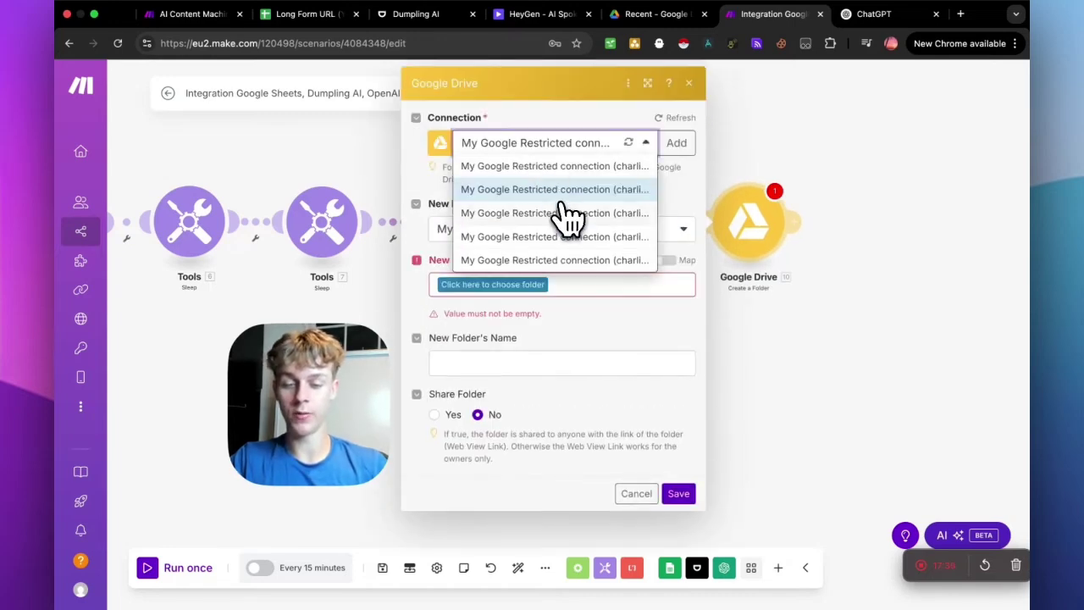
pyautogui.click(569, 260)
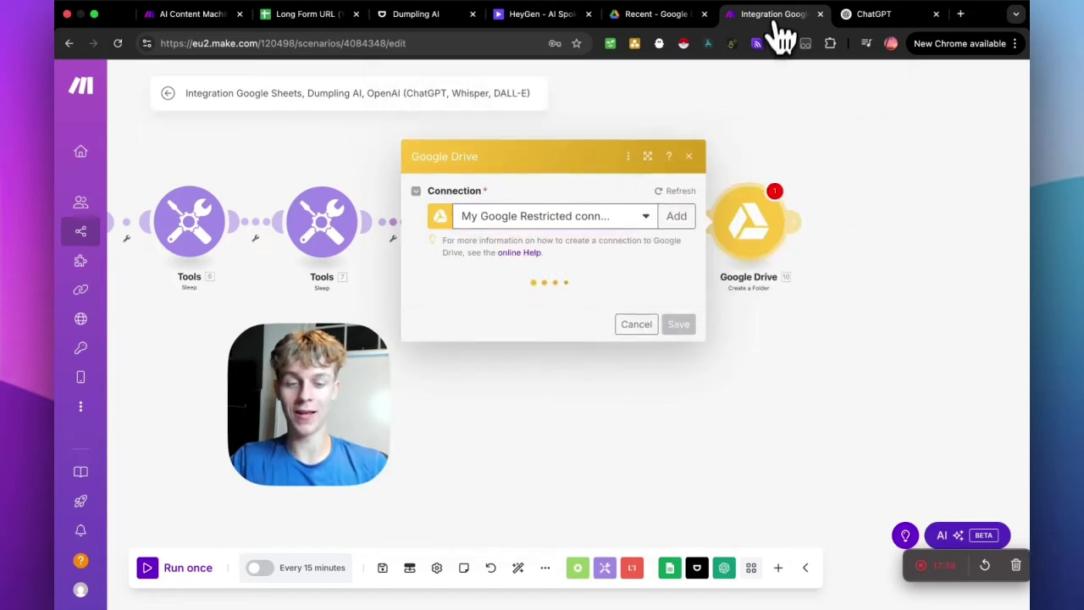
pyautogui.click(504, 287)
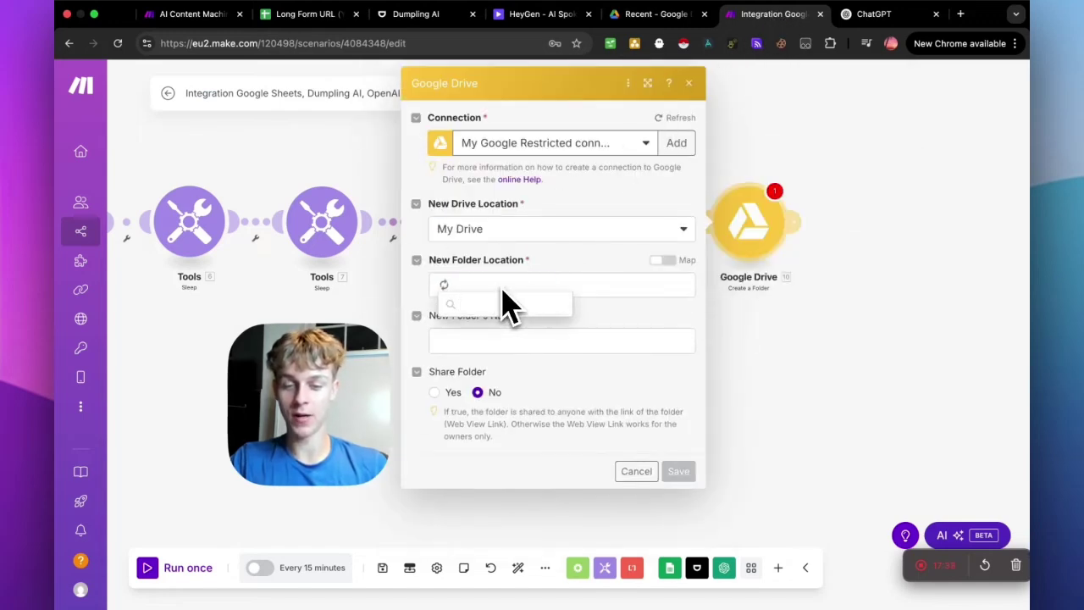
pyautogui.click(525, 321)
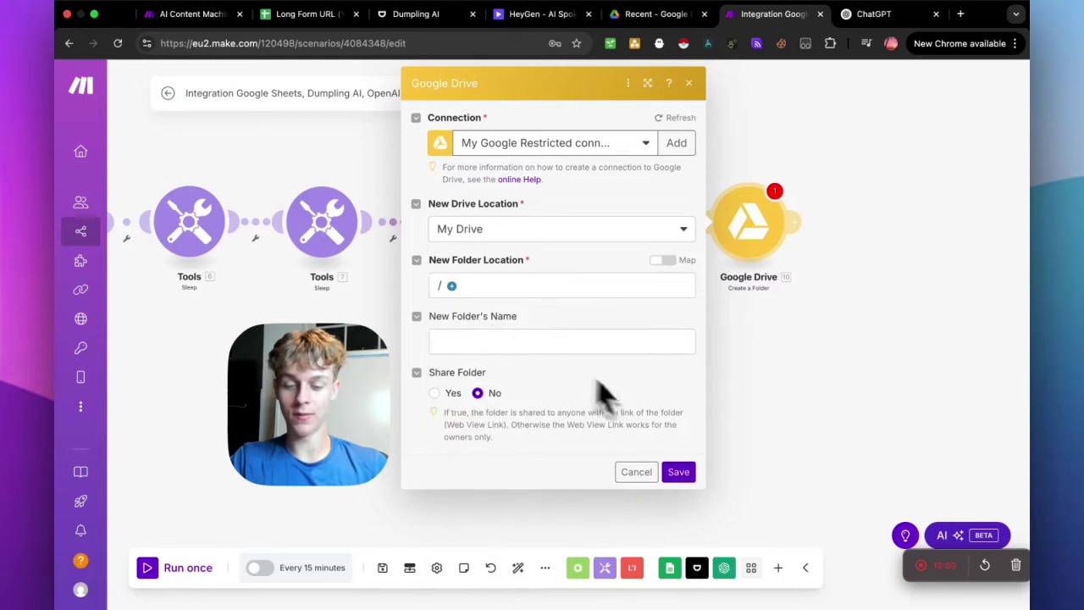
# Map New Folder's Name to the File name from HTTP Get a file and save the Create a Folder module.
pyautogui.click(496, 339)
pyautogui.moveTo(746, 203); pyautogui.dragTo(575, 322)
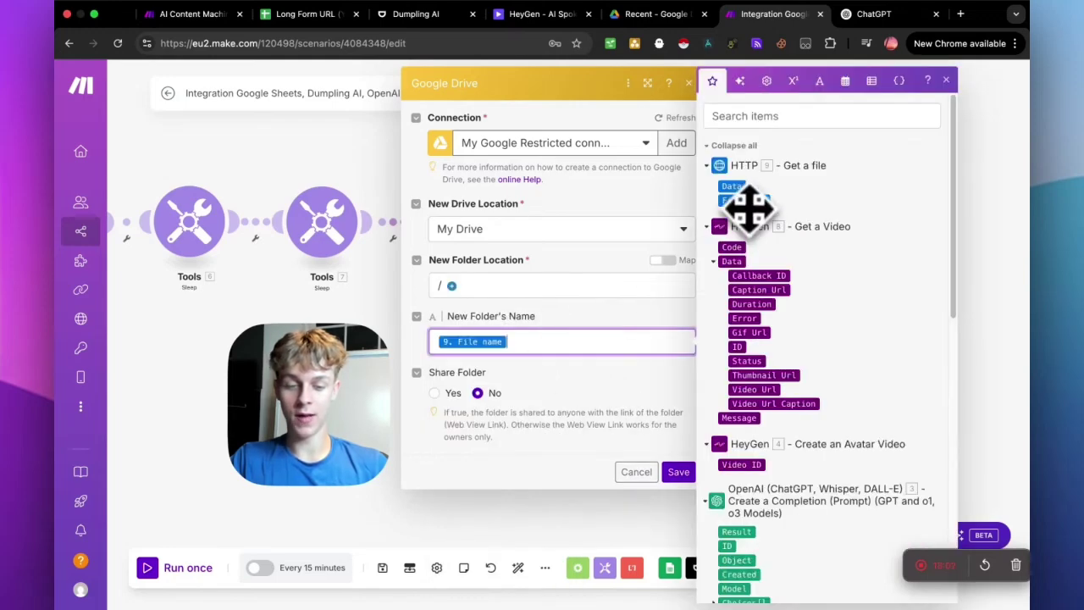
pyautogui.click(679, 472)
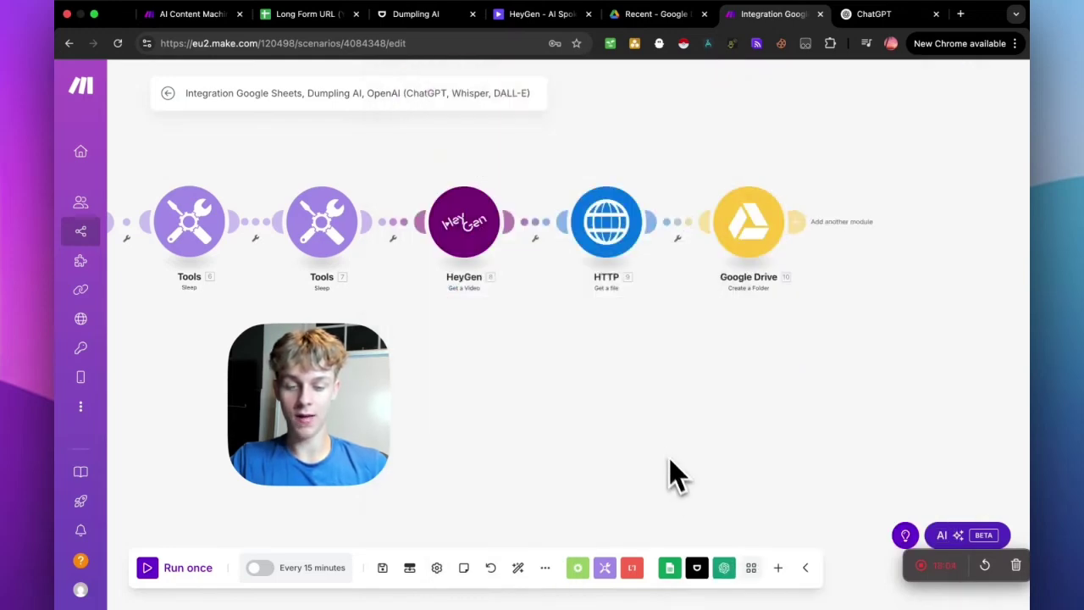
# Add a Google Drive Upload a File module after the Create a Folder module.
pyautogui.click(676, 244)
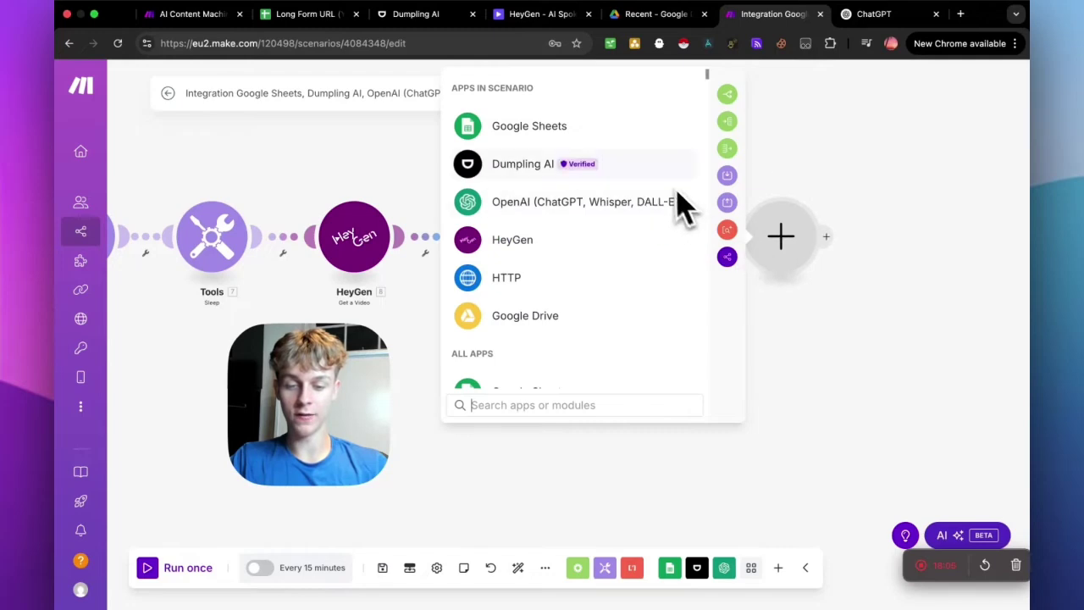
pyautogui.click(587, 314)
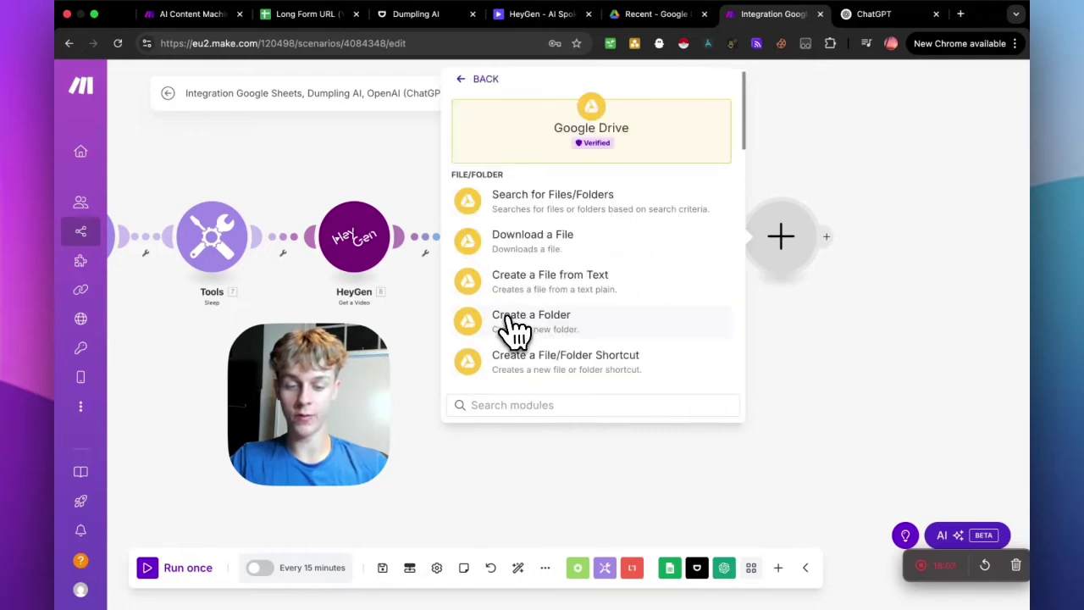
pyautogui.scroll(-3, 559, 279)
pyautogui.click(542, 252)
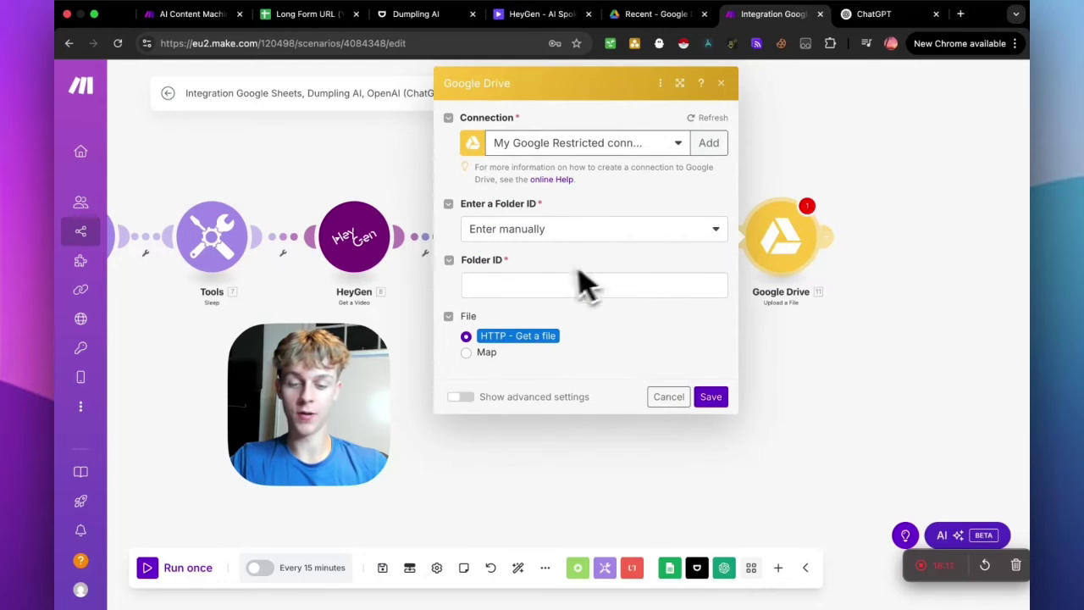
# Map Upload a File's Folder ID to the Folder ID from Create a Folder, with HTTP - Get a file as source, and save module and scenario.
pyautogui.click(522, 281)
pyautogui.click(776, 188)
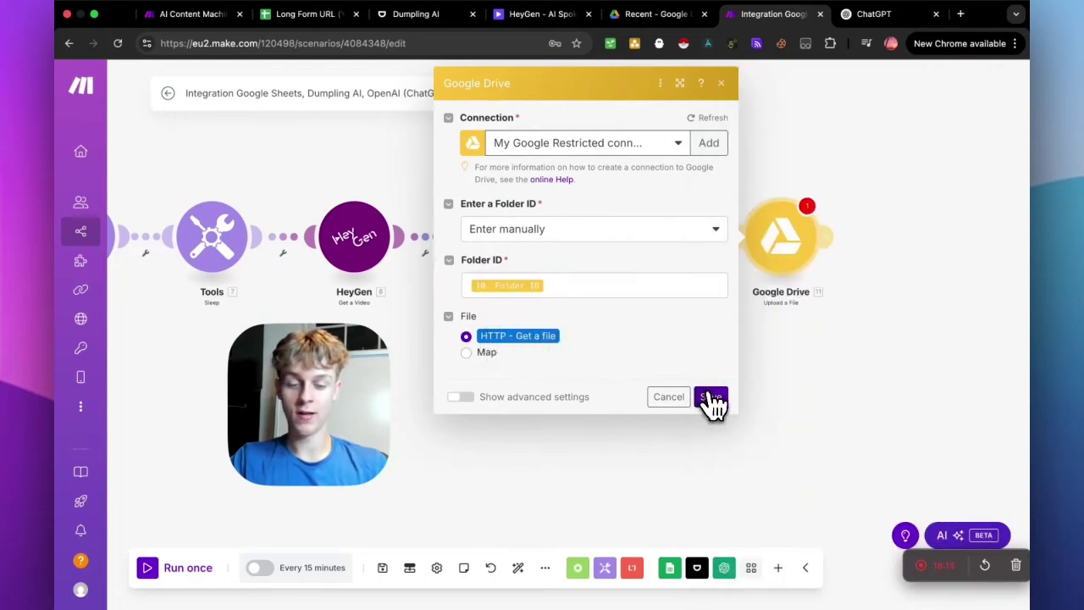
pyautogui.click(710, 397)
pyautogui.click(788, 273)
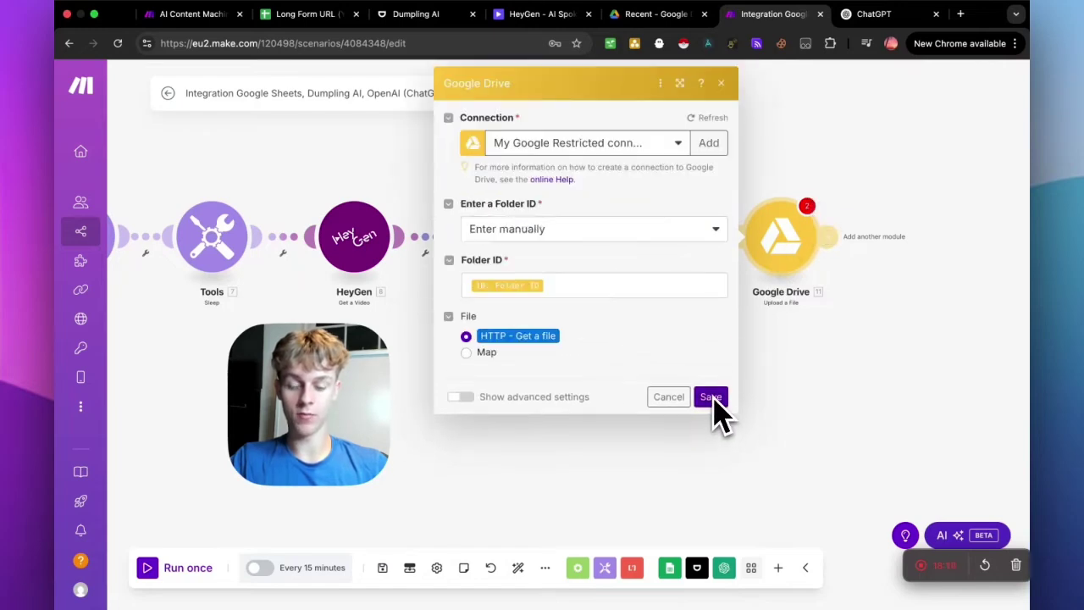
pyautogui.click(711, 397)
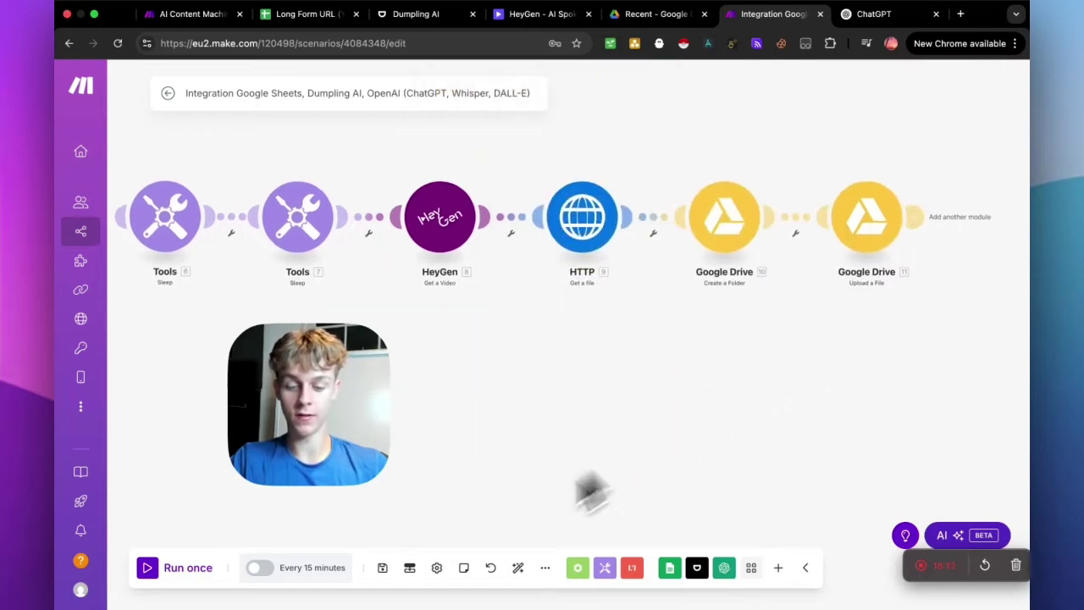
pyautogui.click(382, 568)
# Review the full module chain, the Long Form URL sheet and the AI Content Machine scenario, and return to the new scenario.
pyautogui.scroll(-5, 520, 550)
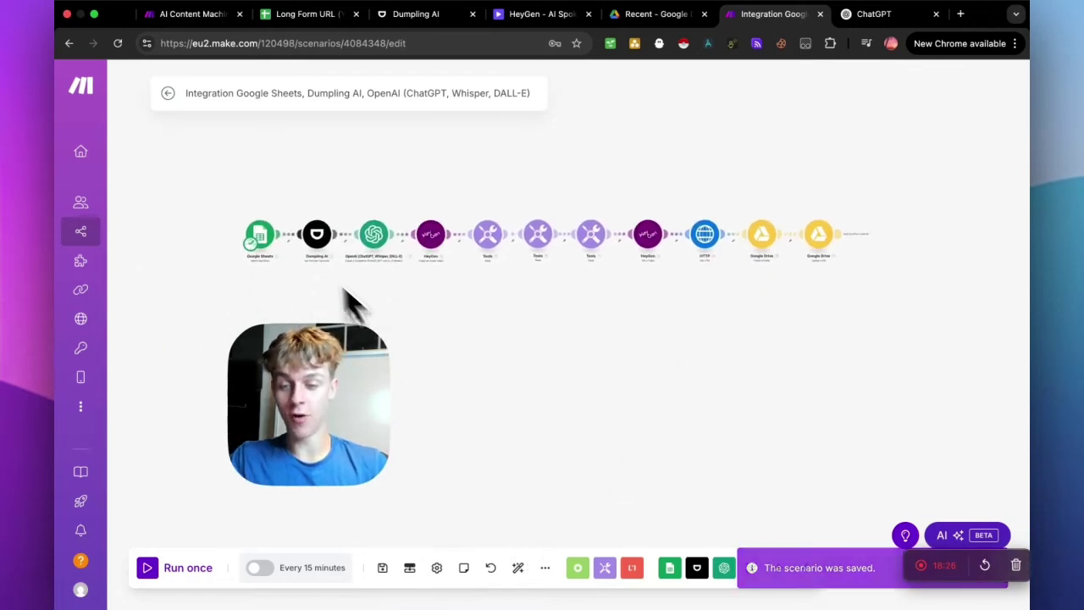
pyautogui.press('super+2')
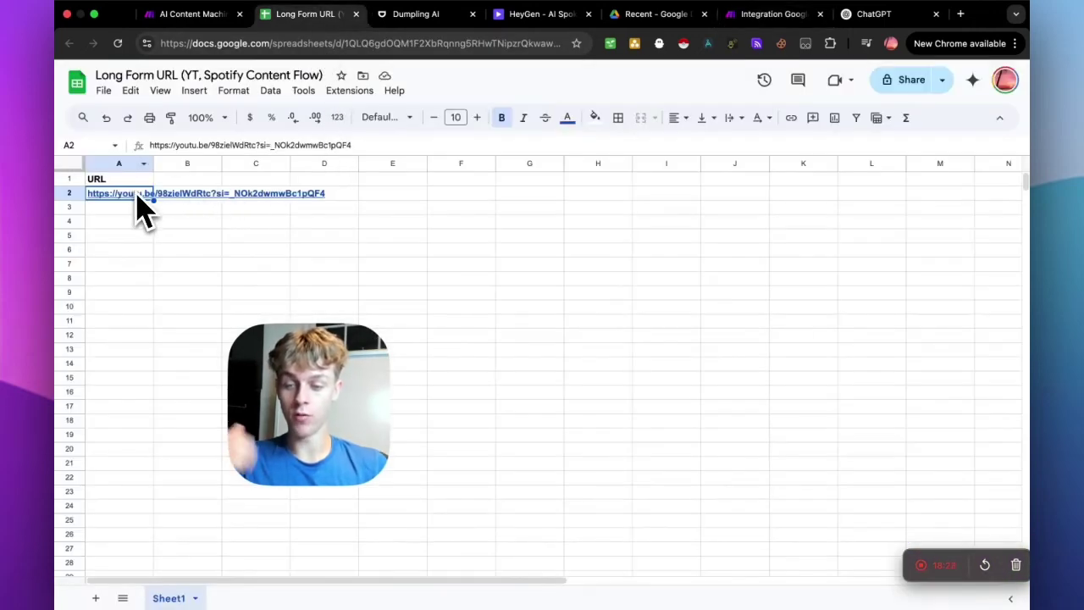
pyautogui.click(201, 17)
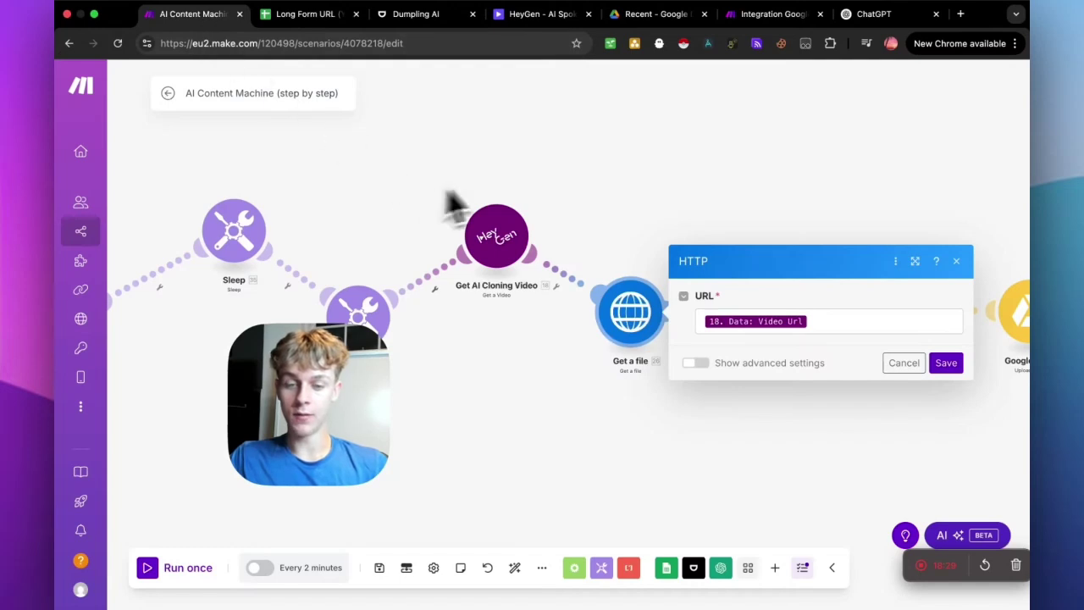
pyautogui.click(775, 17)
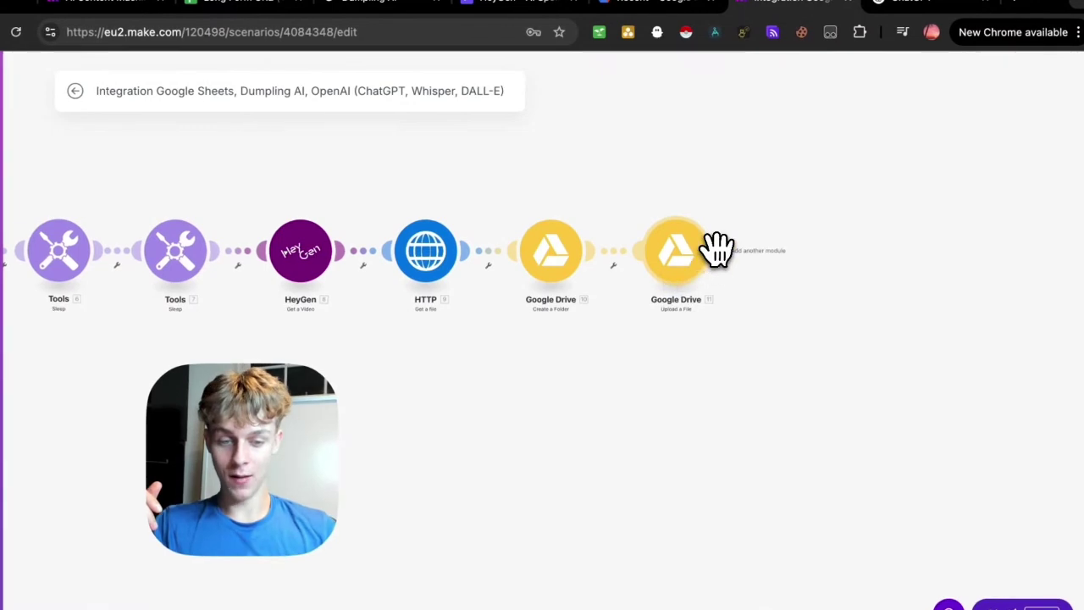
# Search the available apps for submagic as a module after Upload a File, clear the search and discard the empty module.
pyautogui.click(716, 250)
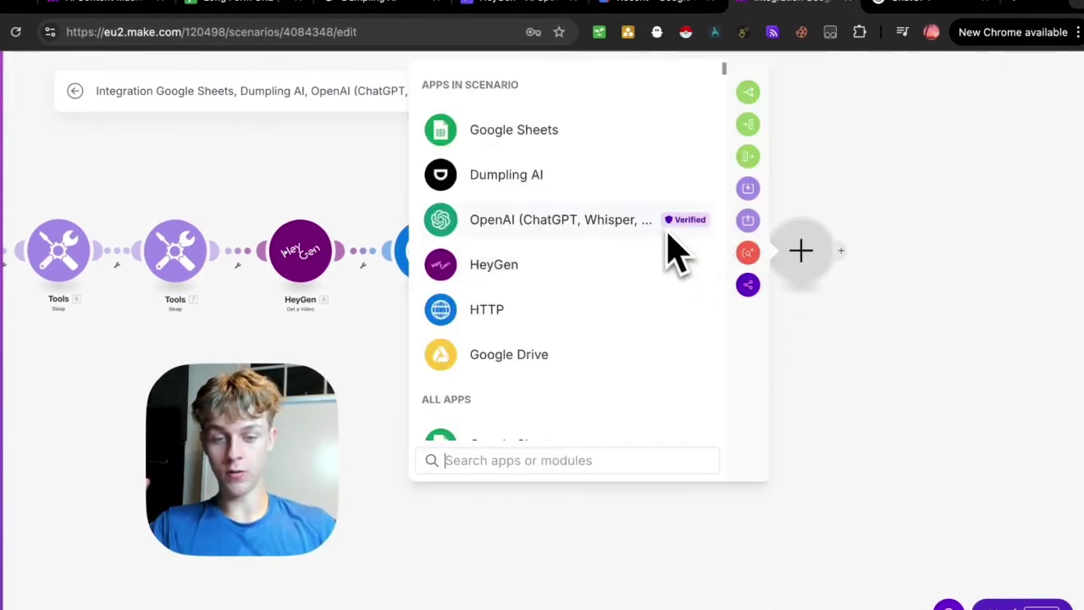
pyautogui.click(839, 213)
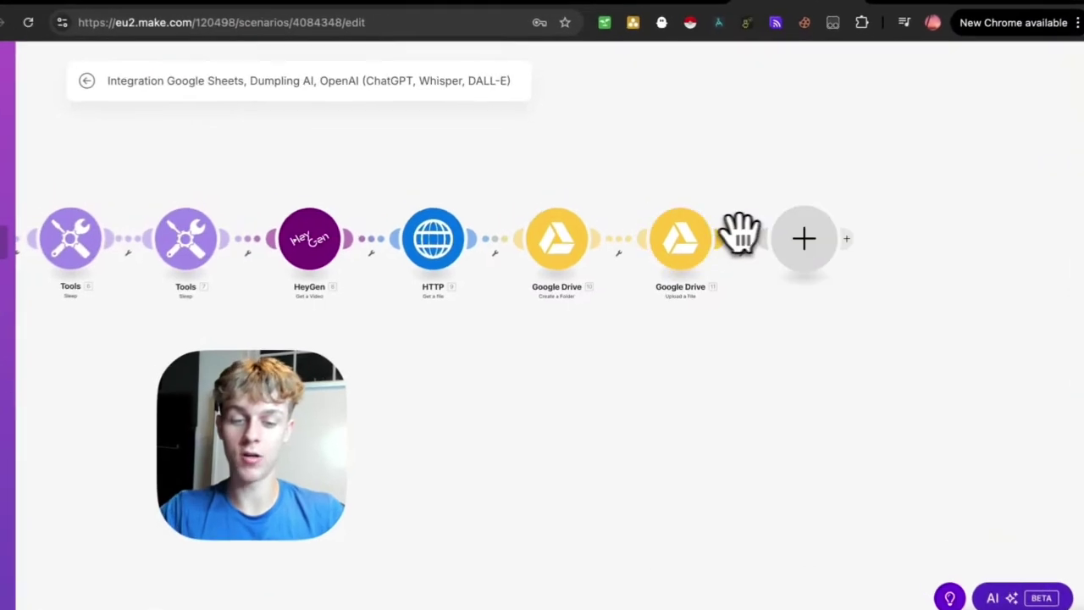
pyautogui.click(721, 228)
pyautogui.write('subma')
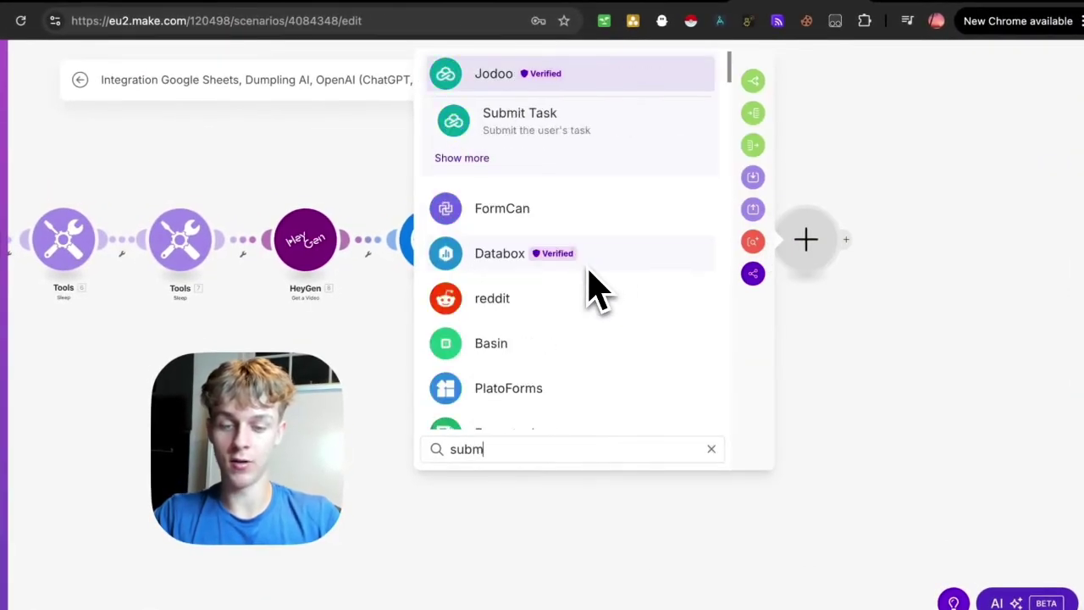
pyautogui.write('g')
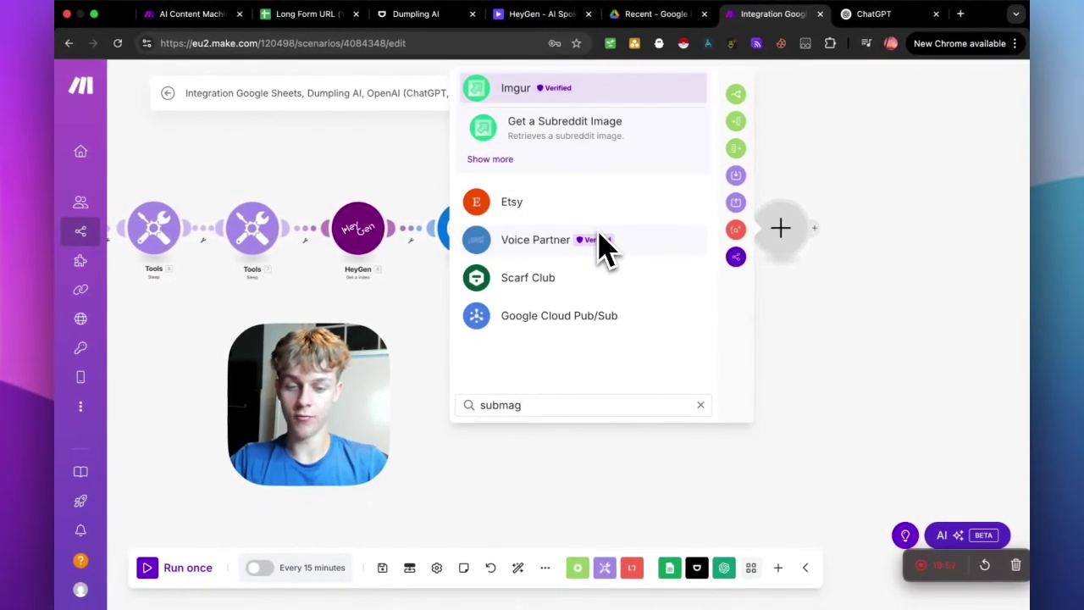
pyautogui.write('i')
pyautogui.write('c')
pyautogui.doubleClick(537, 408)
pyautogui.press('BackSpace')
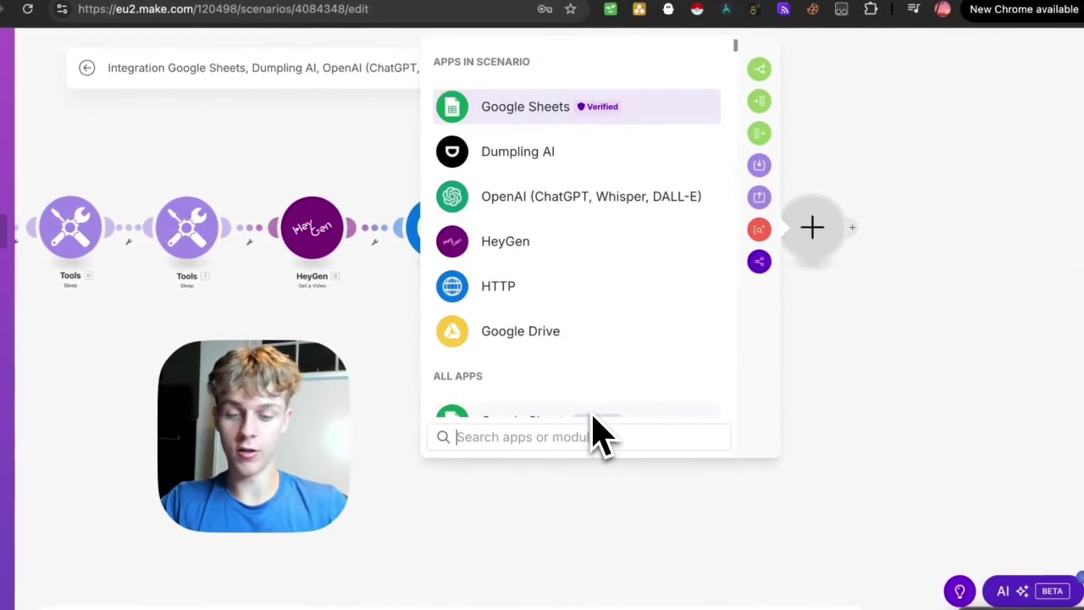
pyautogui.click(803, 356)
pyautogui.moveTo(805, 355); pyautogui.dragTo(753, 343)
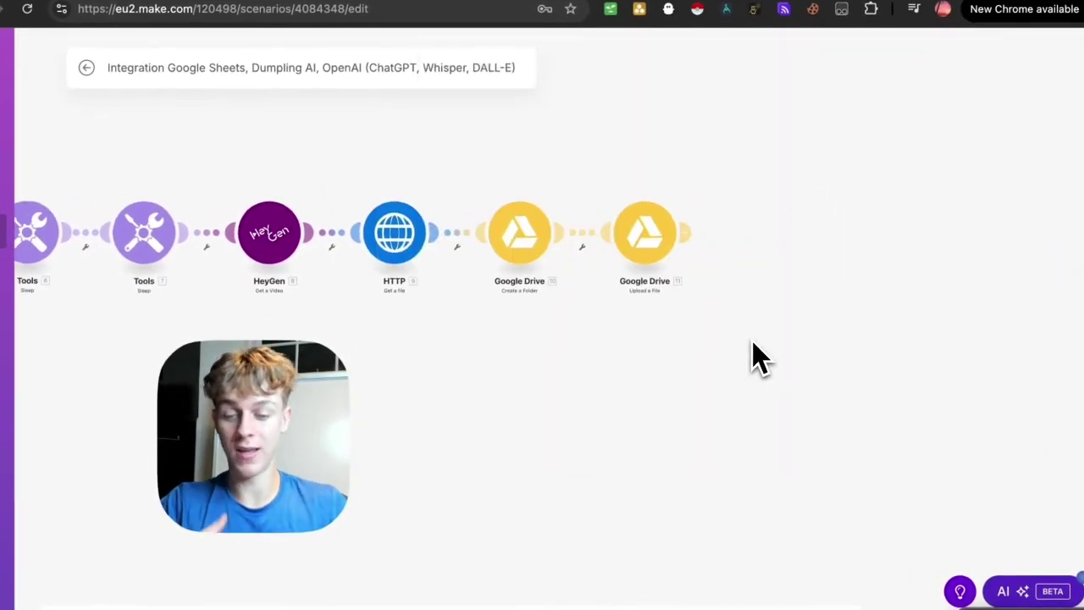
# Add a Router after the Upload a File module and extend it to three routes.
pyautogui.click(688, 231)
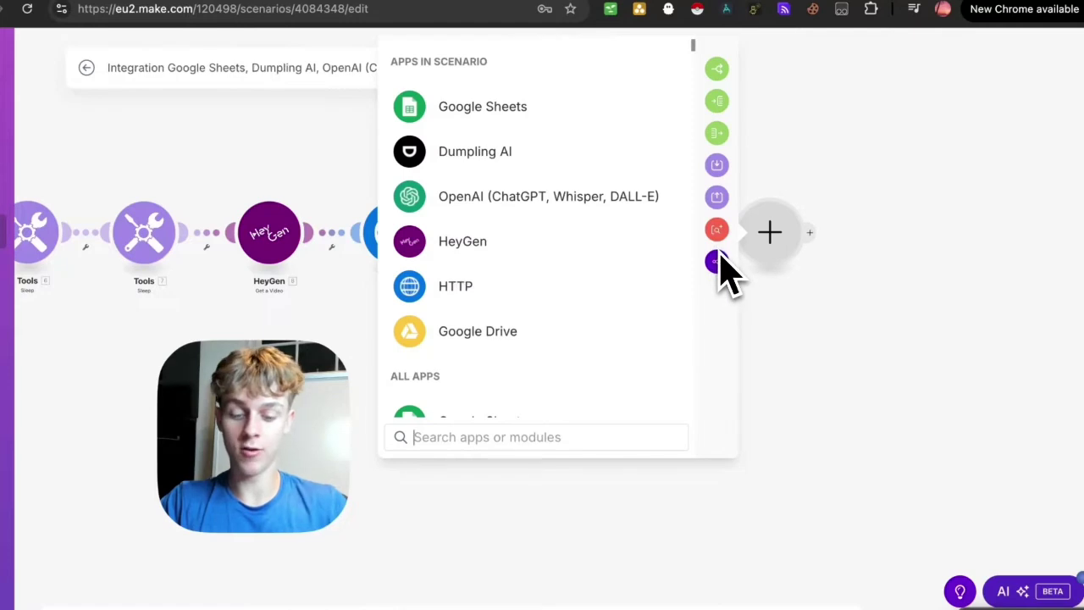
pyautogui.write('router')
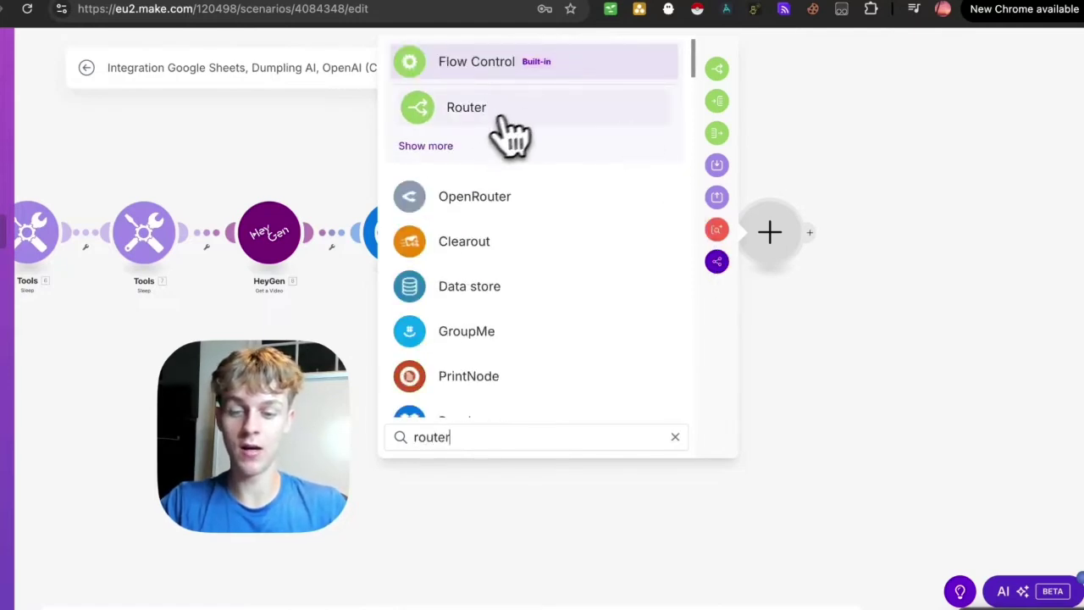
pyautogui.click(468, 113)
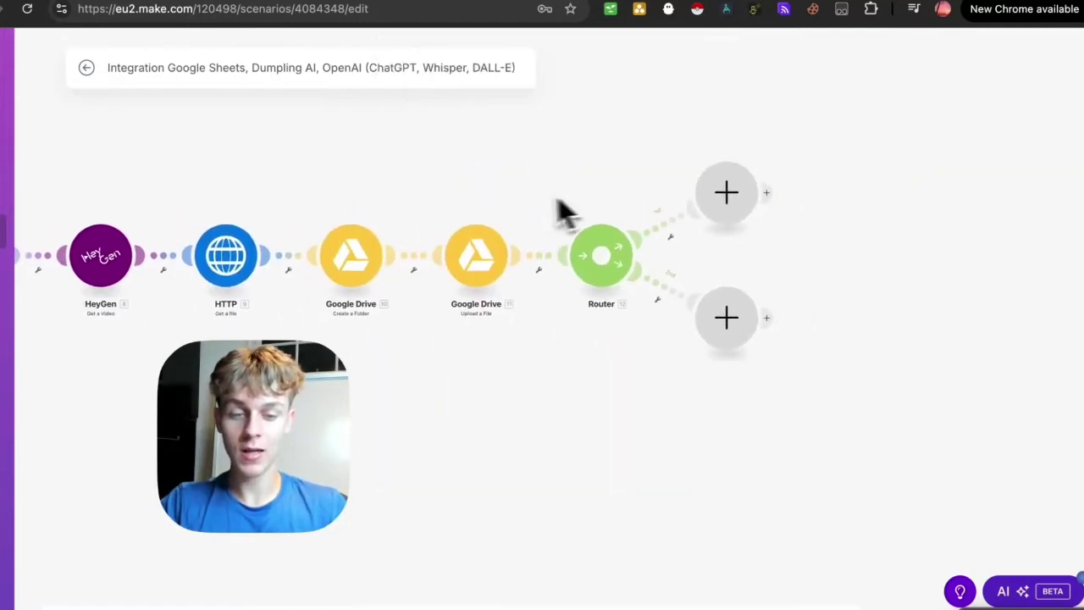
pyautogui.click(605, 258)
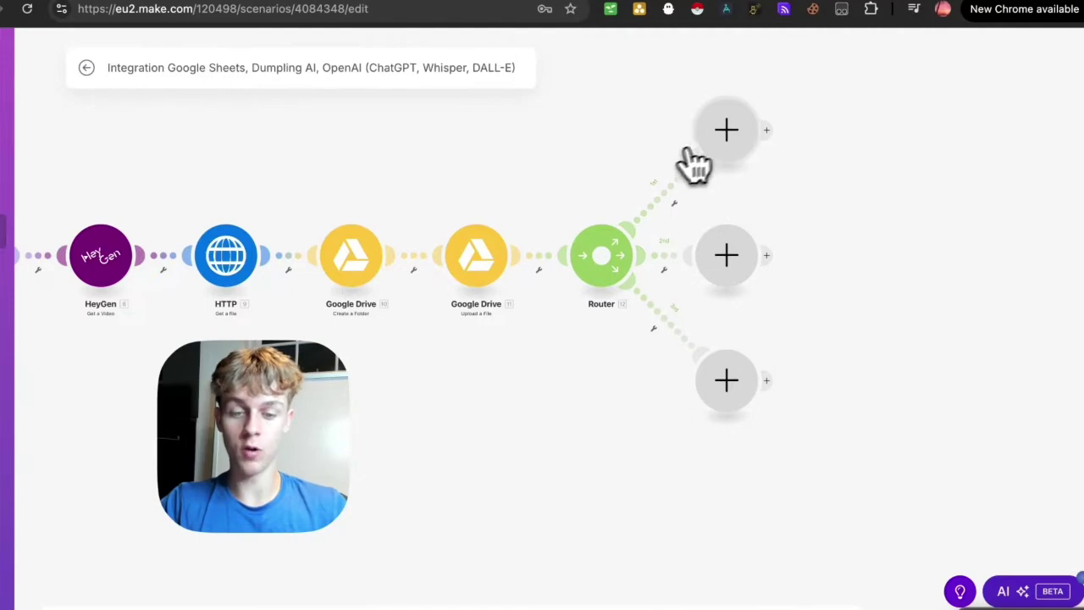
# Add a YouTube Upload a Video module on the Router's first route.
pyautogui.click(682, 156)
pyautogui.click(805, 439)
pyautogui.write('oy')
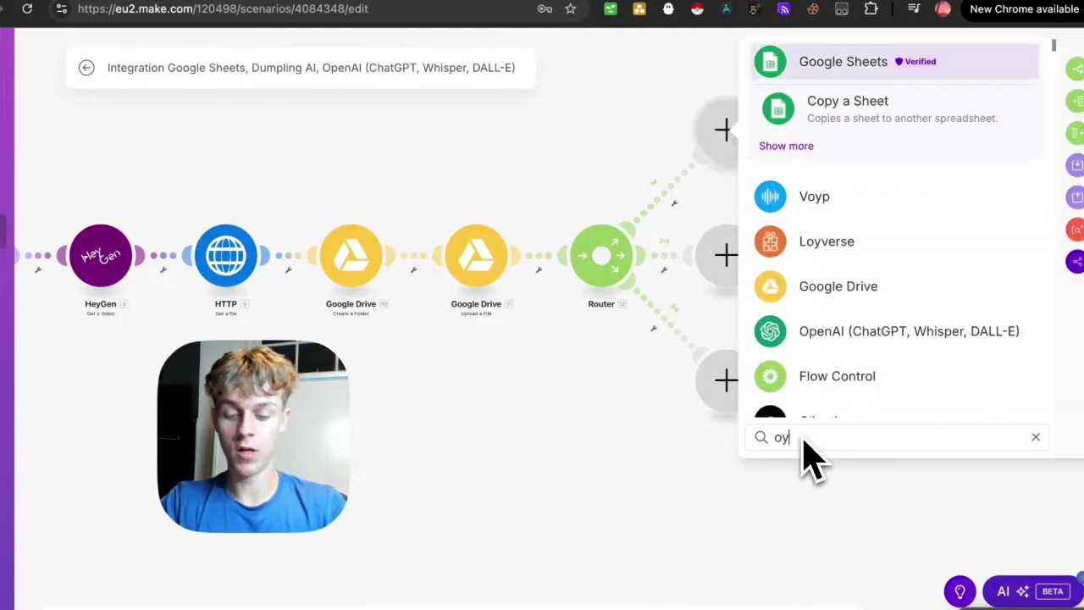
pyautogui.press('BackSpace')
pyautogui.press('BackSpace')
pyautogui.write('yout')
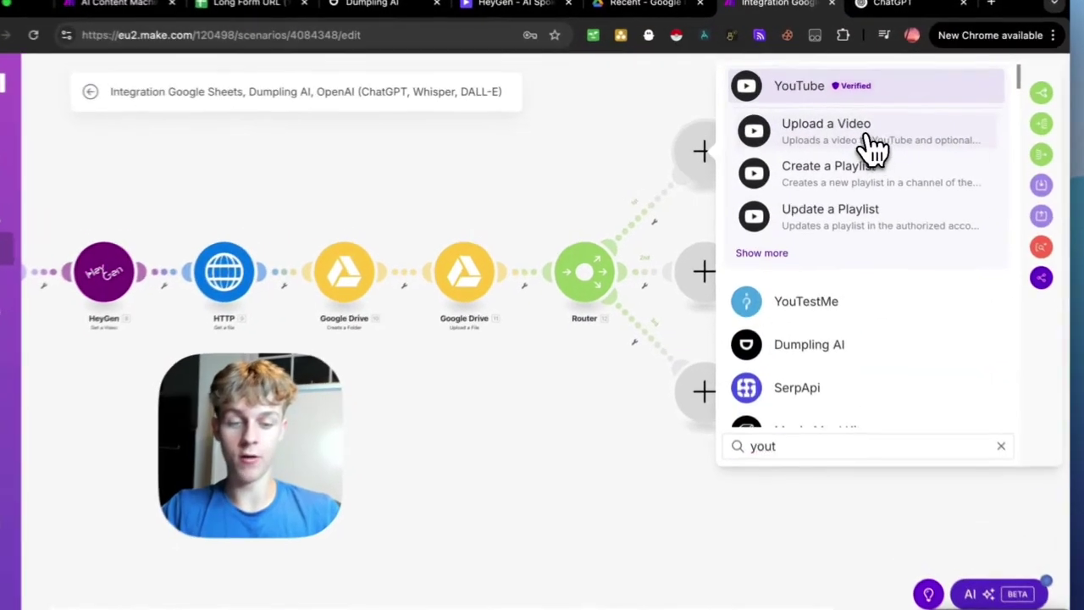
pyautogui.click(856, 129)
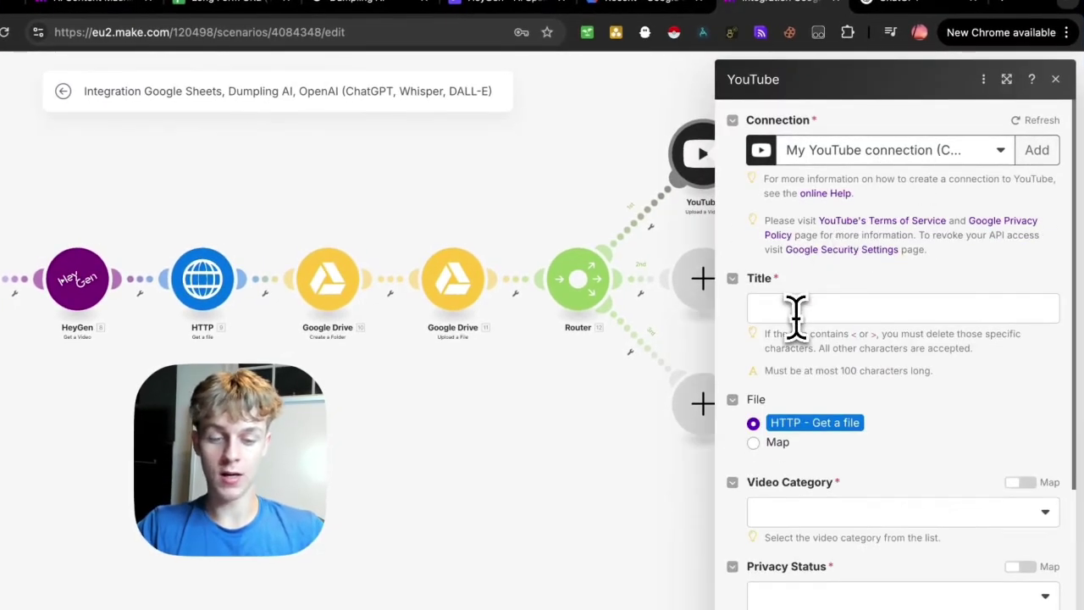
# Look through the outputs of the earlier modules for a value to use as the YouTube video's title.
pyautogui.click(794, 310)
pyautogui.scroll(-2, 631, 314)
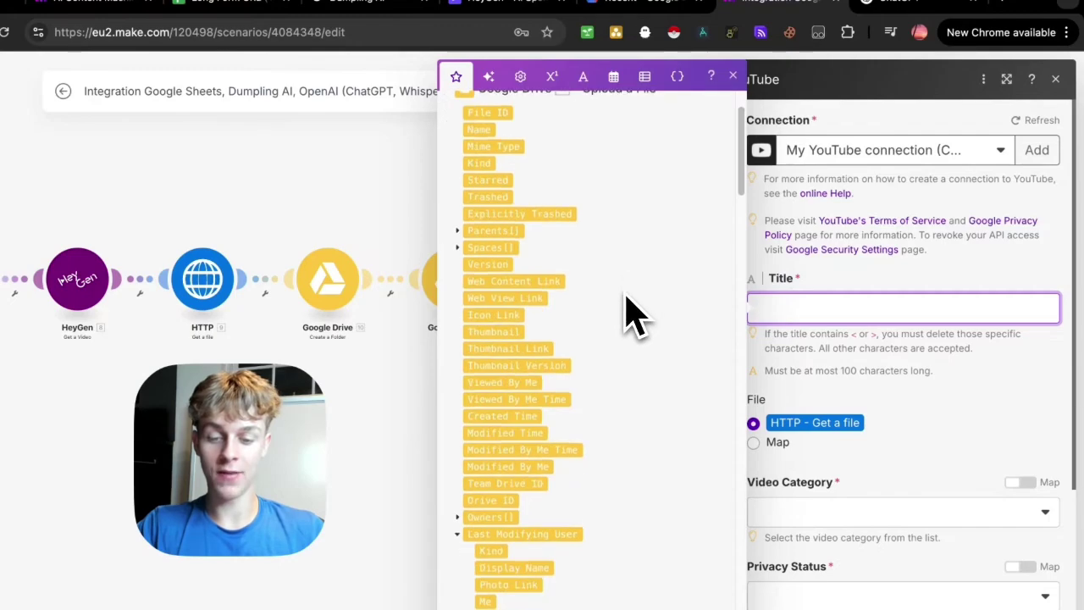
pyautogui.scroll(-10, 631, 313)
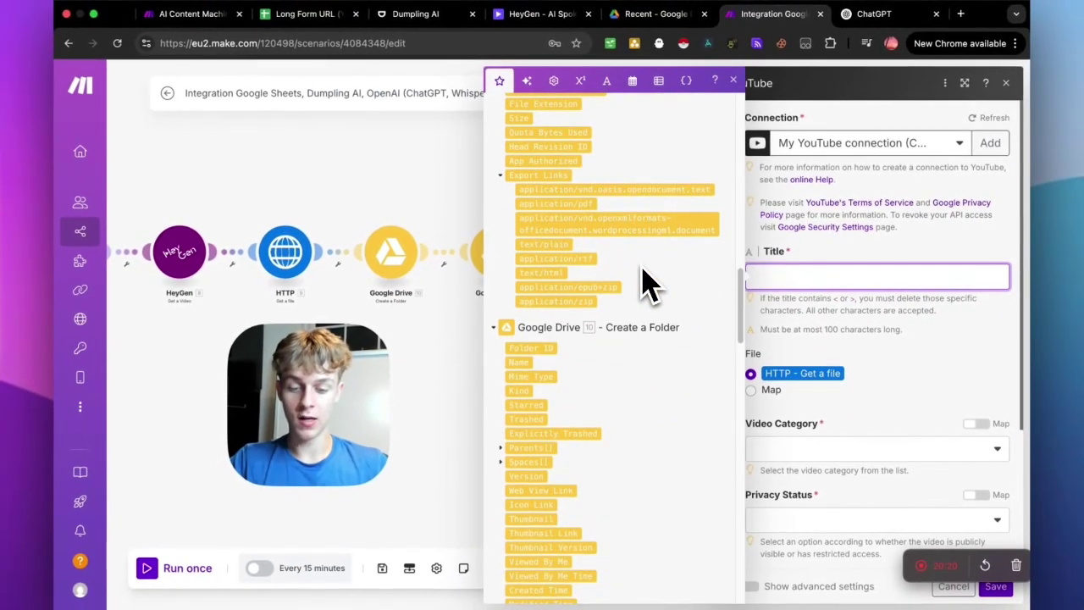
pyautogui.scroll(-15, 644, 284)
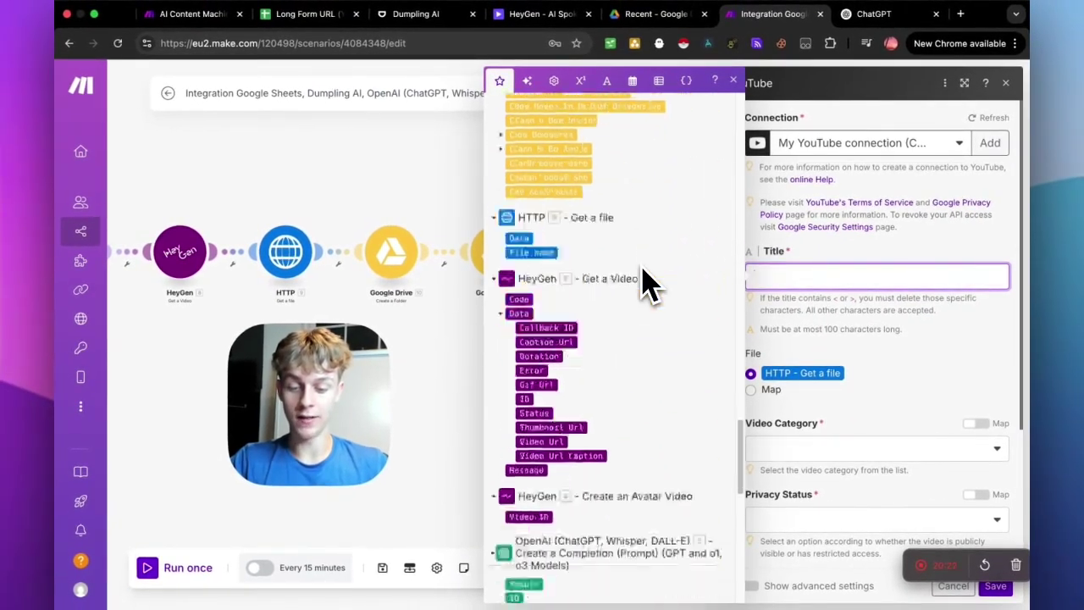
pyautogui.scroll(-5, 559, 284)
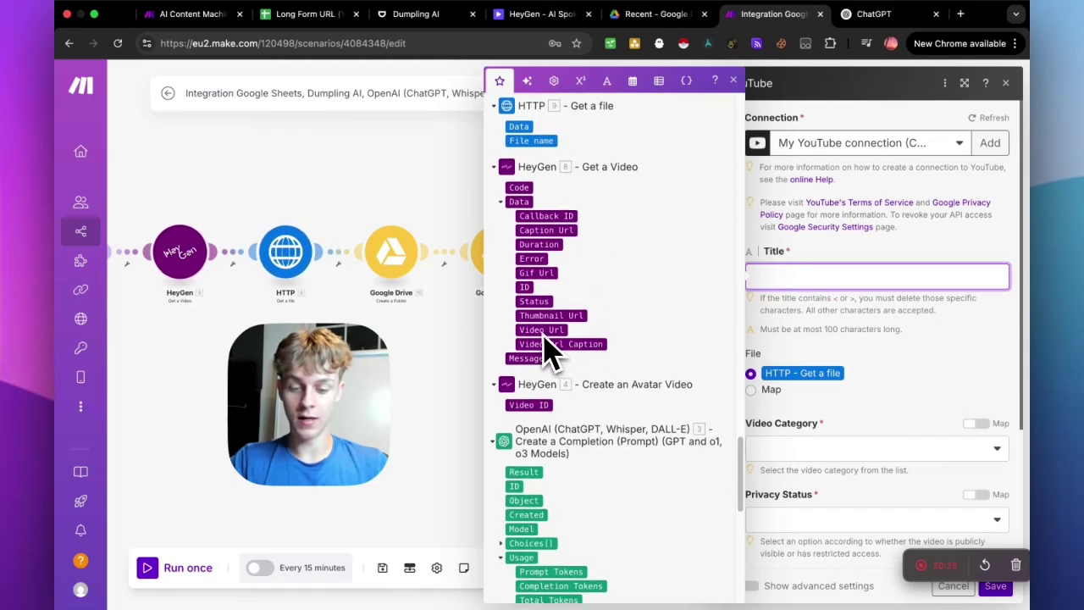
pyautogui.scroll(-9, 559, 356)
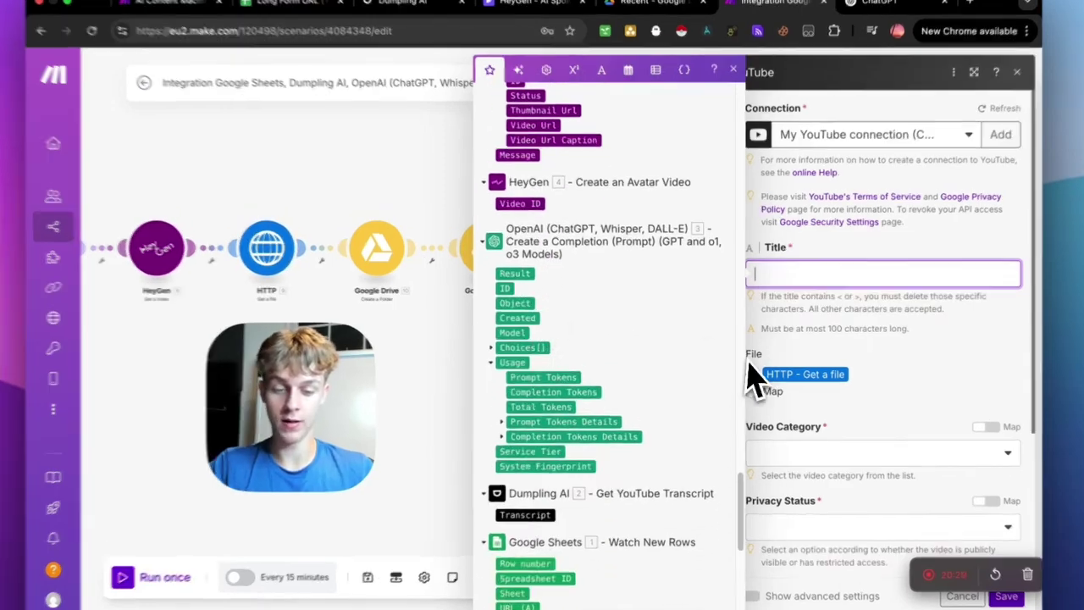
pyautogui.click(750, 373)
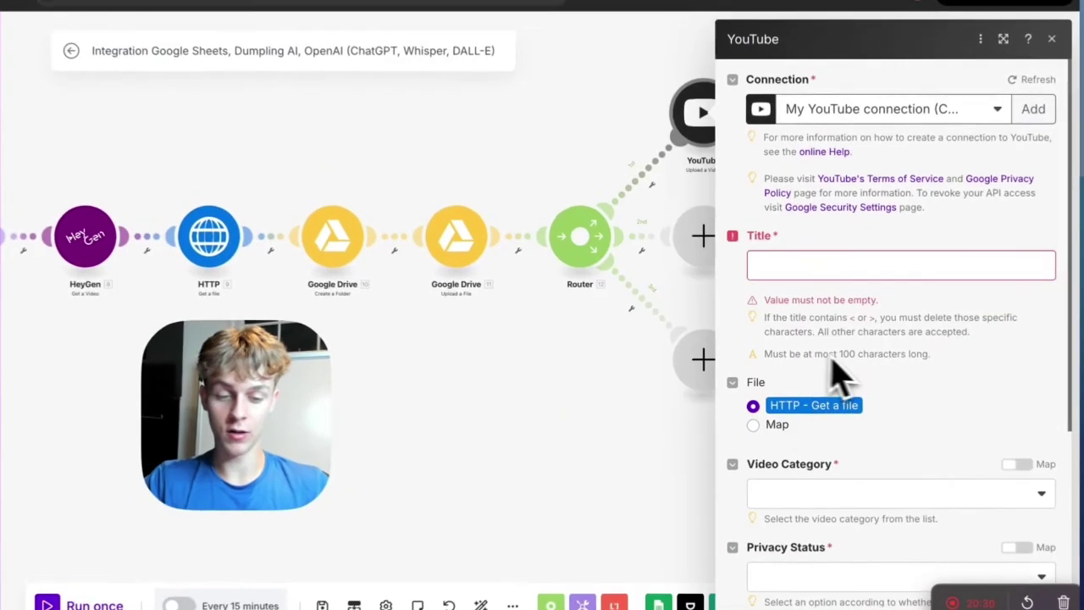
# Enter "experiement" as the title of the YouTube video upload.
pyautogui.click(800, 280)
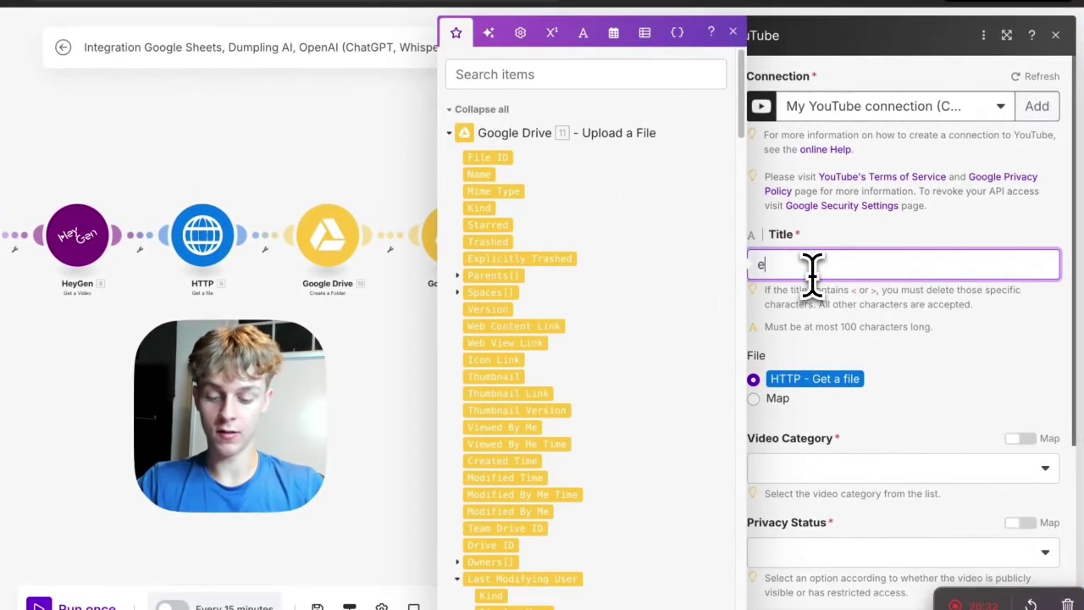
pyautogui.write('expe')
pyautogui.write('riem')
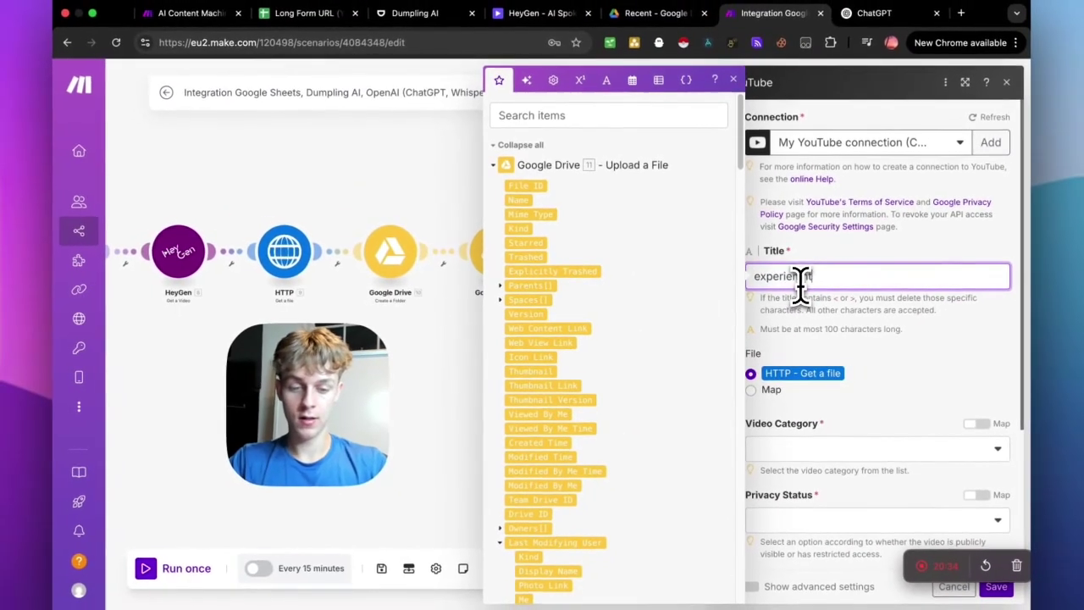
pyautogui.write('ent')
pyautogui.click(847, 334)
pyautogui.scroll(-2, 826, 339)
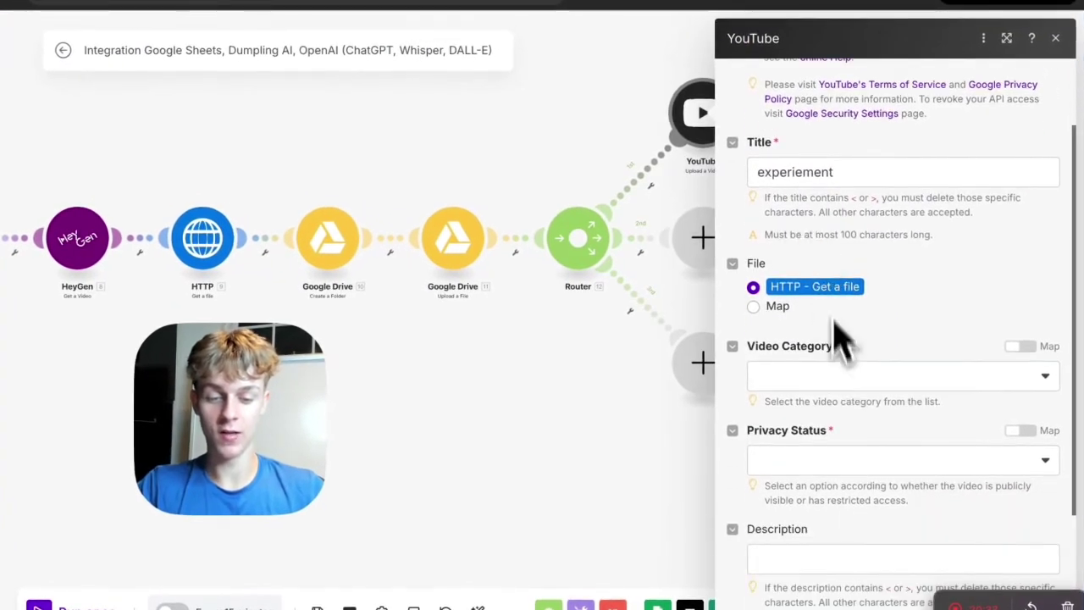
# Examine the video category choices and remaining upload settings of the YouTube module, and close them without saving.
pyautogui.click(826, 377)
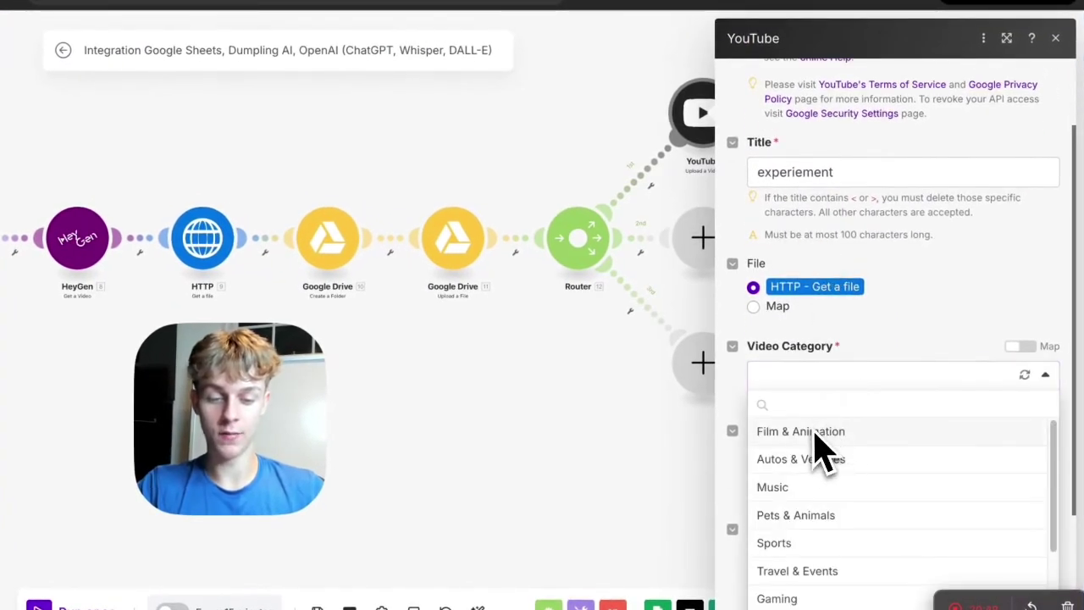
pyautogui.scroll(-3, 835, 448)
pyautogui.click(863, 377)
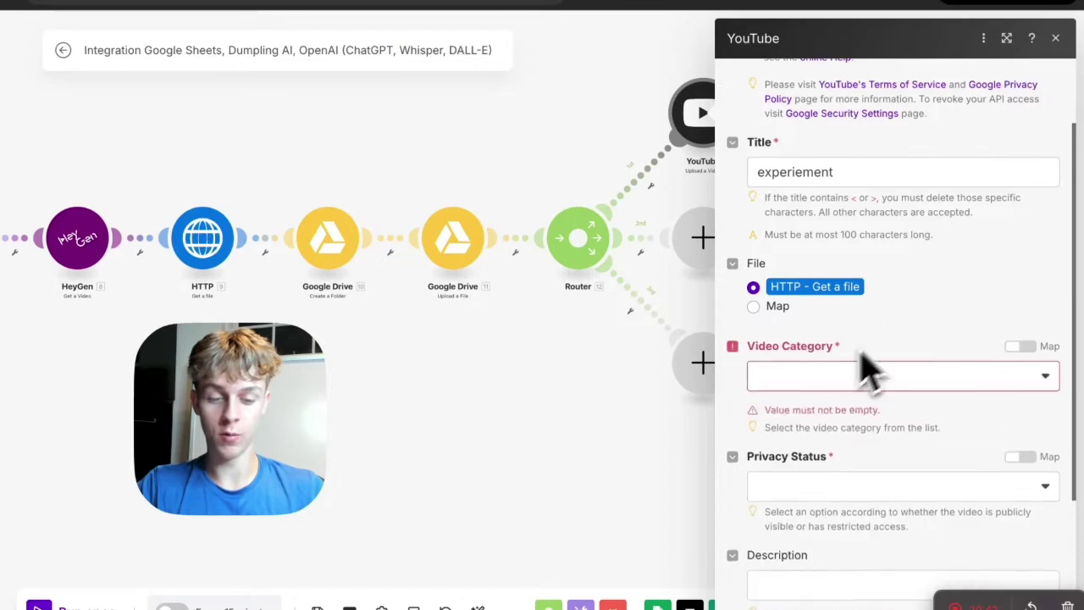
pyautogui.scroll(-4, 838, 381)
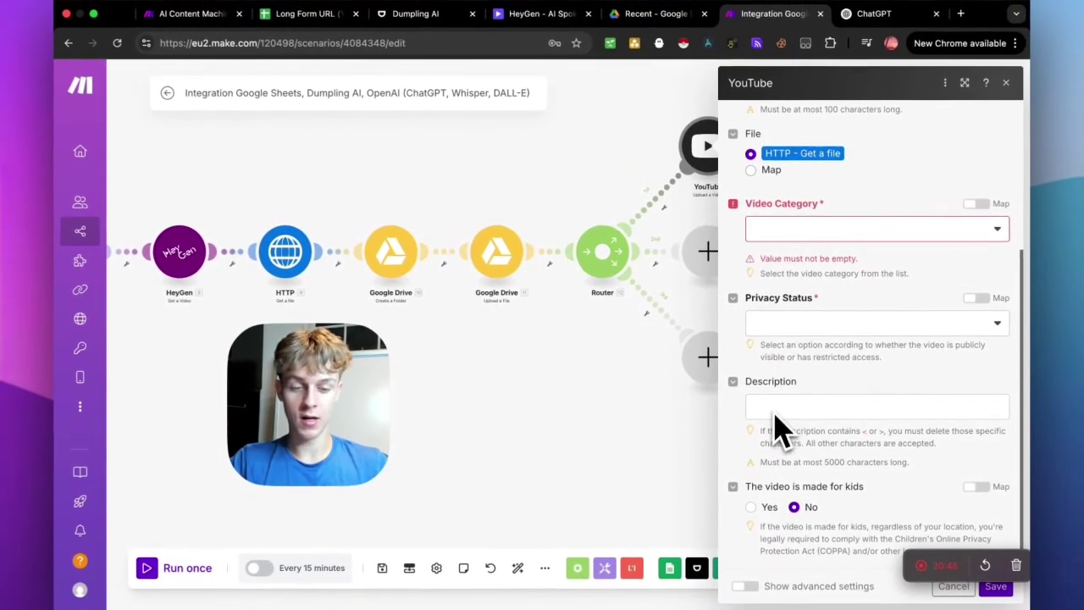
pyautogui.scroll(5, 779, 427)
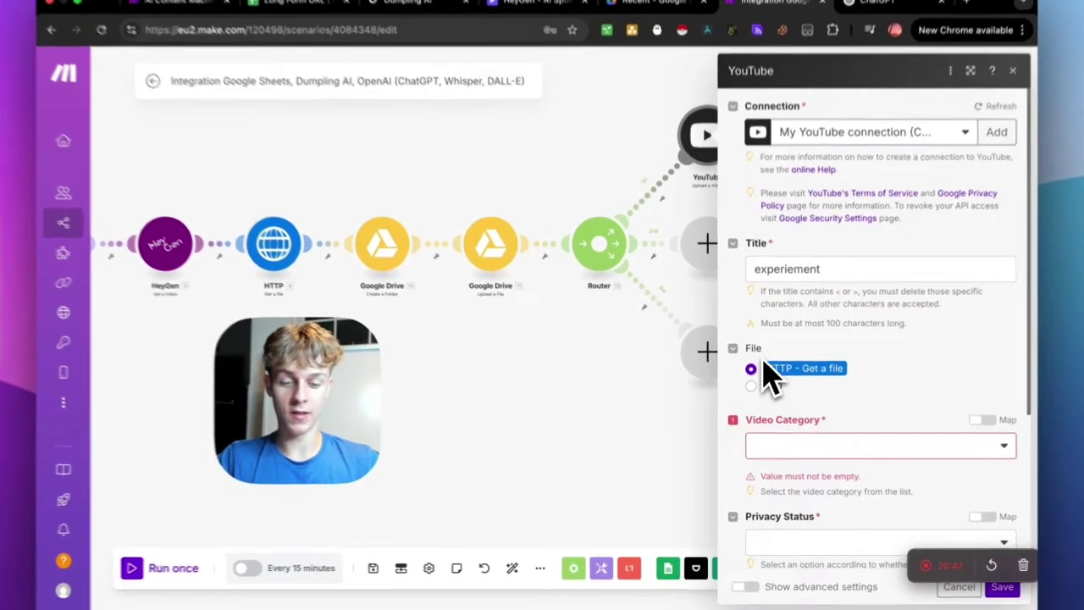
pyautogui.doubleClick(771, 373)
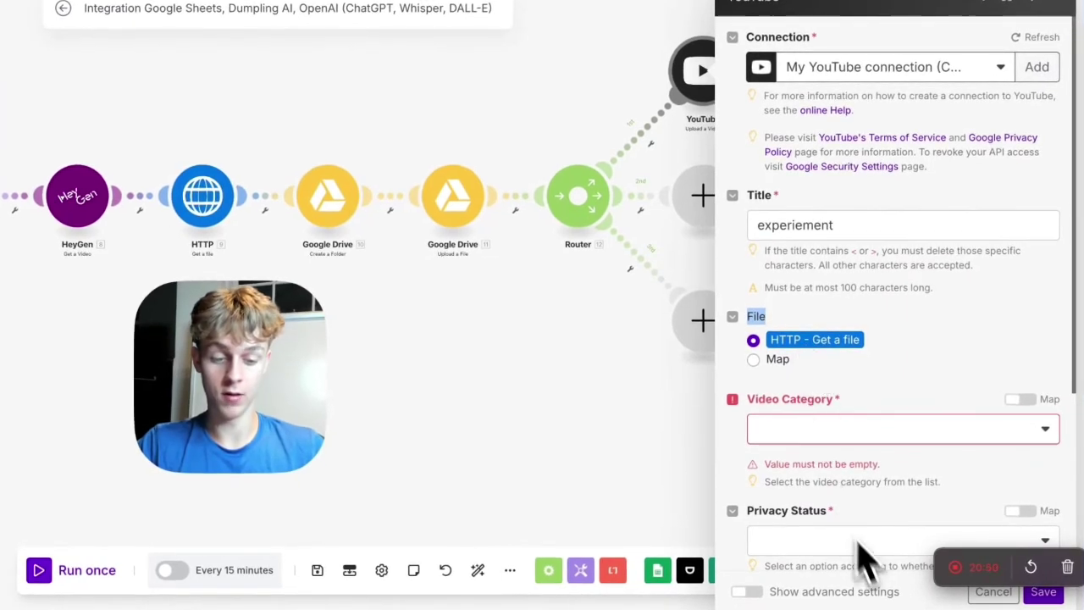
pyautogui.click(993, 592)
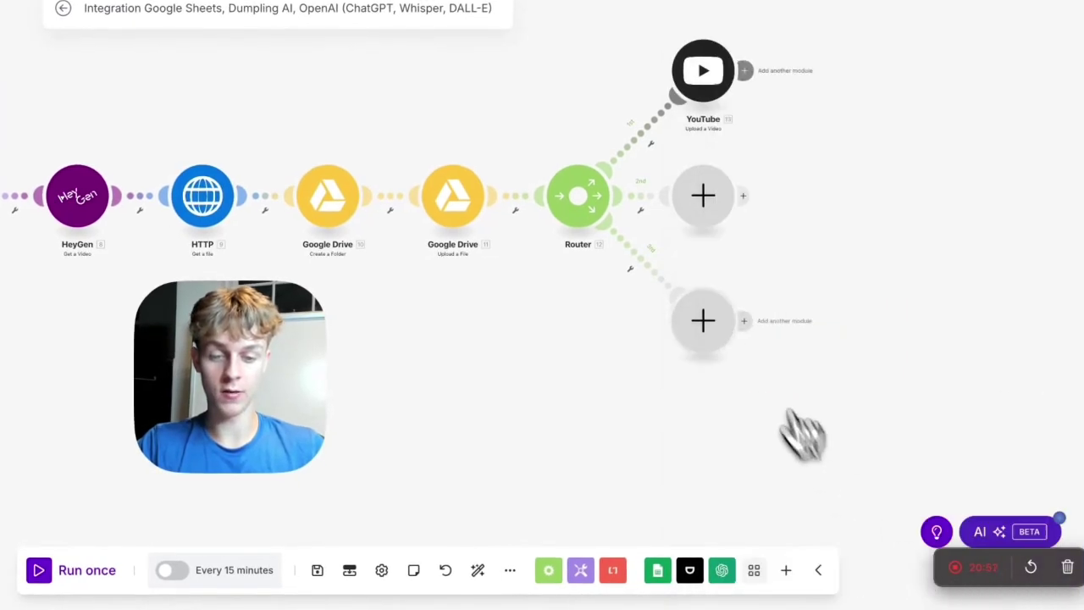
# Add an Instagram for Business (Facebook login) Create a reel post module on the Router's second route.
pyautogui.click(707, 227)
pyautogui.write('insta')
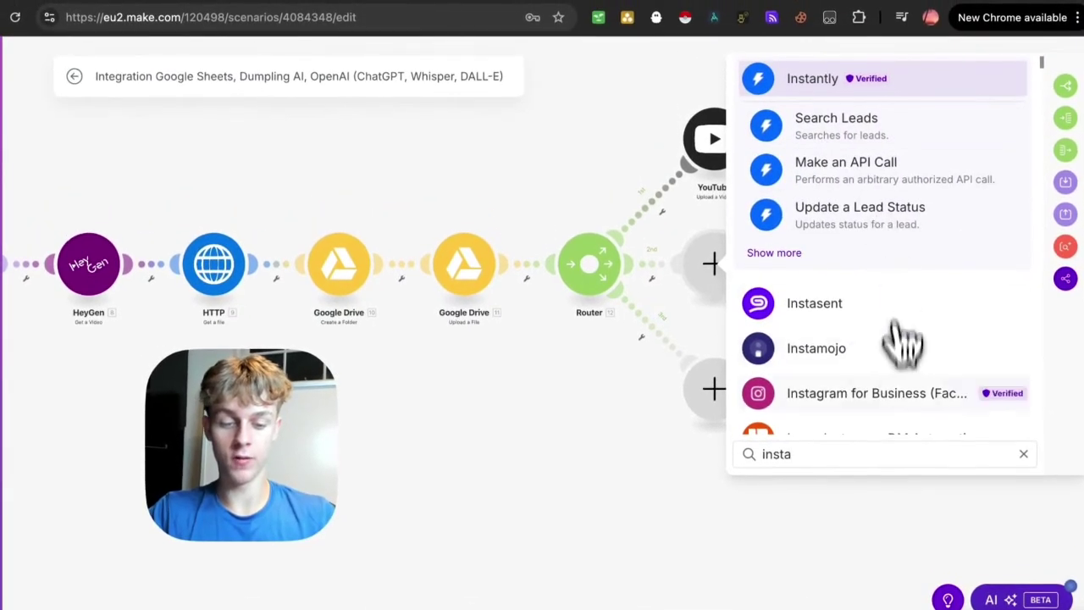
pyautogui.click(872, 393)
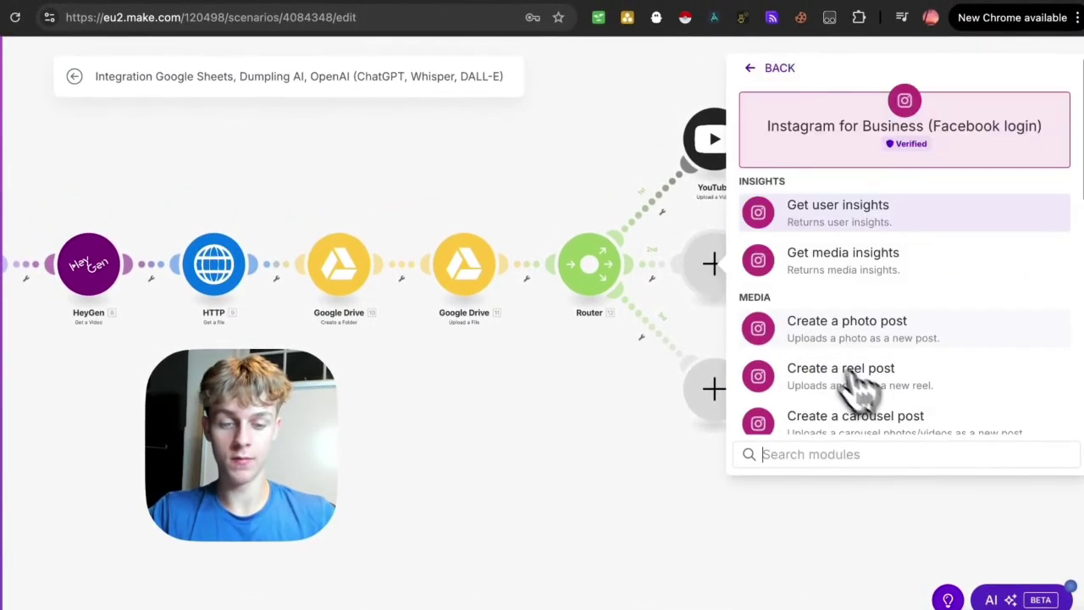
pyautogui.scroll(-3, 862, 320)
pyautogui.click(820, 269)
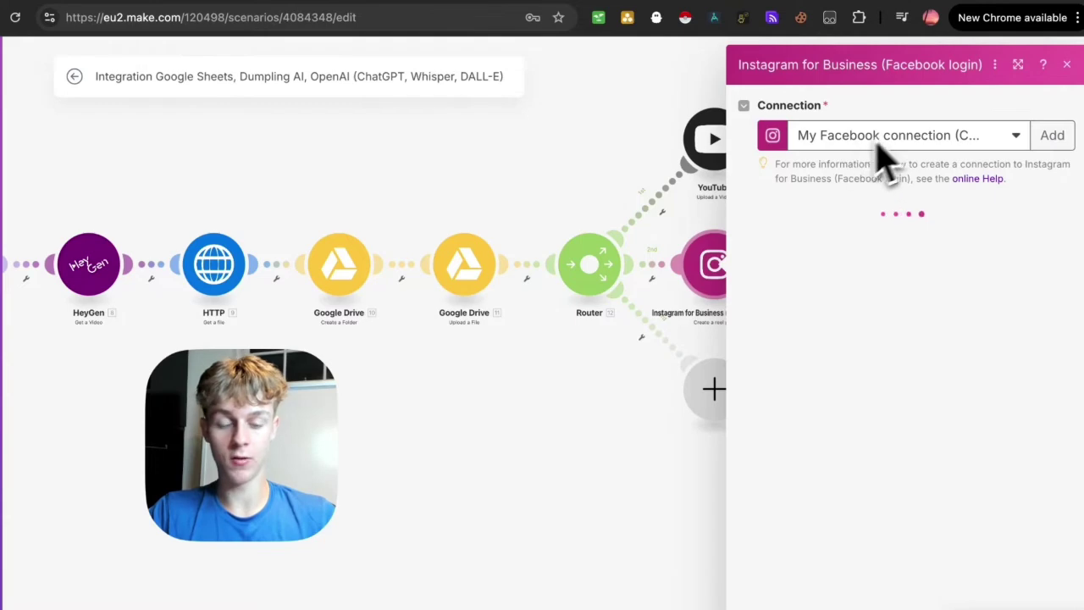
# Map the reel's Video URL to the Web View Link from Google Drive's Upload a File and close the module settings.
pyautogui.click(839, 353)
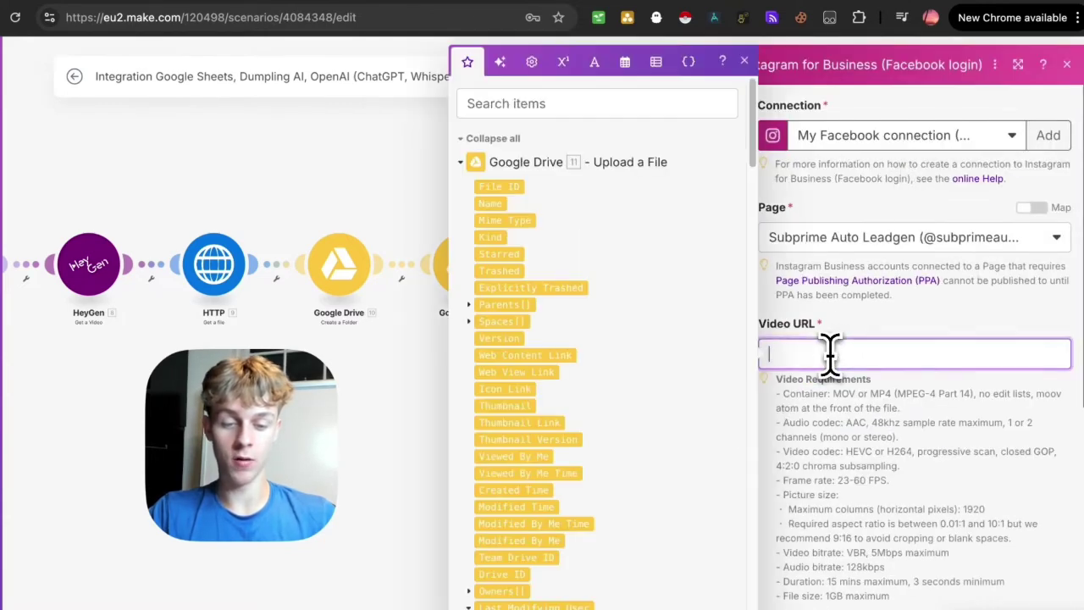
pyautogui.scroll(-5, 576, 237)
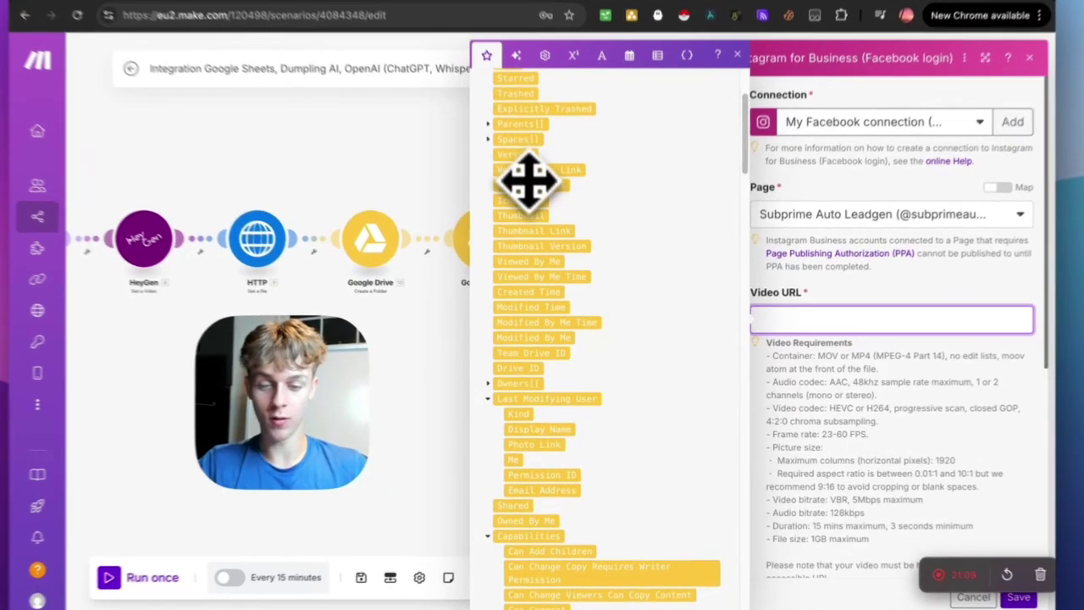
pyautogui.moveTo(528, 178); pyautogui.dragTo(847, 318)
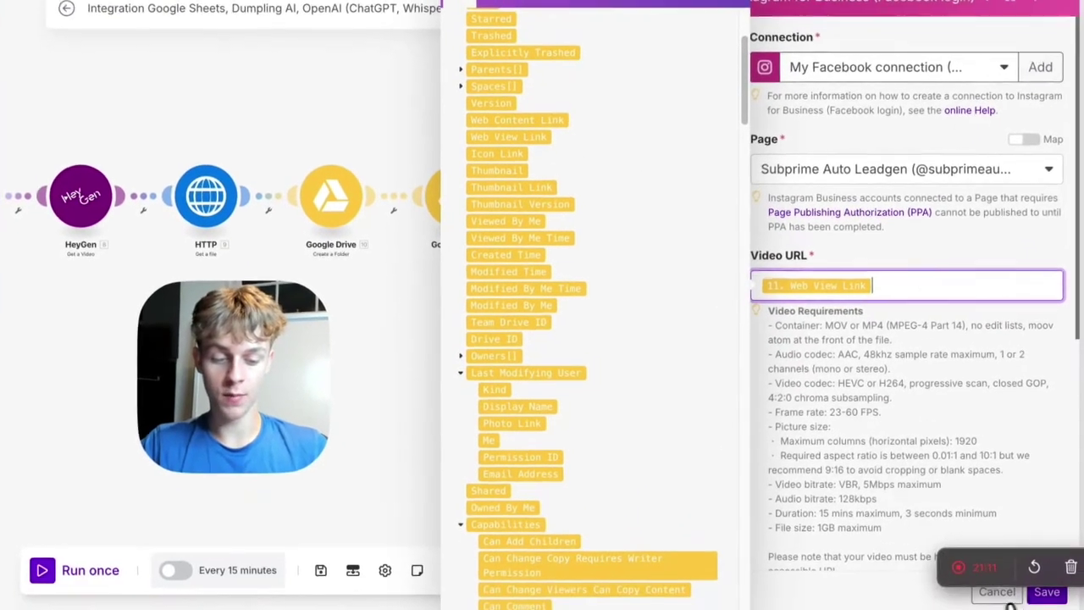
pyautogui.click(1018, 597)
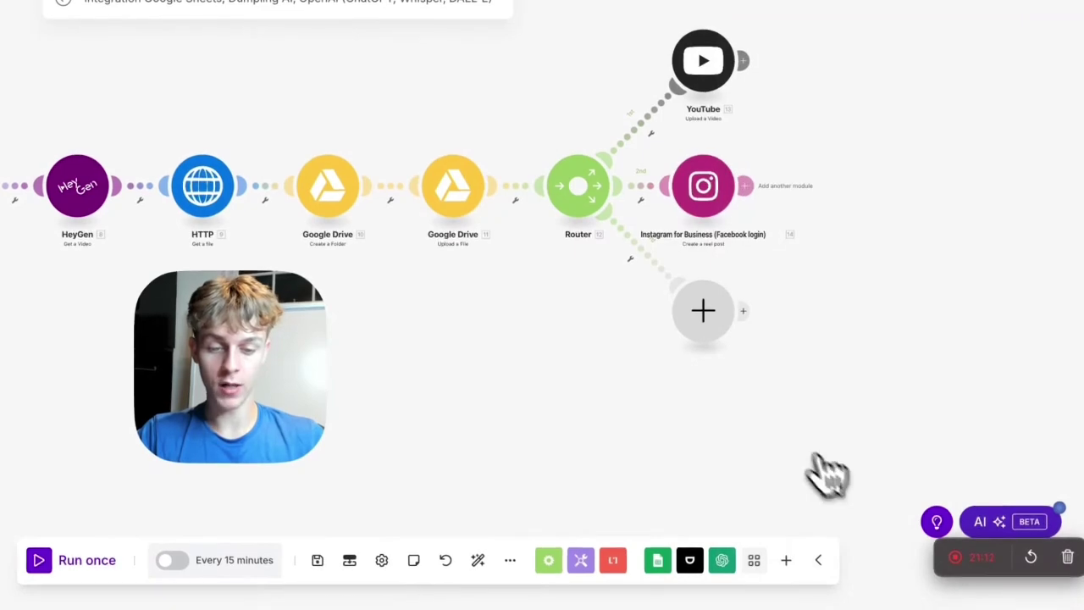
# Search the apps for x and twitter for the Router's third route and examine the available X post modules.
pyautogui.click(704, 312)
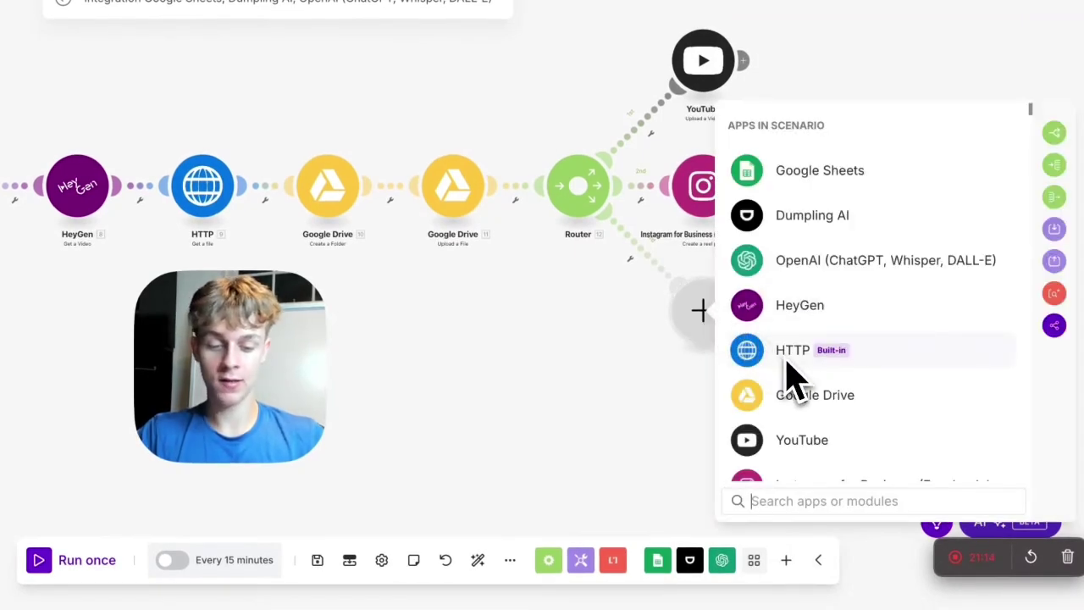
pyautogui.write('x')
pyautogui.scroll(-3, 826, 466)
pyautogui.scroll(3, 825, 466)
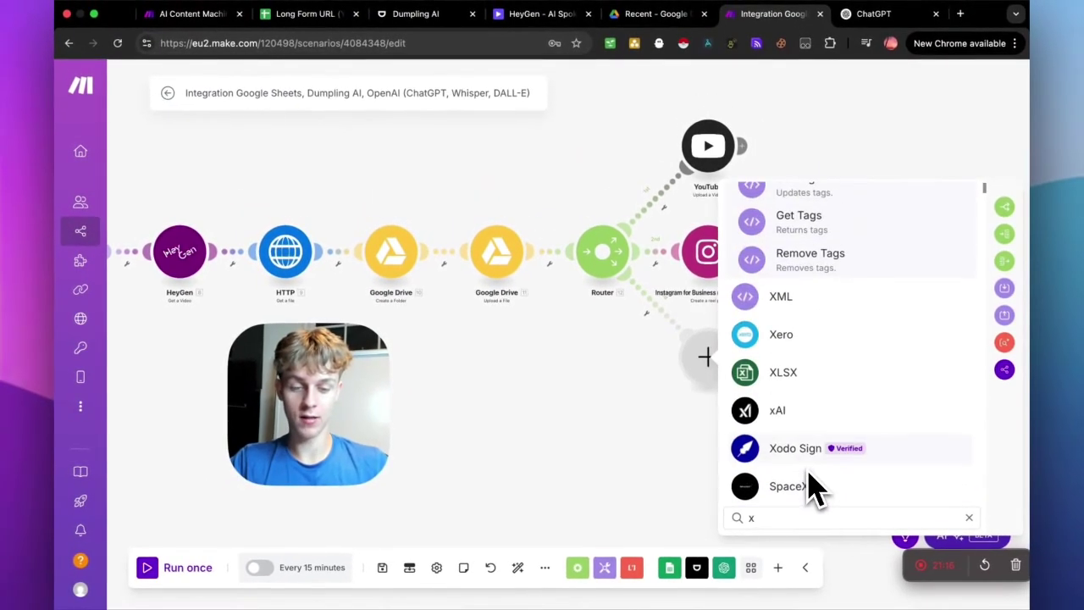
pyautogui.press('BackSpace')
pyautogui.write('twitter')
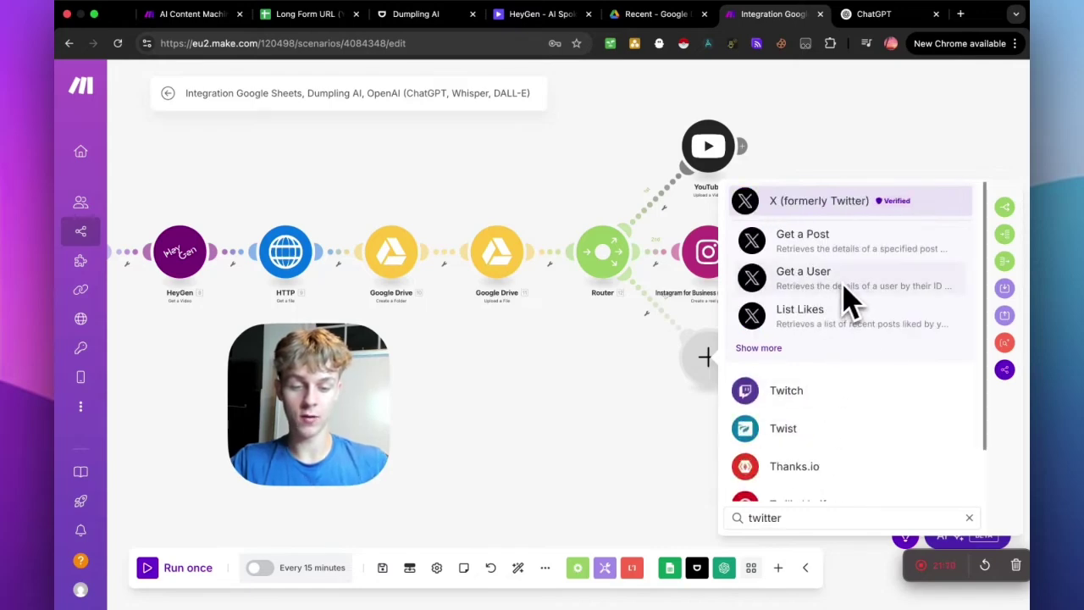
pyautogui.click(759, 347)
pyautogui.scroll(-3, 822, 398)
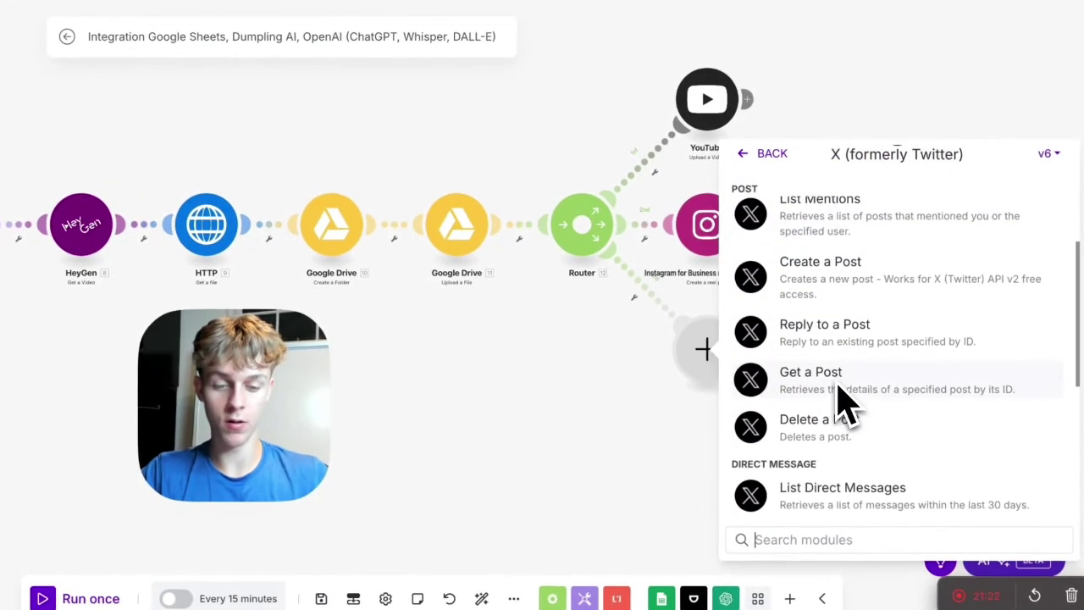
pyautogui.scroll(1, 842, 404)
pyautogui.scroll(-1, 841, 404)
pyautogui.scroll(-5, 847, 321)
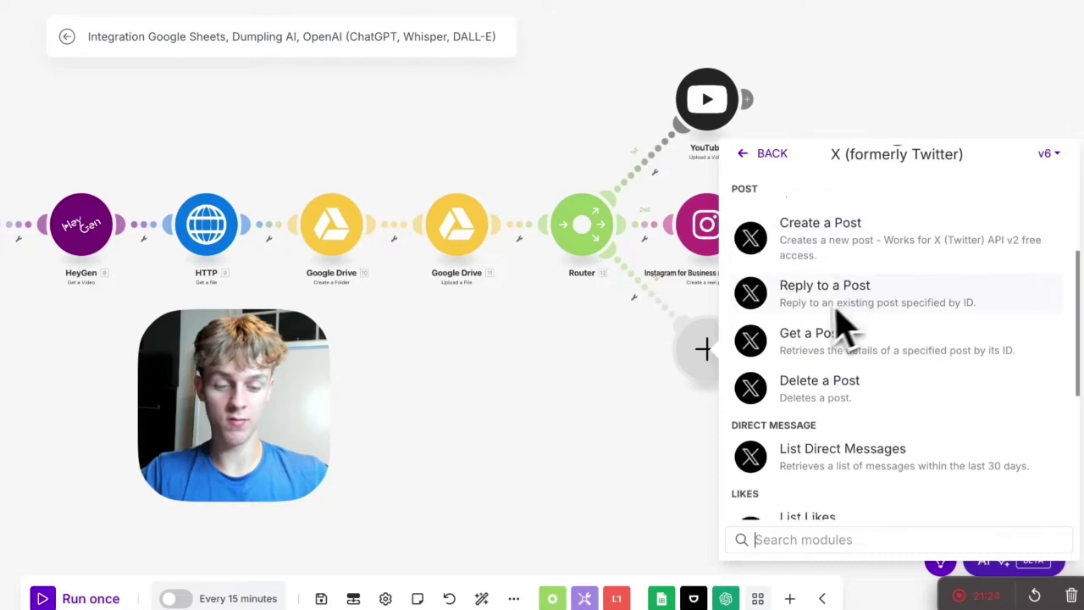
pyautogui.click(668, 416)
# Search the apps for linked for the Router's third route and look through the LinkedIn modules.
pyautogui.click(708, 349)
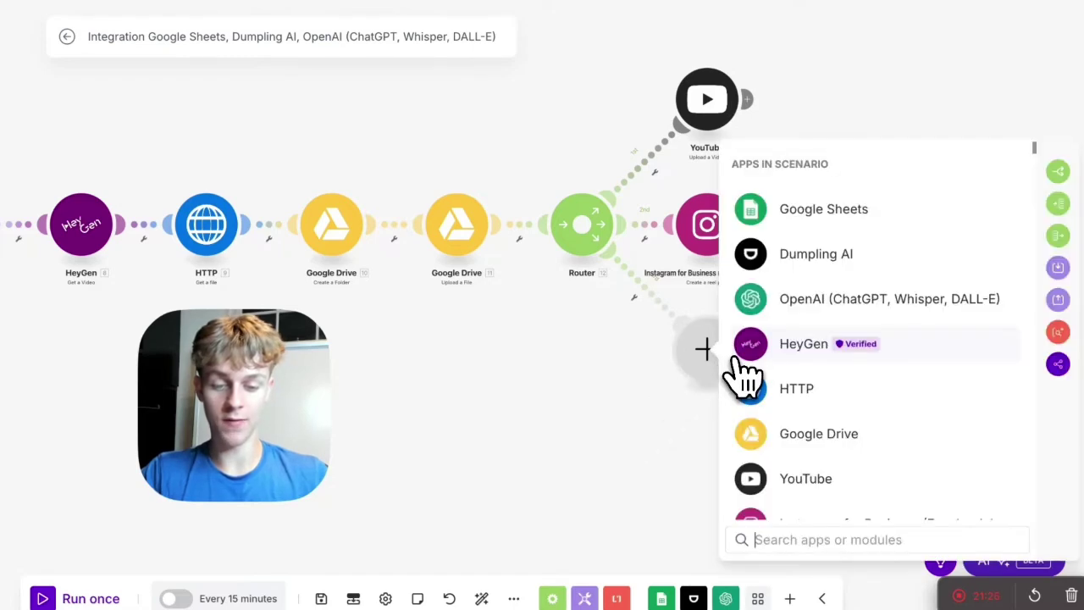
pyautogui.write('In')
pyautogui.press('BackSpace')
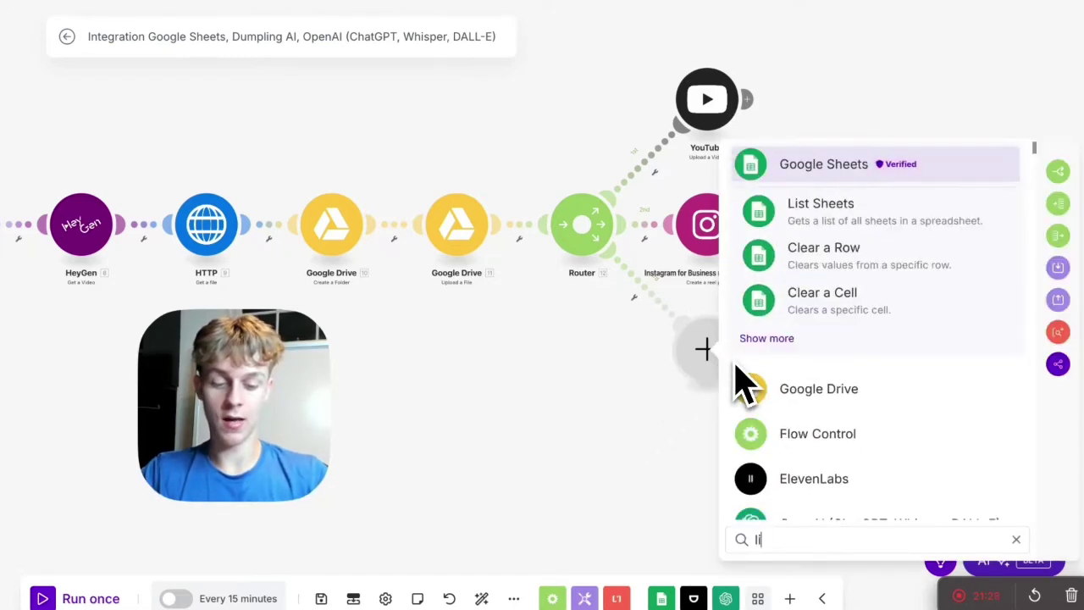
pyautogui.write('inked')
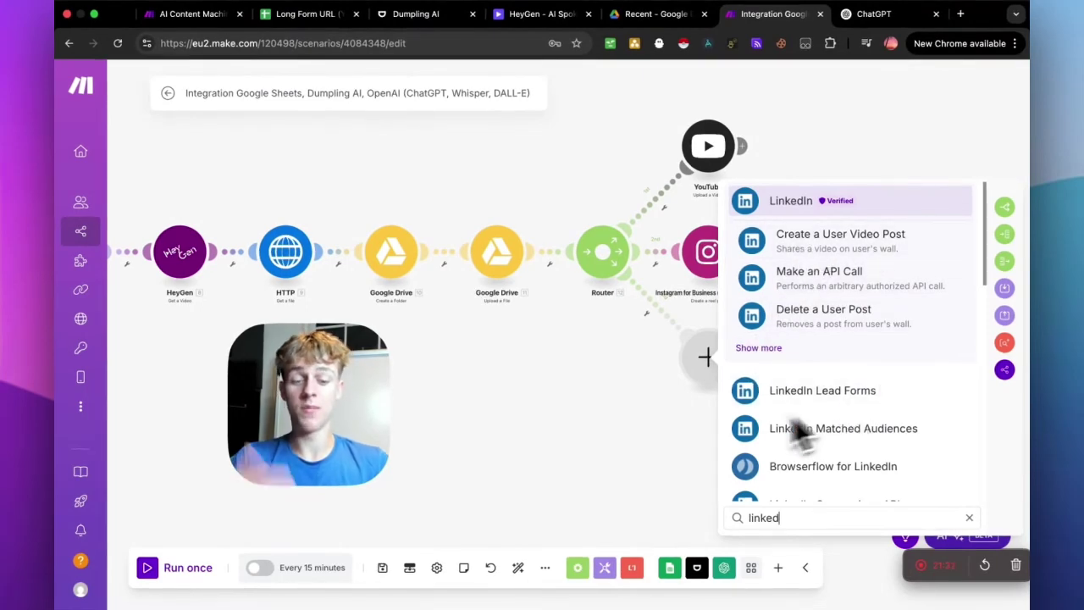
pyautogui.scroll(-5, 643, 509)
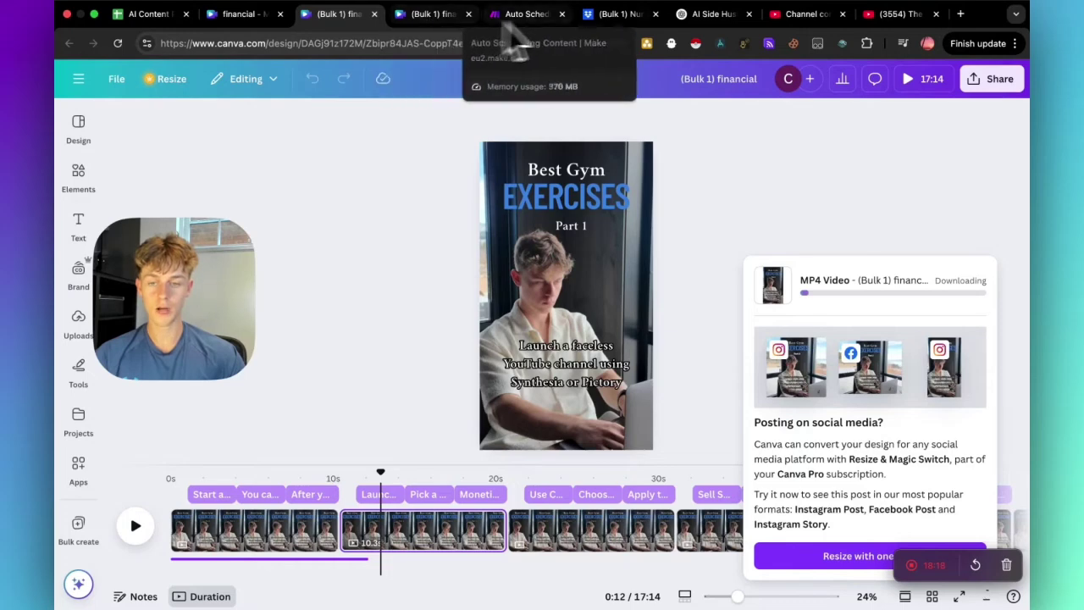
# View the videos in Dropbox's (Bulk 1) Nurturing Content folder and switch to the new Make scenario.
pyautogui.click(617, 16)
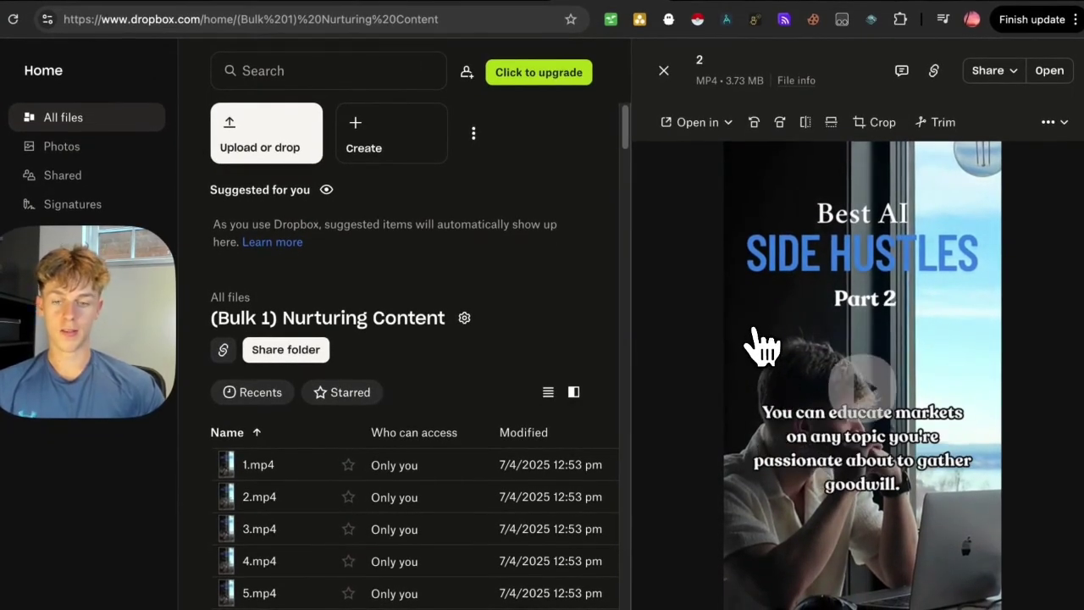
pyautogui.click(498, 0)
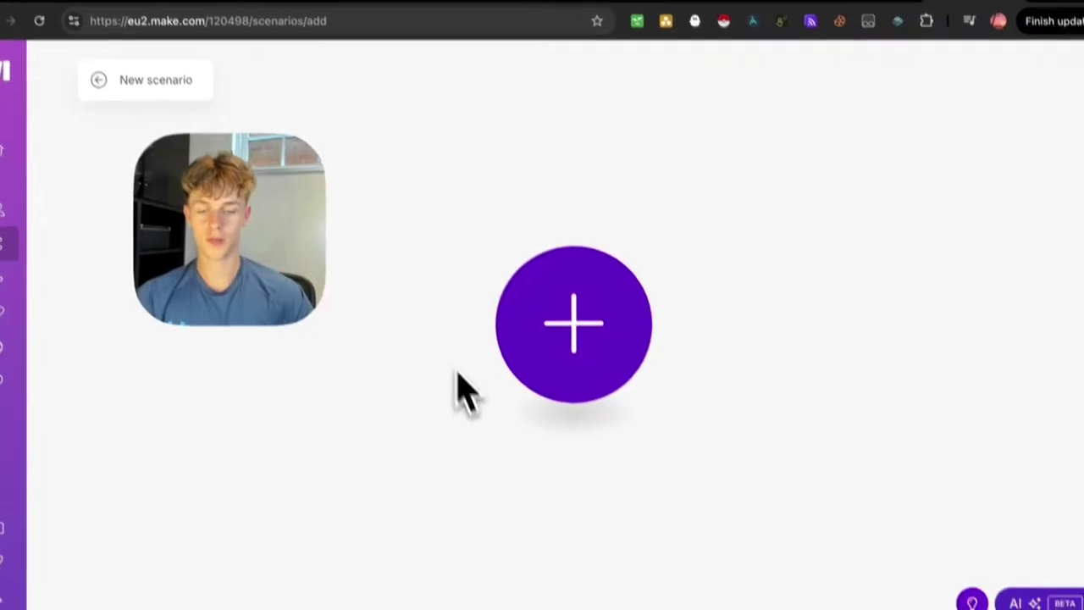
# Search for repea and add Flow Control's Repeater as the scenario's first module.
pyautogui.click(573, 356)
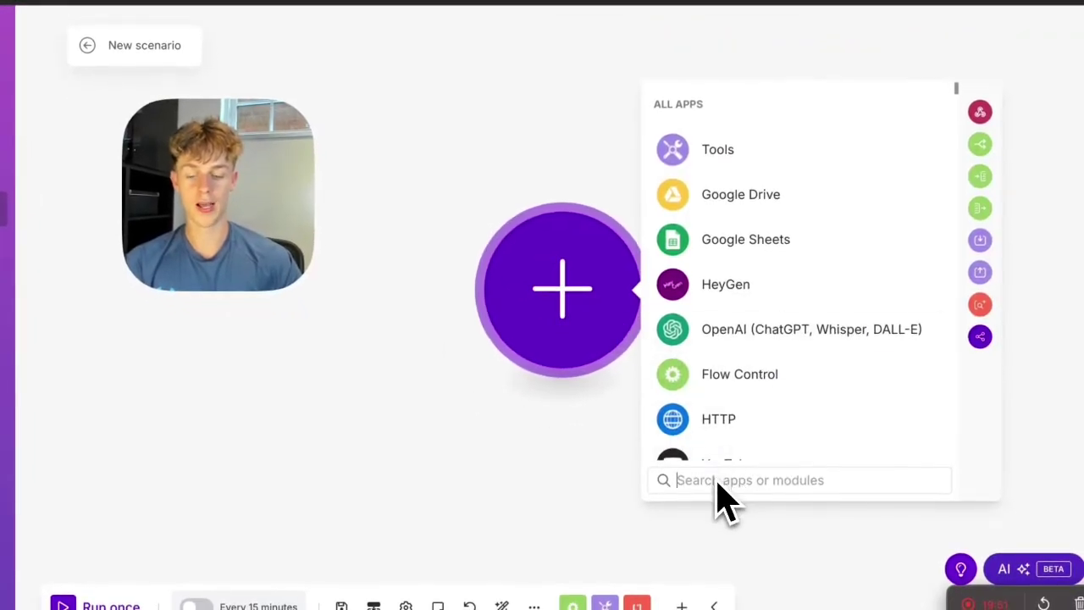
pyautogui.write('repea')
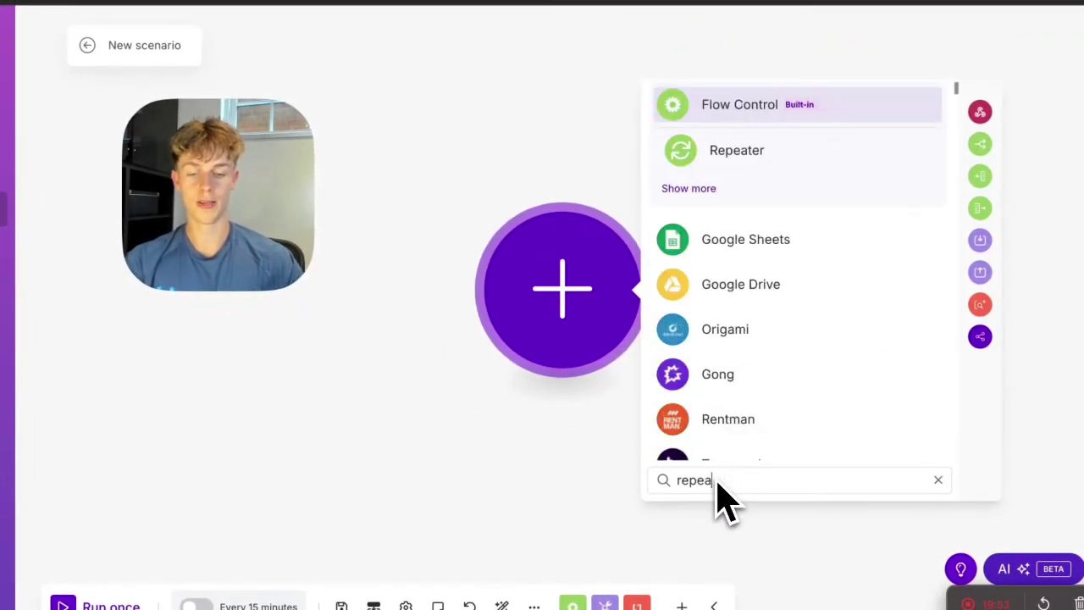
pyautogui.click(762, 150)
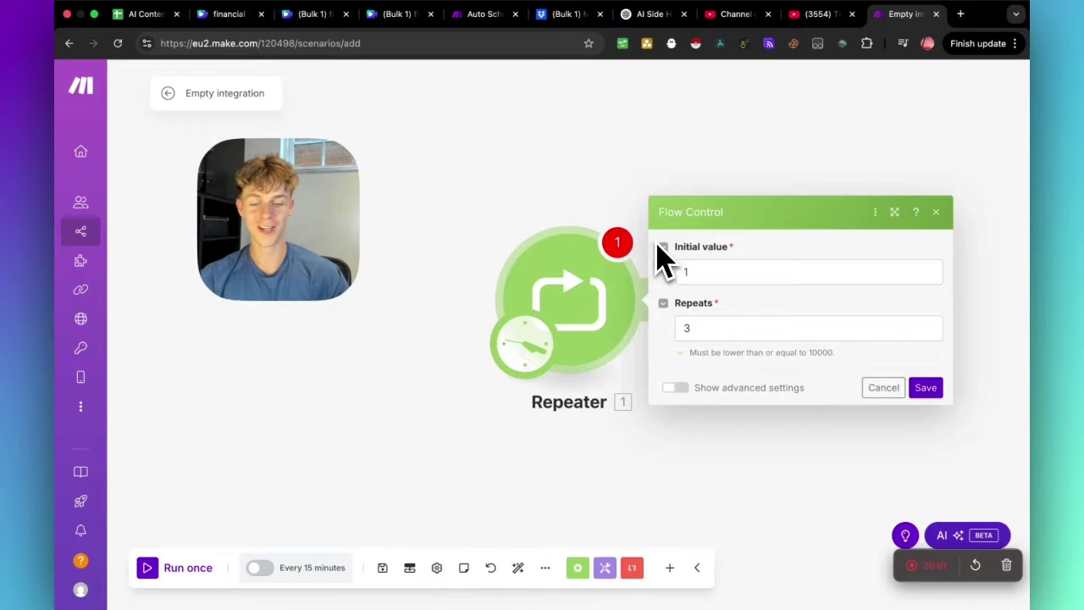
# Set the Repeater's Repeats to 100, checking the bulk Canva design for reference, and save the module.
pyautogui.click(683, 329)
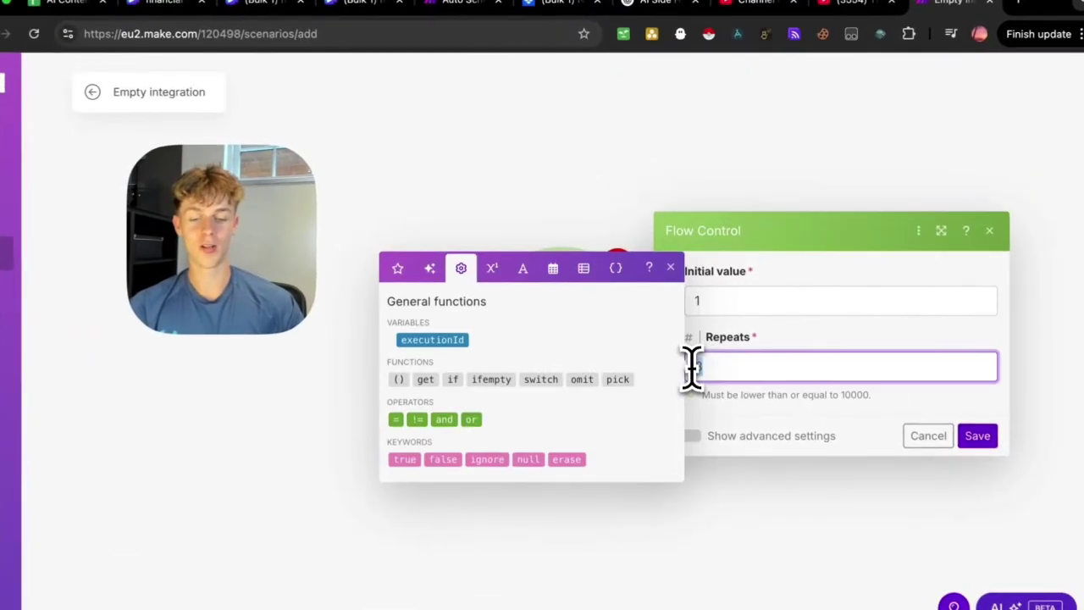
pyautogui.doubleClick(703, 368)
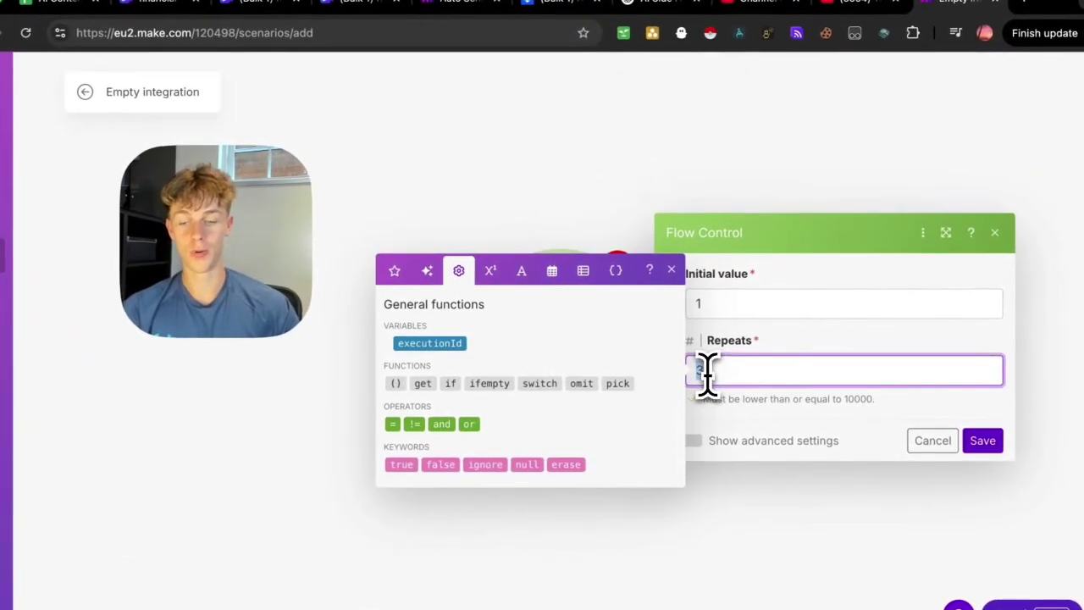
pyautogui.click(254, 6)
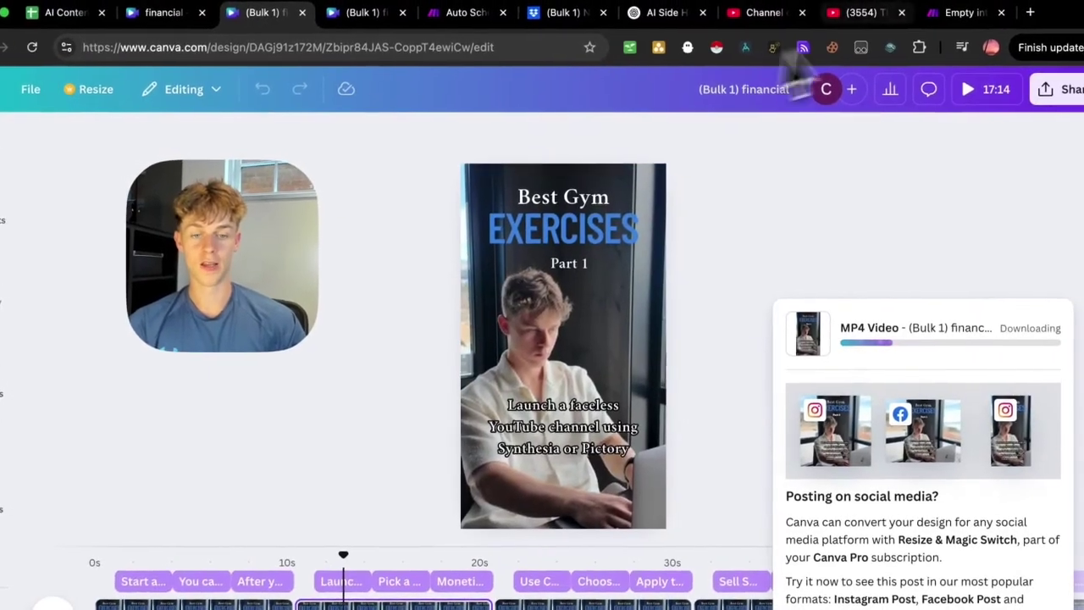
pyautogui.click(965, 16)
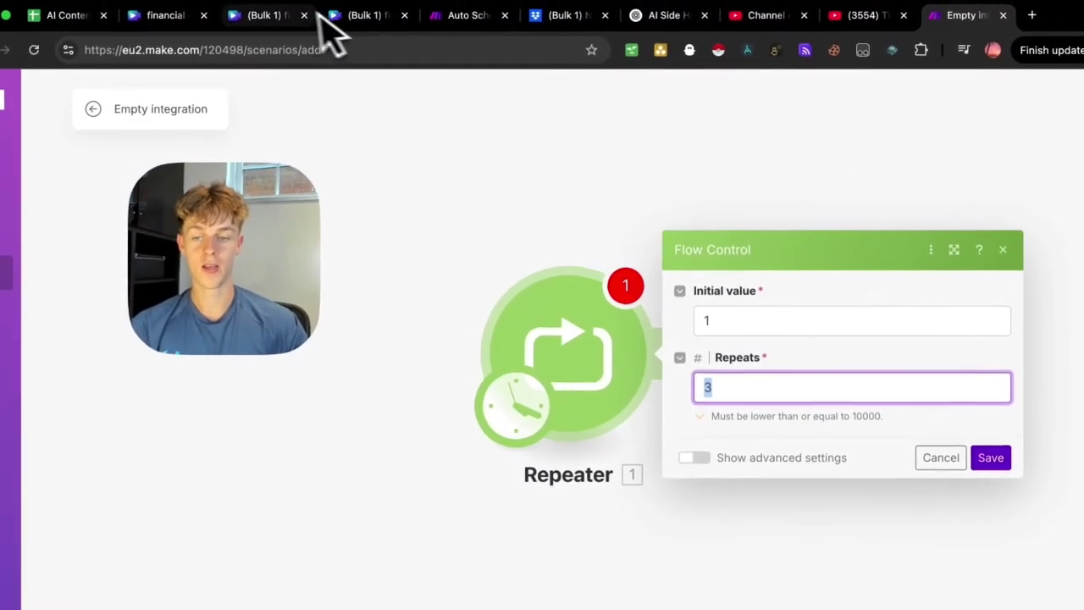
pyautogui.click(262, 11)
pyautogui.click(966, 16)
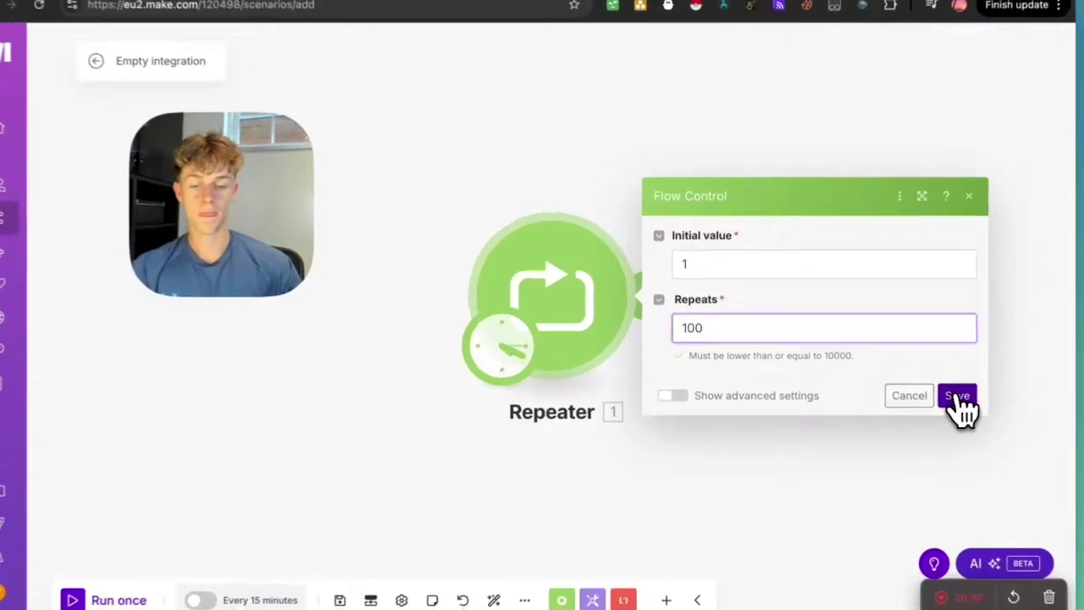
pyautogui.click(924, 389)
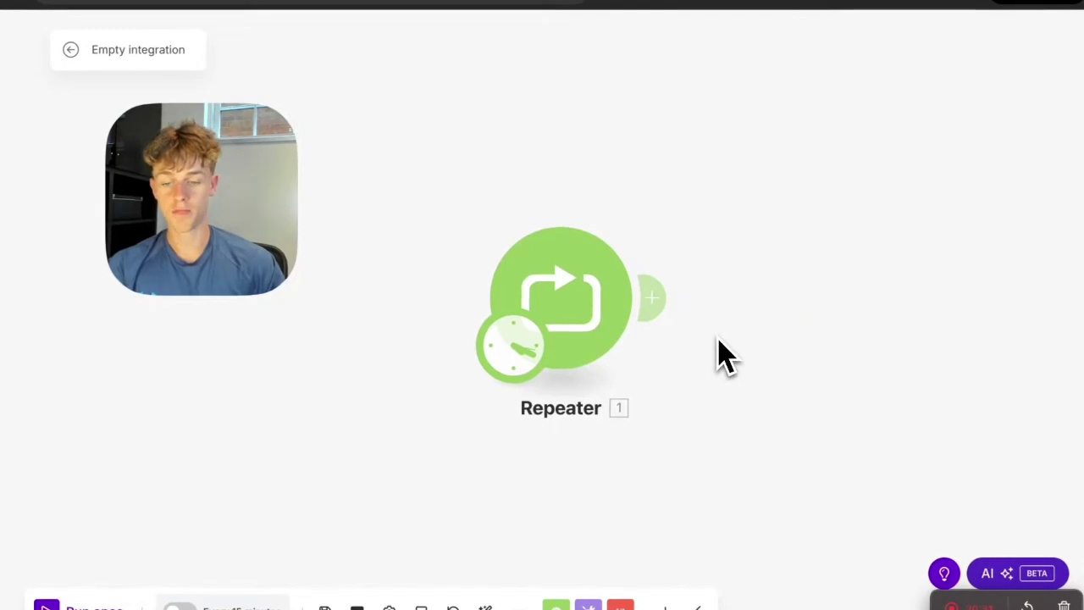
# Add Dropbox's Download a File module after the Repeater, consulting the Auto Scheduling Content scenario for reference.
pyautogui.click(610, 301)
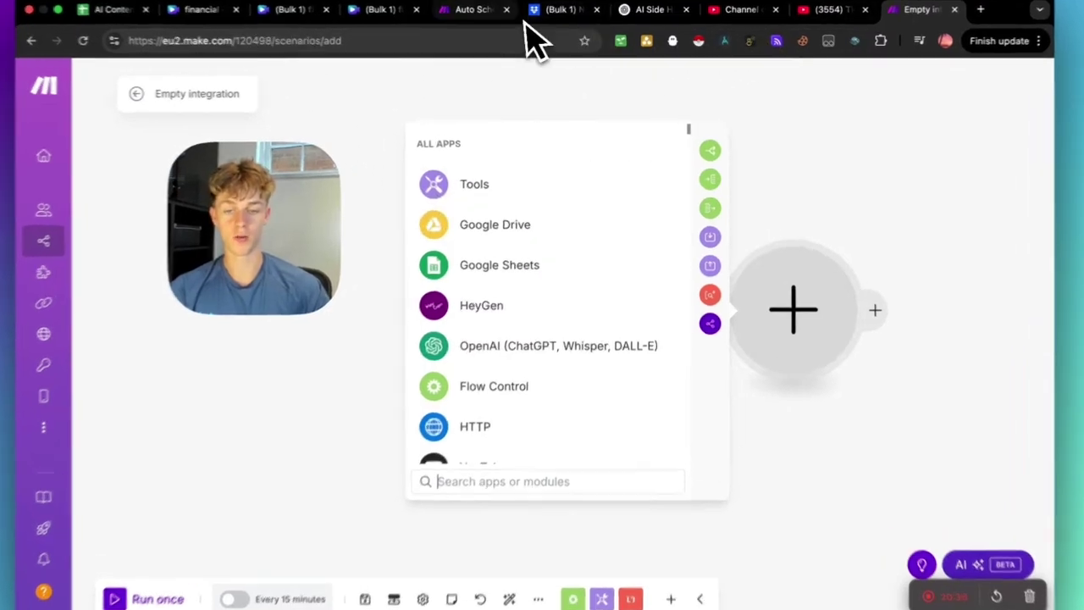
pyautogui.click(495, 13)
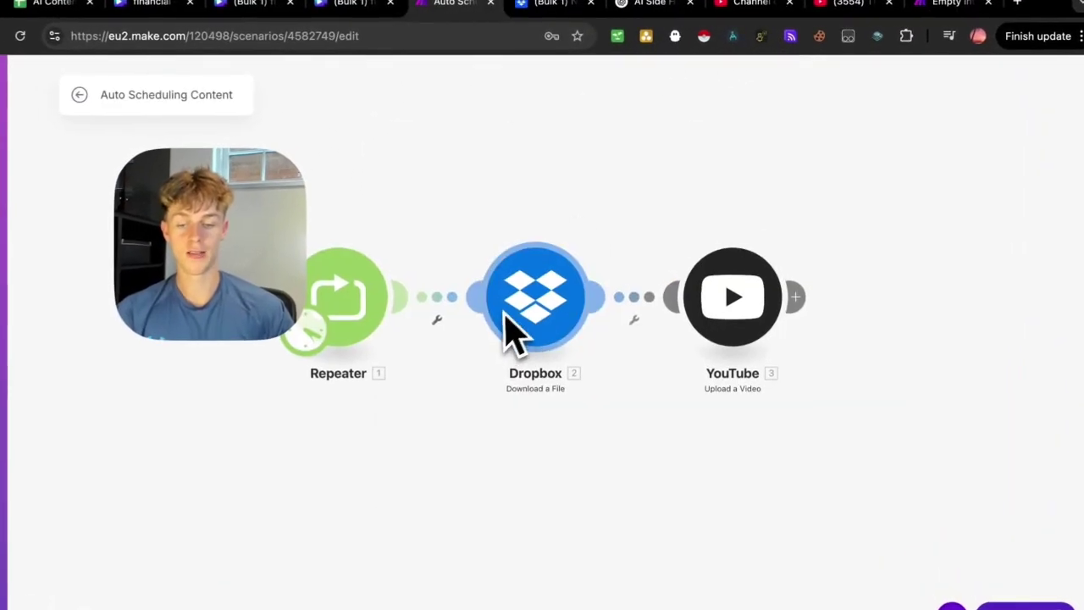
pyautogui.click(931, 5)
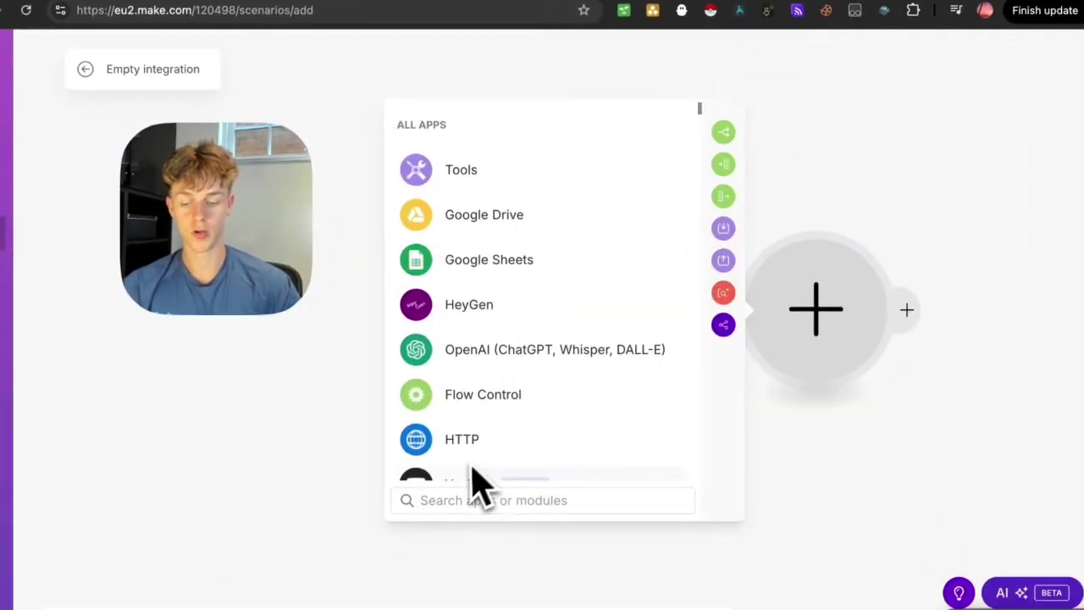
pyautogui.write('drop')
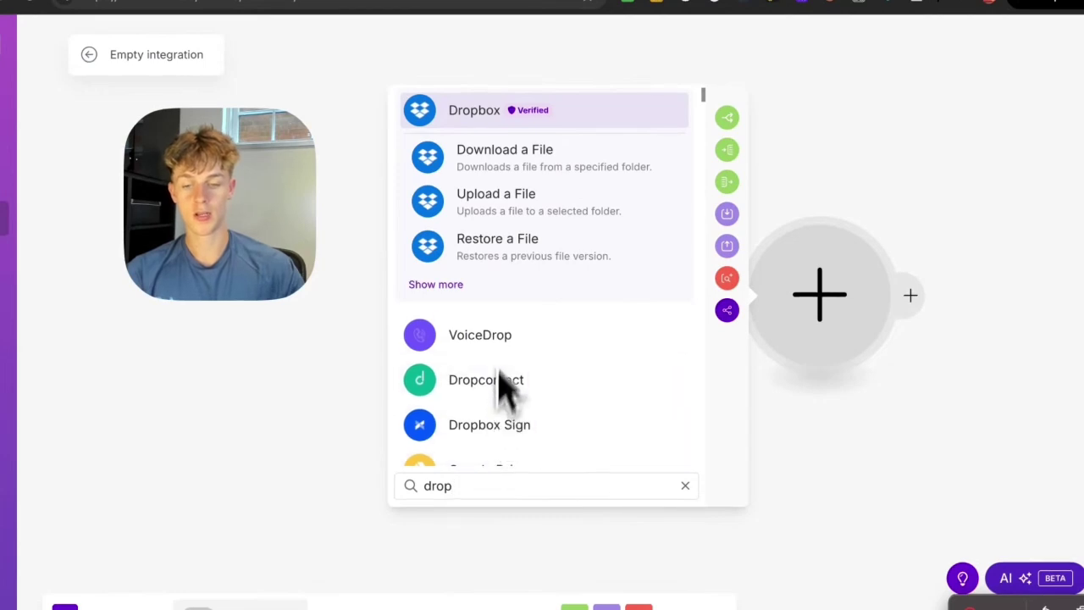
pyautogui.click(508, 161)
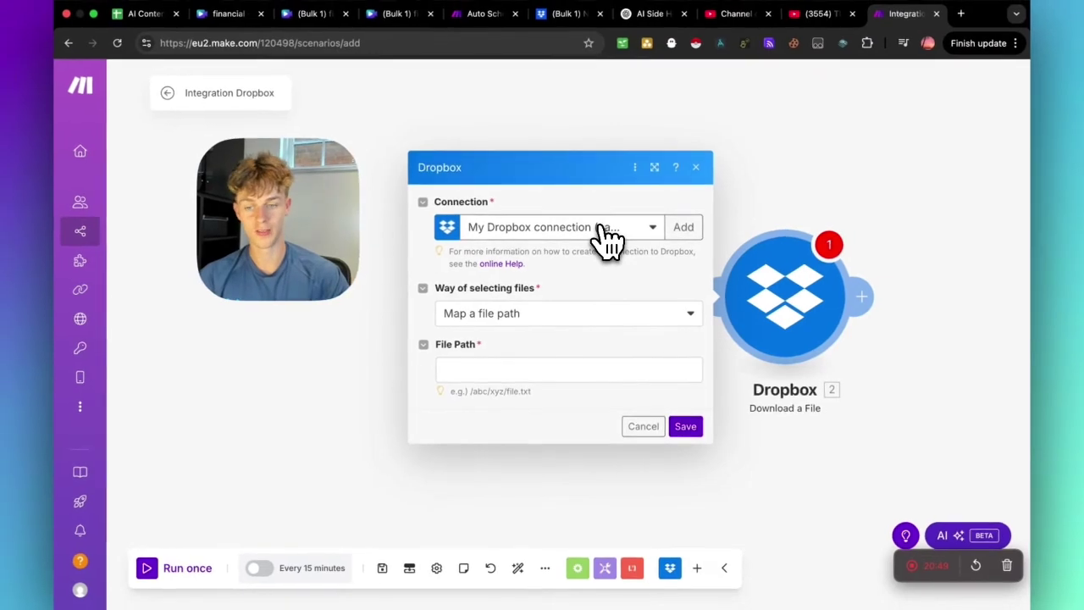
# Keep the existing Dropbox connection, set Way of selecting files to Select a file, and choose 1.mp4 in the (Bulk 1) Nurturing Content folder.
pyautogui.click(680, 230)
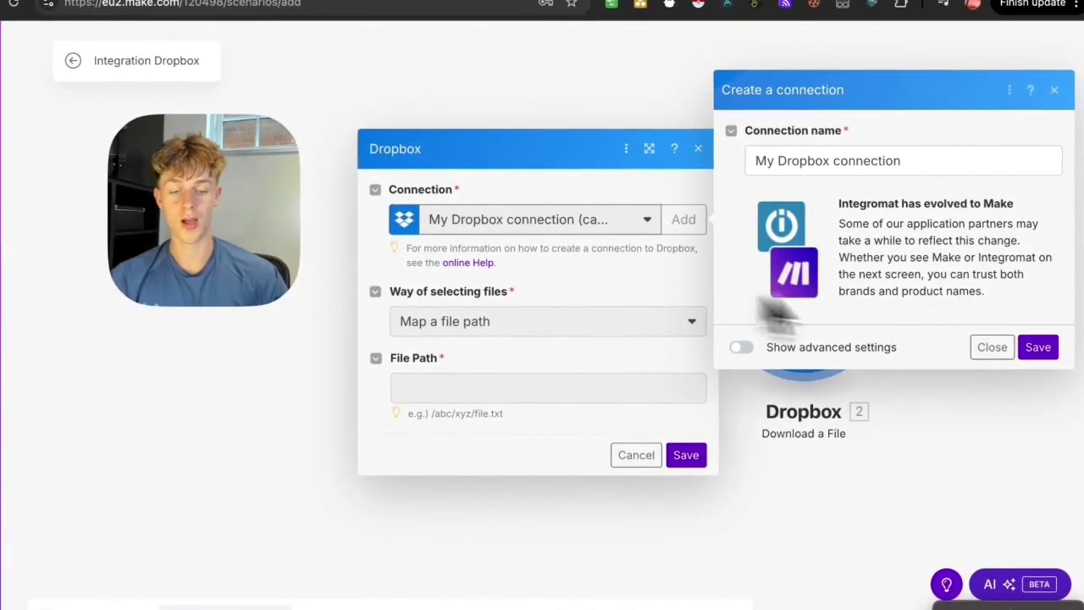
pyautogui.click(974, 348)
pyautogui.click(519, 322)
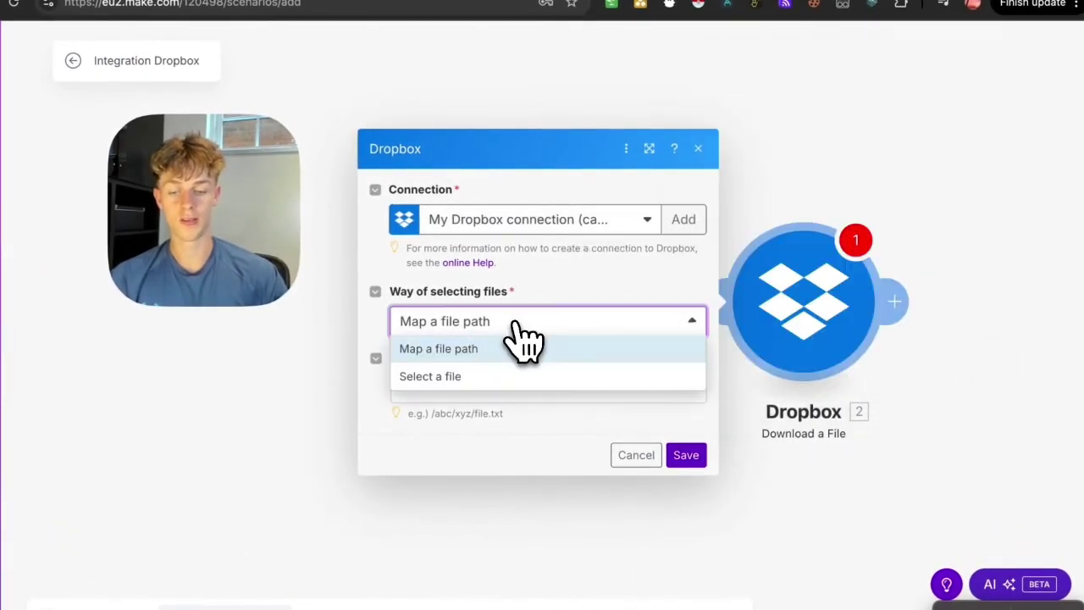
pyautogui.click(436, 377)
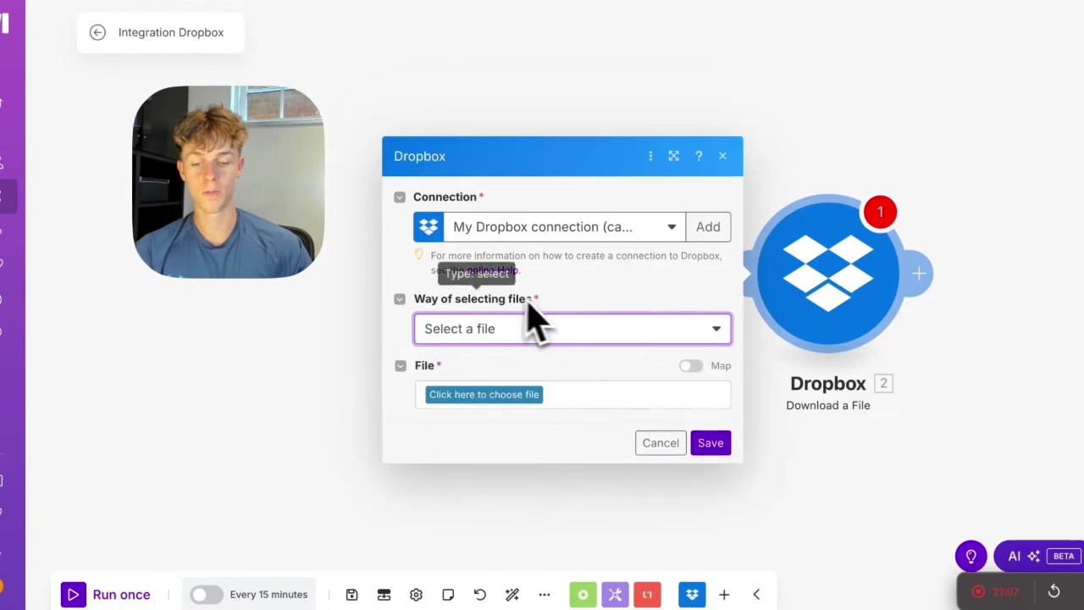
pyautogui.click(484, 373)
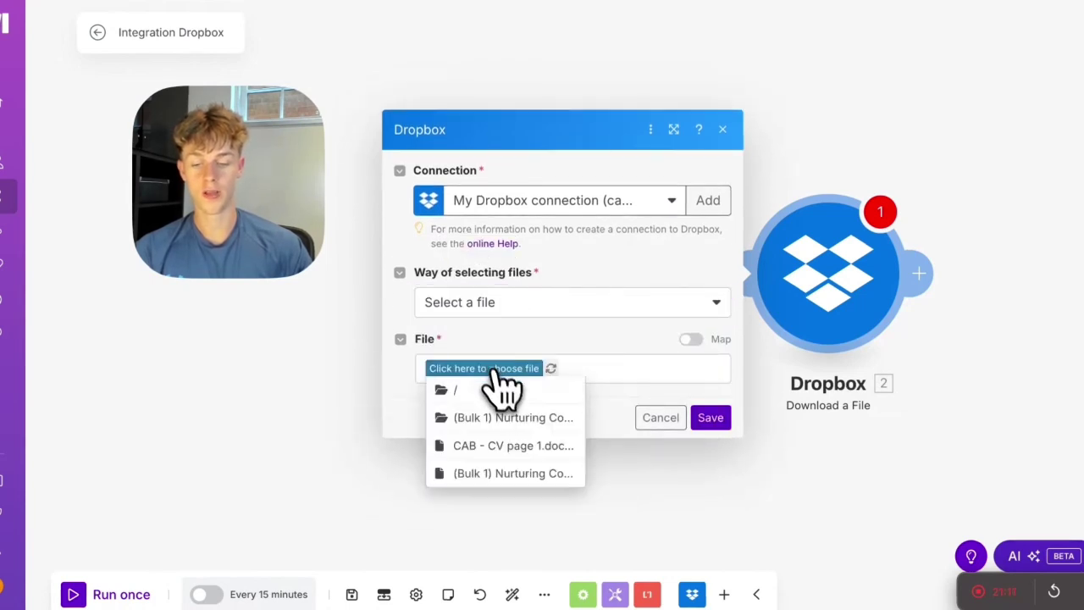
pyautogui.click(482, 416)
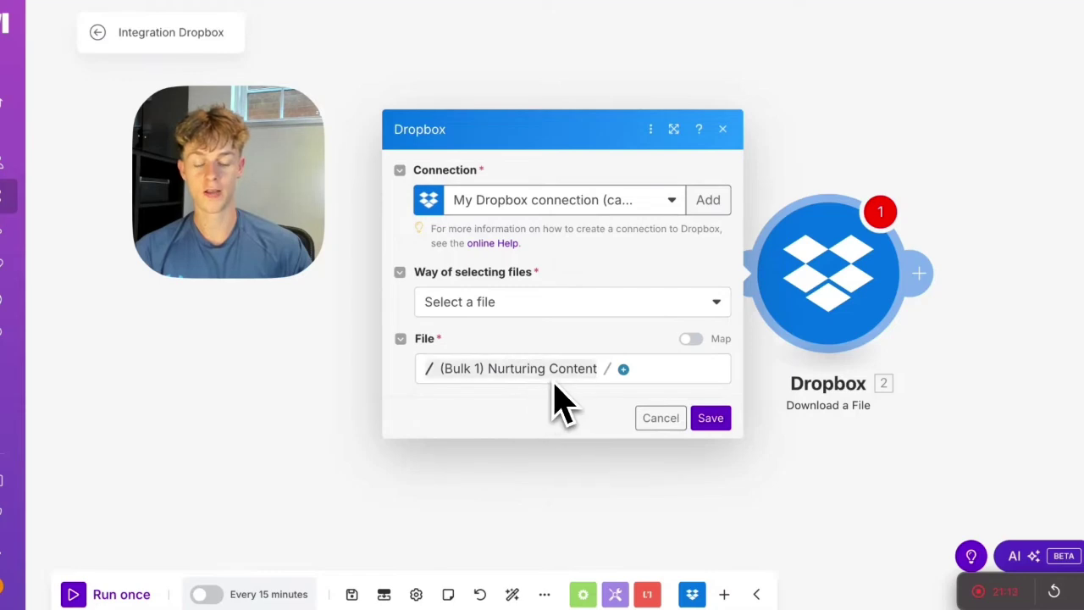
pyautogui.click(627, 371)
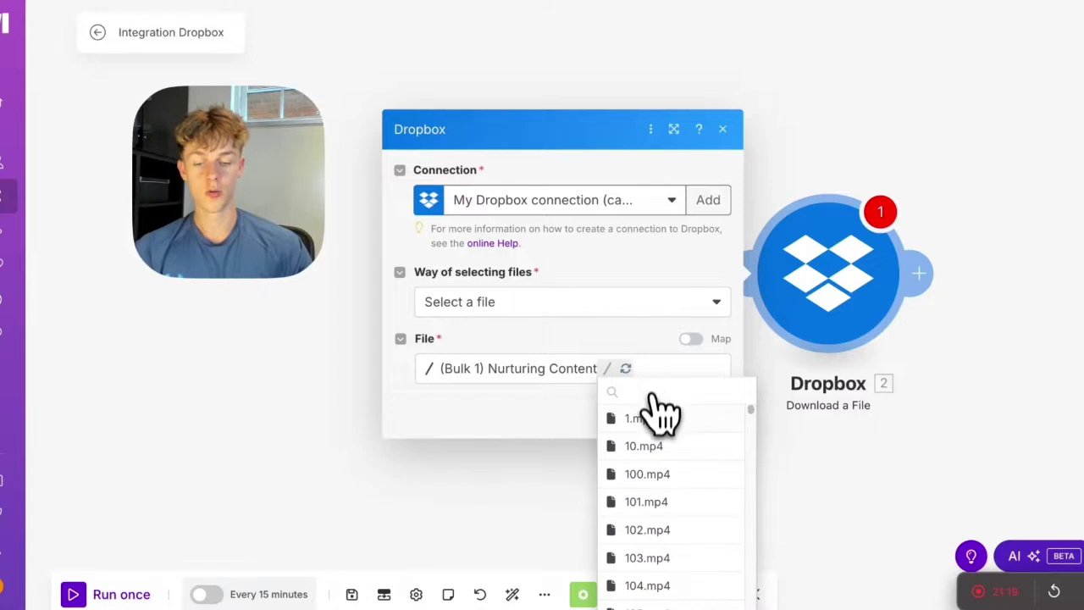
pyautogui.click(643, 417)
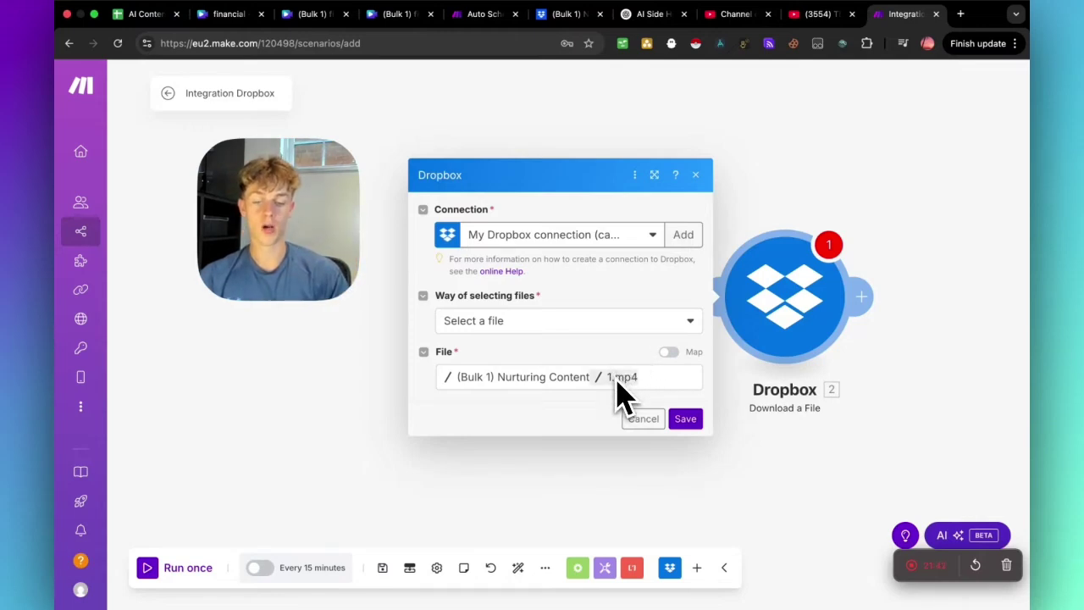
# Enable mapping for the Dropbox file, replace the 1 in its path with the Repeater's i variable, and save the module and scenario.
pyautogui.click(668, 351)
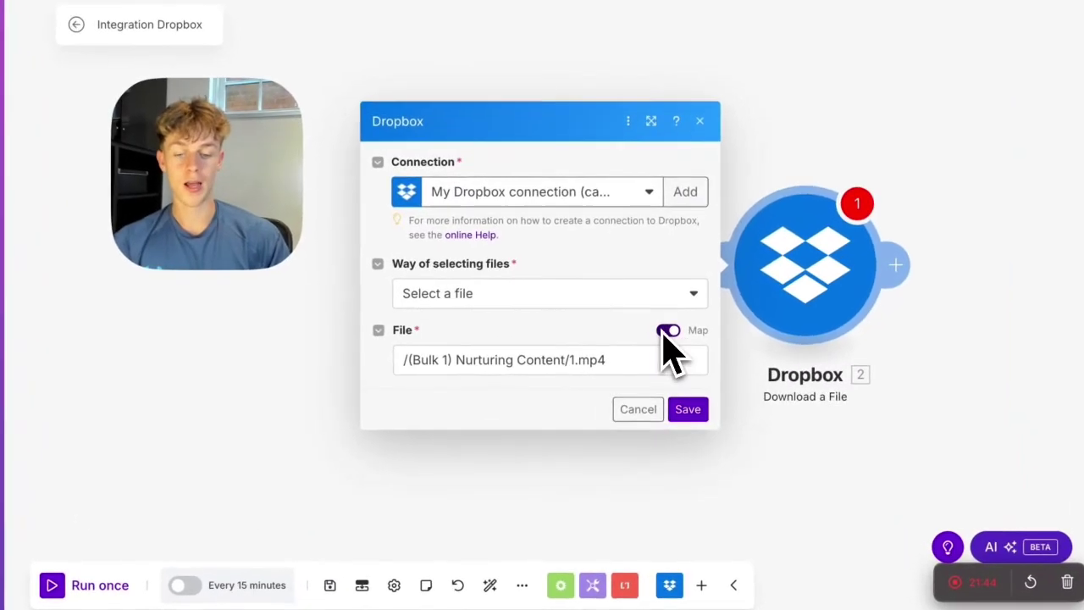
pyautogui.click(572, 359)
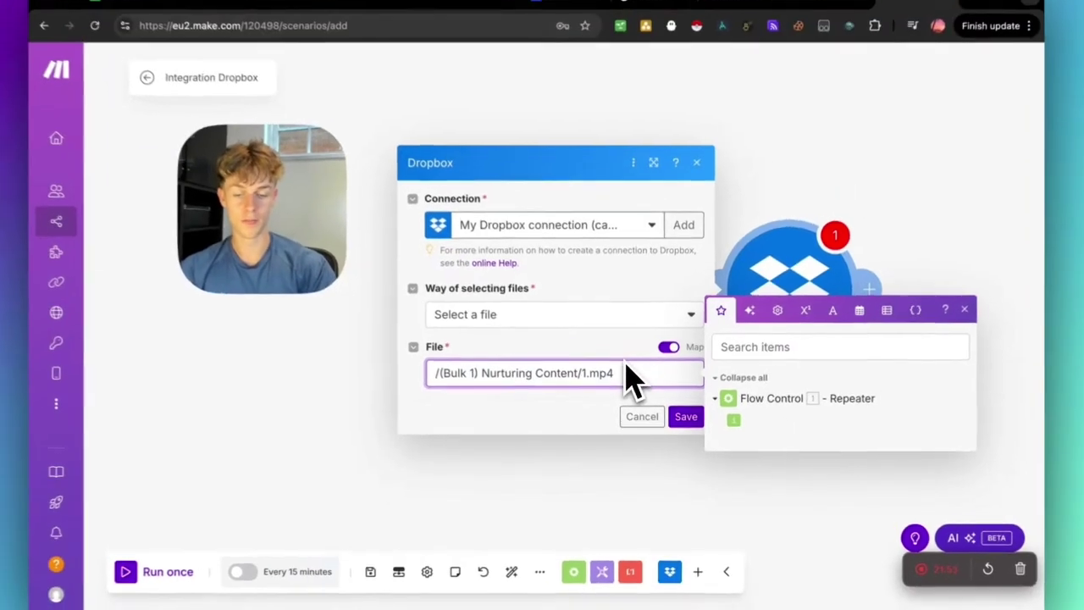
pyautogui.press('BackSpace')
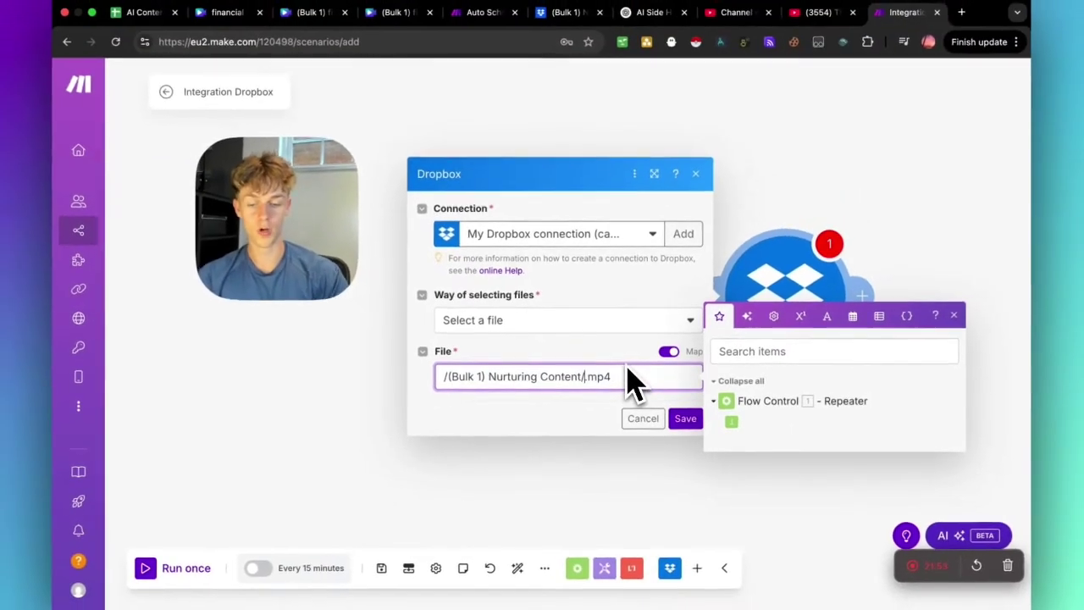
pyautogui.click(731, 421)
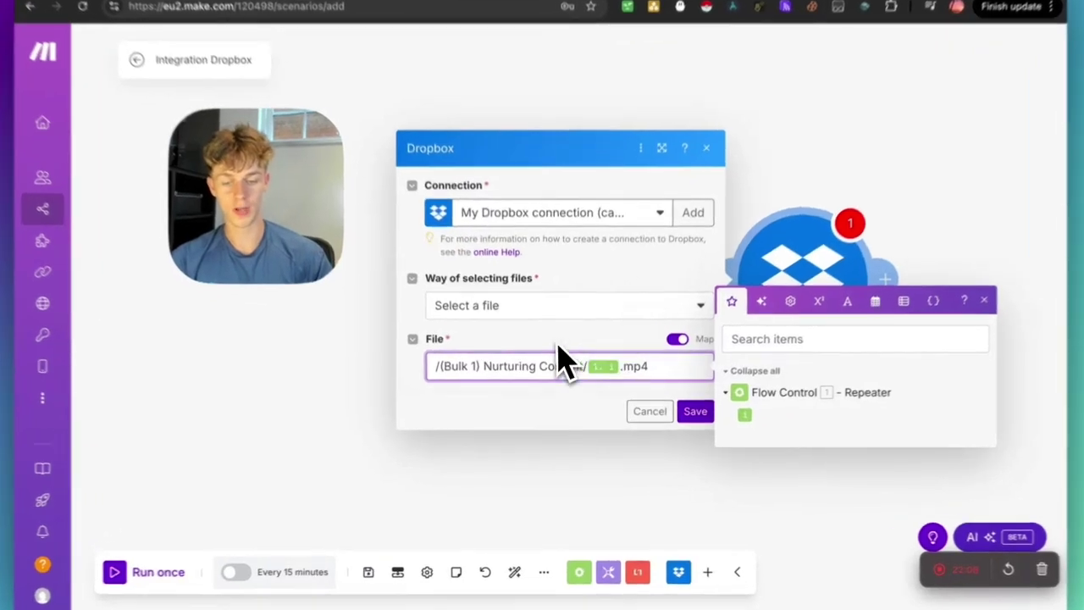
pyautogui.click(557, 352)
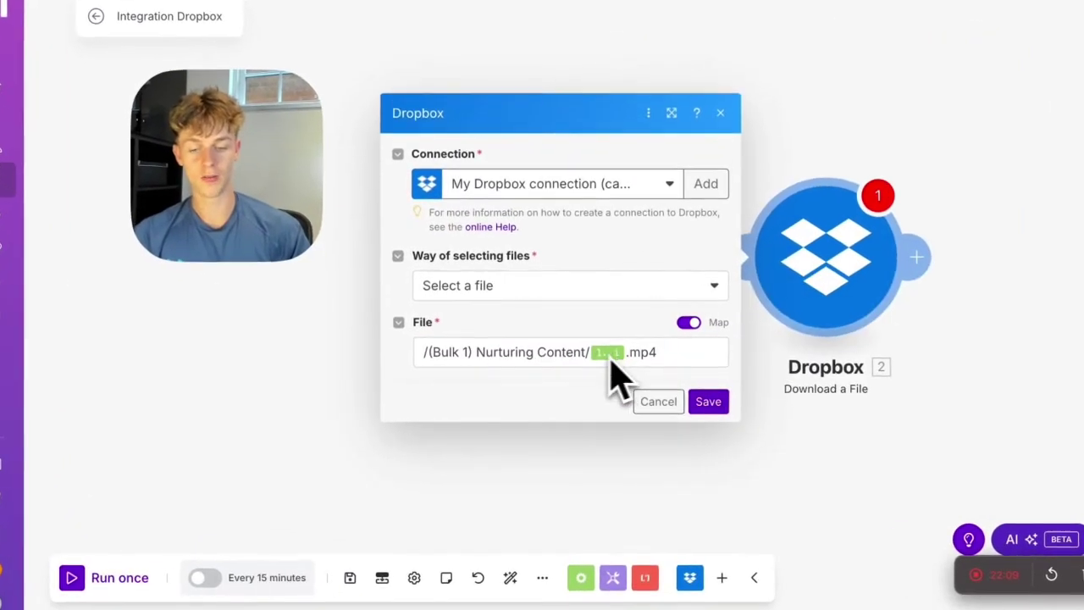
pyautogui.click(700, 403)
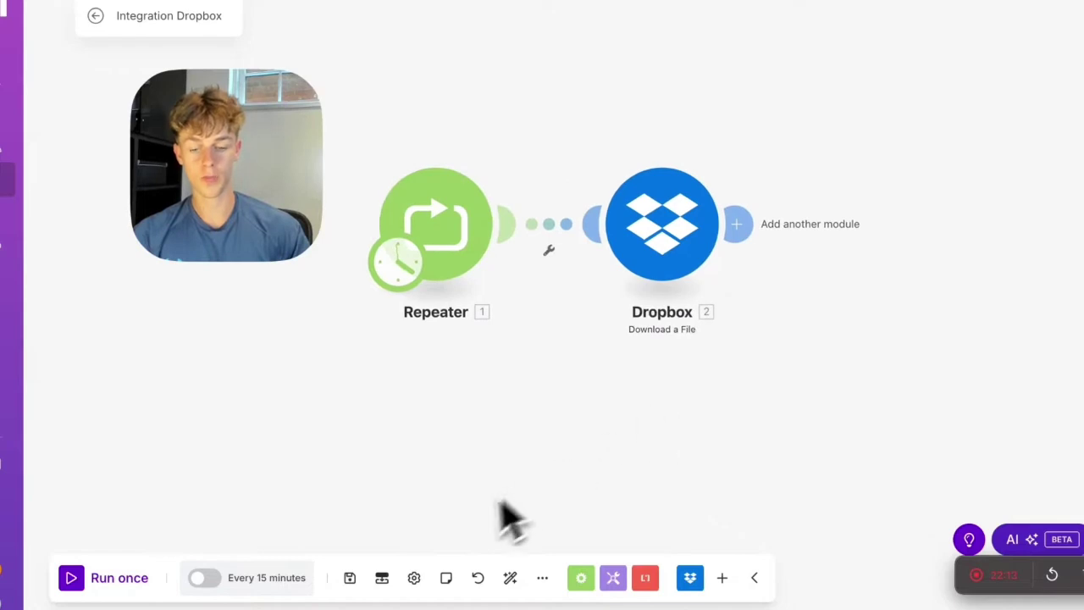
pyautogui.click(349, 577)
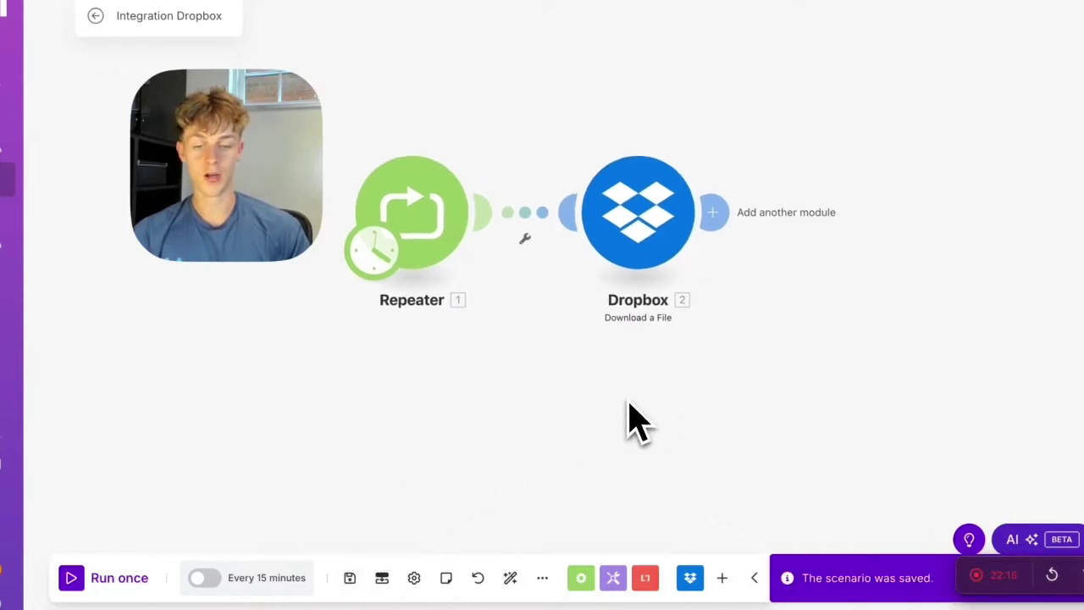
# Search for yout and add YouTube's Upload a Video module after Dropbox.
pyautogui.click(750, 212)
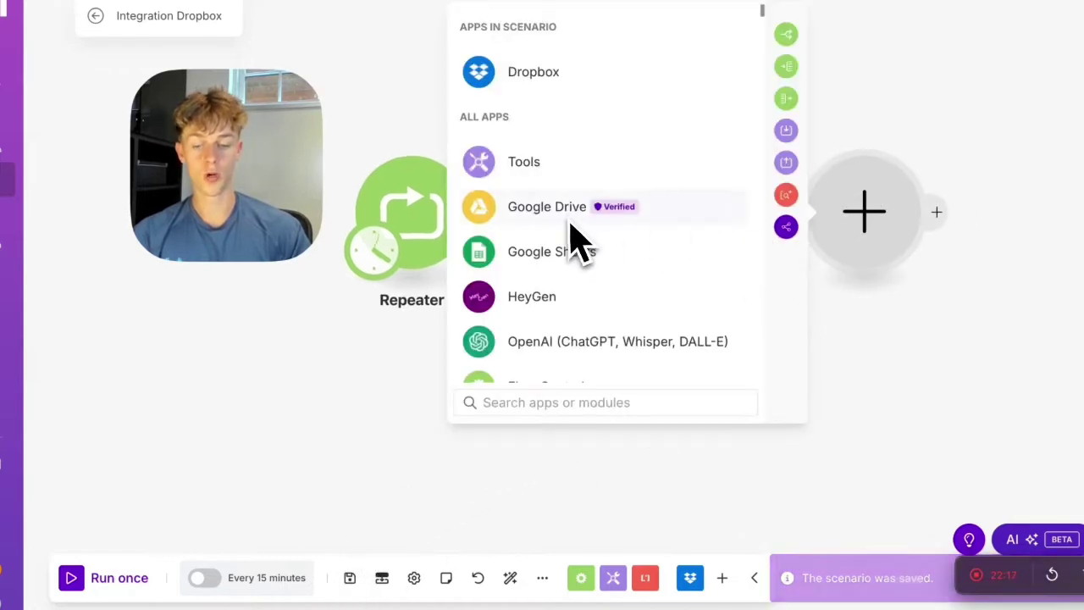
pyautogui.write('yout')
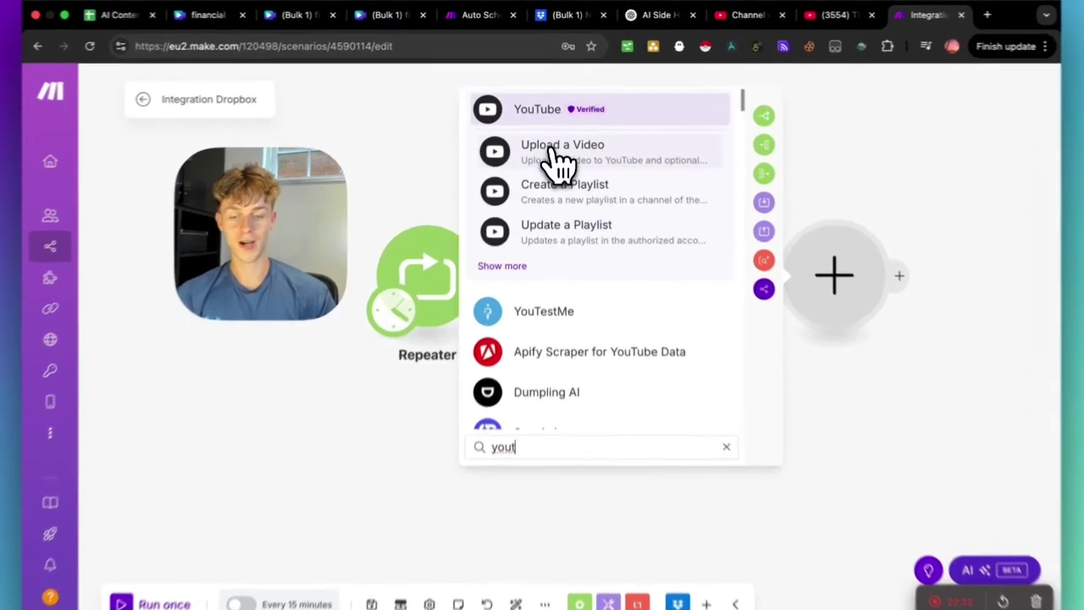
pyautogui.click(551, 142)
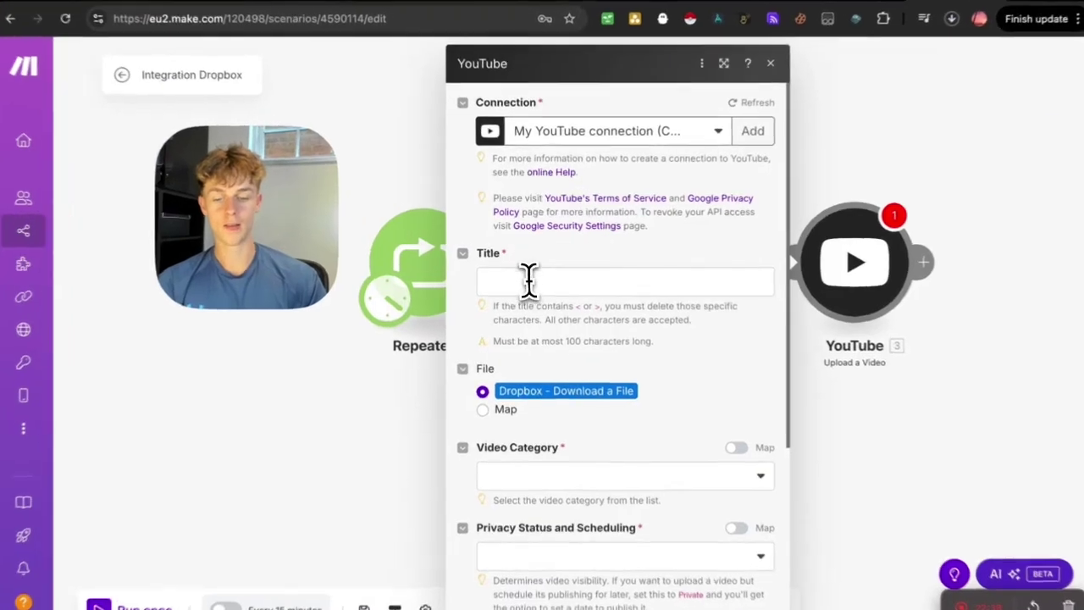
# Enter Best Gym Exercises! as the YouTube video's title.
pyautogui.click(527, 277)
pyautogui.write('Best Gym Exerc')
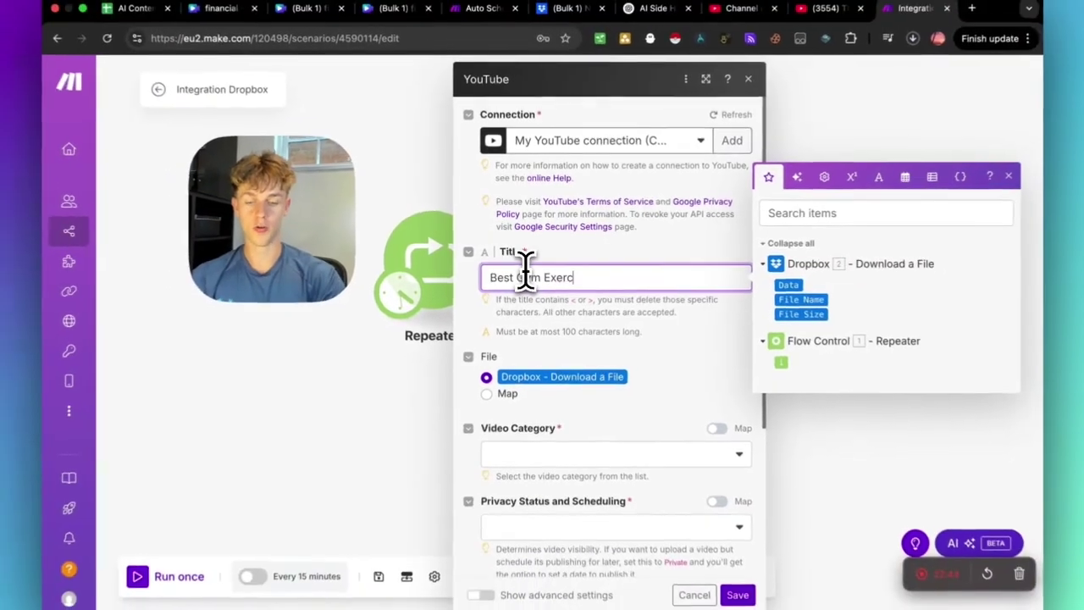
pyautogui.write('ises!')
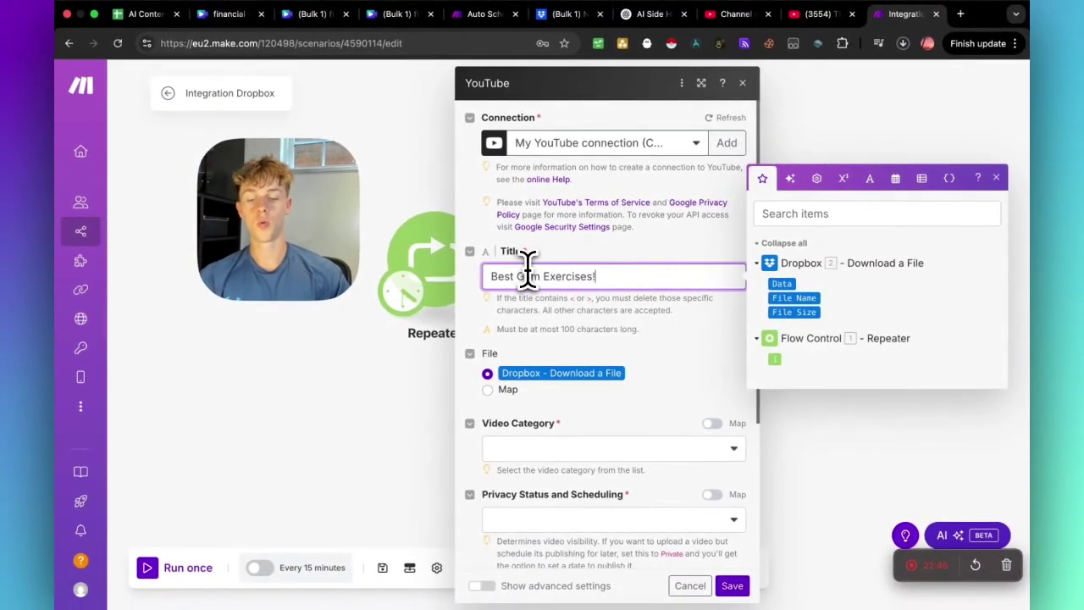
pyautogui.click(623, 326)
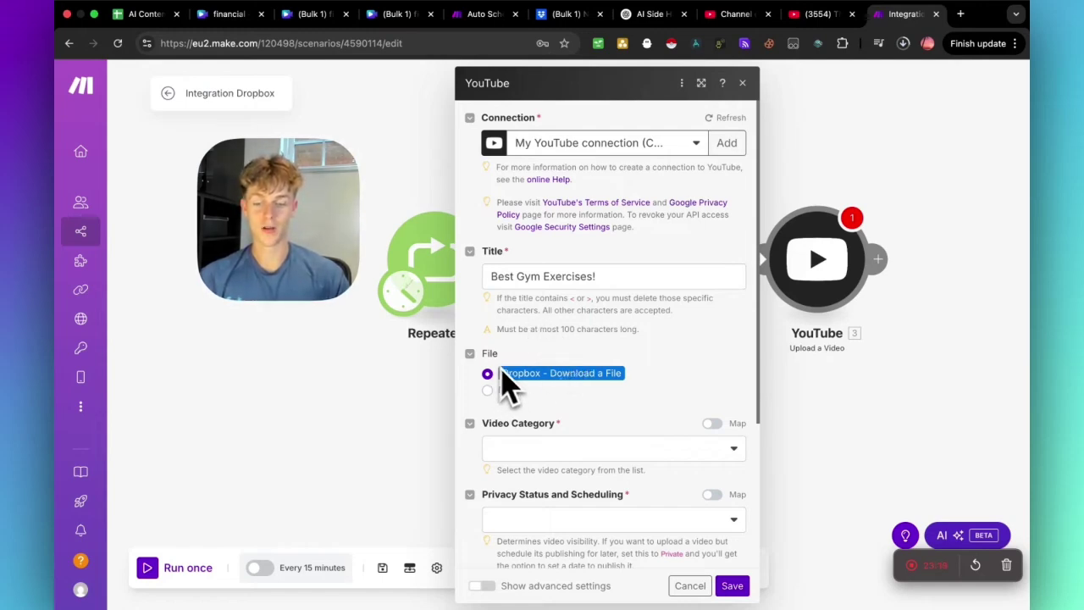
pyautogui.scroll(-3, 649, 392)
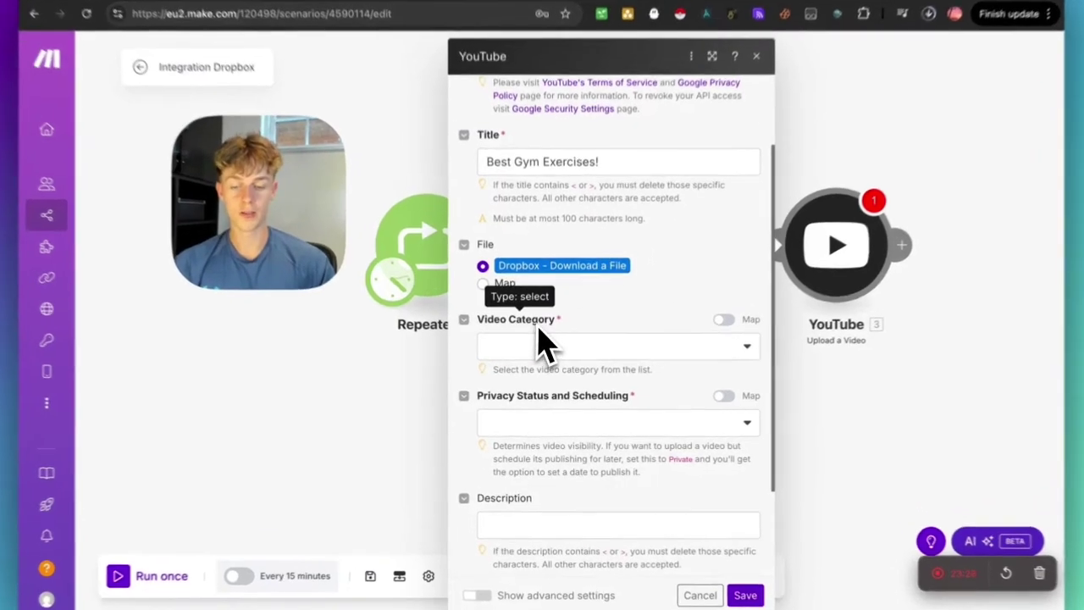
# Set the YouTube upload's Video Category to Howto & Style.
pyautogui.click(543, 353)
pyautogui.scroll(-2, 566, 415)
pyautogui.scroll(2, 563, 420)
pyautogui.scroll(-4, 555, 428)
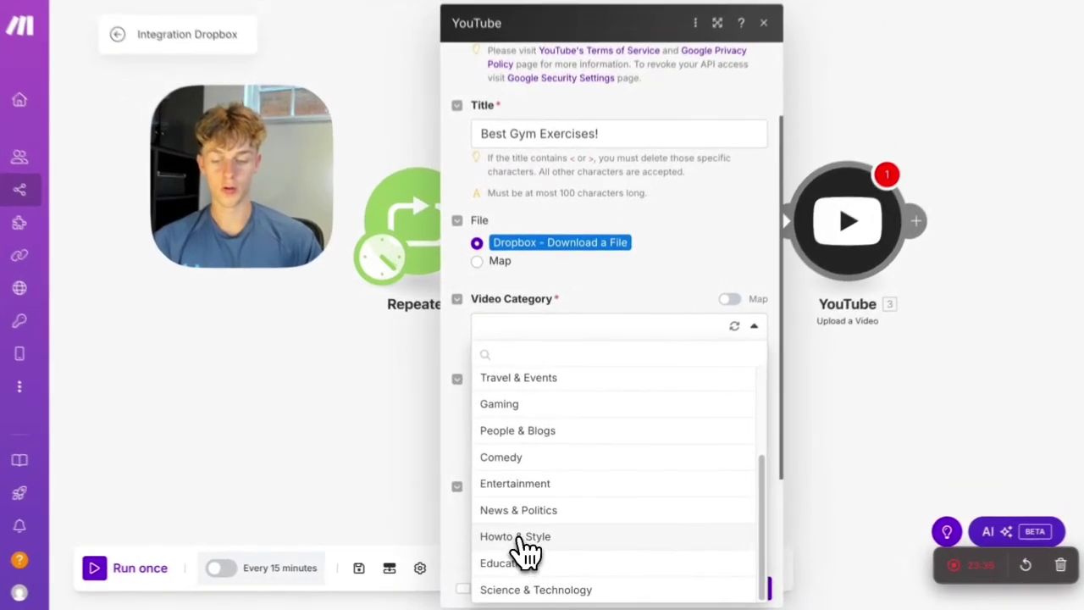
pyautogui.click(525, 540)
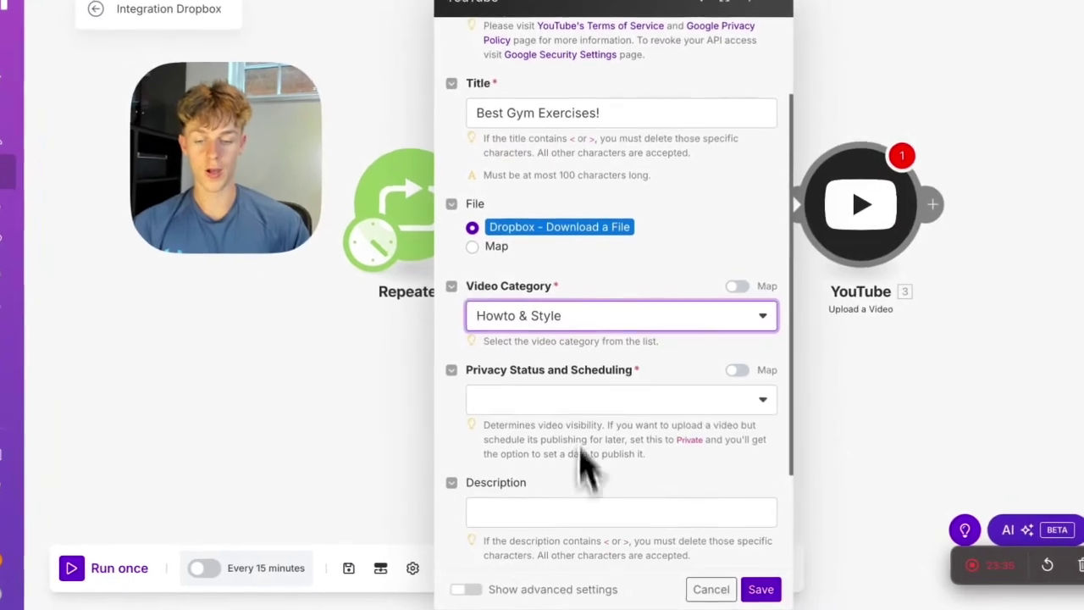
pyautogui.click(546, 355)
pyautogui.click(593, 312)
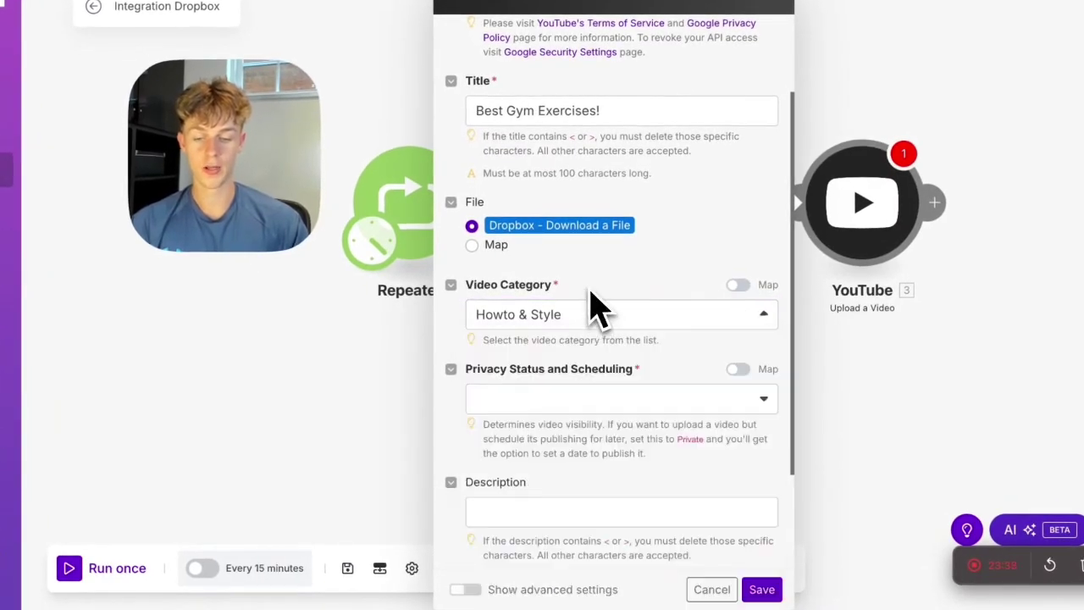
# Set the YouTube upload's Privacy Status and Scheduling to Private.
pyautogui.scroll(-2, 551, 389)
pyautogui.click(552, 273)
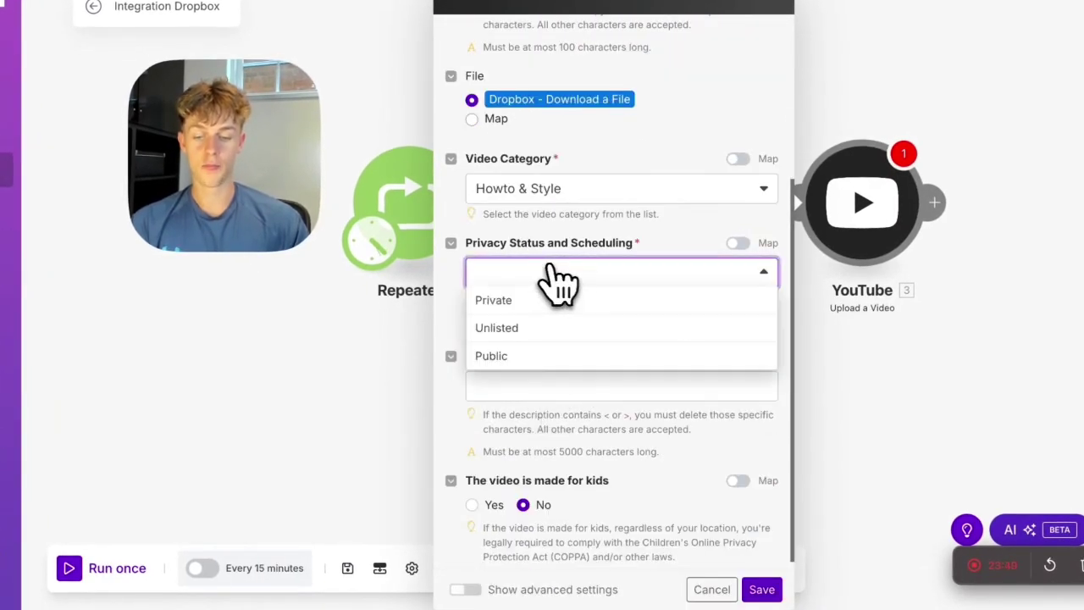
pyautogui.click(546, 334)
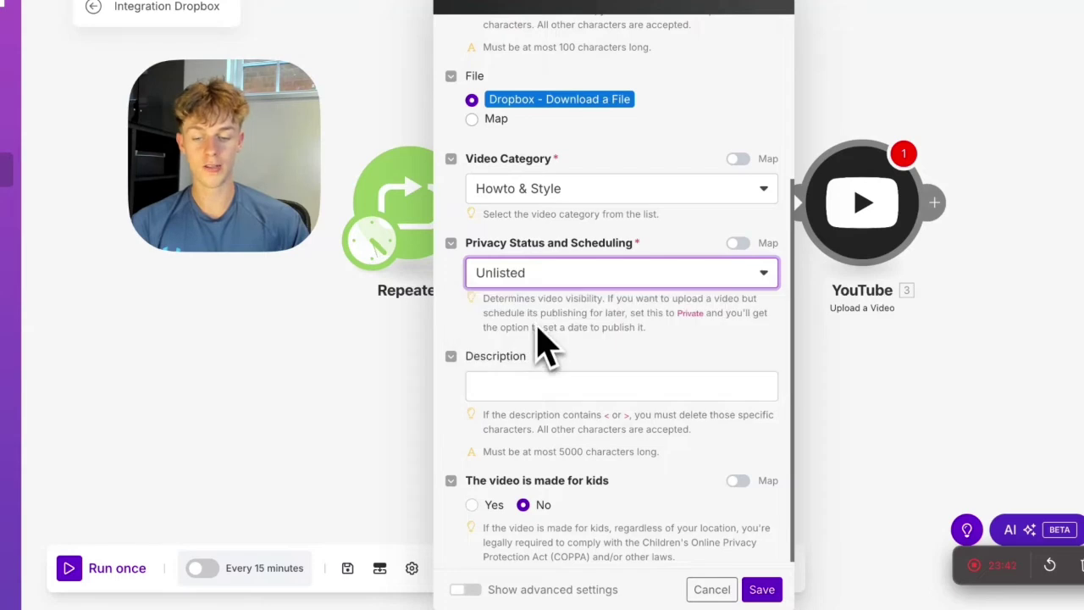
pyautogui.click(529, 269)
pyautogui.click(528, 289)
# Insert the addDays function in Publish at, with the now variable as its date argument.
pyautogui.click(527, 369)
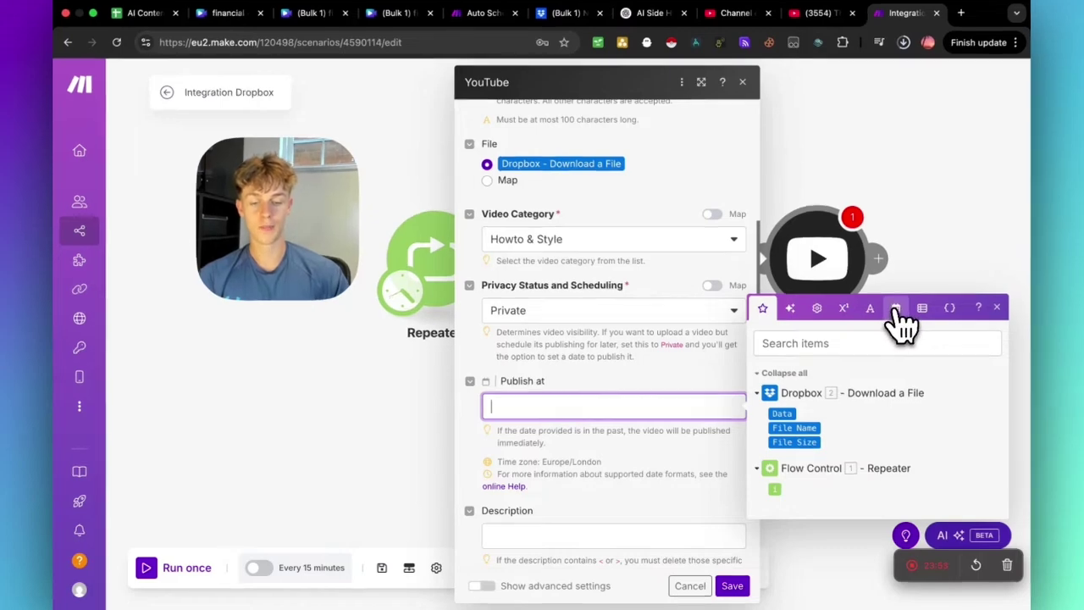
pyautogui.click(896, 310)
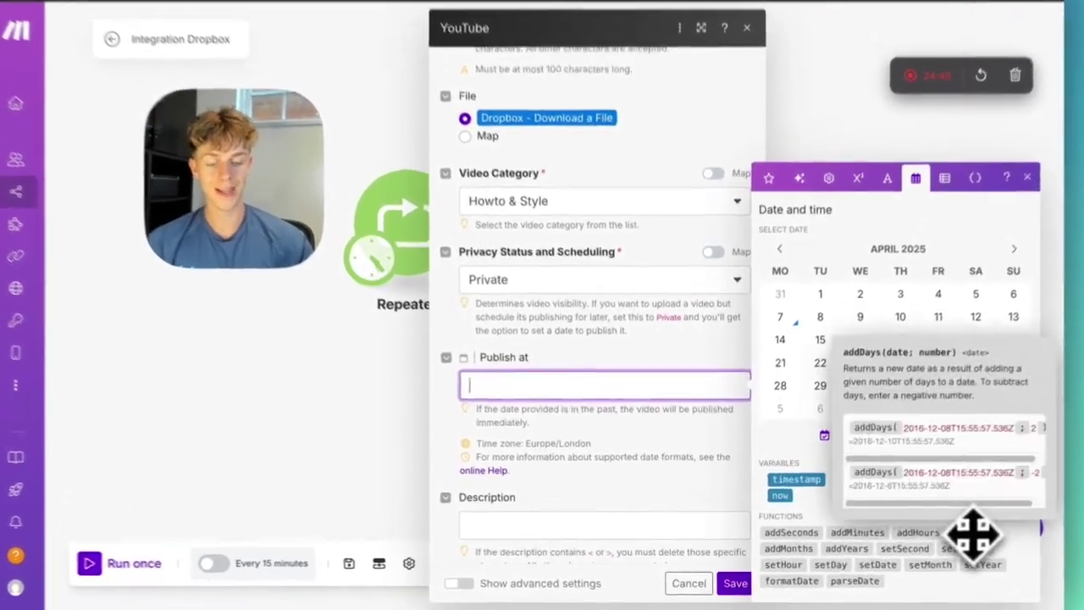
pyautogui.click(950, 540)
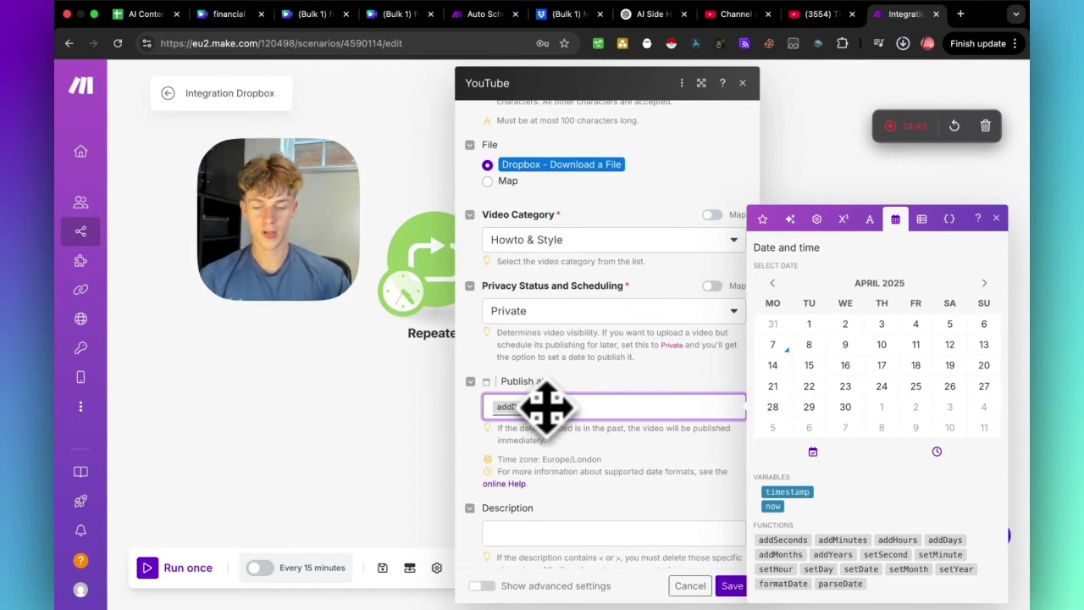
pyautogui.click(539, 407)
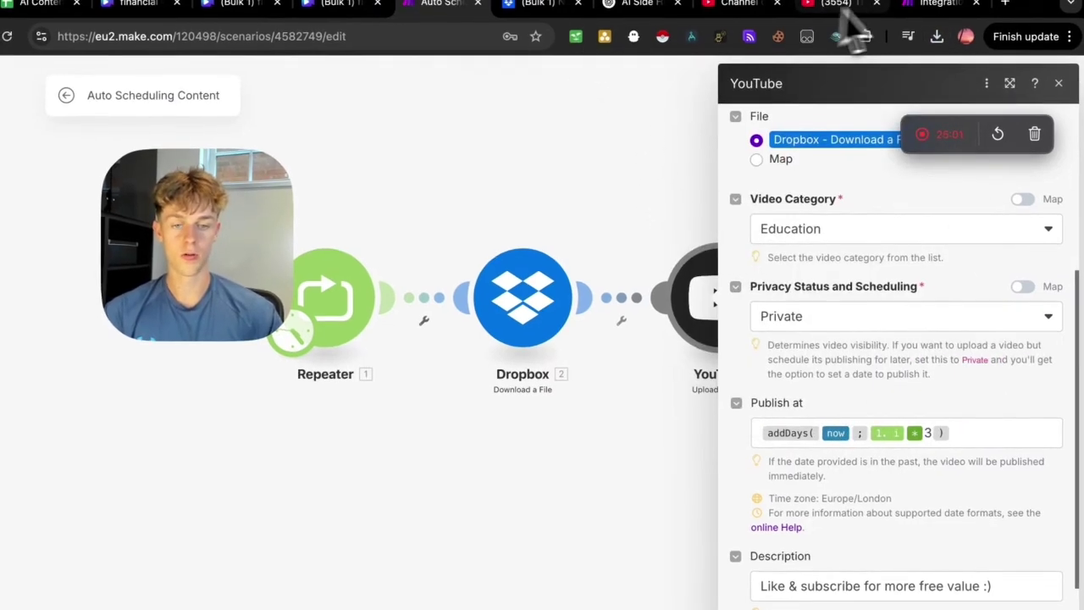
pyautogui.click(923, 4)
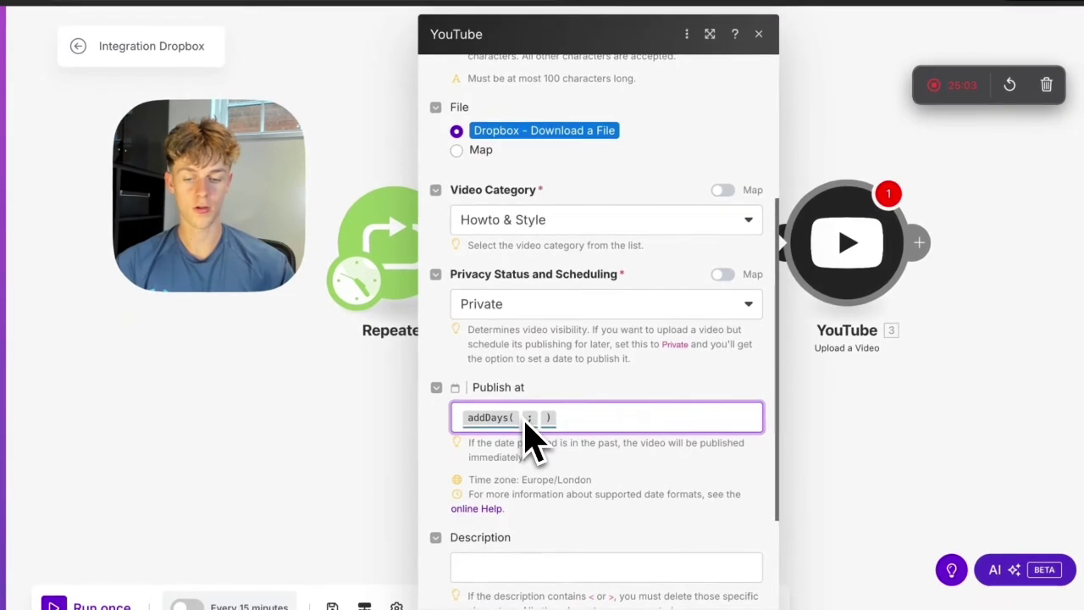
pyautogui.click(511, 444)
pyautogui.click(794, 535)
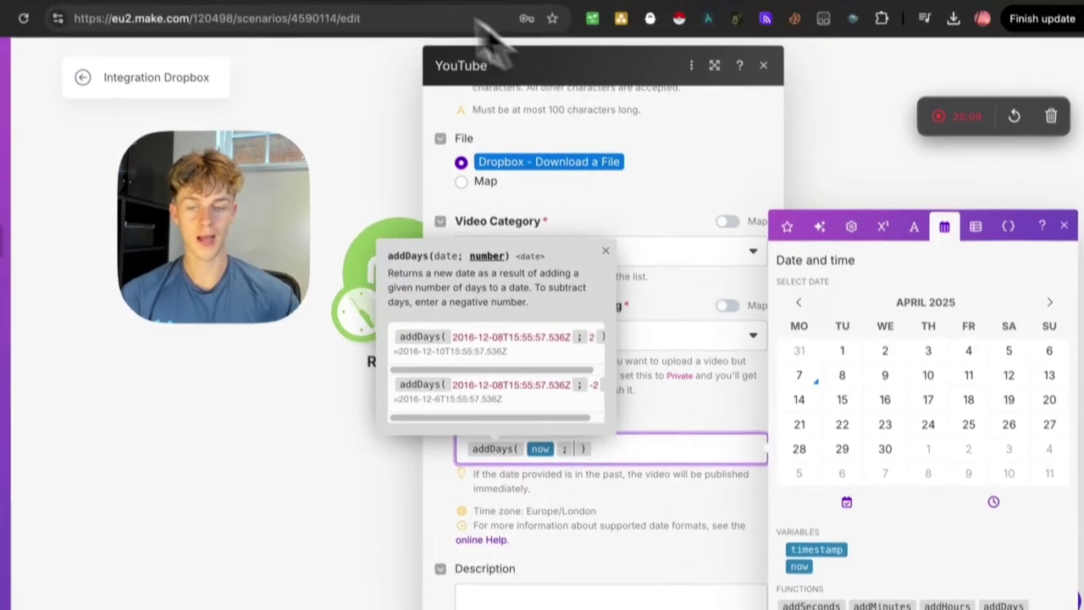
# Follow the Auto Scheduling Content scenario's formula to add the Repeater's i variable and a multiplication operator as the number argument of addDays.
pyautogui.click(439, 2)
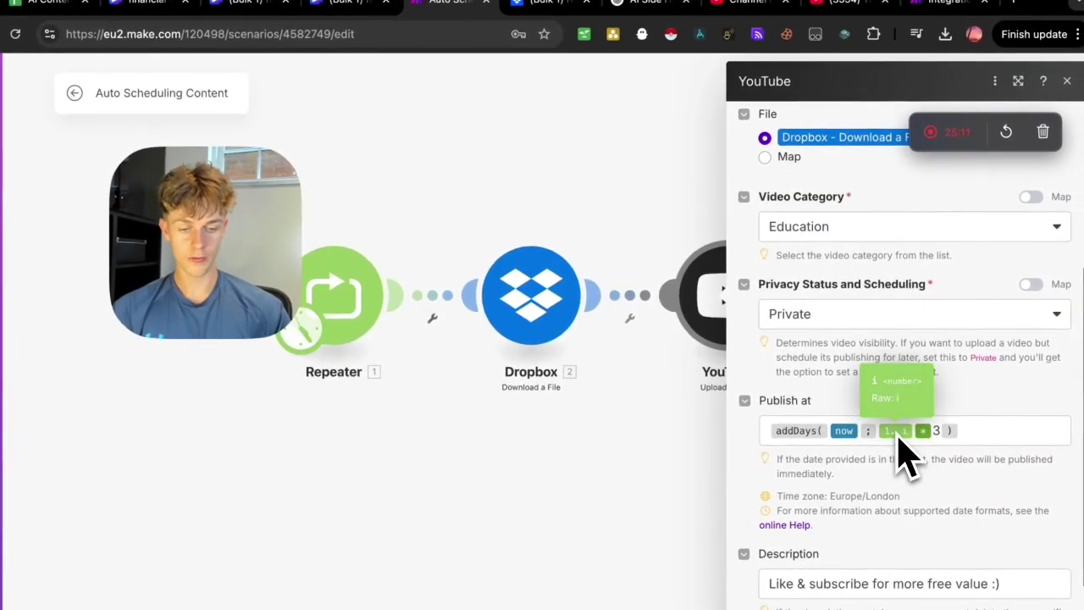
pyautogui.click(931, 3)
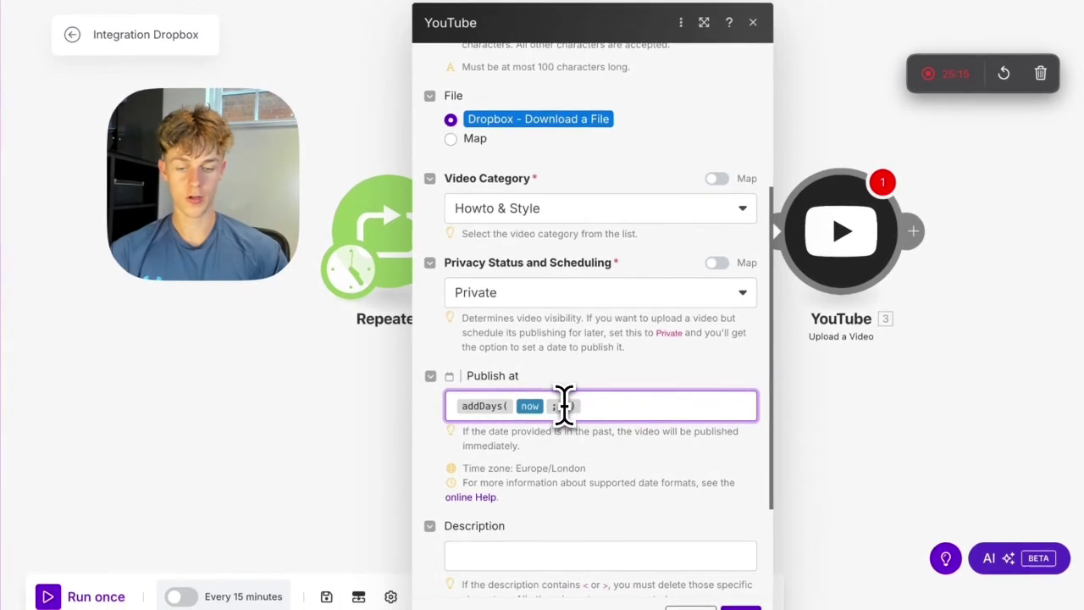
pyautogui.click(562, 443)
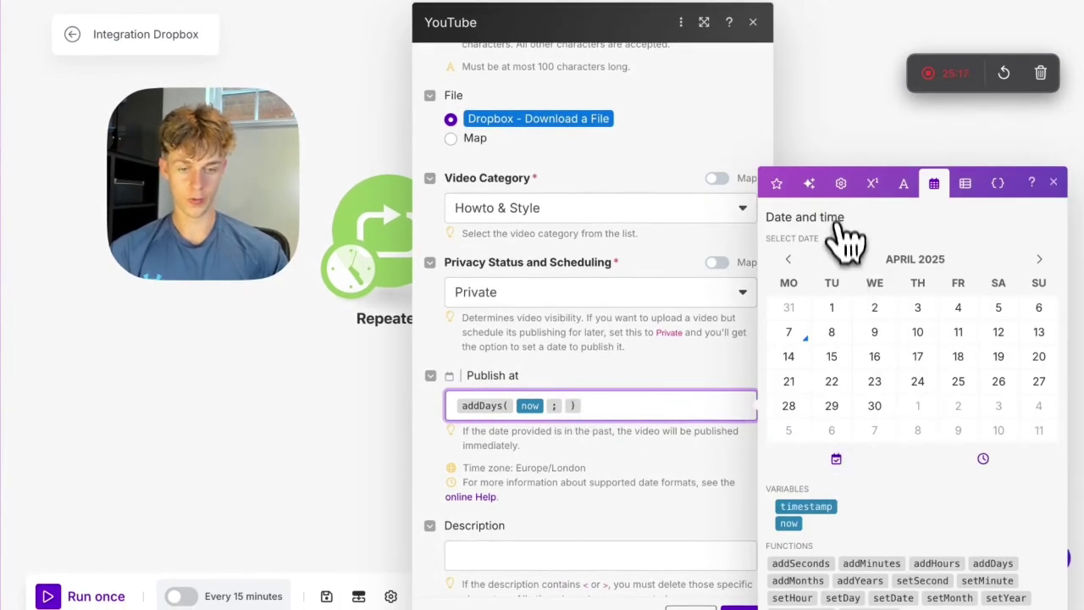
pyautogui.click(778, 184)
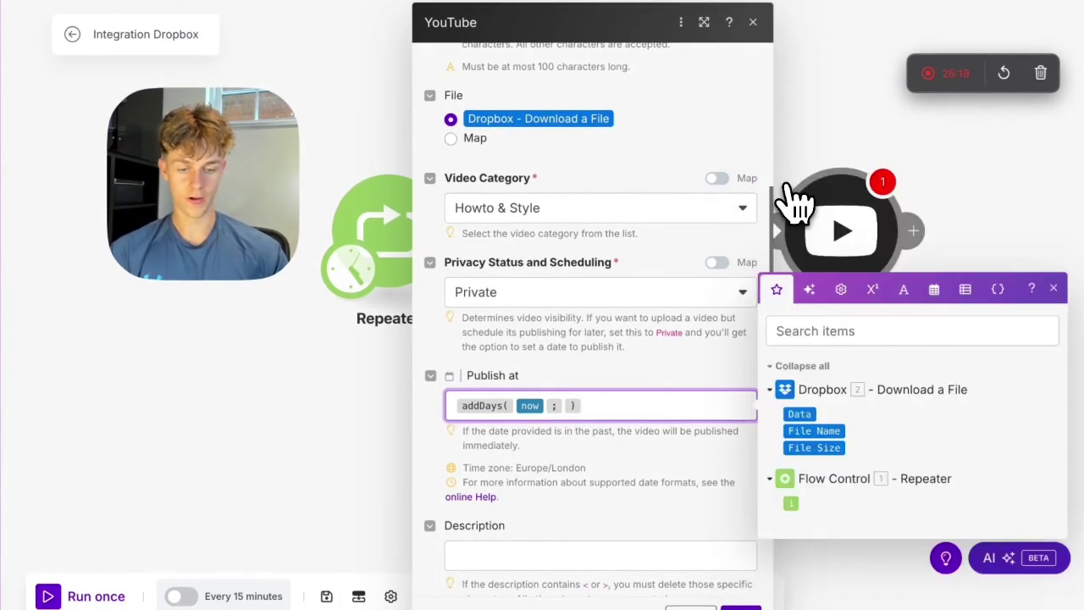
pyautogui.click(793, 504)
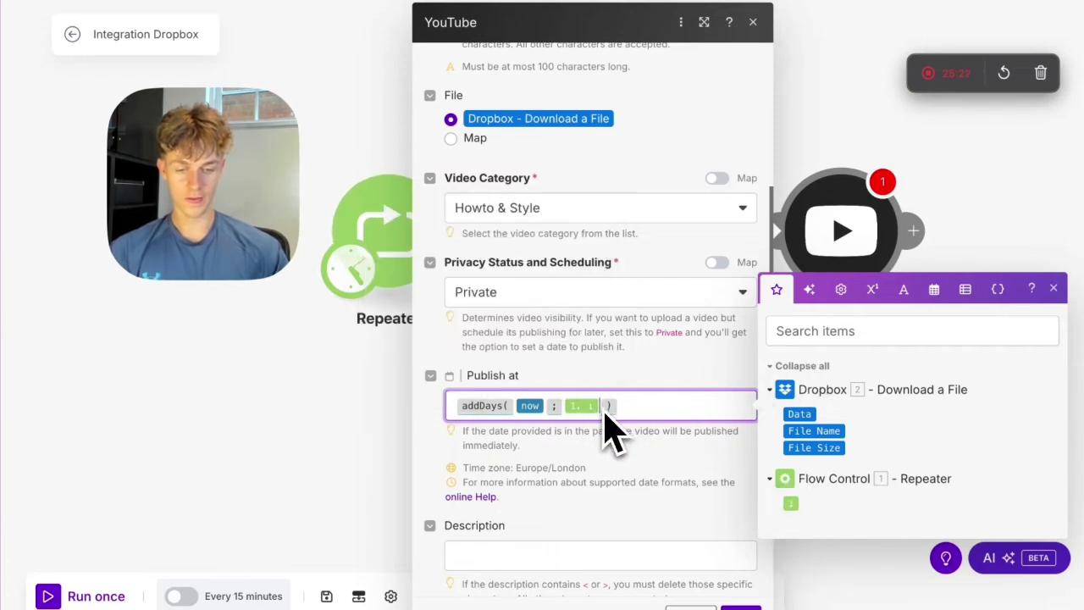
pyautogui.click(875, 296)
pyautogui.click(774, 504)
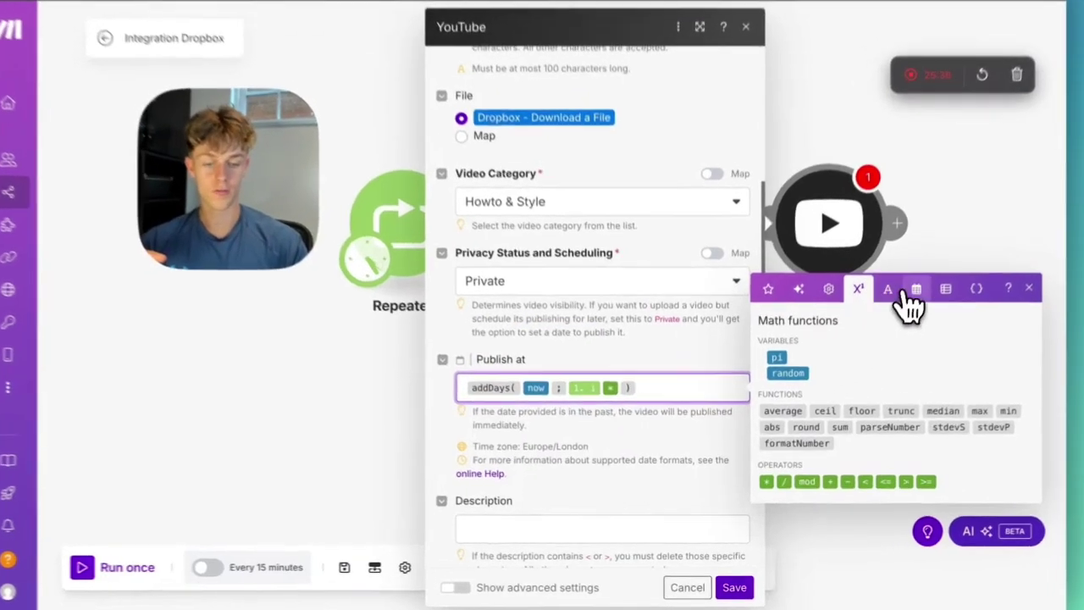
# Set the multiplier after the Repeater's i variable in the Publish at formula to 3.
pyautogui.click(895, 318)
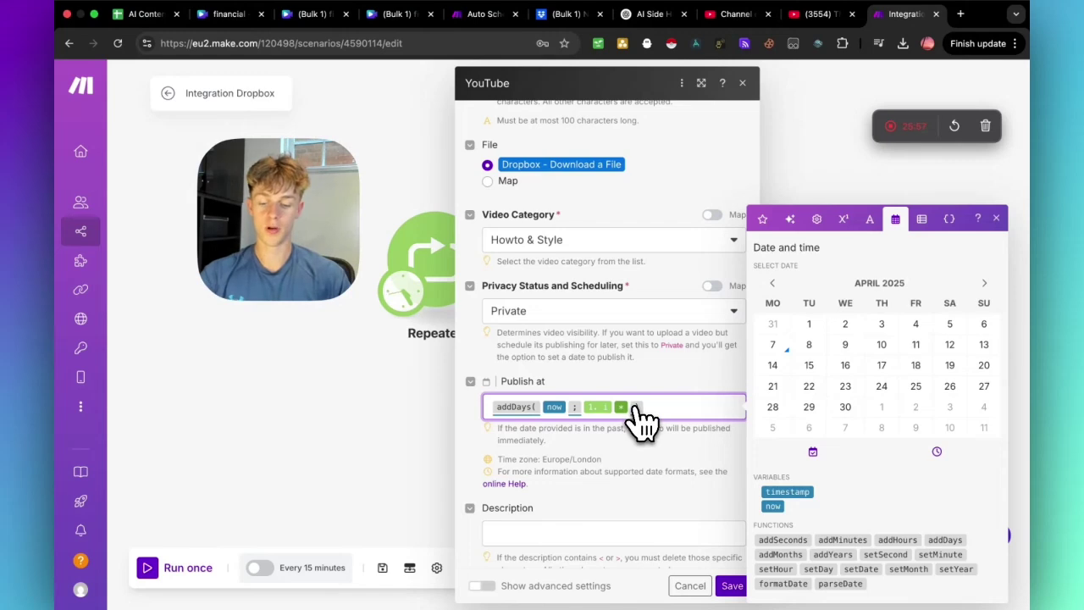
pyautogui.write('2')
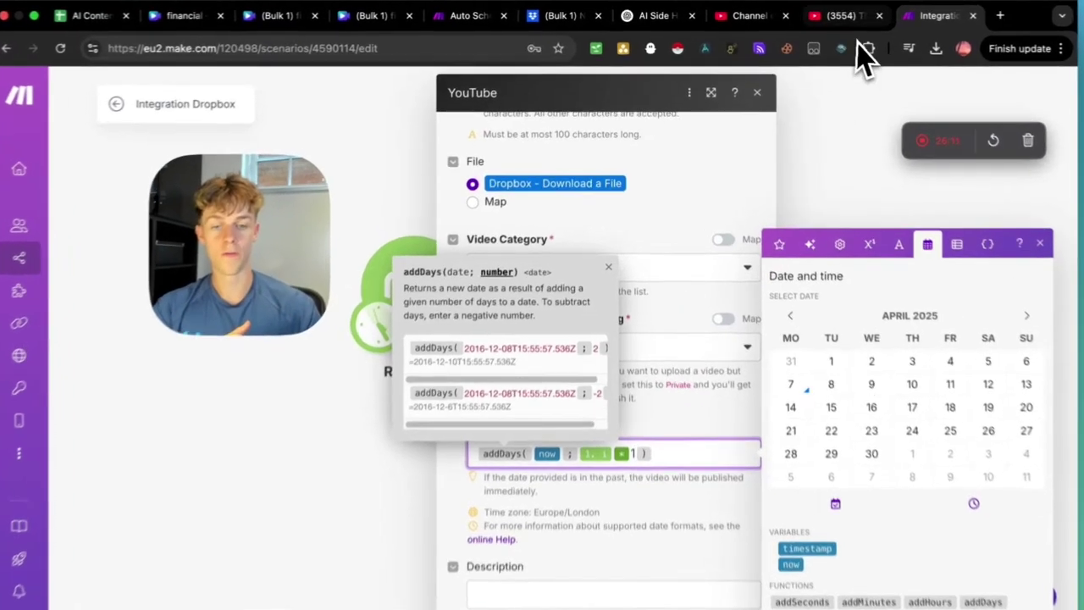
pyautogui.click(820, 14)
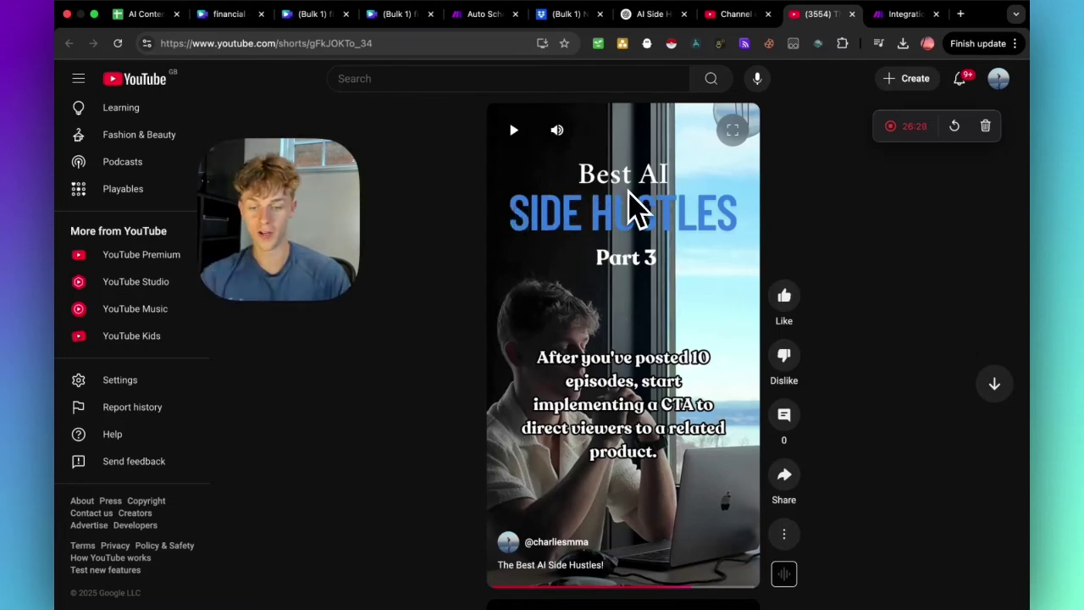
pyautogui.click(899, 15)
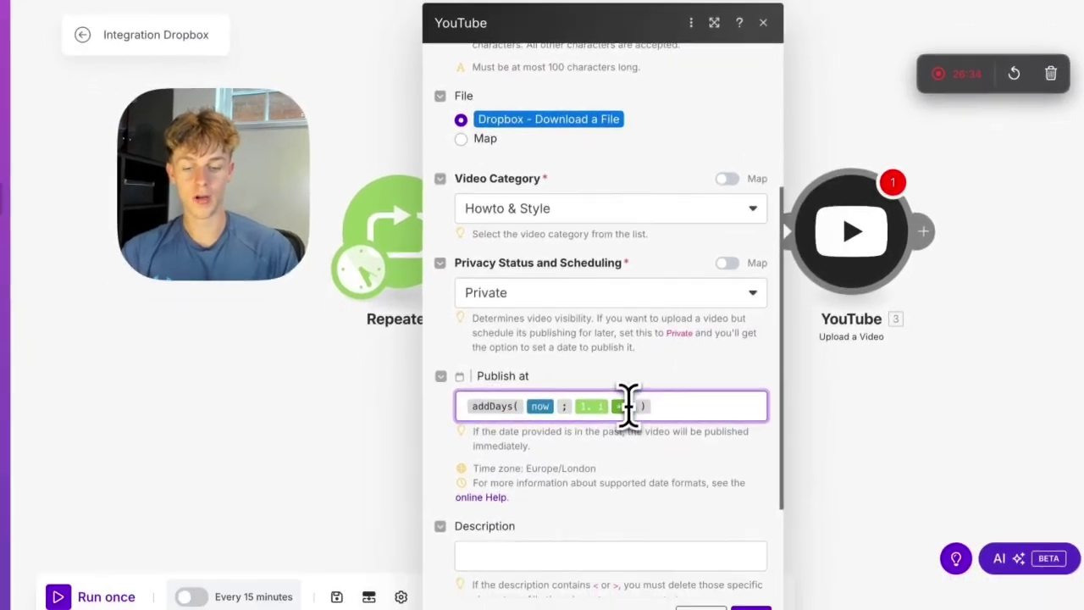
pyautogui.click(616, 467)
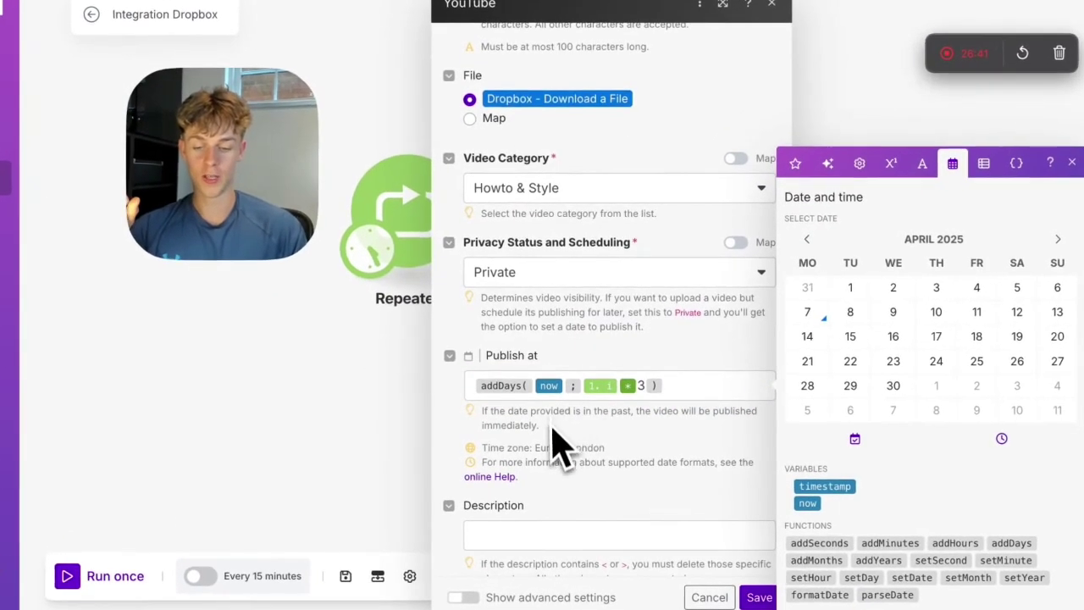
# Leave the video description empty, keep the made-for-kids option at No, and close the YouTube module's settings.
pyautogui.scroll(-3, 551, 434)
pyautogui.click(520, 394)
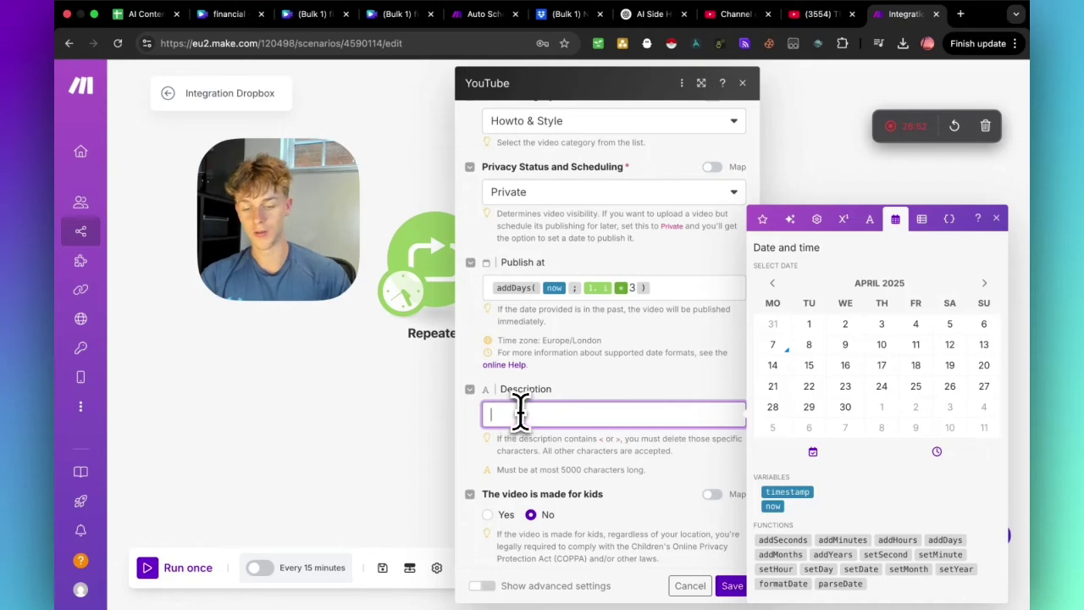
pyautogui.scroll(-1, 524, 415)
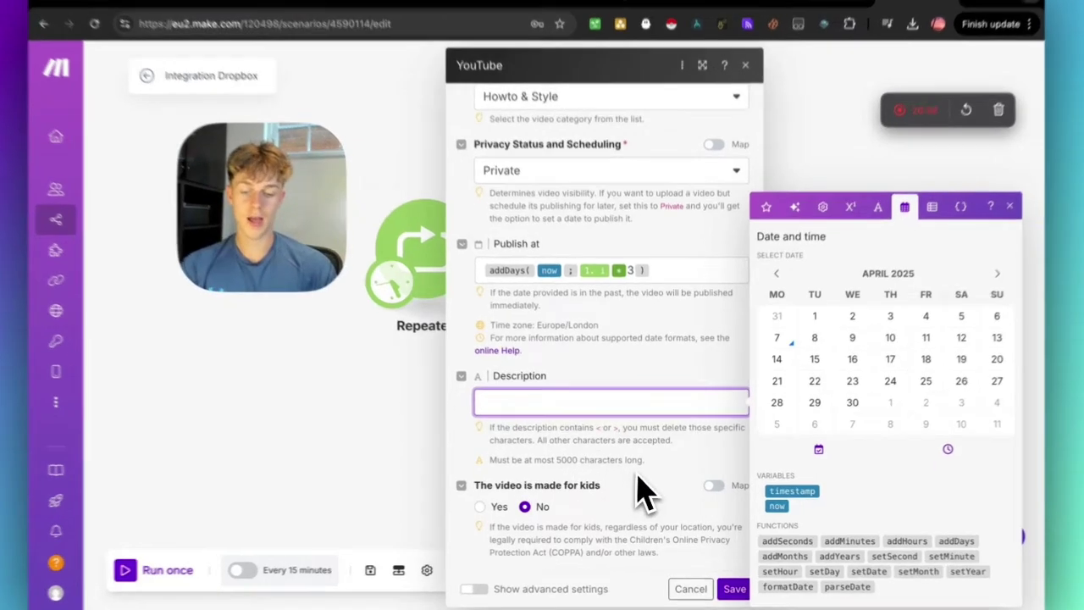
pyautogui.click(635, 473)
pyautogui.click(719, 481)
pyautogui.click(719, 471)
pyautogui.scroll(5, 593, 508)
pyautogui.click(741, 598)
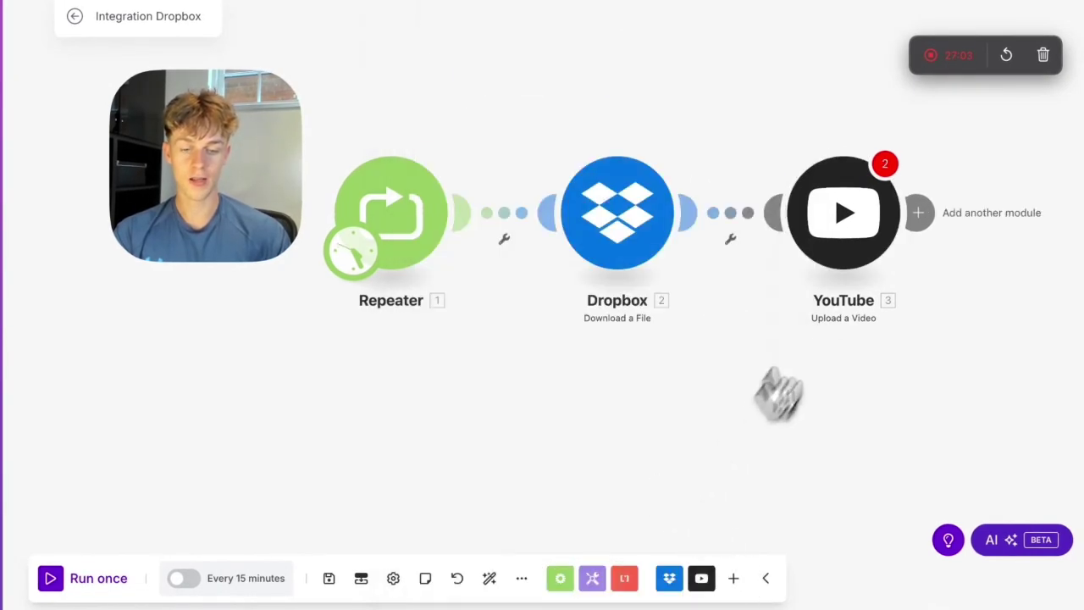
# Reopen the YouTube module to check its settings, save the module, and save the scenario.
pyautogui.click(883, 165)
pyautogui.click(847, 212)
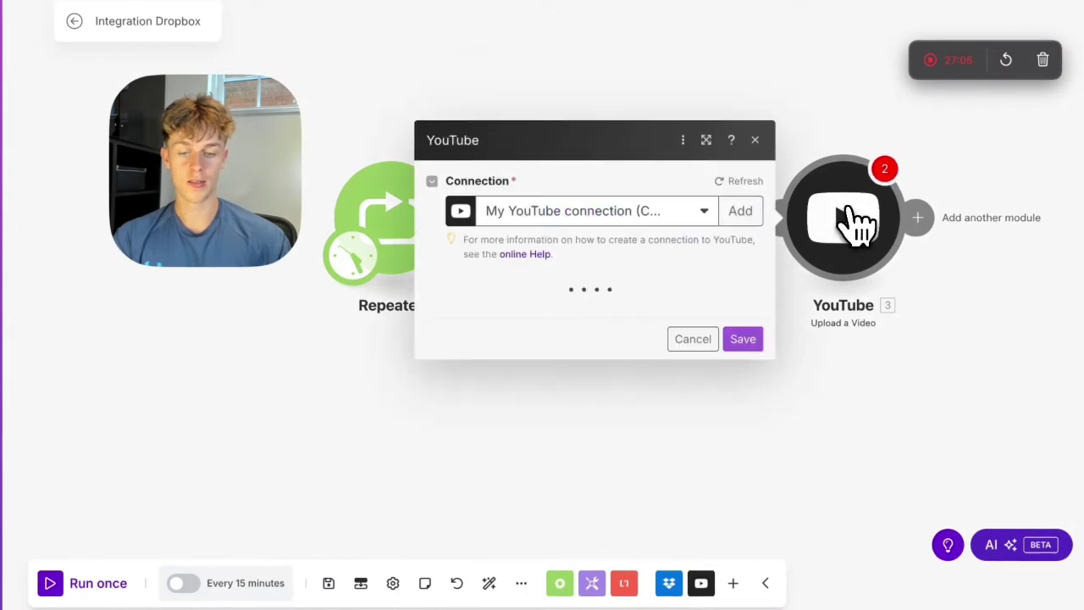
pyautogui.scroll(-5, 593, 322)
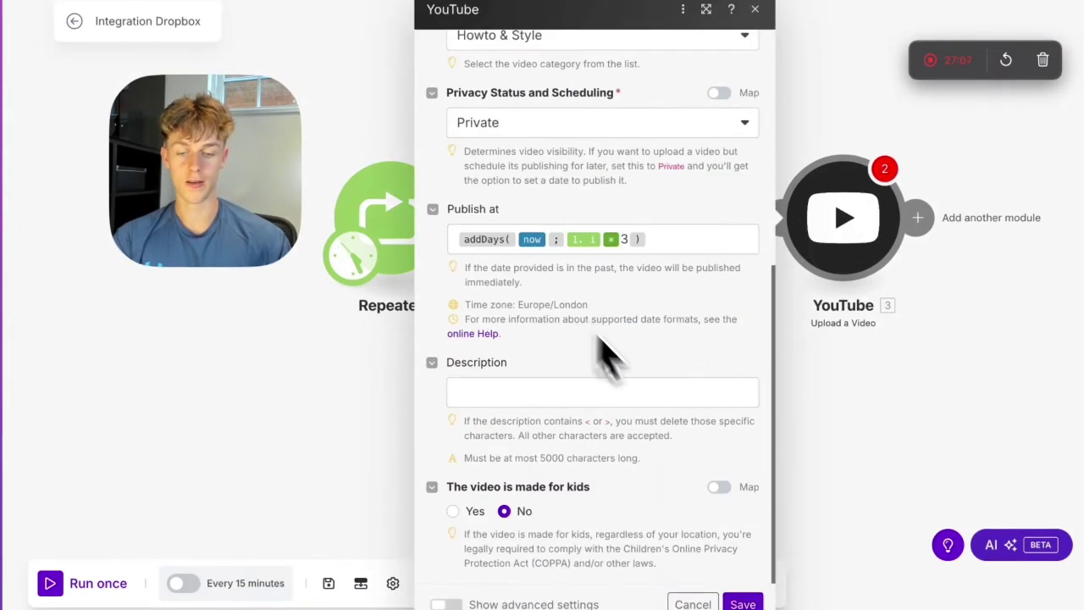
pyautogui.click(743, 604)
pyautogui.click(328, 583)
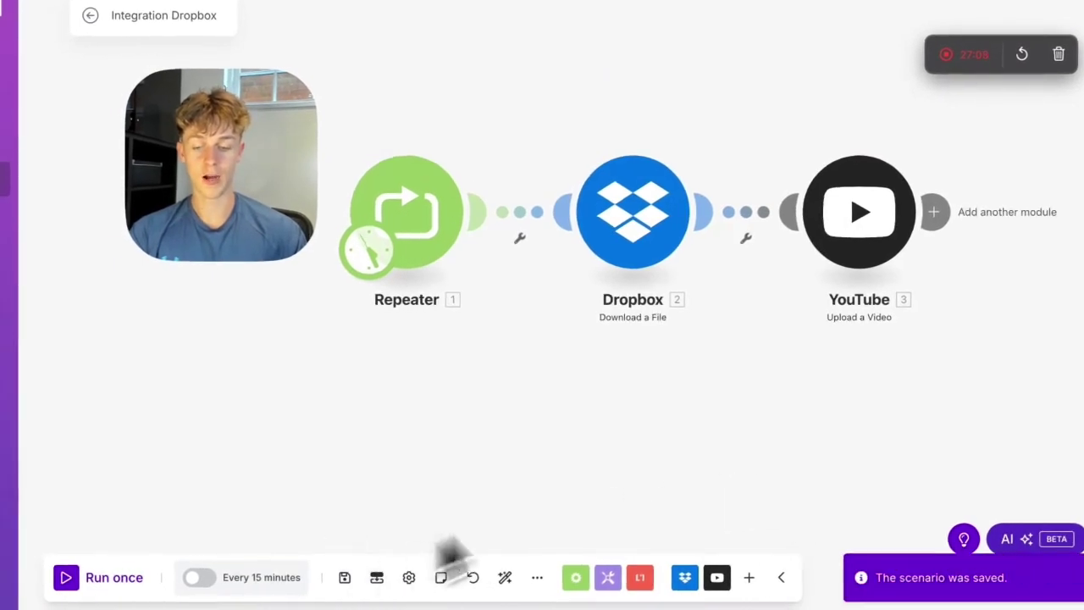
# Switch to YouTube Studio and examine the visibility and dates of the scheduled Shorts in the channel content.
pyautogui.scroll(-2, 634, 476)
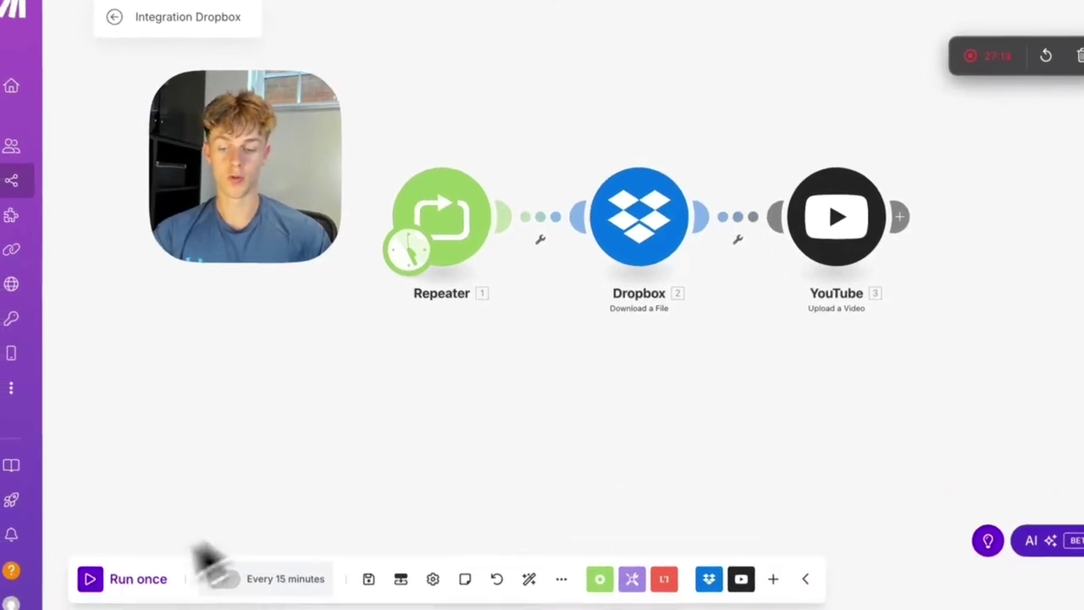
pyautogui.click(757, 8)
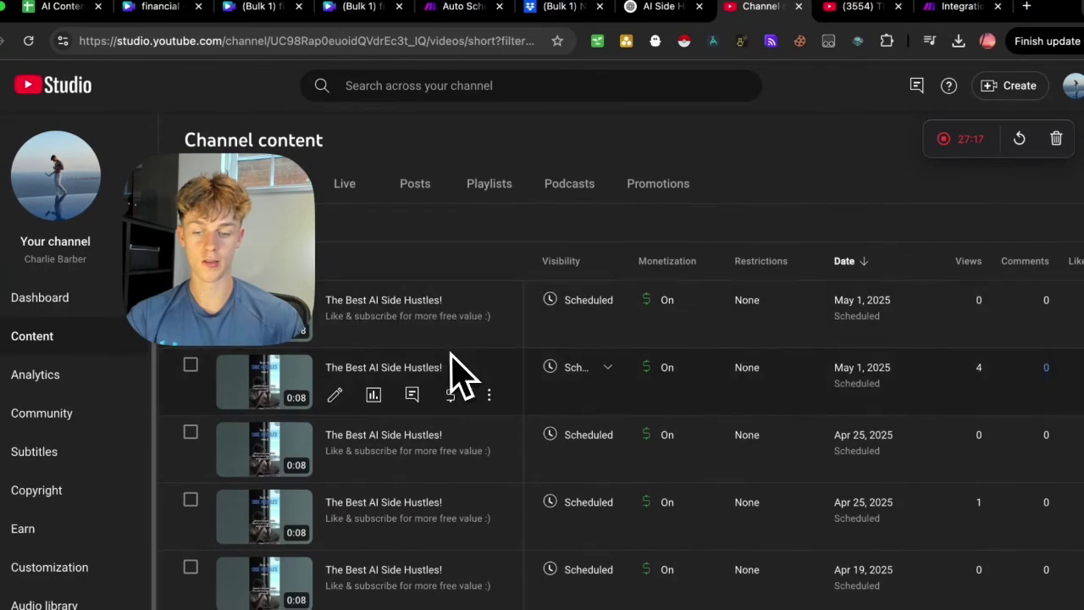
pyautogui.scroll(-1, 453, 370)
pyautogui.scroll(-1, 453, 370)
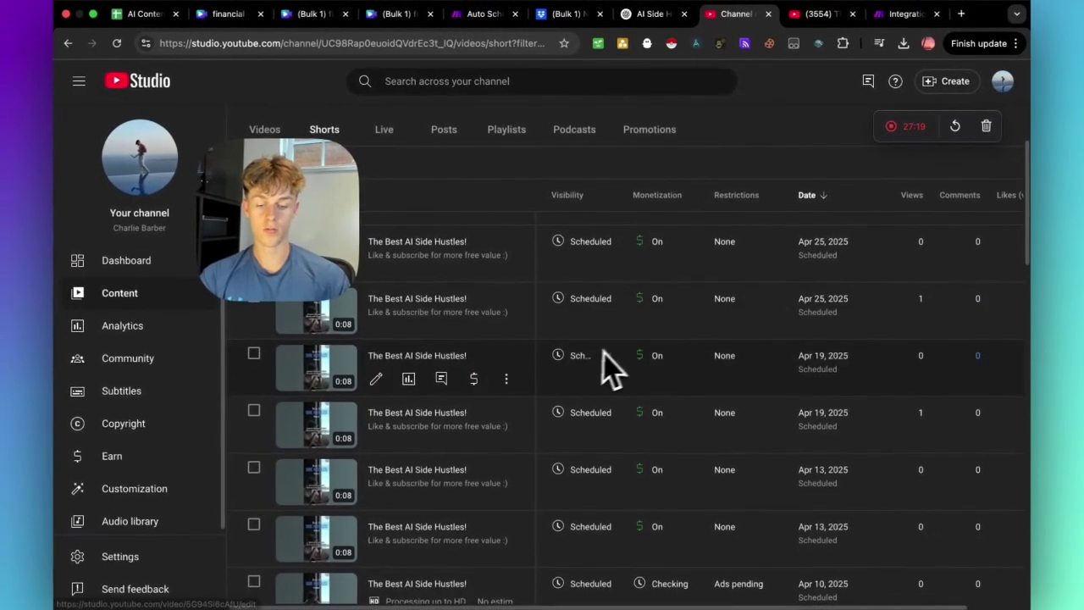
pyautogui.moveTo(581, 313)
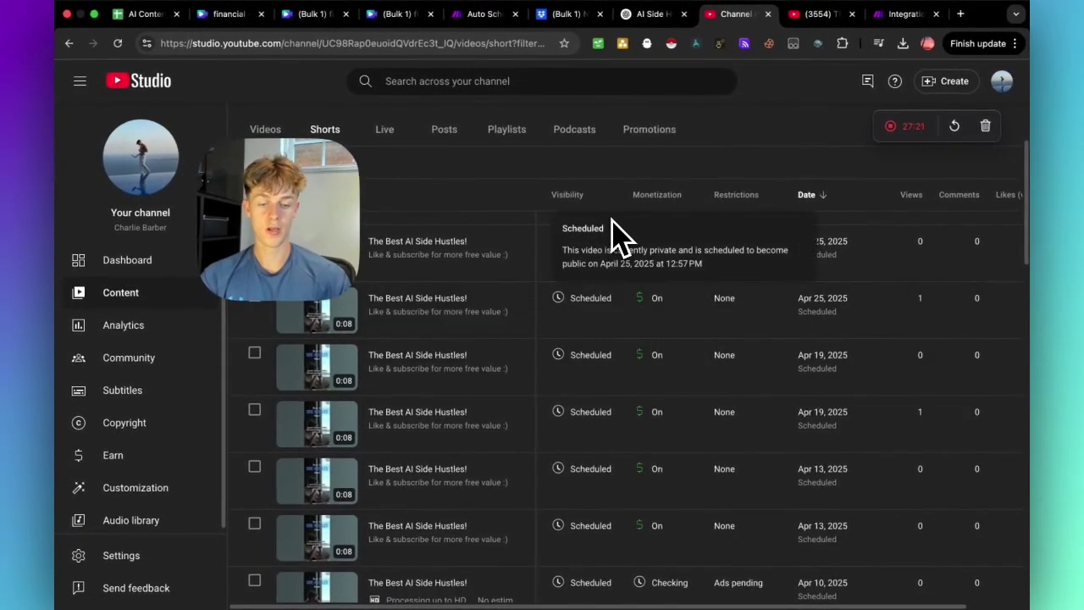